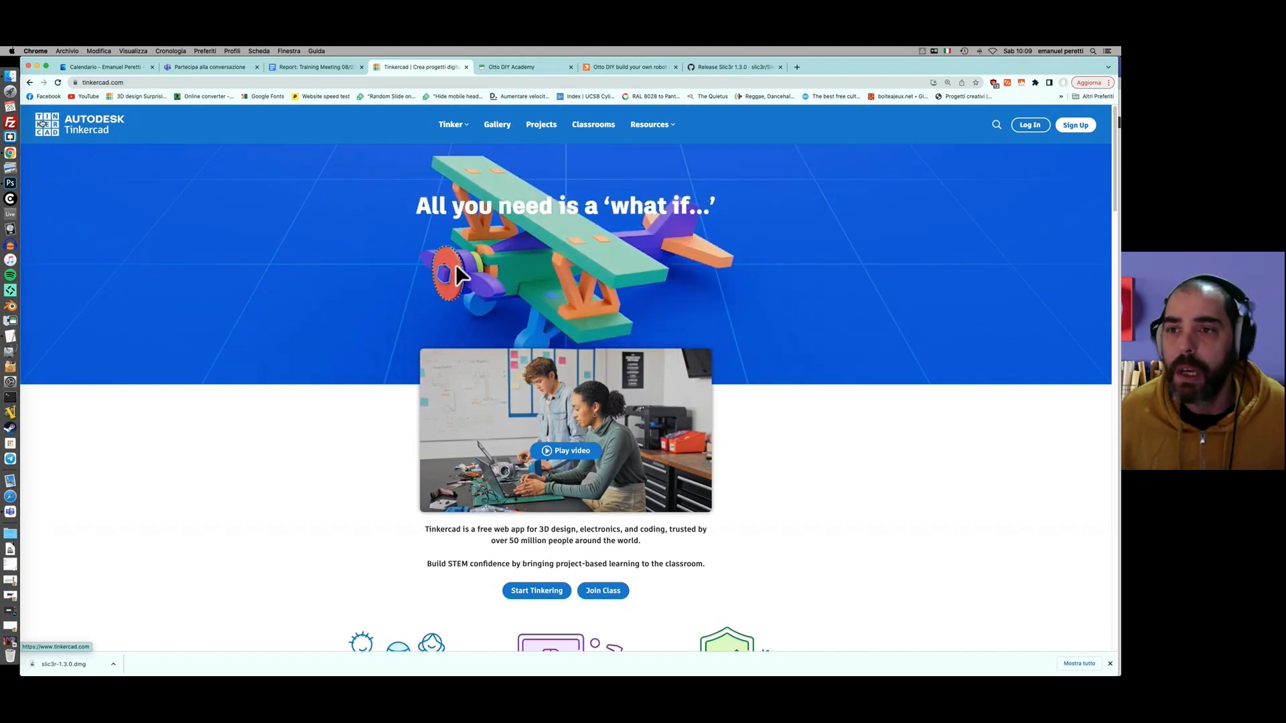
# Switch to the GitHub release page for Slic3r 1.3.0 to view its downloadable assets.
pyautogui.moveTo(2, 47)
pyautogui.click(670, 402)
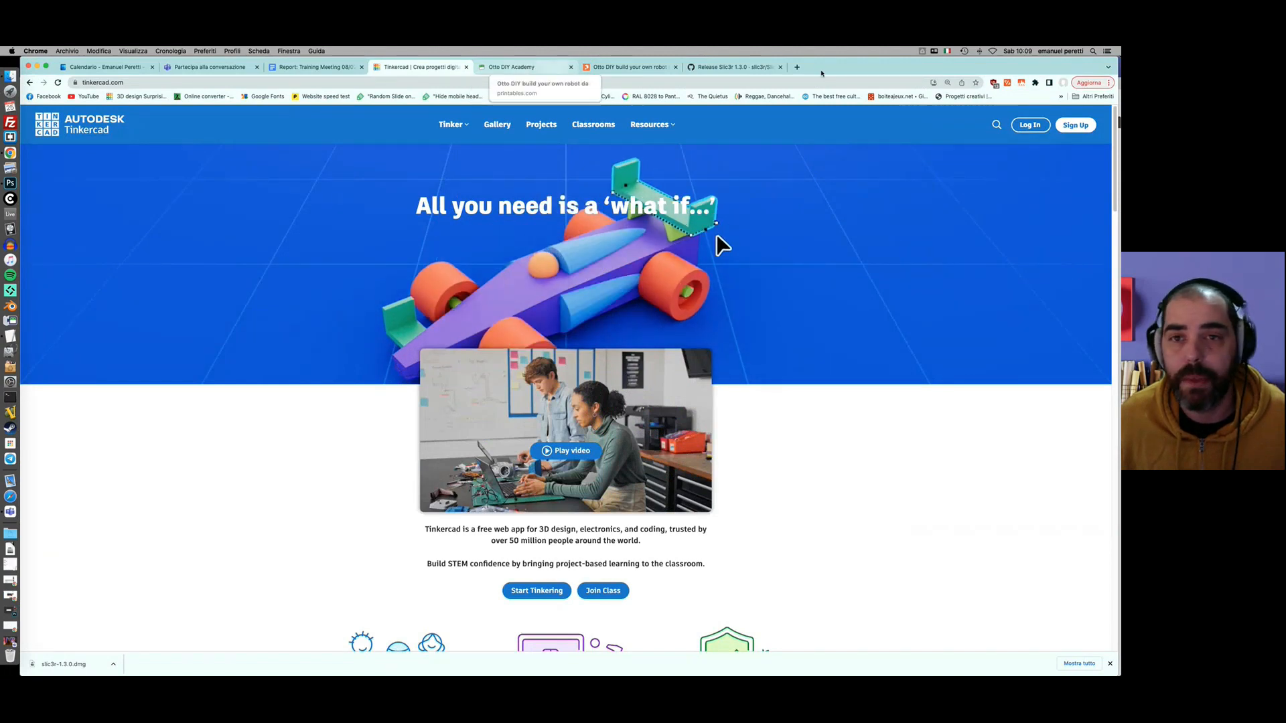
pyautogui.click(717, 68)
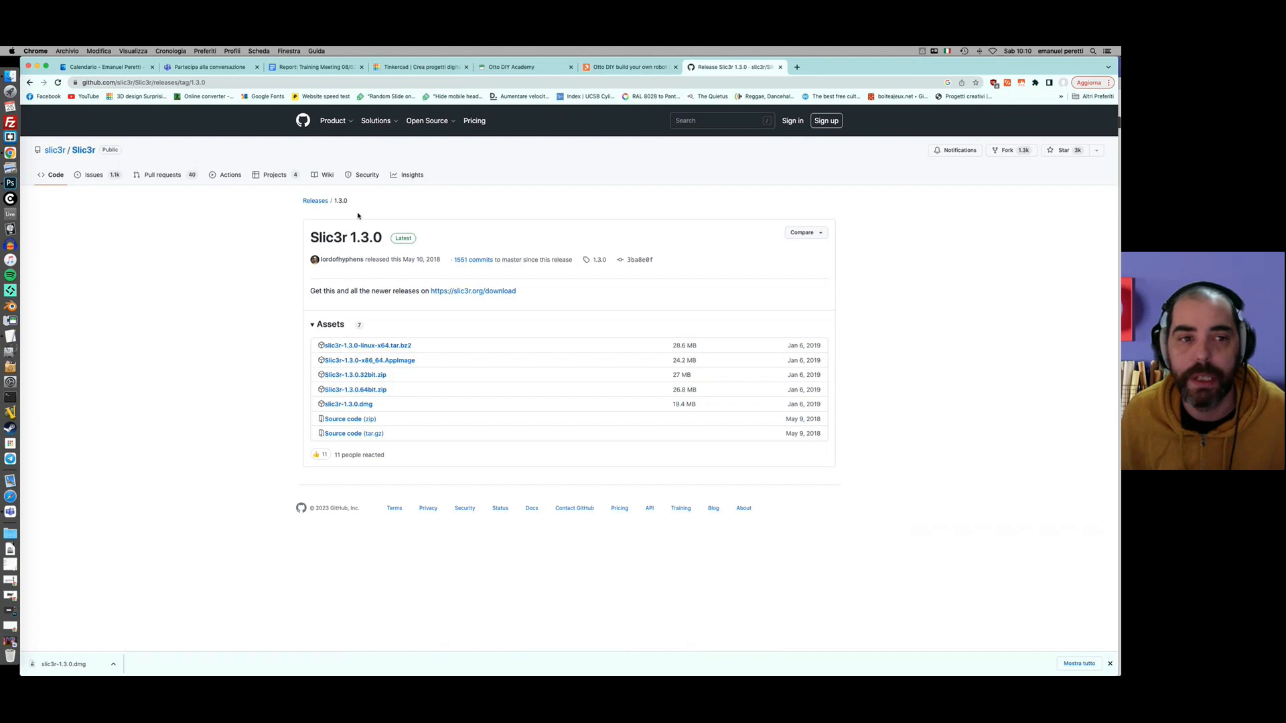
# Examine the instruction manuals, 3D print files and educational guides on the Otto DIY Academy page.
pyautogui.click(495, 68)
pyautogui.scroll(5, 494, 294)
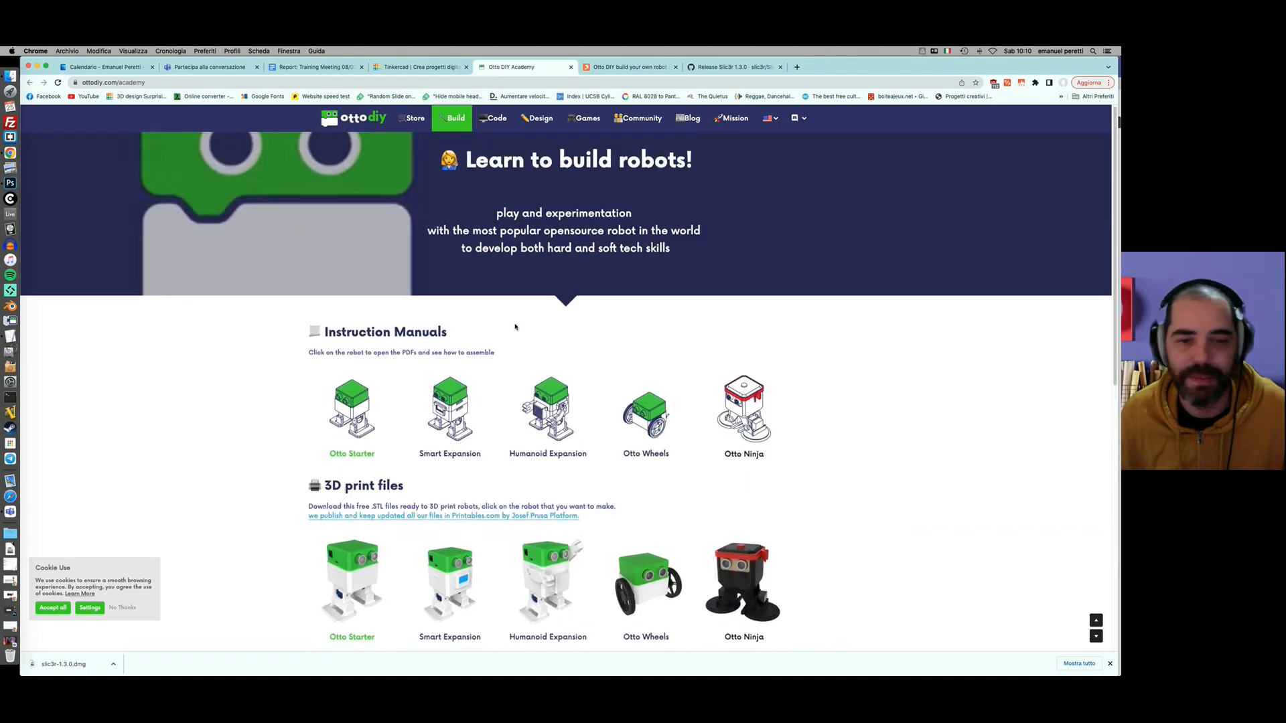
pyautogui.scroll(-4, 514, 327)
pyautogui.scroll(-5, 515, 326)
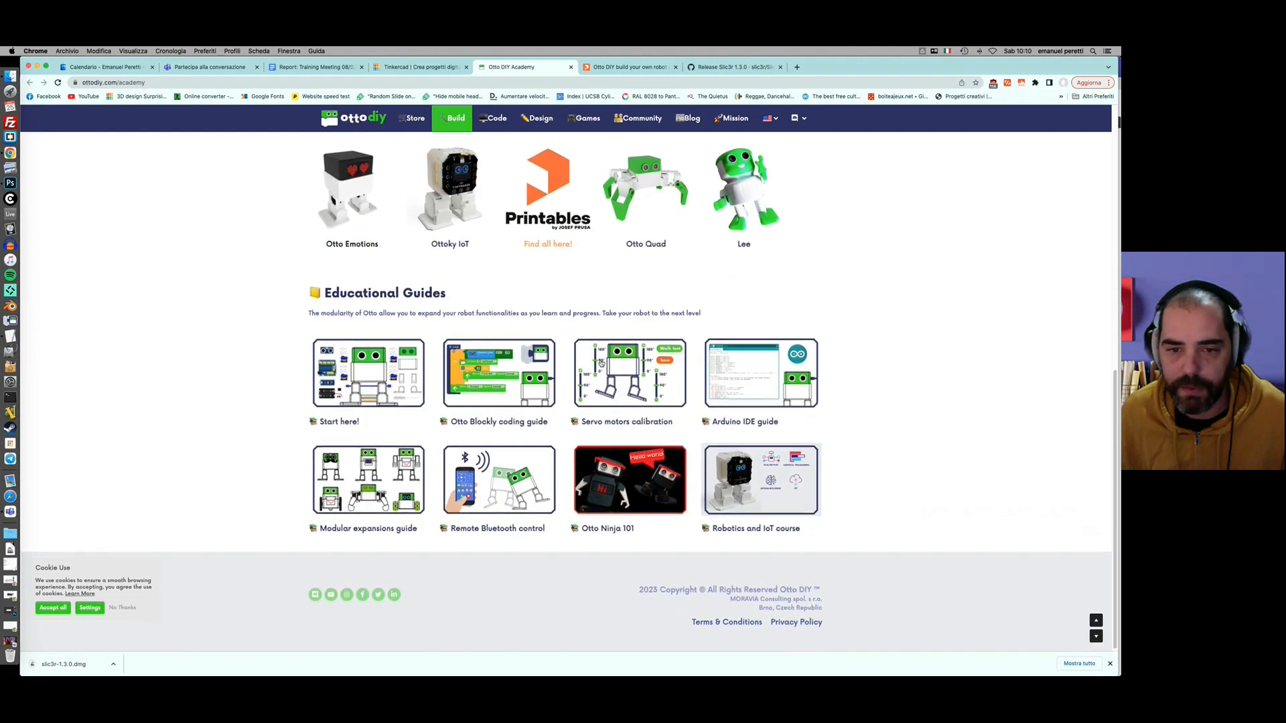
pyautogui.scroll(15, 395, 379)
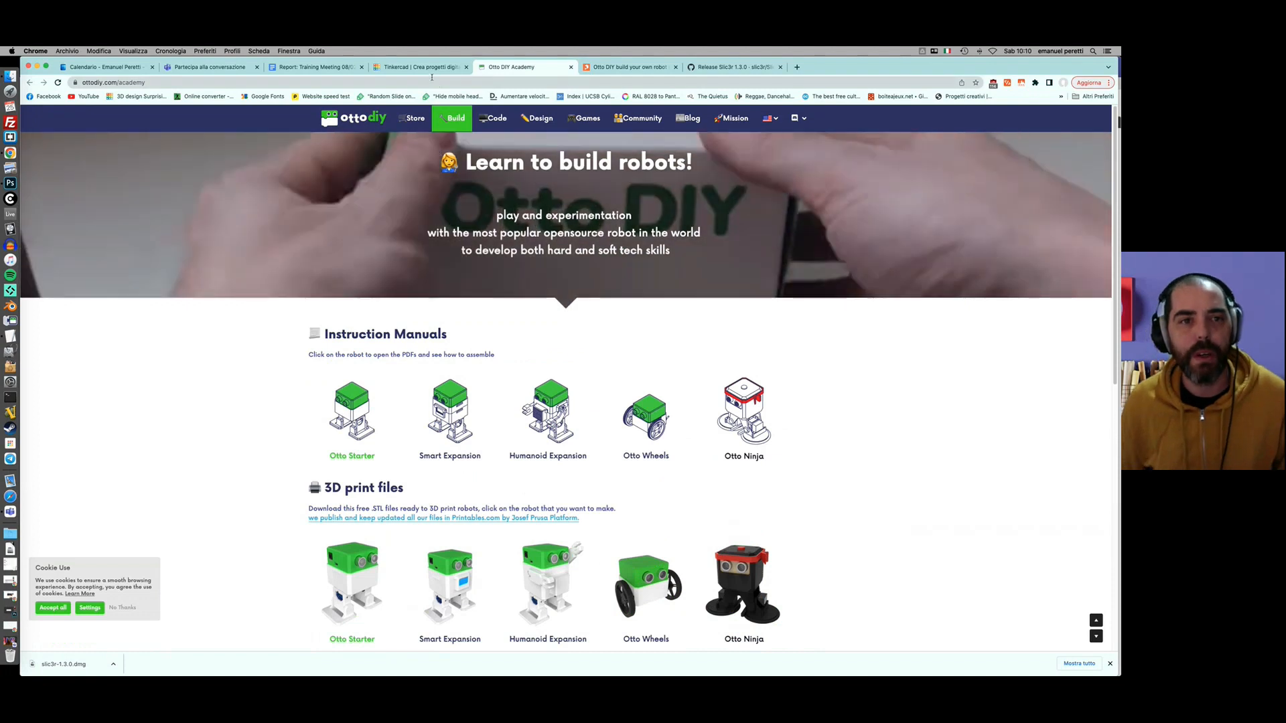
# Return to the Tinkercad home page and look through its sections down to the footer.
pyautogui.click(422, 67)
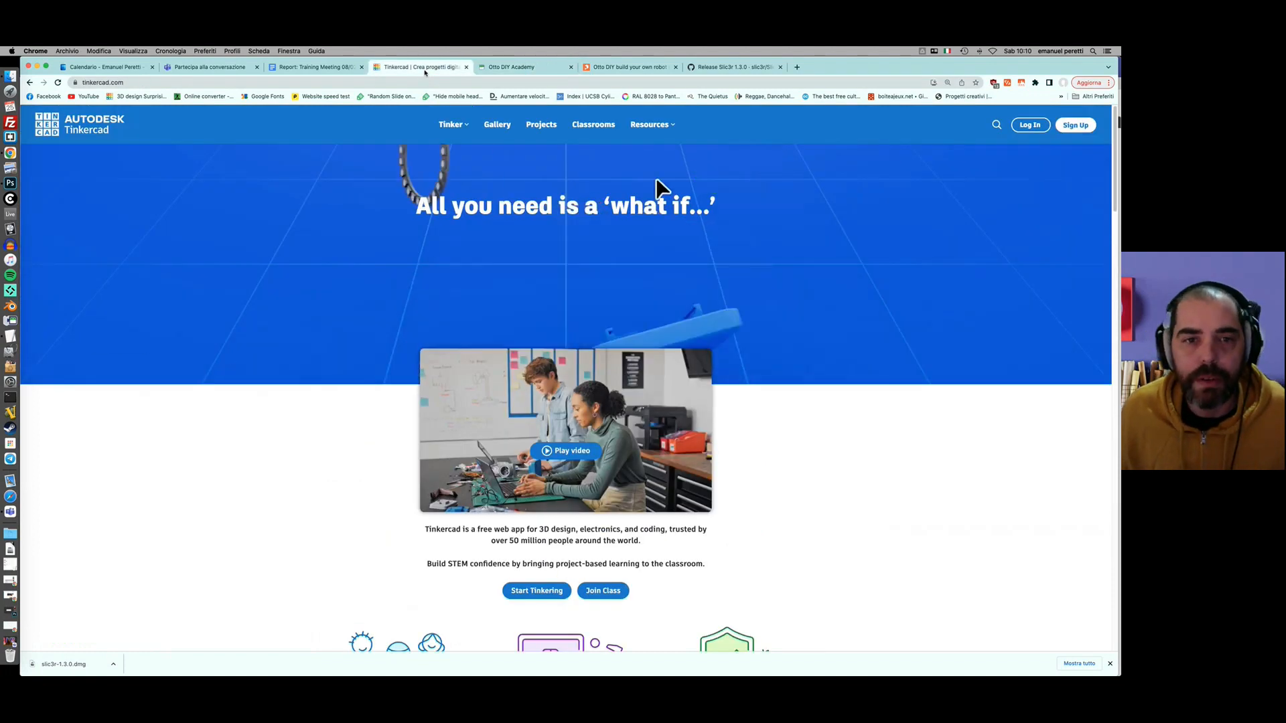
pyautogui.click(150, 82)
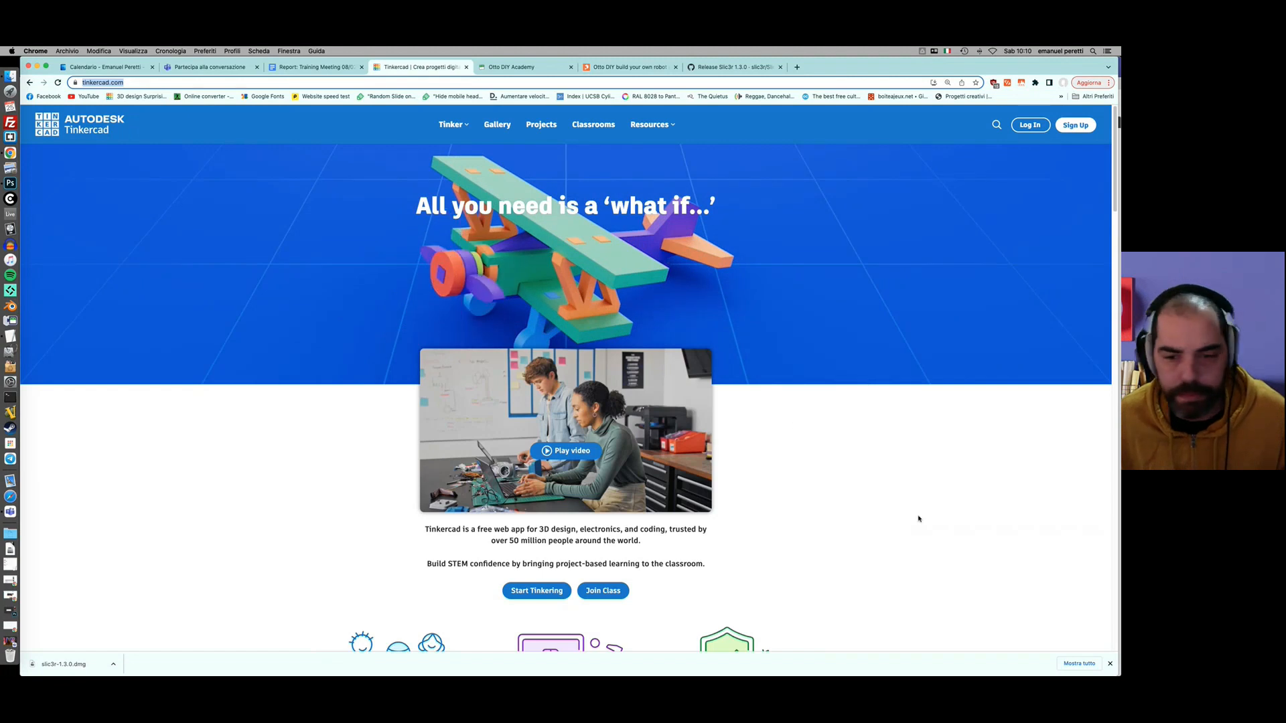
pyautogui.scroll(-6, 891, 489)
pyautogui.scroll(-15, 887, 486)
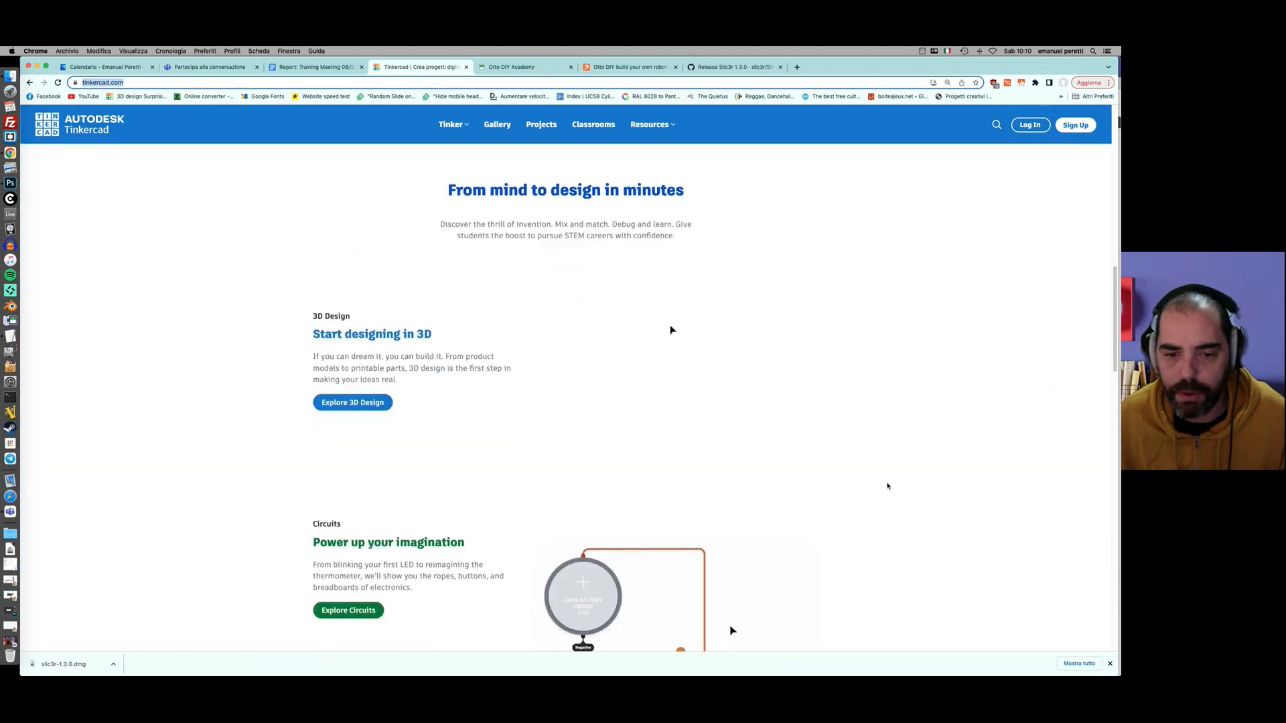
pyautogui.scroll(-10, 888, 485)
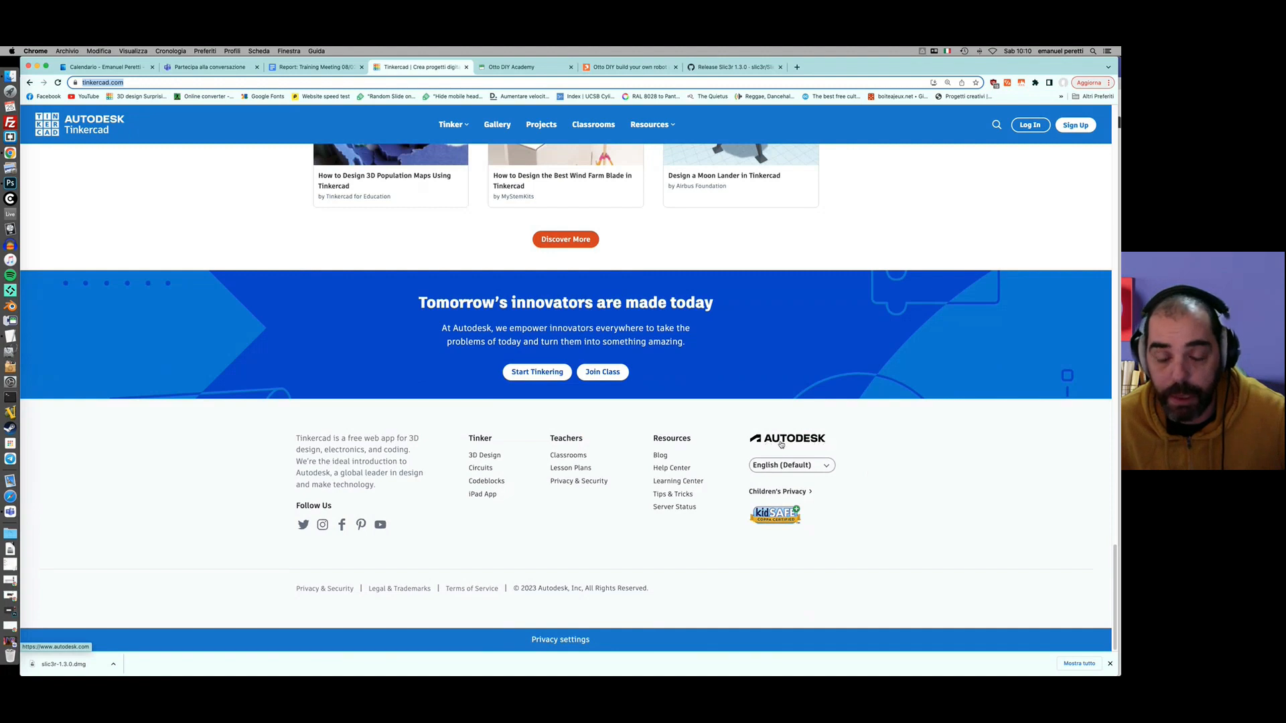
# Check the languages offered for the Tinkercad site, keeping English (Default).
pyautogui.click(828, 467)
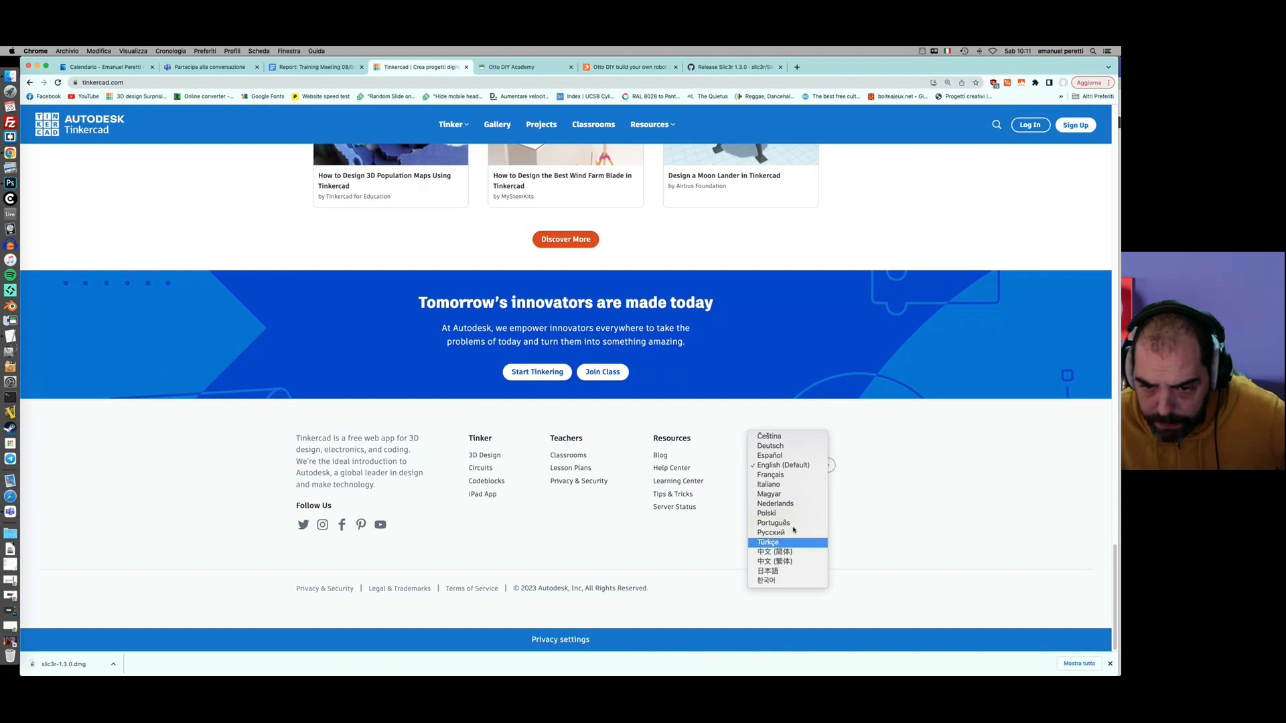
pyautogui.click(791, 469)
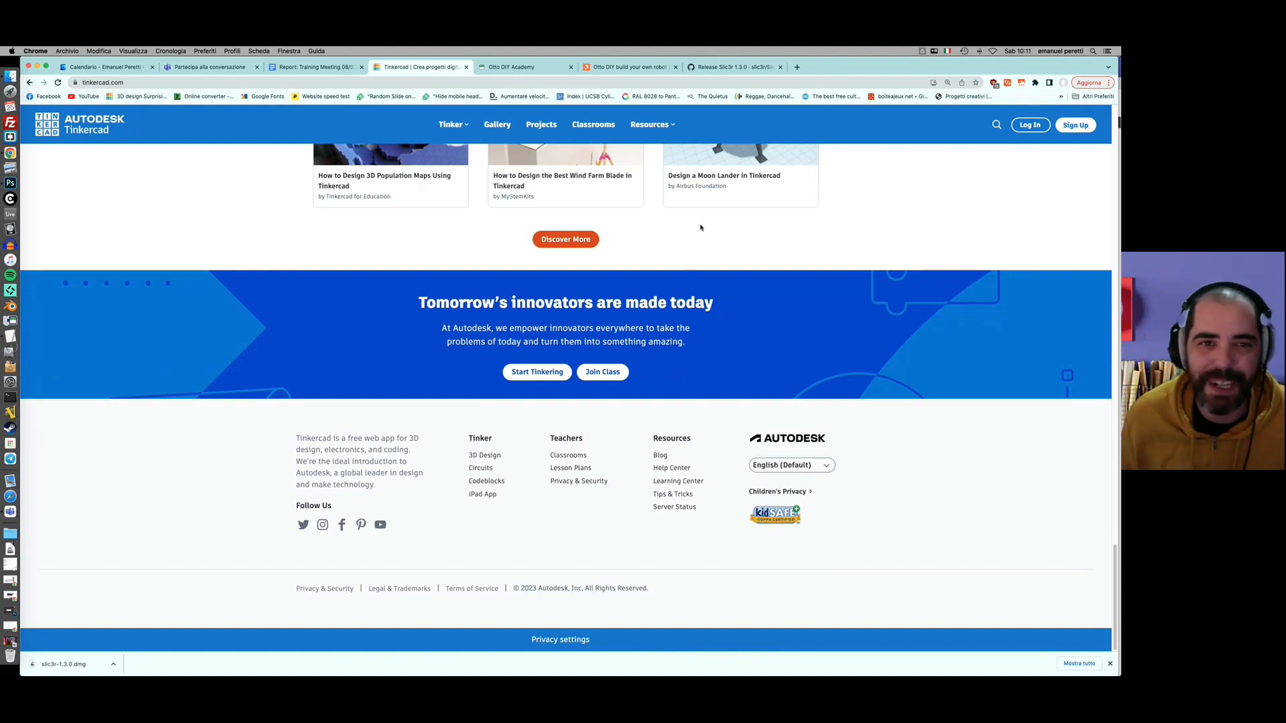
pyautogui.scroll(15, 671, 208)
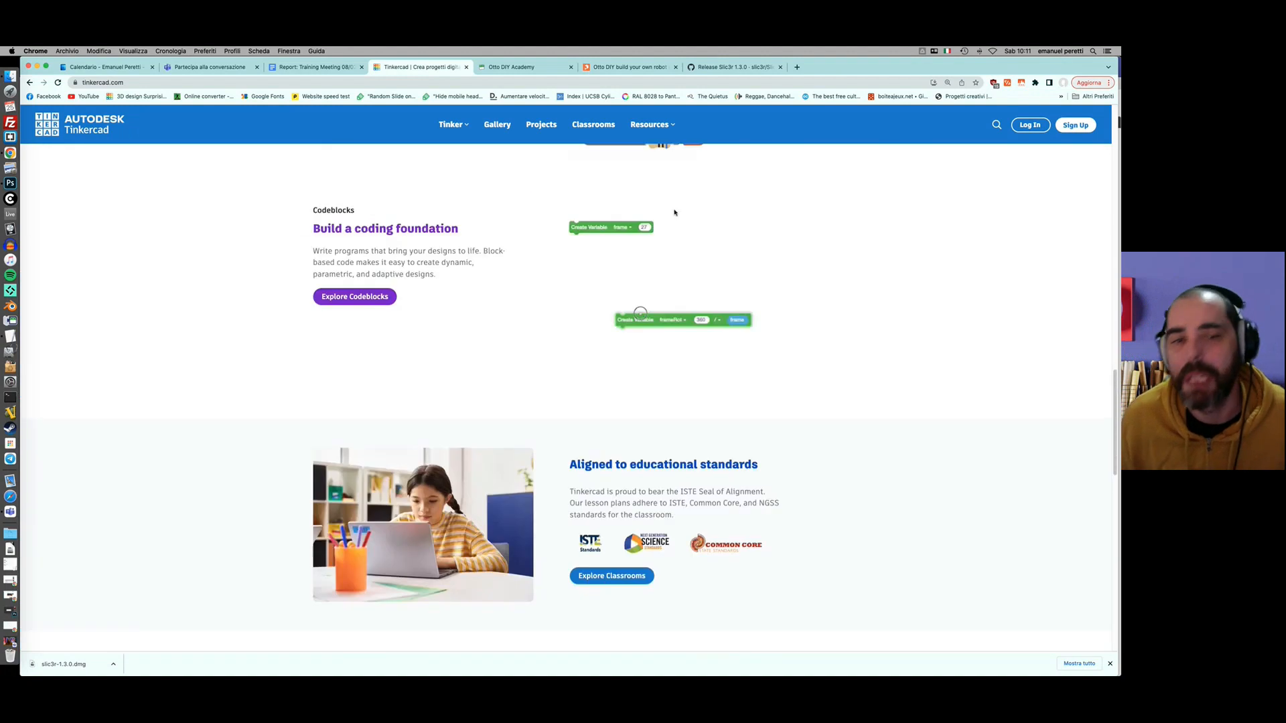
pyautogui.scroll(15, 674, 212)
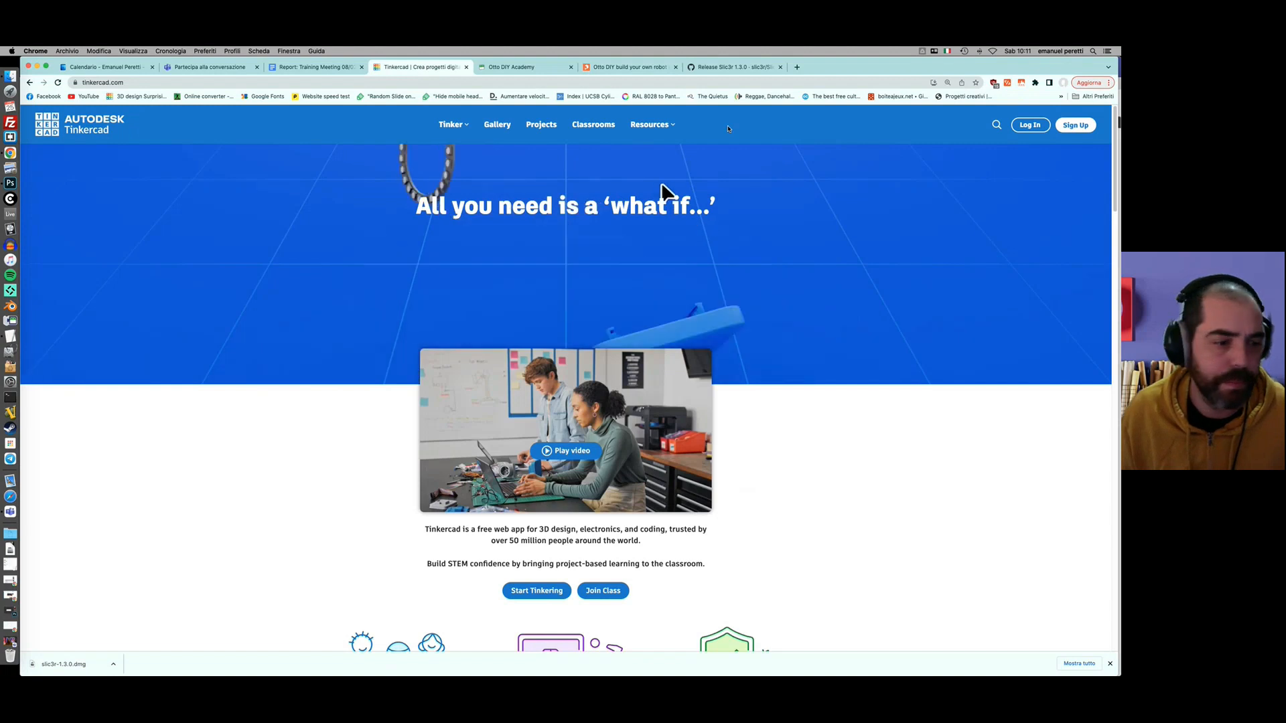
# Make the browser full screen and sign in to a Tinkercad personal account through Google.
pyautogui.click(46, 66)
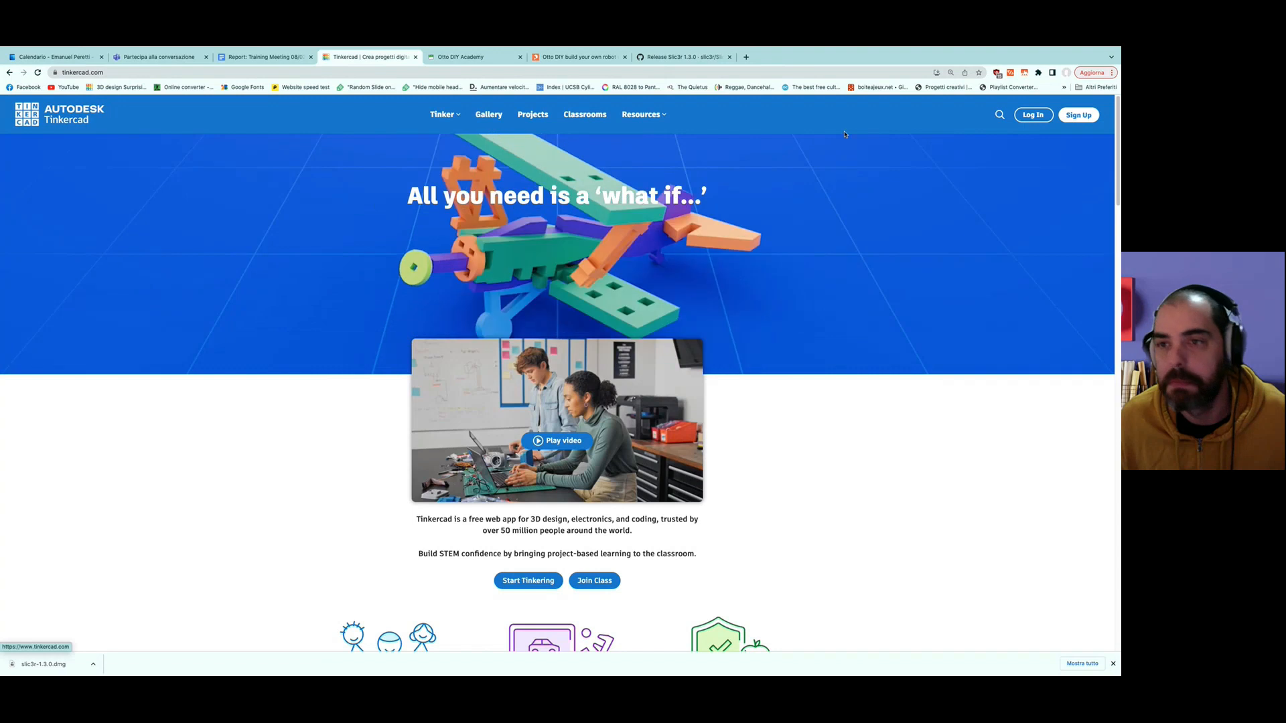
pyautogui.click(1033, 114)
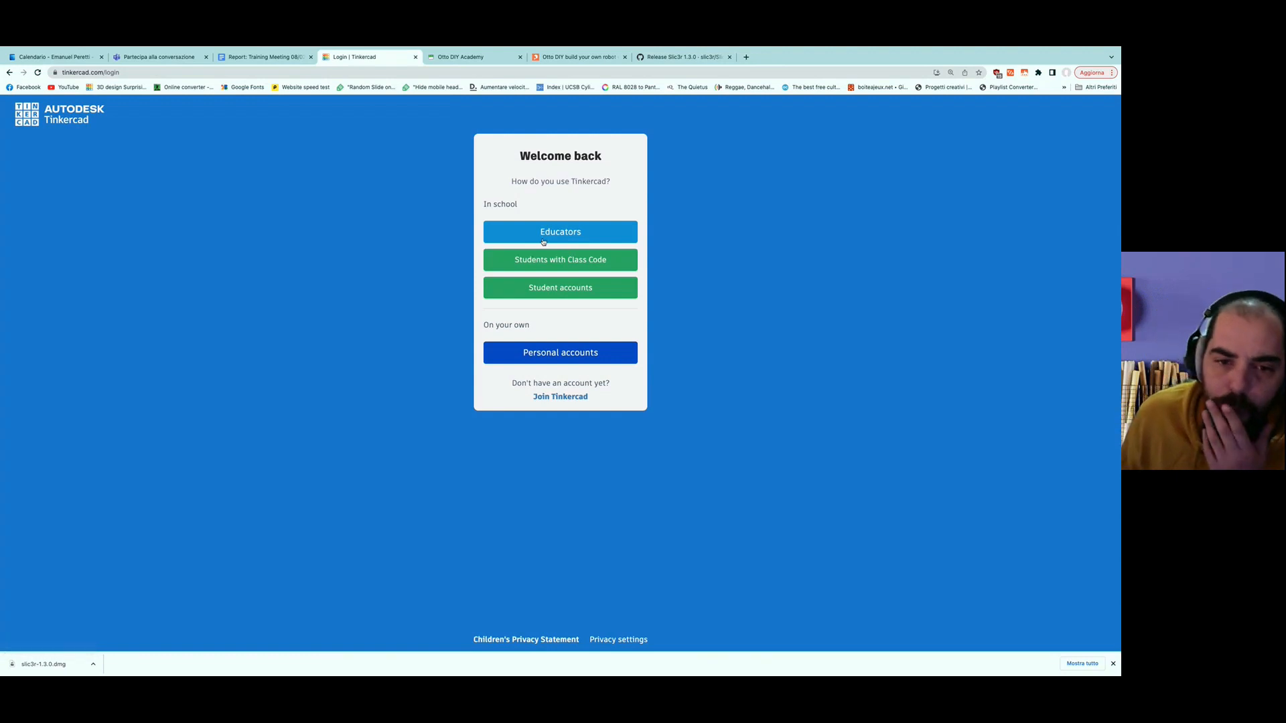
pyautogui.click(527, 360)
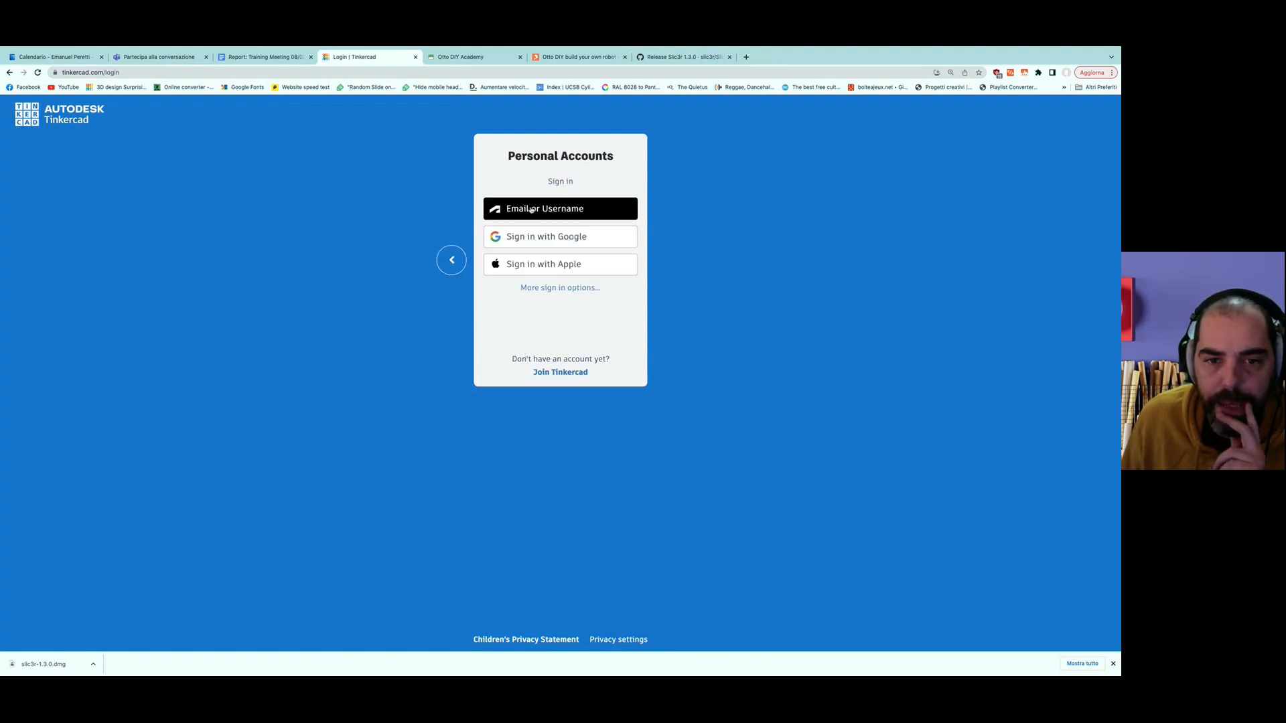
pyautogui.click(542, 288)
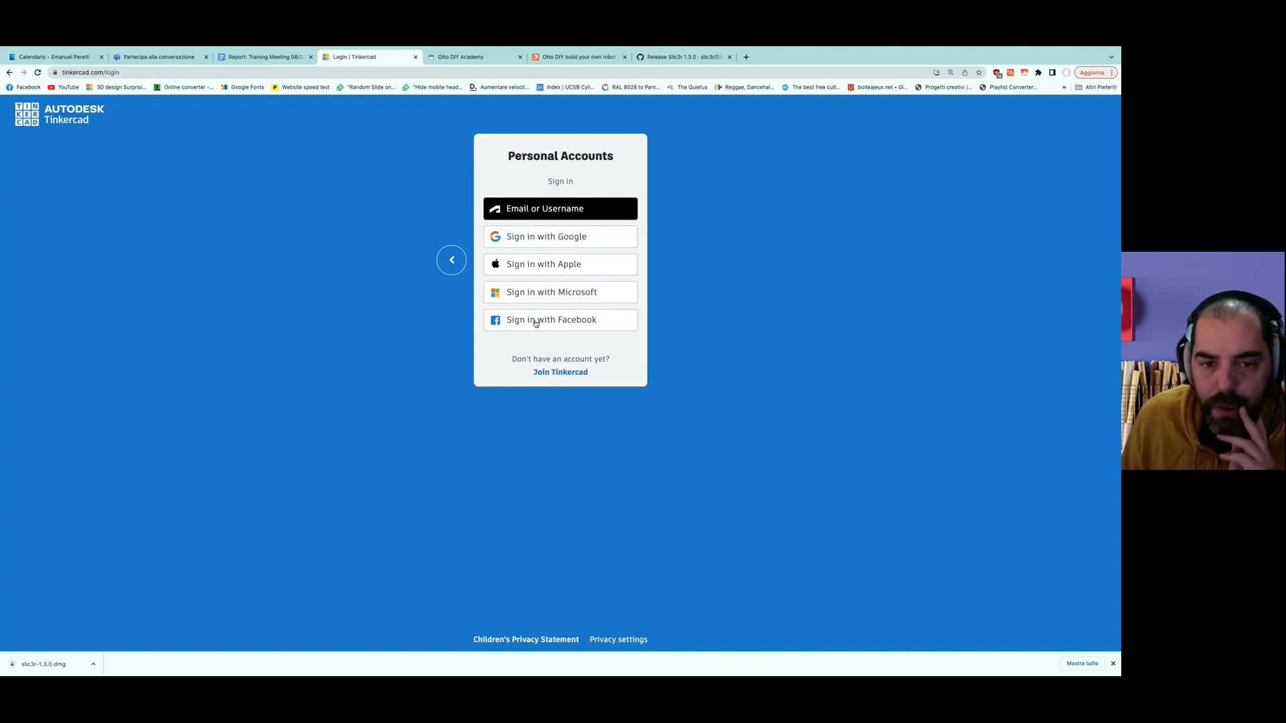
pyautogui.click(527, 238)
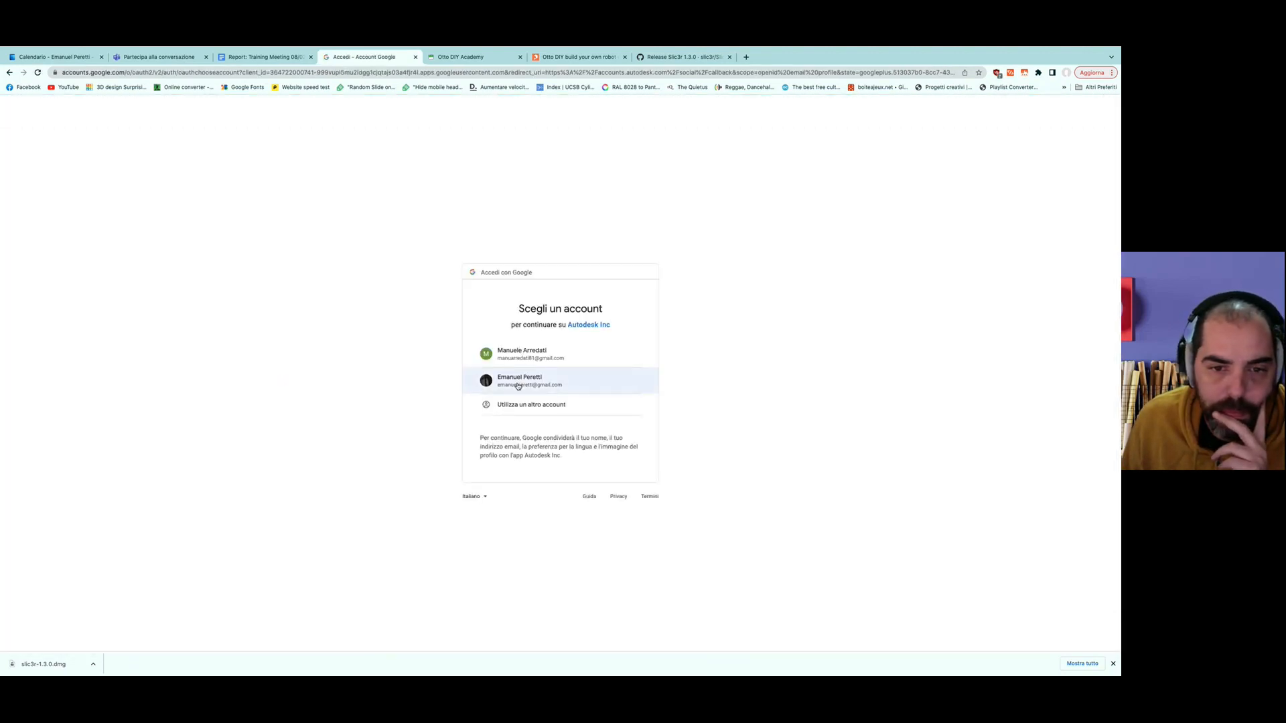
pyautogui.click(518, 386)
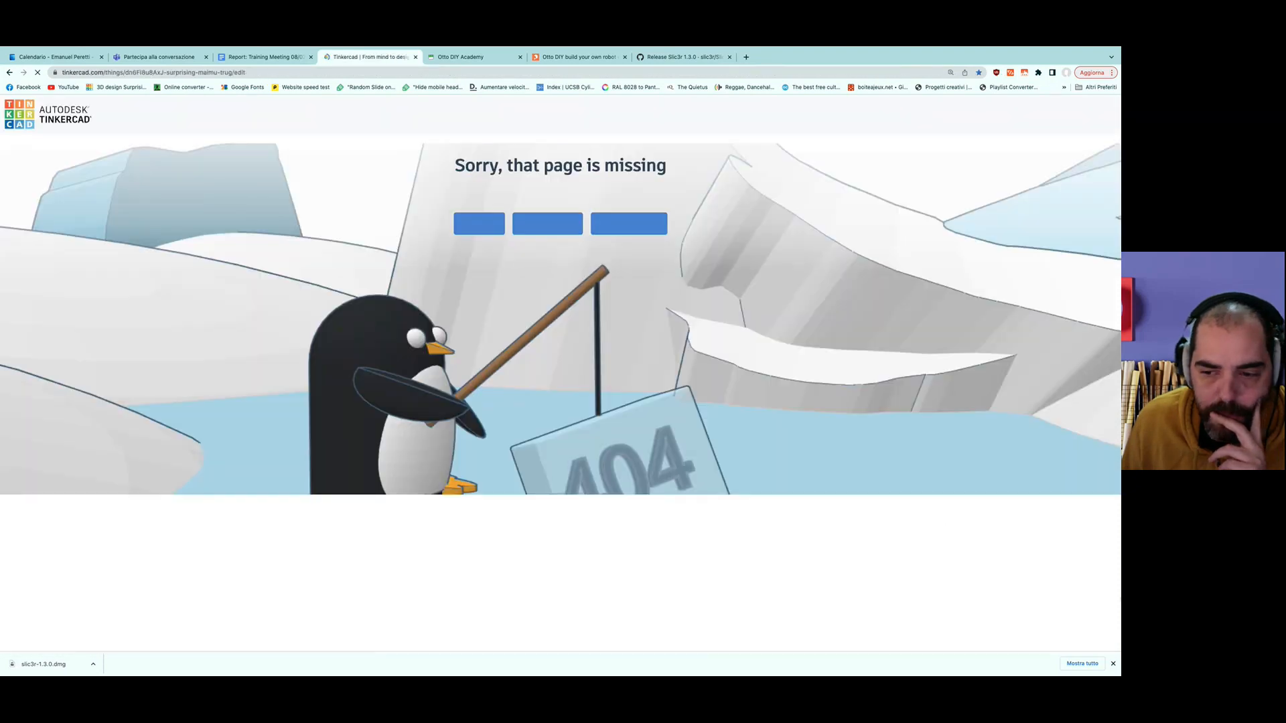
# Leave the missing page for the Tinkercad dashboard and close the browser's downloads bar.
pyautogui.click(478, 224)
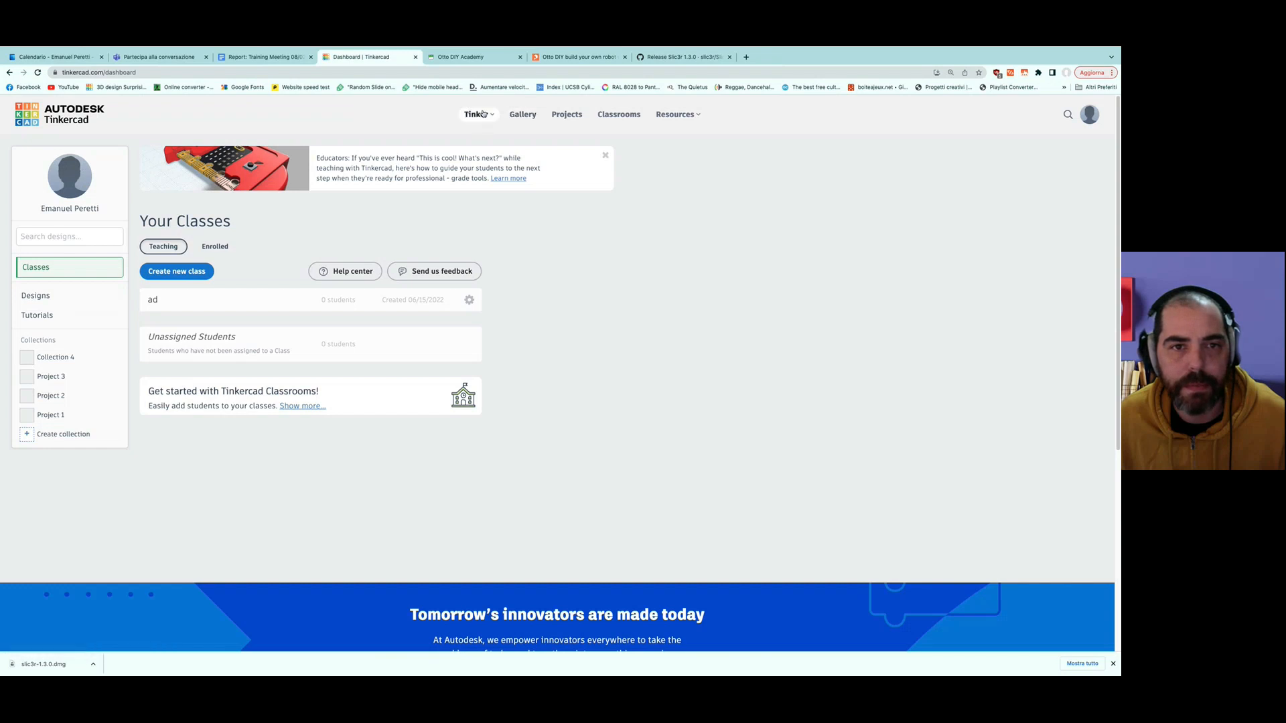
pyautogui.moveTo(484, 114)
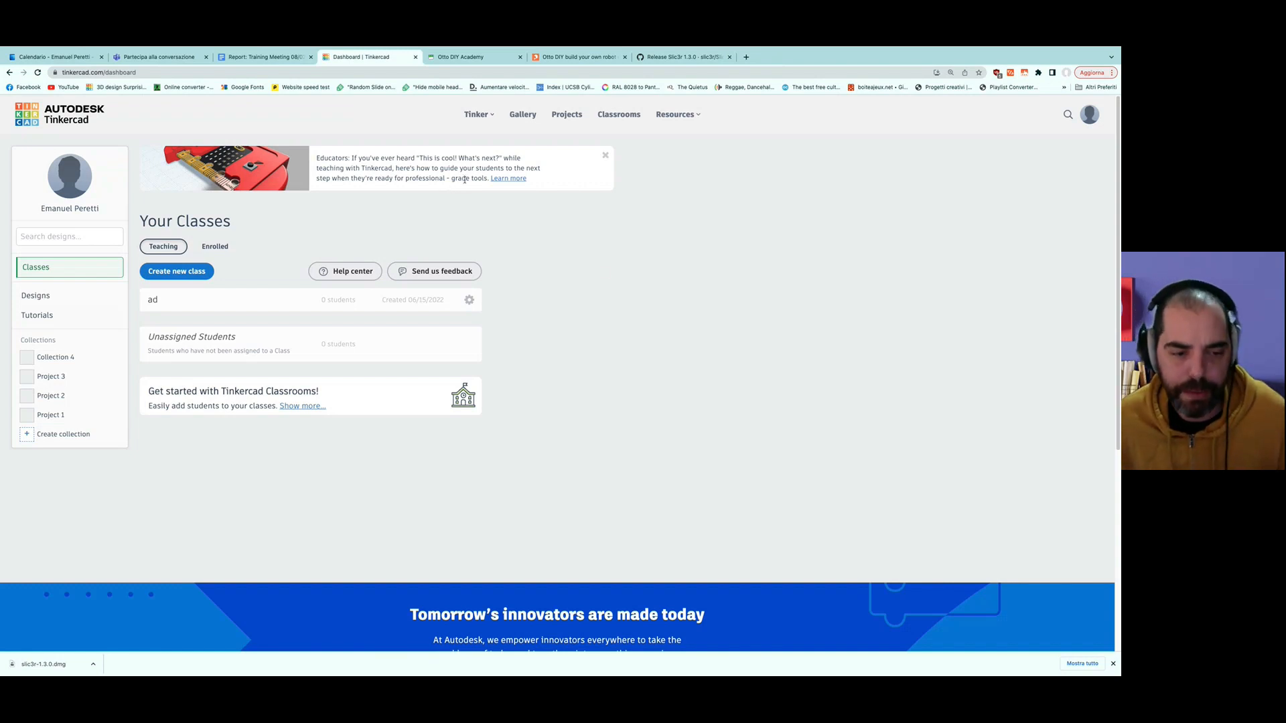
pyautogui.click(1113, 665)
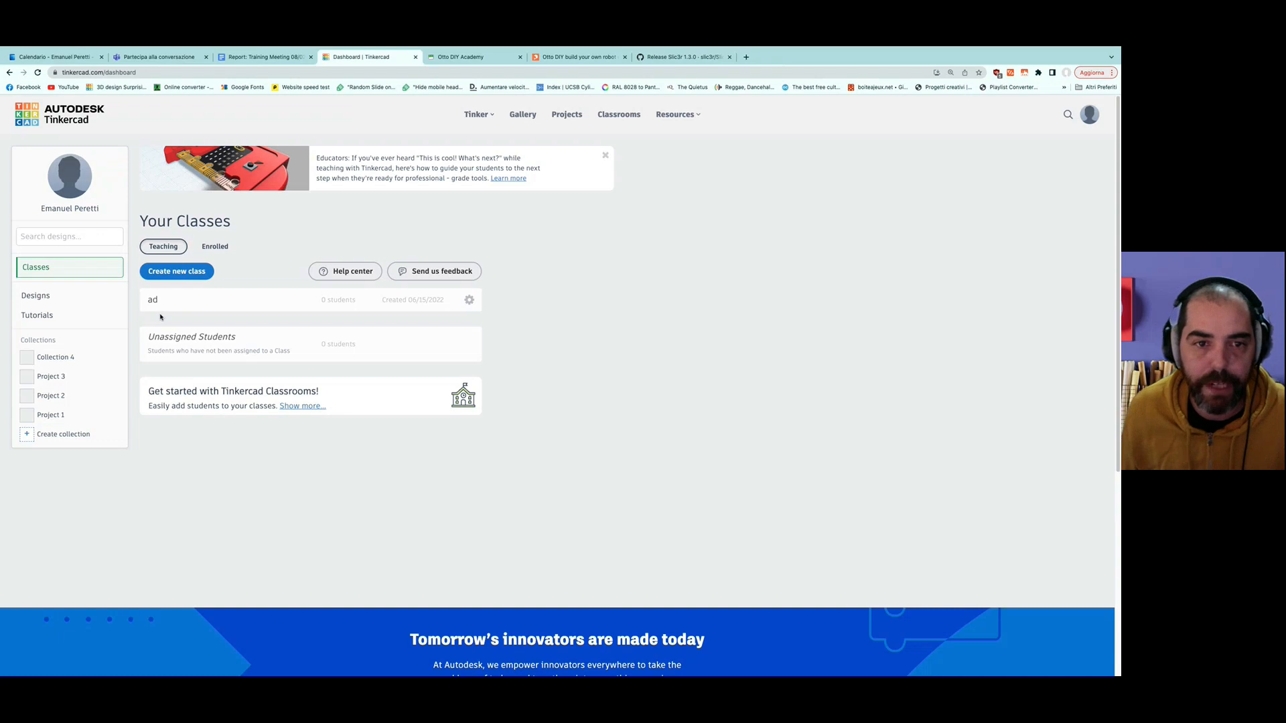
# View the Tinker offerings and open the 3D Design overview page.
pyautogui.click(477, 115)
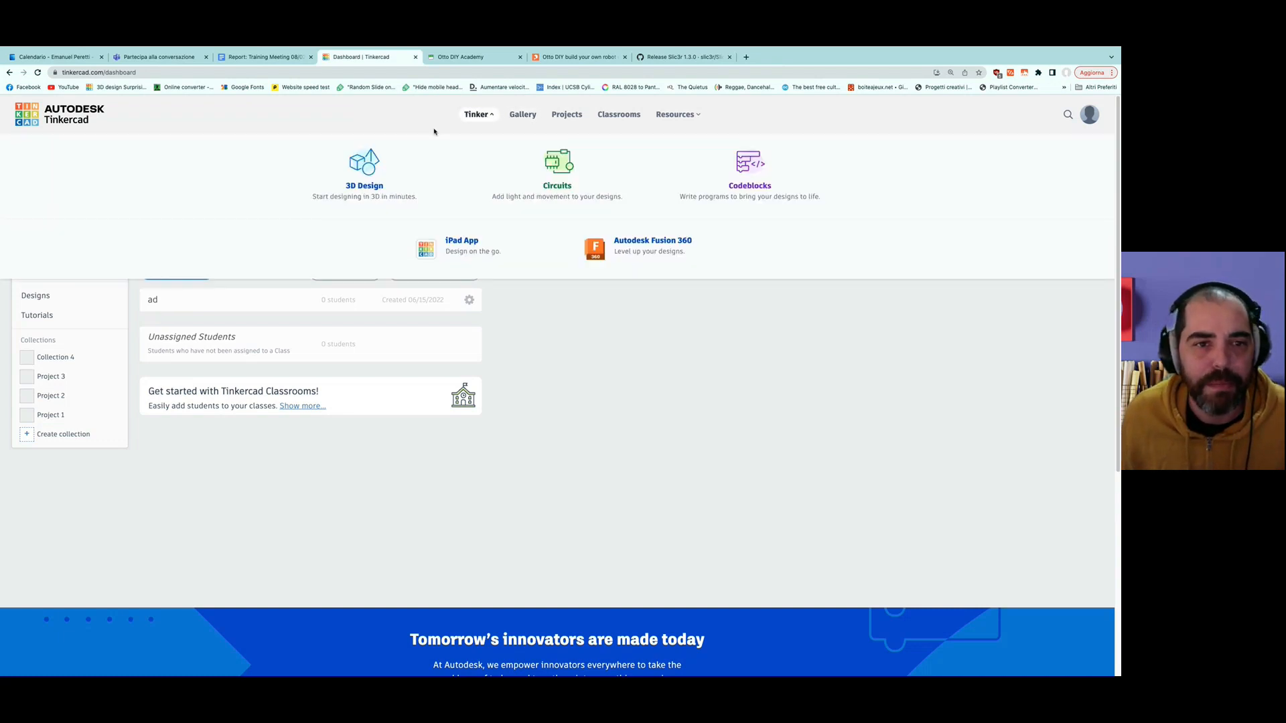
pyautogui.click(465, 115)
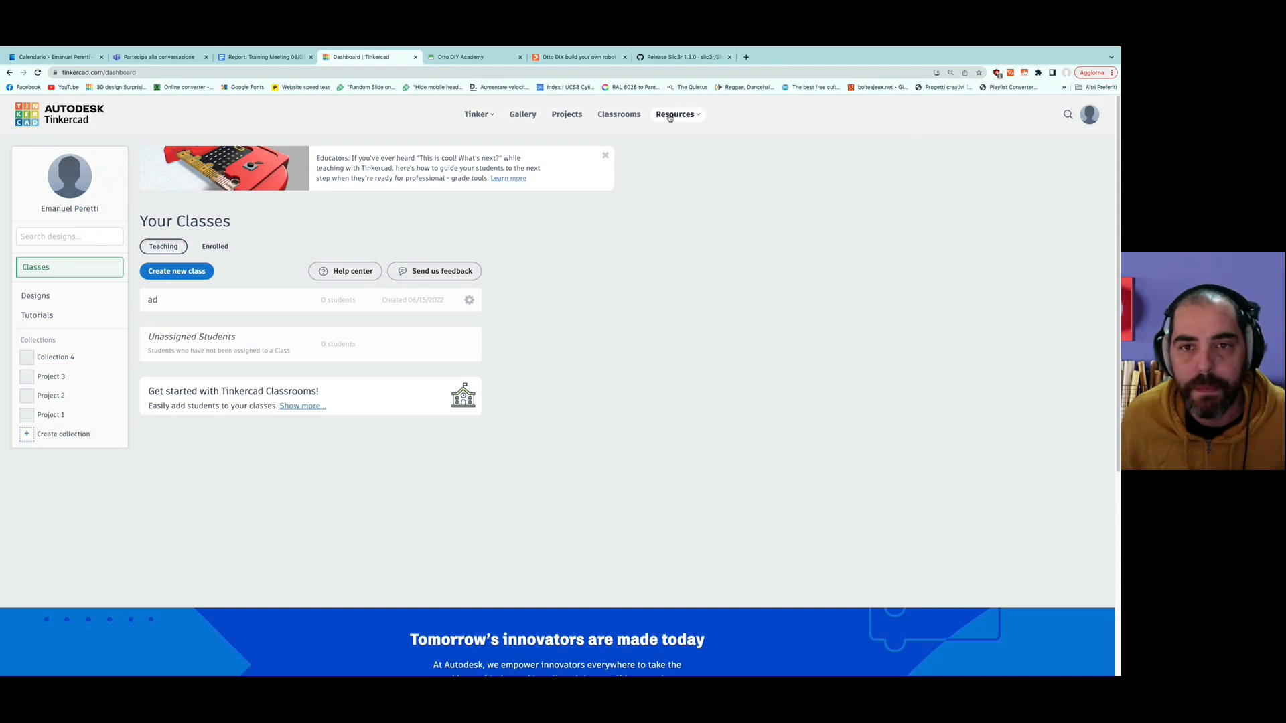
pyautogui.click(487, 119)
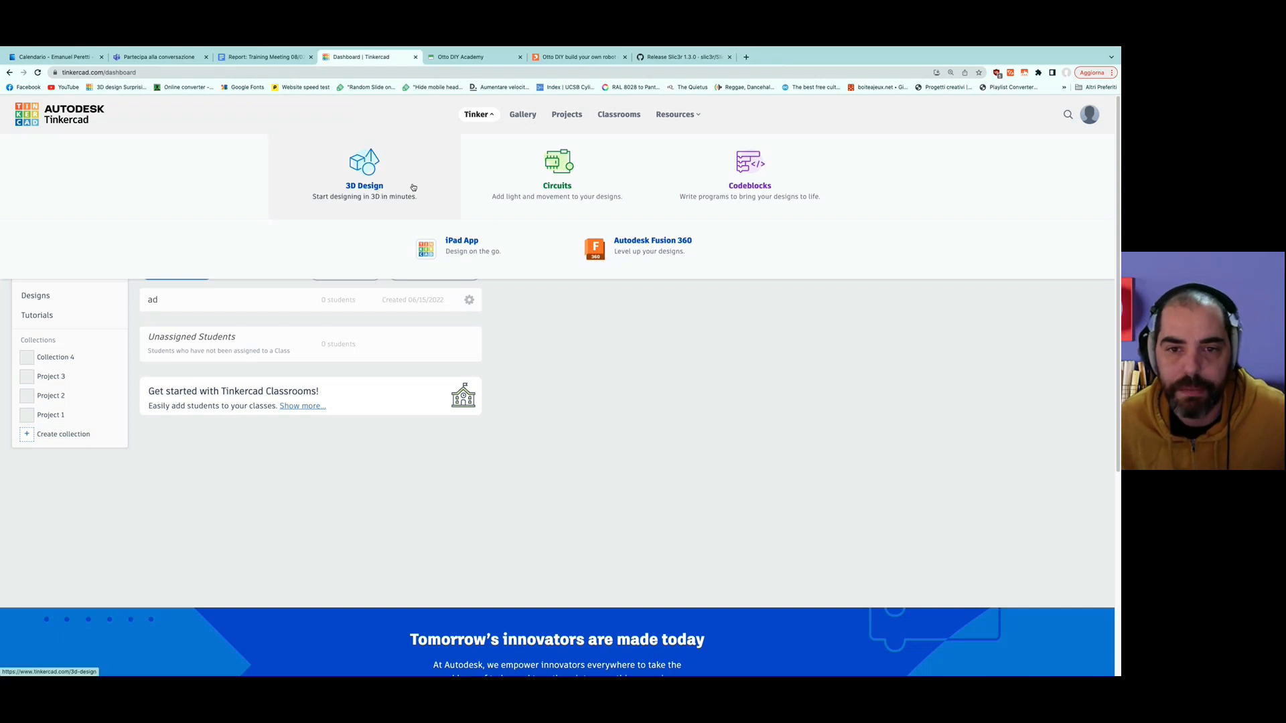
pyautogui.click(354, 182)
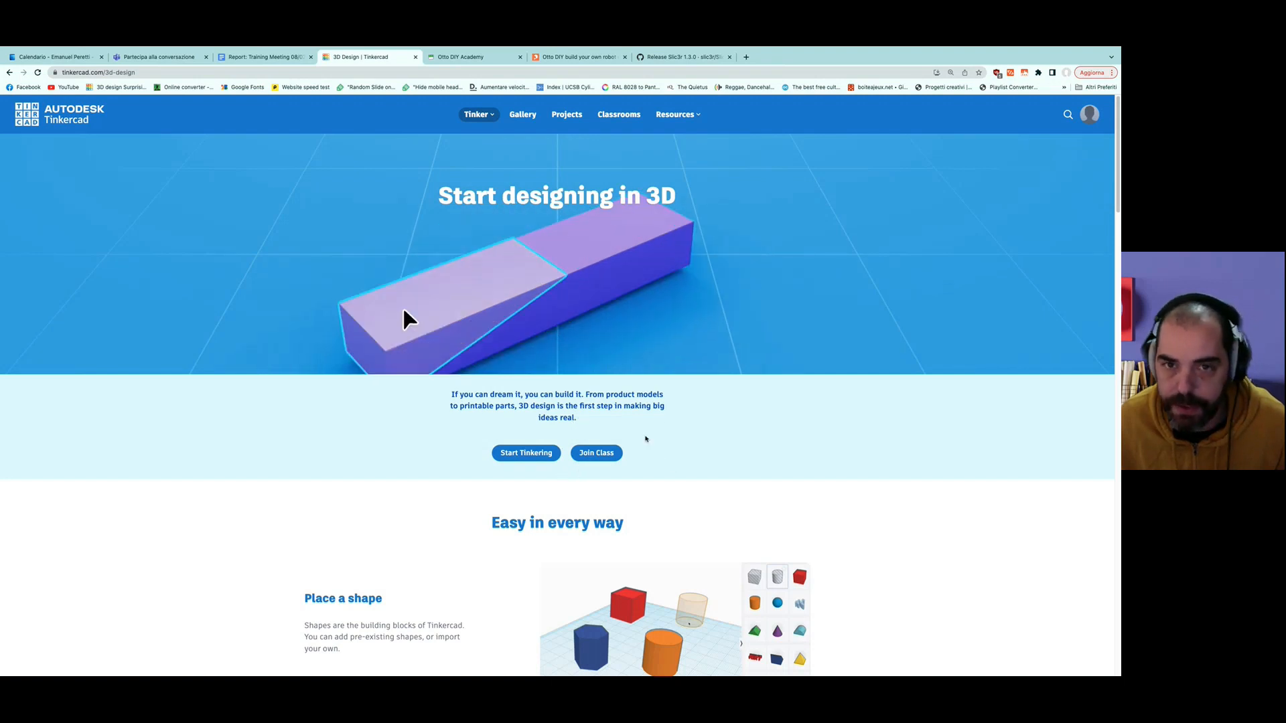
# Open the Classrooms page and examine its setup guidance and classroom tools.
pyautogui.click(613, 115)
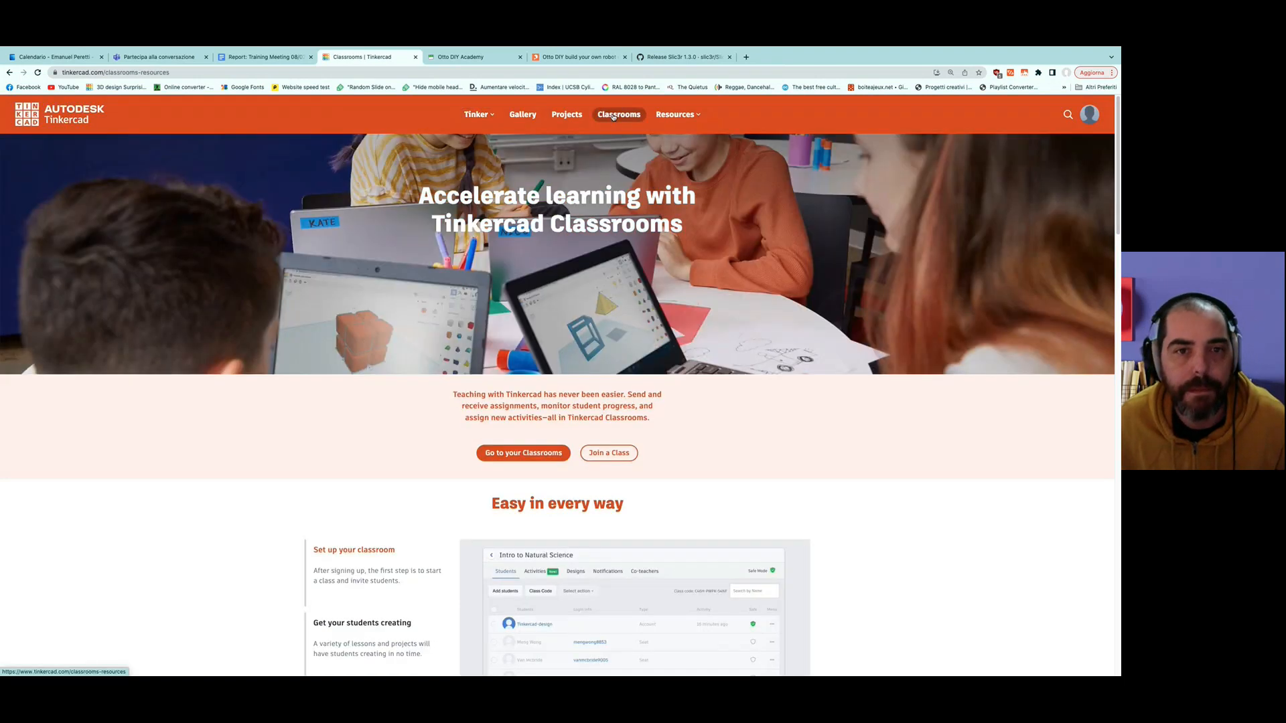
pyautogui.scroll(-5, 669, 489)
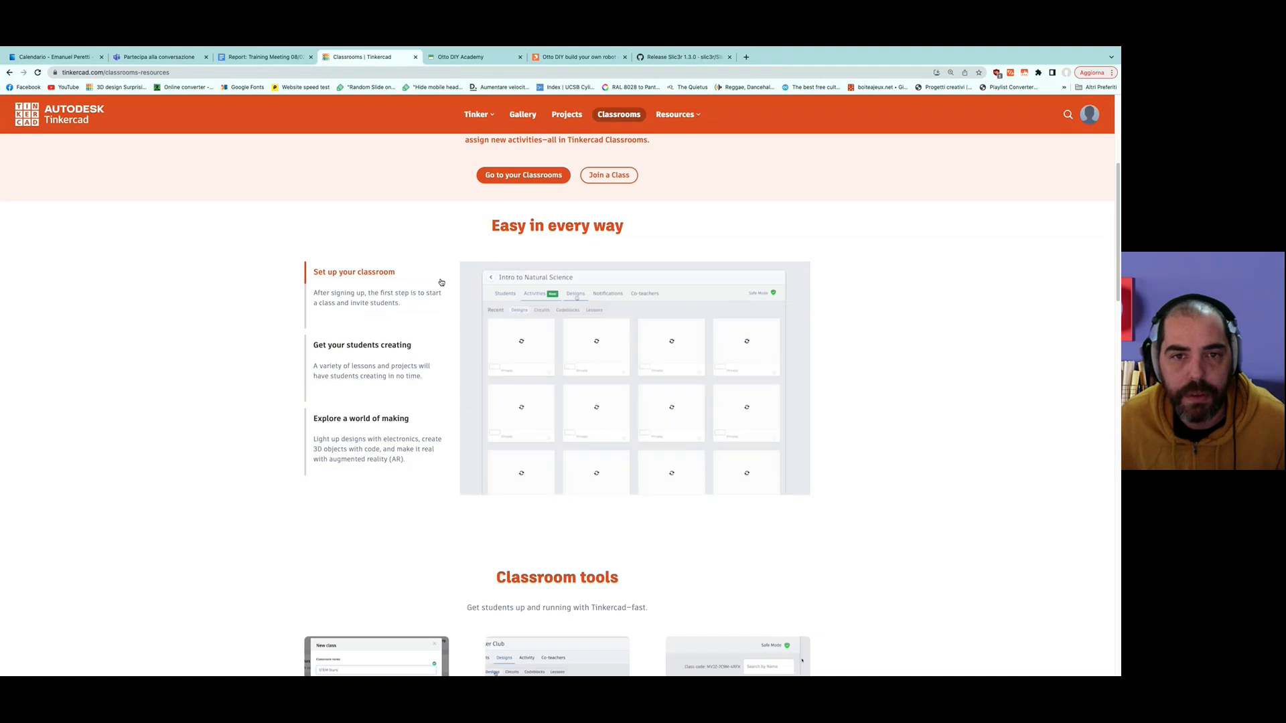
pyautogui.scroll(-2, 488, 198)
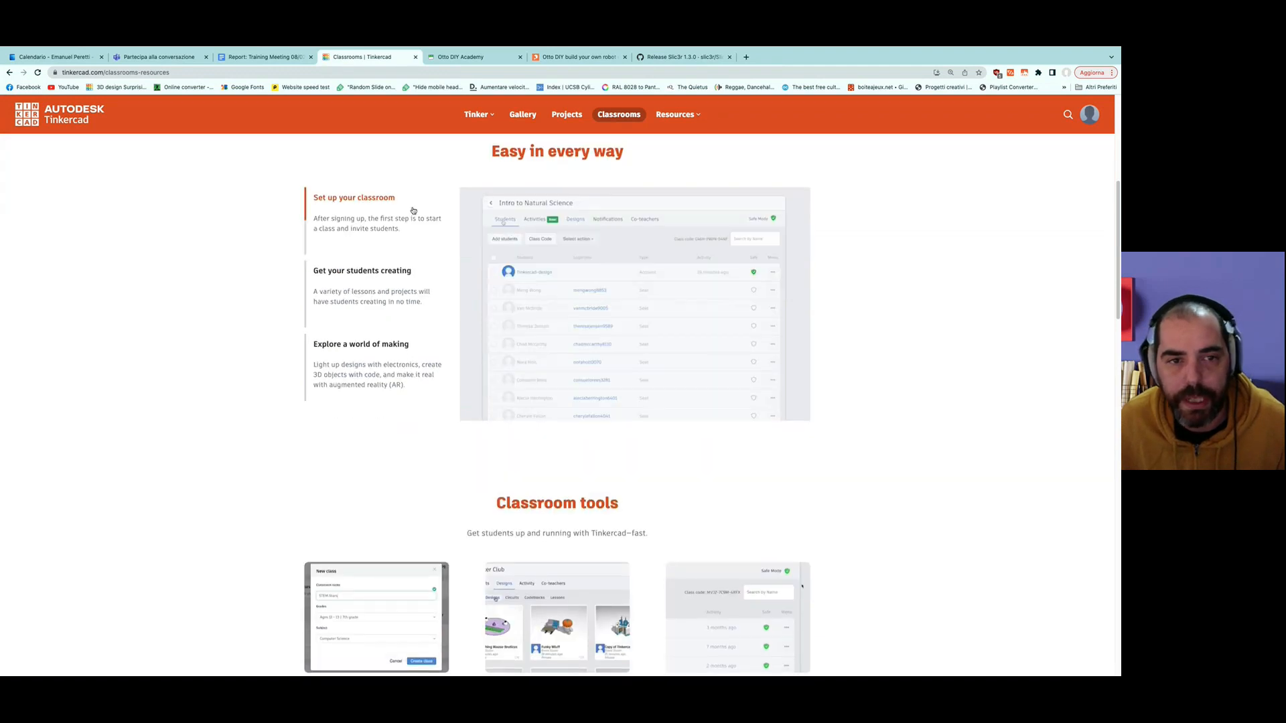
pyautogui.scroll(-5, 544, 468)
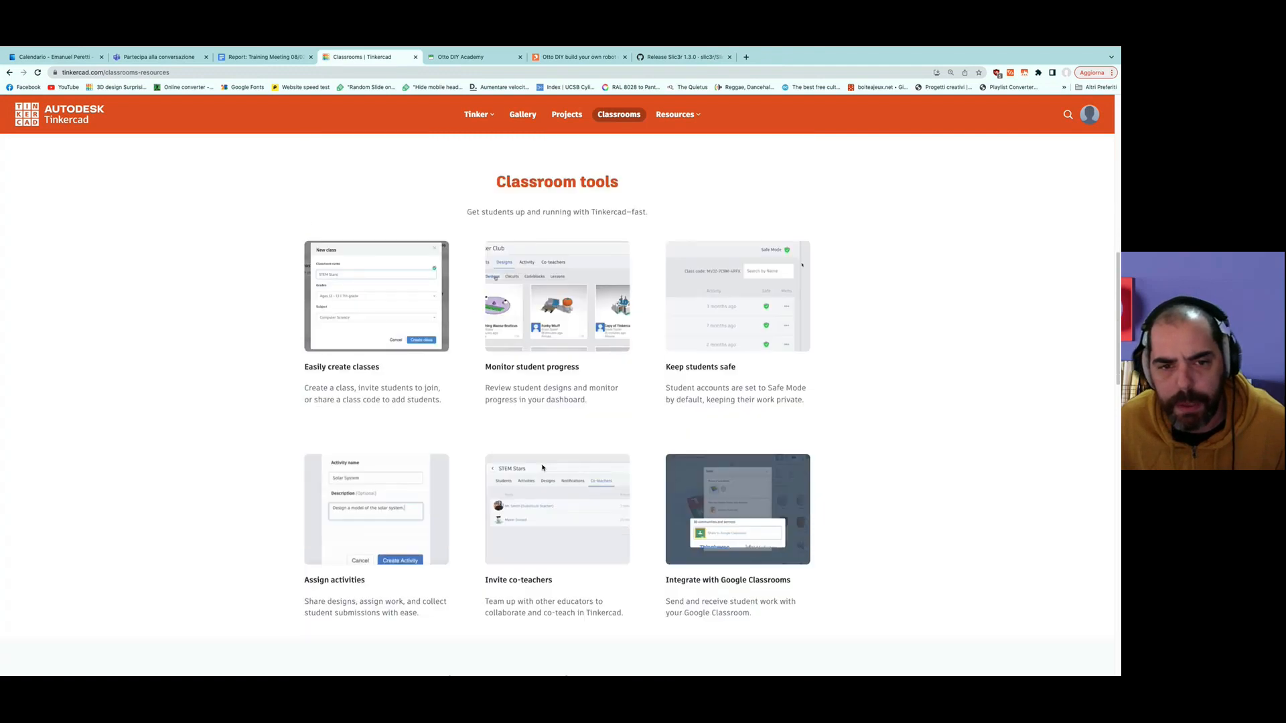
pyautogui.scroll(-1, 542, 467)
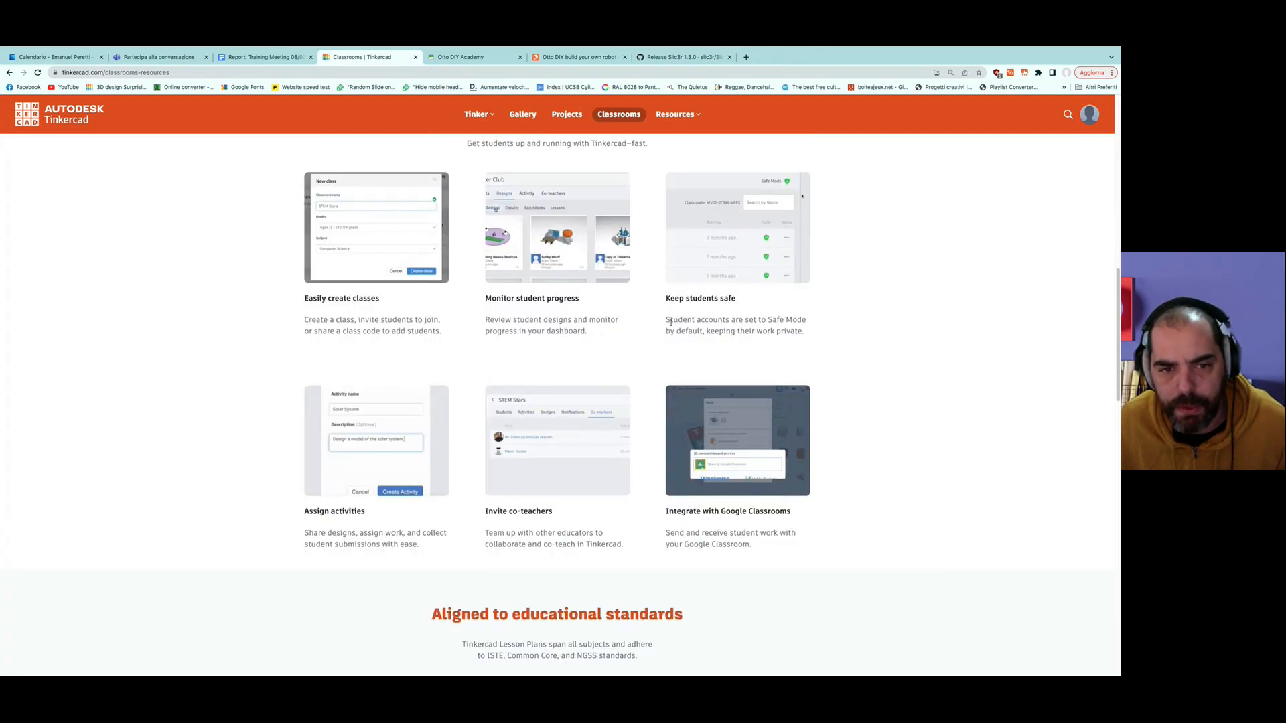
pyautogui.scroll(10, 471, 325)
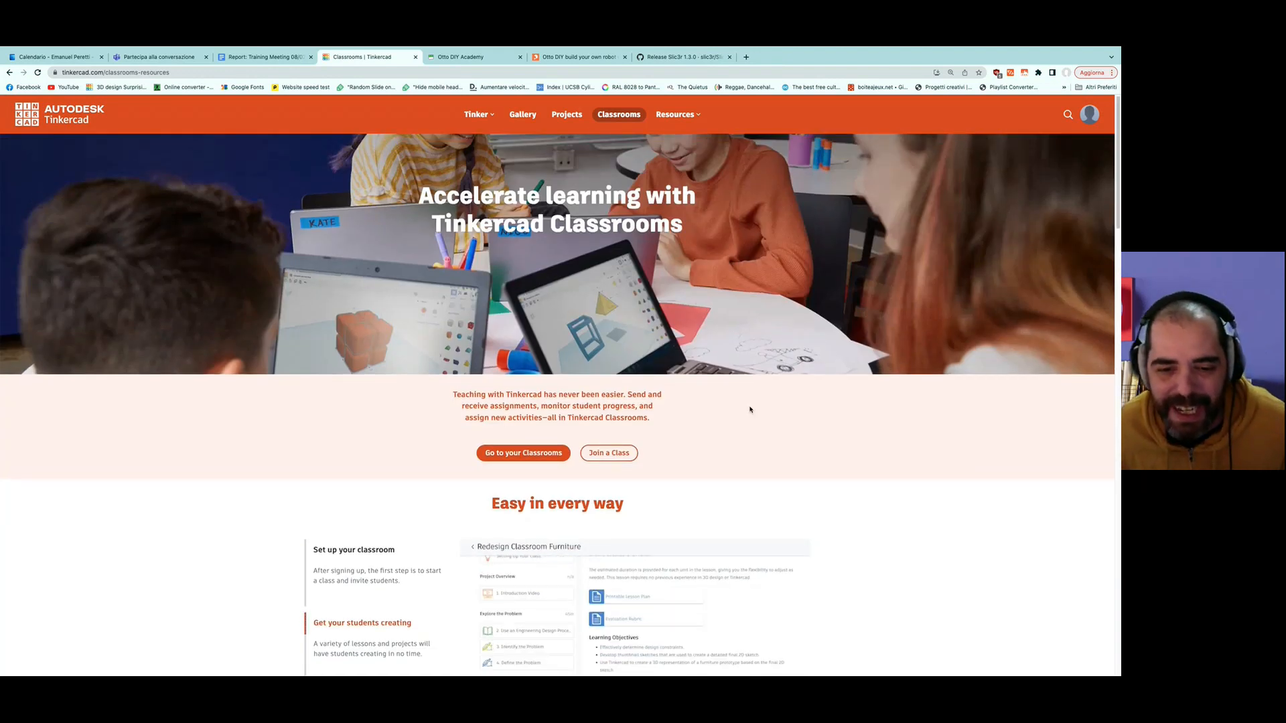
pyautogui.scroll(-10, 541, 530)
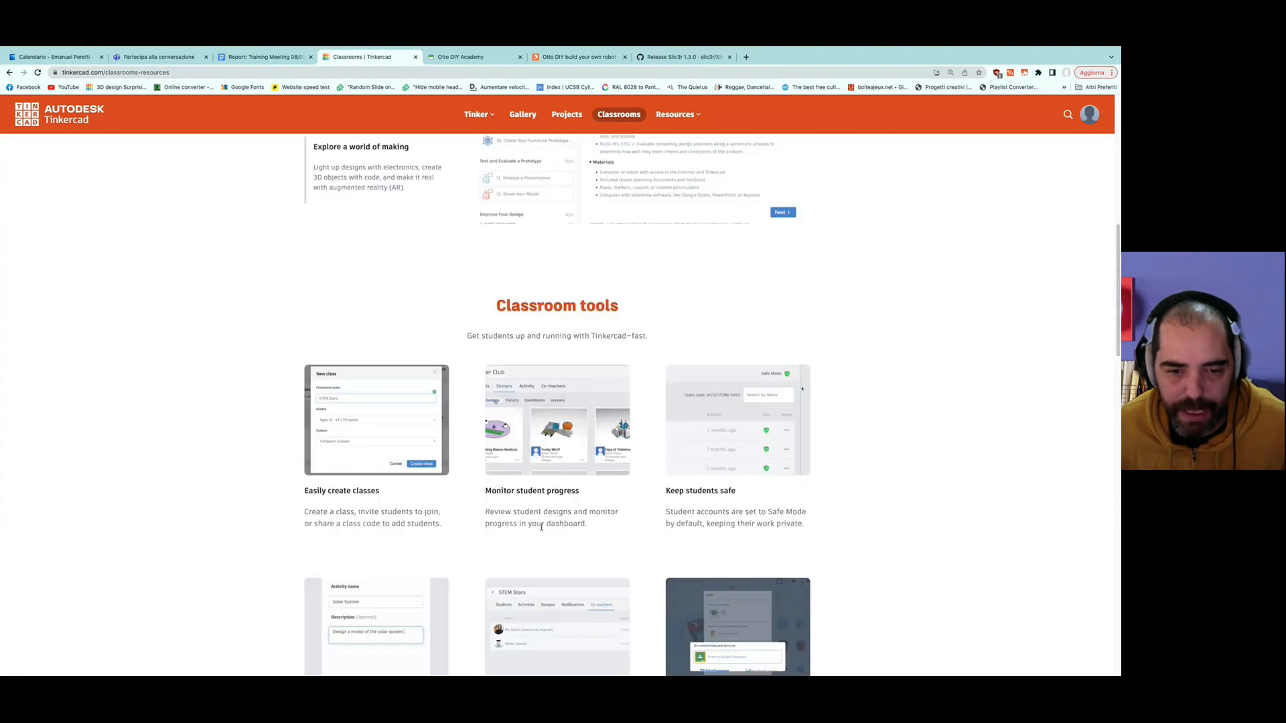
pyautogui.scroll(-2, 541, 530)
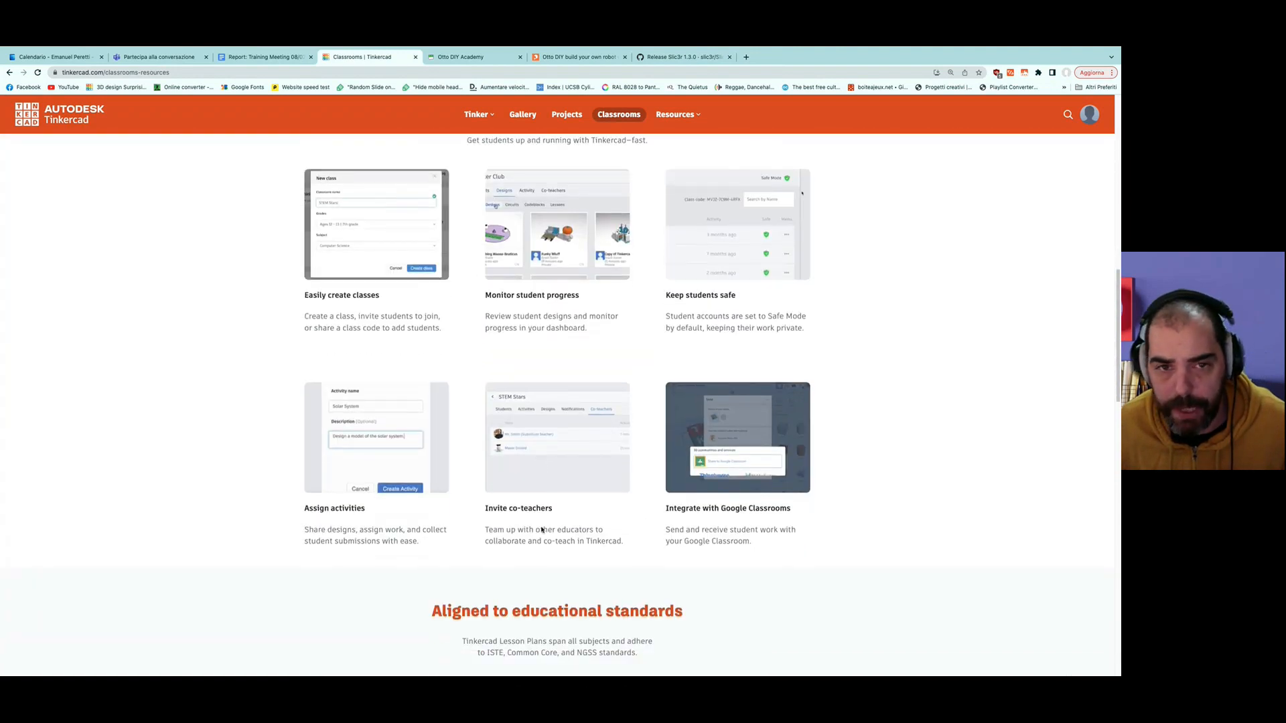
pyautogui.scroll(5, 541, 530)
pyautogui.scroll(6, 542, 530)
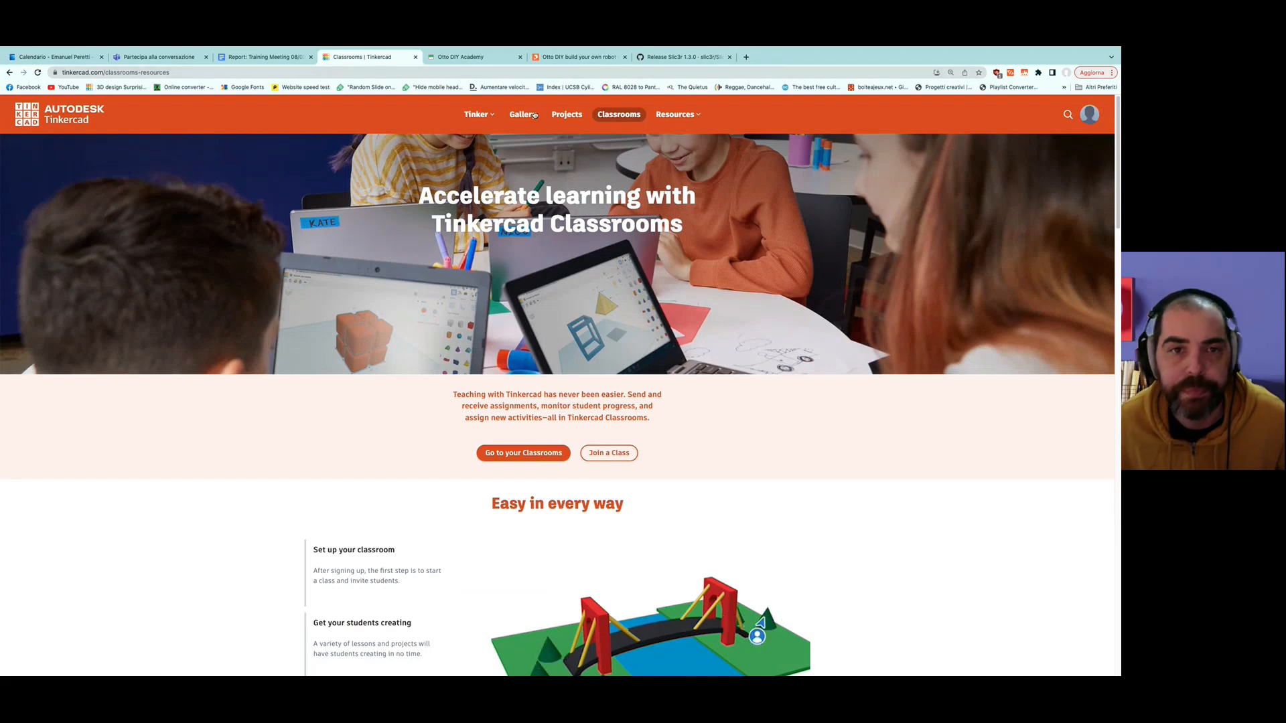
# Open the community gallery and browse the staff-picked 3D designs, loading one more batch.
pyautogui.click(474, 114)
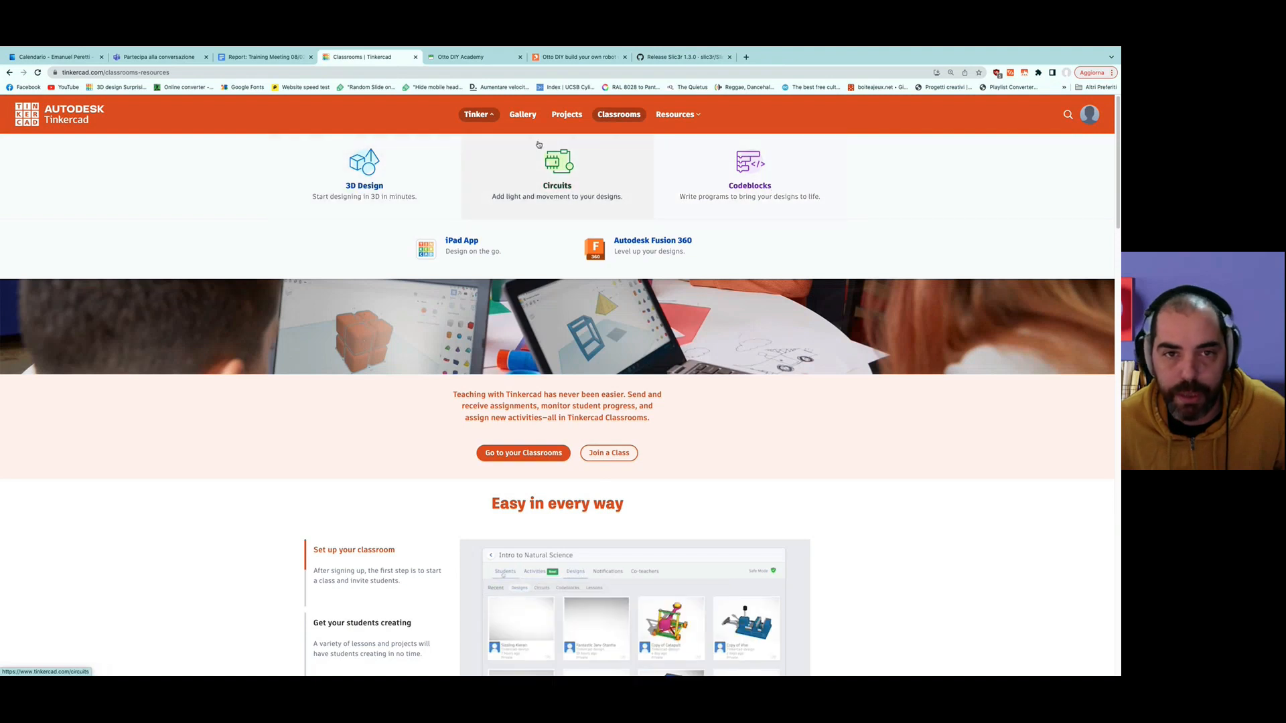
pyautogui.click(516, 117)
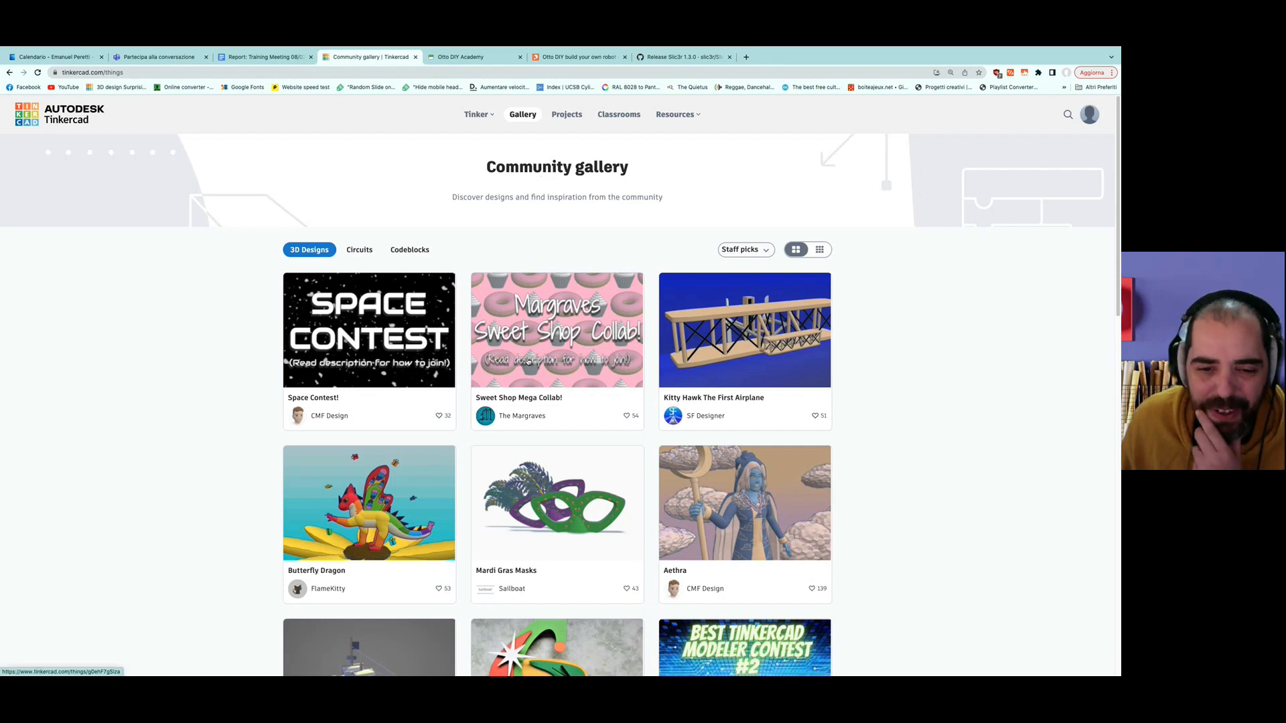
pyautogui.scroll(-3, 517, 362)
pyautogui.scroll(-10, 515, 362)
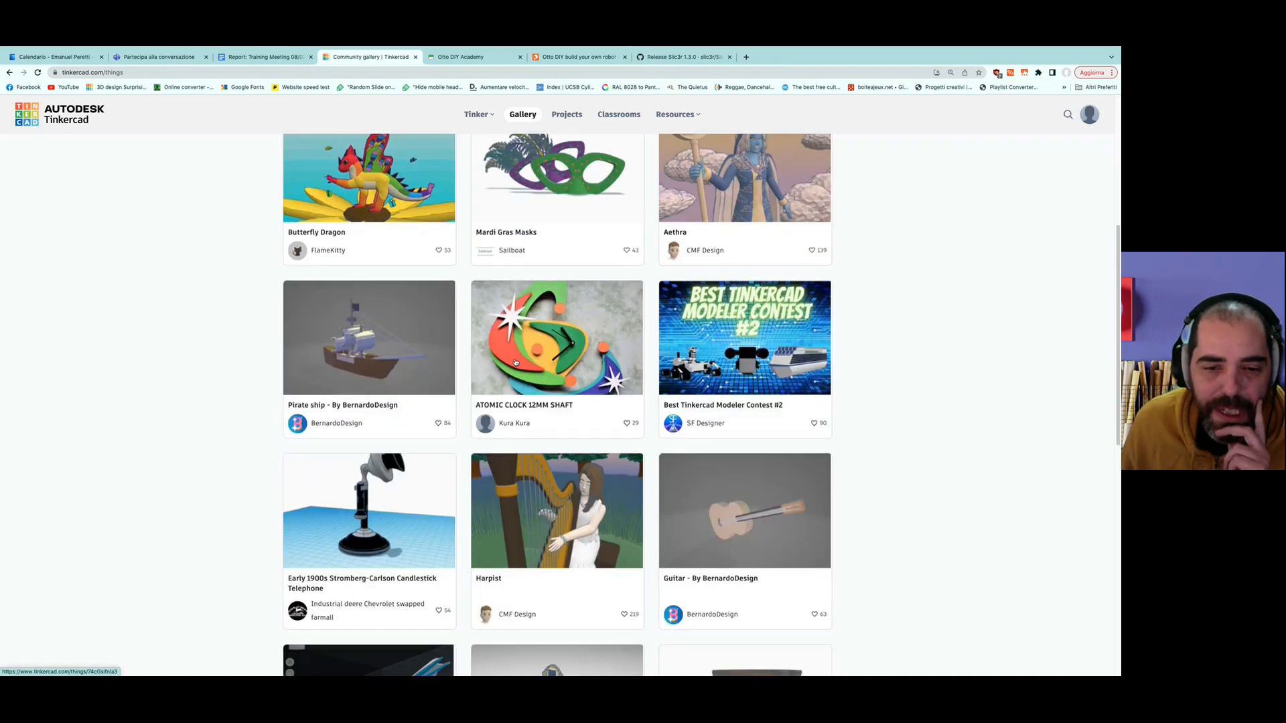
pyautogui.scroll(-3, 514, 361)
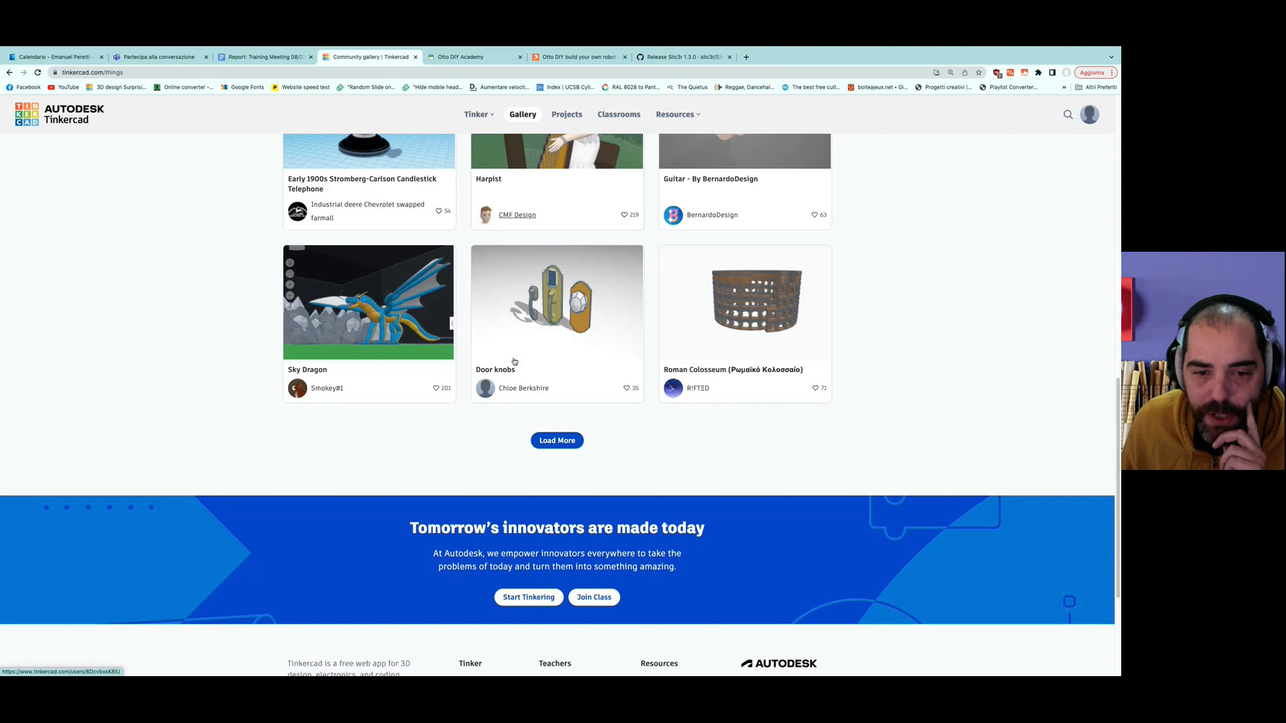
pyautogui.click(557, 440)
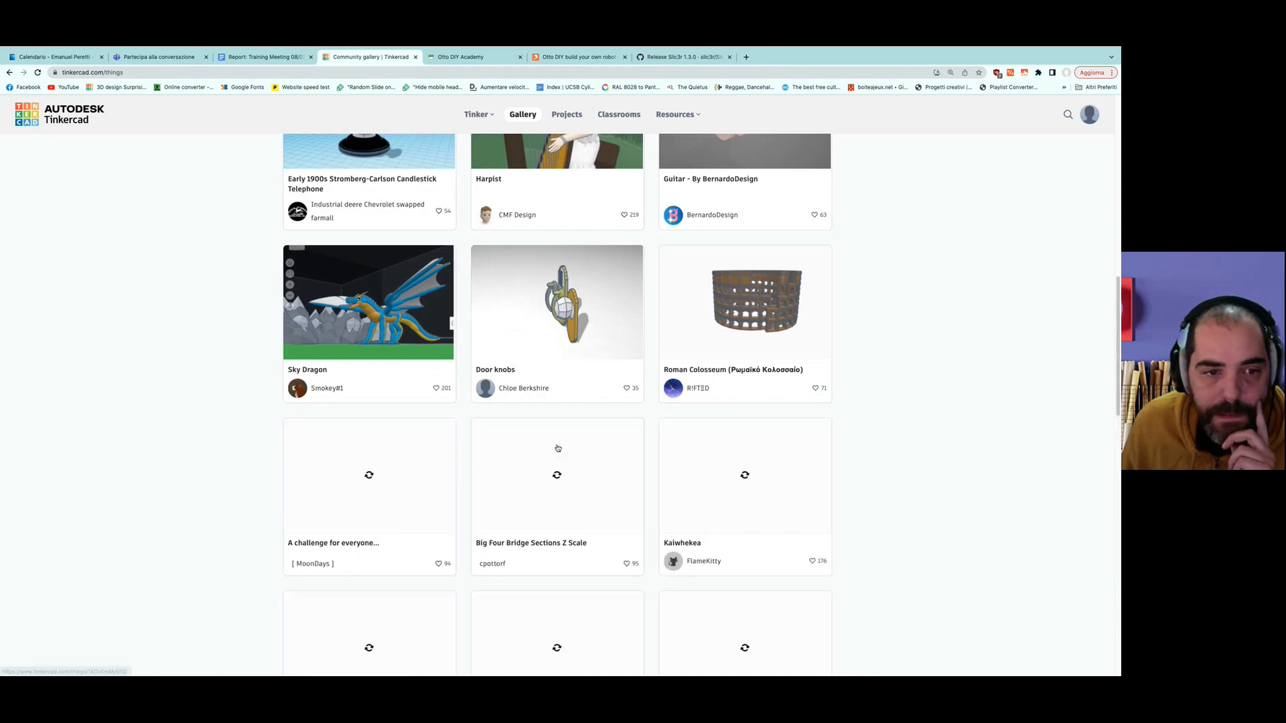
pyautogui.scroll(-3, 557, 447)
pyautogui.scroll(-3, 557, 448)
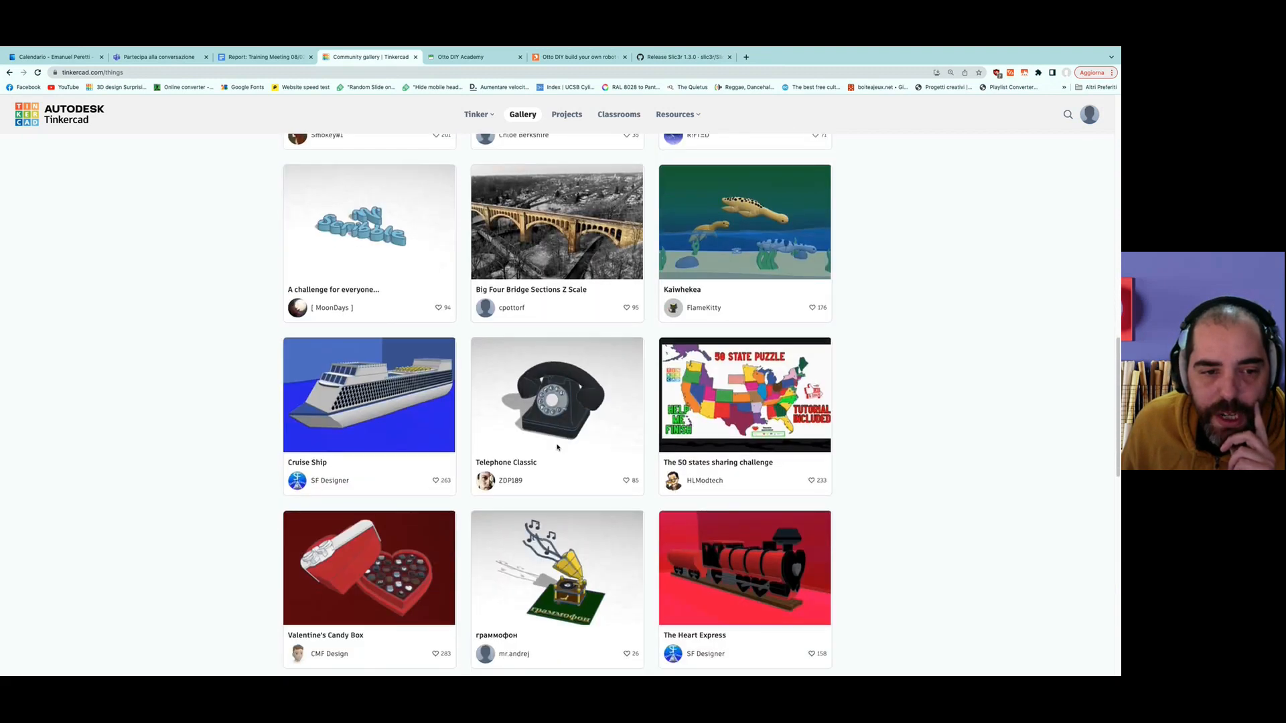
pyautogui.scroll(-3, 402, 286)
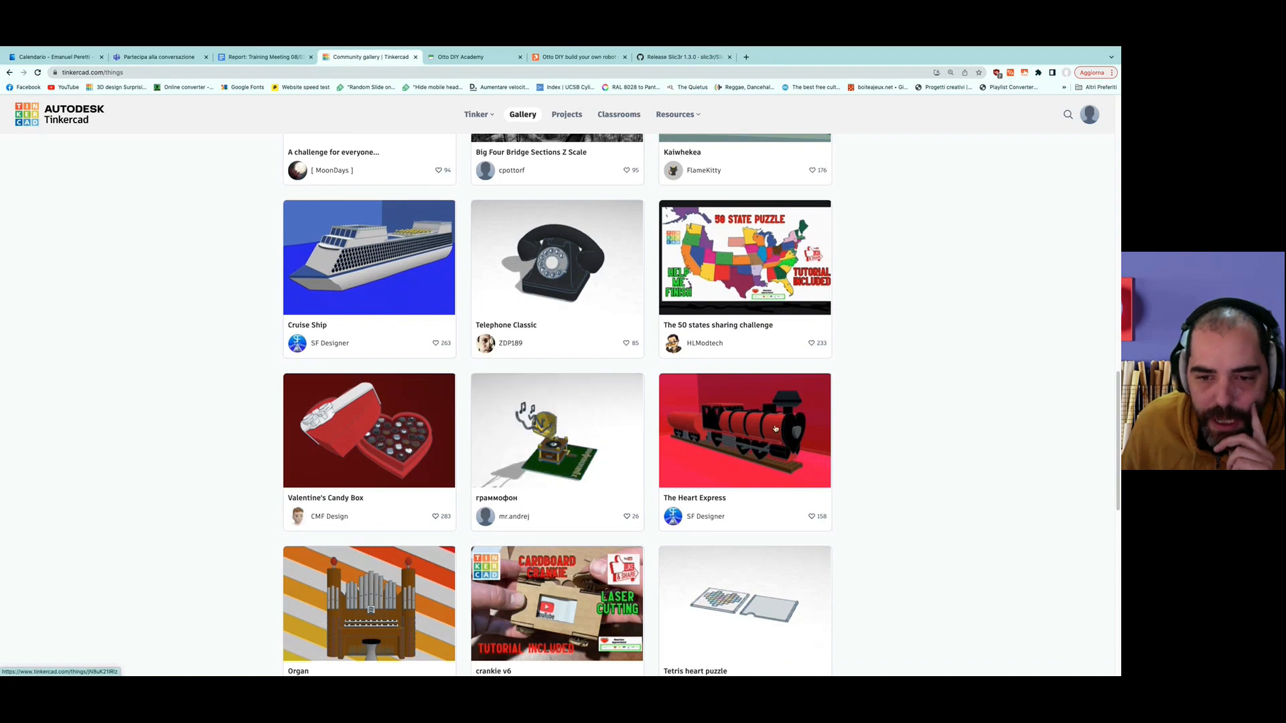
pyautogui.scroll(-5, 547, 462)
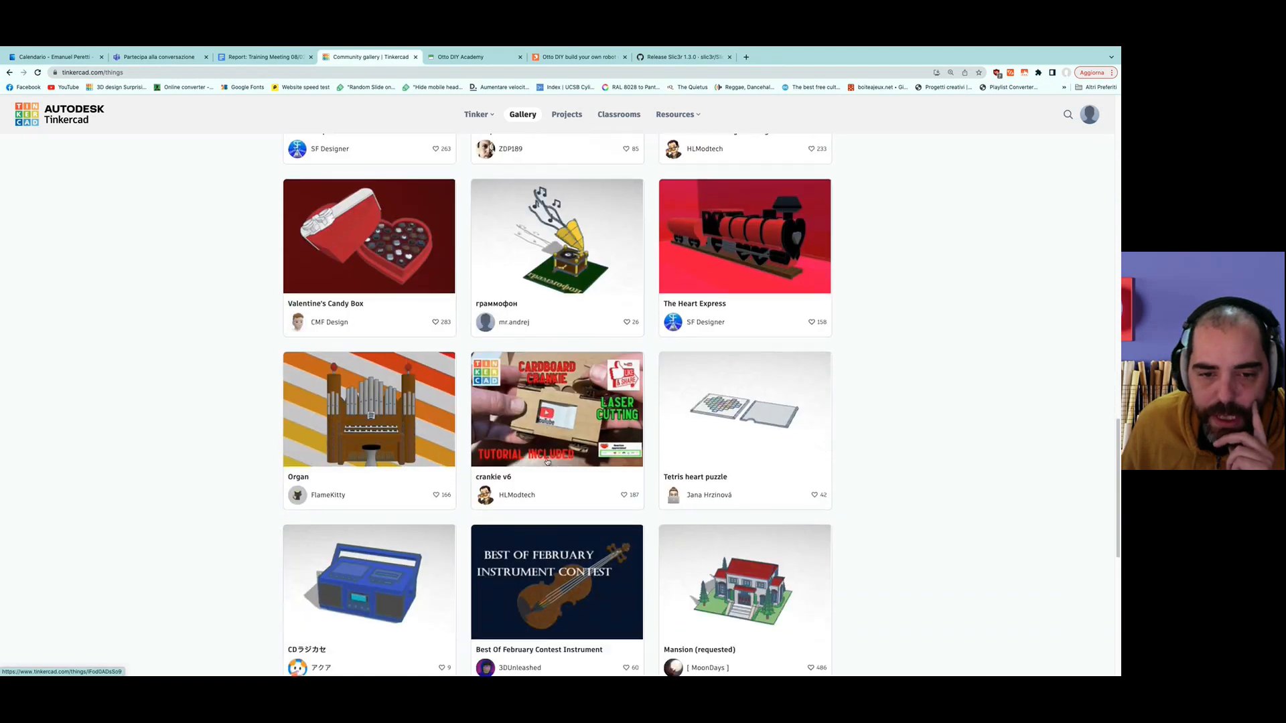
pyautogui.scroll(-2, 548, 461)
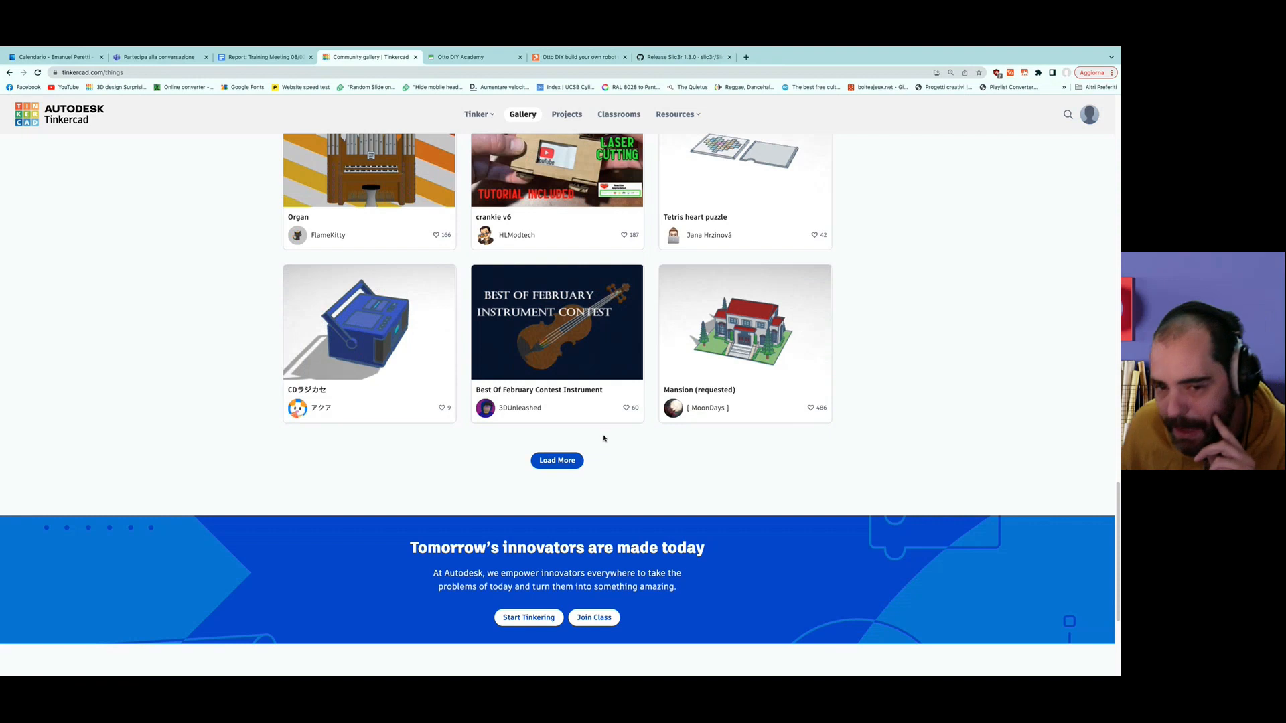
pyautogui.scroll(20, 548, 458)
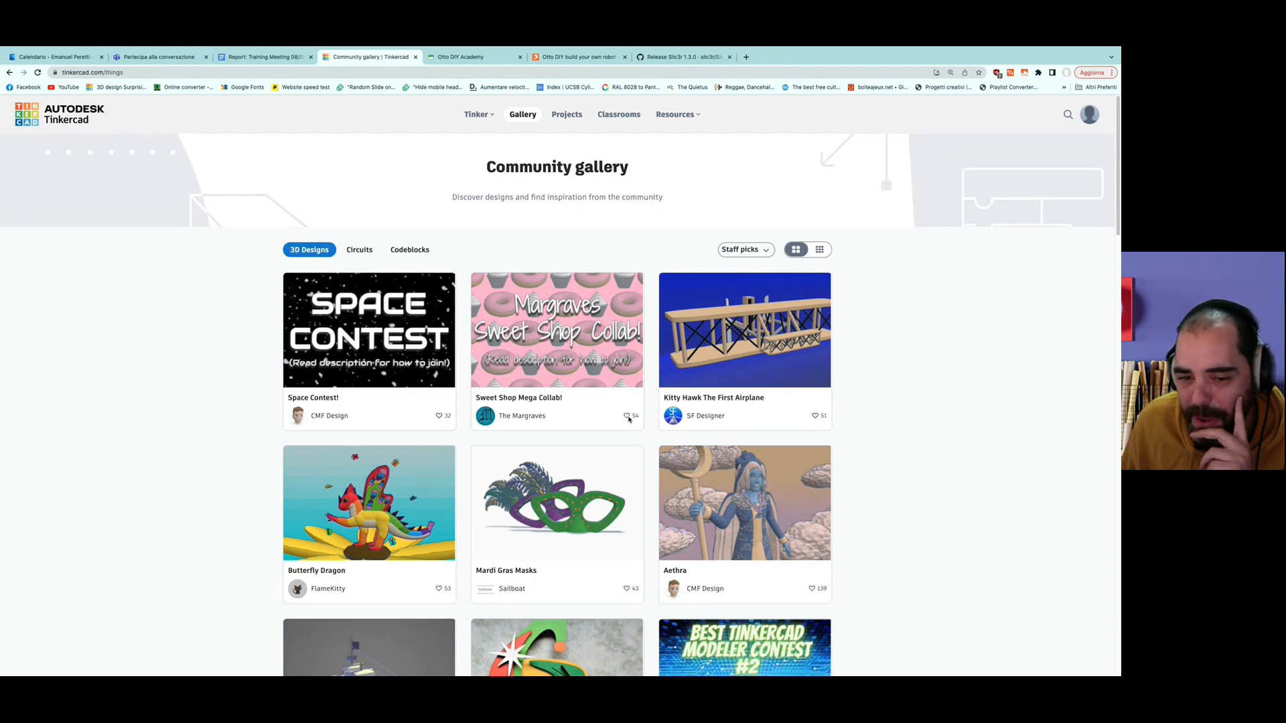
# Open the hands-on Projects page and browse the recent projects for all grades and subjects, loading more.
pyautogui.click(575, 115)
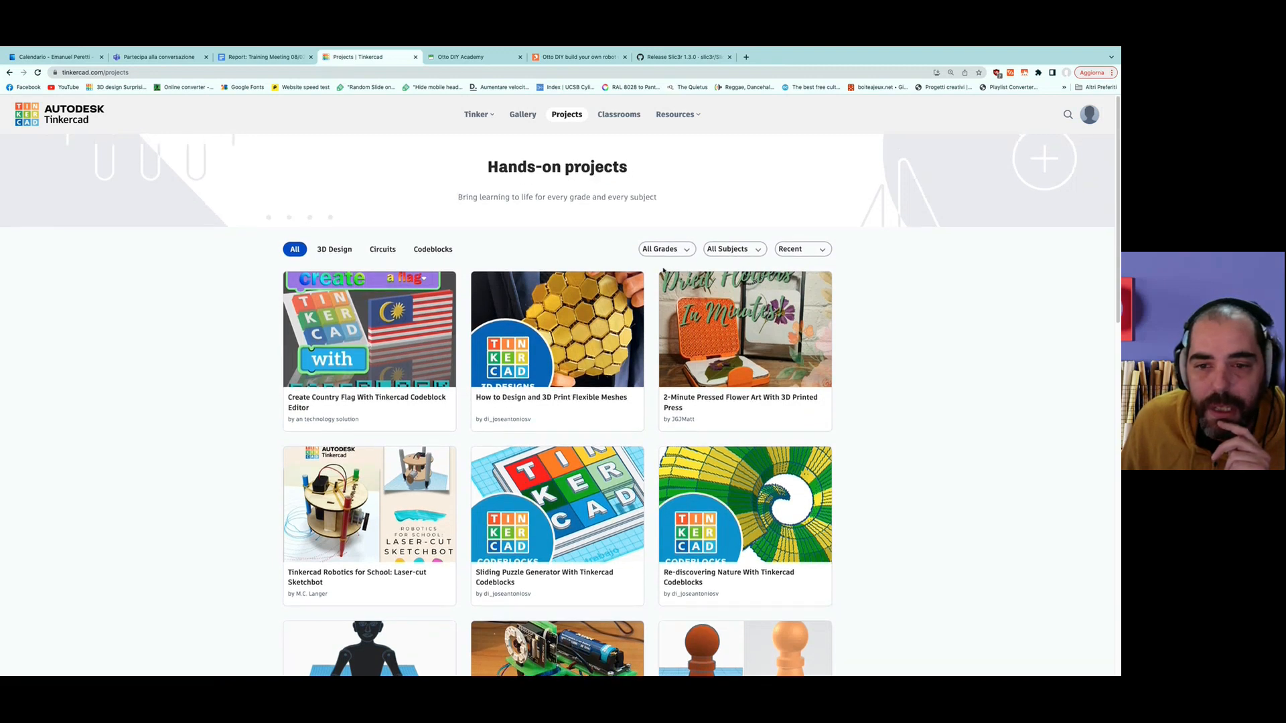
pyautogui.scroll(-5, 517, 494)
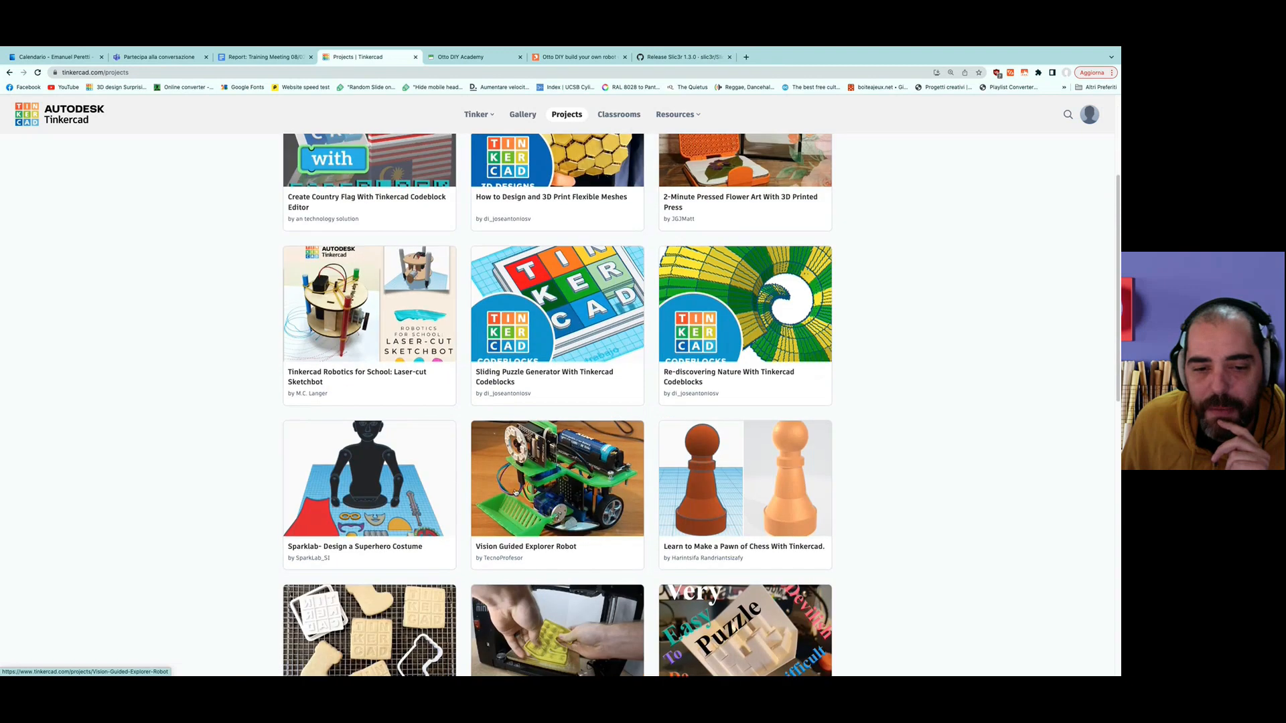
pyautogui.scroll(-3, 516, 493)
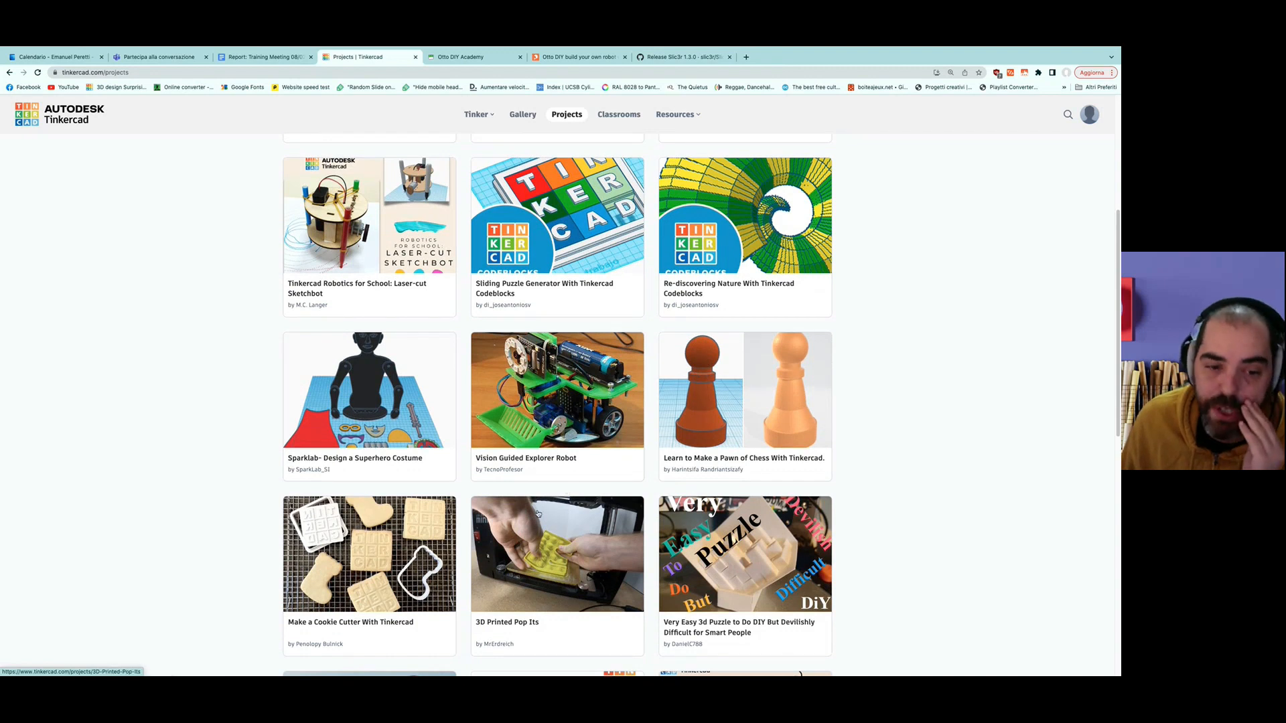
pyautogui.scroll(-4, 564, 327)
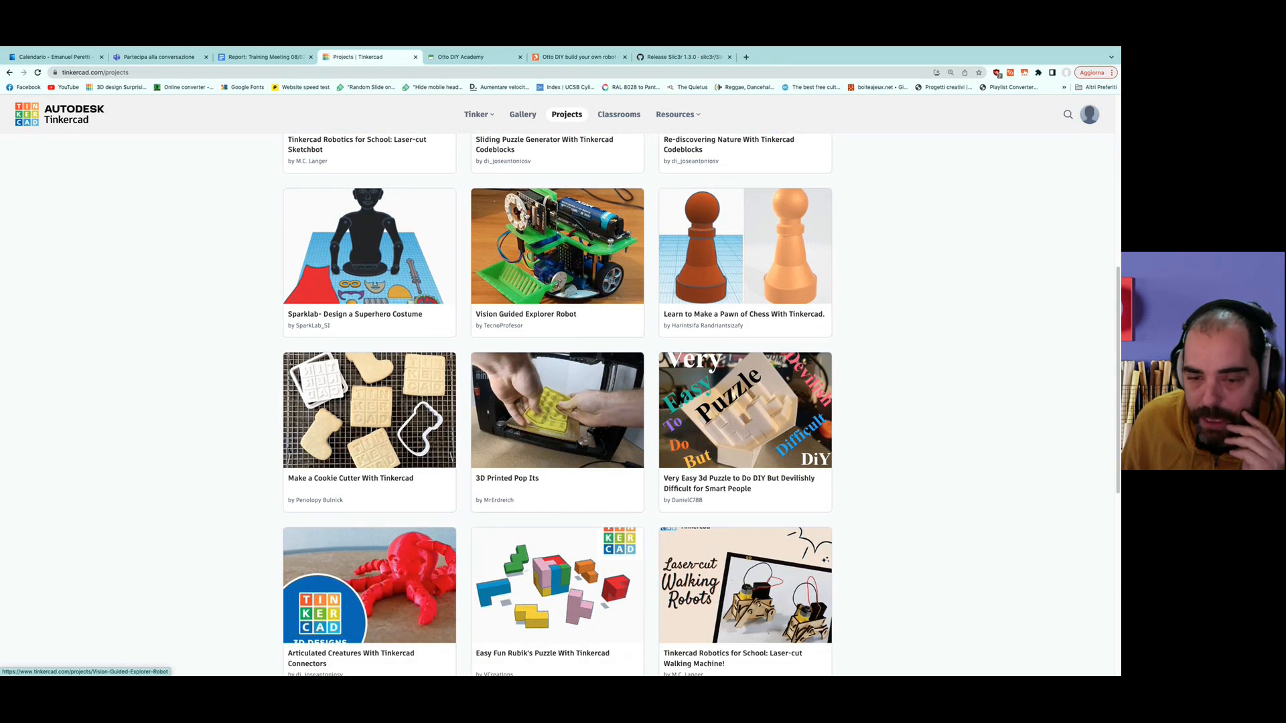
pyautogui.scroll(-6, 736, 507)
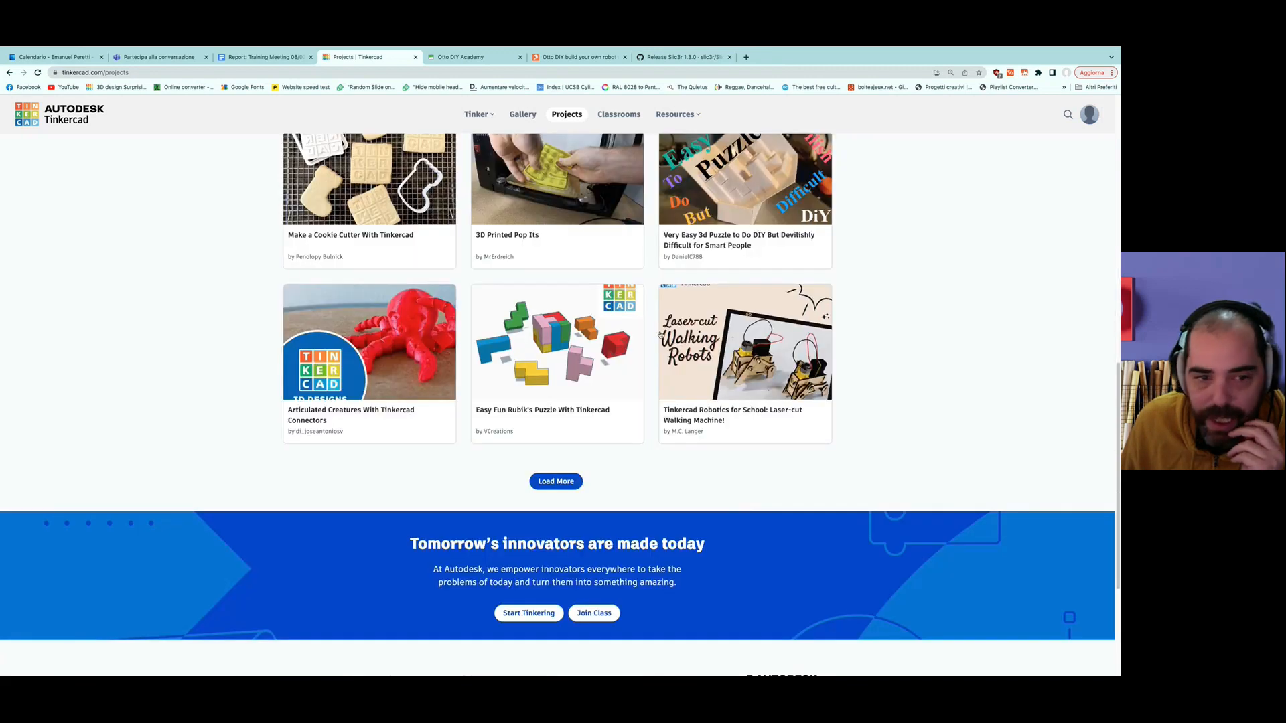
pyautogui.click(556, 481)
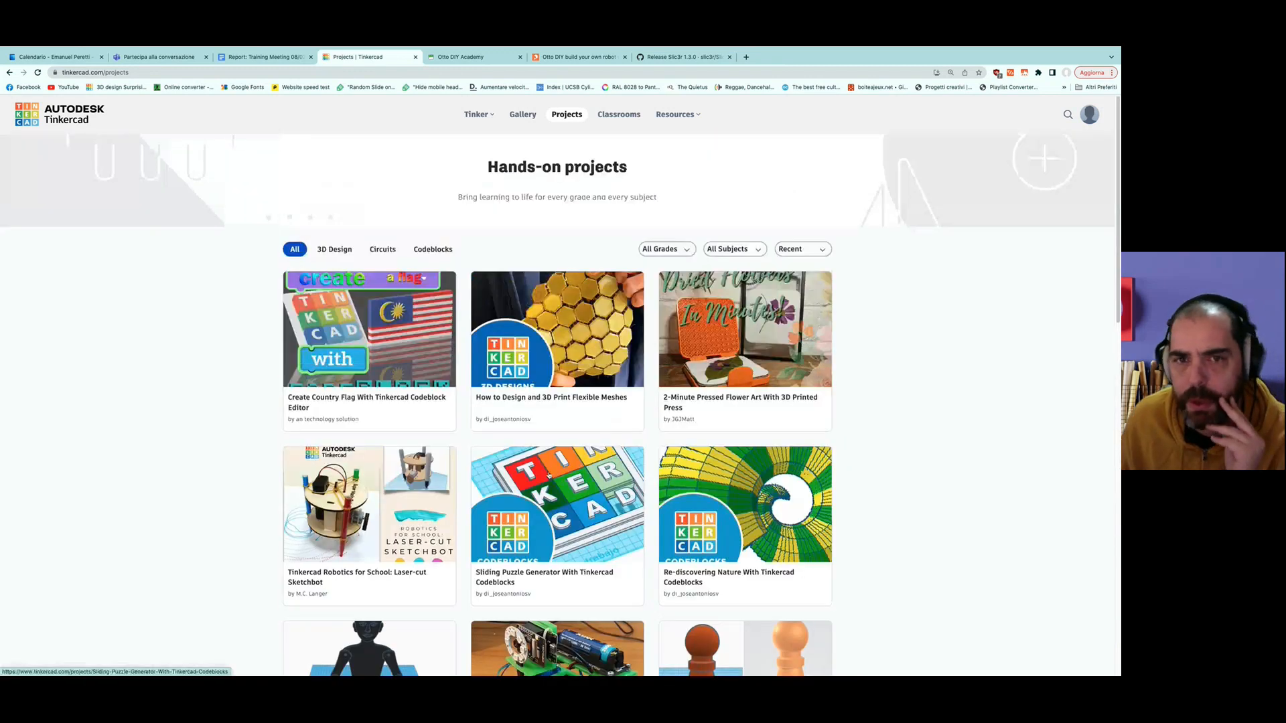
# View the Resources offerings, and examine the 3D Design overview page with its features and starter tutorials.
pyautogui.click(691, 118)
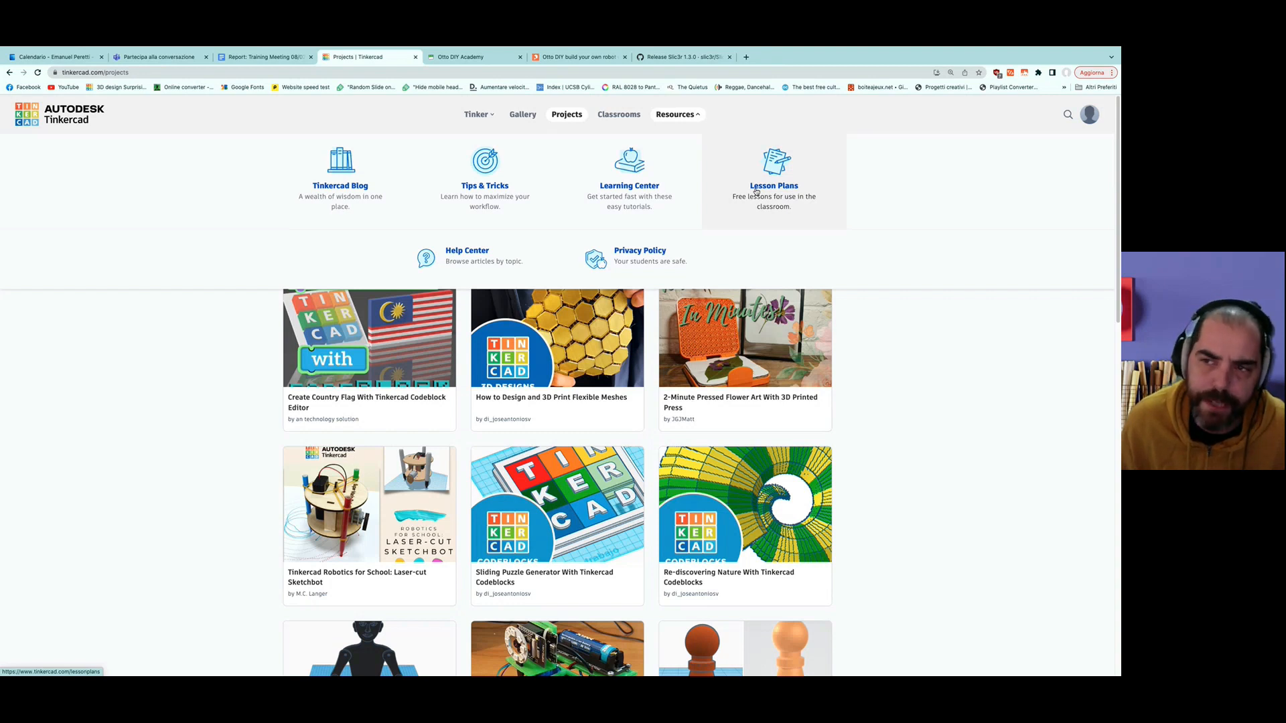
pyautogui.click(479, 116)
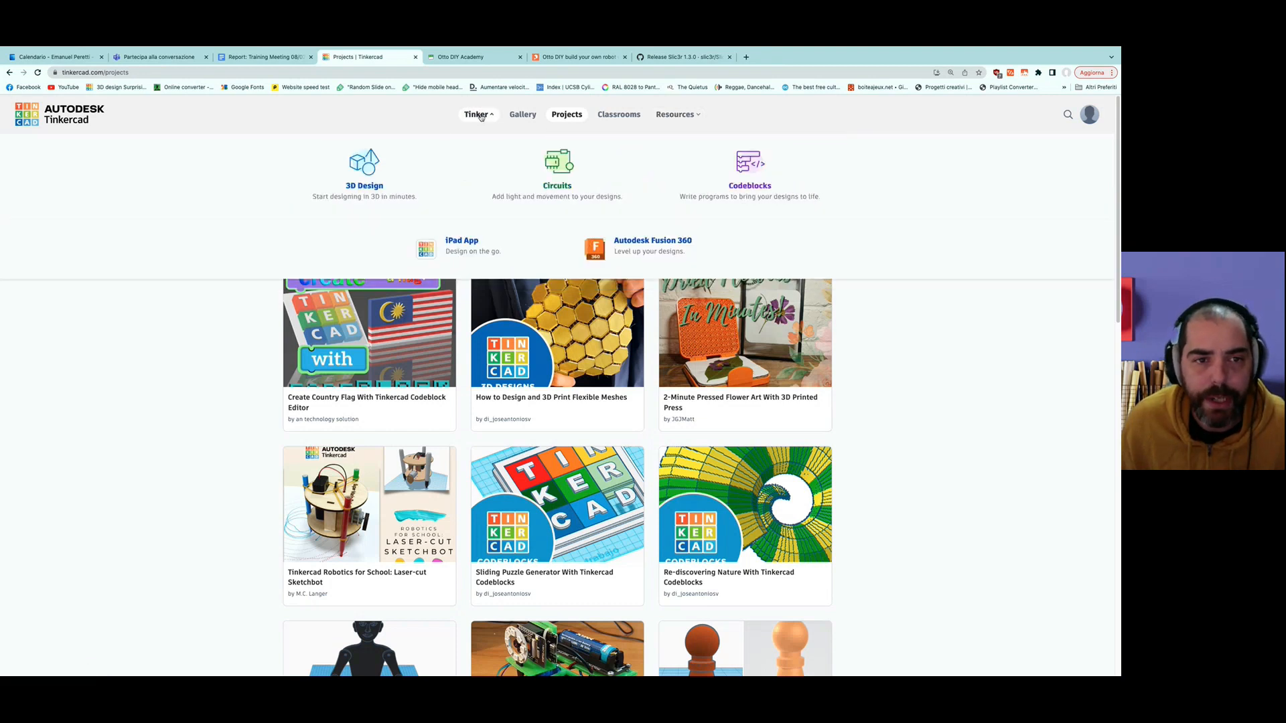
pyautogui.click(369, 169)
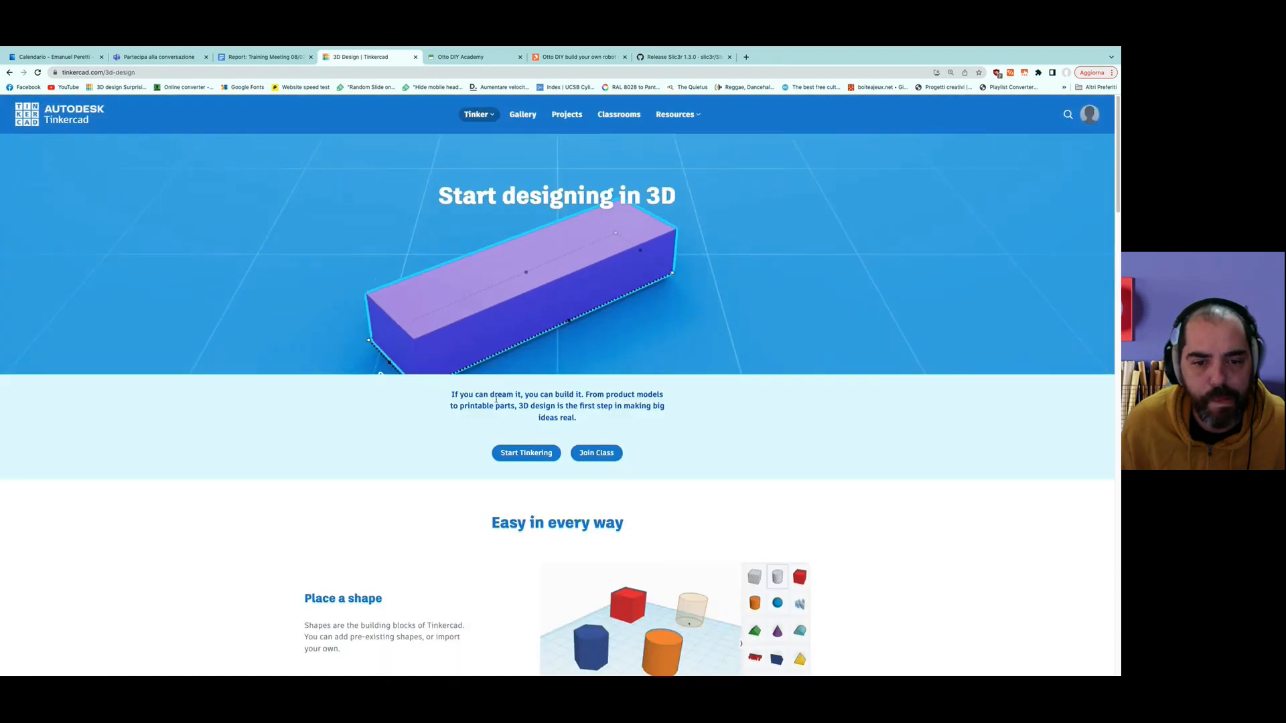
pyautogui.scroll(-7, 540, 455)
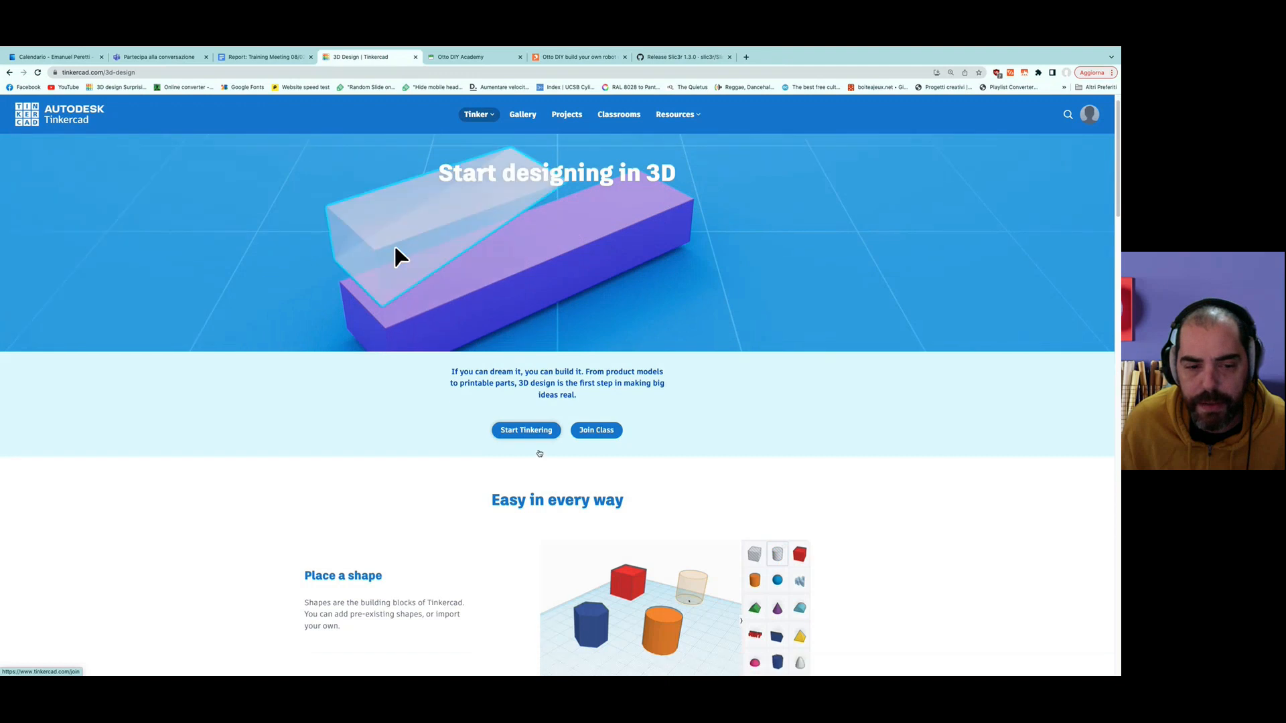
pyautogui.scroll(-9, 539, 453)
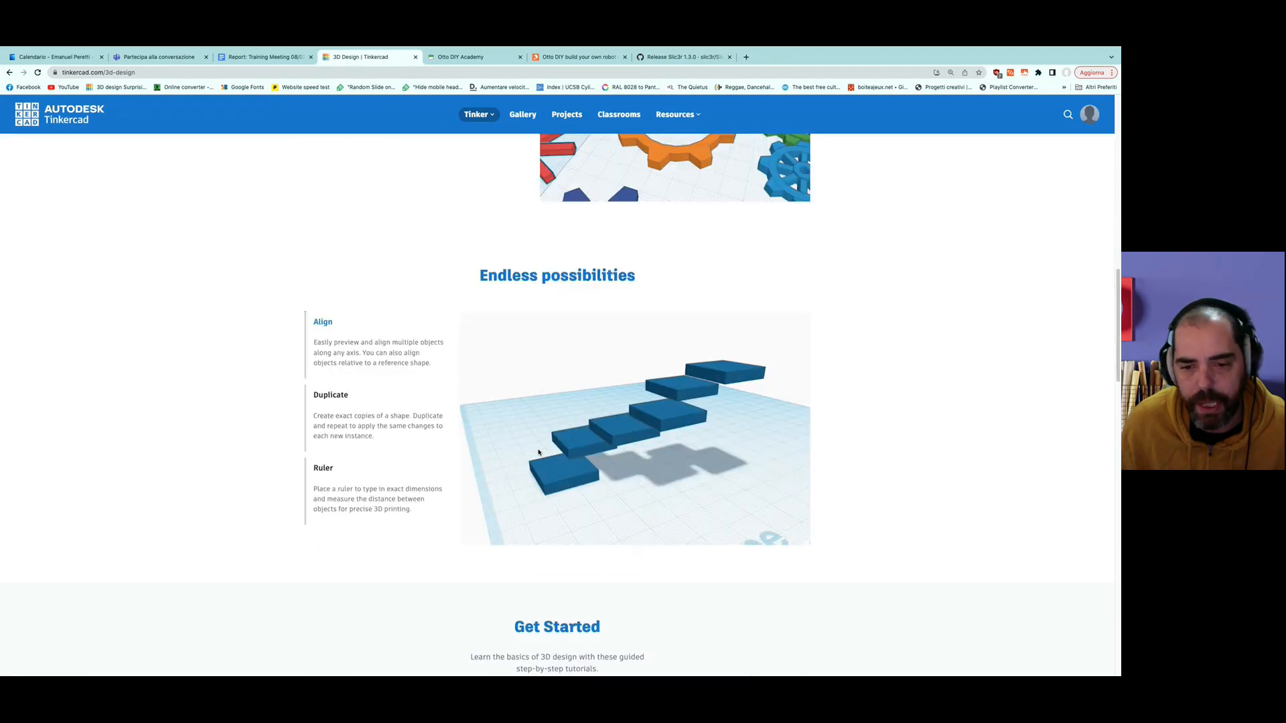
pyautogui.scroll(-1, 538, 451)
pyautogui.scroll(-2, 538, 451)
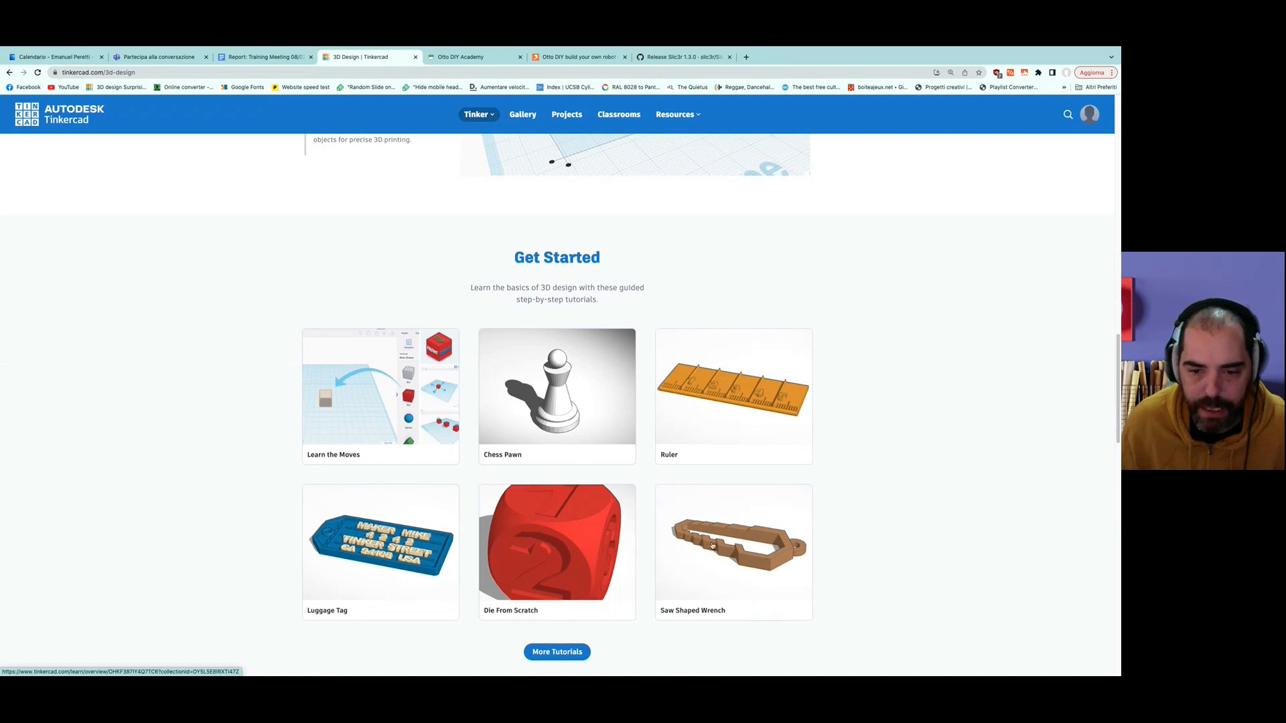
pyautogui.scroll(4, 535, 510)
pyautogui.scroll(10, 534, 511)
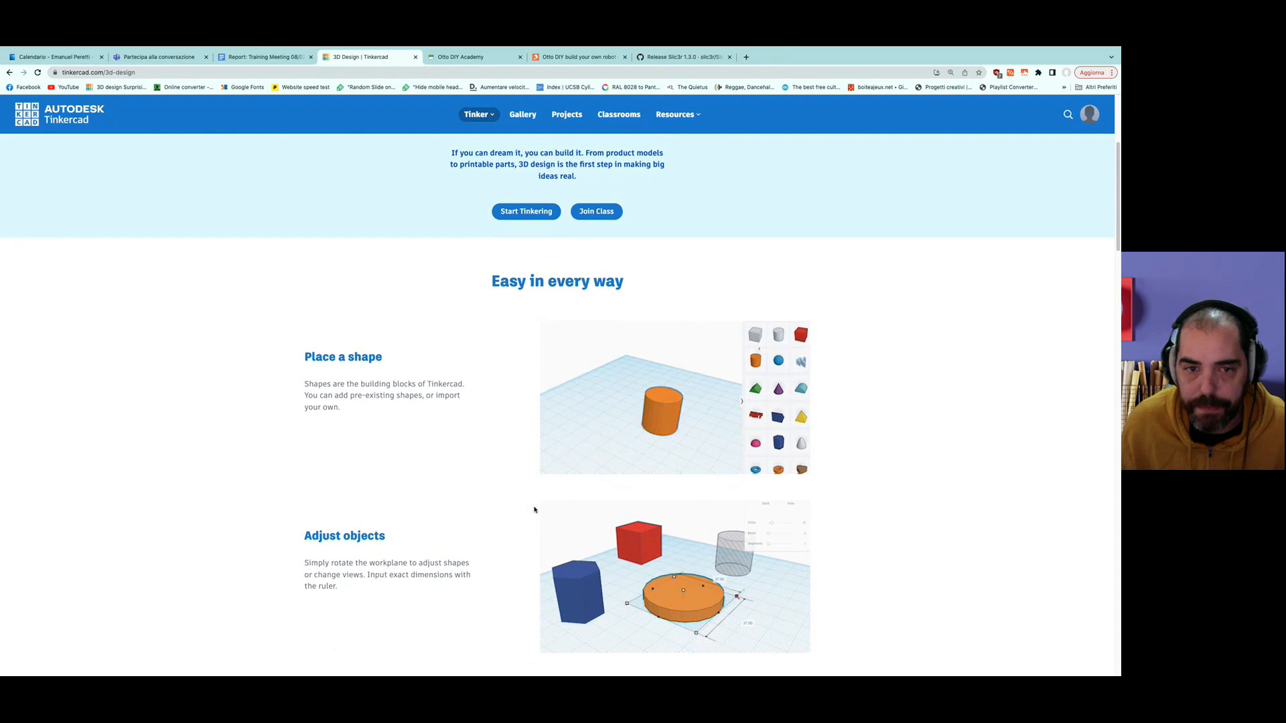
pyautogui.scroll(4, 533, 509)
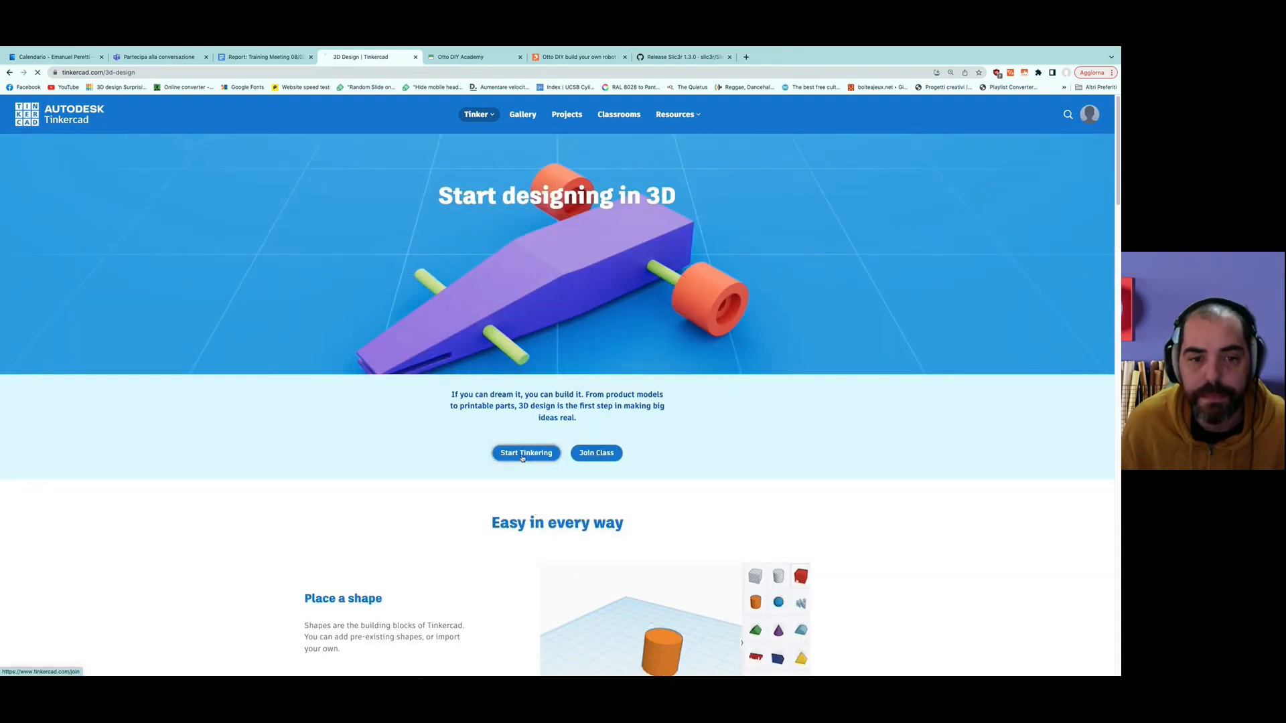
# Create a new 3D design from the personal designs dashboard and dismiss the Notes tip.
pyautogui.click(522, 453)
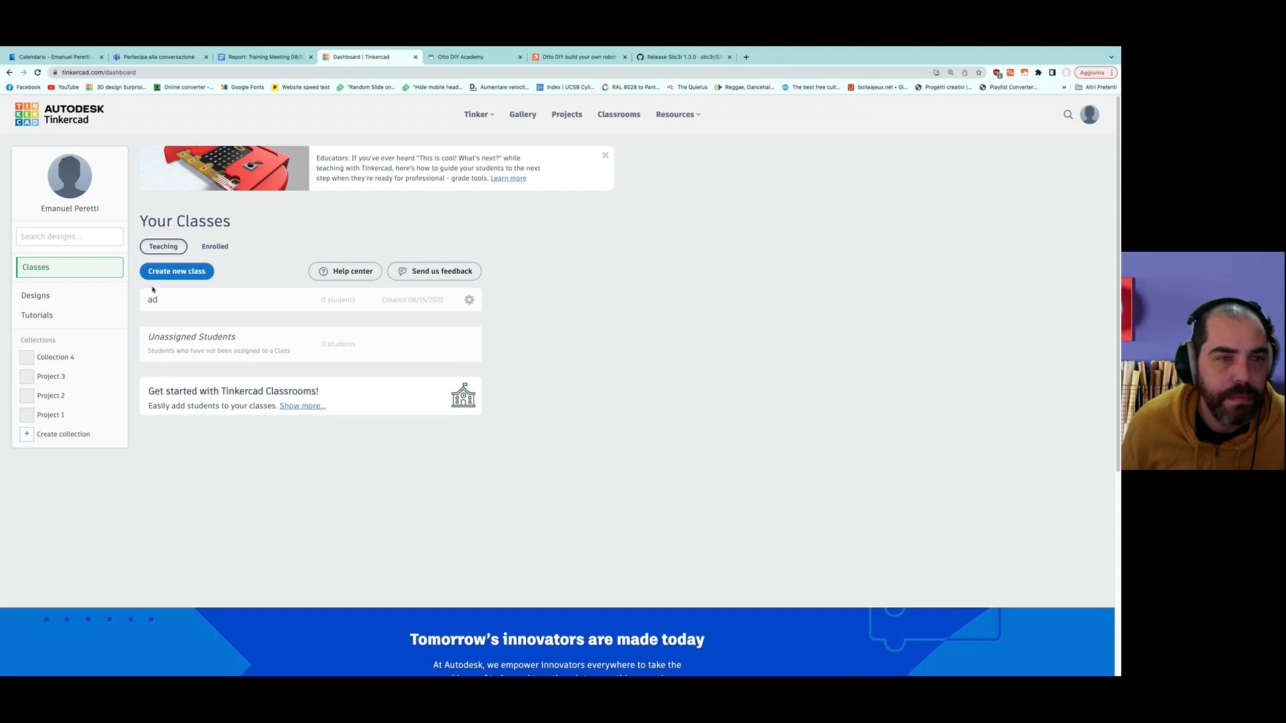
pyautogui.click(73, 296)
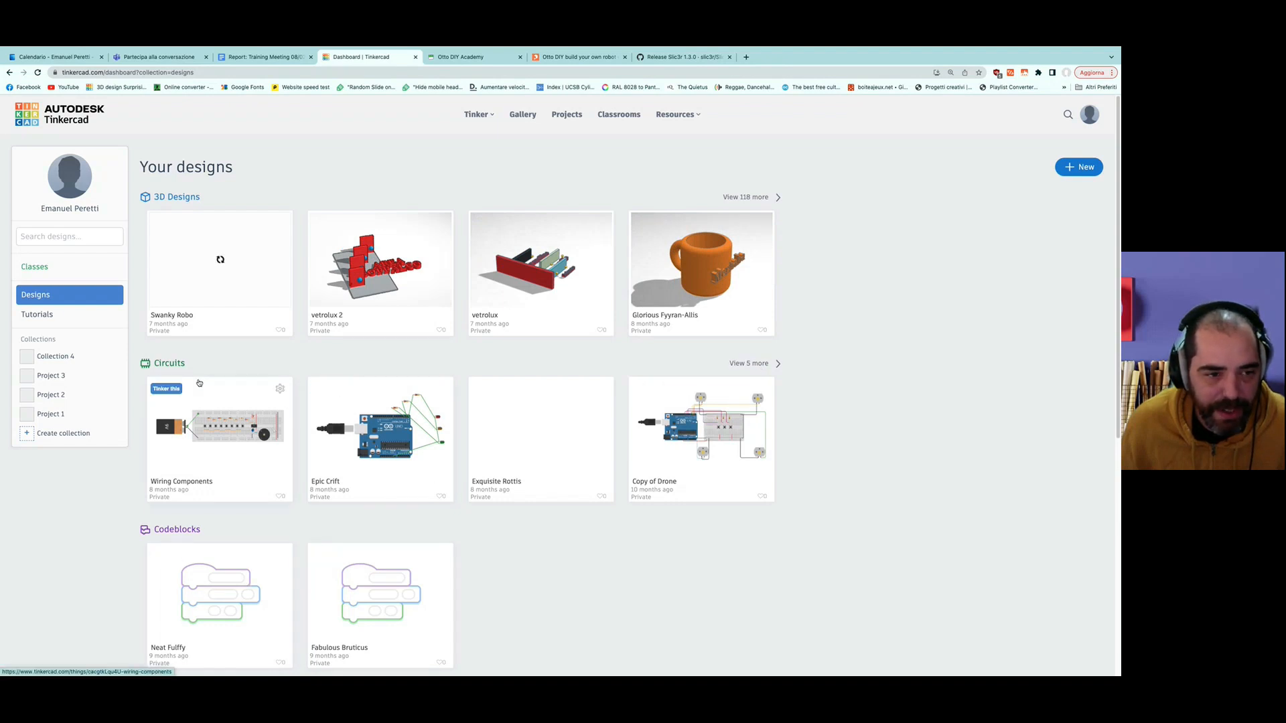
pyautogui.click(1065, 171)
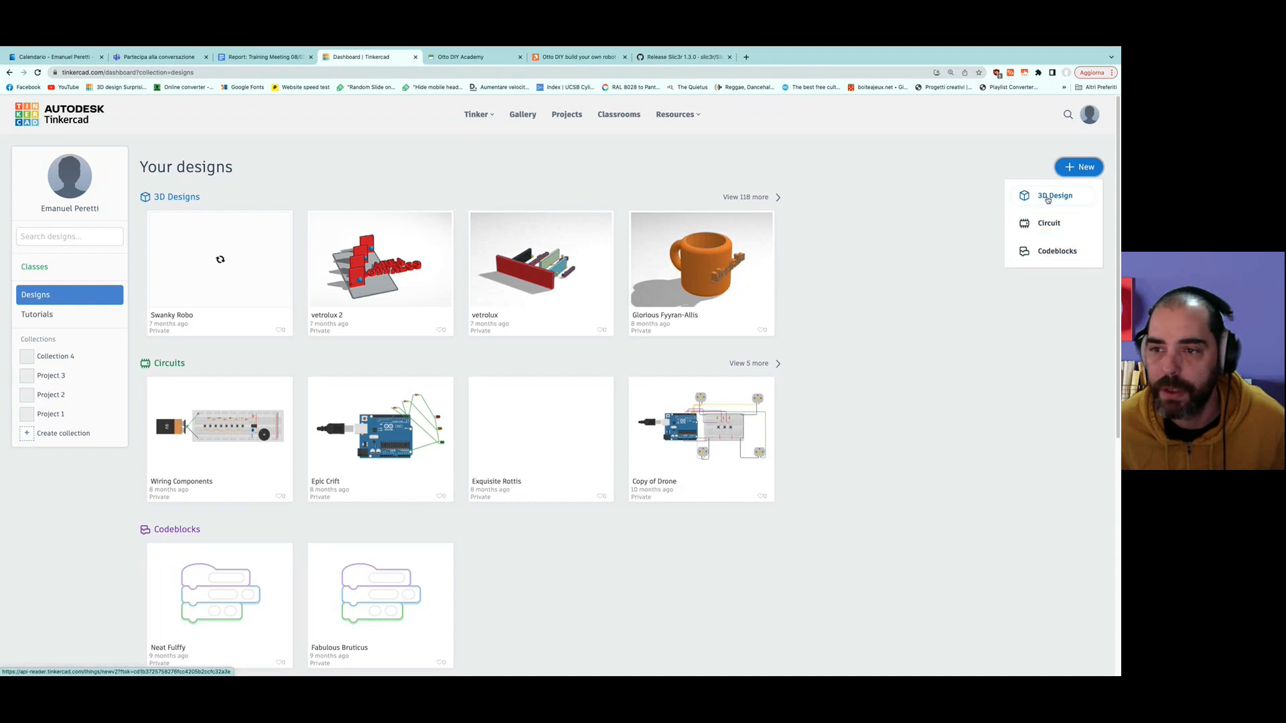
pyautogui.click(1048, 199)
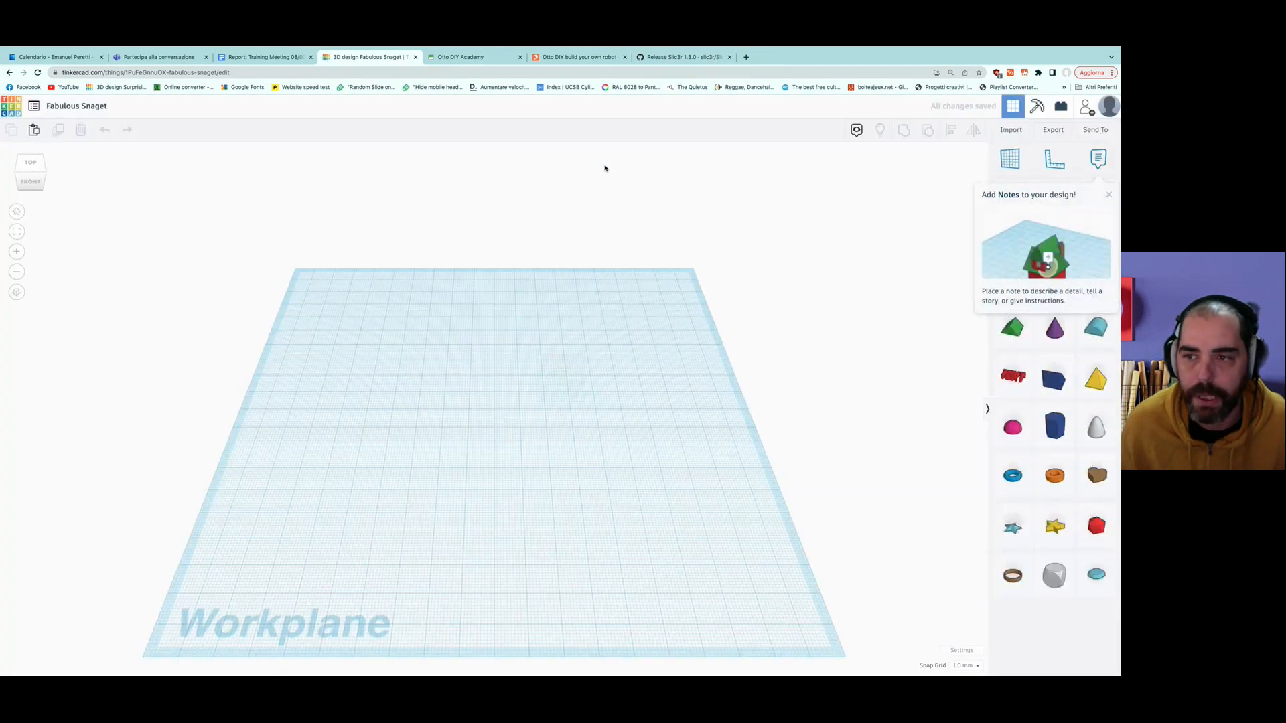
pyautogui.click(1108, 195)
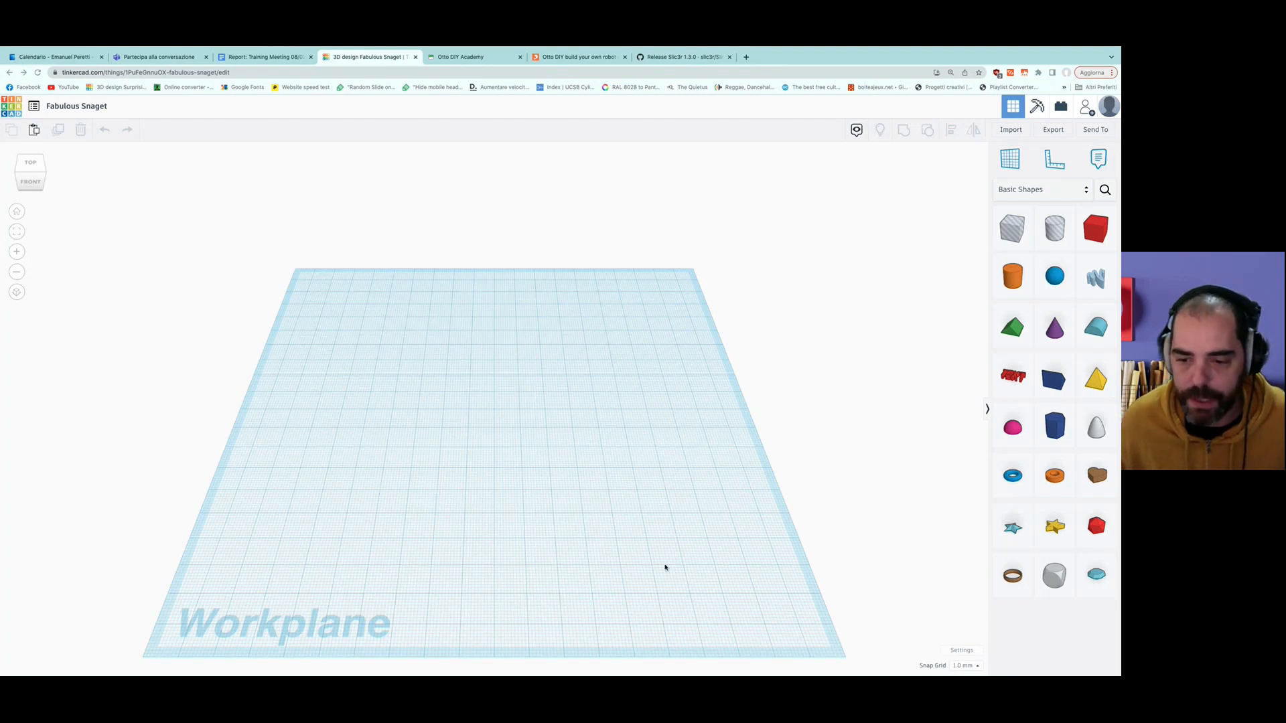
# Demonstrate view navigation on the empty workplane by panning and zooming in and out.
pyautogui.moveTo(584, 575)
pyautogui.mouseDown(button='right')
pyautogui.moveTo(732, 422)
pyautogui.moveTo(640, 540)
pyautogui.moveTo(590, 572)
pyautogui.mouseUp(button='right')
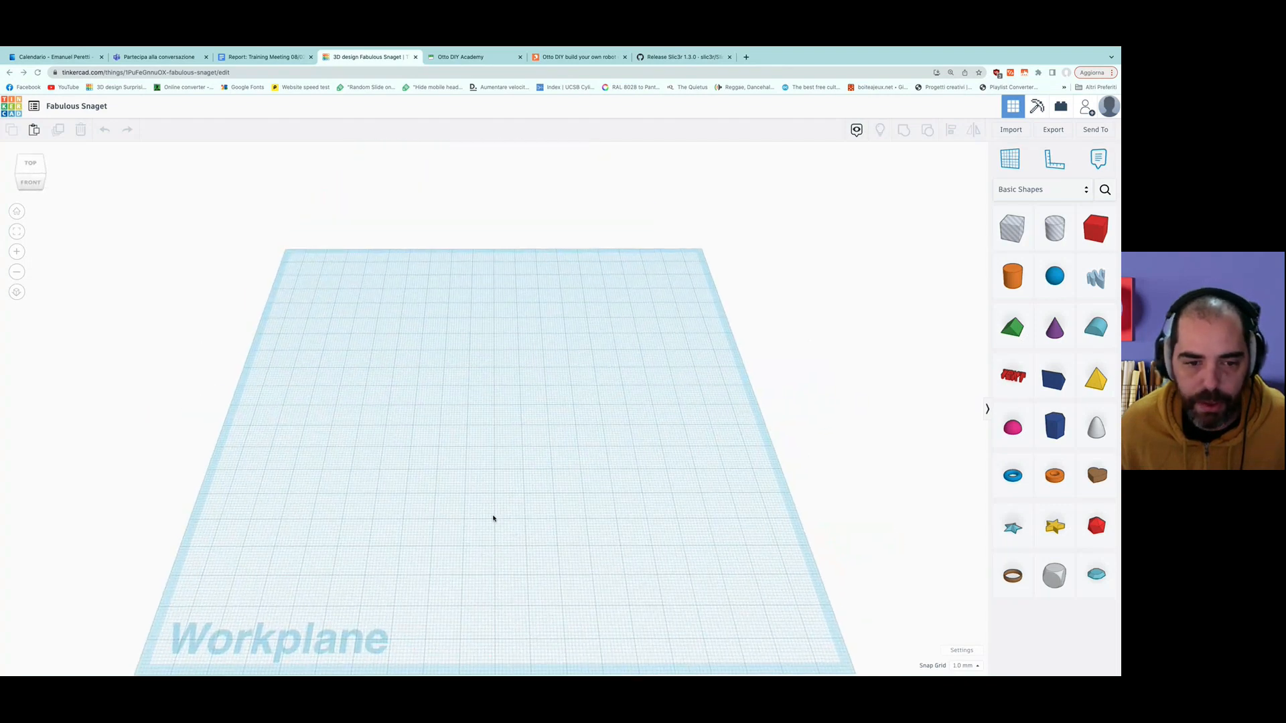
pyautogui.scroll(5, 494, 517)
pyautogui.scroll(-5, 494, 518)
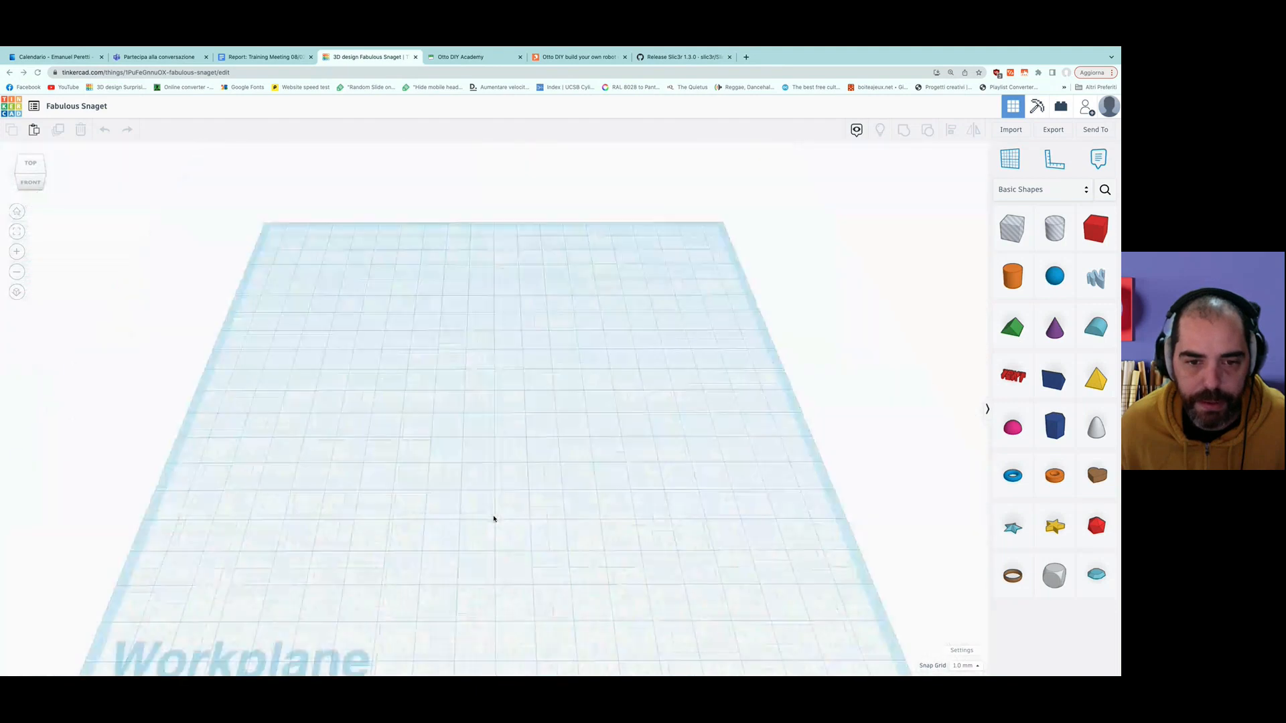
pyautogui.scroll(2, 494, 519)
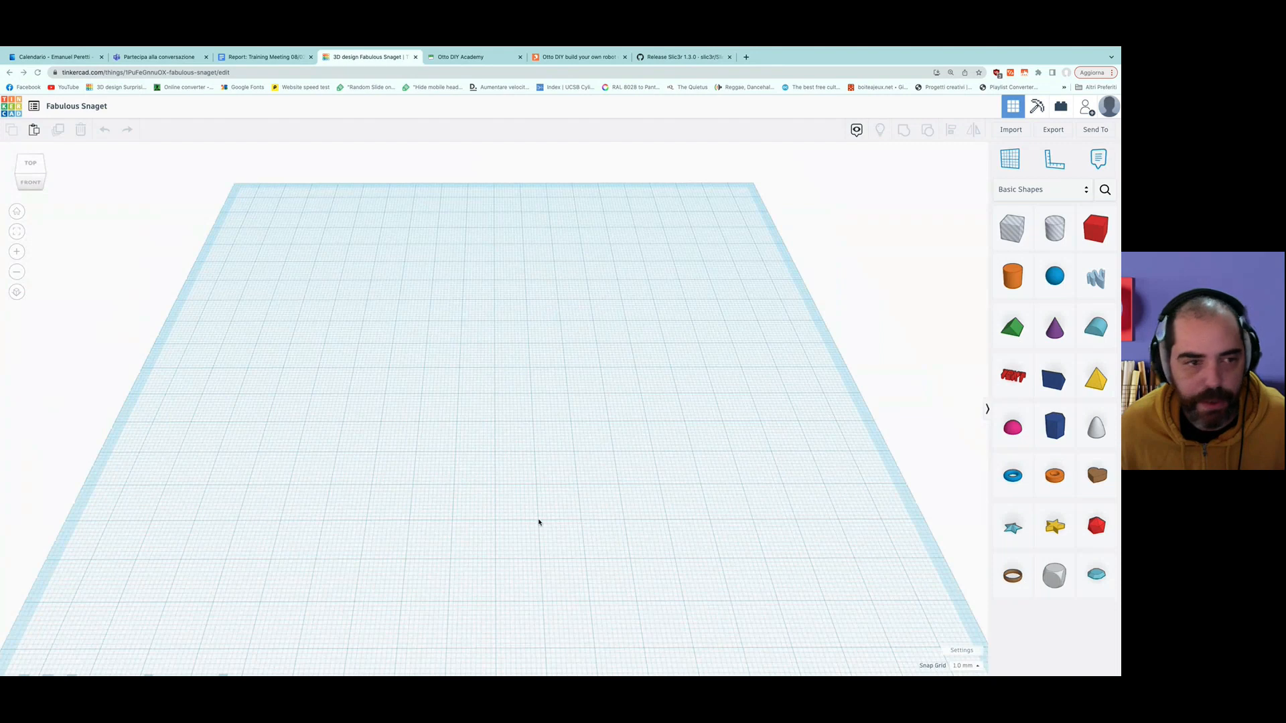
pyautogui.scroll(-4, 538, 522)
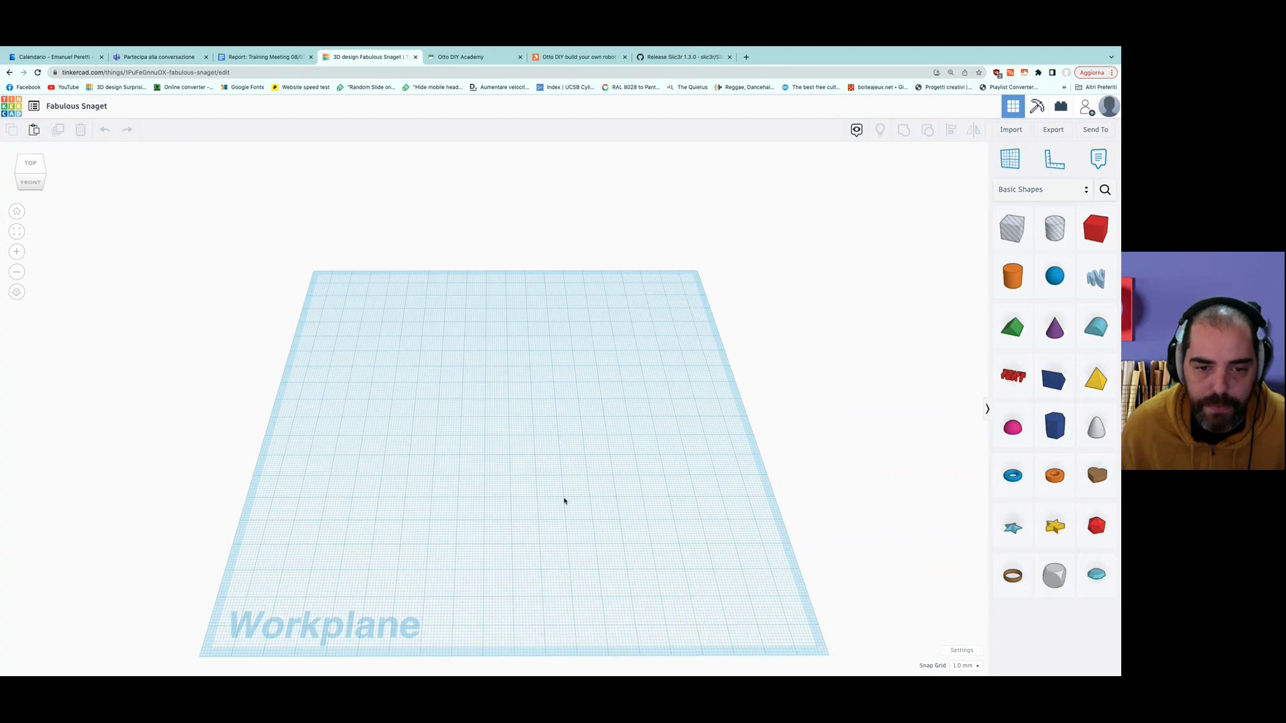
pyautogui.moveTo(308, 351); pyautogui.dragTo(660, 468)
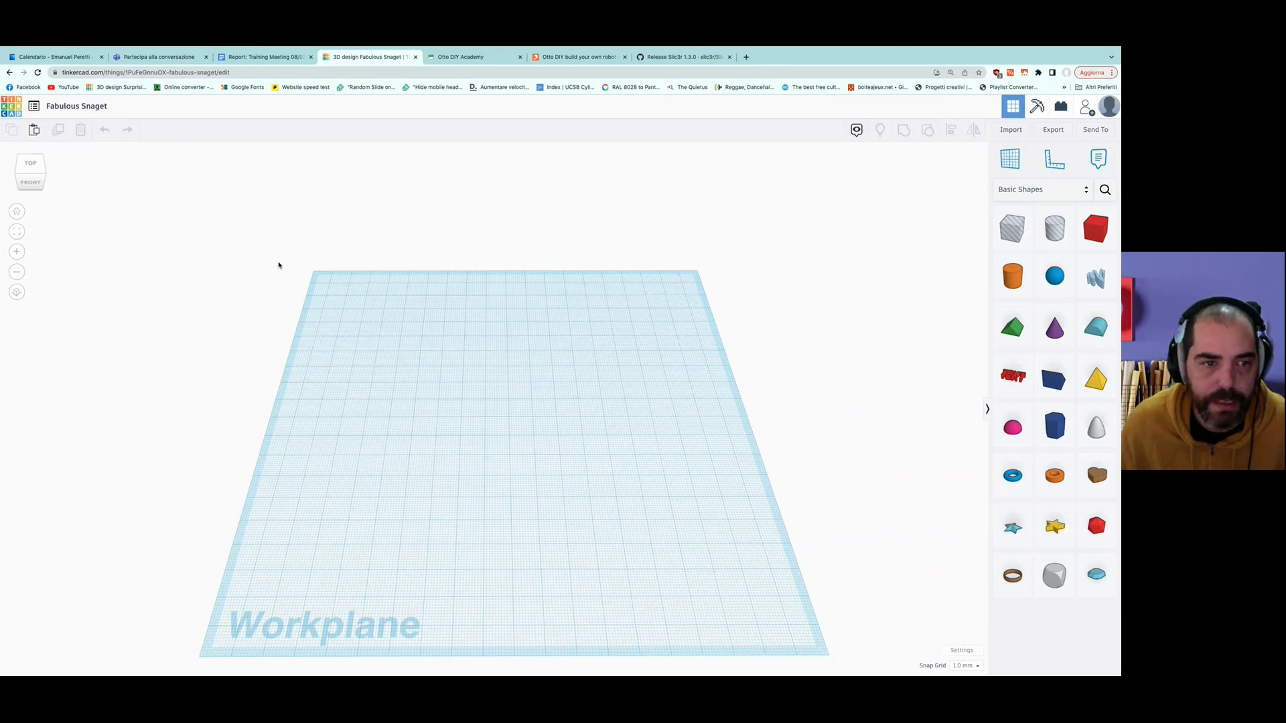
pyautogui.moveTo(395, 217); pyautogui.dragTo(545, 370)
pyautogui.moveTo(454, 380); pyautogui.dragTo(530, 471)
pyautogui.moveTo(398, 409); pyautogui.dragTo(824, 531)
pyautogui.moveTo(325, 260); pyautogui.dragTo(695, 511)
pyautogui.moveTo(378, 292); pyautogui.dragTo(726, 496)
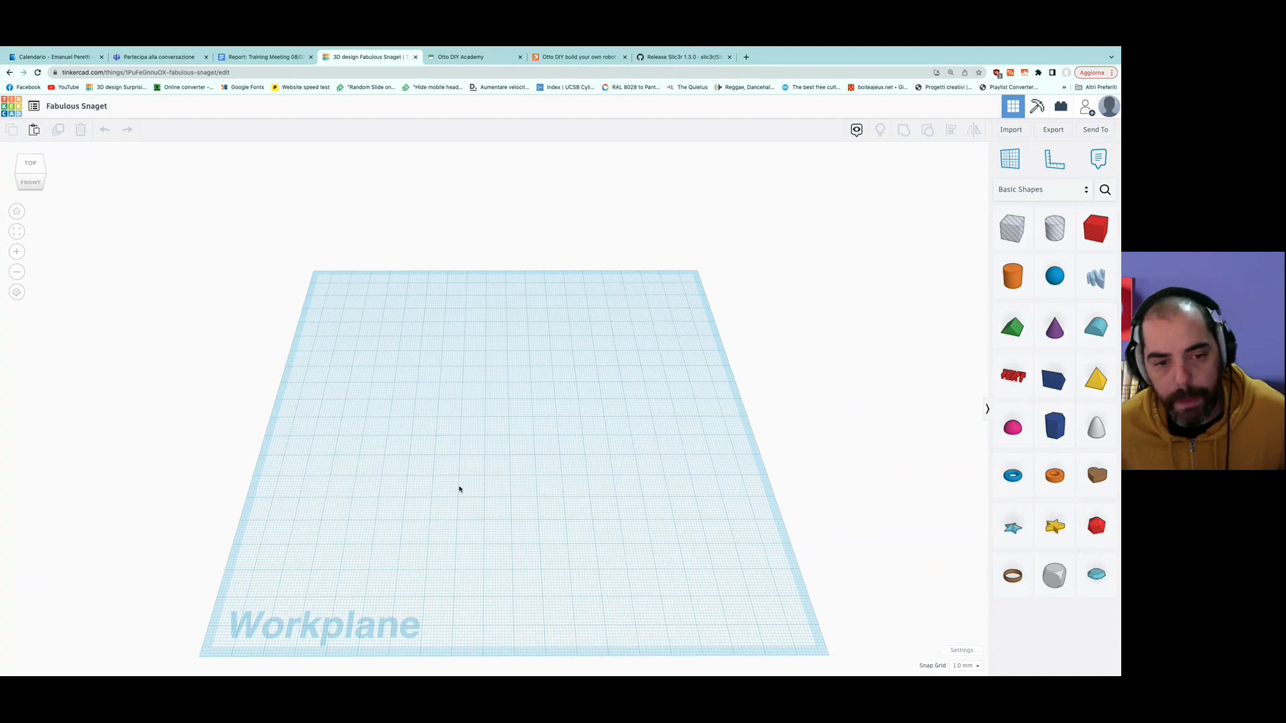
# Demonstrate orbiting, zooming and panning the view around the empty workplane.
pyautogui.moveTo(474, 533); pyautogui.dragTo(517, 516, button='right')
pyautogui.moveTo(567, 473); pyautogui.dragTo(477, 526, button='right')
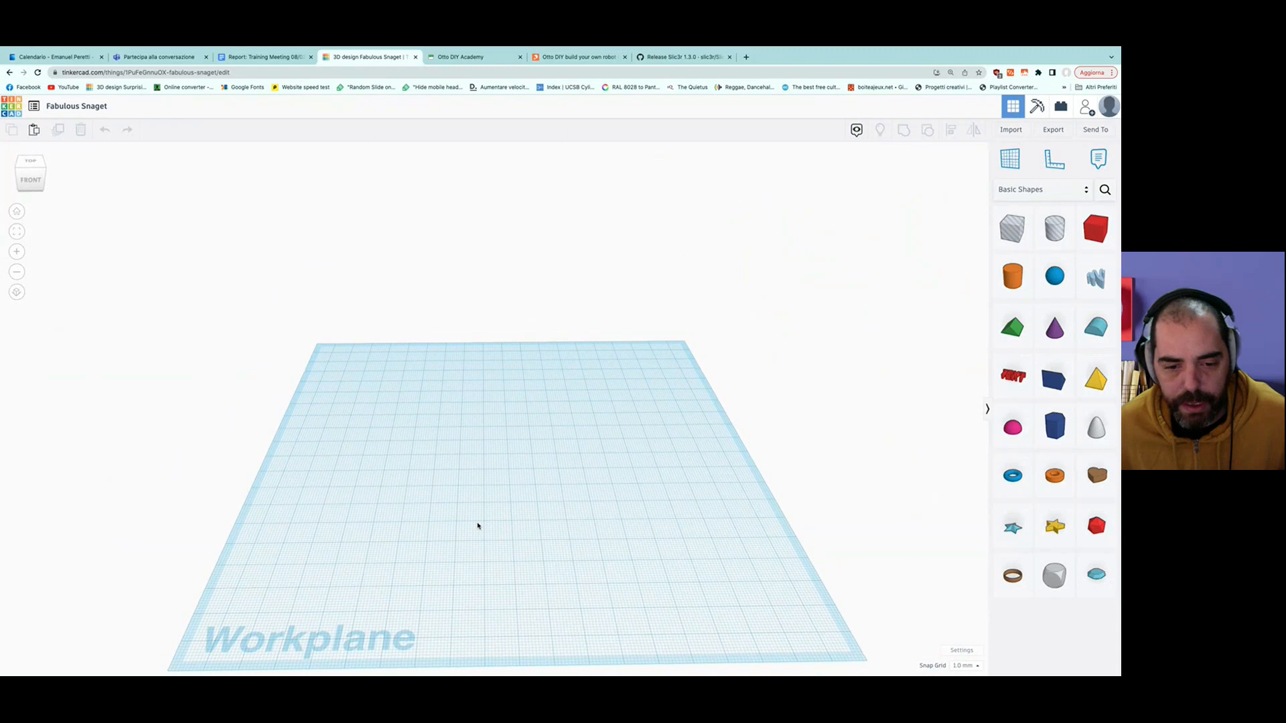
pyautogui.scroll(2, 335, 463)
pyautogui.scroll(-3, 335, 463)
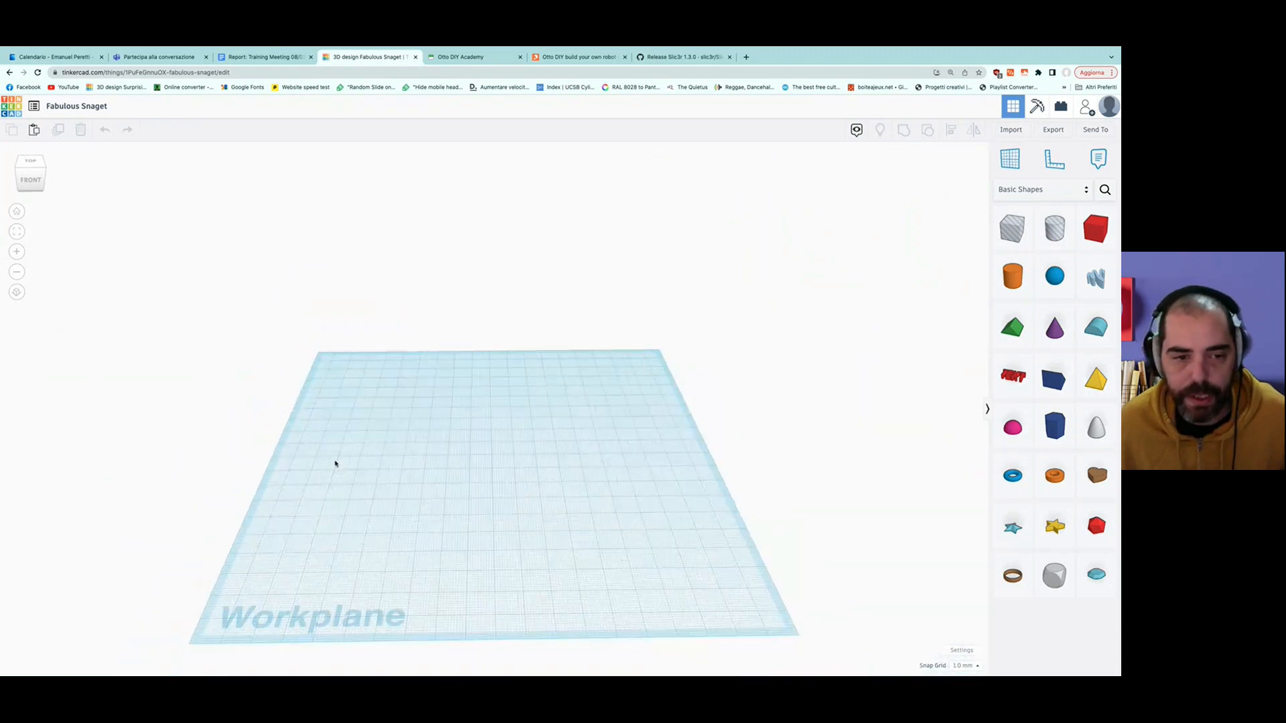
pyautogui.scroll(2, 335, 463)
pyautogui.scroll(2, 335, 464)
pyautogui.scroll(-4, 335, 464)
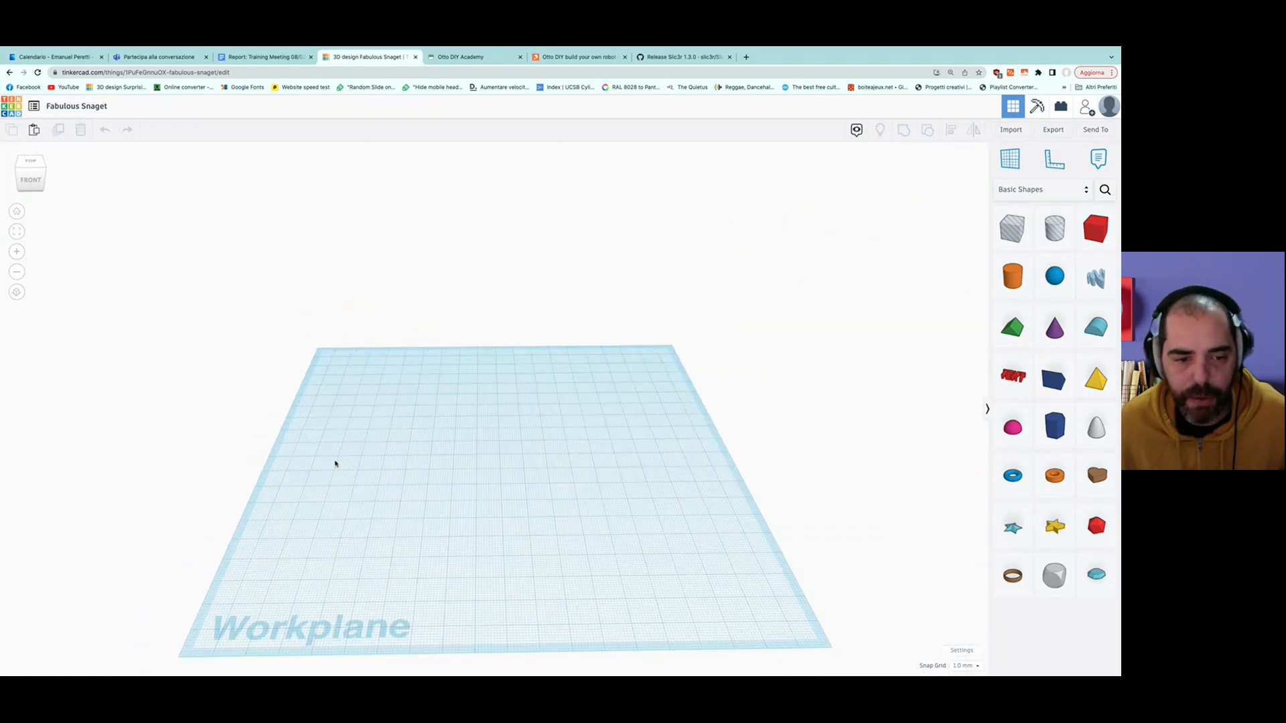
pyautogui.moveTo(531, 548); pyautogui.dragTo(469, 556, button='right')
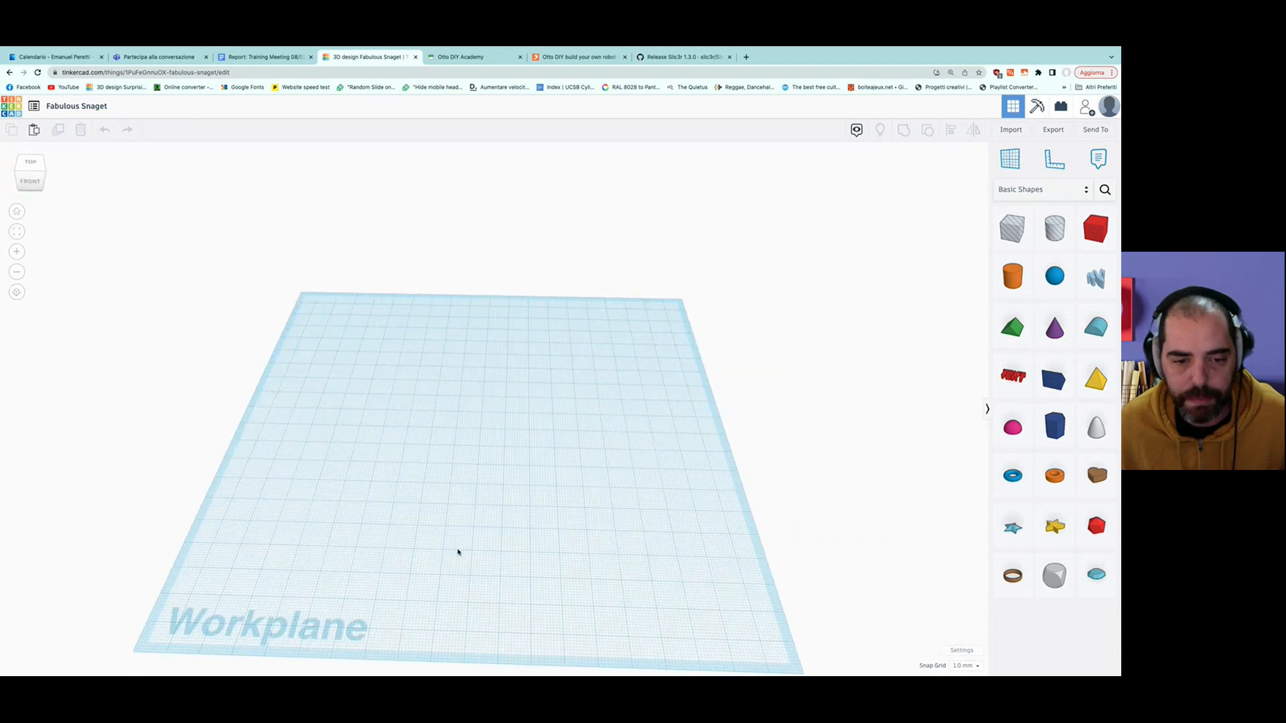
pyautogui.scroll(3, 456, 551)
pyautogui.scroll(-2, 458, 552)
pyautogui.scroll(-3, 458, 552)
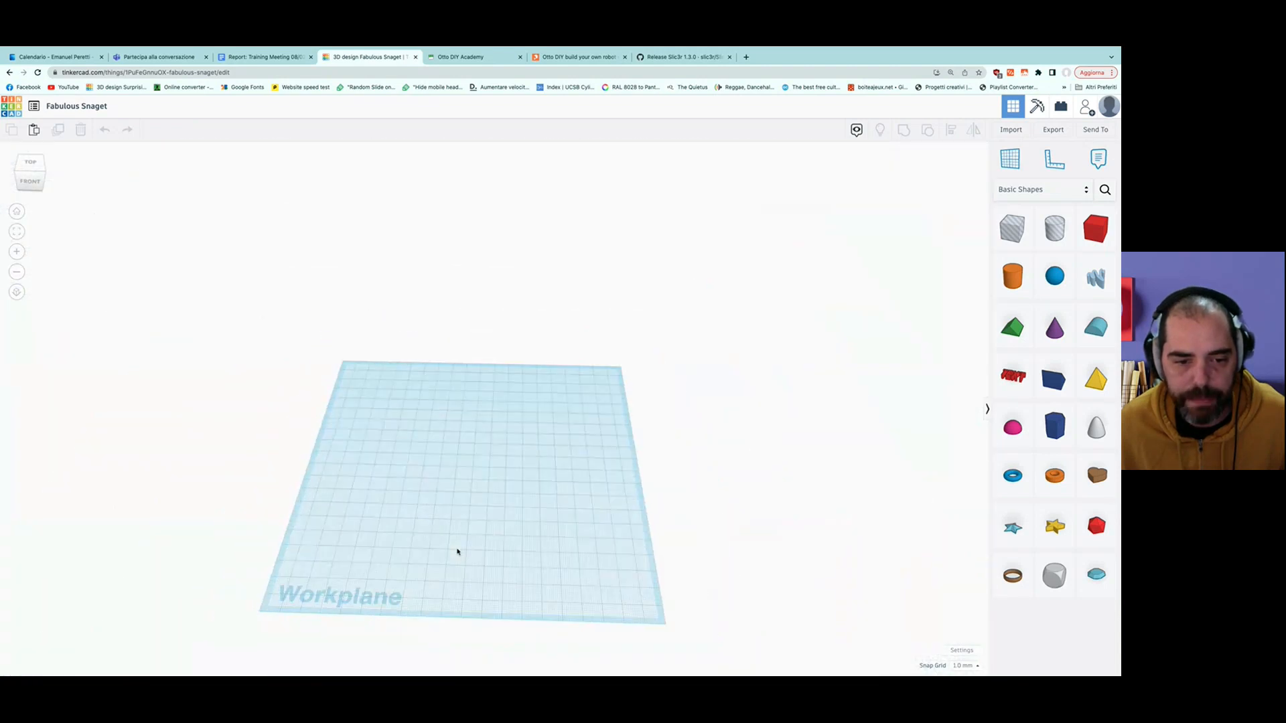
pyautogui.moveTo(464, 555); pyautogui.dragTo(464, 540, button='right')
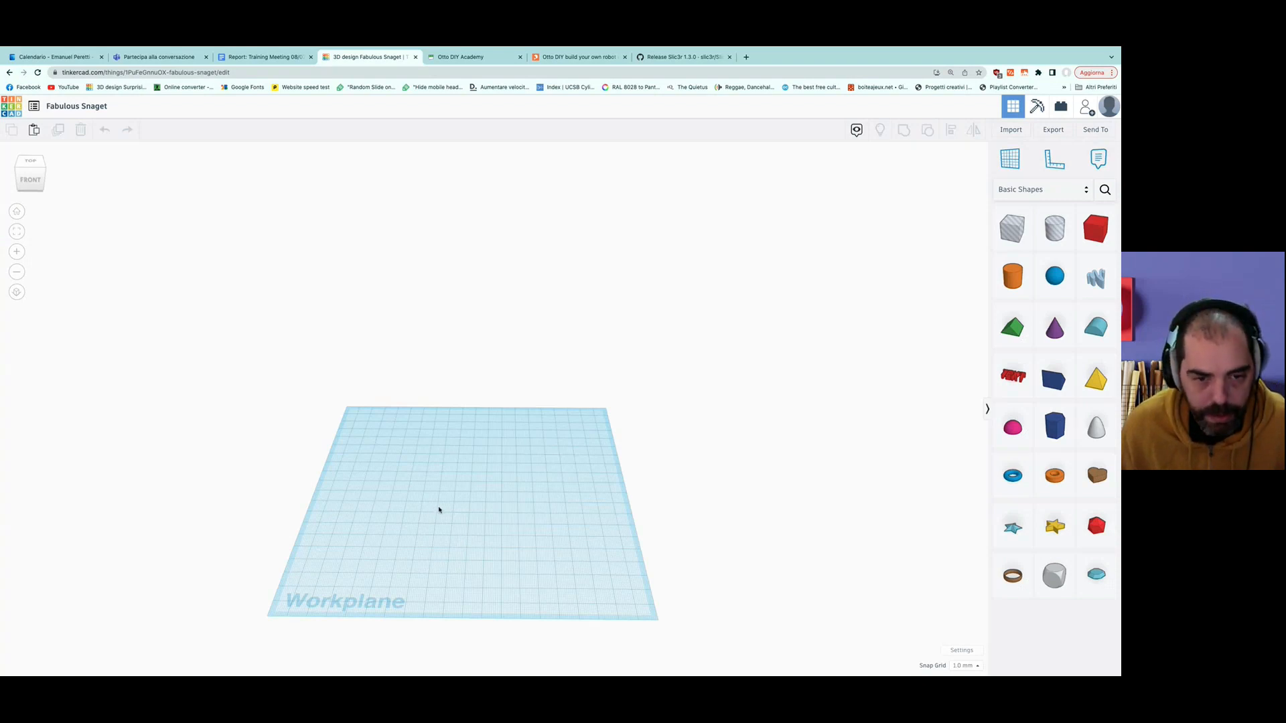
pyautogui.moveTo(440, 509); pyautogui.dragTo(489, 490, button='middle')
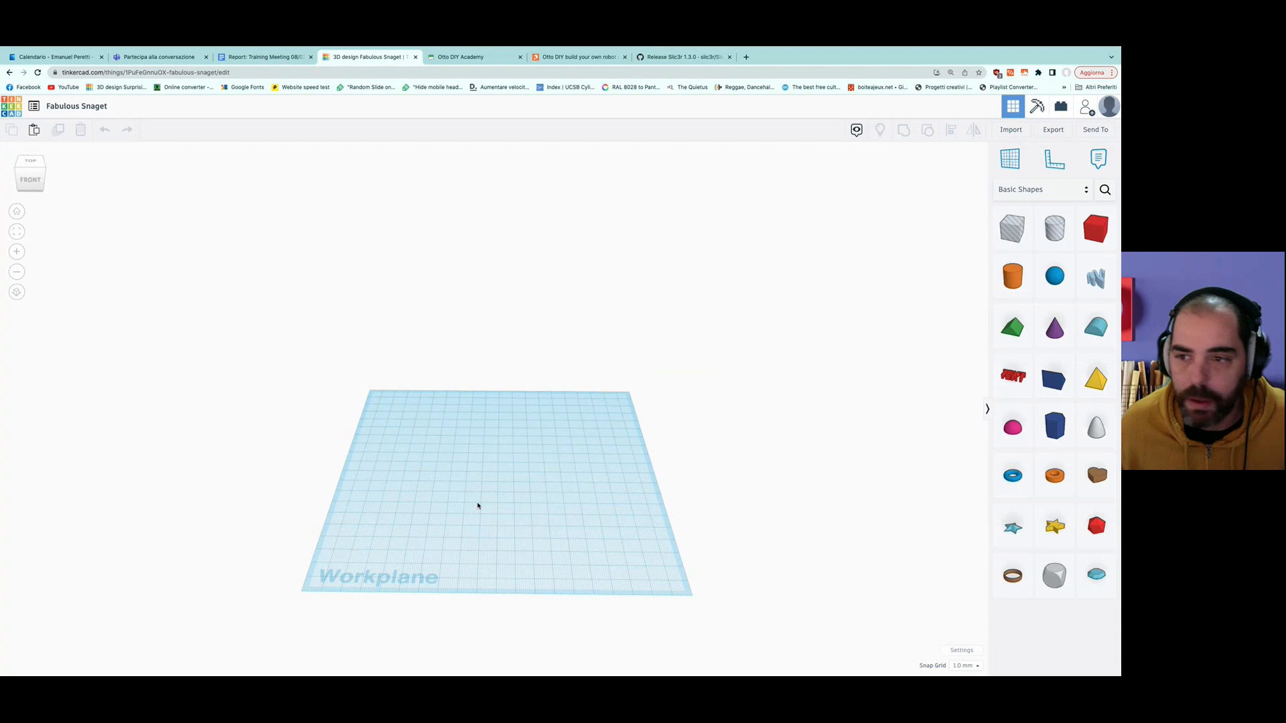
pyautogui.moveTo(619, 308); pyautogui.dragTo(620, 319, button='right')
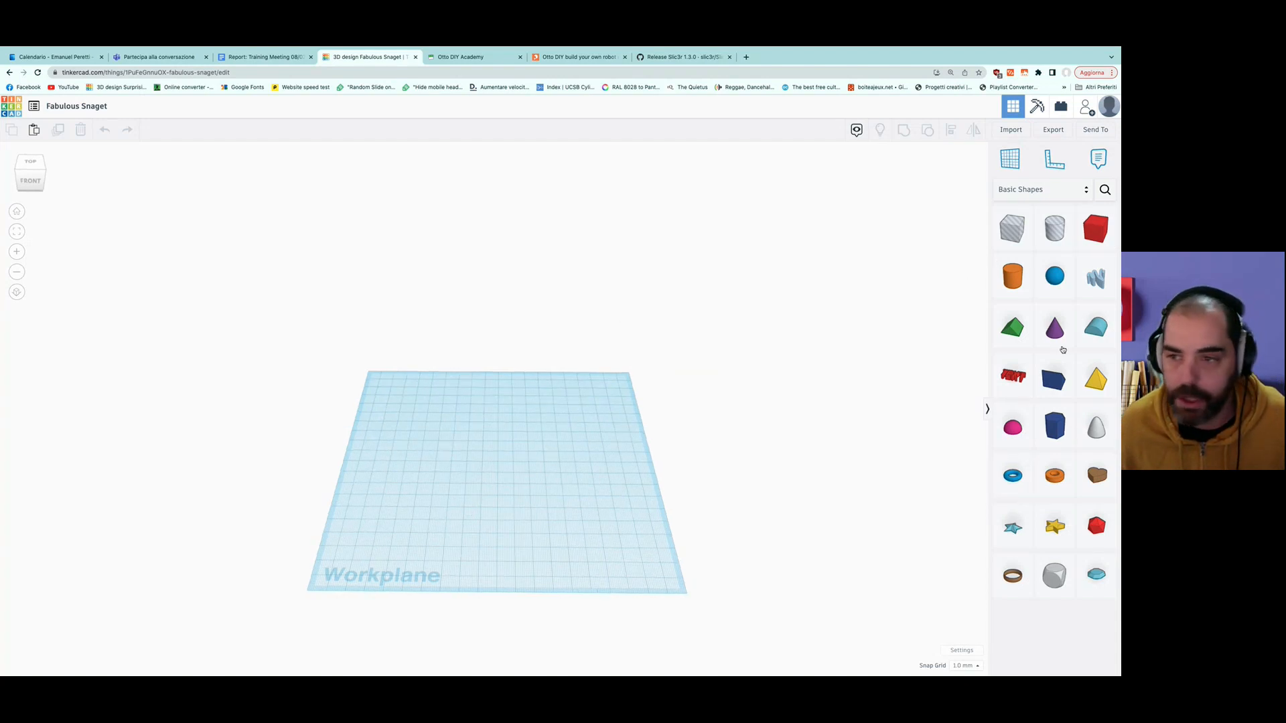
# Place a red box about 64 × 55 mm near the workplane's centre, raise its height and deselect it.
pyautogui.moveTo(1096, 221); pyautogui.dragTo(549, 505)
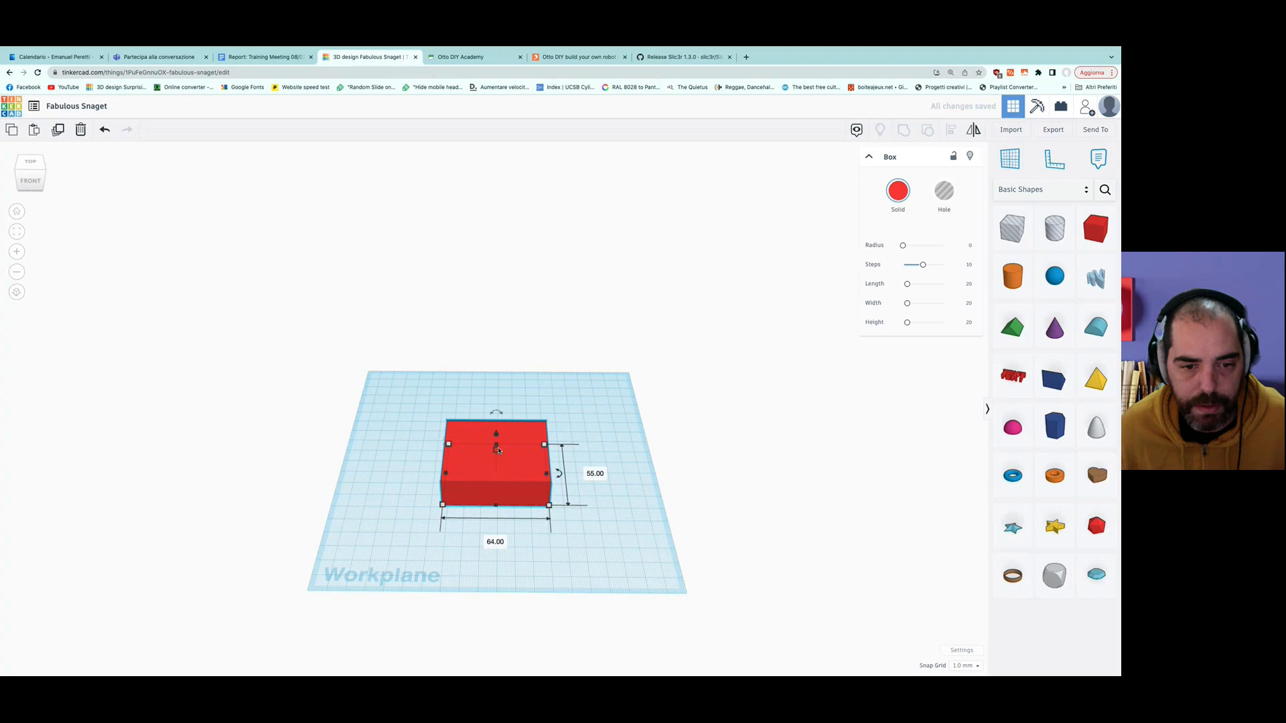
pyautogui.moveTo(496, 457); pyautogui.dragTo(496, 394)
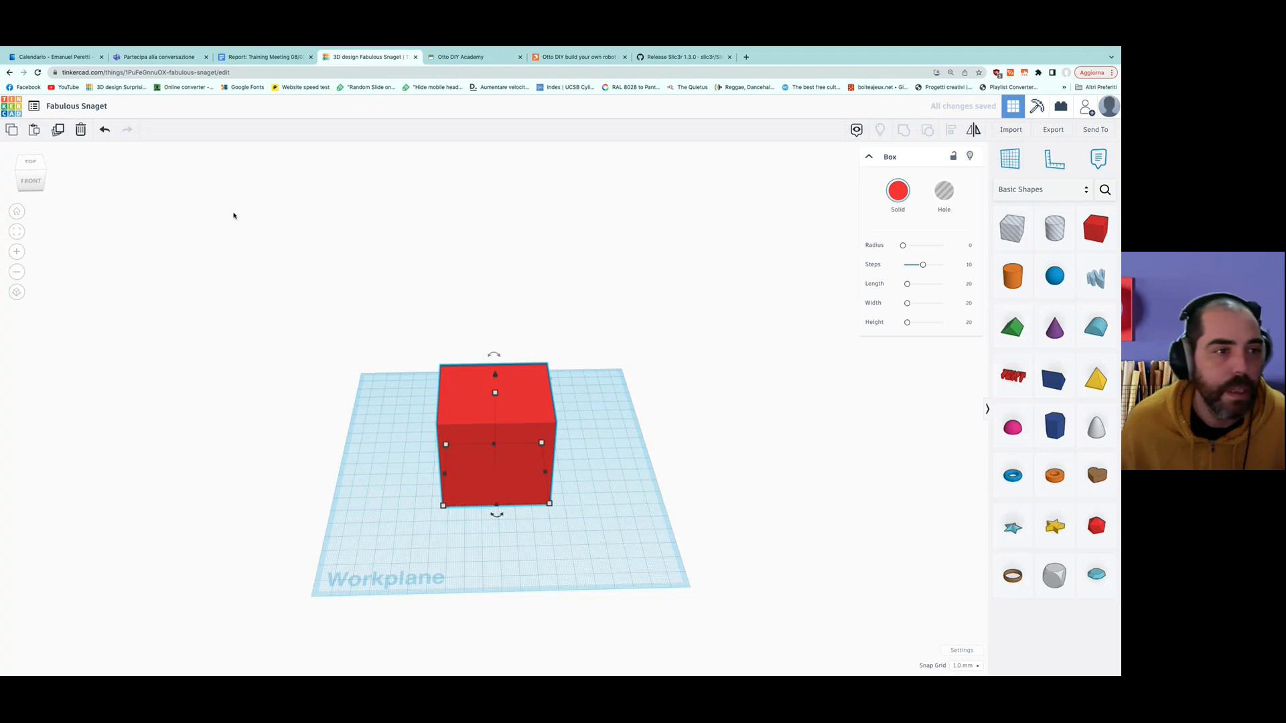
pyautogui.click(376, 498)
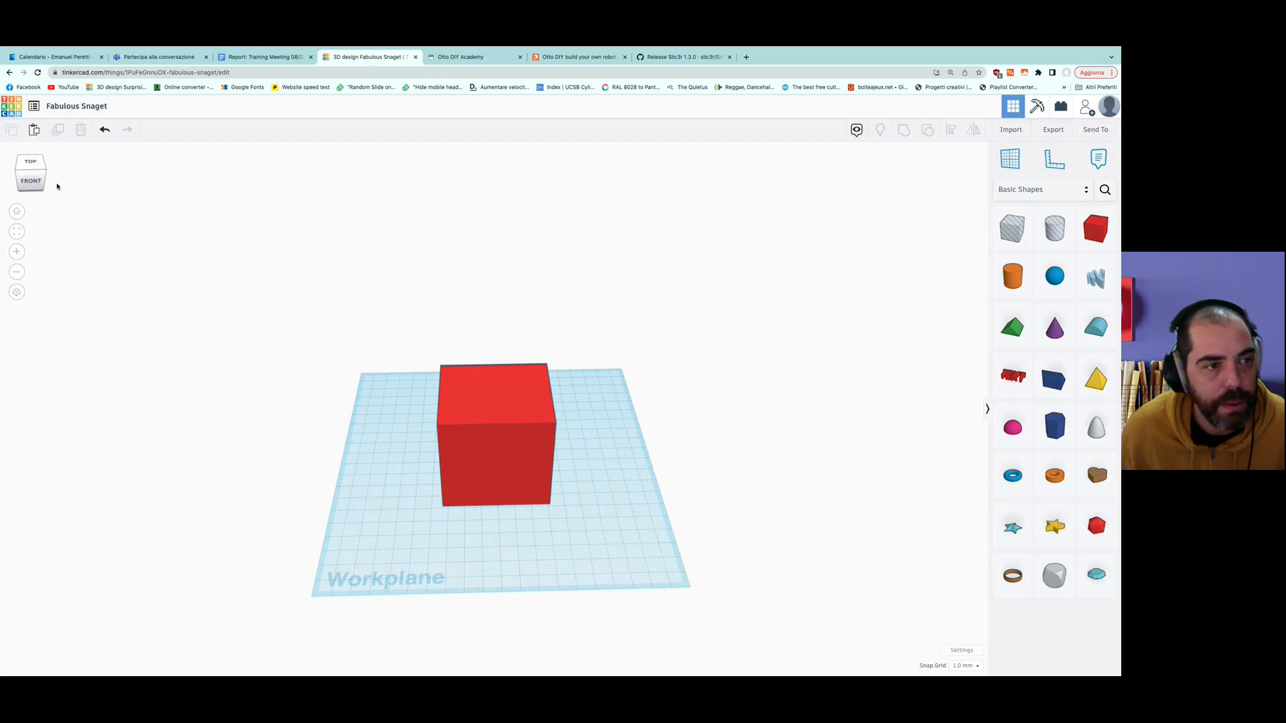
# Demonstrate the view cube by rotating around the box and switching between corner, top and front views.
pyautogui.moveTo(45, 171)
pyautogui.mouseDown()
pyautogui.moveTo(31, 167)
pyautogui.moveTo(49, 177)
pyautogui.moveTo(60, 166)
pyautogui.moveTo(41, 175)
pyautogui.moveTo(31, 164)
pyautogui.moveTo(53, 169)
pyautogui.mouseUp()
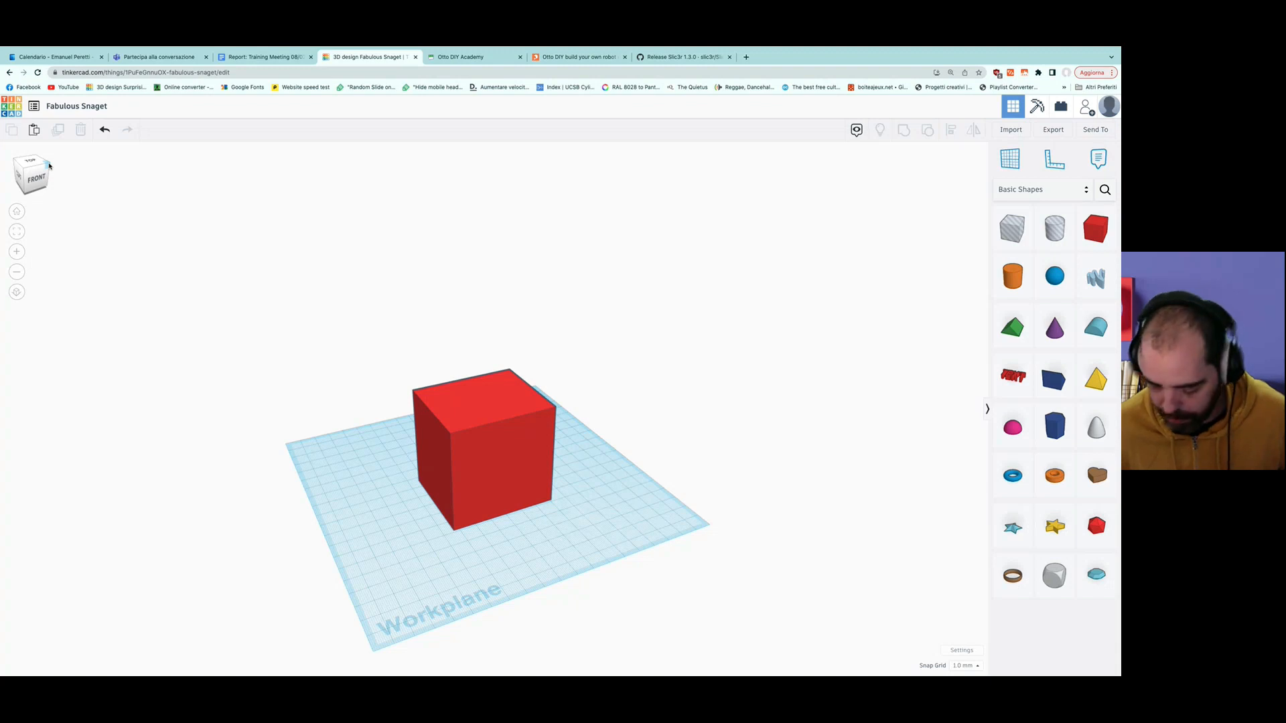
pyautogui.moveTo(47, 165); pyautogui.dragTo(48, 165)
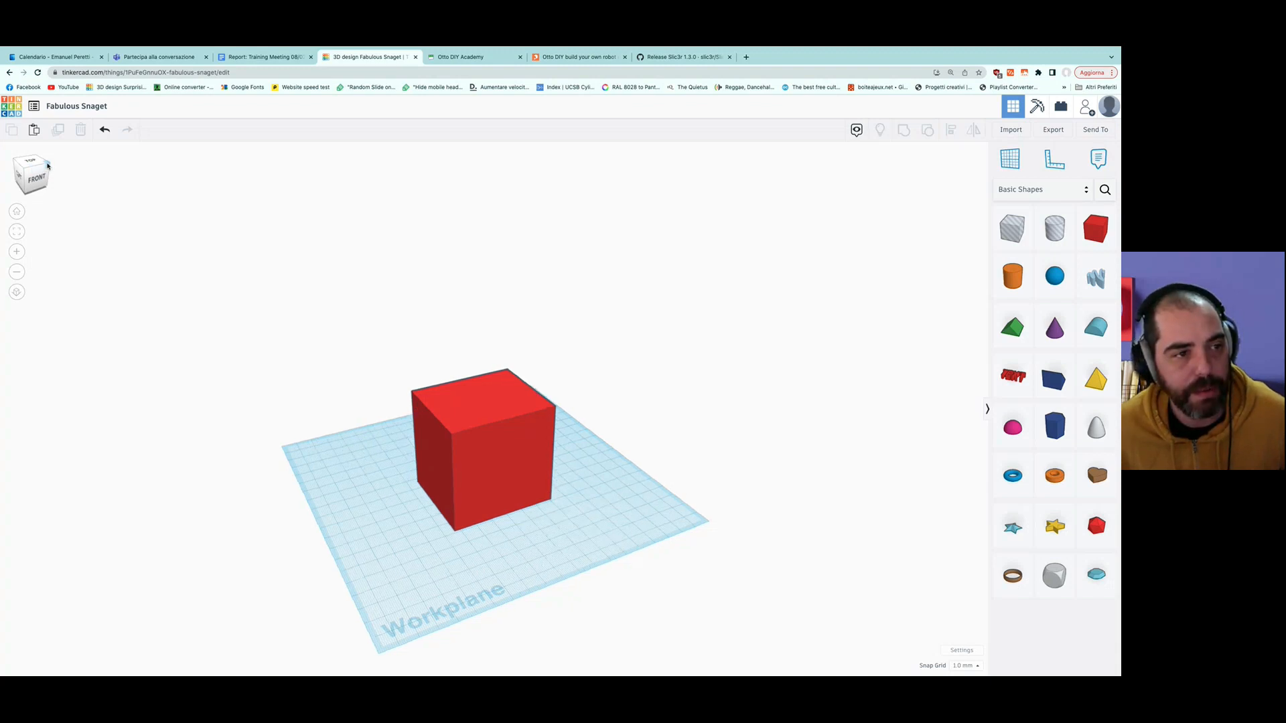
pyautogui.click(47, 165)
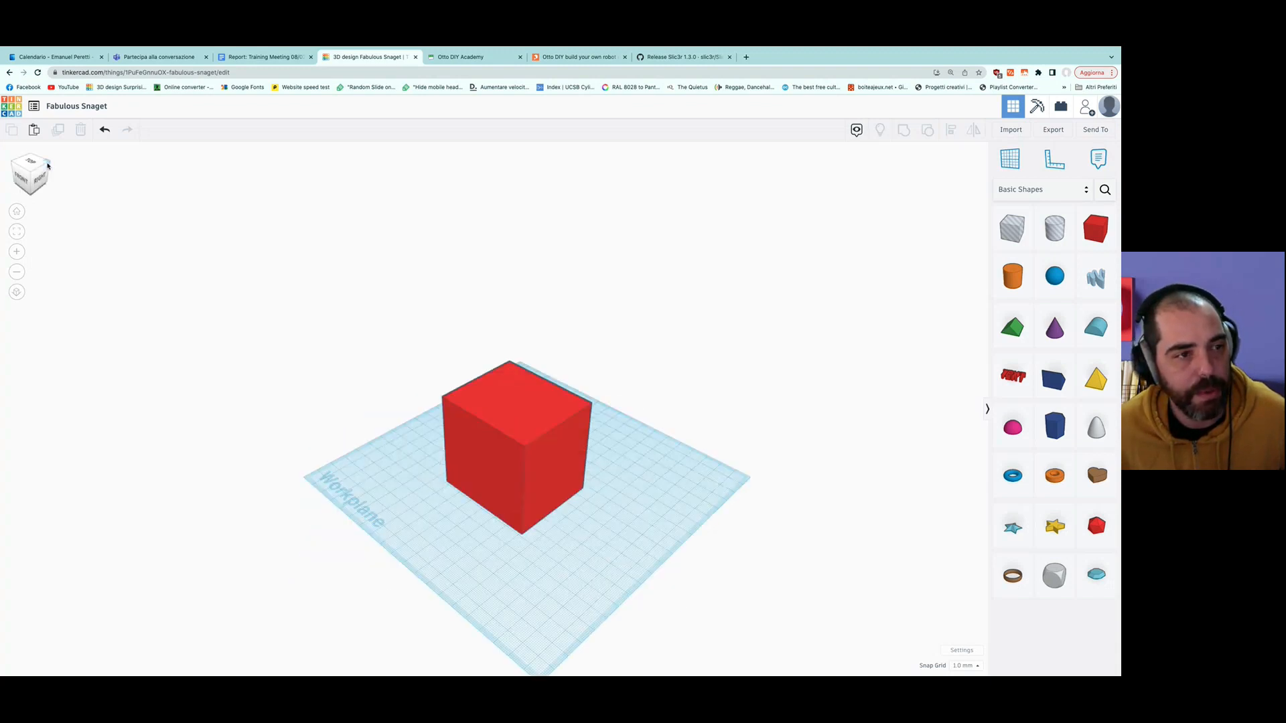
pyautogui.click(31, 163)
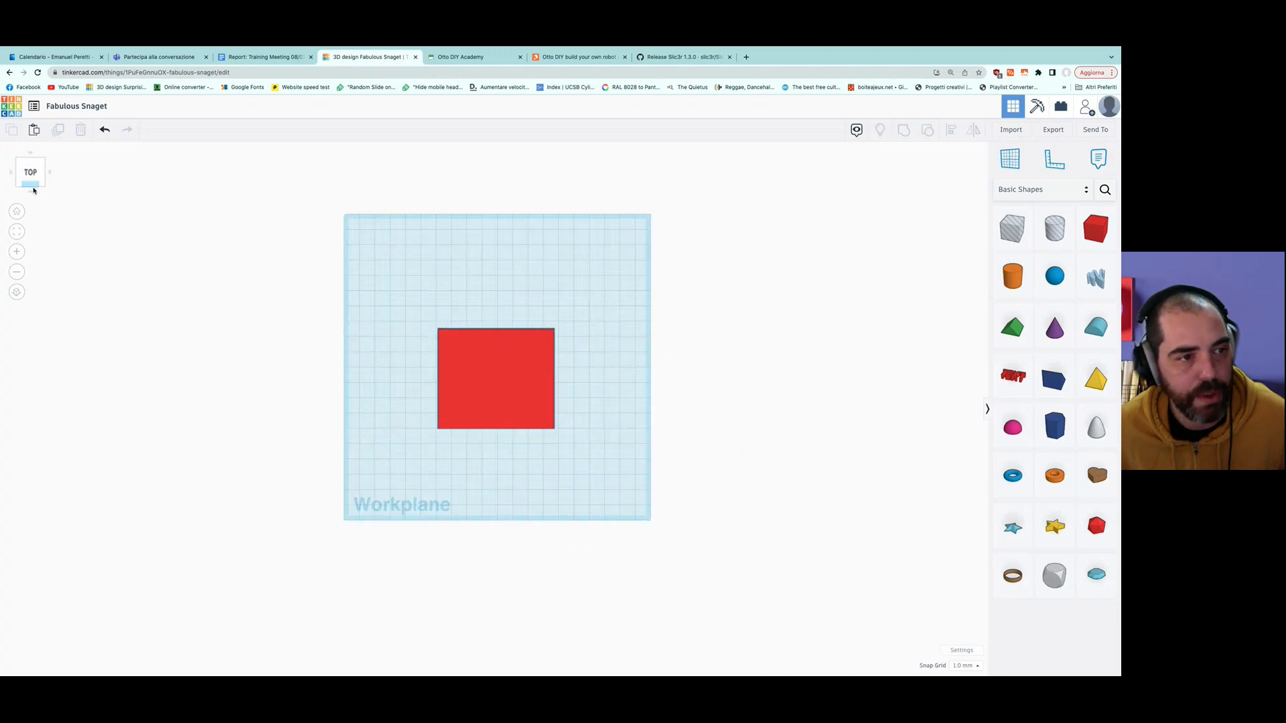
pyautogui.click(32, 194)
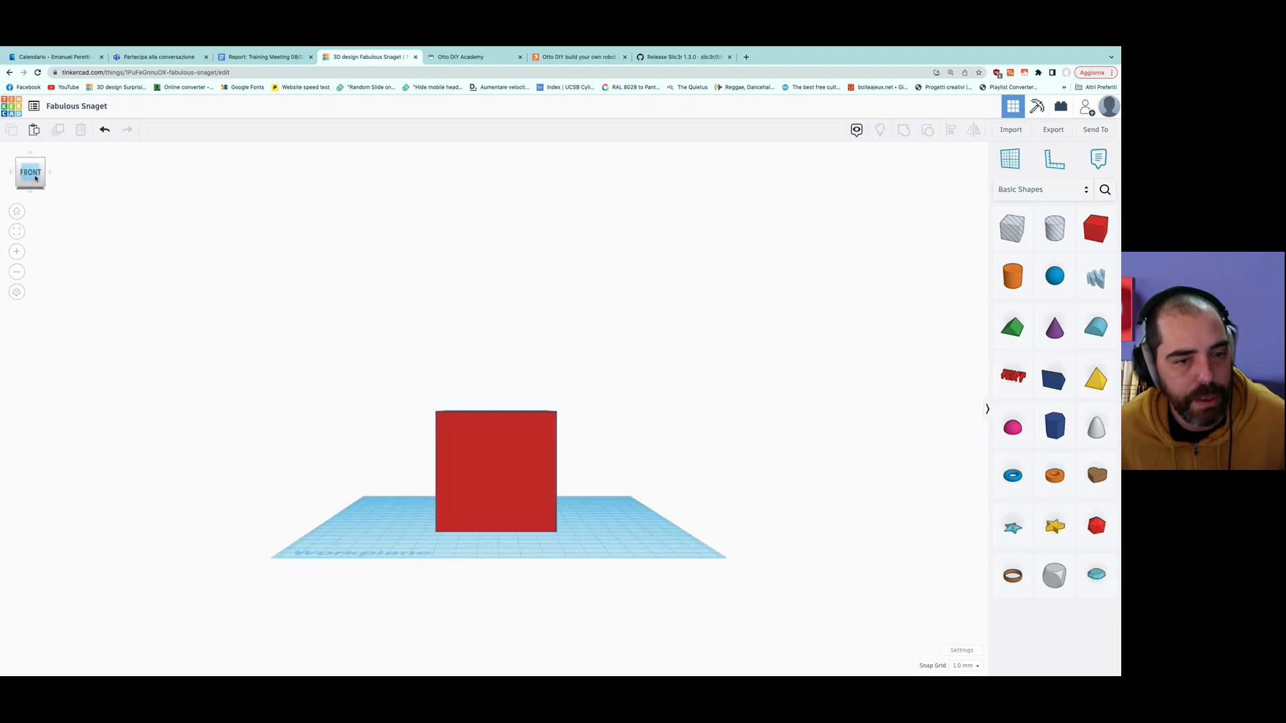
pyautogui.click(44, 164)
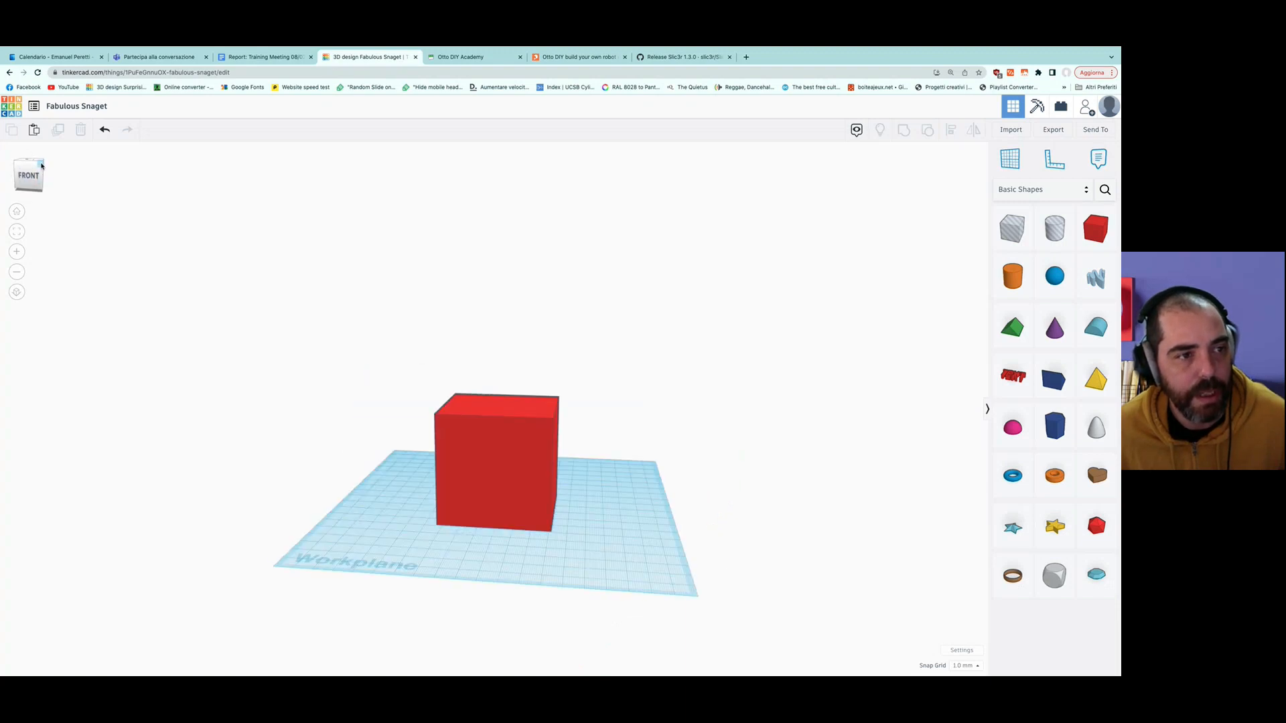
pyautogui.moveTo(38, 171); pyautogui.dragTo(42, 168)
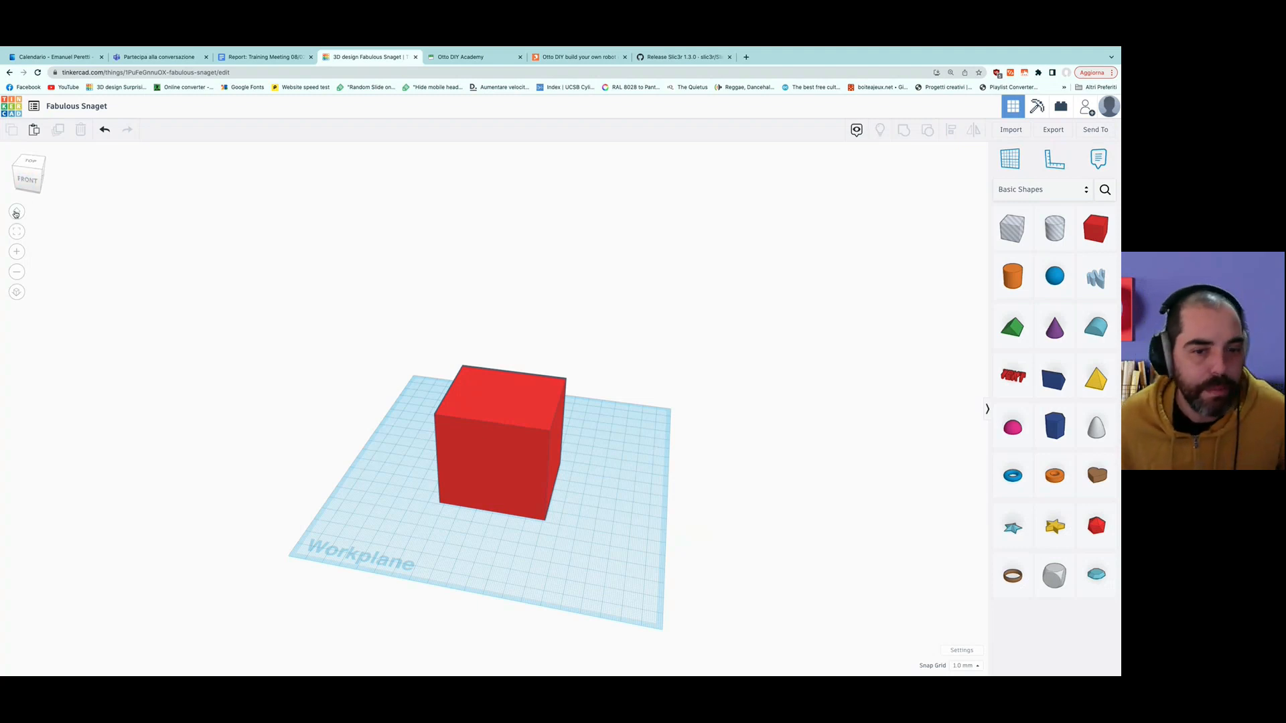
# Move the view away from the box by panning, zooming and orbiting, restoring the home view each time.
pyautogui.moveTo(345, 453); pyautogui.dragTo(1, 419, button='middle')
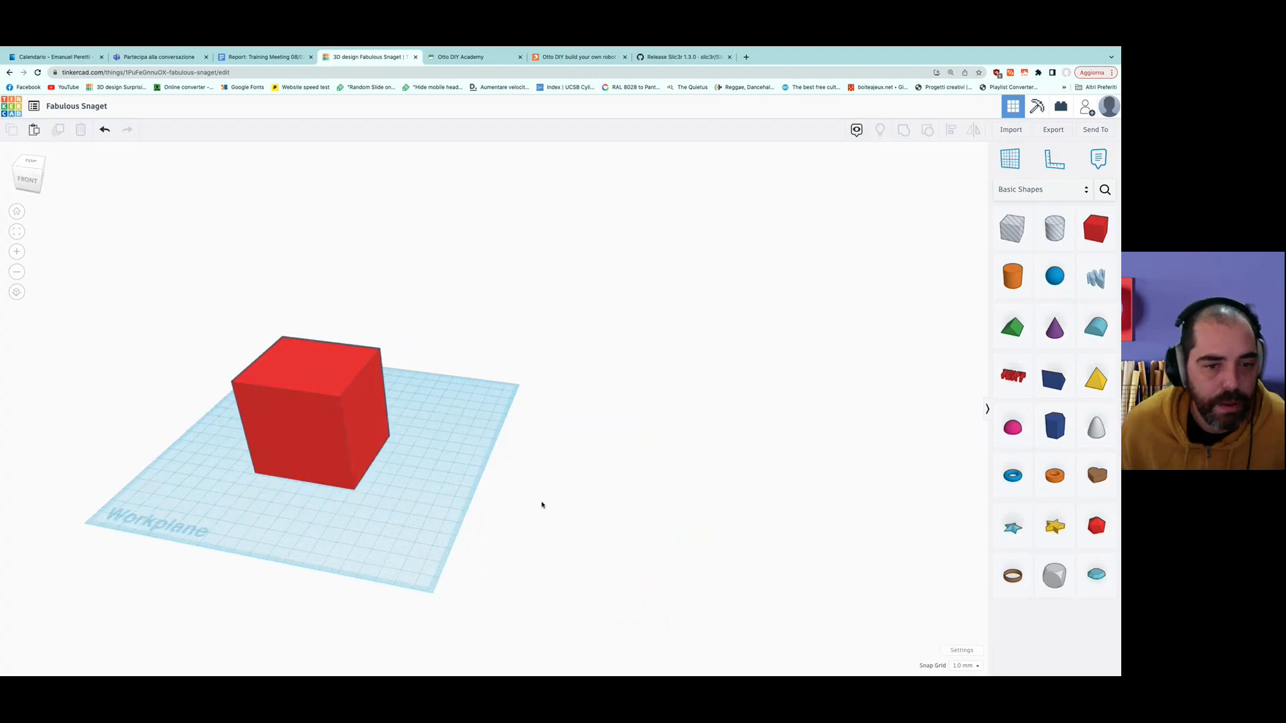
pyautogui.scroll(-5, 412, 517)
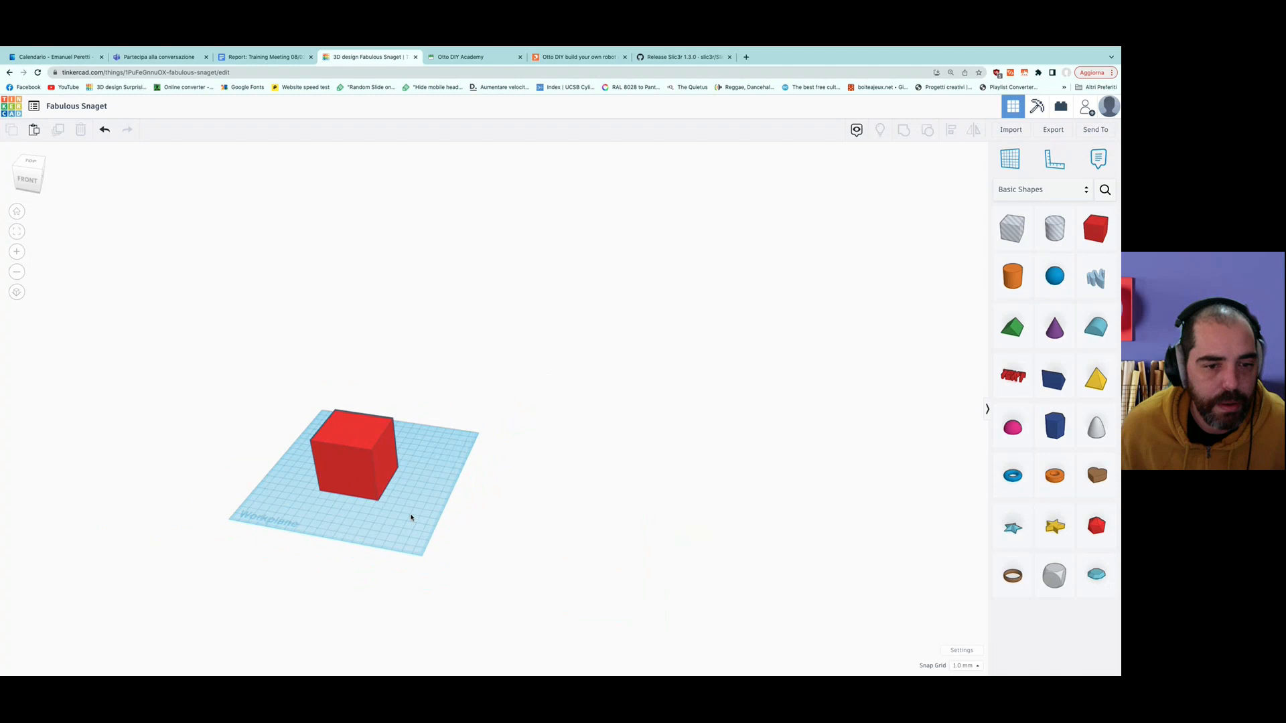
pyautogui.moveTo(412, 518); pyautogui.dragTo(308, 499, button='right')
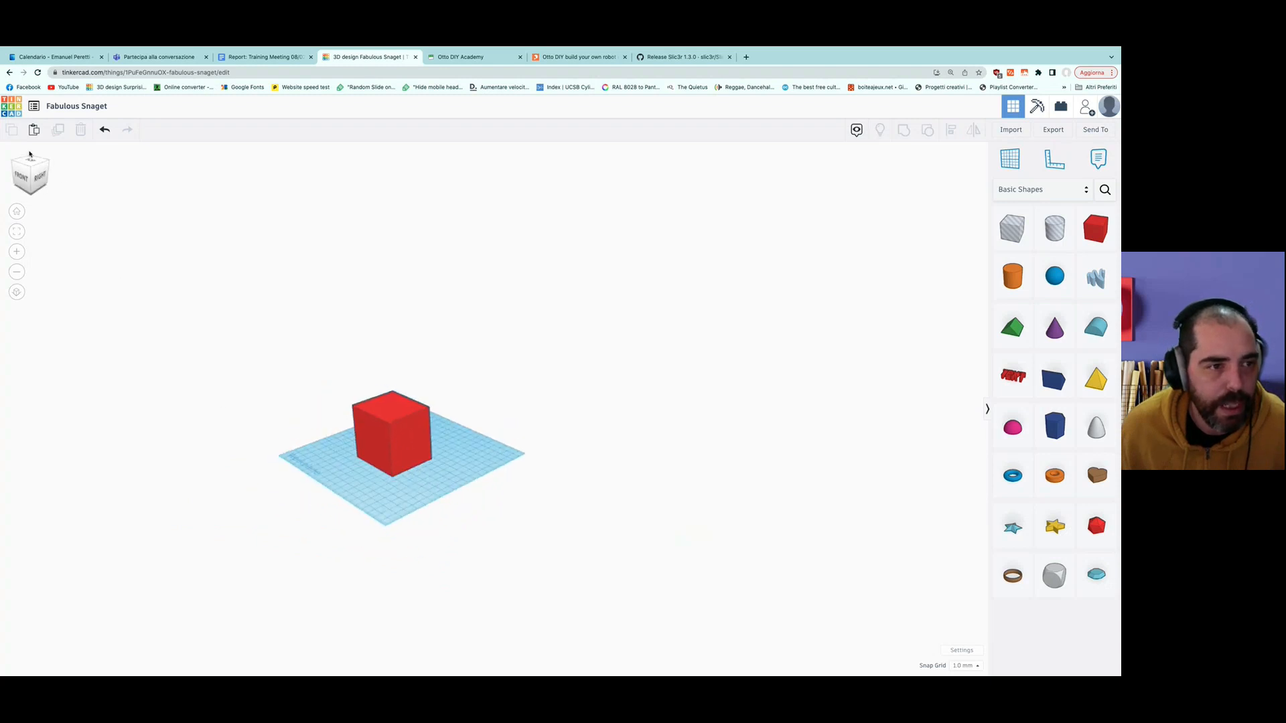
pyautogui.click(18, 213)
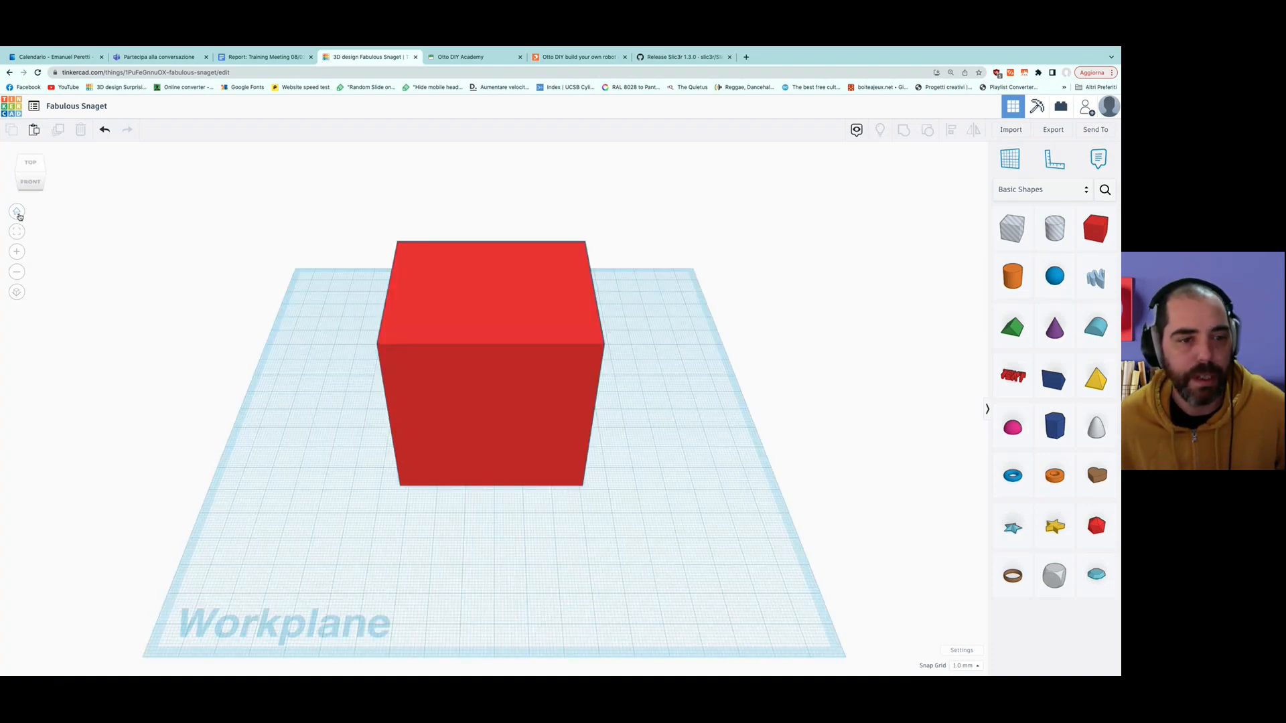
pyautogui.moveTo(368, 405); pyautogui.dragTo(489, 371, button='middle')
pyautogui.scroll(-5, 444, 374)
pyautogui.moveTo(449, 353); pyautogui.dragTo(144, 329, button='right')
pyautogui.moveTo(595, 284); pyautogui.dragTo(1, 421, button='middle')
pyautogui.moveTo(278, 401); pyautogui.dragTo(22, 418, button='middle')
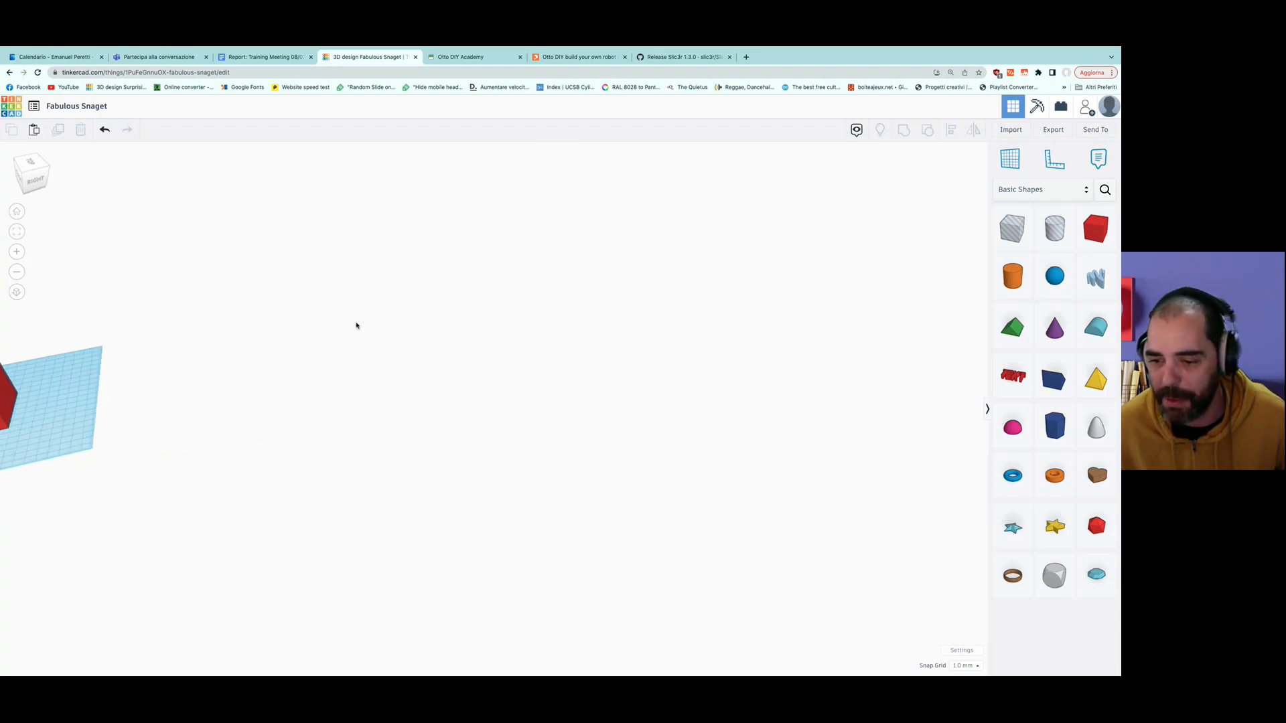
pyautogui.click(17, 212)
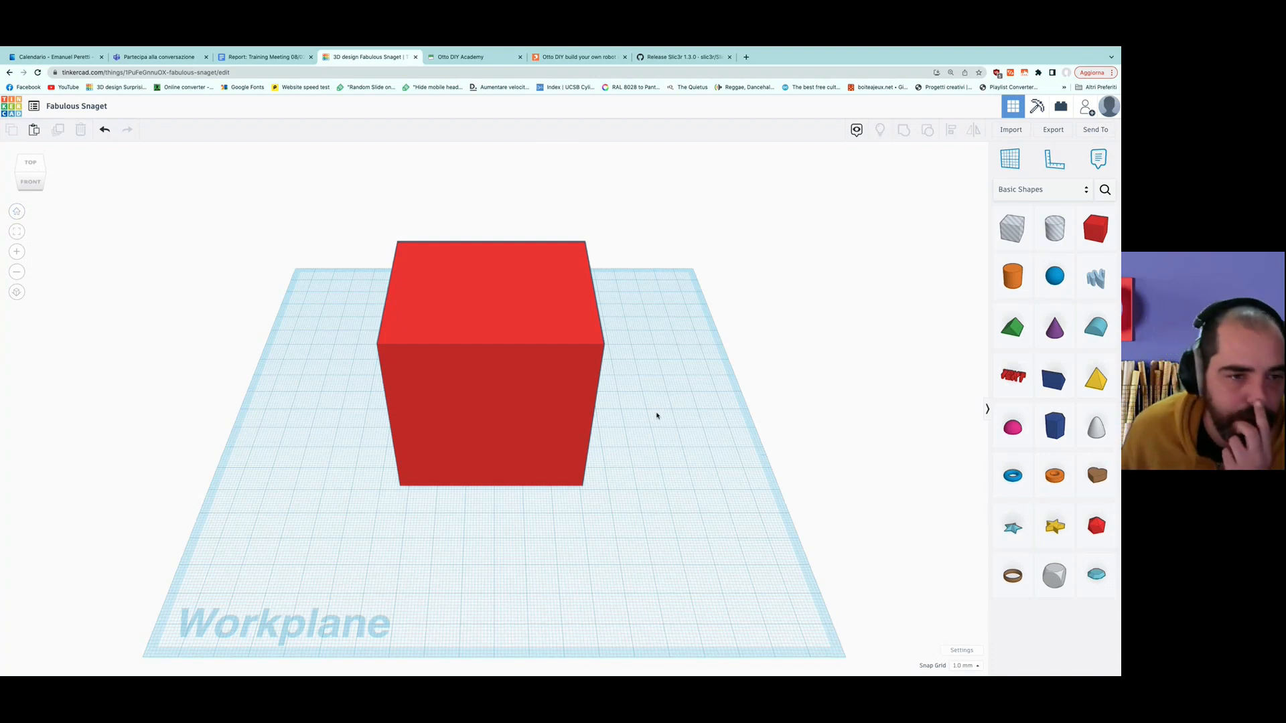
# Select the red box, pan it out of sight and fit the view to the selection.
pyautogui.click(487, 447)
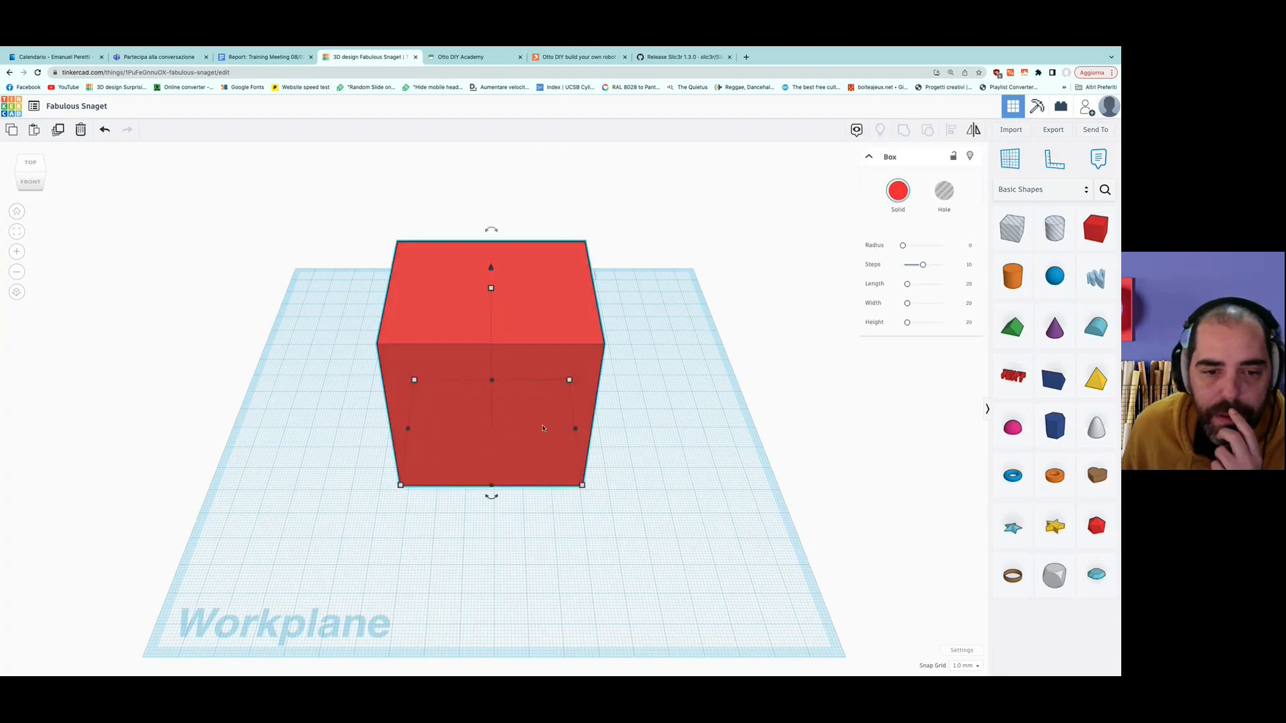
pyautogui.click(642, 439)
pyautogui.click(513, 303)
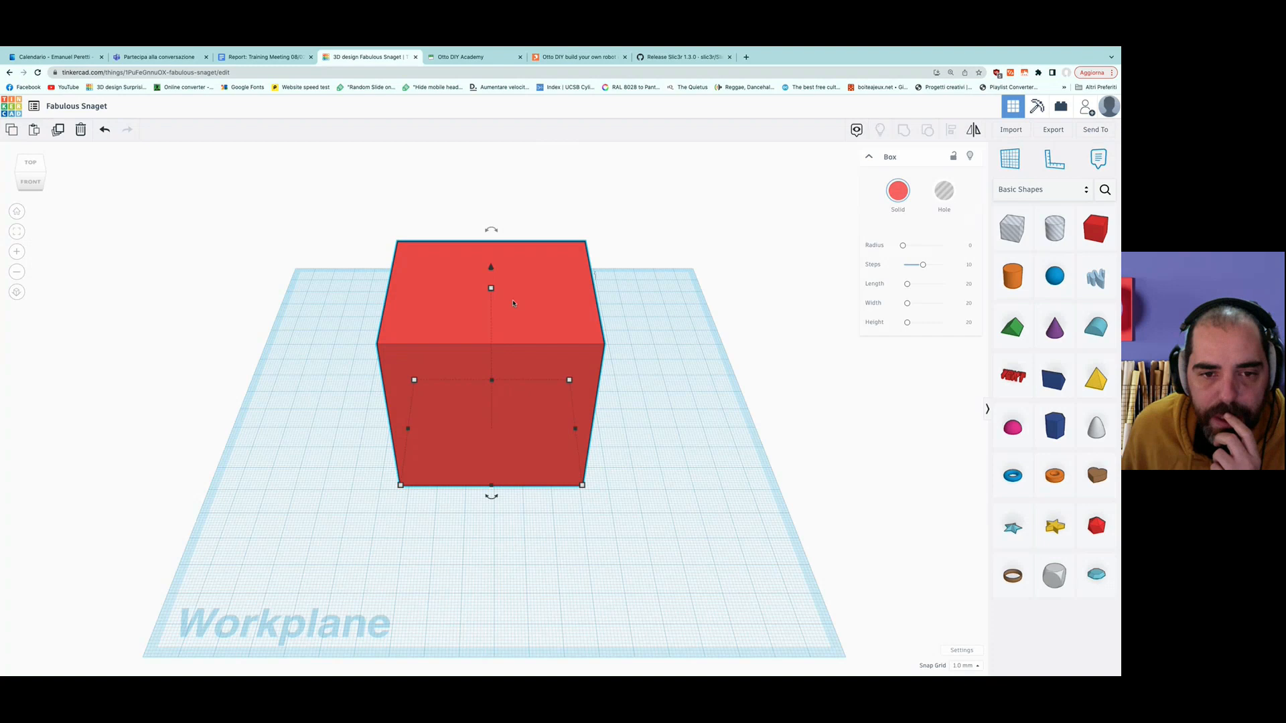
pyautogui.moveTo(716, 463); pyautogui.dragTo(169, 428, button='middle')
pyautogui.moveTo(203, 481); pyautogui.dragTo(1, 427, button='middle')
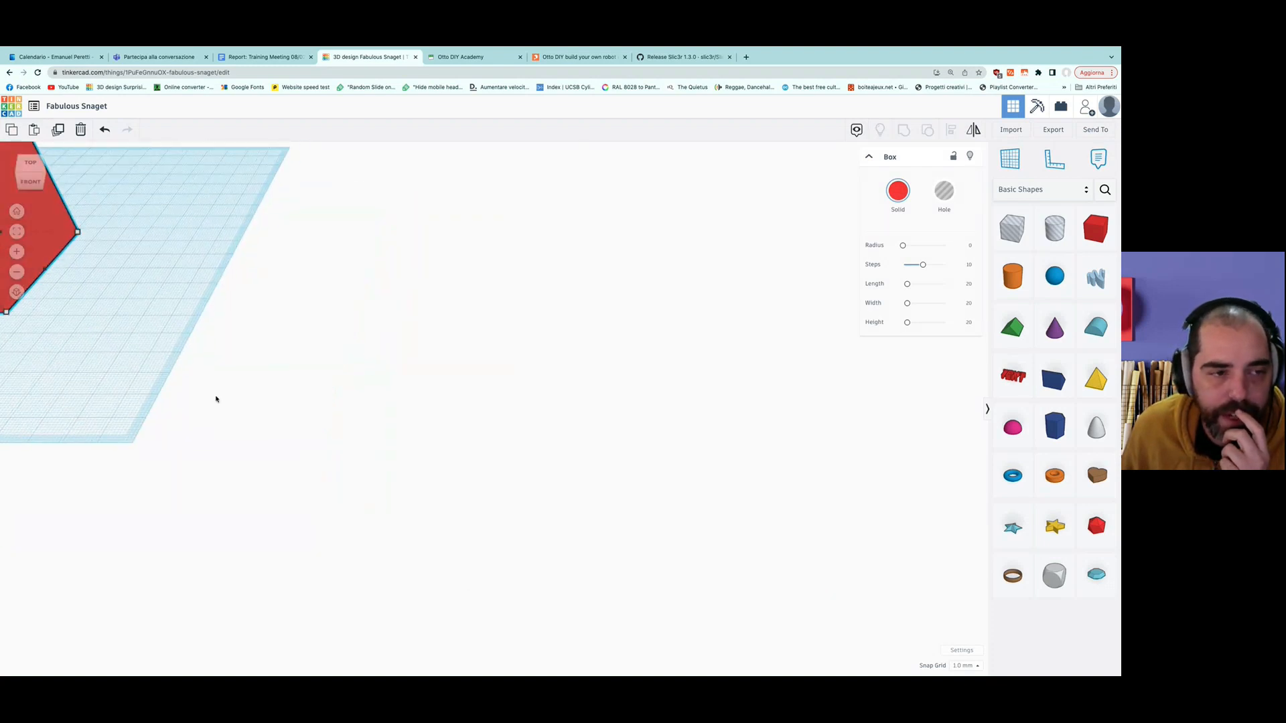
pyautogui.click(17, 232)
pyautogui.click(17, 232)
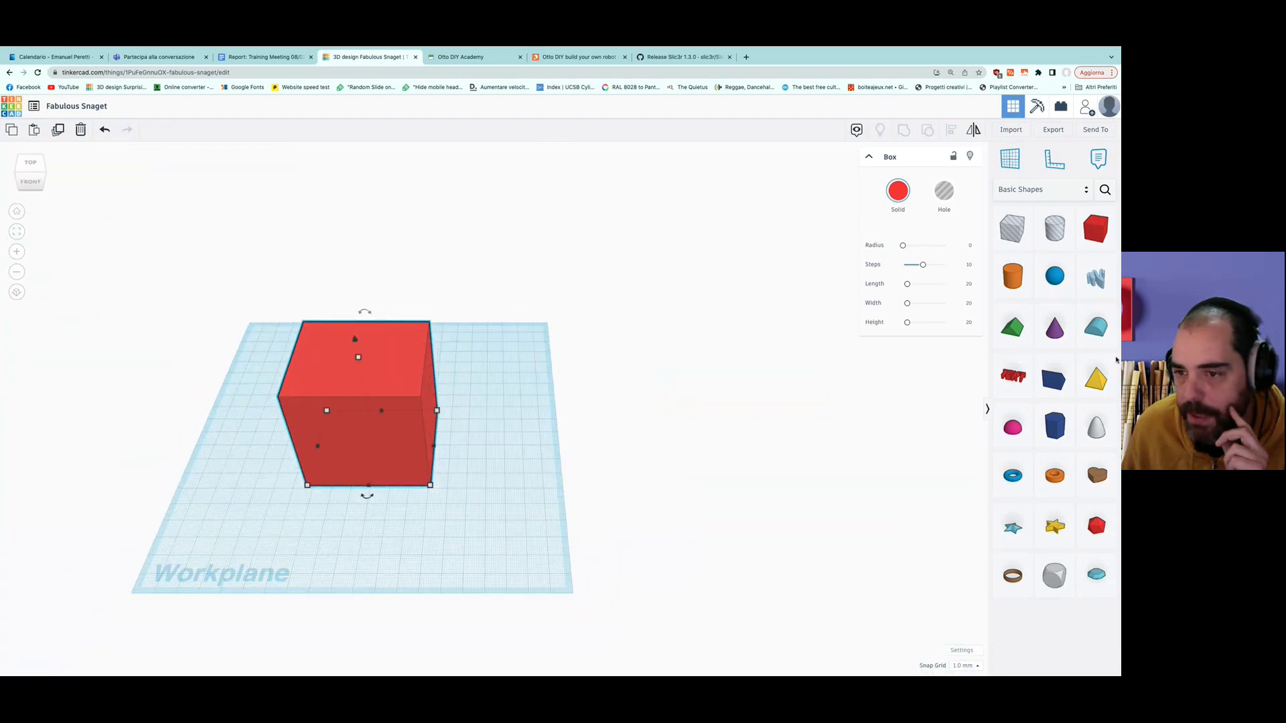
# Add an orange cylinder behind the red box, scale it up proportionally to tower over the box, and move the box forward.
pyautogui.moveTo(787, 258); pyautogui.dragTo(236, 374)
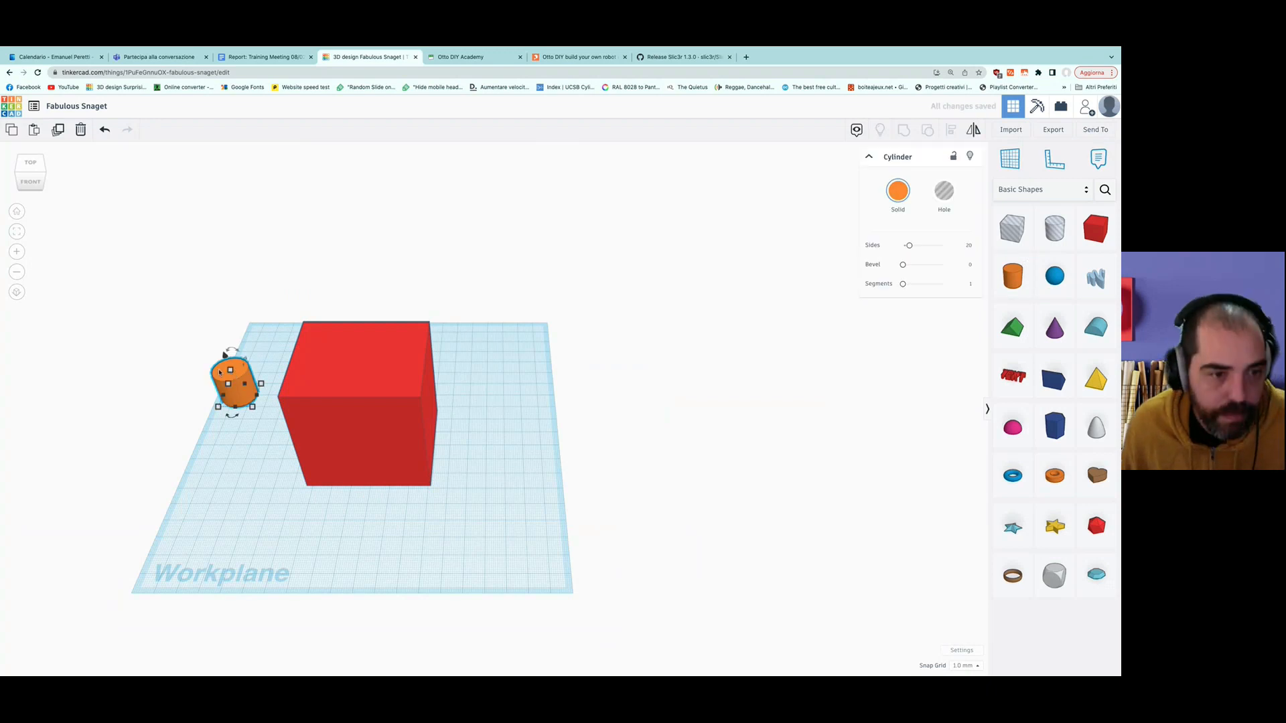
pyautogui.keyDown('shift'); pyautogui.moveTo(230, 371); pyautogui.dragTo(155, 176); pyautogui.keyUp('shift')
pyautogui.click(445, 429)
pyautogui.moveTo(402, 432); pyautogui.dragTo(366, 539)
# Place a small purple cone on the workplane and a large blue hexagonal prism in front of it.
pyautogui.moveTo(1055, 328); pyautogui.dragTo(455, 367)
pyautogui.moveTo(1055, 425); pyautogui.dragTo(511, 339)
pyautogui.moveTo(456, 530); pyautogui.dragTo(529, 536, button='right')
# Select the purple cone hidden behind the blue prism and fit the view to it.
pyautogui.click(431, 387)
pyautogui.moveTo(589, 560); pyautogui.dragTo(489, 561, button='right')
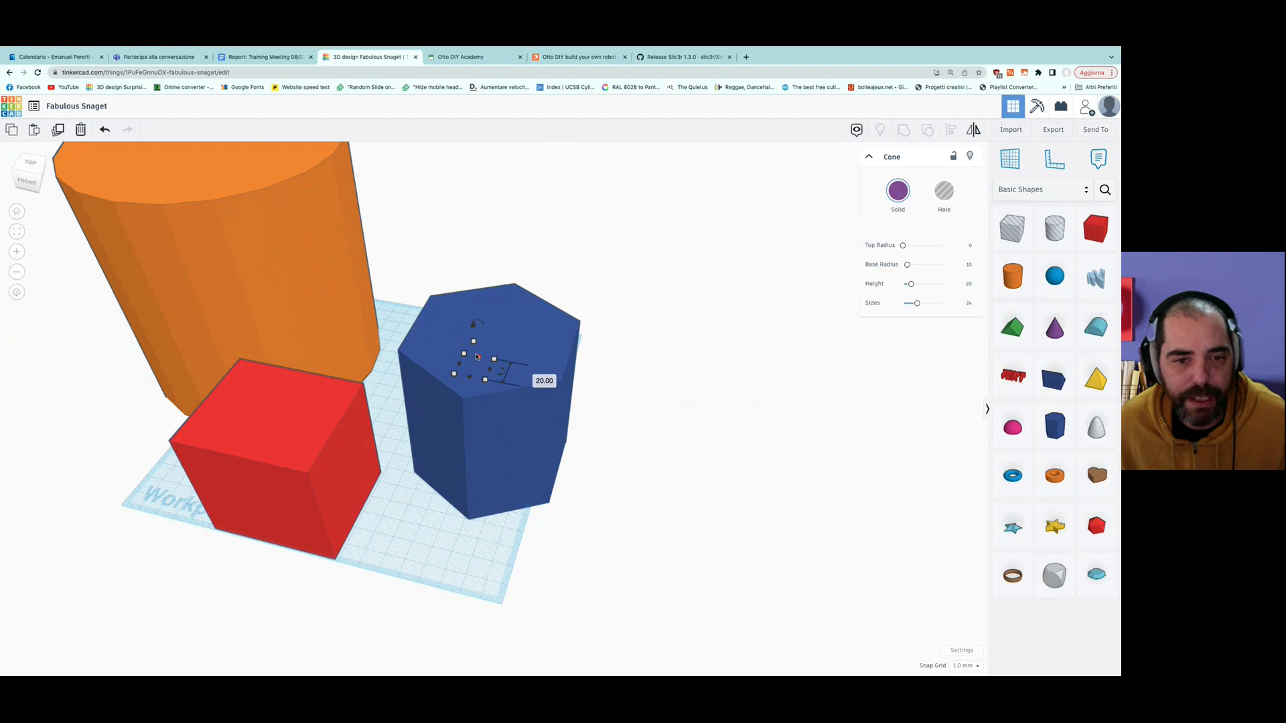
pyautogui.moveTo(475, 343)
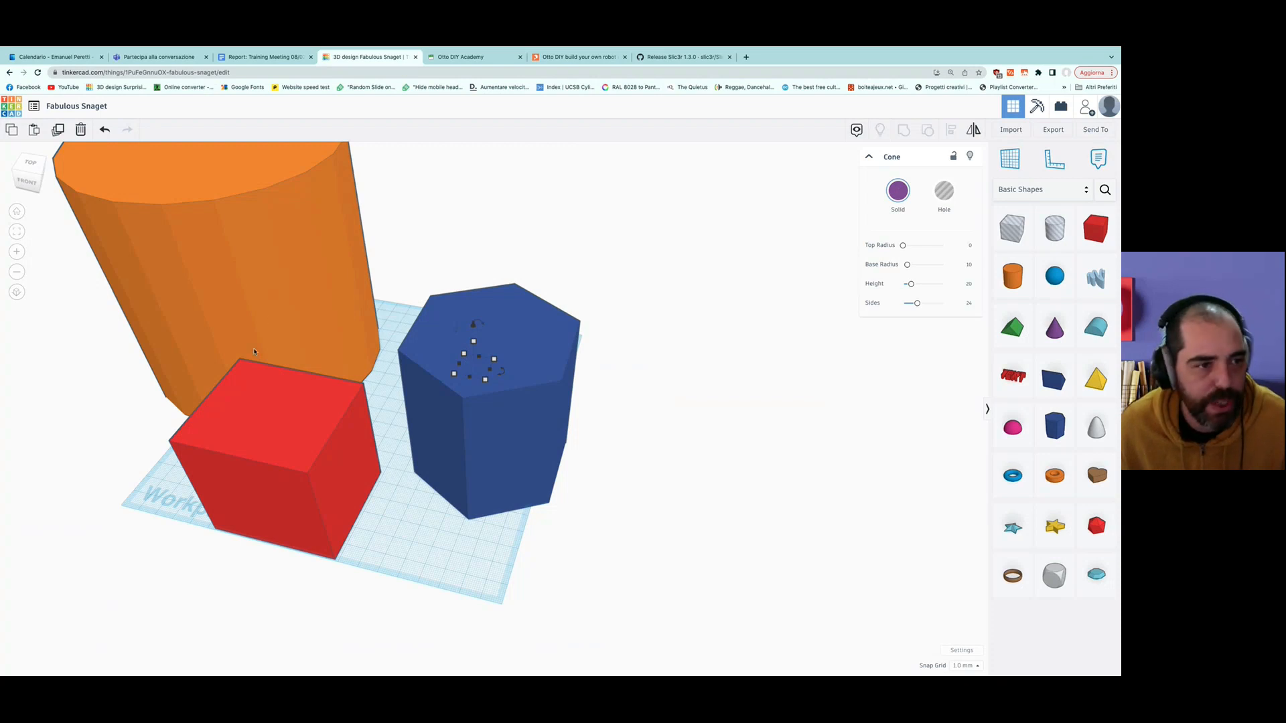
pyautogui.click(16, 232)
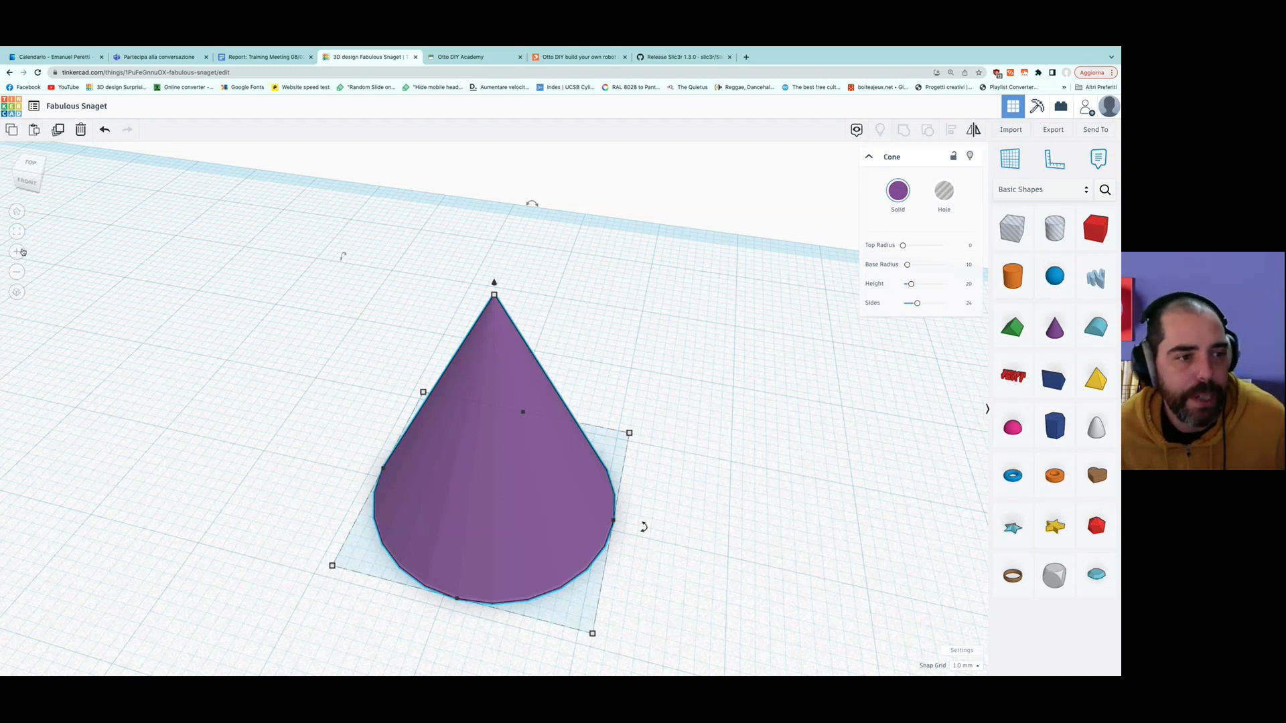
# Demonstrate zooming in and out on the selected cone and orbit around it to see the neighbouring shapes.
pyautogui.click(18, 253)
pyautogui.click(19, 271)
pyautogui.click(20, 272)
pyautogui.click(21, 272)
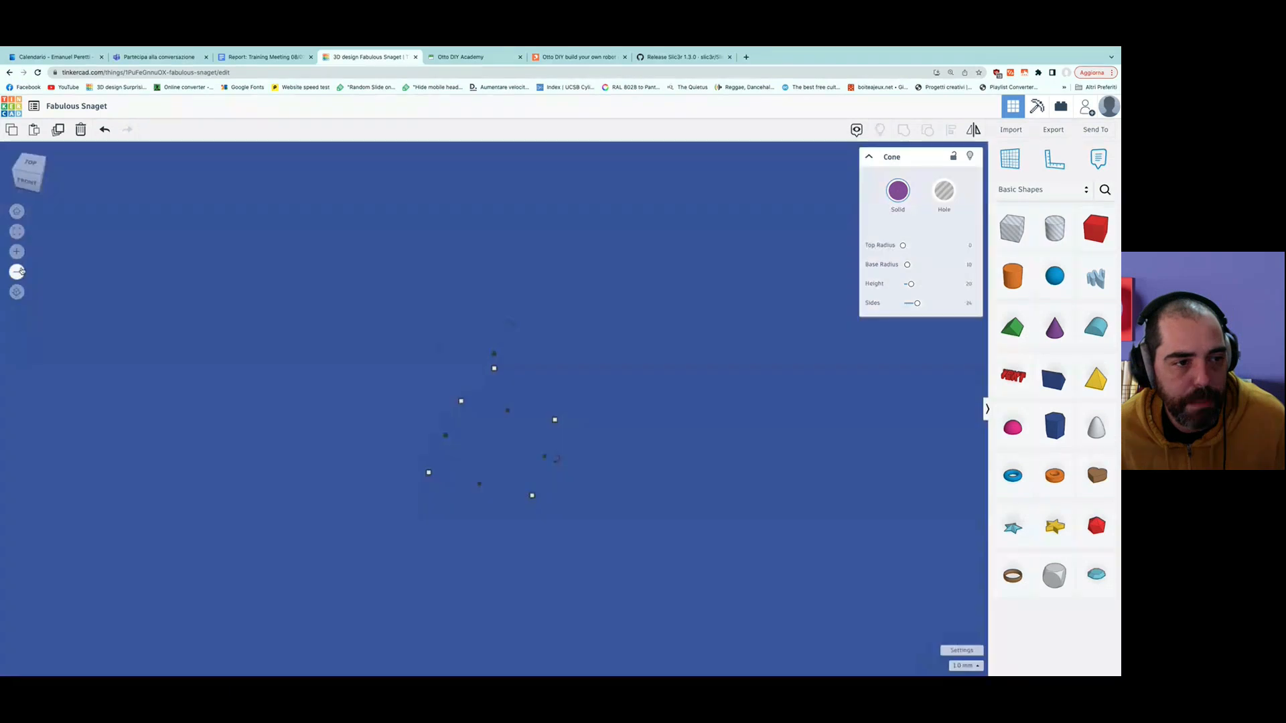
pyautogui.click(18, 253)
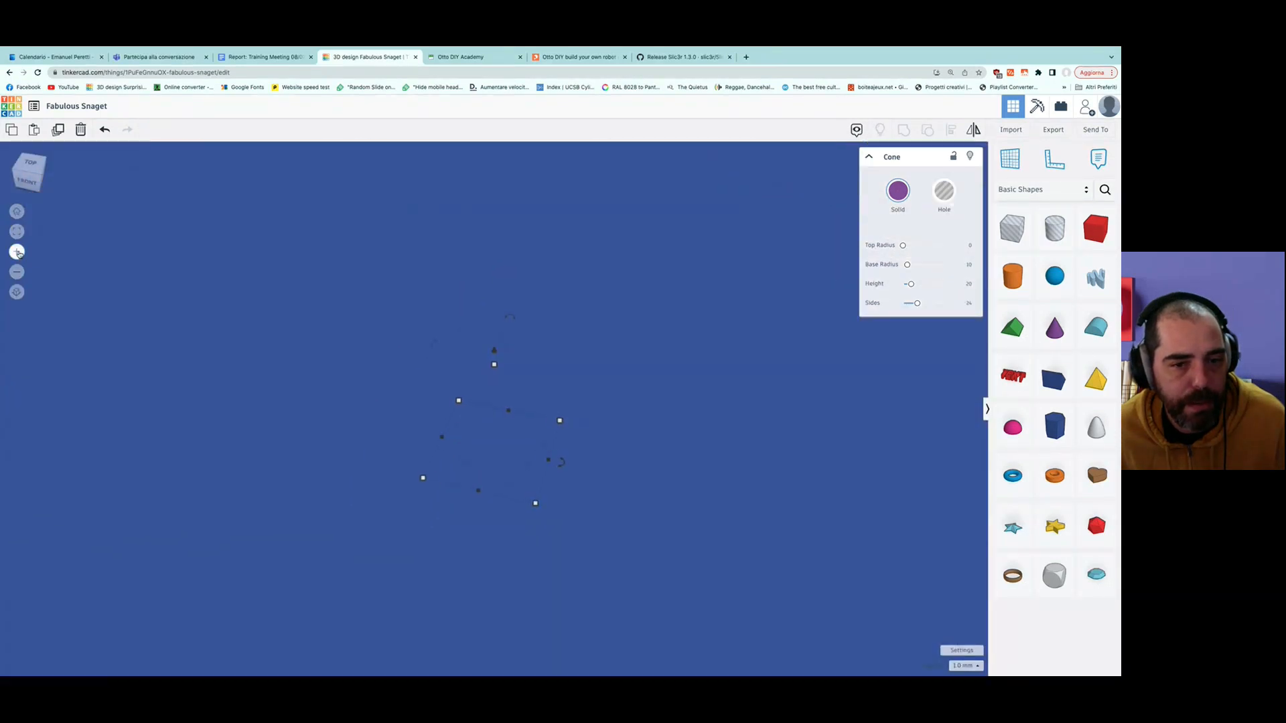
pyautogui.click(18, 253)
pyautogui.moveTo(559, 569); pyautogui.dragTo(272, 528, button='right')
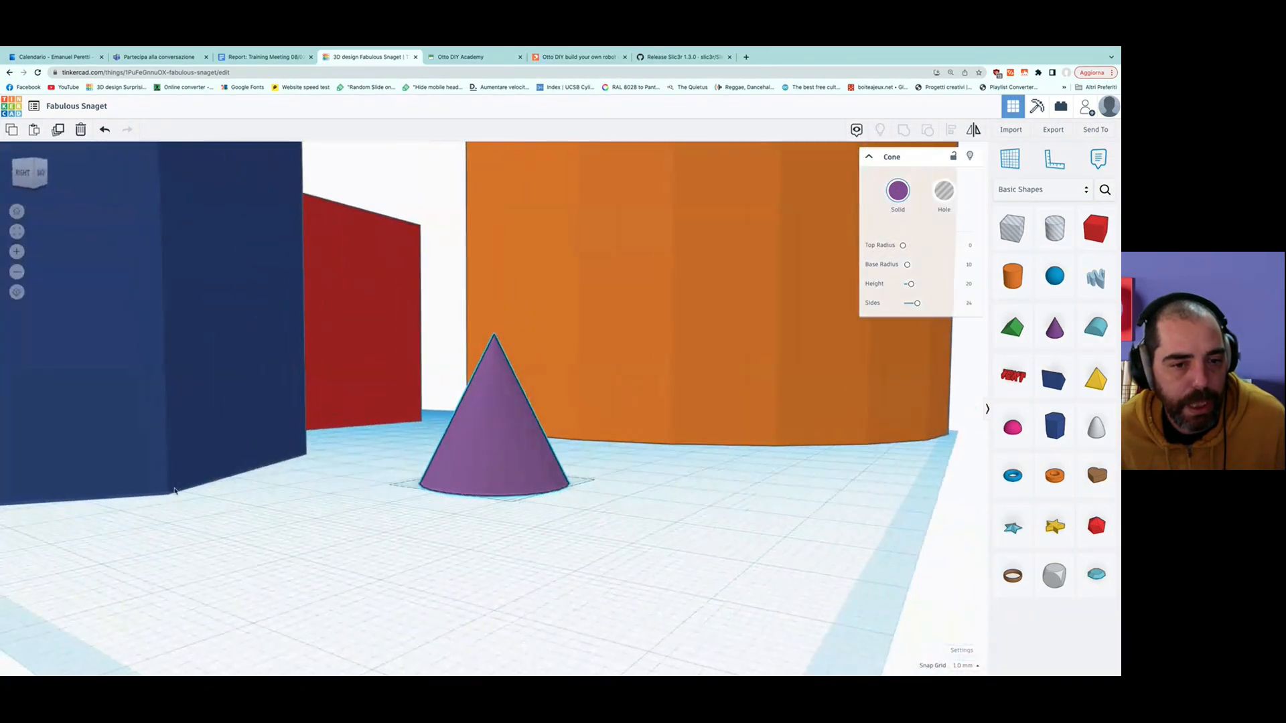
# Zoom out and orbit around all four shapes, and return to the home view.
pyautogui.scroll(-5, 276, 530)
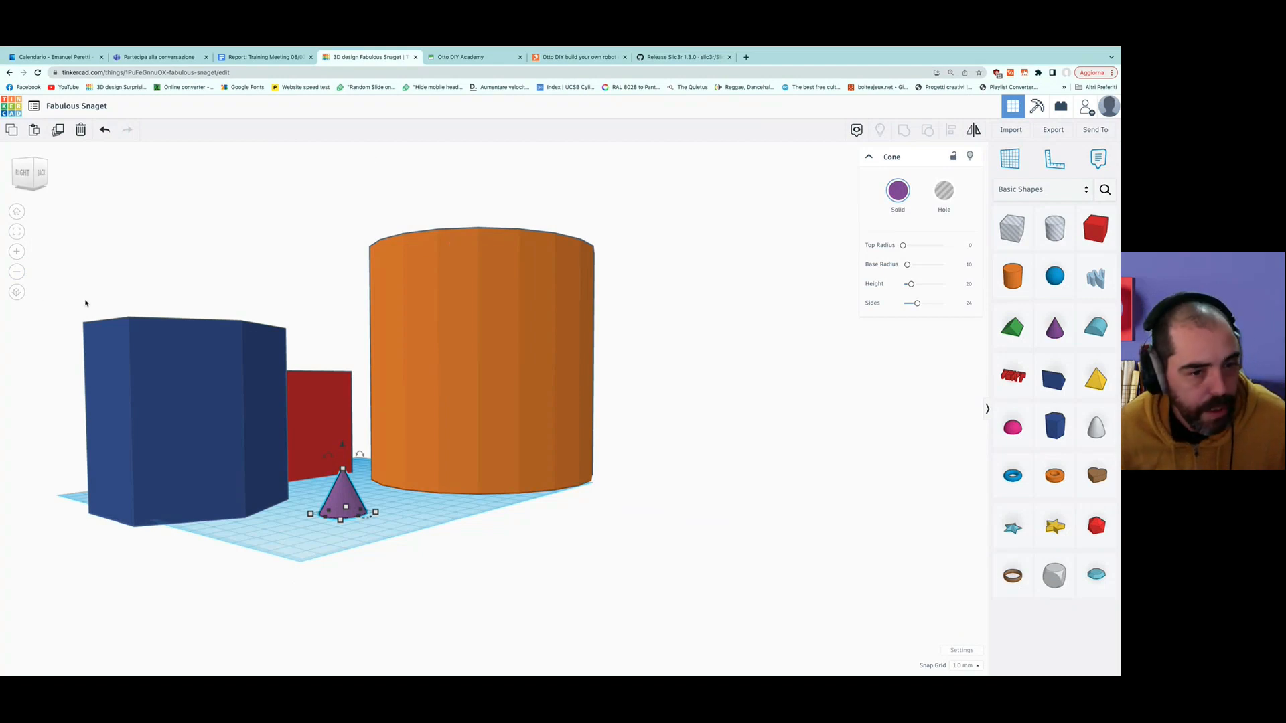
pyautogui.moveTo(344, 538); pyautogui.dragTo(248, 561, button='right')
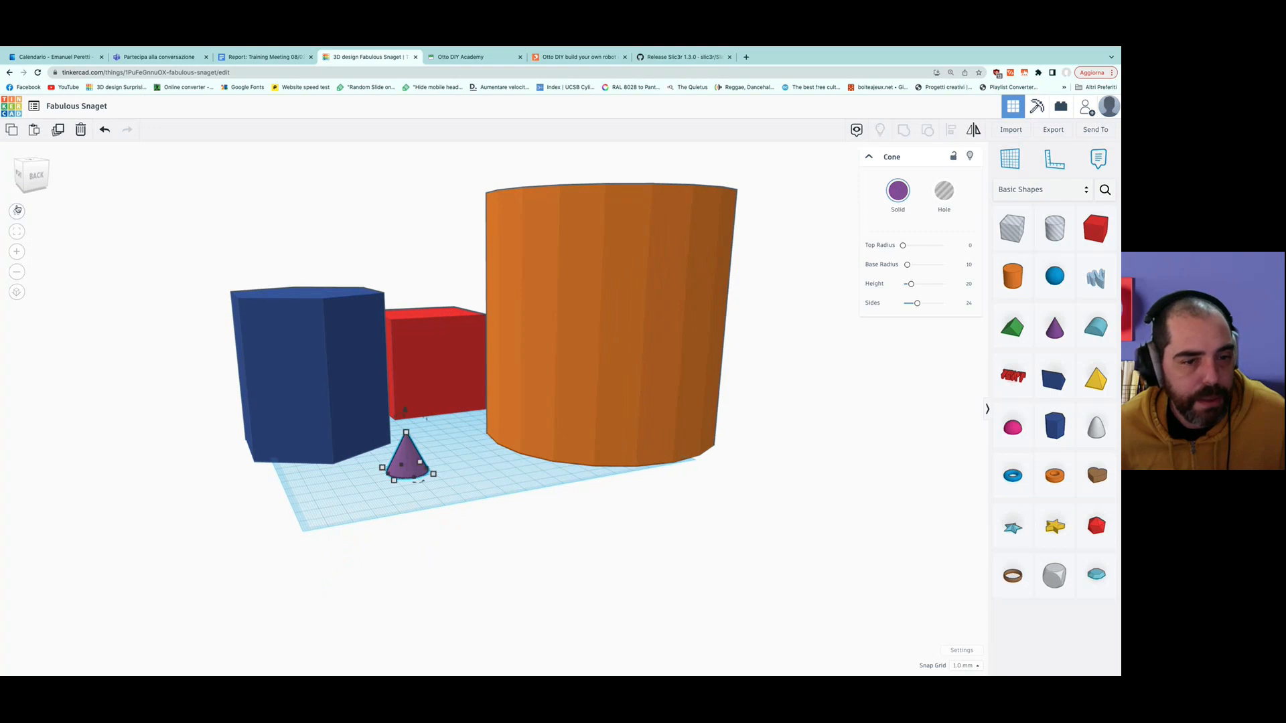
pyautogui.click(16, 211)
pyautogui.scroll(-5, 552, 488)
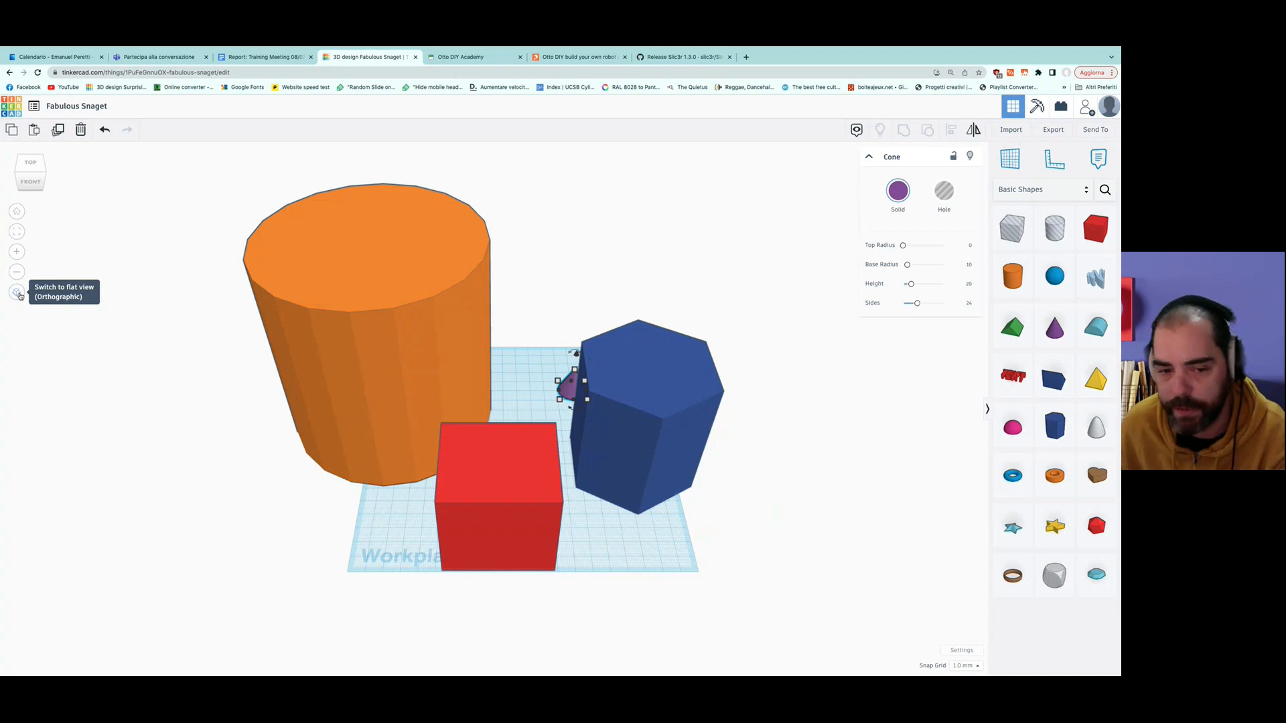
# Switch to the flat orthographic view and look at the shapes straight from the top.
pyautogui.click(17, 293)
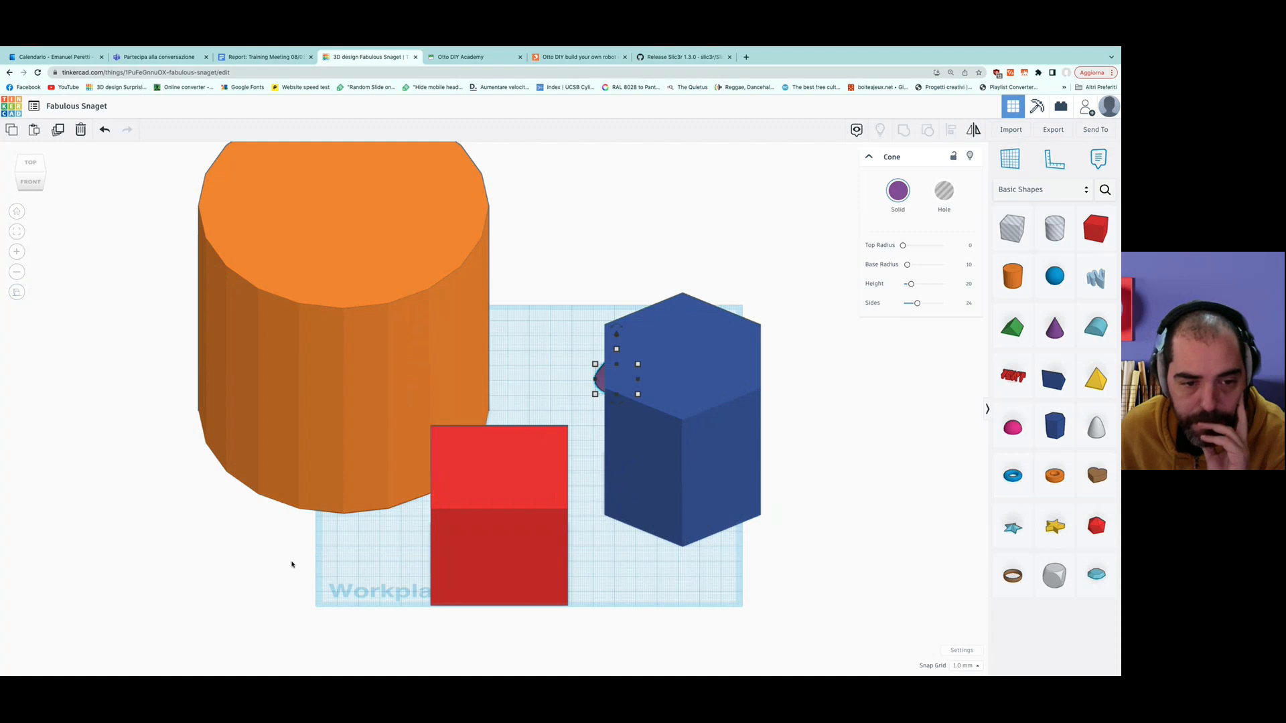
pyautogui.moveTo(537, 385); pyautogui.dragTo(528, 272, button='right')
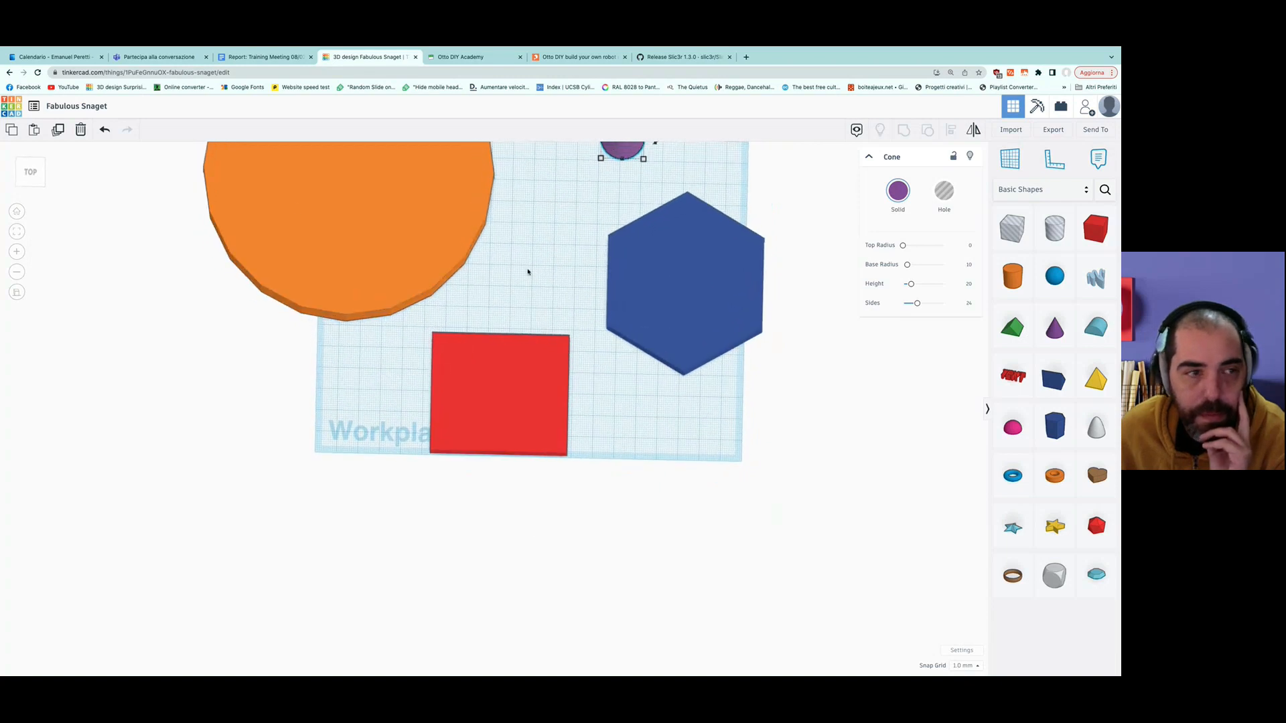
pyautogui.moveTo(560, 217); pyautogui.dragTo(482, 359, button='right')
pyautogui.click(30, 173)
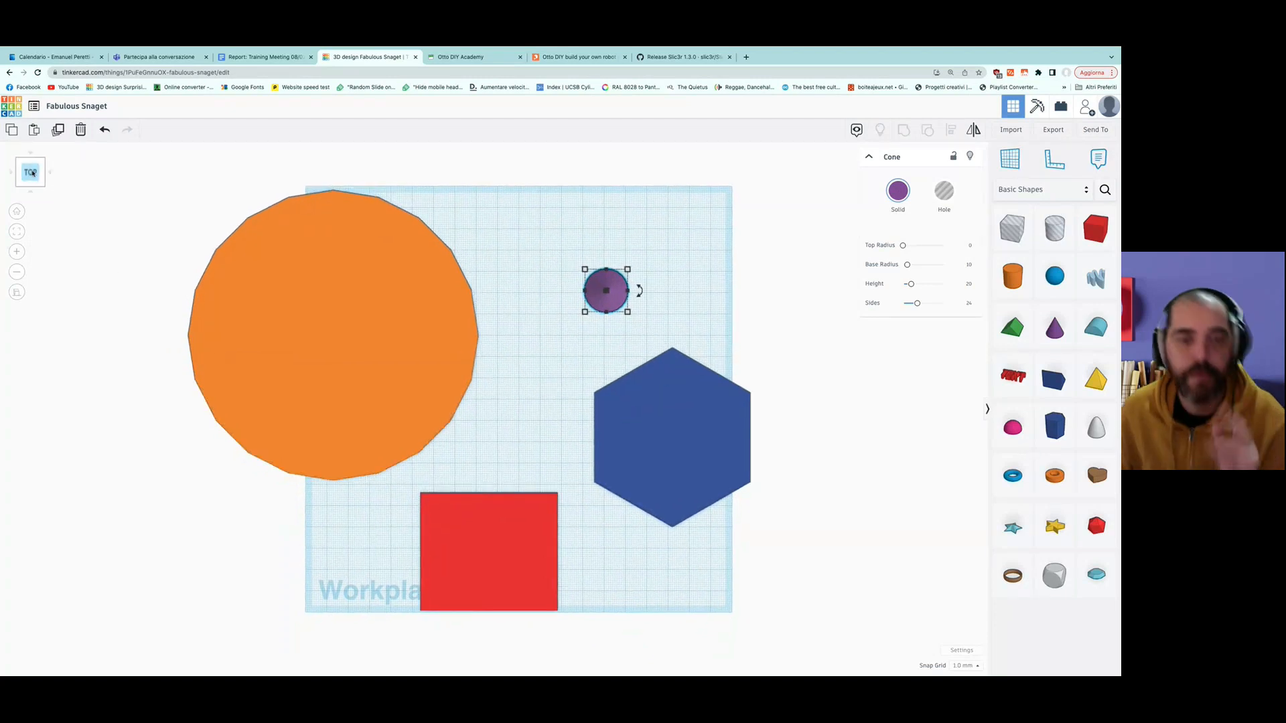
# Demonstrate orbiting and zooming in and out around the shapes in orthographic view.
pyautogui.moveTo(375, 564); pyautogui.dragTo(418, 503, button='right')
pyautogui.scroll(2, 416, 503)
pyautogui.scroll(-10, 416, 503)
pyautogui.scroll(8, 416, 502)
pyautogui.scroll(3, 416, 503)
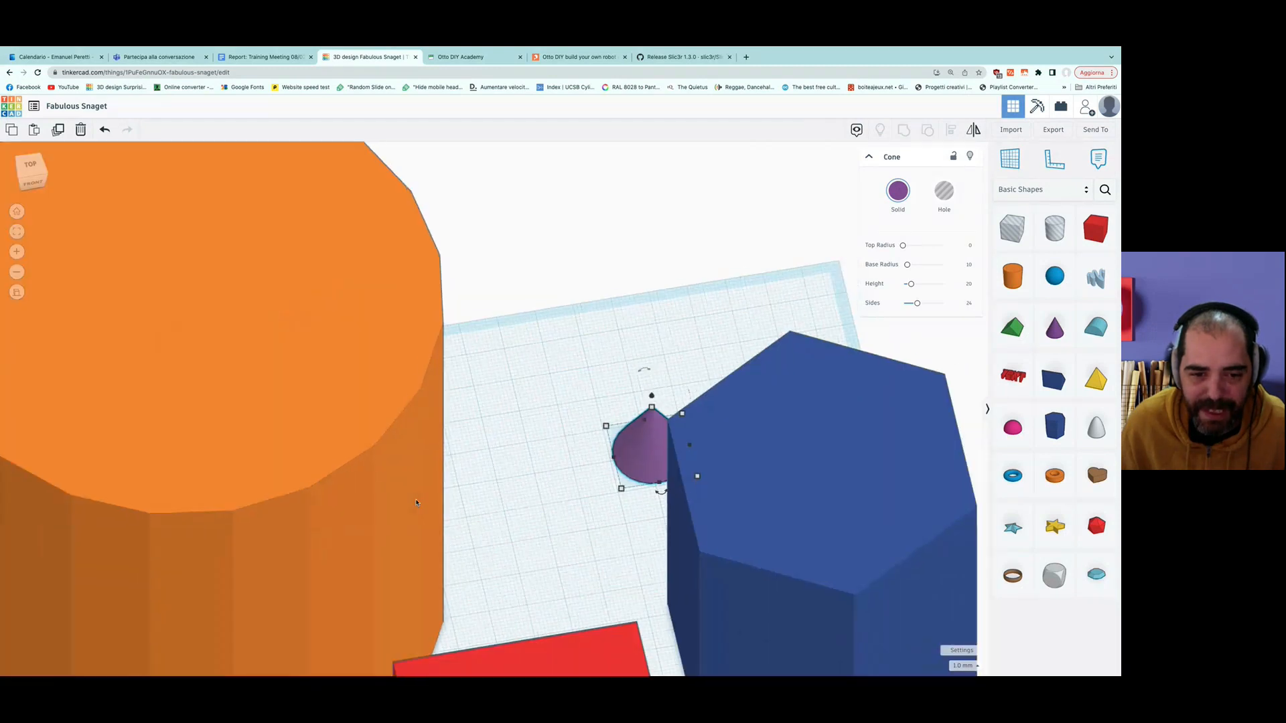
pyautogui.scroll(-5, 416, 502)
pyautogui.moveTo(425, 511); pyautogui.dragTo(544, 553, button='right')
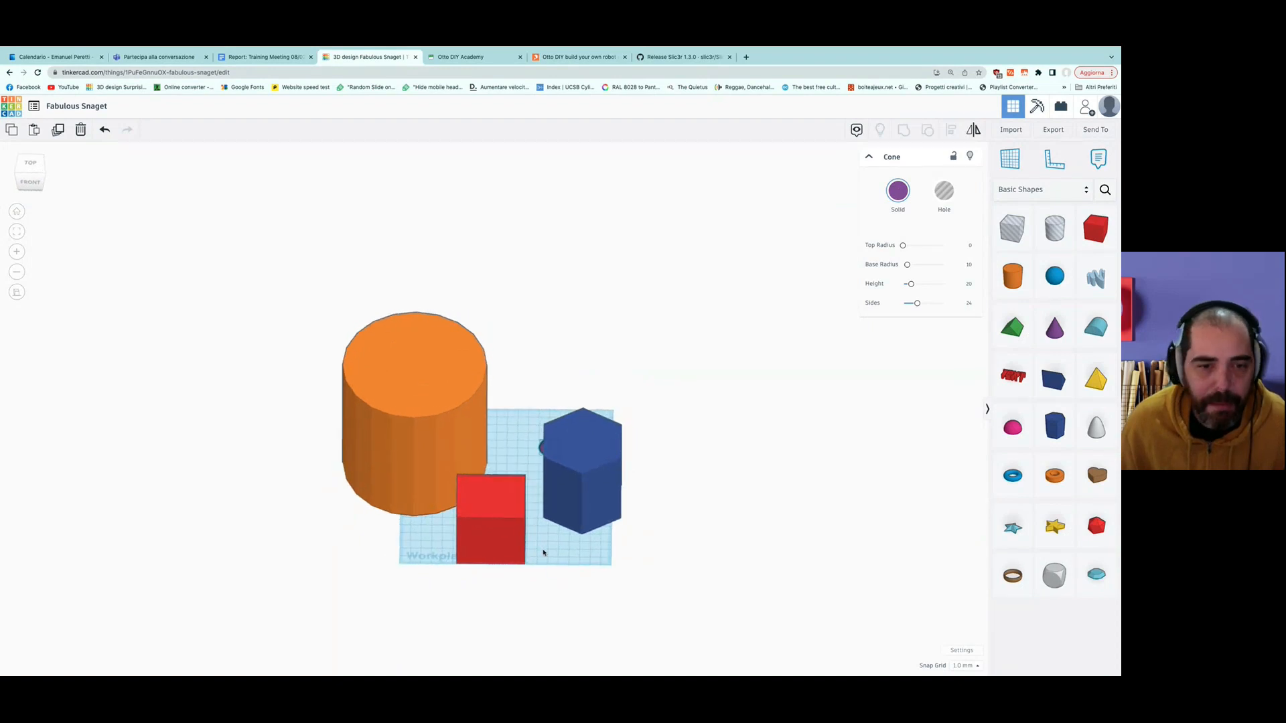
# In the top view, move the red box onto the blue prism and back to a free spot in front of the cylinder.
pyautogui.click(31, 169)
pyautogui.moveTo(512, 494); pyautogui.dragTo(560, 468)
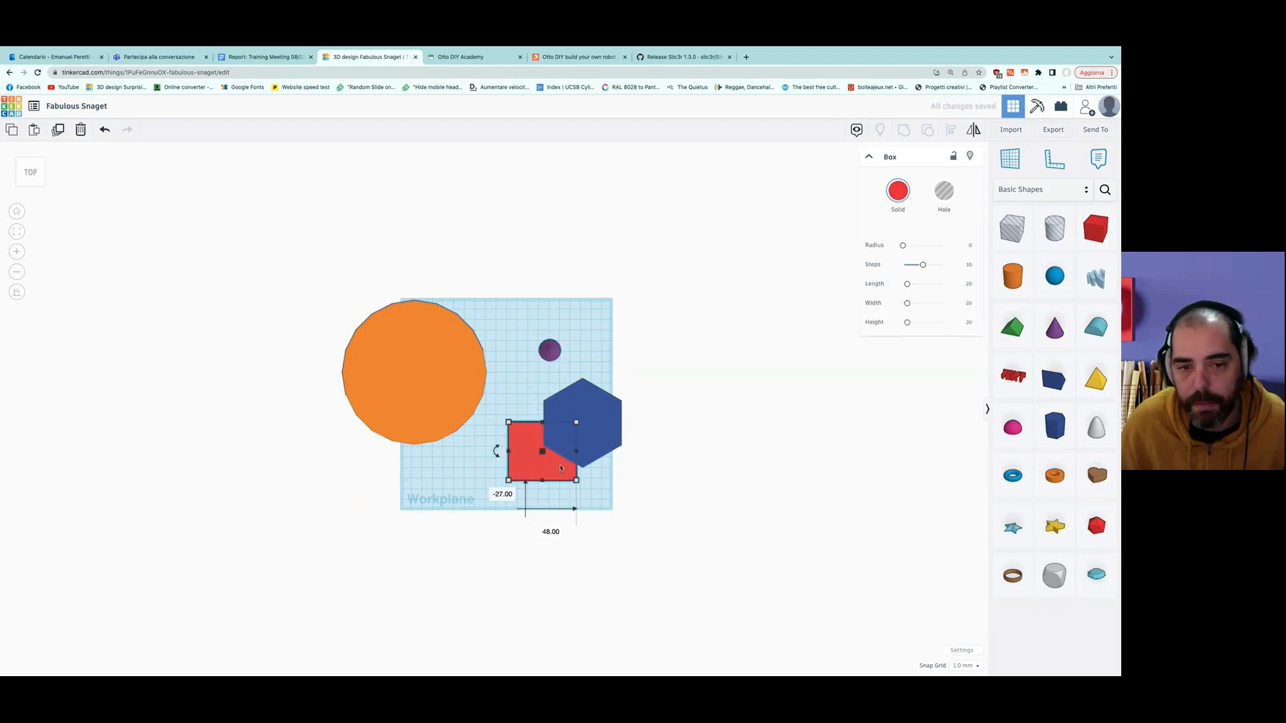
pyautogui.moveTo(560, 468); pyautogui.dragTo(516, 489)
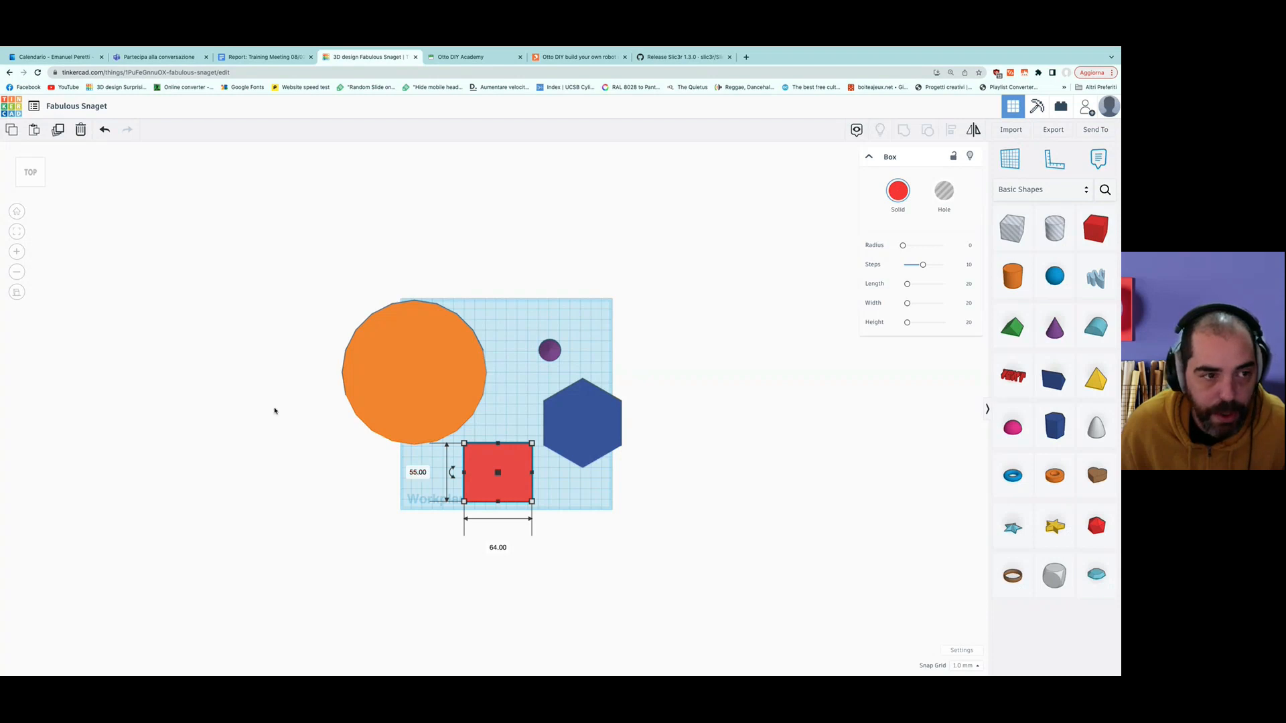
# Switch to perspective view while looking from the top, and orbit down to see the shapes from the front.
pyautogui.click(17, 293)
pyautogui.scroll(3, 449, 467)
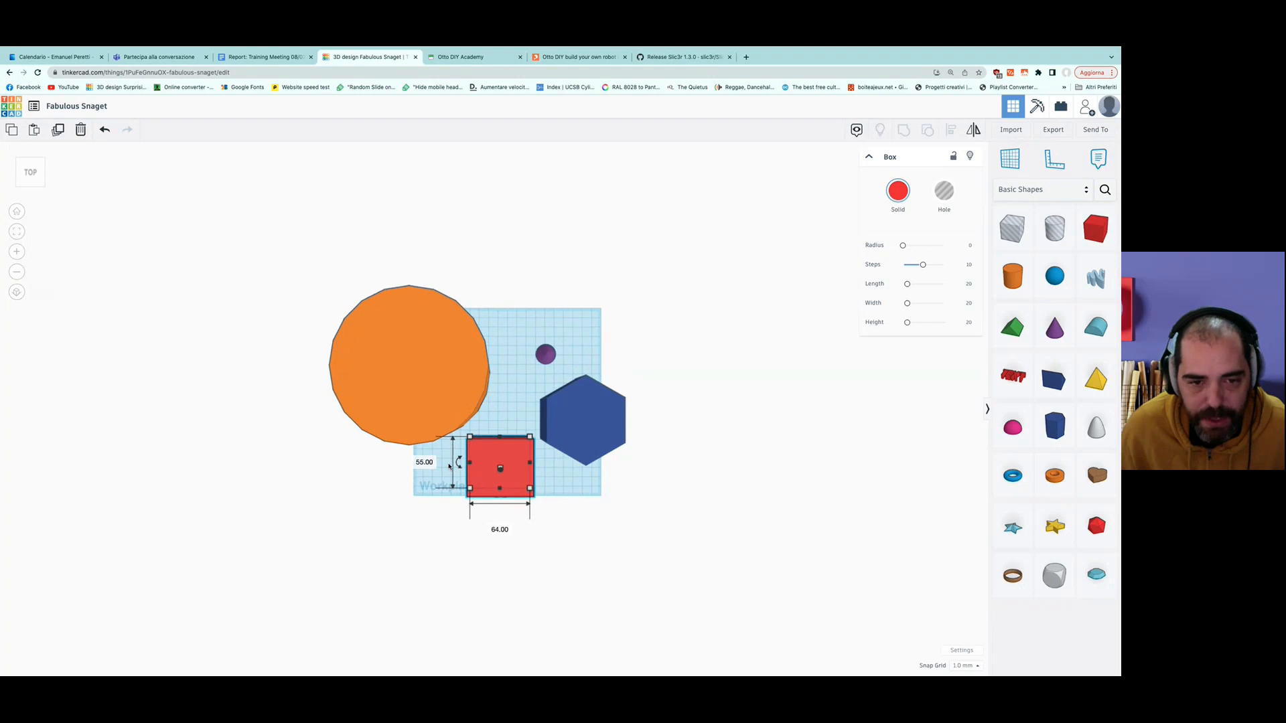
pyautogui.scroll(2, 449, 467)
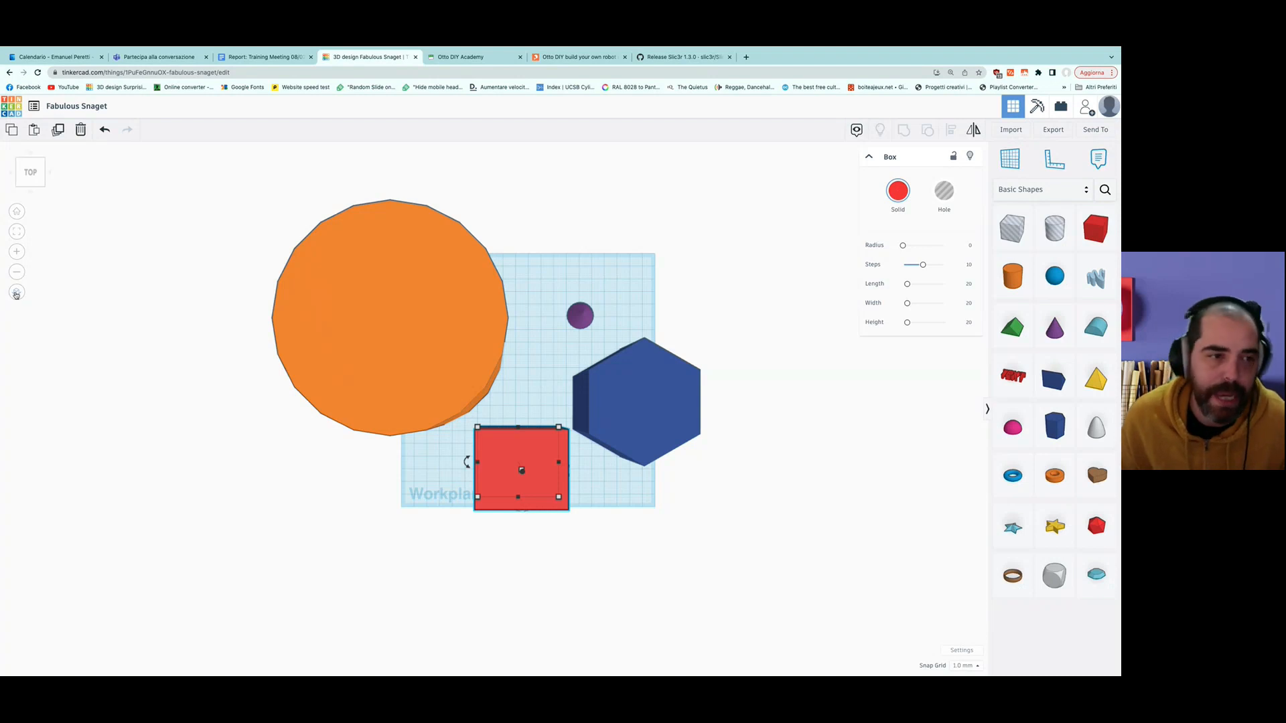
pyautogui.moveTo(419, 556); pyautogui.dragTo(425, 384, button='right')
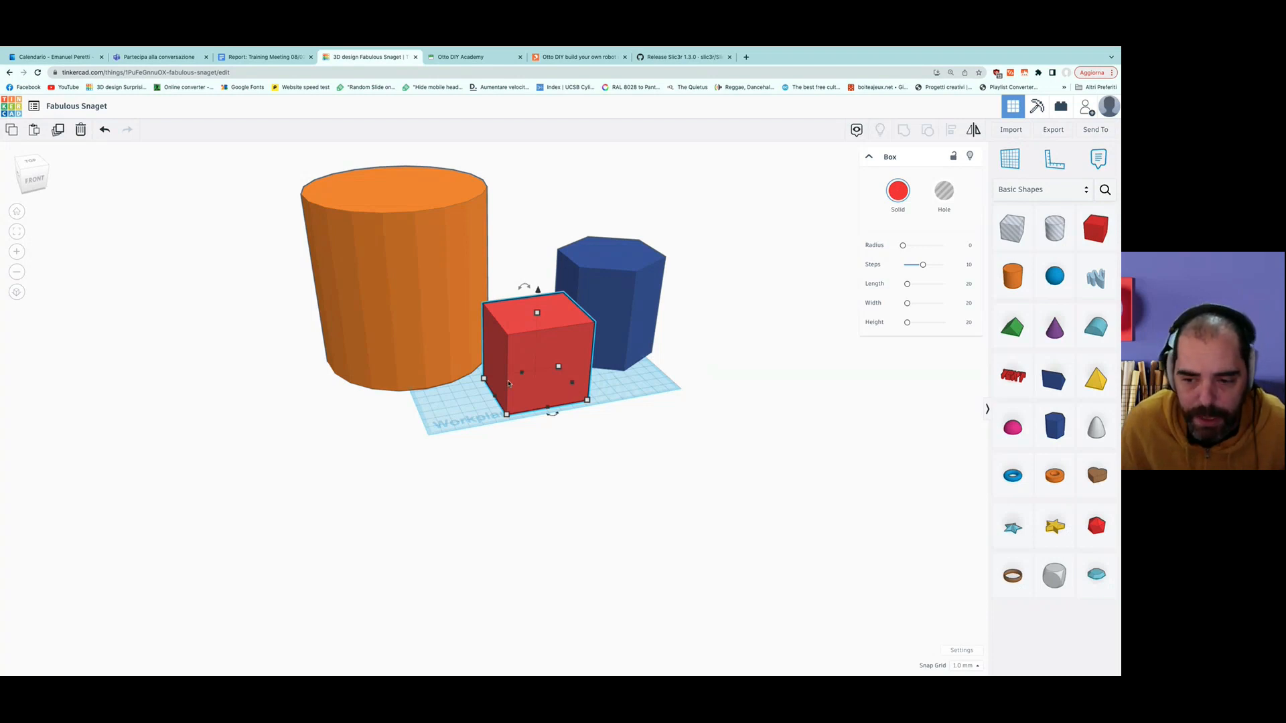
pyautogui.moveTo(477, 408)
pyautogui.mouseDown(button='right')
pyautogui.moveTo(504, 414)
pyautogui.moveTo(477, 406)
pyautogui.mouseUp(button='right')
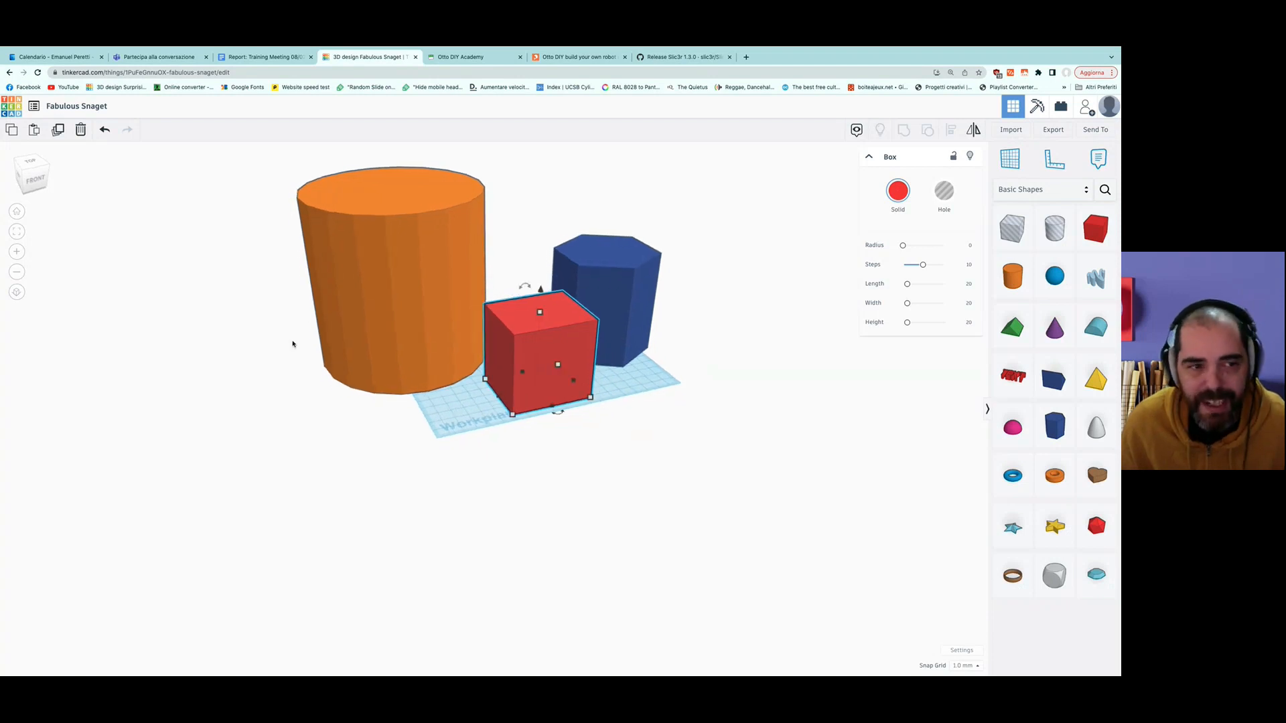
# Compare orthographic and perspective views from the front angle, and return to a view from above in perspective.
pyautogui.click(15, 292)
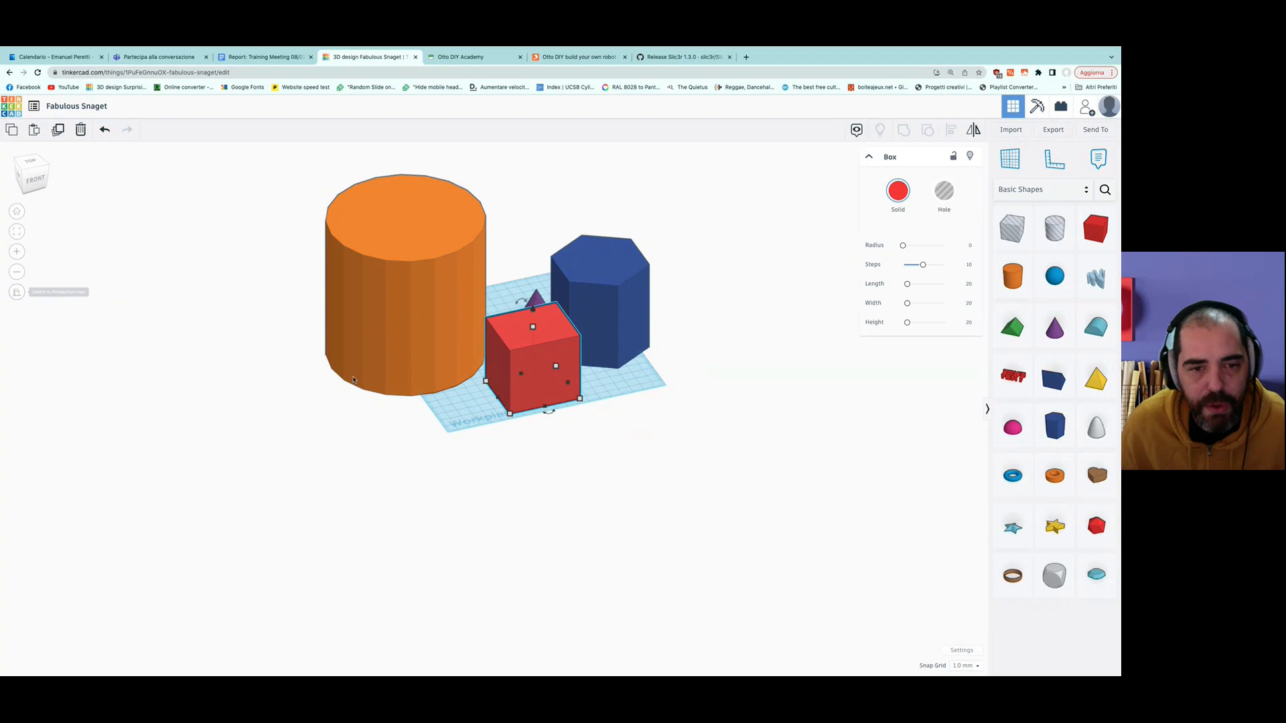
pyautogui.click(20, 295)
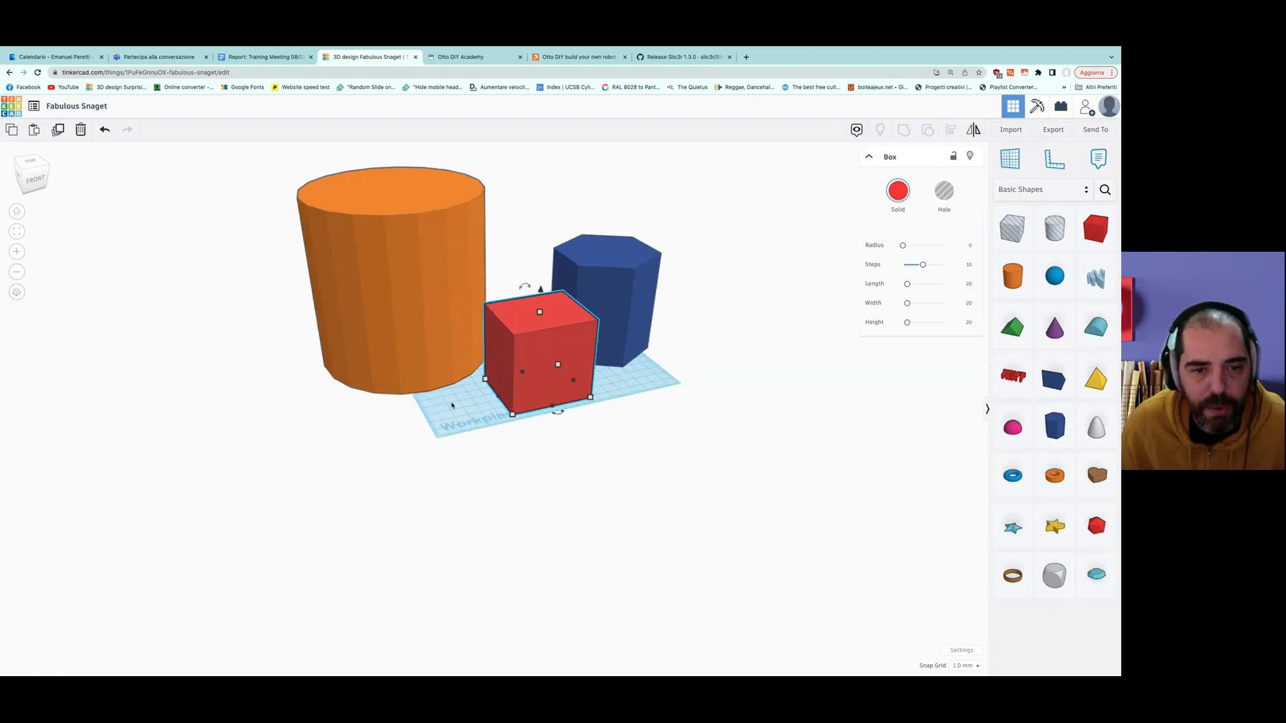
pyautogui.moveTo(539, 316)
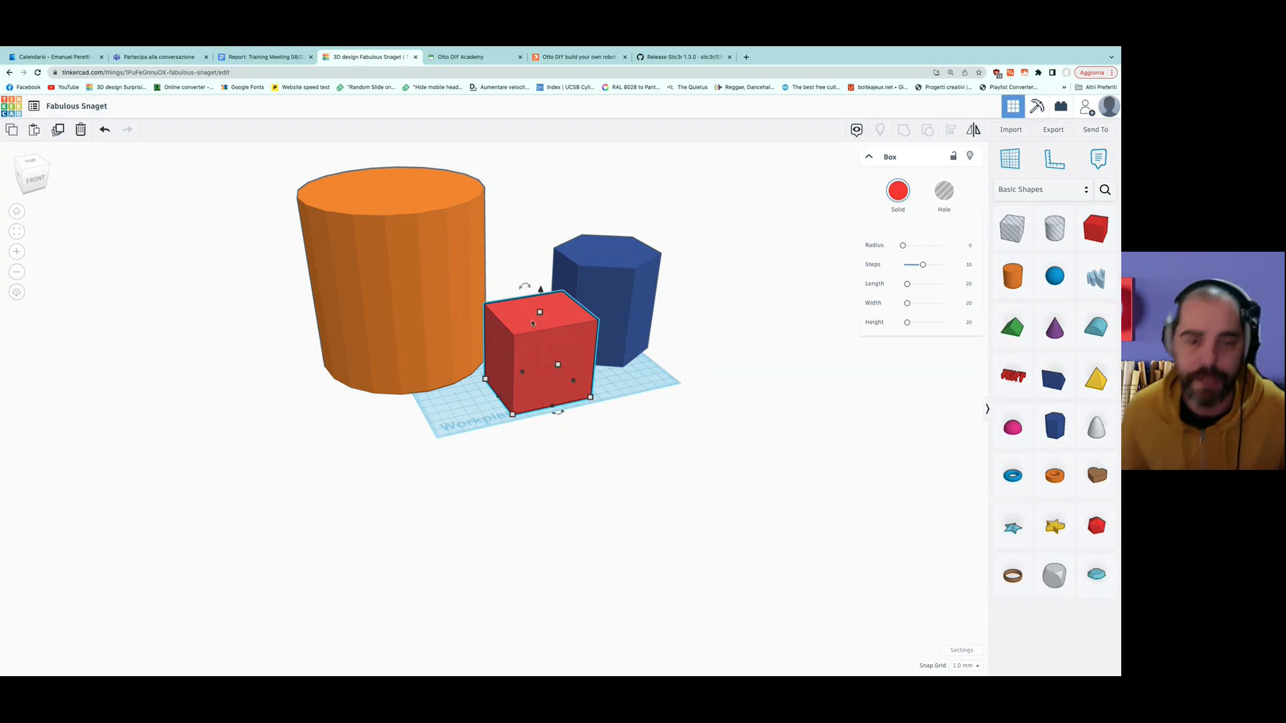
pyautogui.moveTo(631, 465); pyautogui.dragTo(558, 591, button='right')
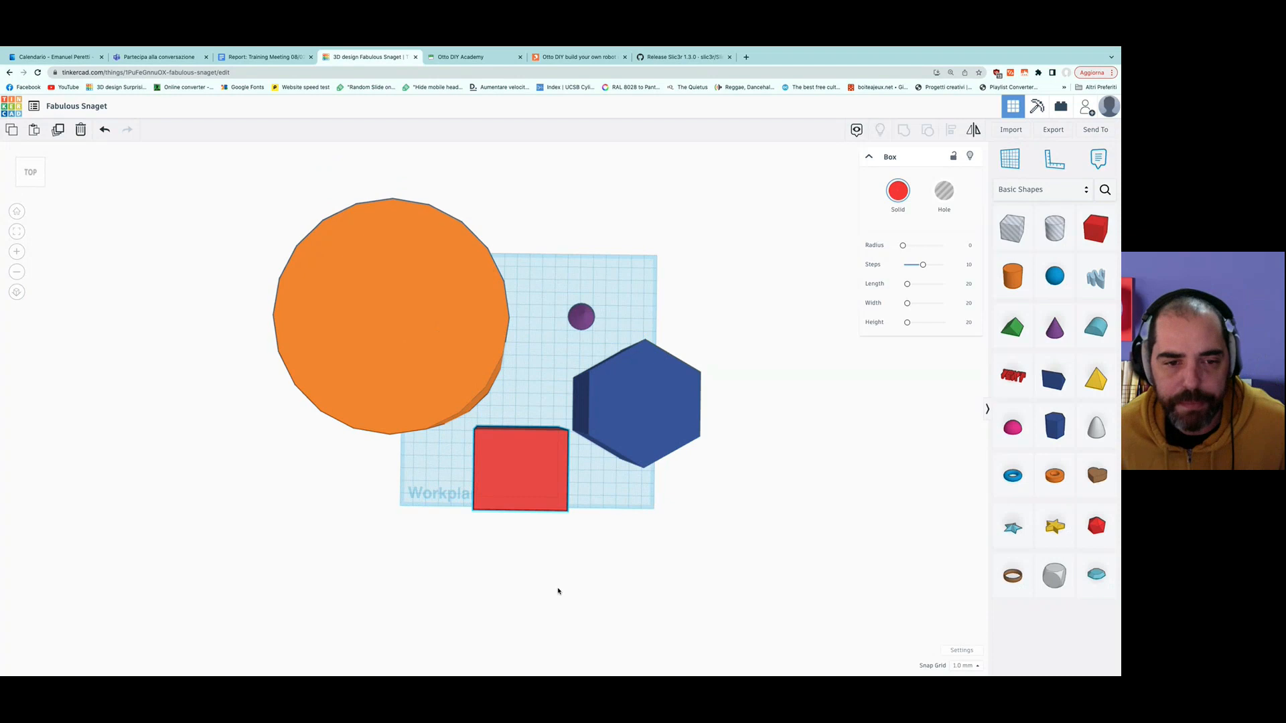
# Demonstrate selecting the cylinder, cone and blue prism together with an area selection, and clear the selection.
pyautogui.moveTo(484, 295); pyautogui.dragTo(215, 250)
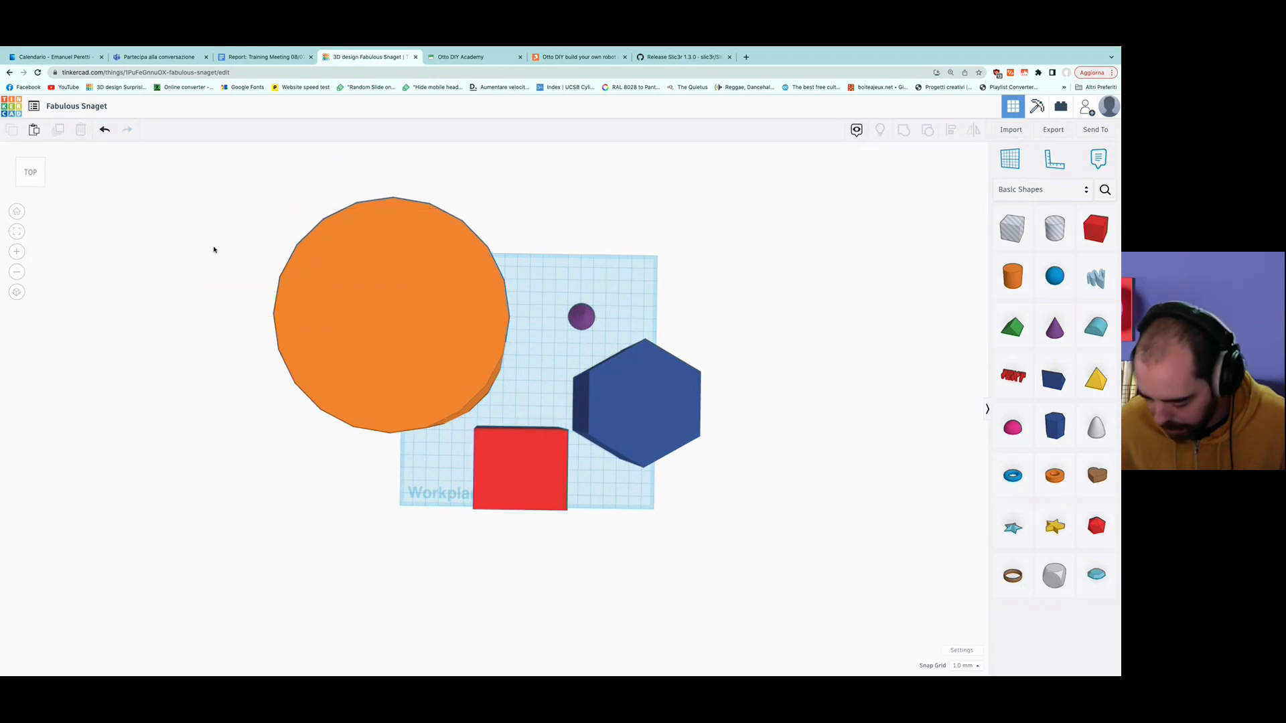
pyautogui.moveTo(272, 192); pyautogui.dragTo(699, 398)
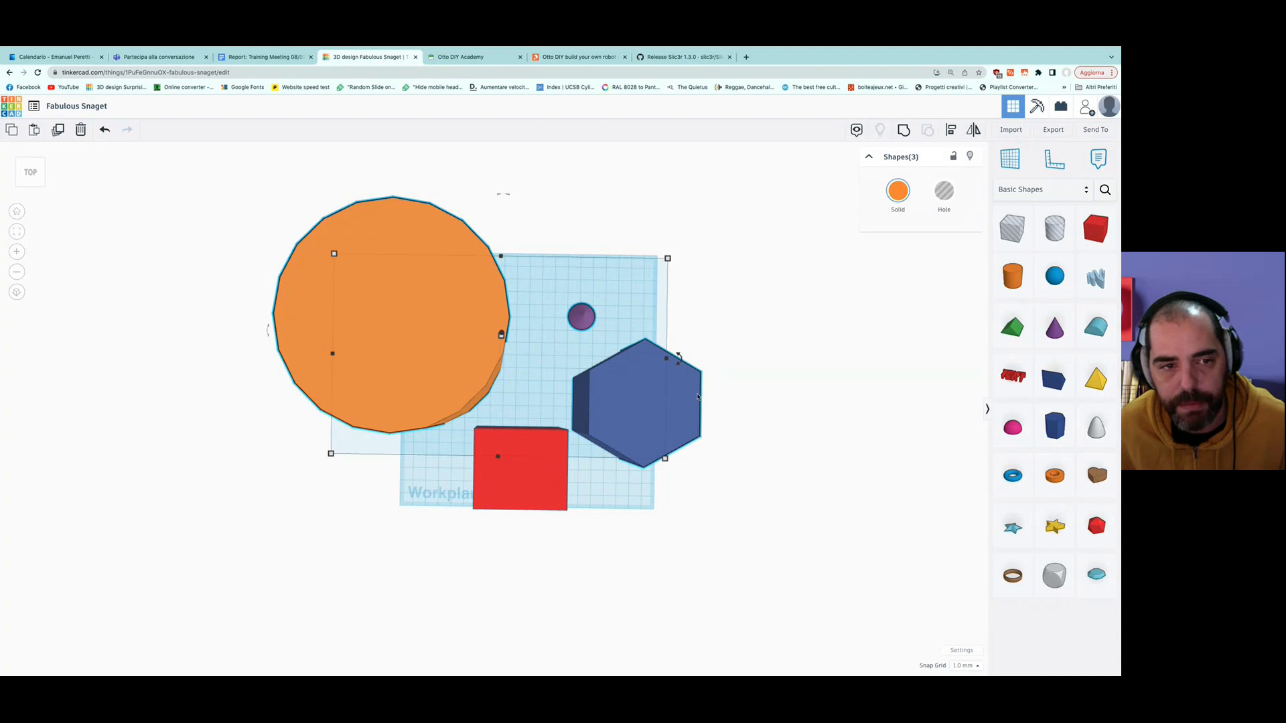
pyautogui.click(267, 198)
pyautogui.moveTo(270, 214); pyautogui.dragTo(693, 380)
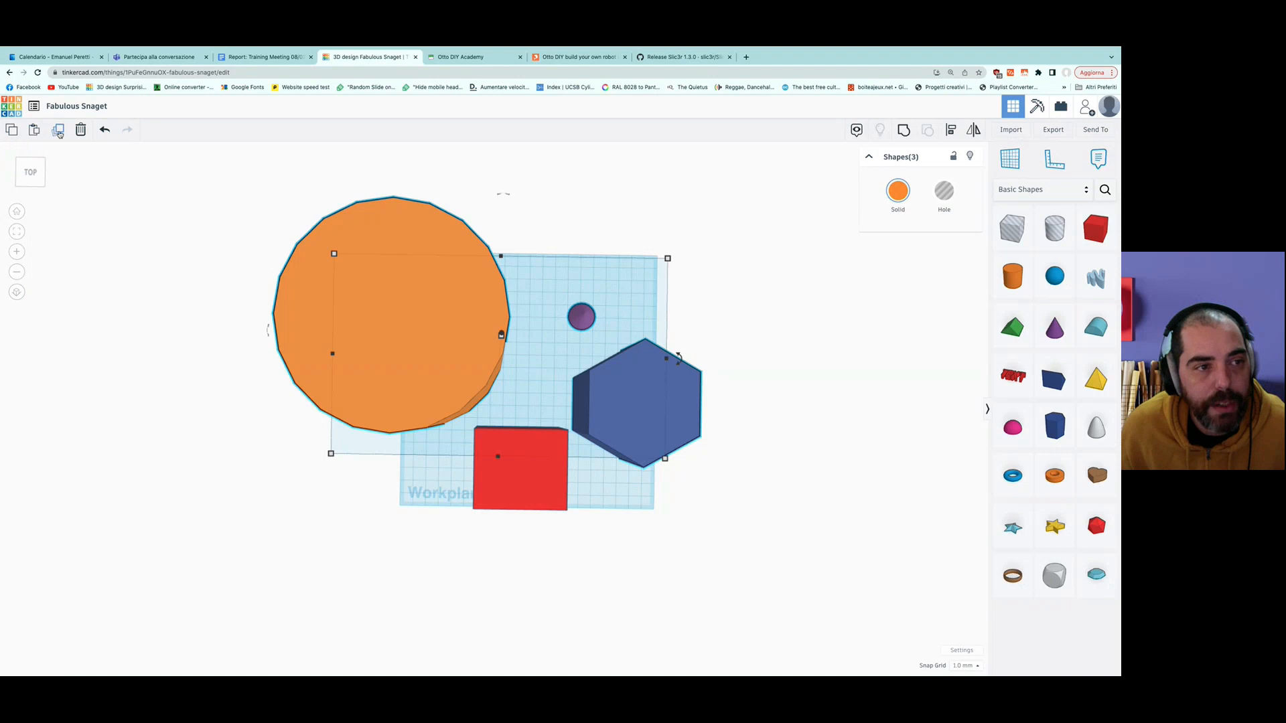
pyautogui.click(218, 222)
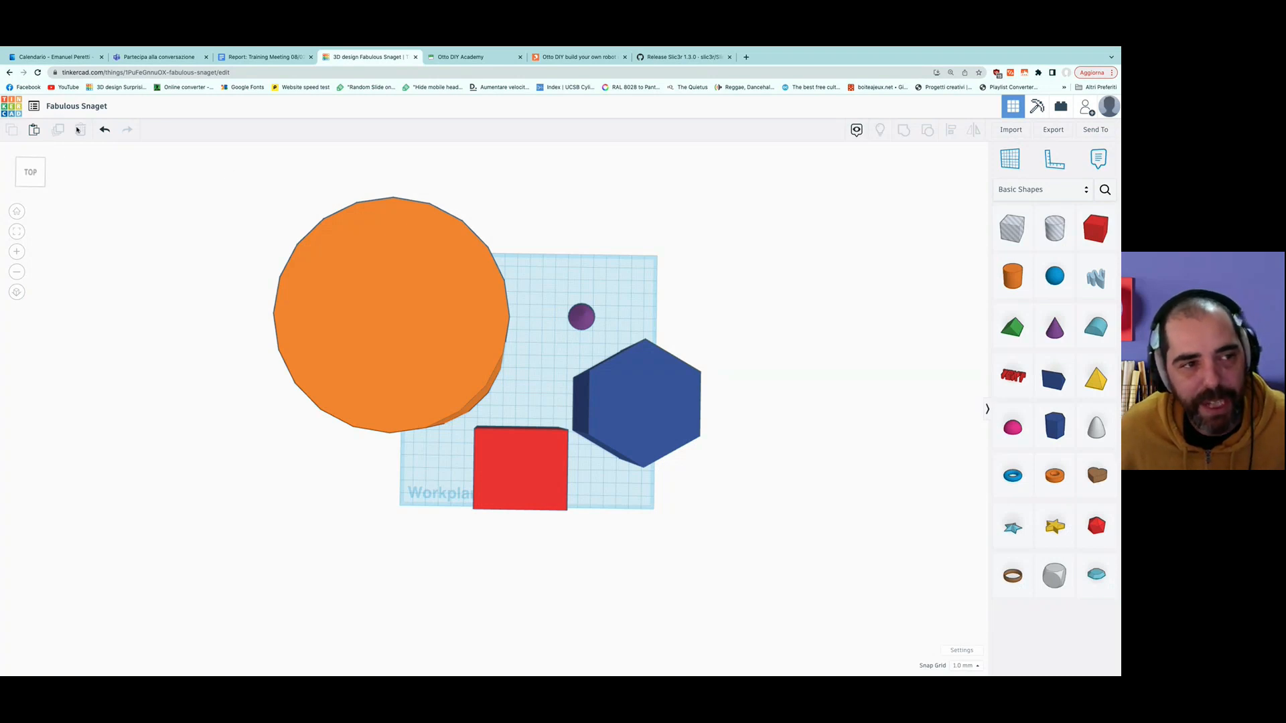
# Copy the orange cylinder, purple cone and blue prism together, and delete the originals from the workplane.
pyautogui.moveTo(274, 189); pyautogui.dragTo(676, 384)
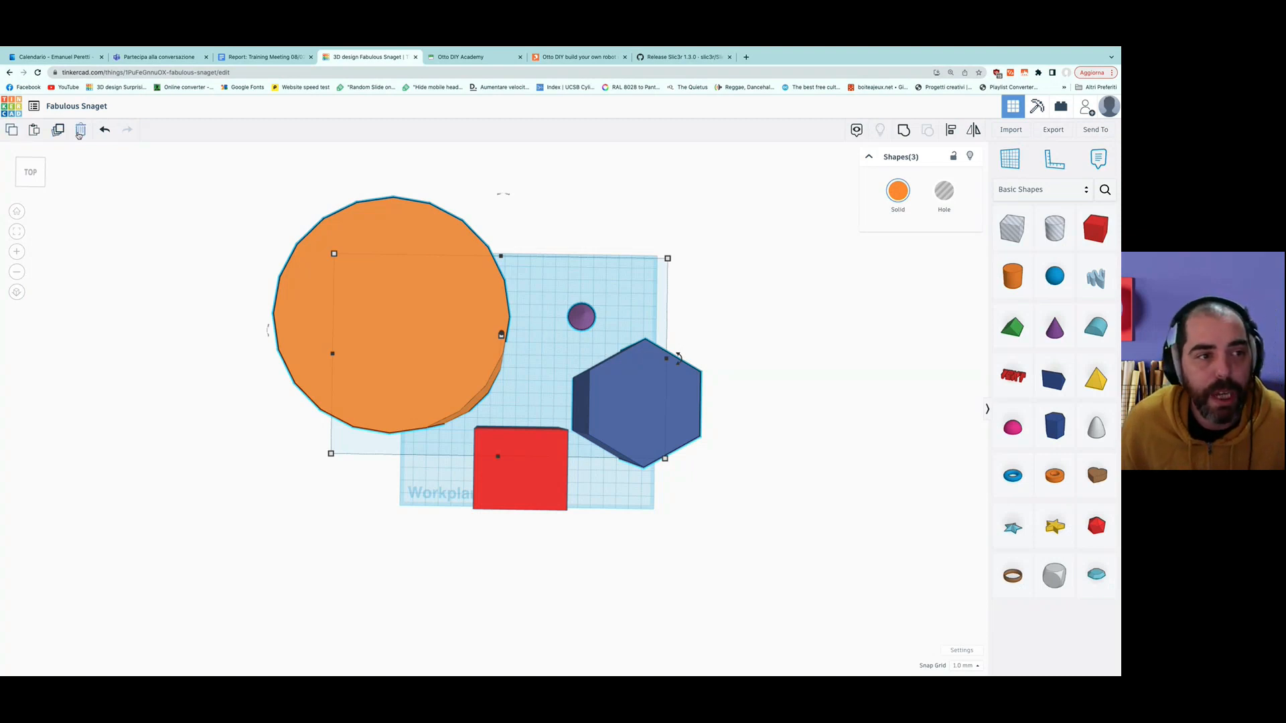
pyautogui.click(13, 132)
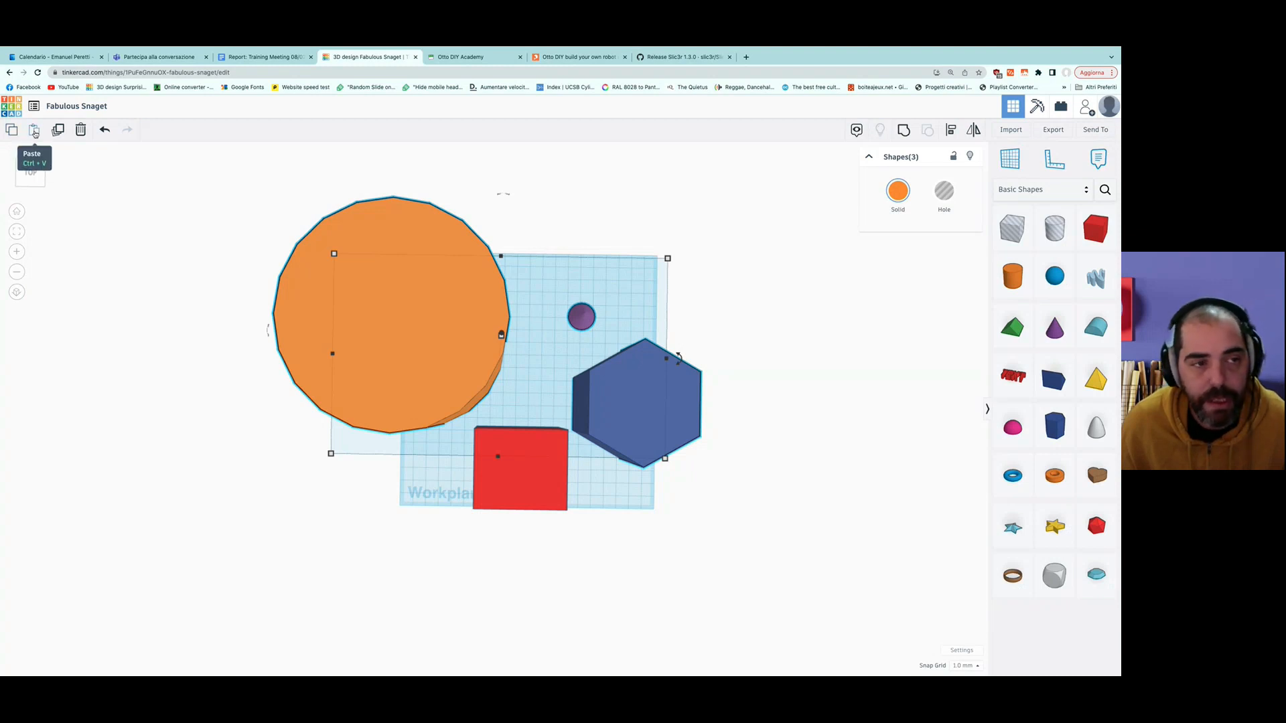
pyautogui.click(80, 134)
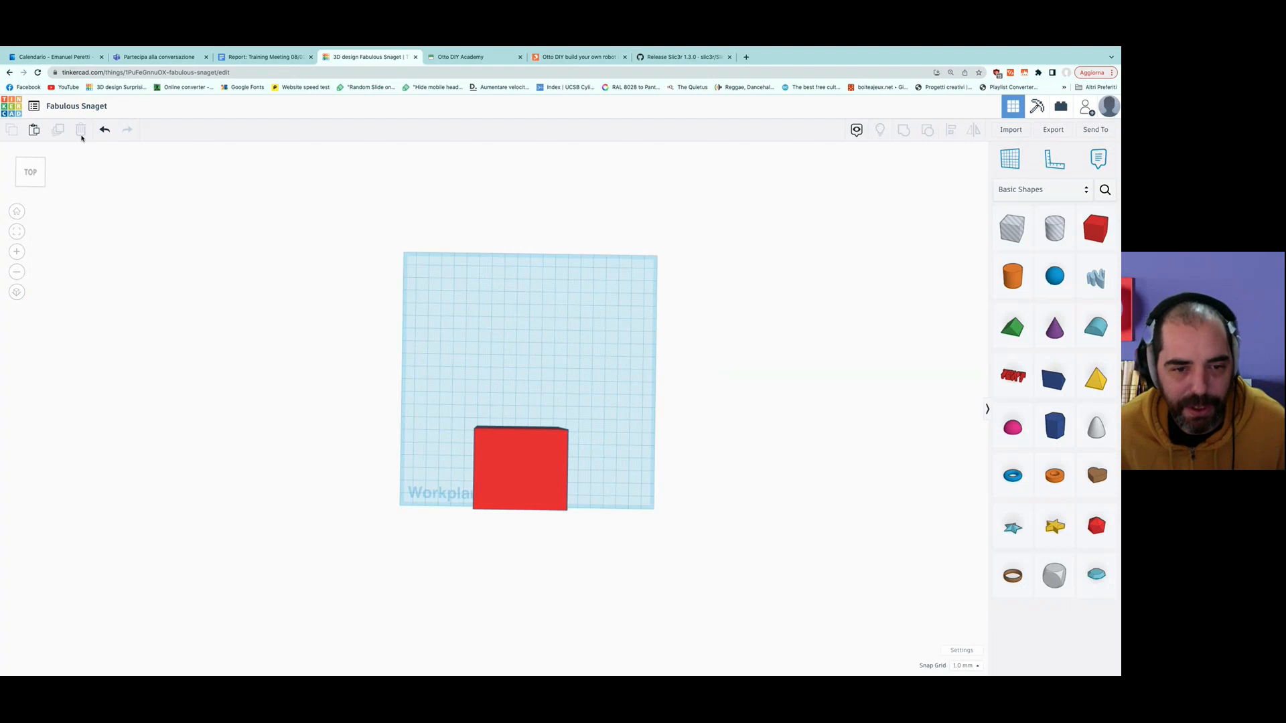
# Demonstrate undo and redo by reversing and reapplying the deletion of the three shapes twice.
pyautogui.hotkey('ctrl', 'z')
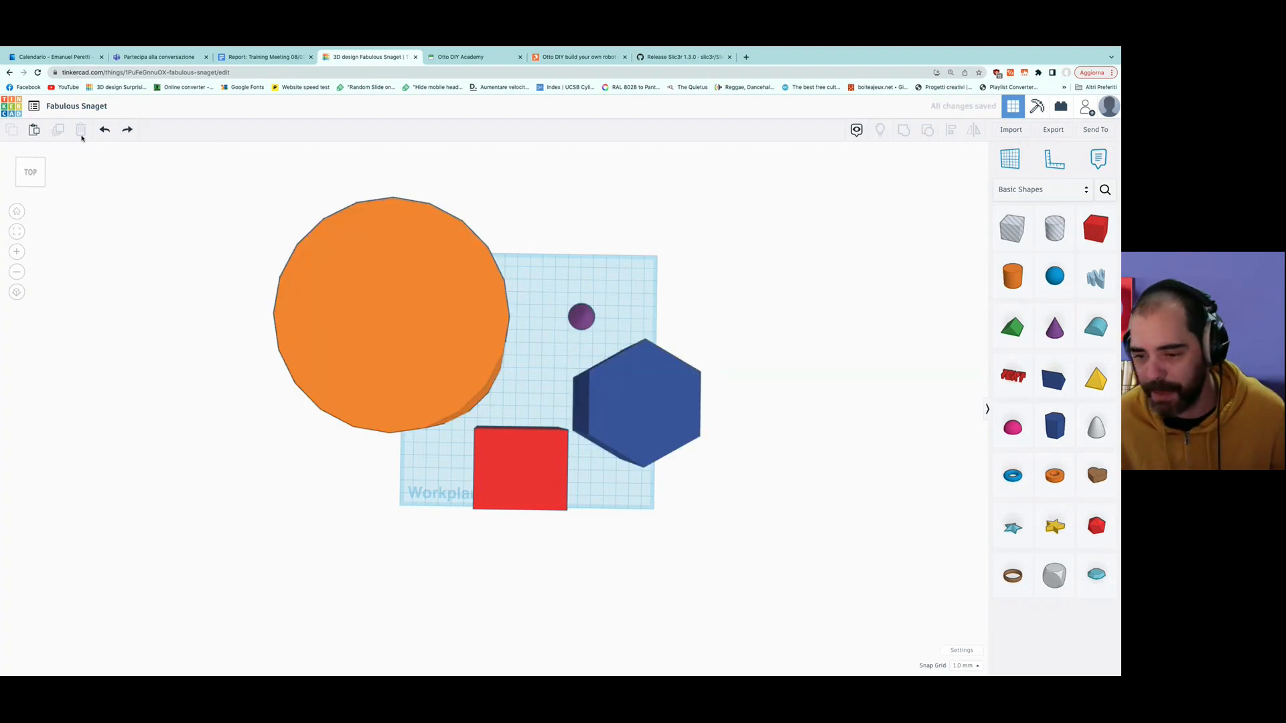
pyautogui.click(129, 132)
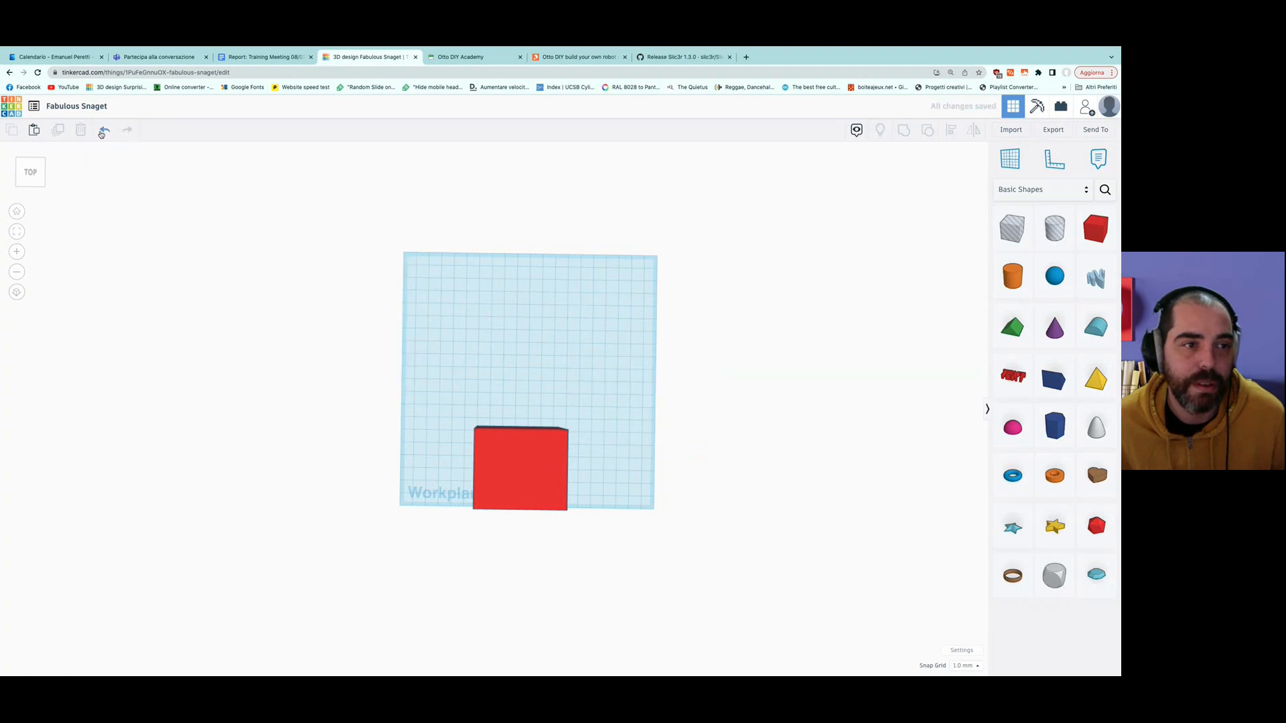
pyautogui.click(104, 132)
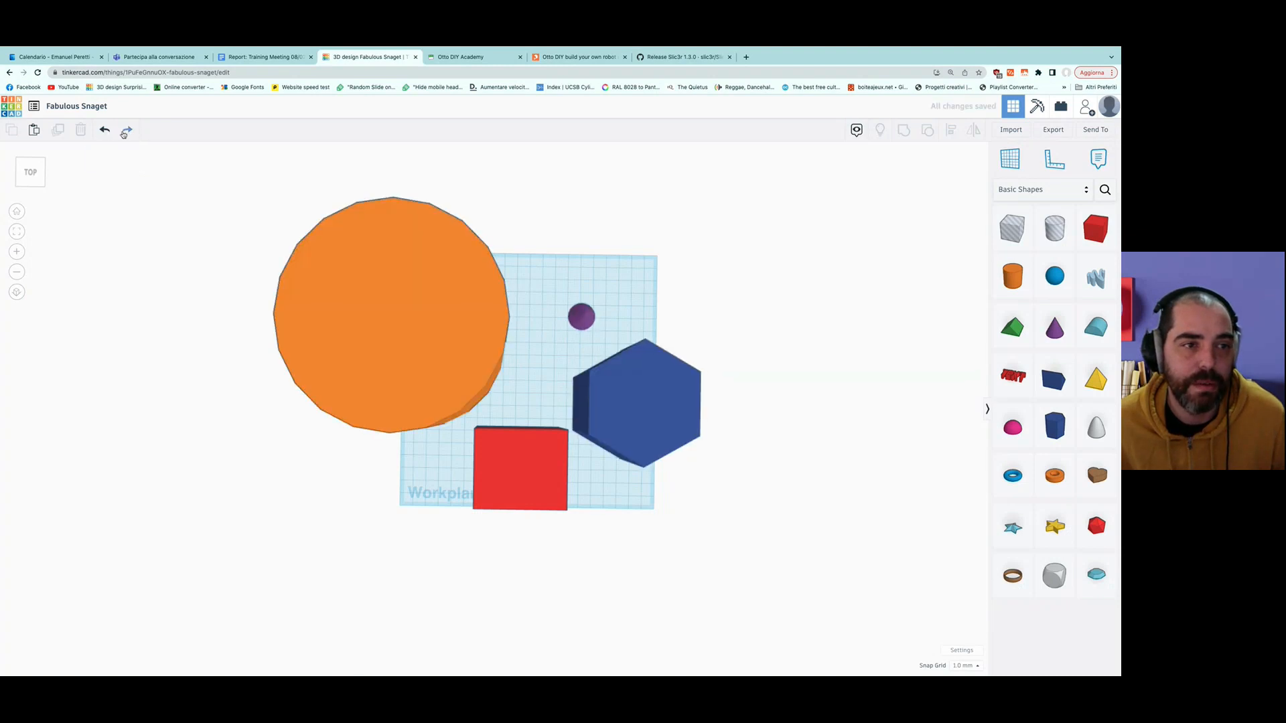
pyautogui.click(123, 133)
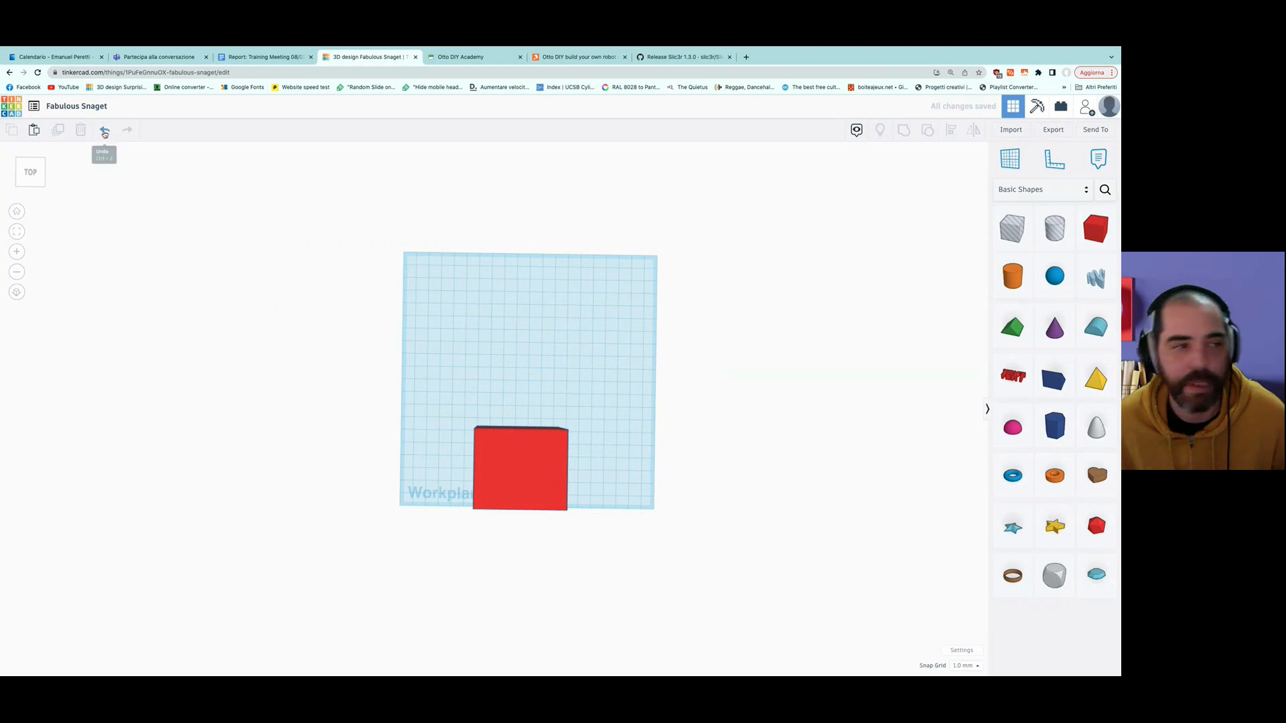
# Toggle to orthographic view and back to perspective, and return to the home view.
pyautogui.click(18, 293)
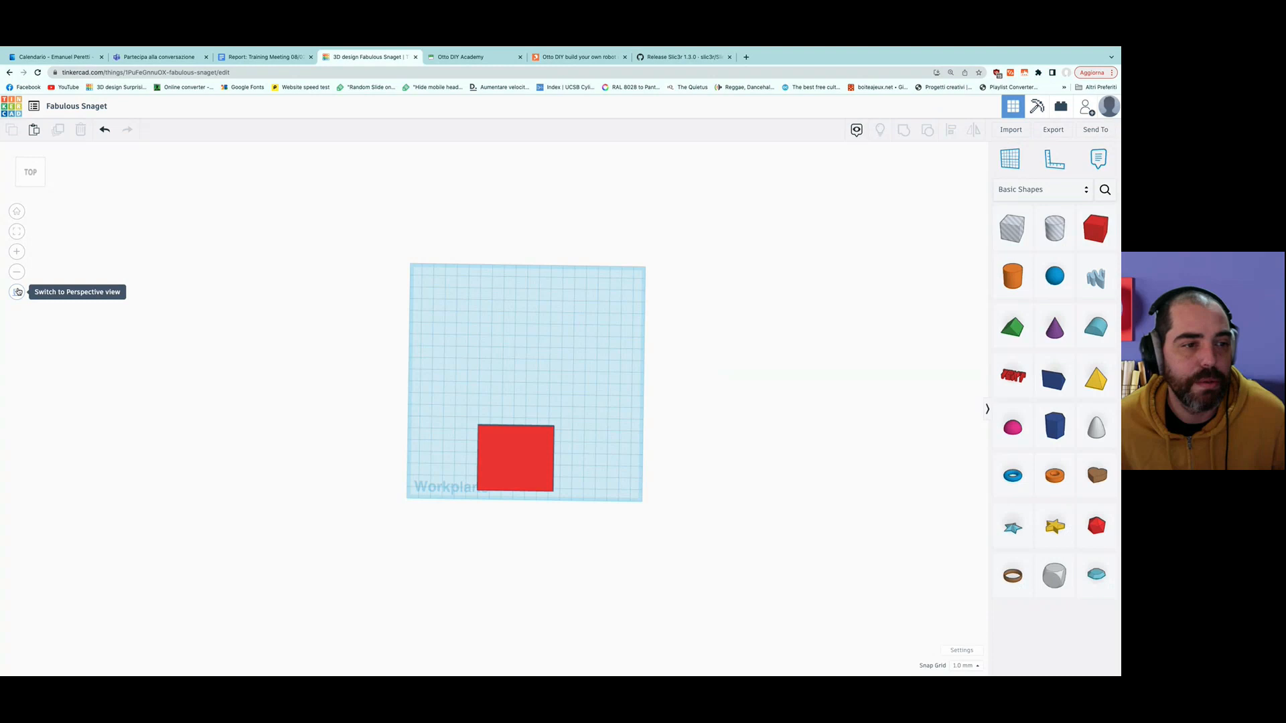
pyautogui.click(18, 292)
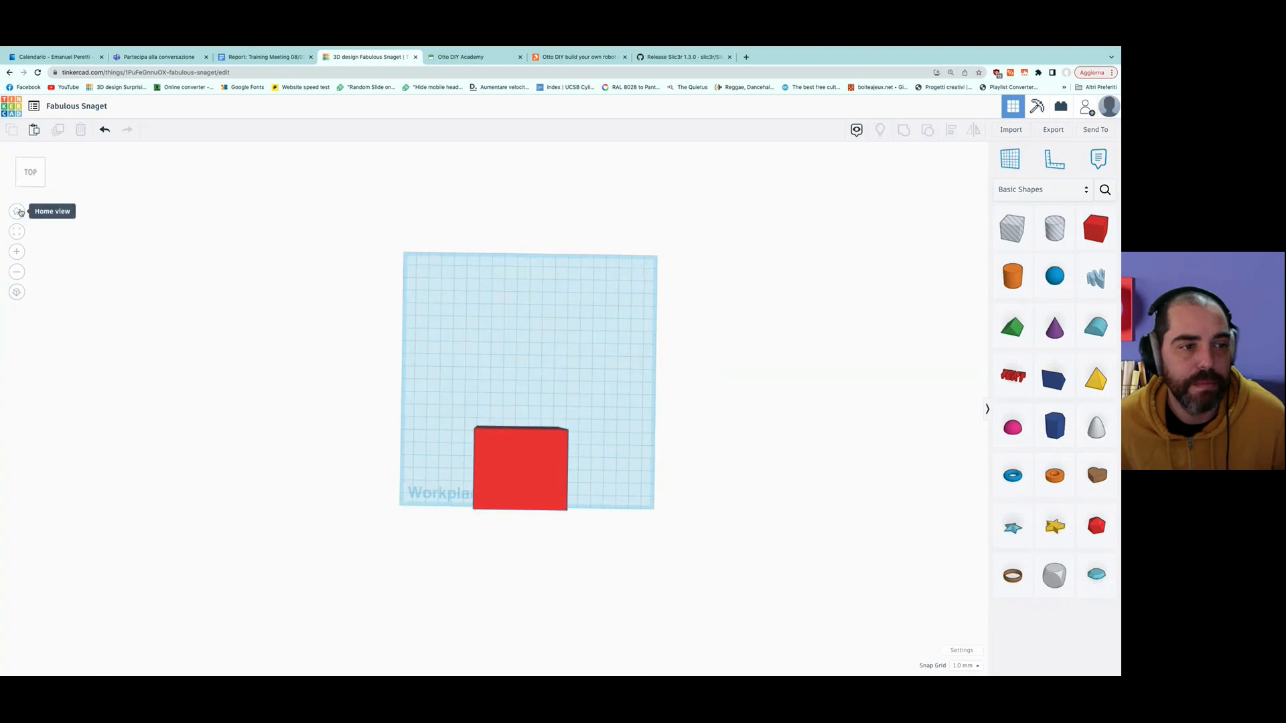
pyautogui.click(18, 212)
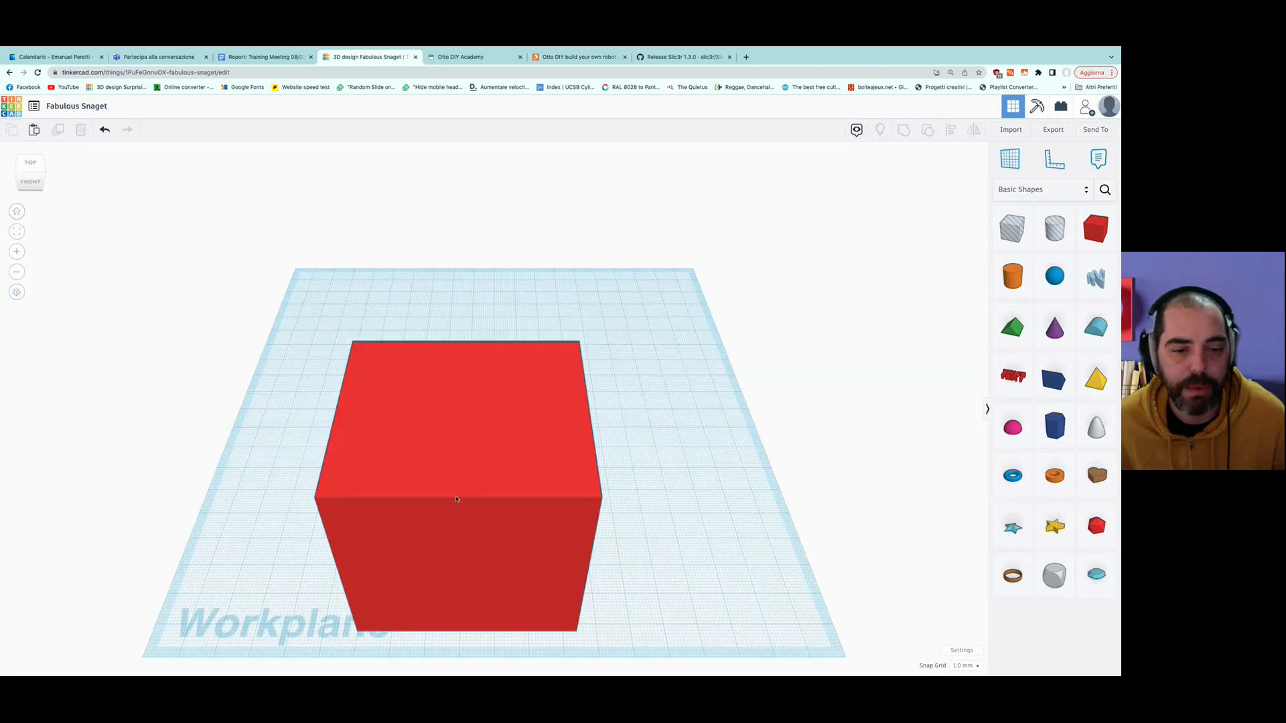
# Move the red box 59 mm towards the back of the workplane and 8 mm sideways, and leave it selected.
pyautogui.click(479, 396)
pyautogui.moveTo(479, 396); pyautogui.dragTo(495, 322)
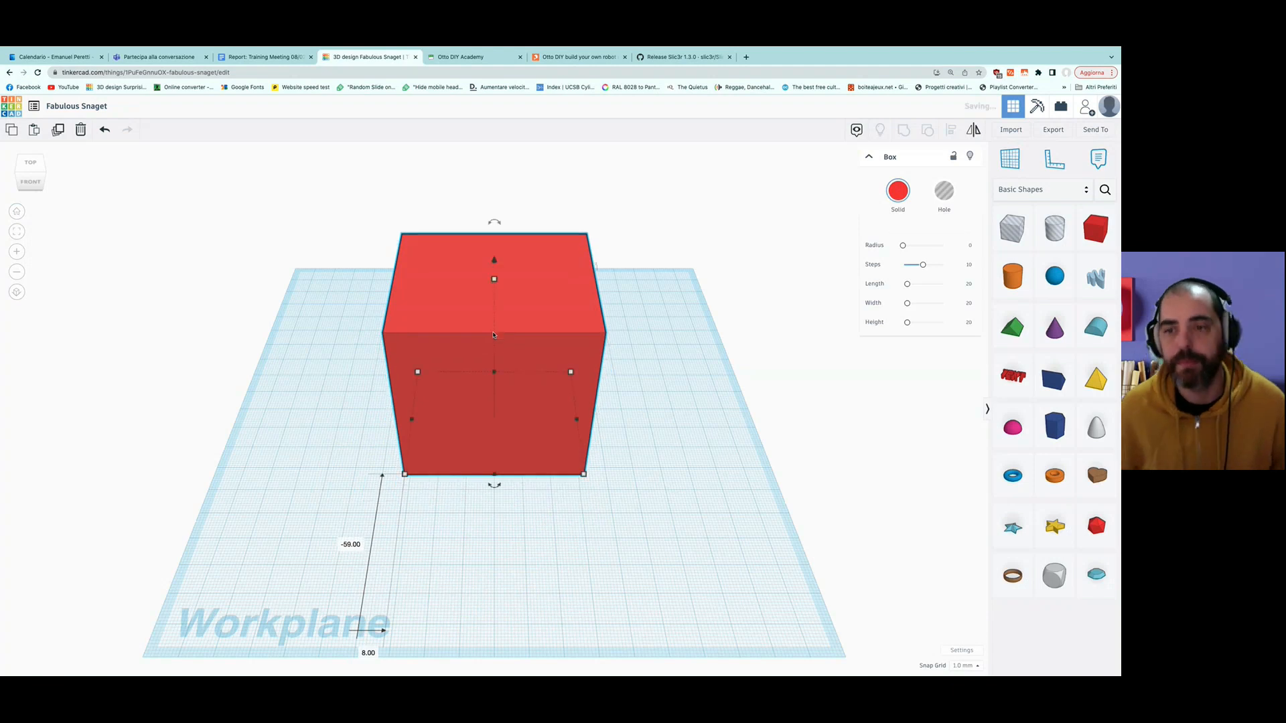
pyautogui.click(630, 489)
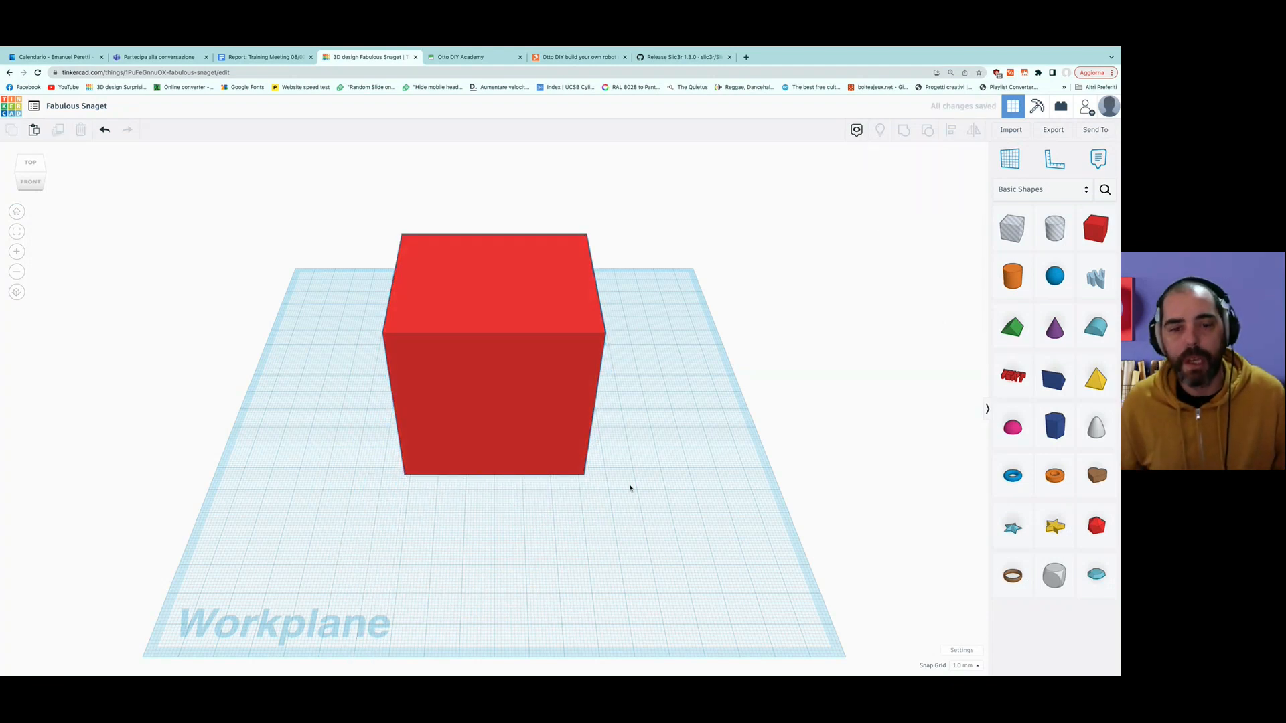
pyautogui.click(483, 339)
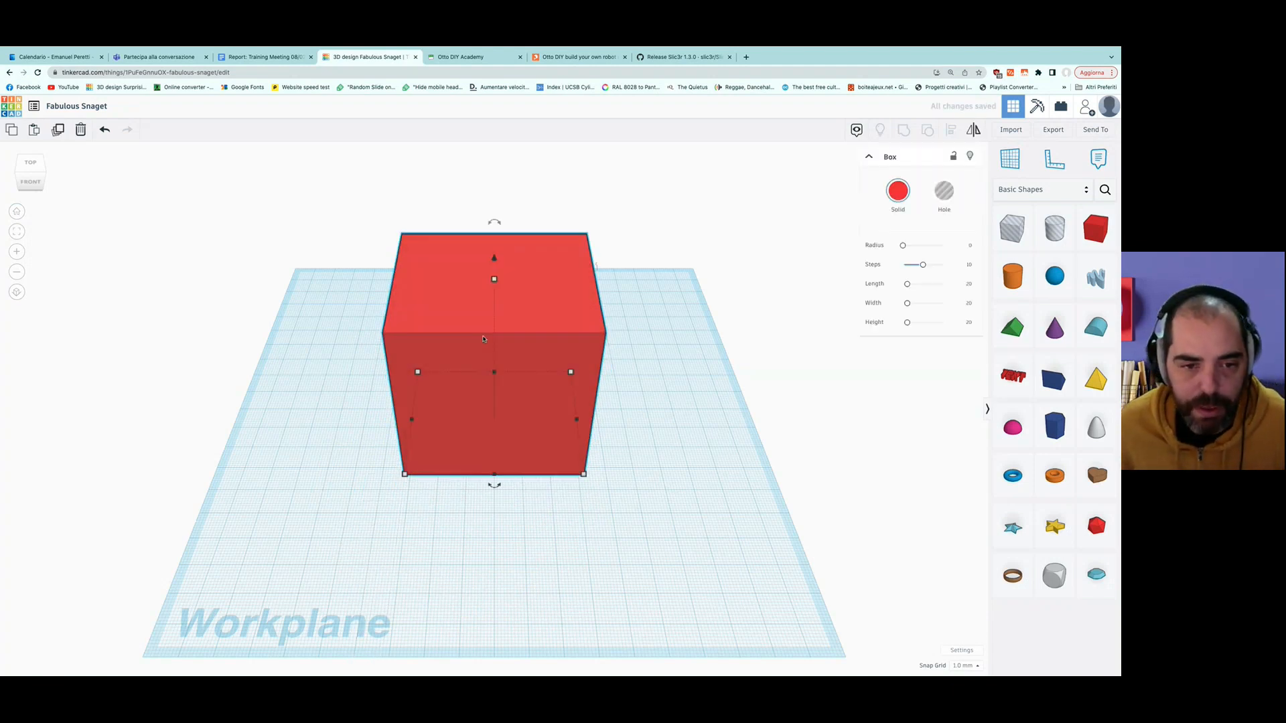
# Delete the selected red box and place a new red box near the middle of the workplane.
pyautogui.click(80, 130)
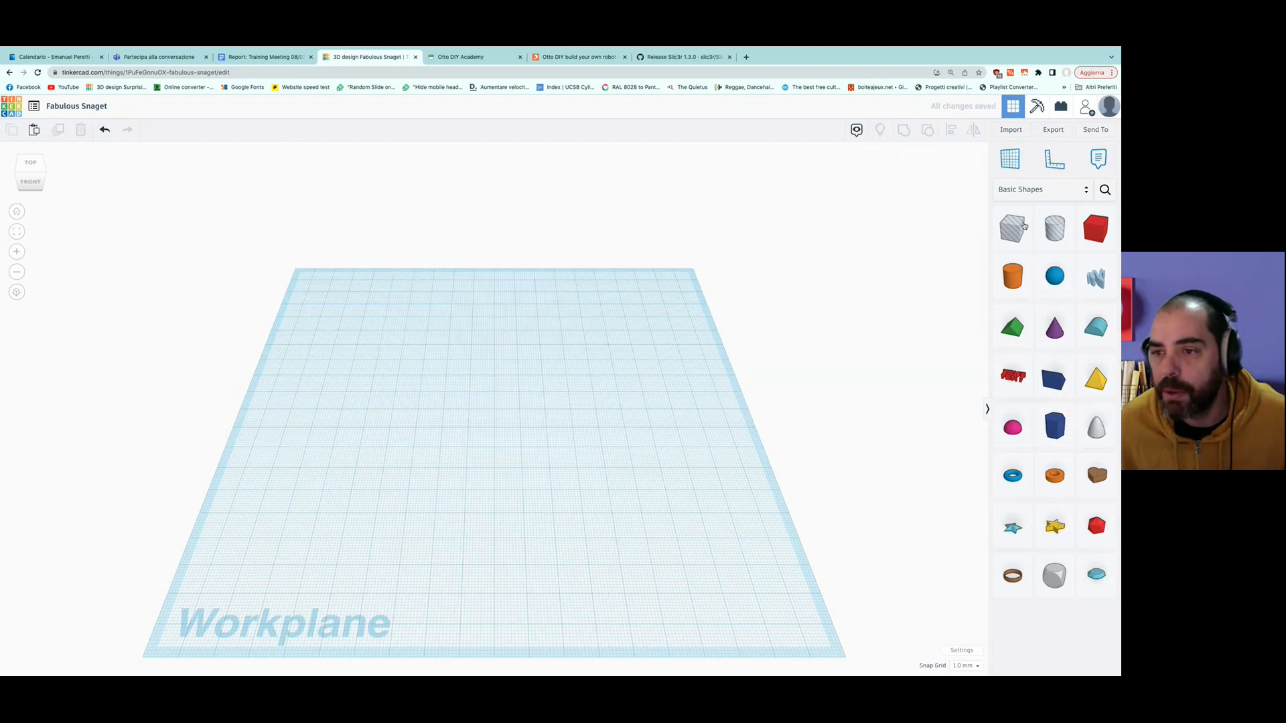
pyautogui.moveTo(1090, 240); pyautogui.dragTo(513, 434)
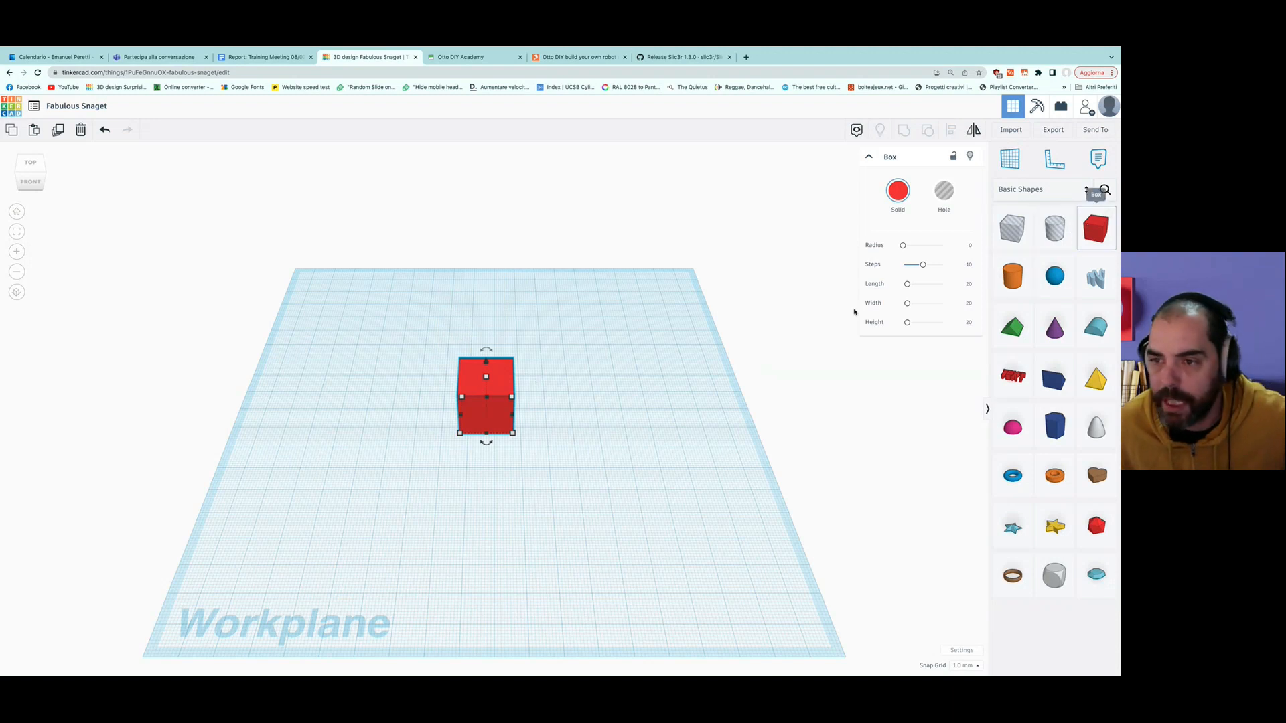
# Add two more red boxes to the workplane, and delete both together using an area selection.
pyautogui.moveTo(827, 294); pyautogui.dragTo(583, 324)
pyautogui.moveTo(1110, 231); pyautogui.dragTo(676, 398)
pyautogui.moveTo(531, 273); pyautogui.dragTo(722, 440)
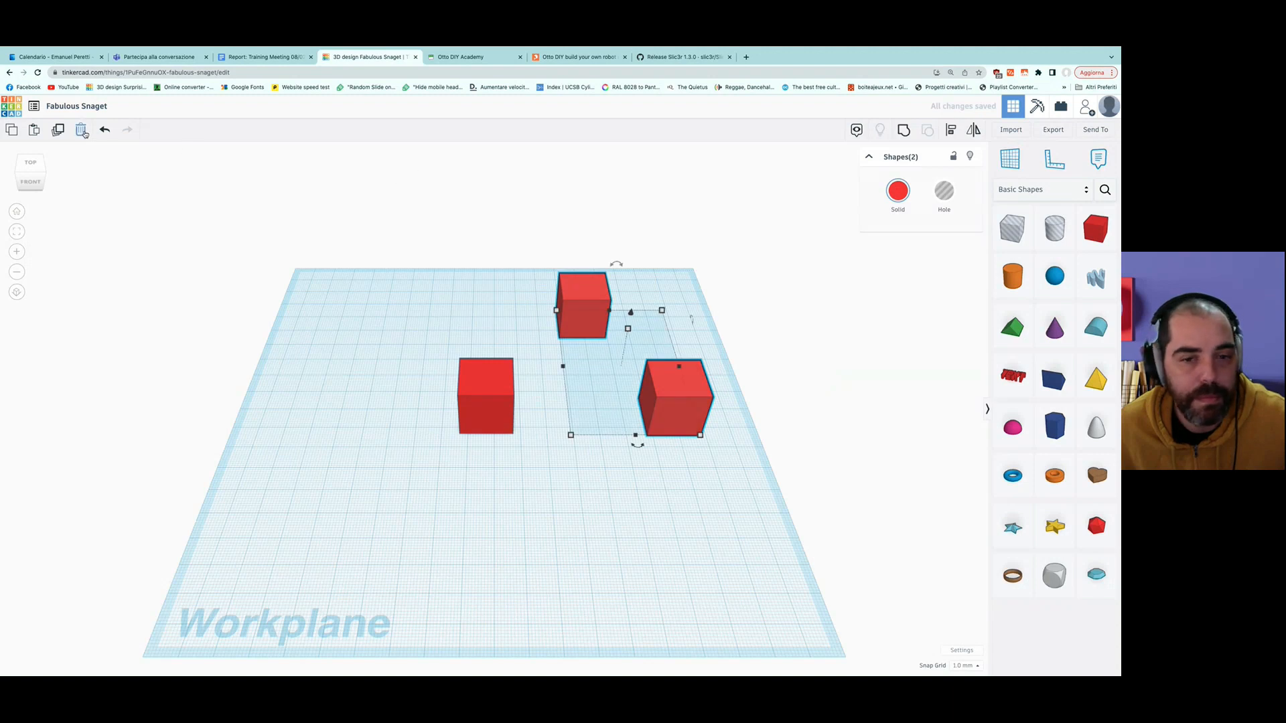
pyautogui.press('Delete')
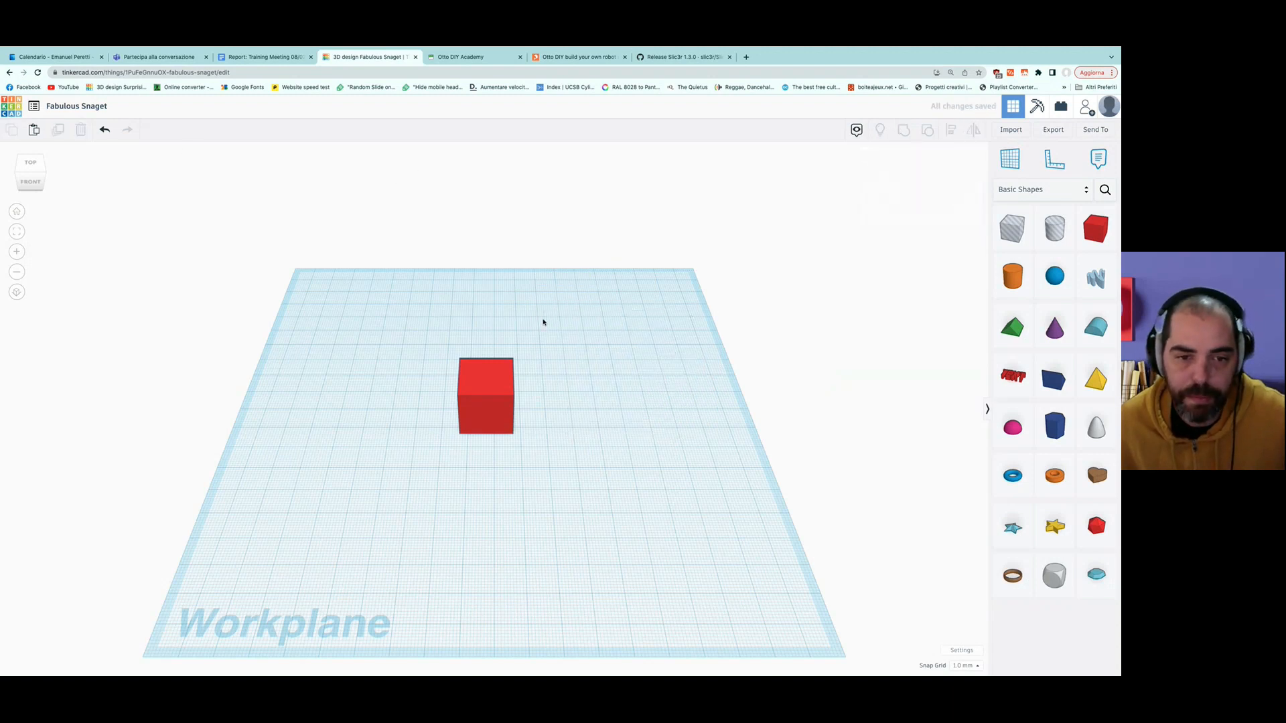
# Select the remaining red box and examine its rotation, height, side and corner handles up close.
pyautogui.click(484, 392)
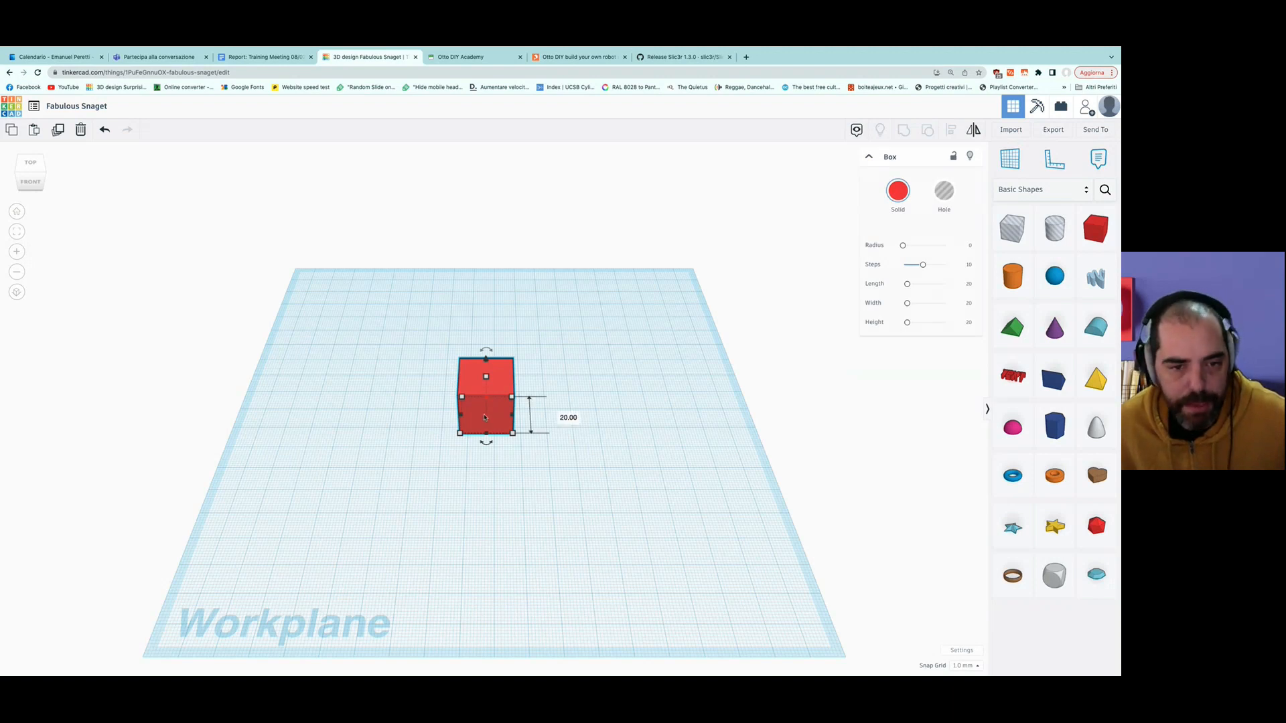
pyautogui.scroll(5, 479, 455)
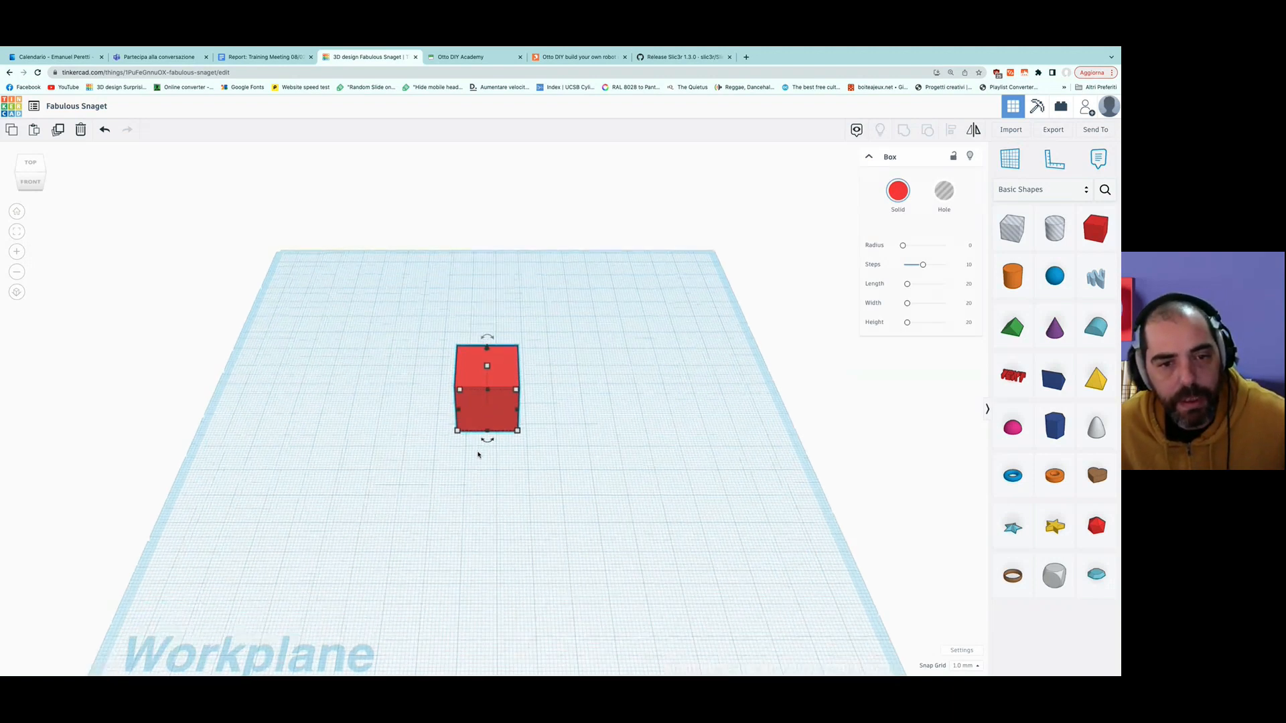
pyautogui.scroll(3, 477, 455)
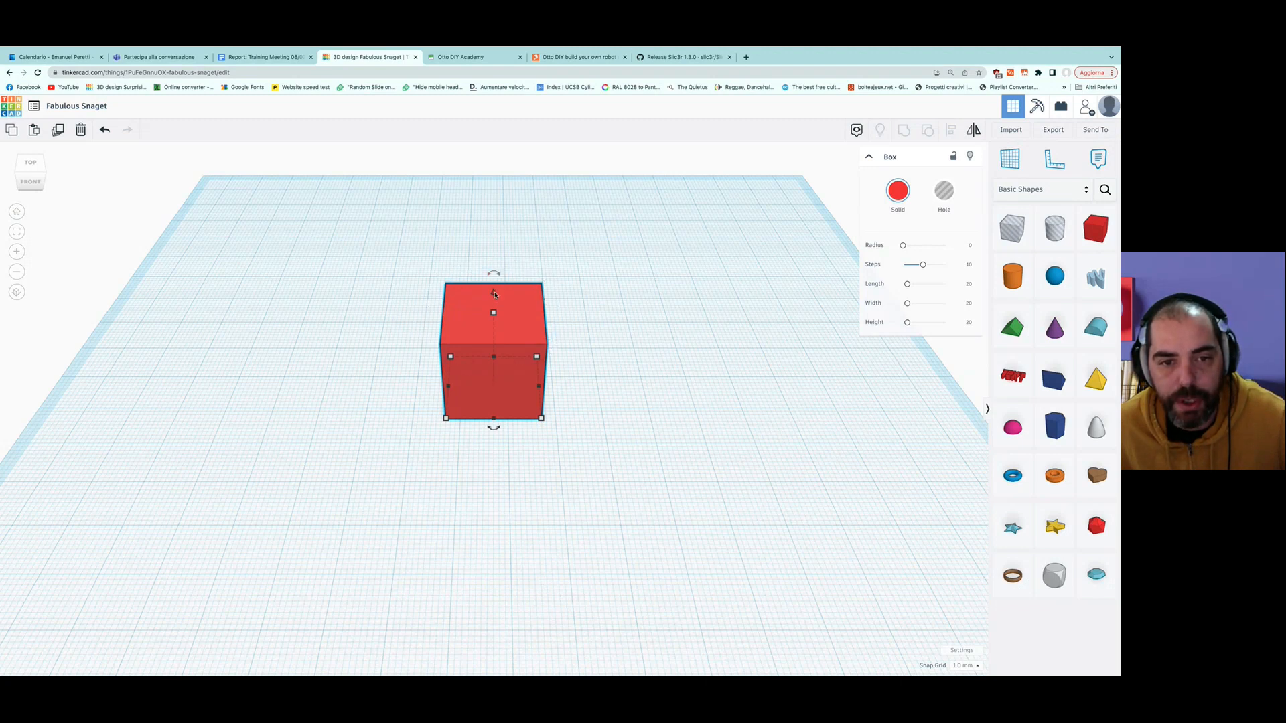
pyautogui.moveTo(496, 275)
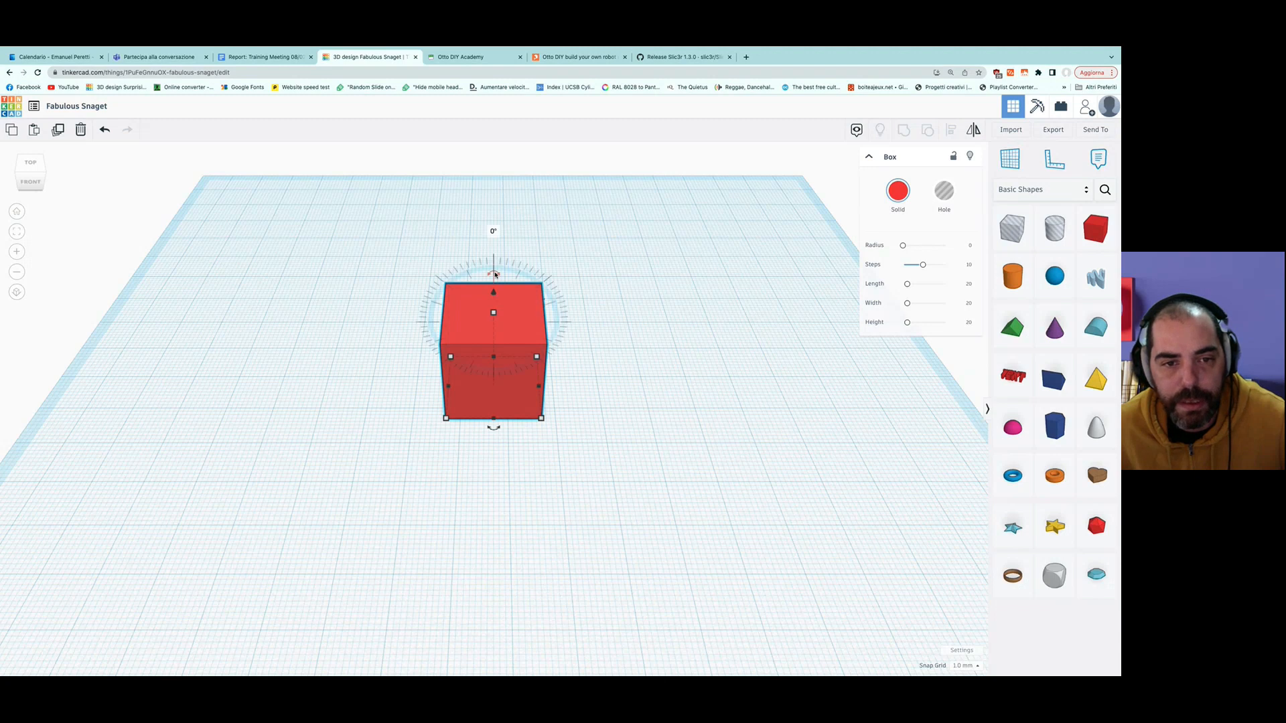
pyautogui.moveTo(495, 313)
pyautogui.moveTo(447, 391)
pyautogui.moveTo(447, 420)
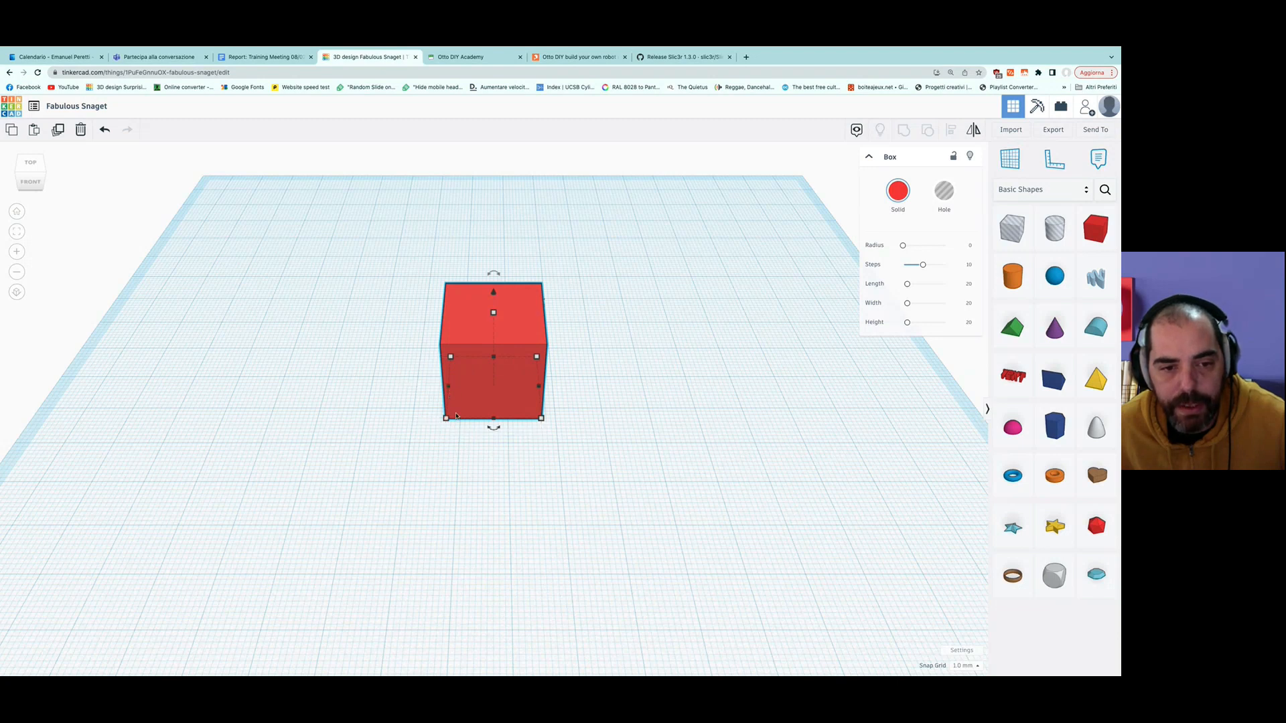
pyautogui.scroll(5, 456, 416)
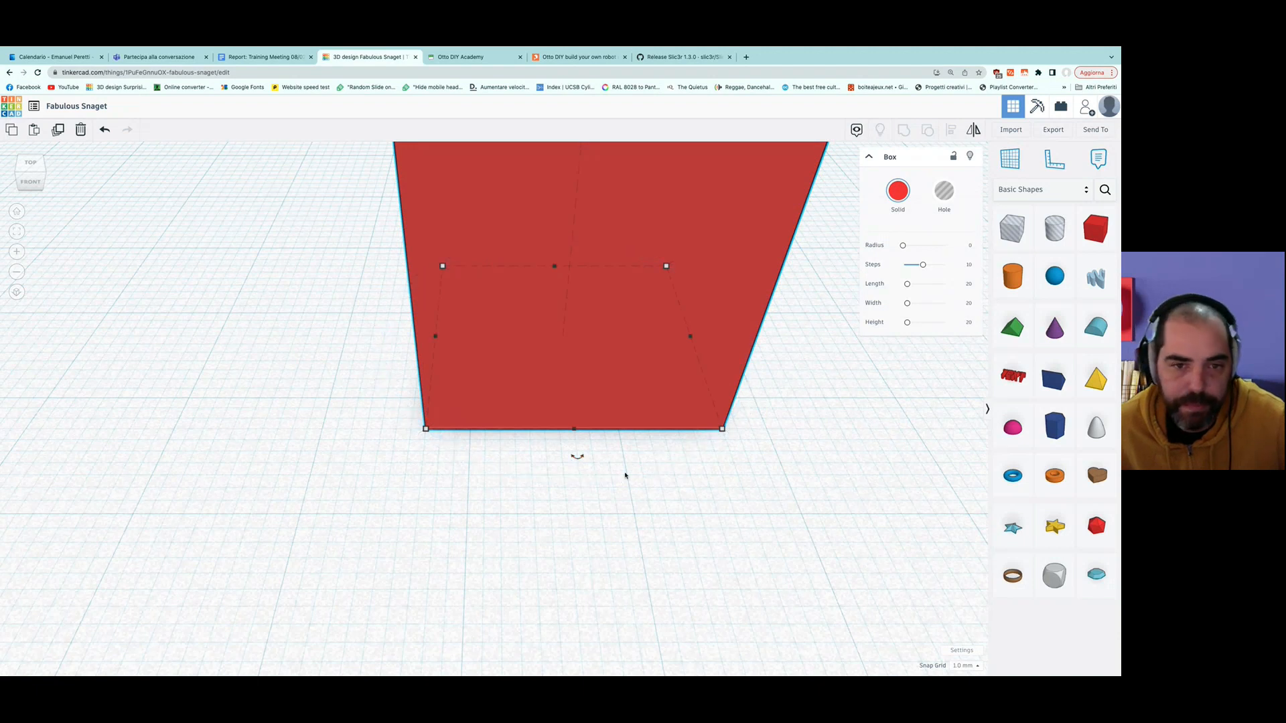
pyautogui.scroll(-5, 625, 476)
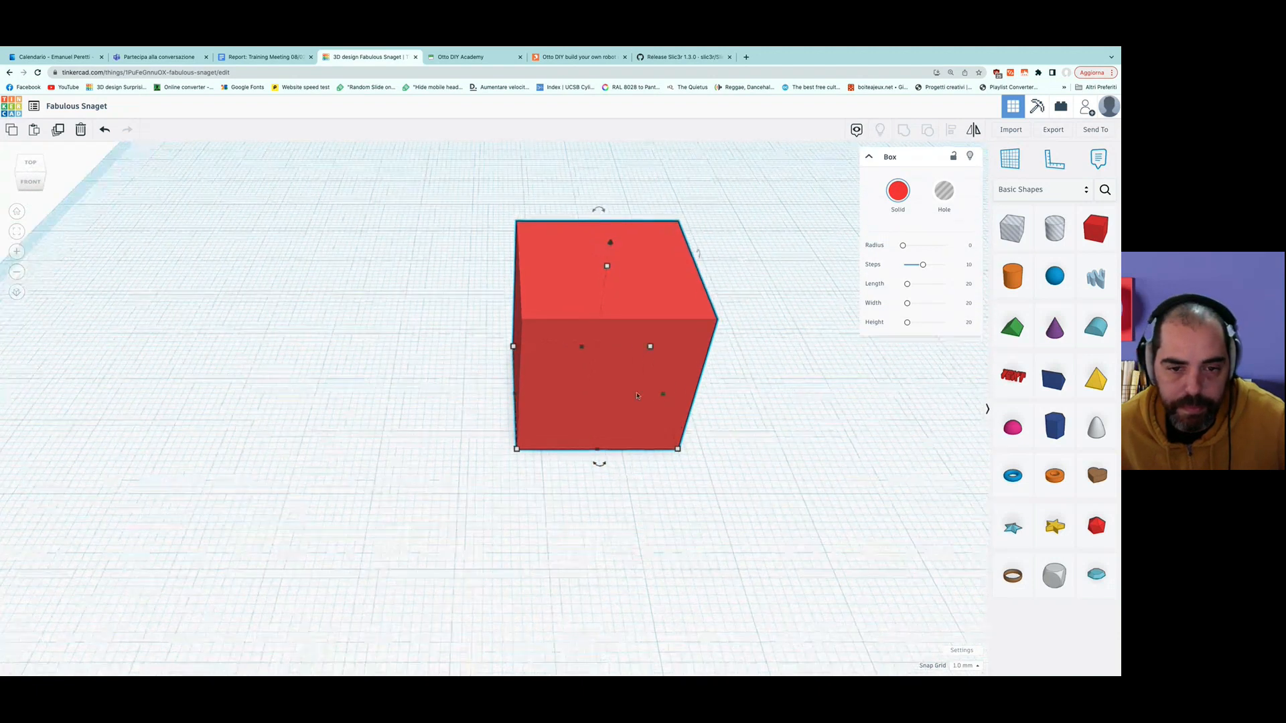
# Widen the red box to 100 mm and shift it sideways on the workplane, and undo both changes.
pyautogui.moveTo(517, 450)
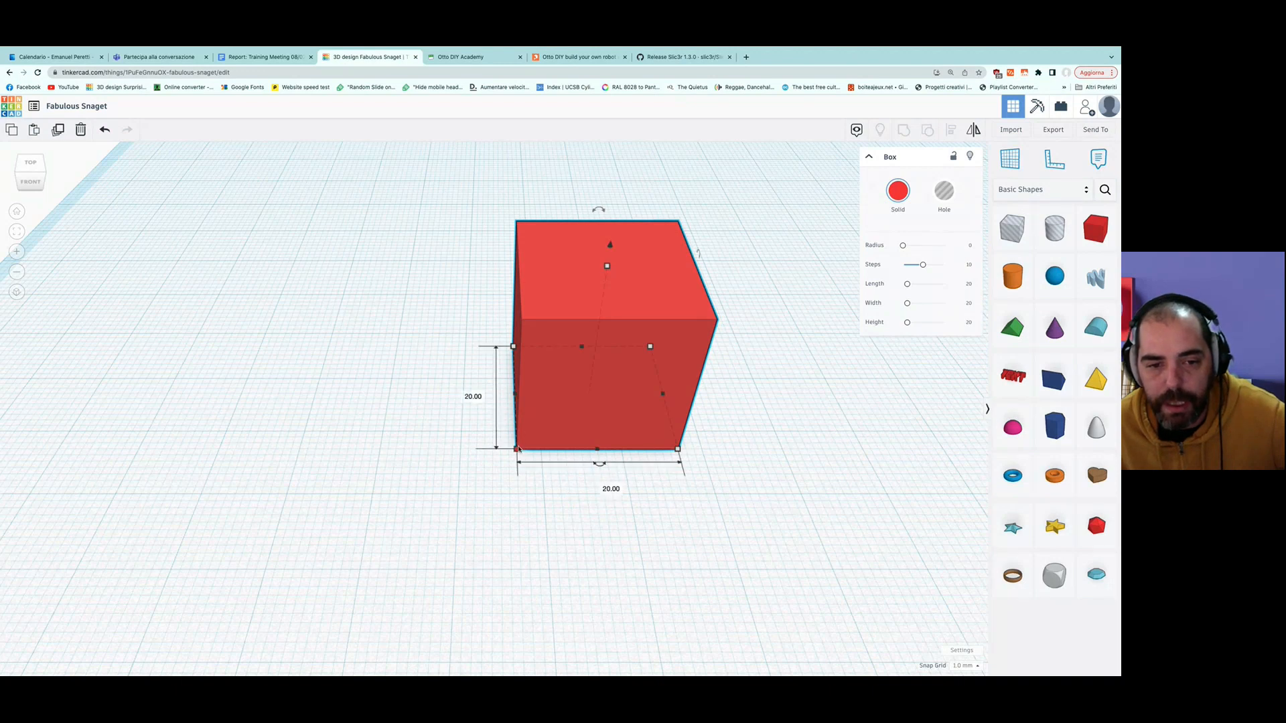
pyautogui.click(598, 488)
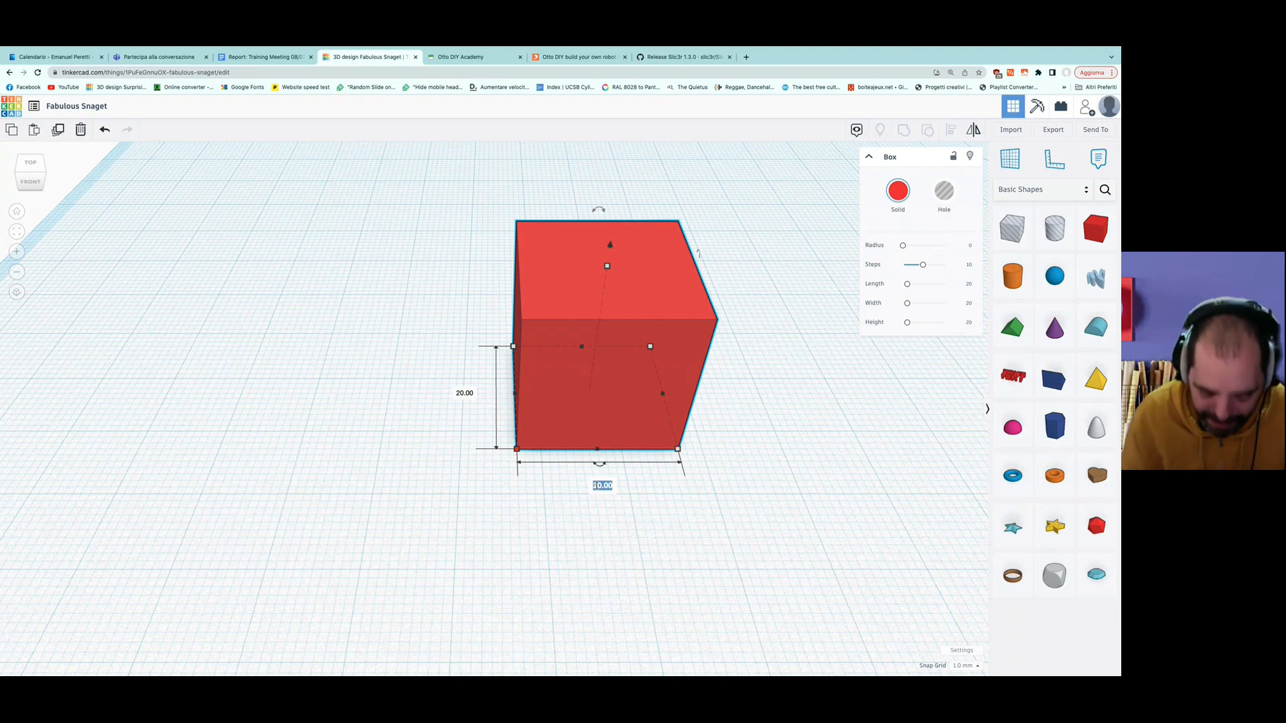
pyautogui.write('100')
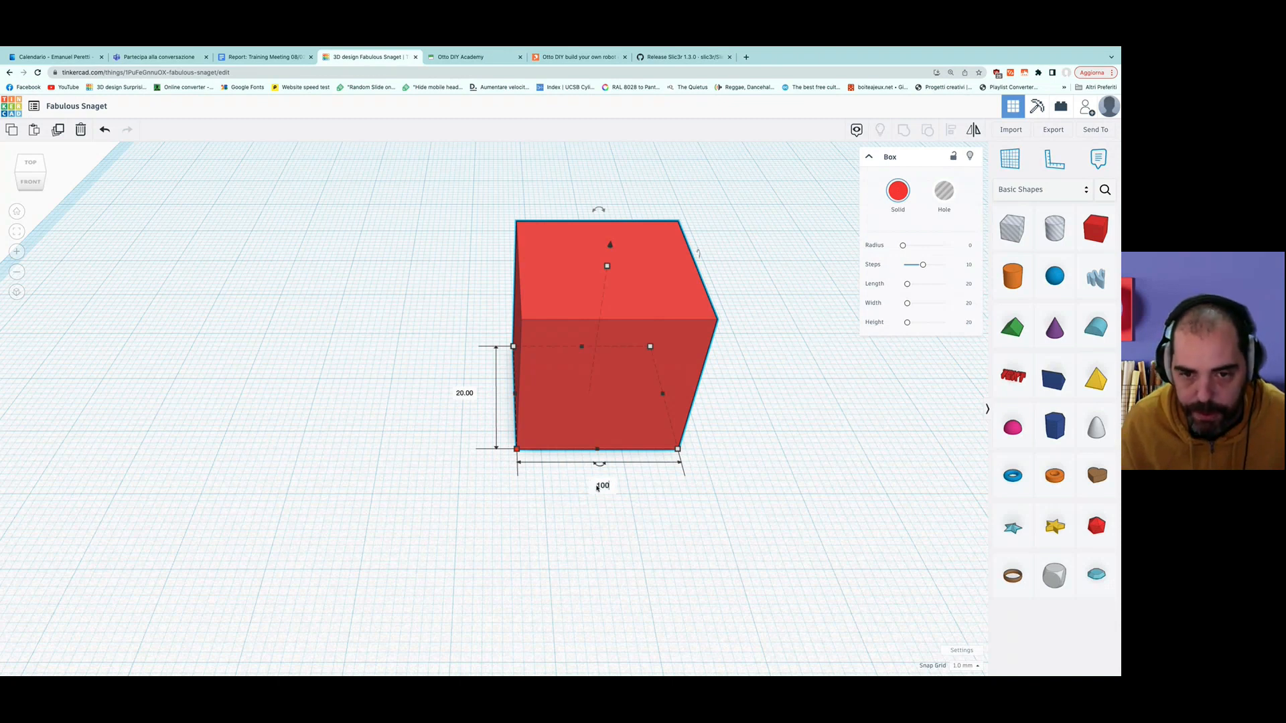
pyautogui.press('Return')
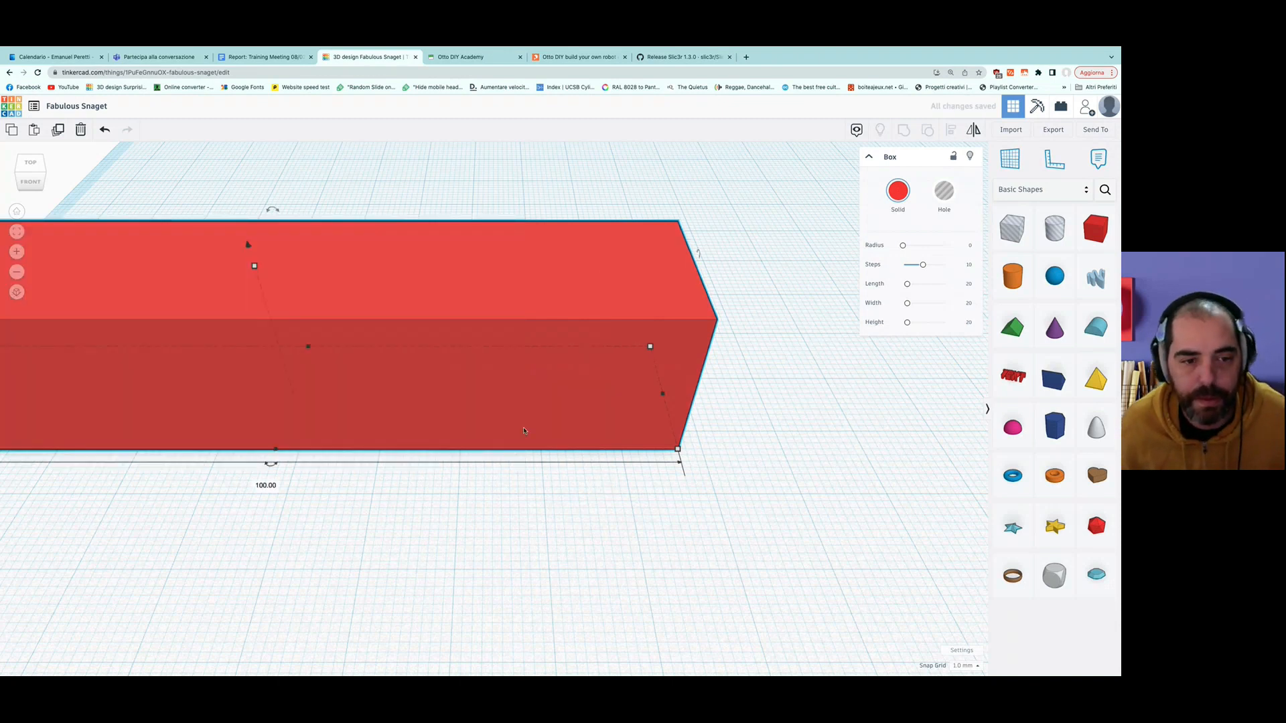
pyautogui.scroll(-5, 524, 431)
pyautogui.moveTo(434, 409); pyautogui.dragTo(658, 393)
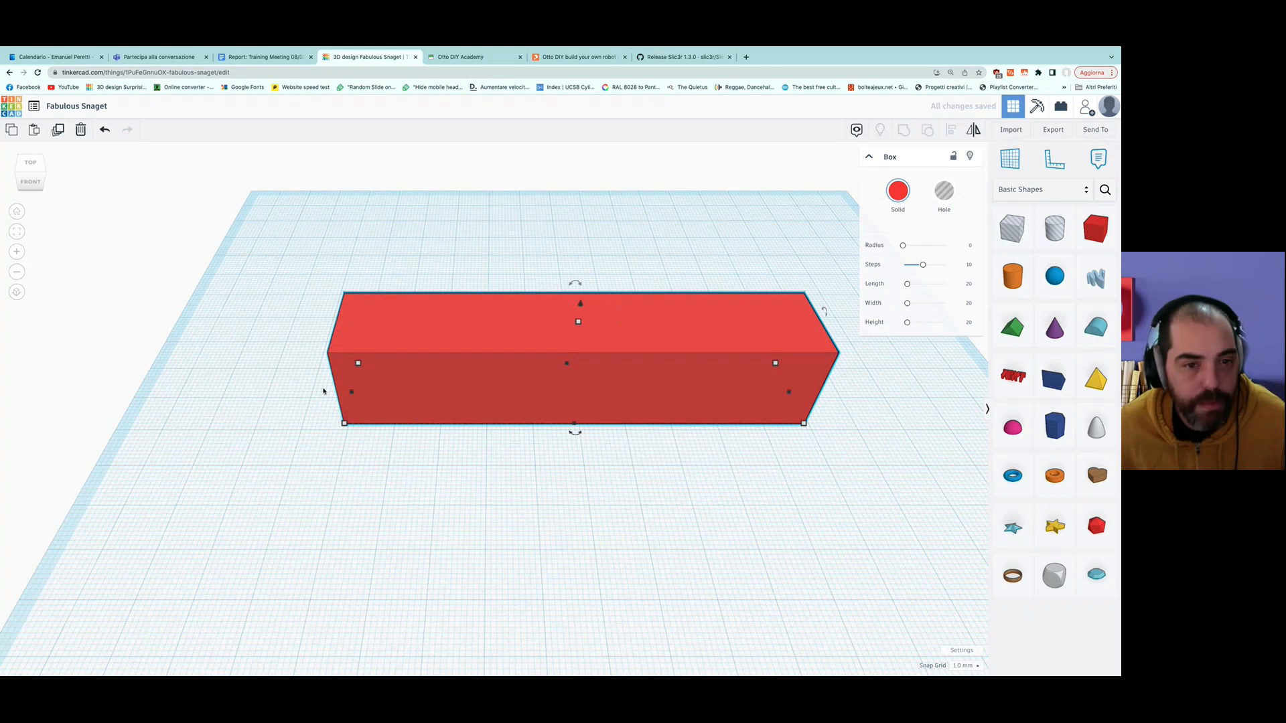
pyautogui.hotkey('ctrl', 'z')
pyautogui.hotkey('ctrl', 'z')
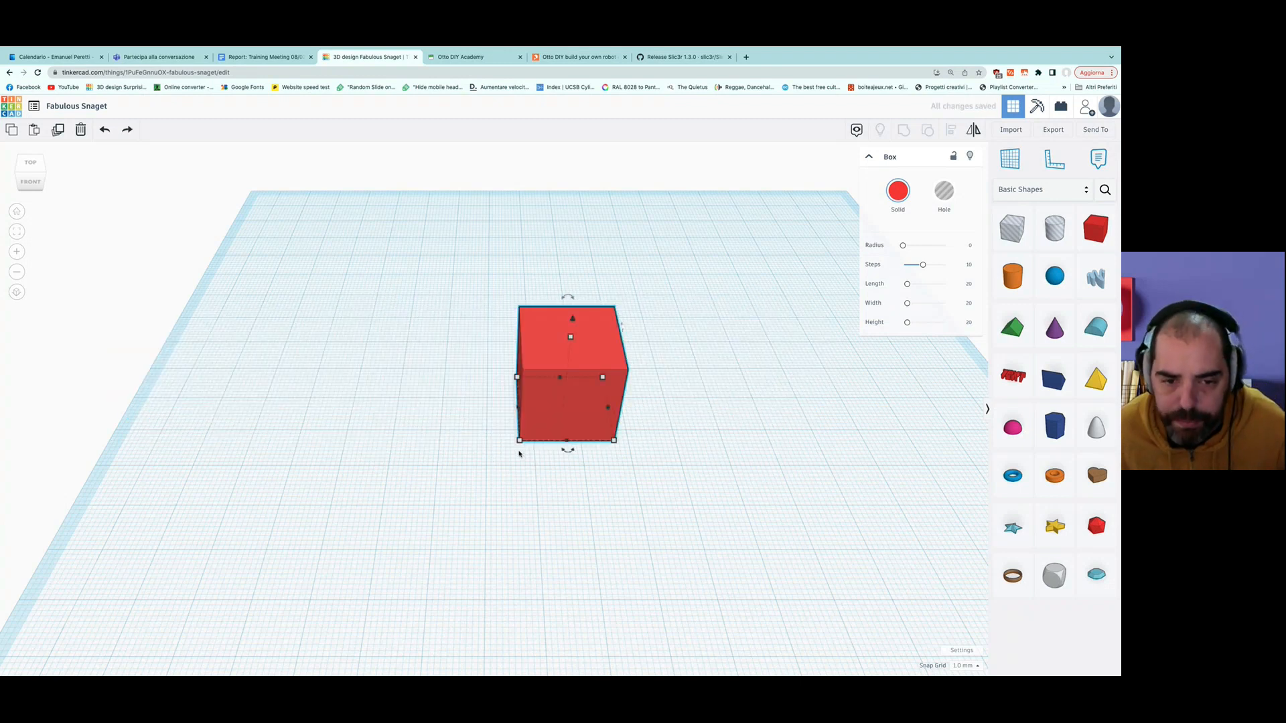
# Stretch the red box freehand from its front corner to 24 mm by 31 mm, and undo the resize.
pyautogui.moveTo(520, 441)
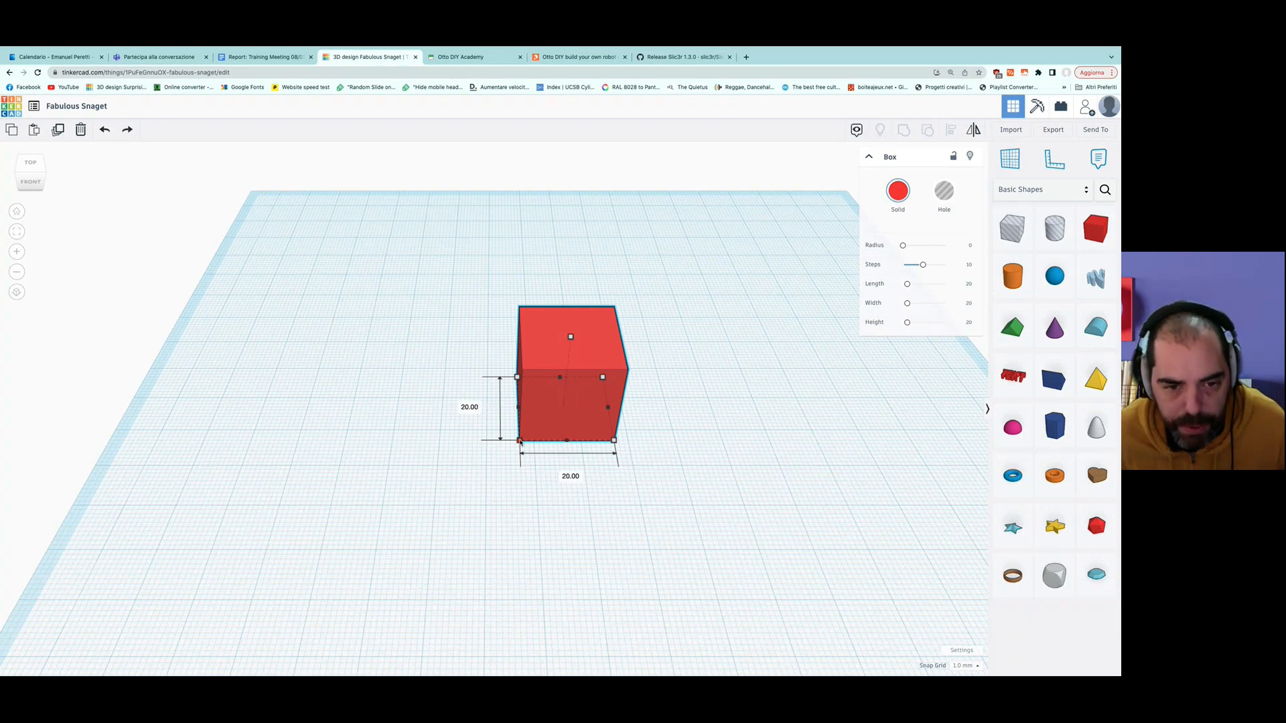
pyautogui.moveTo(520, 442); pyautogui.dragTo(504, 483)
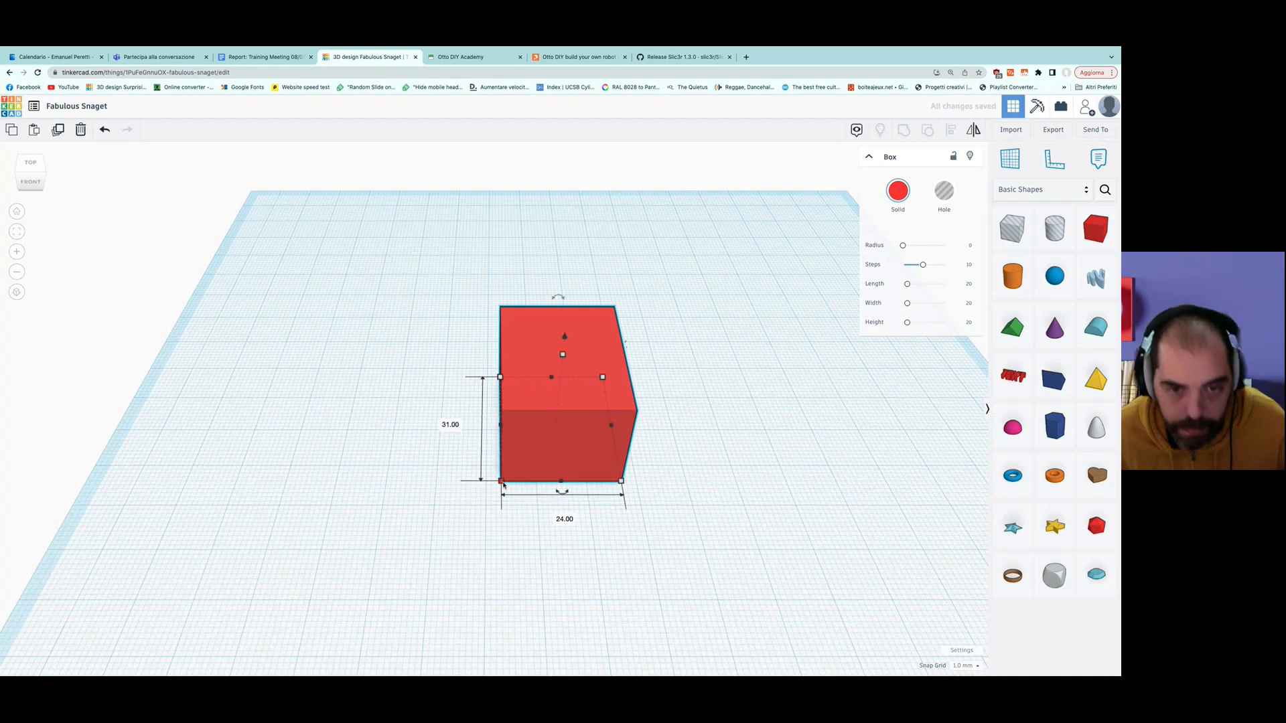
pyautogui.hotkey('ctrl', 'z')
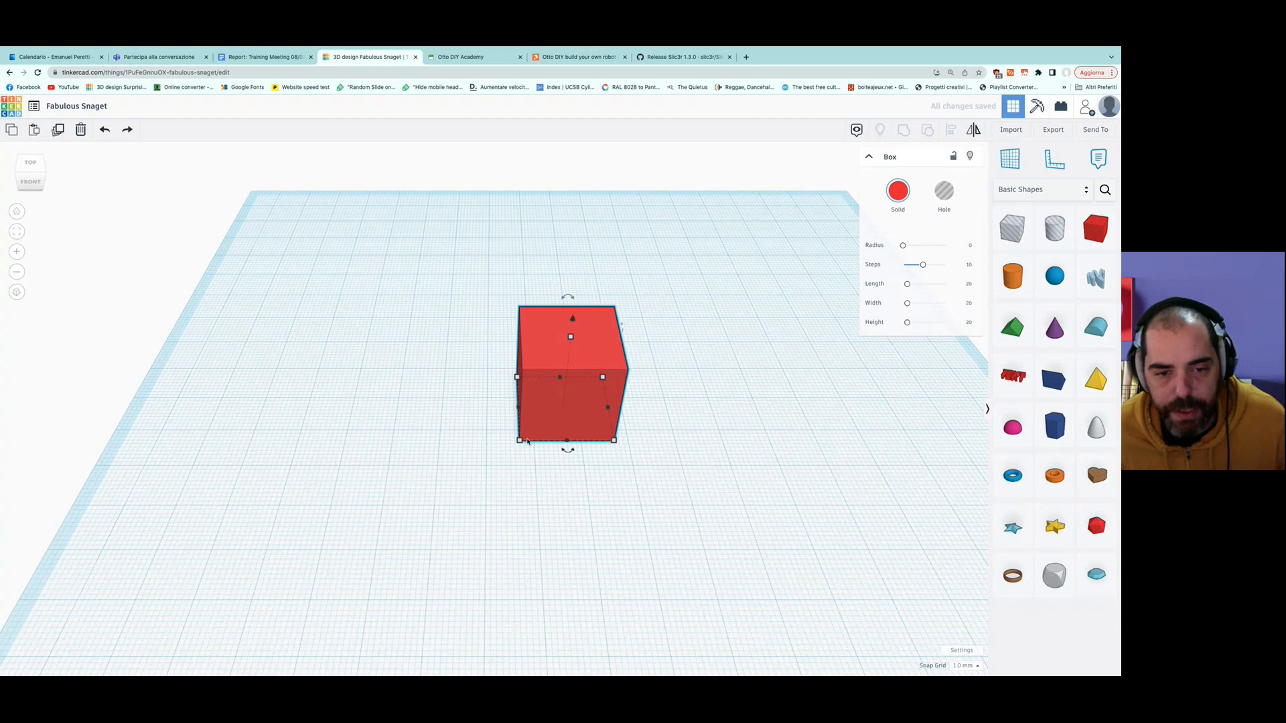
# Set both base dimensions of the red box, width and depth, to 100 mm.
pyautogui.click(561, 476)
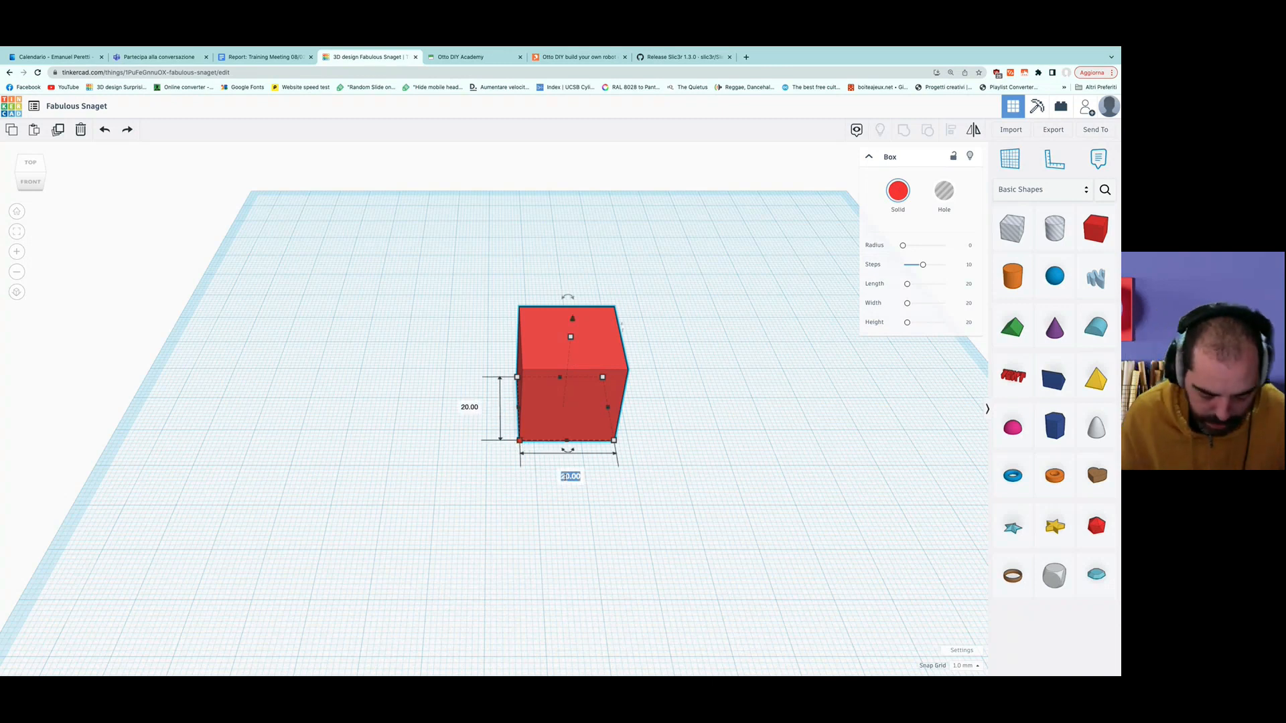
pyautogui.write('100')
pyautogui.press('Return')
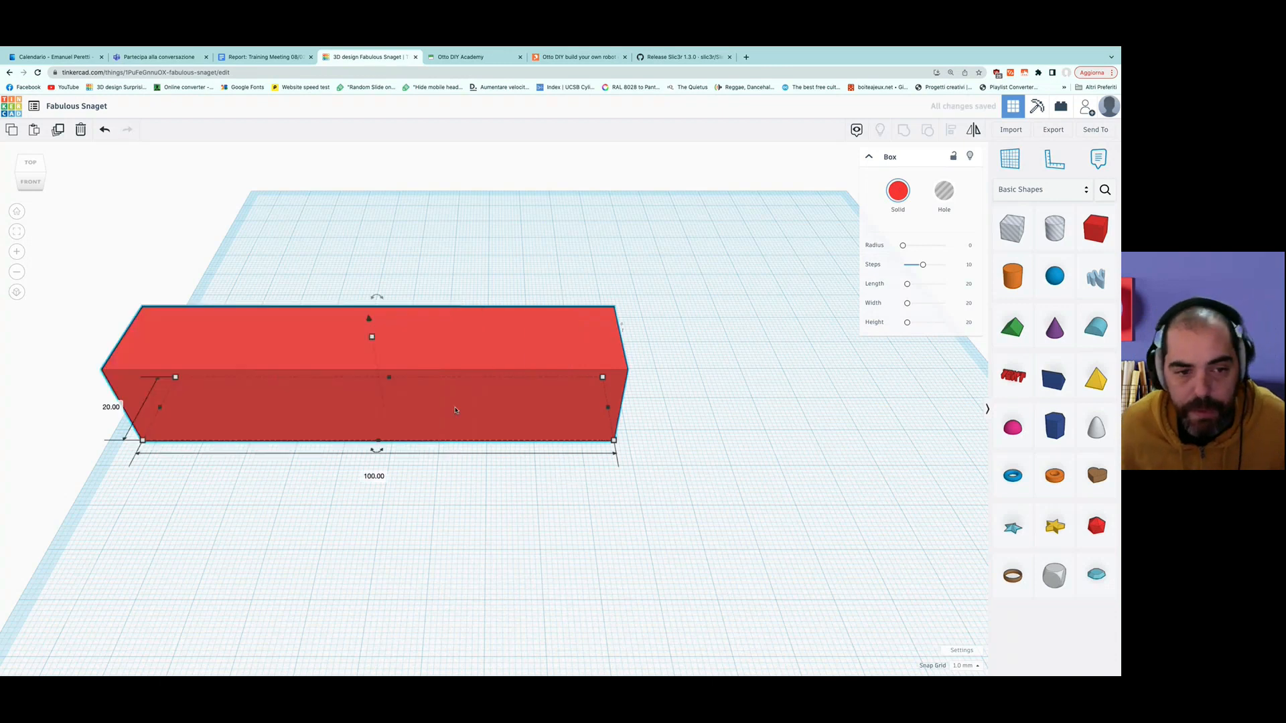
pyautogui.click(115, 407)
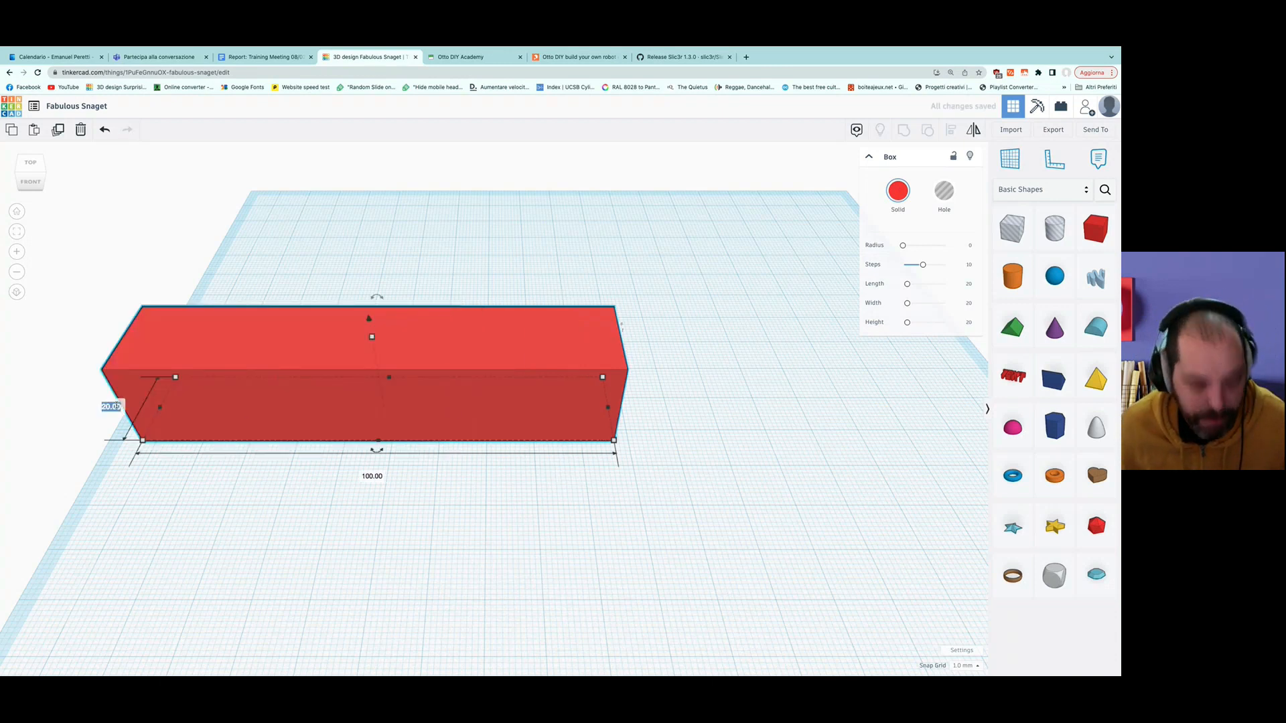
pyautogui.write('100')
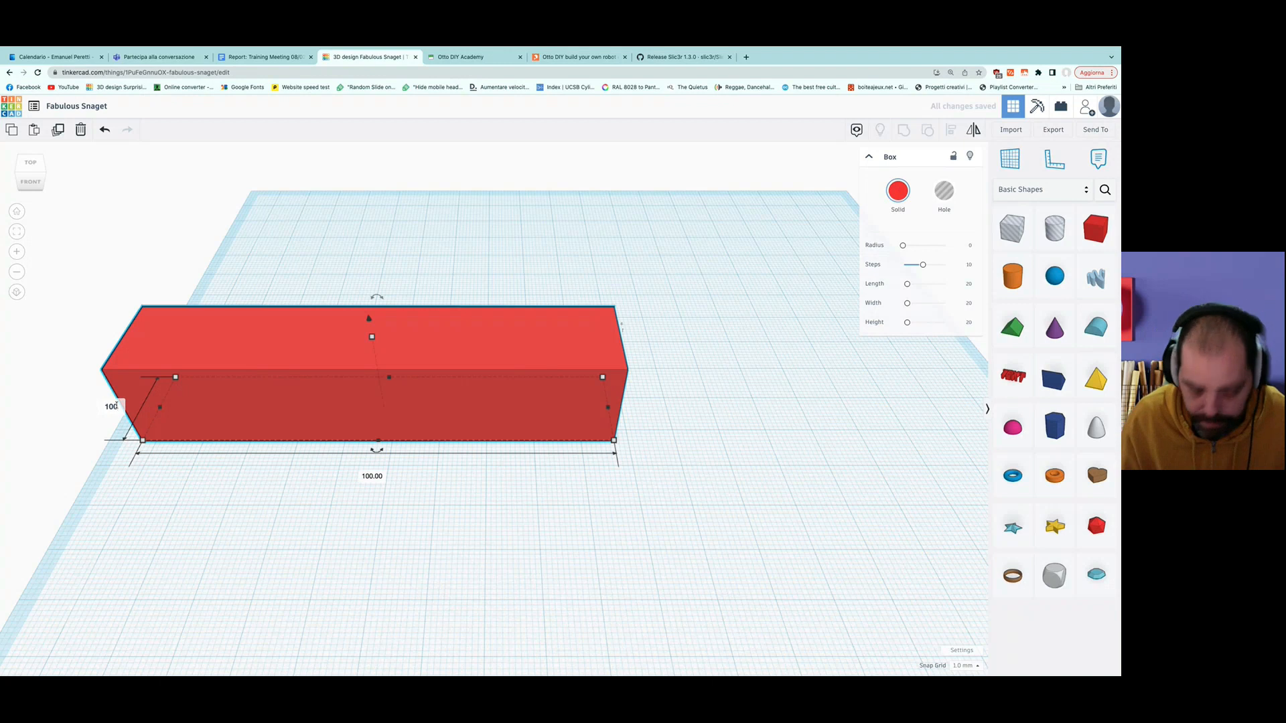
pyautogui.press('Return')
# Move the box 54 mm sideways and 73 mm towards the back of the workplane, and fit the view to it.
pyautogui.scroll(-3, 375, 373)
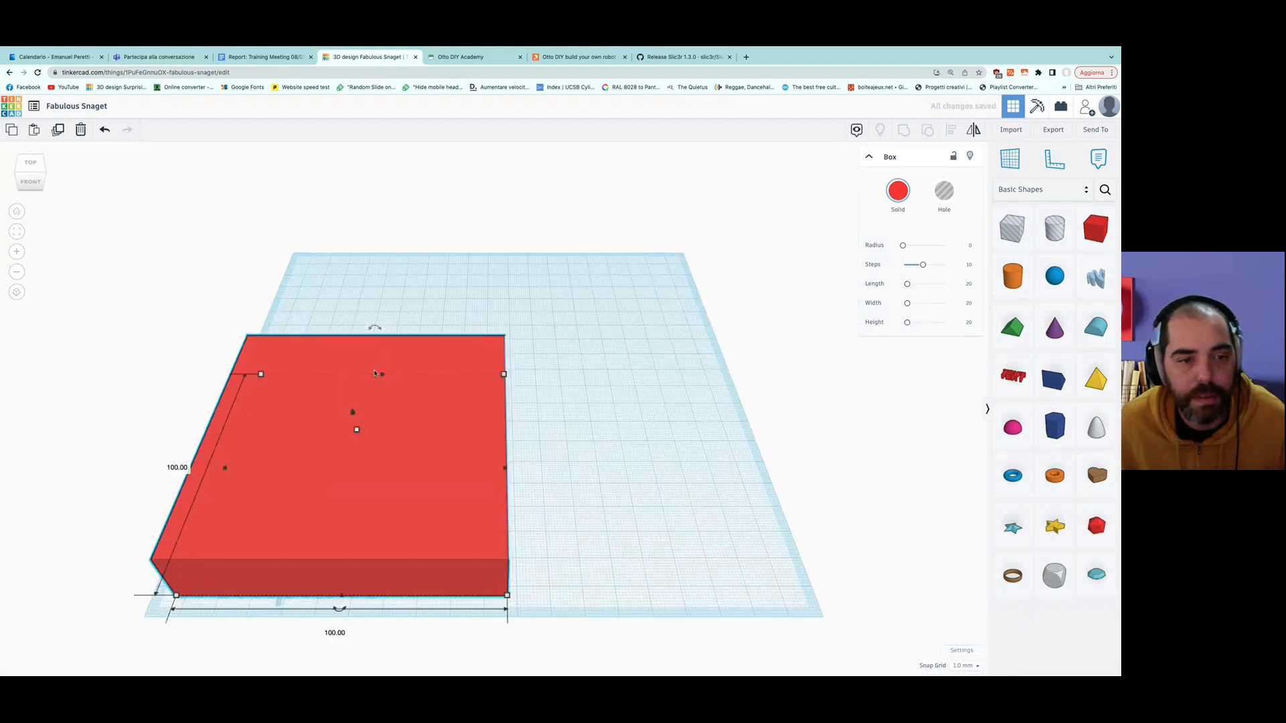
pyautogui.moveTo(375, 373); pyautogui.dragTo(505, 275)
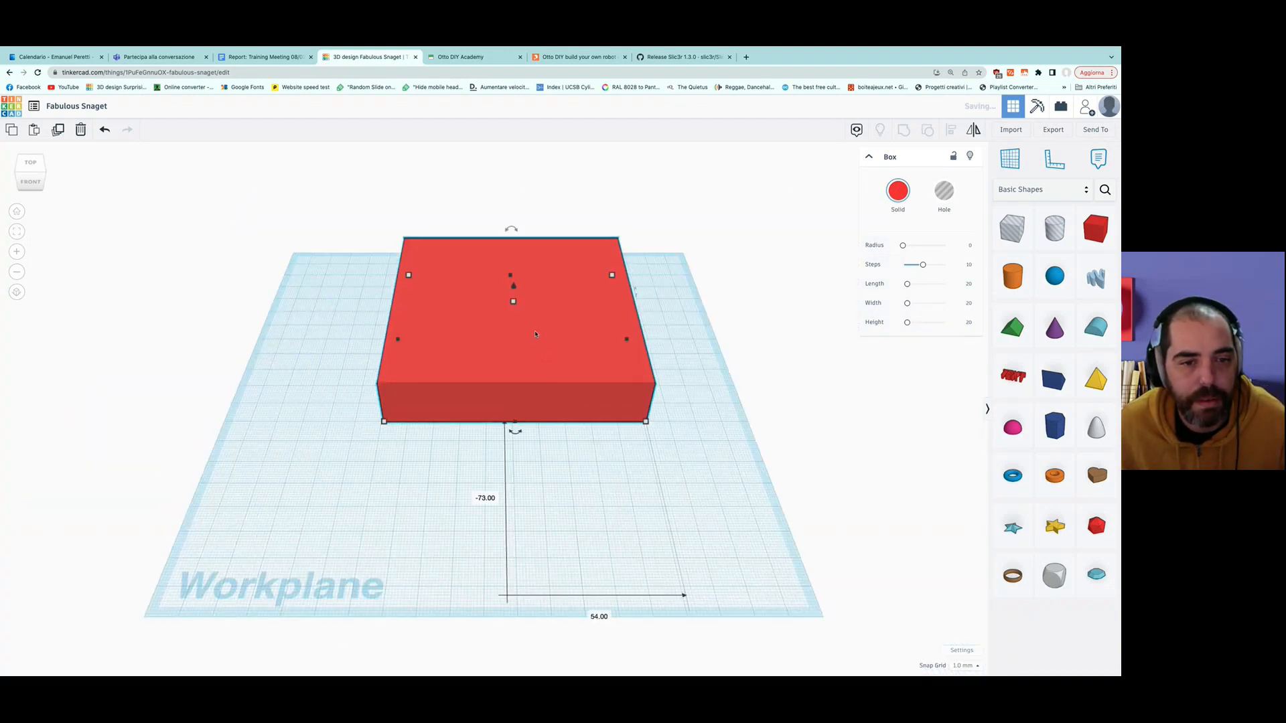
pyautogui.scroll(5, 339, 485)
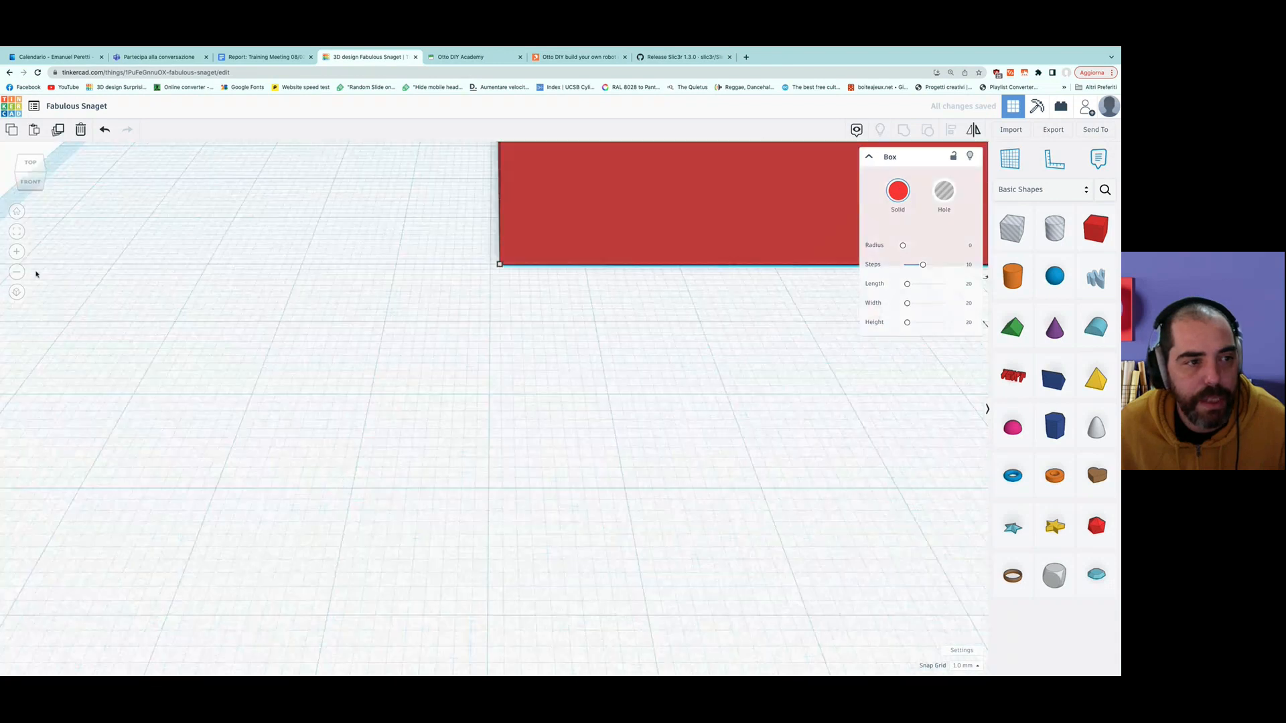
pyautogui.click(14, 231)
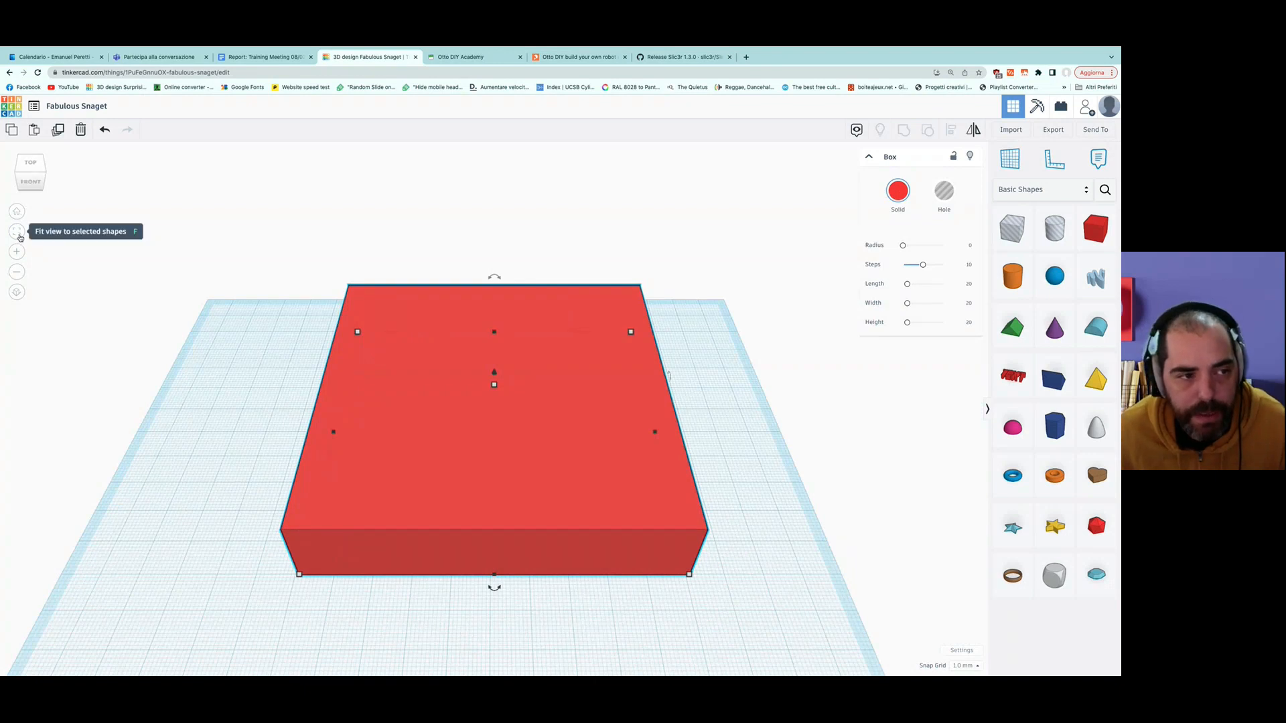
# Set the height of the red box to 100 mm and fit the view to the resulting cube.
pyautogui.moveTo(494, 386)
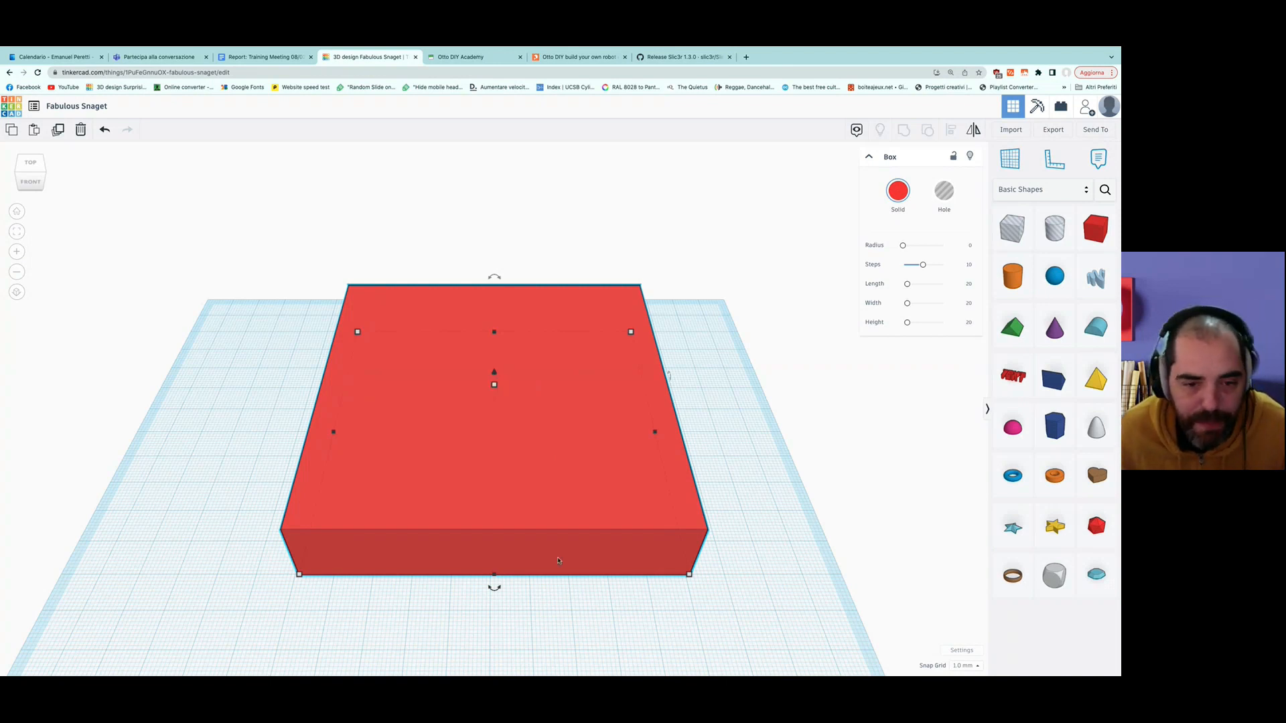
pyautogui.moveTo(691, 580)
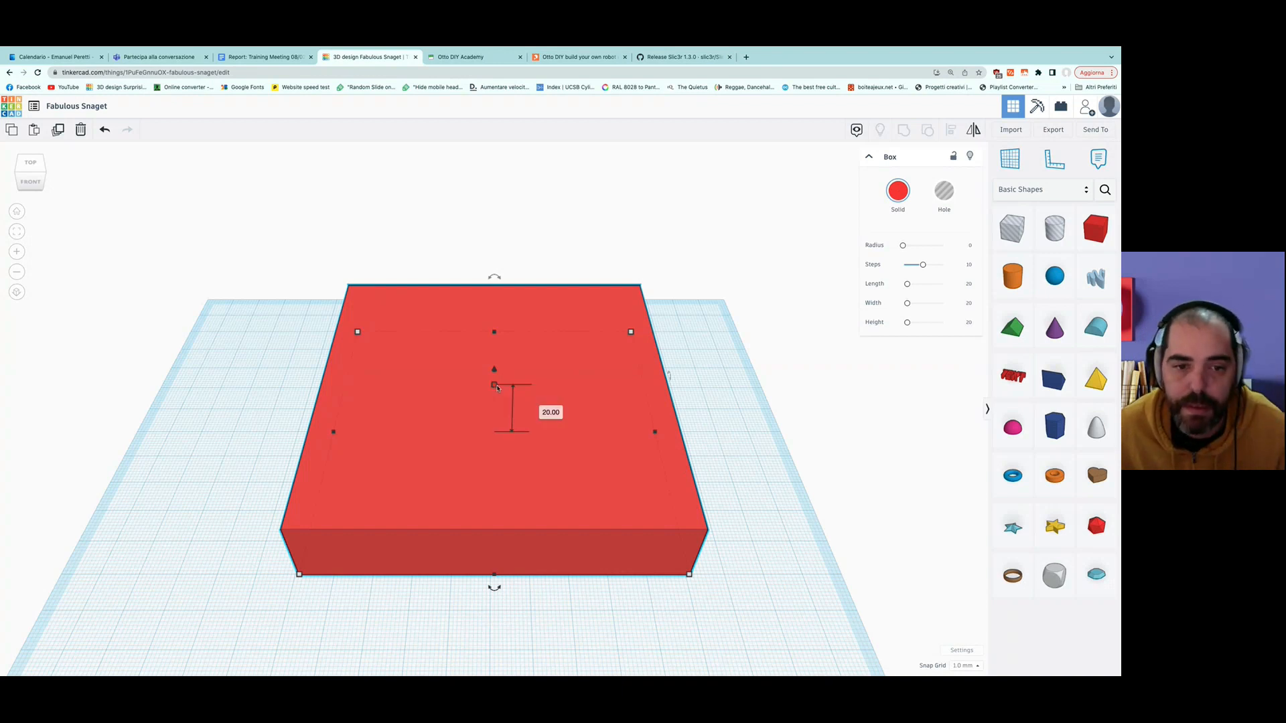
pyautogui.moveTo(301, 575)
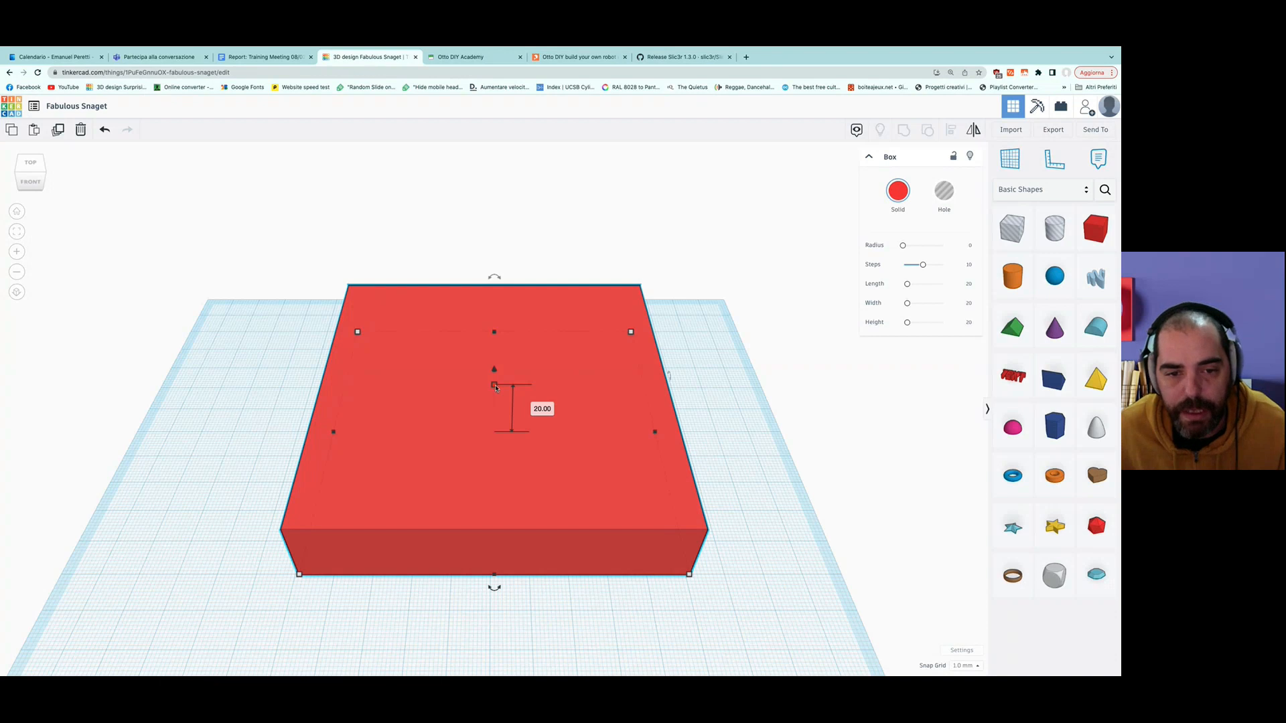
pyautogui.click(547, 410)
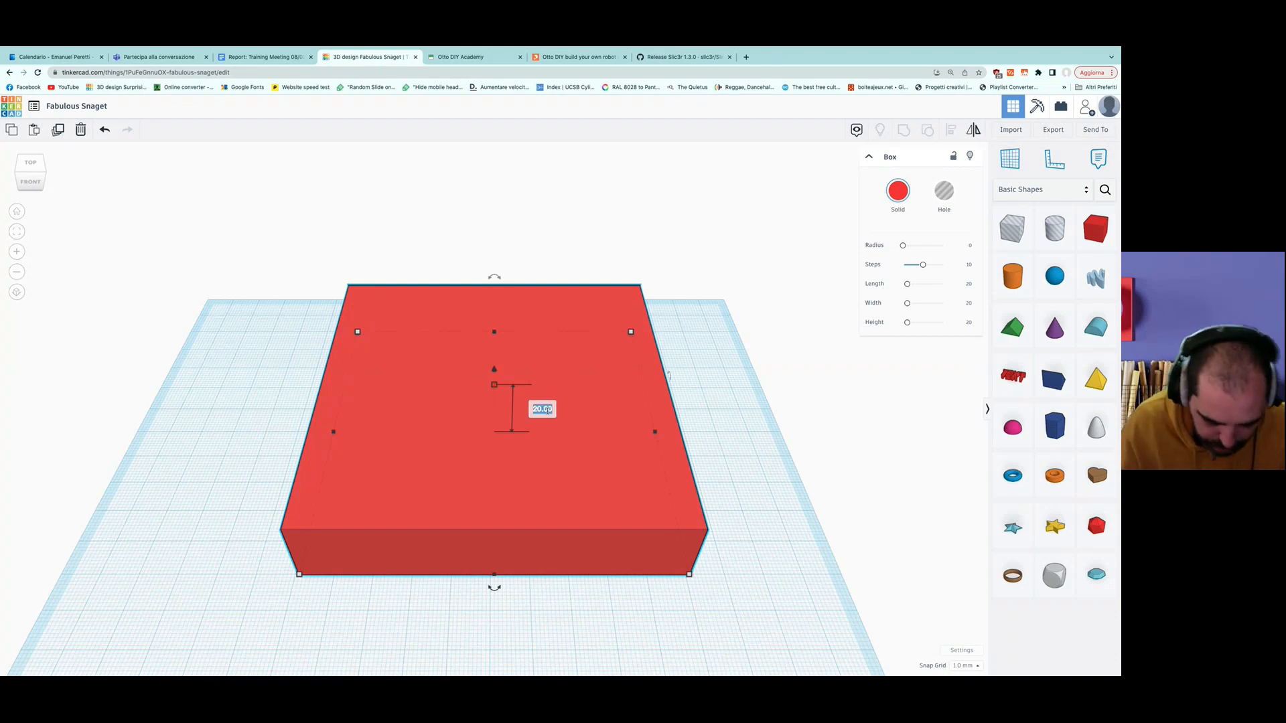
pyautogui.write('100')
pyautogui.press('Return')
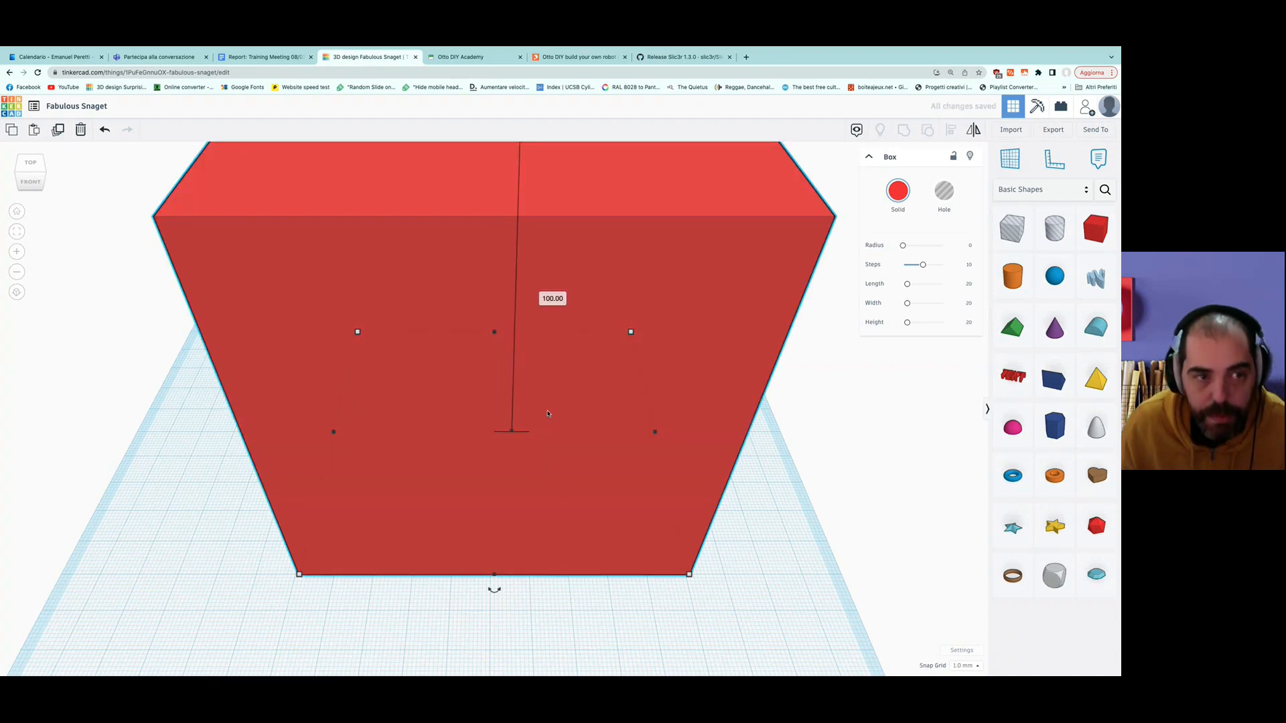
pyautogui.scroll(-3, 548, 414)
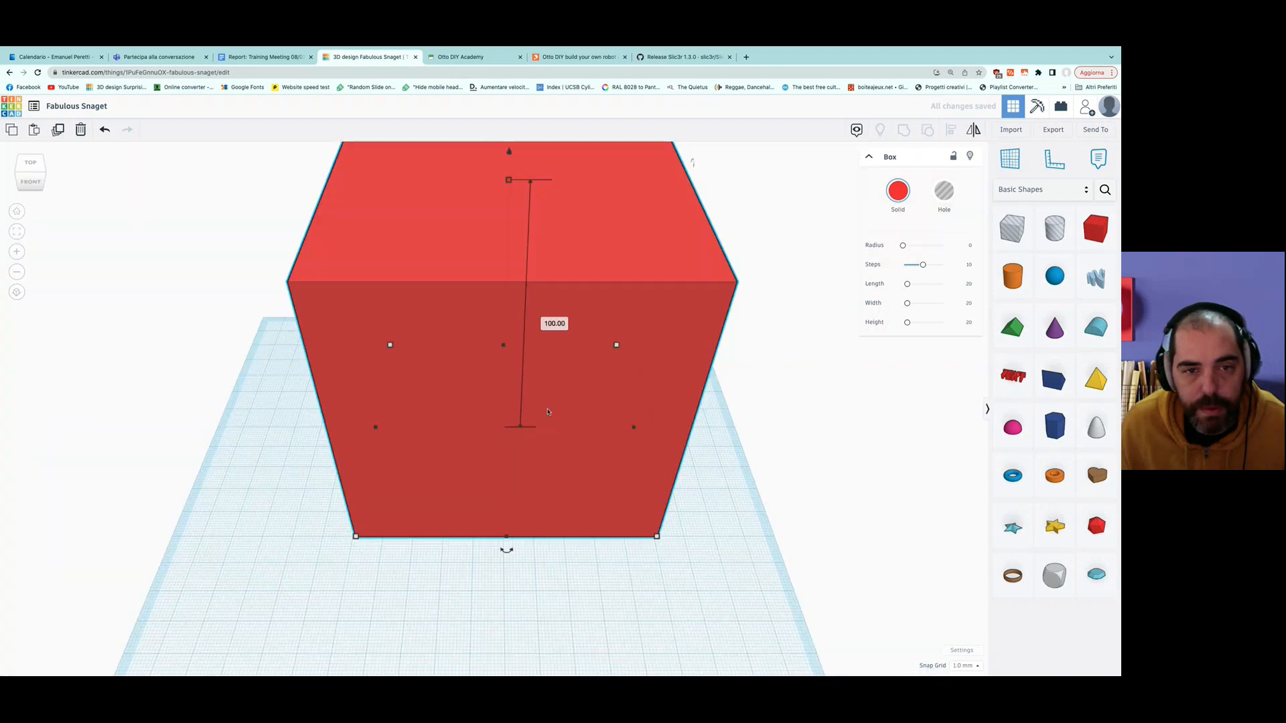
pyautogui.click(13, 231)
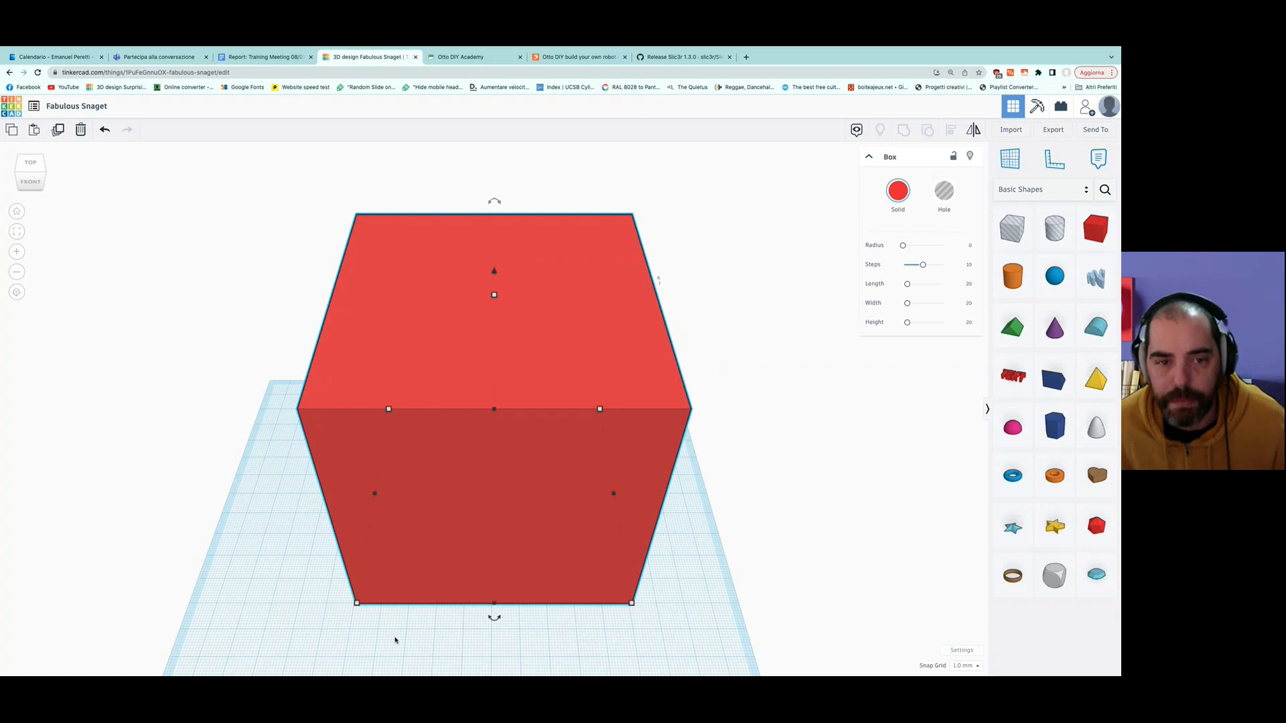
# Scale the red cube proportionally from its front corner, shrinking it to a small size and enlarging it again.
pyautogui.moveTo(324, 645); pyautogui.dragTo(358, 601, button='right')
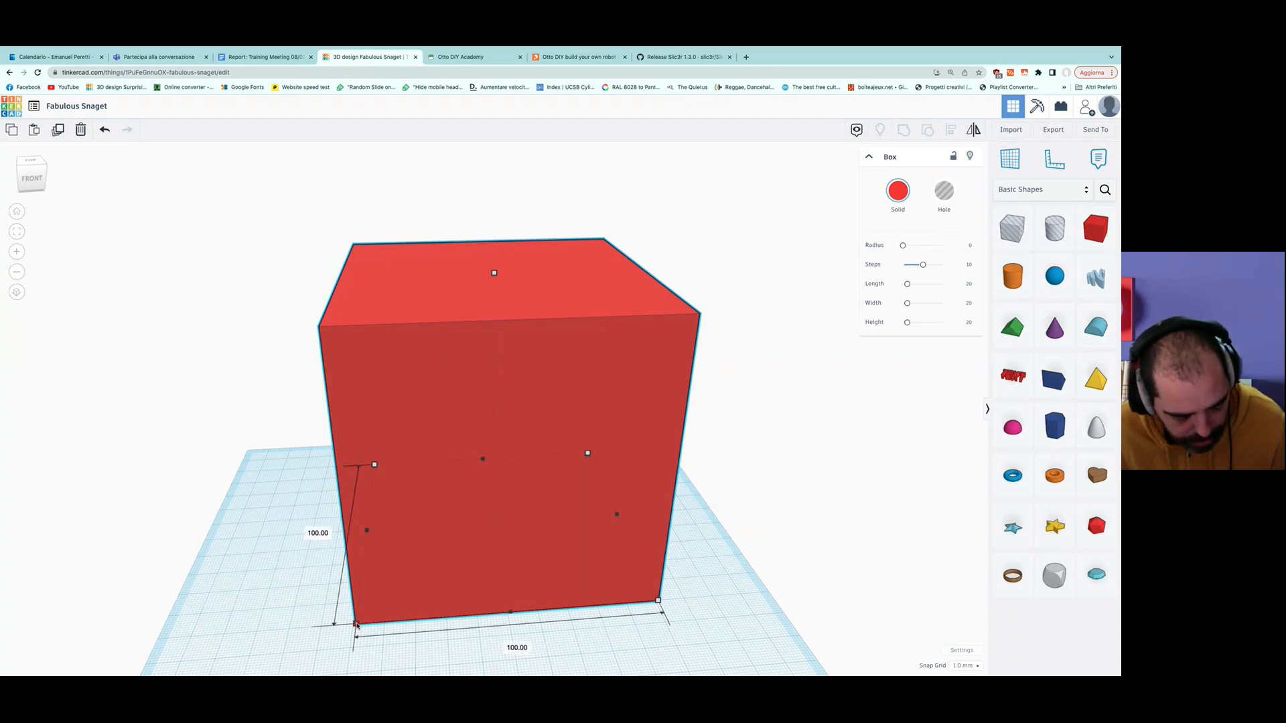
pyautogui.moveTo(356, 625); pyautogui.dragTo(528, 510)
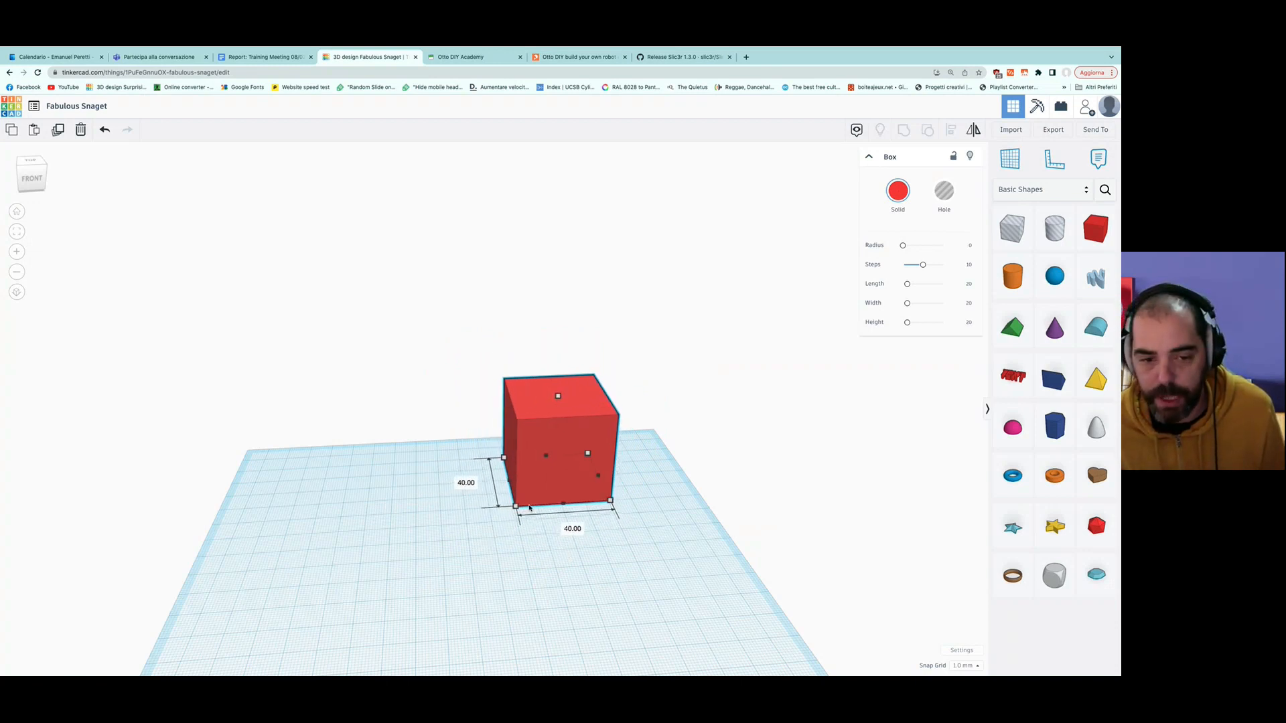
pyautogui.moveTo(530, 508)
pyautogui.mouseDown()
pyautogui.moveTo(497, 530)
pyautogui.moveTo(529, 505)
pyautogui.mouseUp()
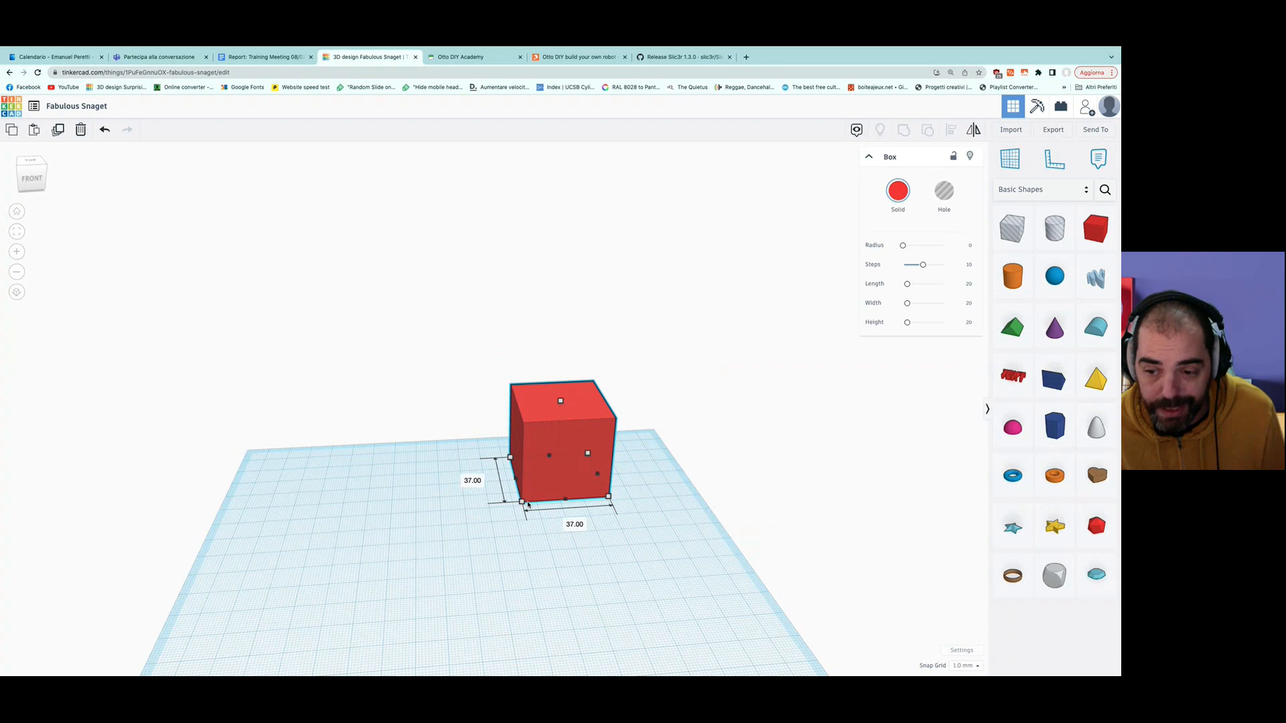
pyautogui.moveTo(528, 506); pyautogui.dragTo(499, 513)
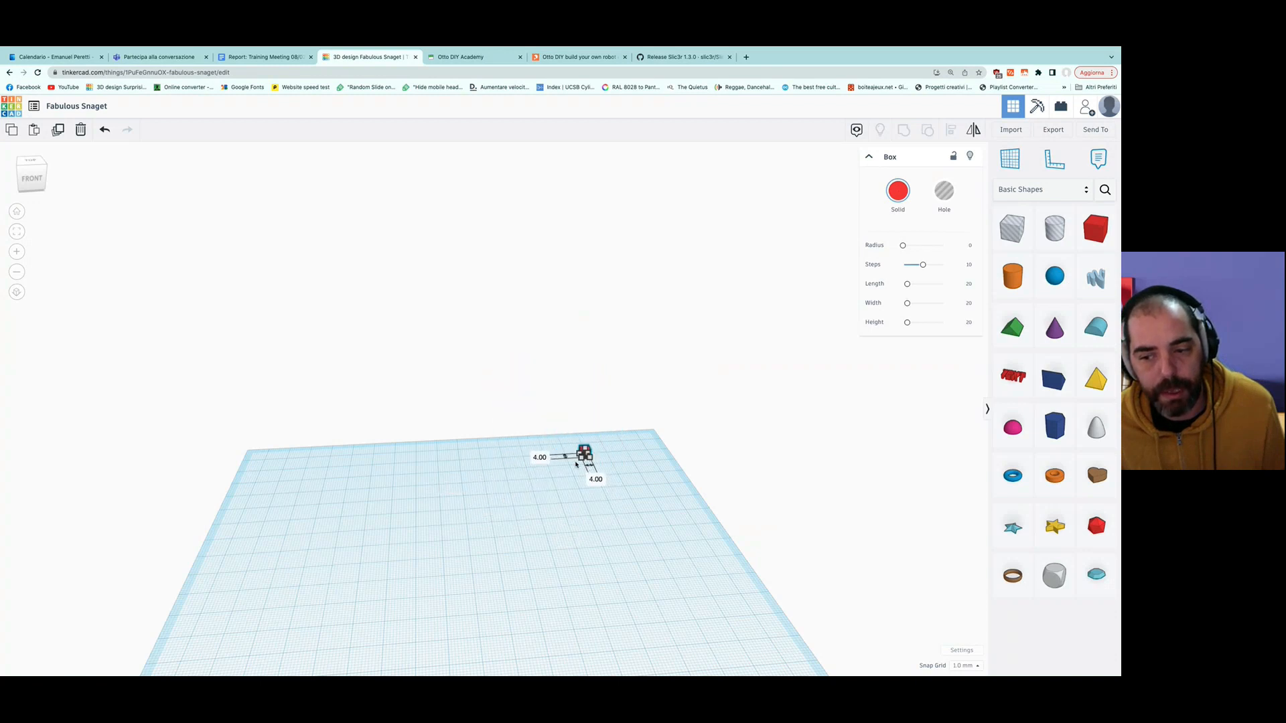
pyautogui.moveTo(525, 507); pyautogui.dragTo(519, 511)
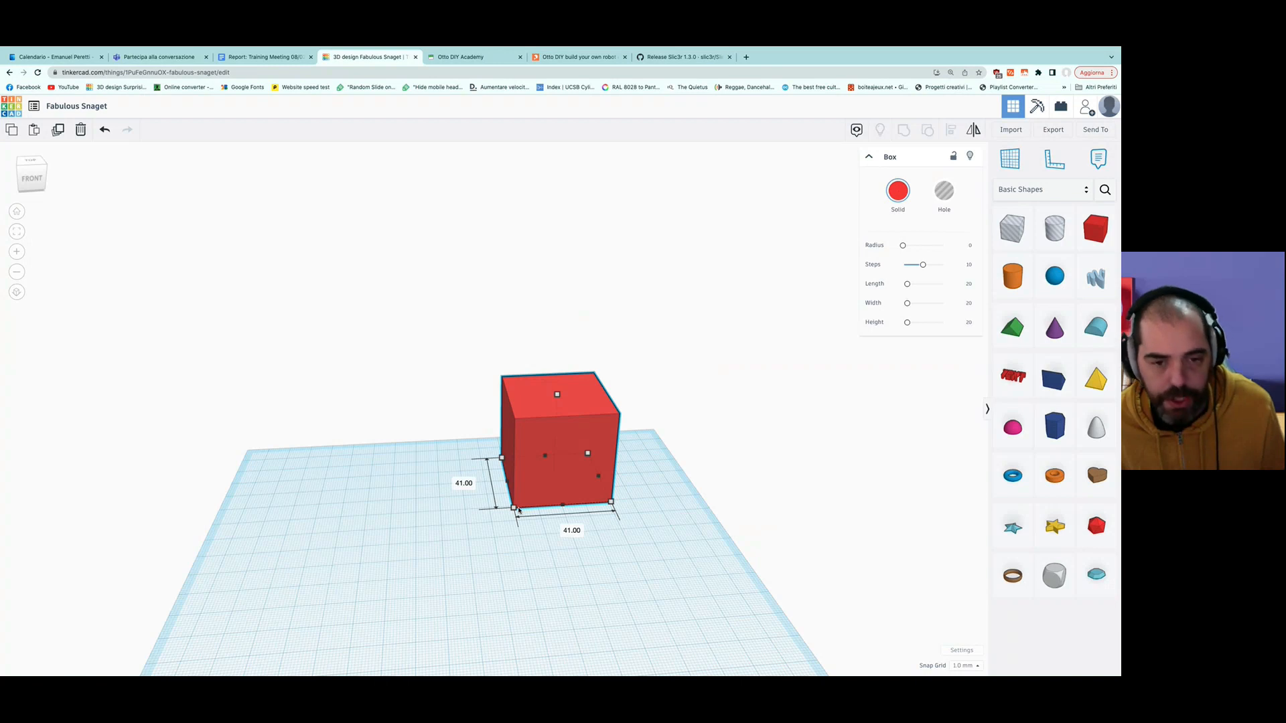
pyautogui.keyDown('shift'); pyautogui.moveTo(507, 519); pyautogui.dragTo(429, 569); pyautogui.keyUp('shift')
# Lift the red cube off the workplane and set its elevation to 40 mm.
pyautogui.moveTo(682, 649)
pyautogui.mouseDown(button='right')
pyautogui.moveTo(646, 660)
pyautogui.moveTo(643, 643)
pyautogui.moveTo(666, 633)
pyautogui.mouseUp(button='right')
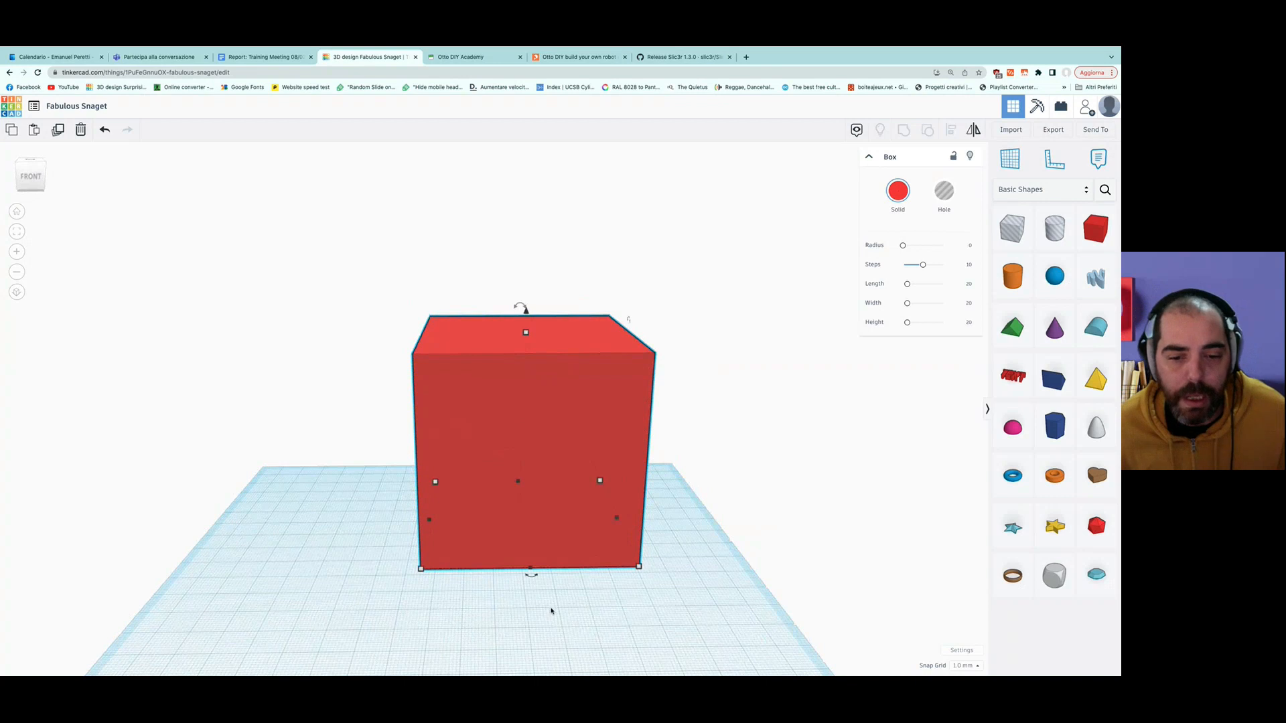
pyautogui.scroll(2, 551, 612)
pyautogui.scroll(-3, 550, 612)
pyautogui.moveTo(550, 614); pyautogui.dragTo(444, 540, button='right')
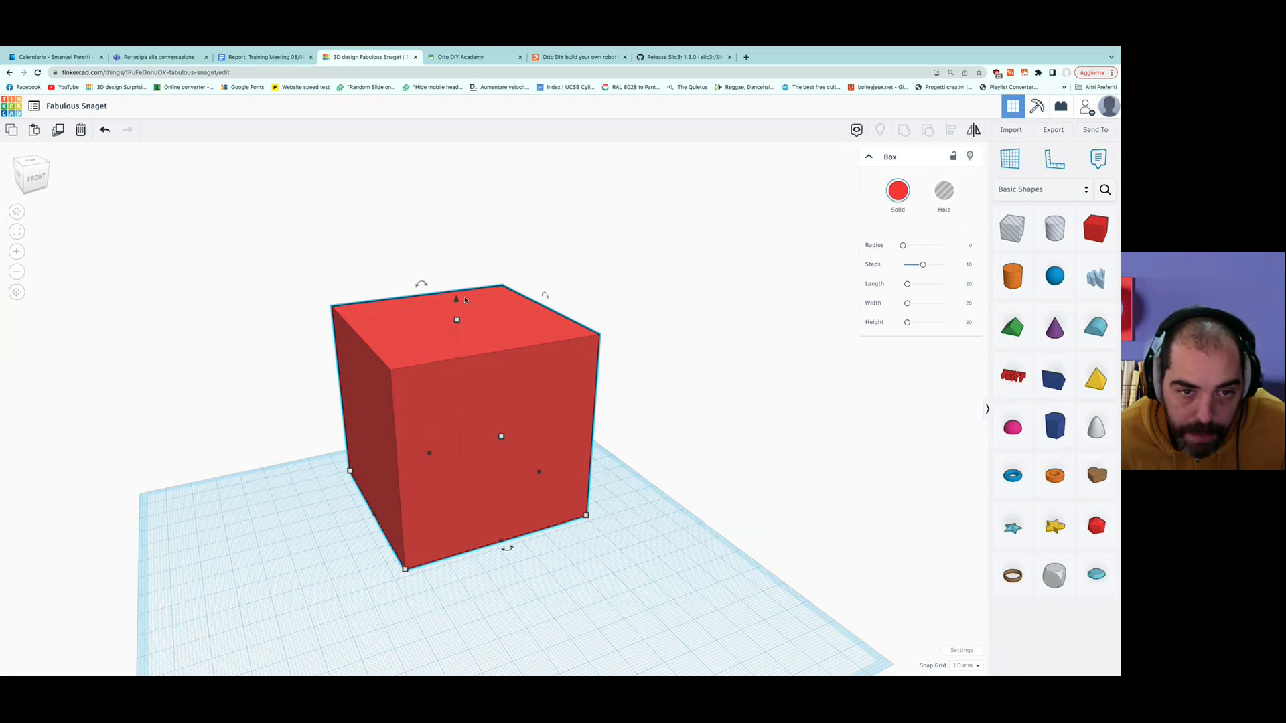
pyautogui.moveTo(456, 304); pyautogui.dragTo(454, 211)
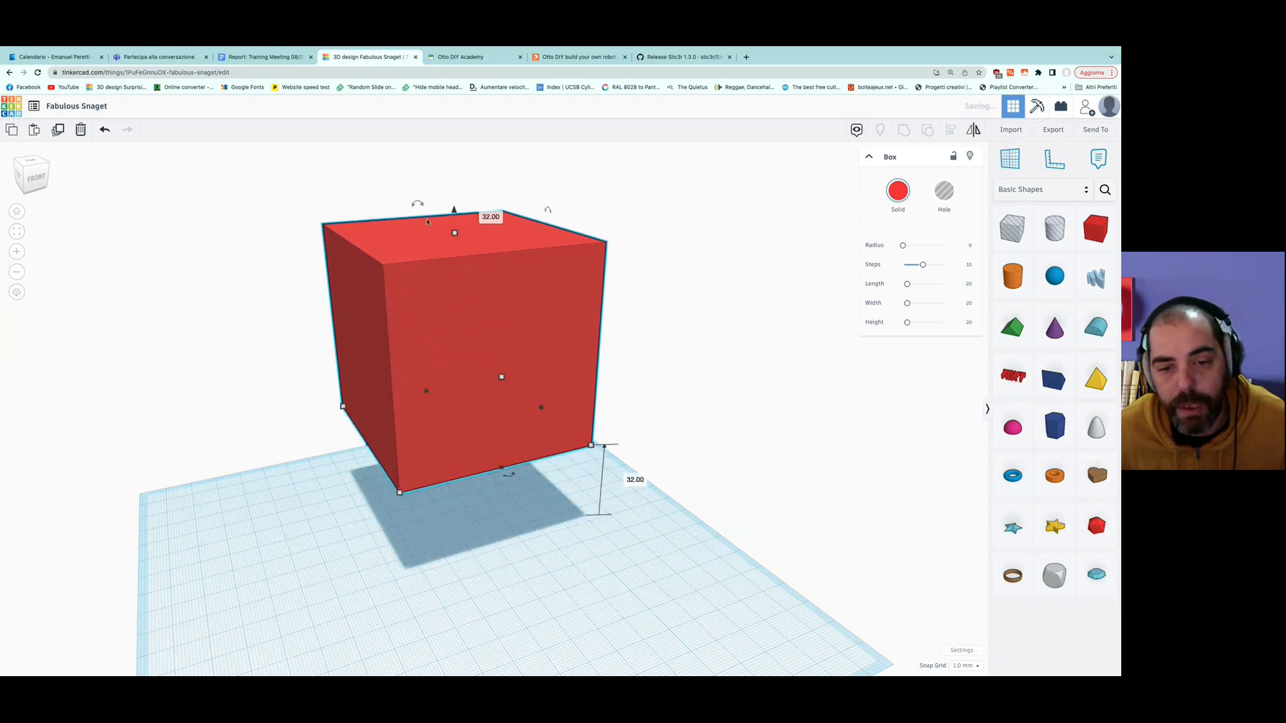
pyautogui.click(636, 480)
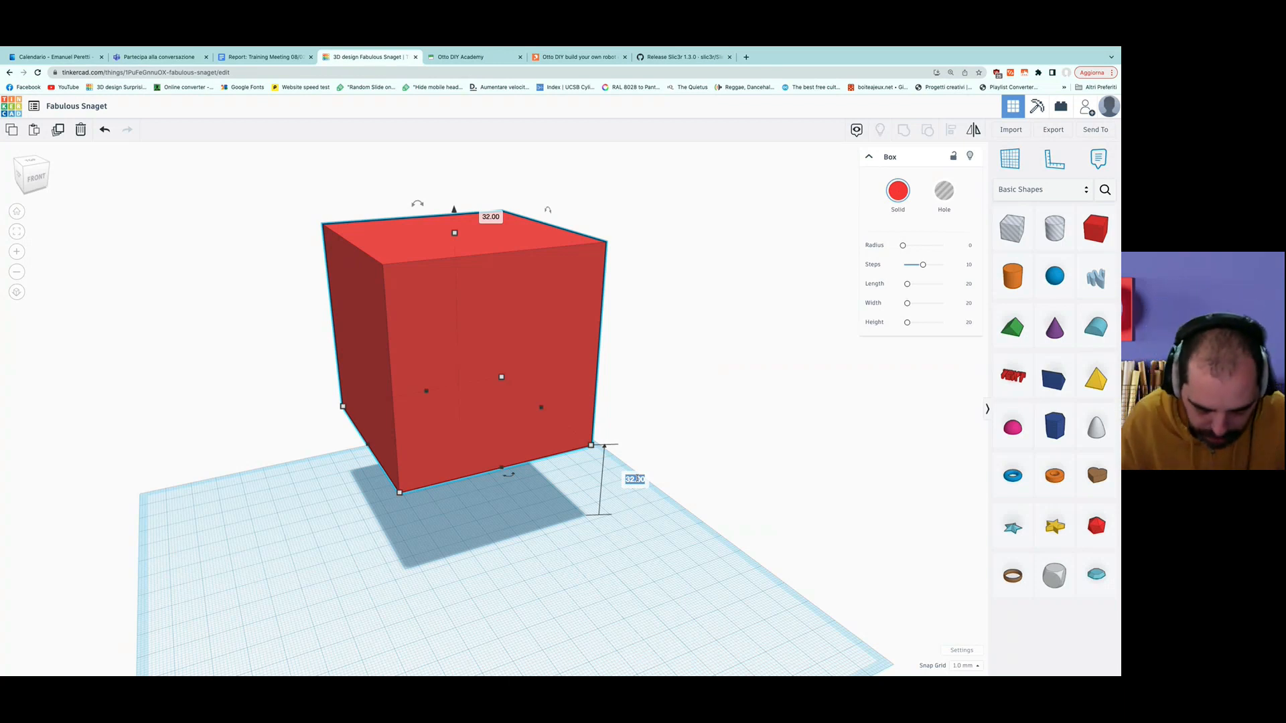
pyautogui.write('40')
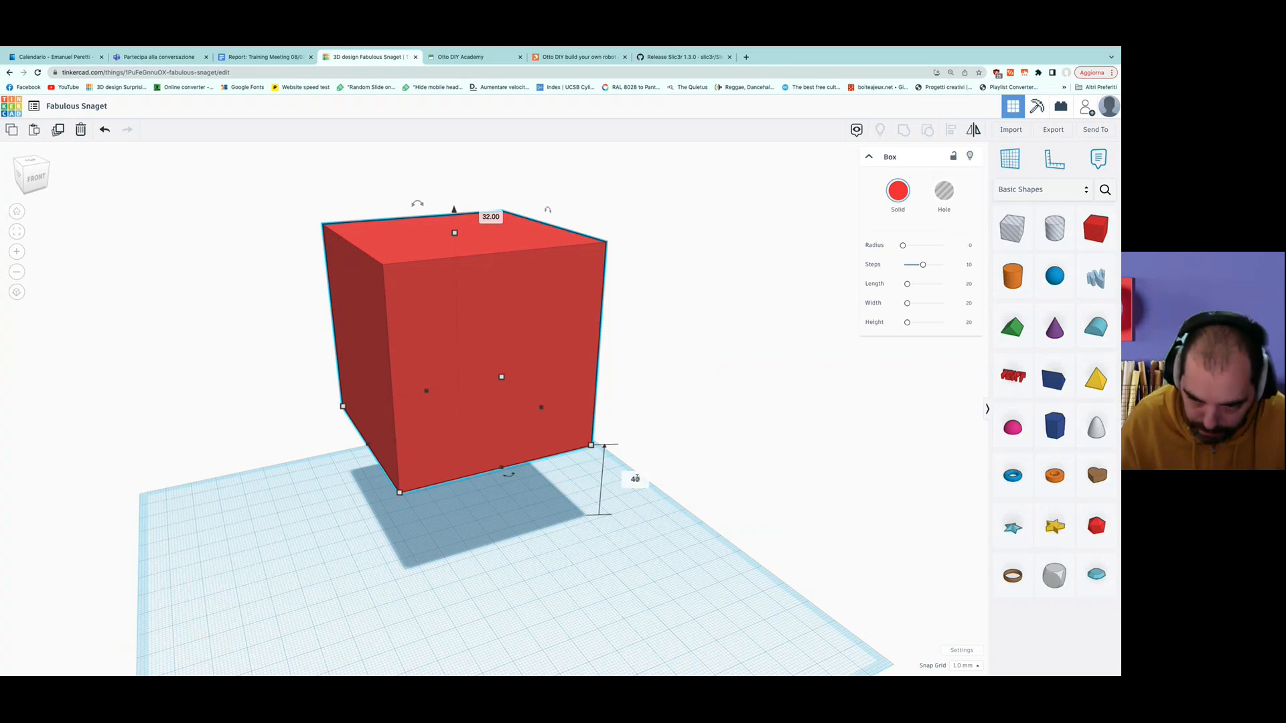
pyautogui.press('Return')
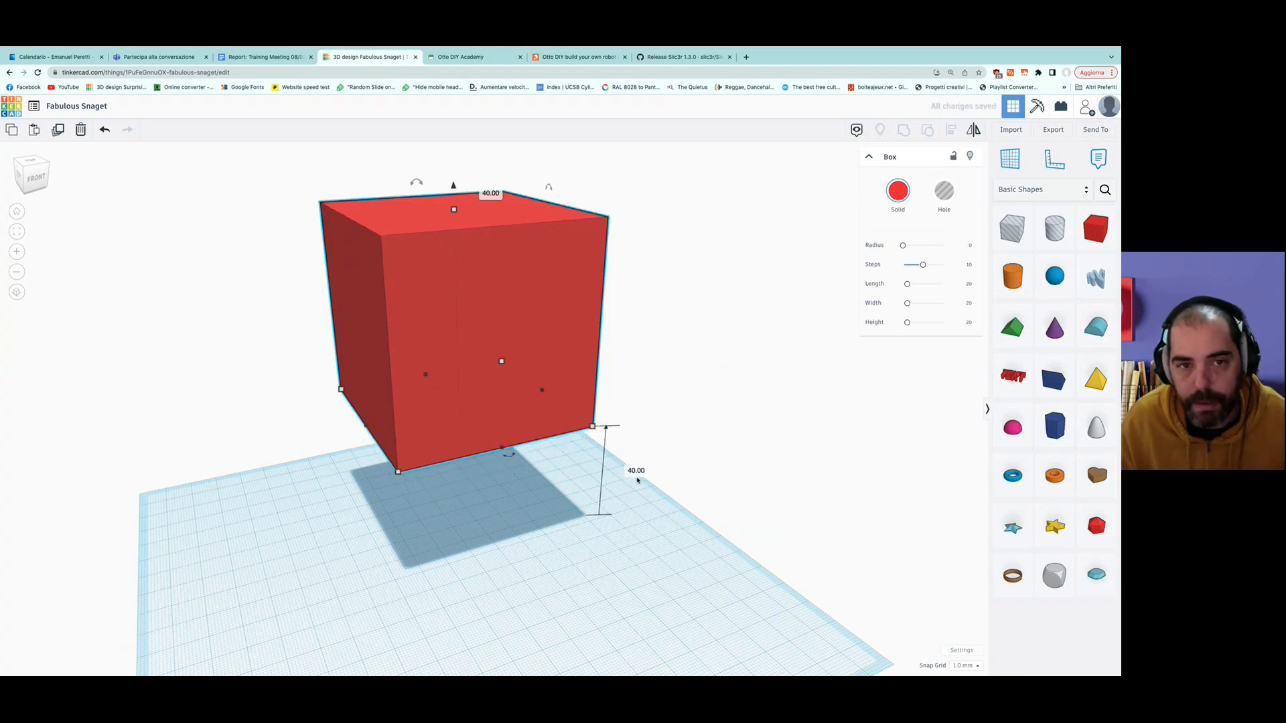
# Lower the cube by 40 mm back onto the workplane.
pyautogui.moveTo(593, 534); pyautogui.dragTo(624, 548, button='right')
pyautogui.moveTo(434, 154); pyautogui.dragTo(442, 274)
pyautogui.click(625, 465)
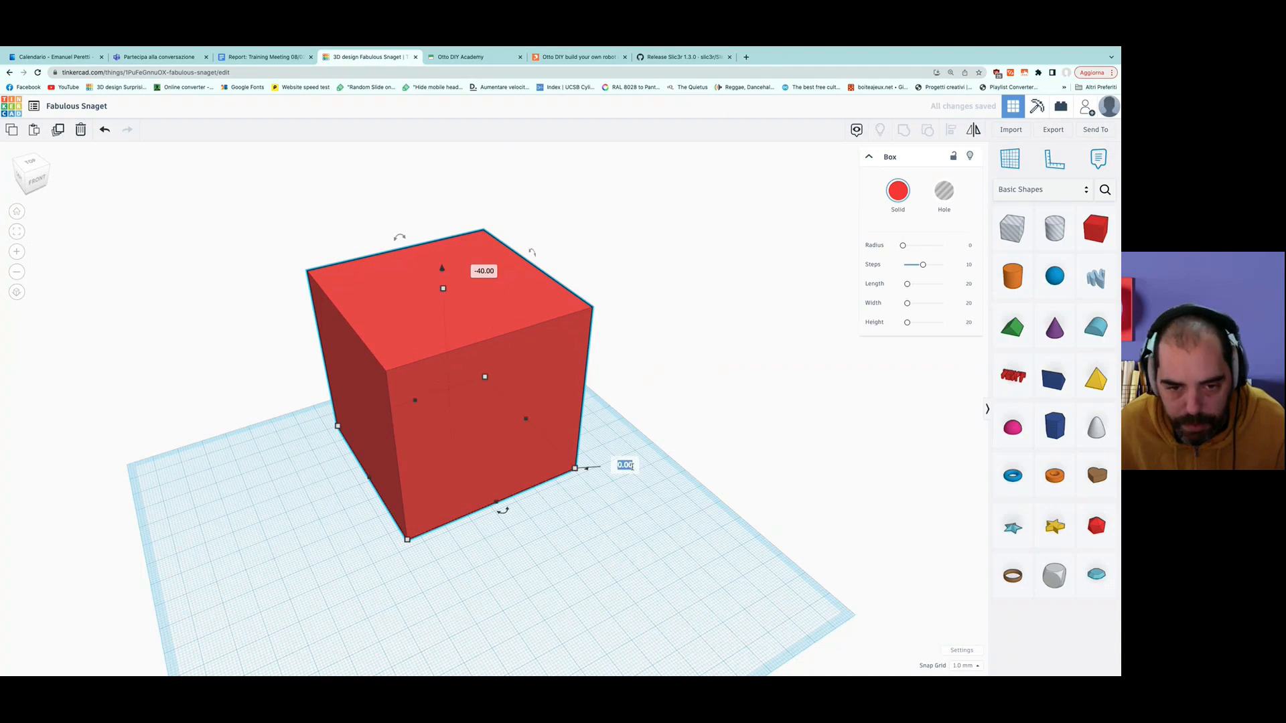
pyautogui.click(442, 272)
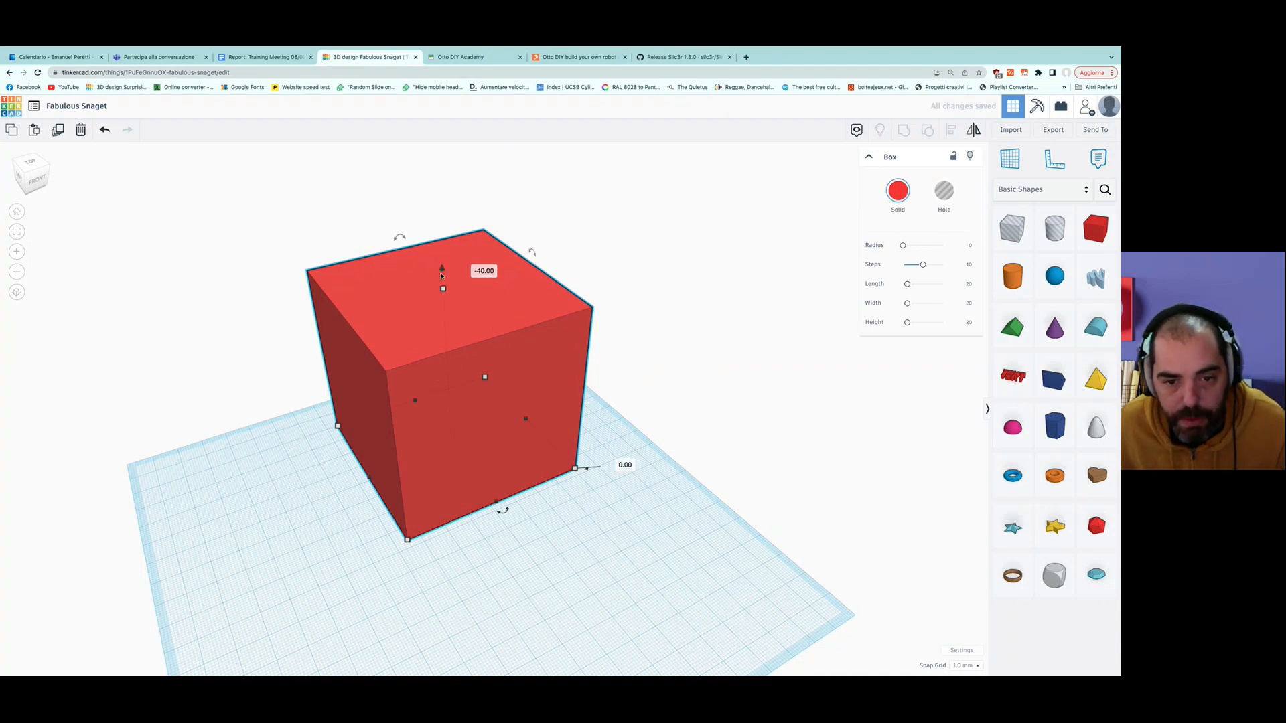
pyautogui.moveTo(442, 271)
pyautogui.mouseDown()
pyautogui.moveTo(435, 367)
pyautogui.moveTo(436, 272)
pyautogui.mouseUp()
# Try tilting the cube 90° and -45° about its horizontal axes and turning it -45° about the vertical axis, and undo the rotations.
pyautogui.moveTo(647, 562)
pyautogui.mouseDown(button='right')
pyautogui.moveTo(536, 551)
pyautogui.moveTo(534, 474)
pyautogui.moveTo(569, 435)
pyautogui.moveTo(618, 568)
pyautogui.moveTo(640, 562)
pyautogui.moveTo(508, 566)
pyautogui.moveTo(655, 562)
pyautogui.mouseUp(button='right')
pyautogui.click(485, 321)
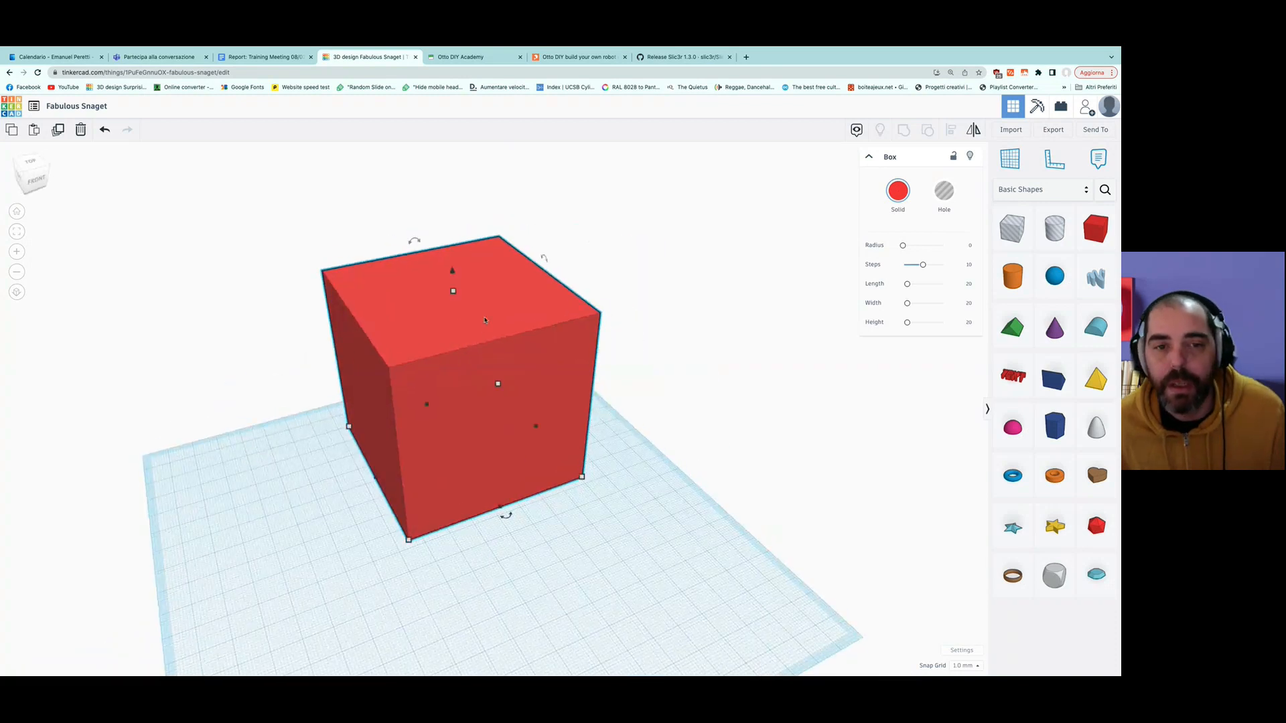
pyautogui.moveTo(571, 597); pyautogui.dragTo(496, 394, button='right')
pyautogui.moveTo(491, 526)
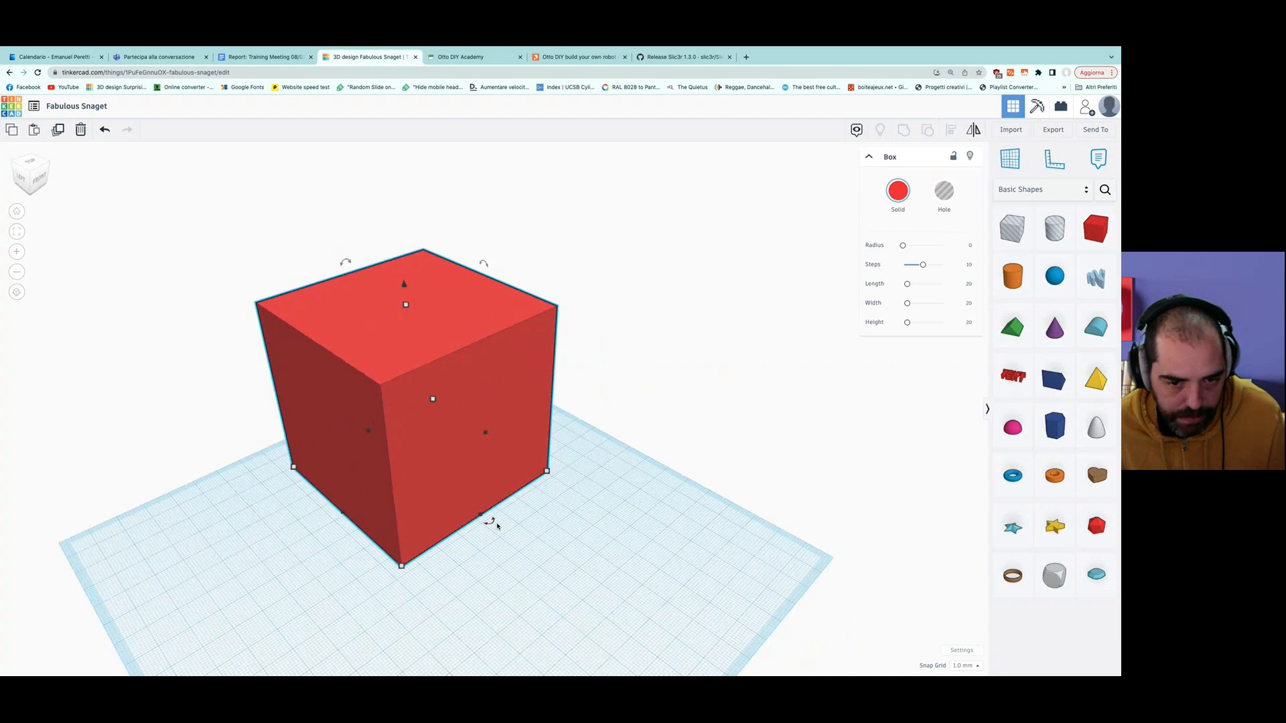
pyautogui.moveTo(494, 525)
pyautogui.mouseDown()
pyautogui.moveTo(527, 511)
pyautogui.moveTo(541, 483)
pyautogui.moveTo(532, 445)
pyautogui.moveTo(533, 516)
pyautogui.moveTo(515, 533)
pyautogui.moveTo(376, 537)
pyautogui.moveTo(480, 538)
pyautogui.moveTo(520, 514)
pyautogui.moveTo(551, 447)
pyautogui.moveTo(539, 427)
pyautogui.moveTo(548, 462)
pyautogui.moveTo(536, 395)
pyautogui.moveTo(563, 429)
pyautogui.moveTo(517, 512)
pyautogui.moveTo(365, 553)
pyautogui.moveTo(462, 547)
pyautogui.moveTo(531, 469)
pyautogui.moveTo(540, 439)
pyautogui.moveTo(514, 428)
pyautogui.moveTo(522, 465)
pyautogui.moveTo(500, 504)
pyautogui.mouseUp()
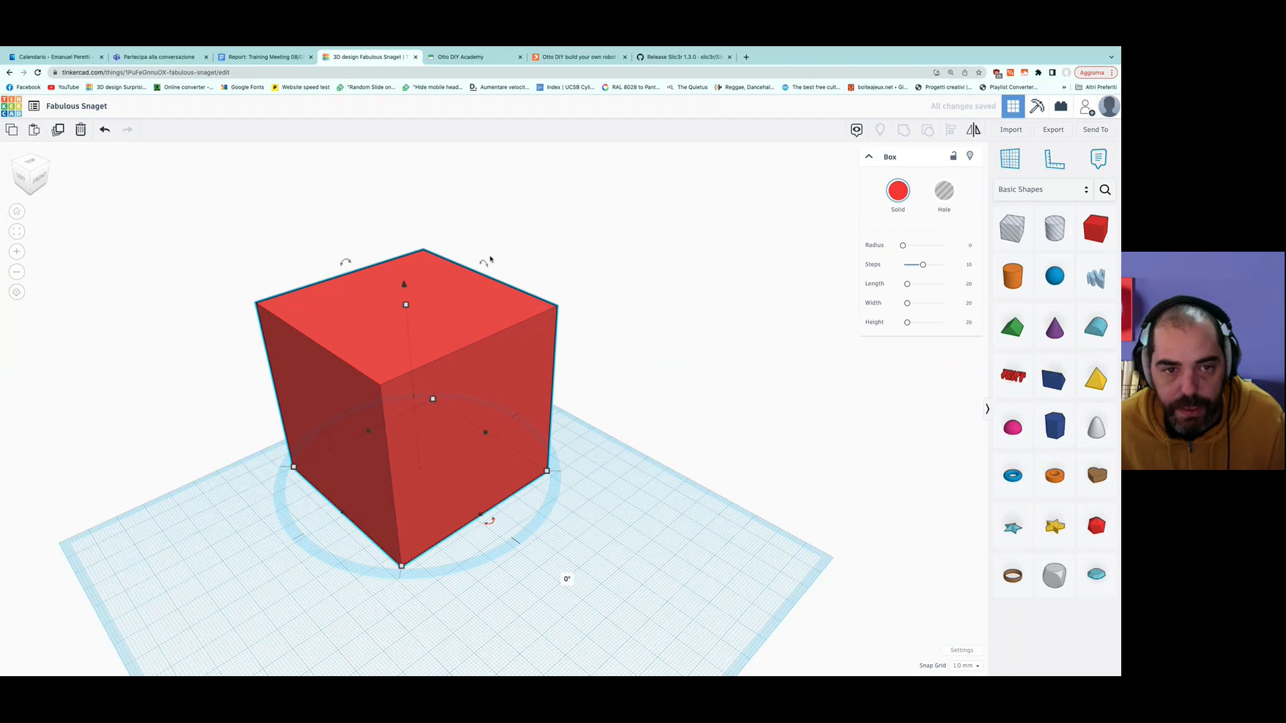
pyautogui.moveTo(482, 263); pyautogui.dragTo(562, 383)
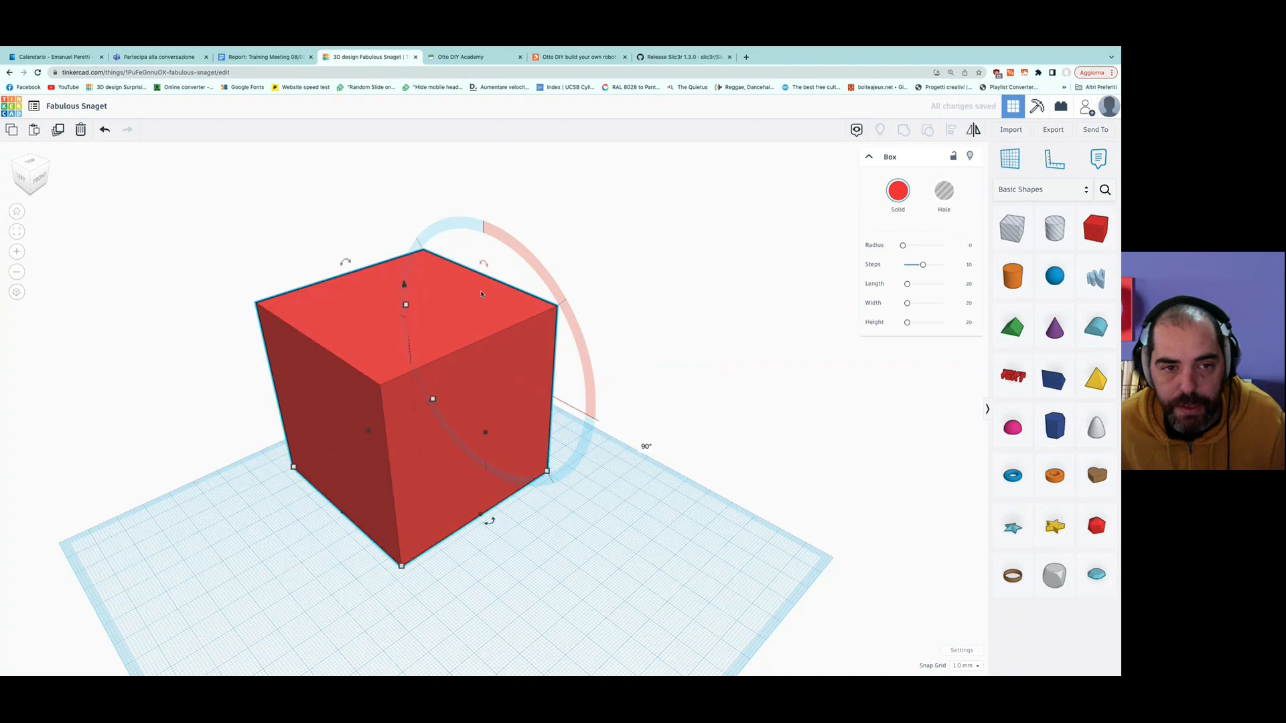
pyautogui.moveTo(349, 261); pyautogui.dragTo(396, 249)
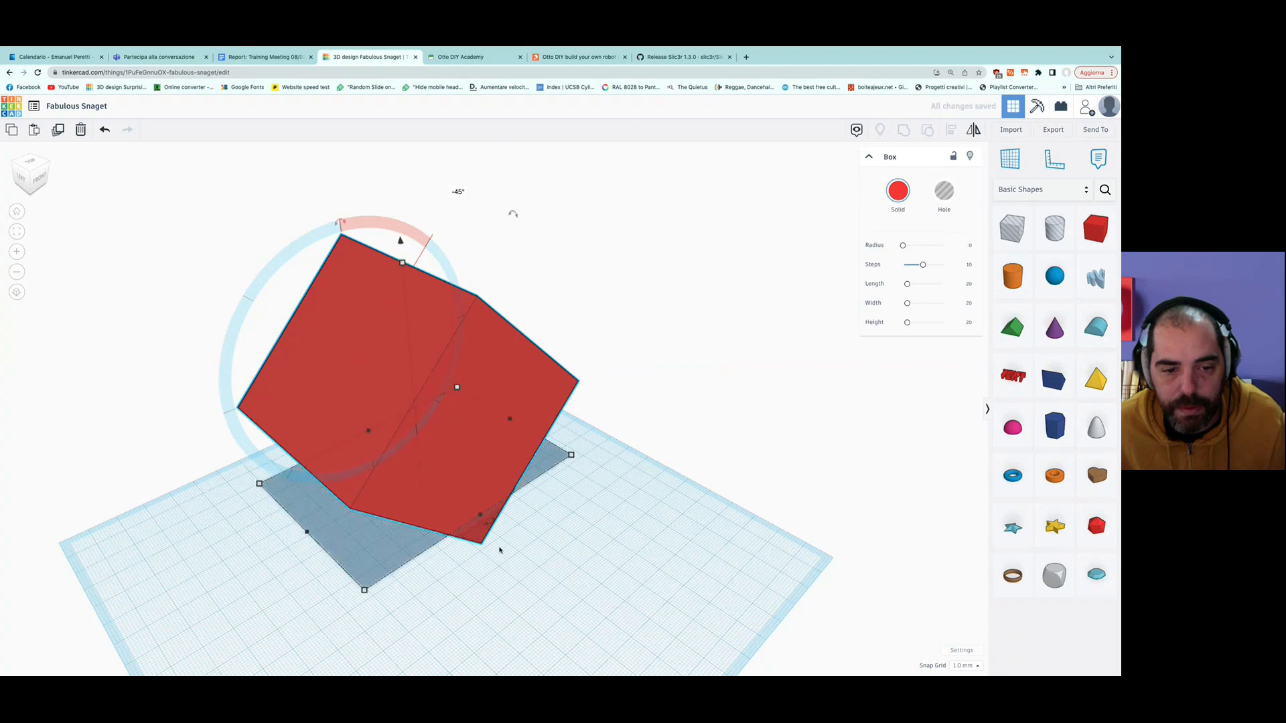
pyautogui.keyDown('shift'); pyautogui.moveTo(494, 523); pyautogui.dragTo(539, 491); pyautogui.keyUp('shift')
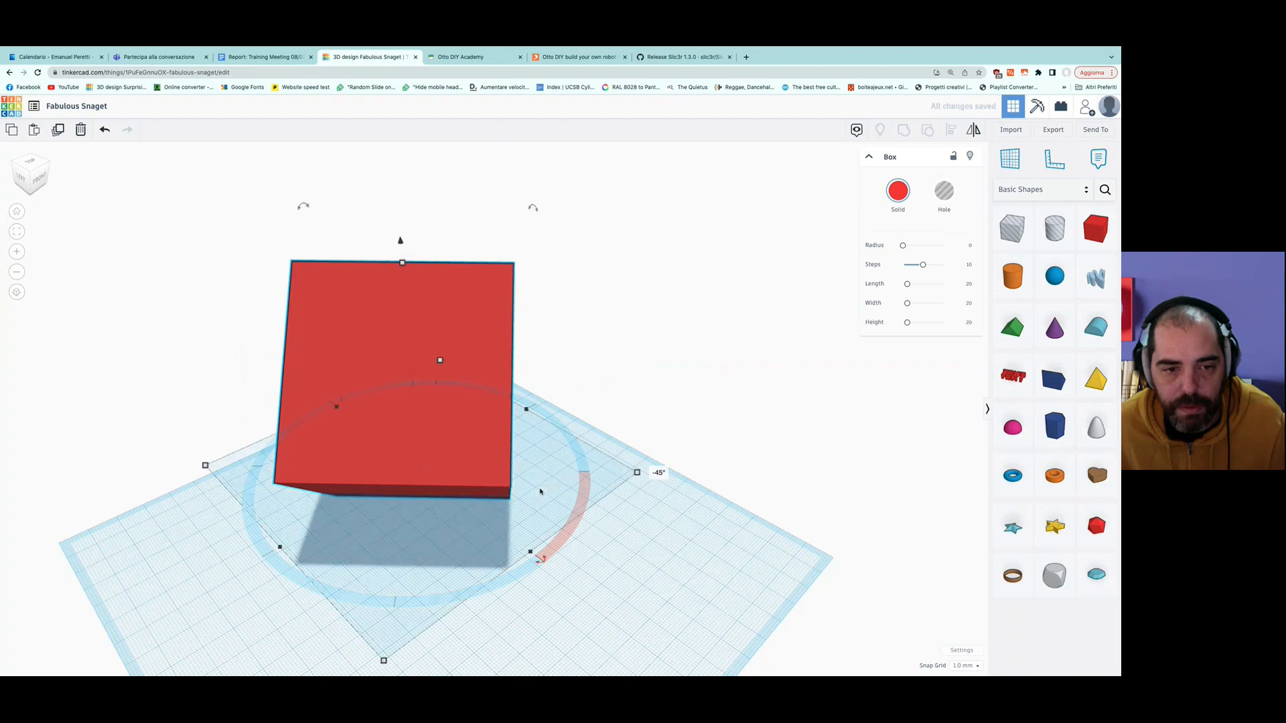
pyautogui.click(104, 130)
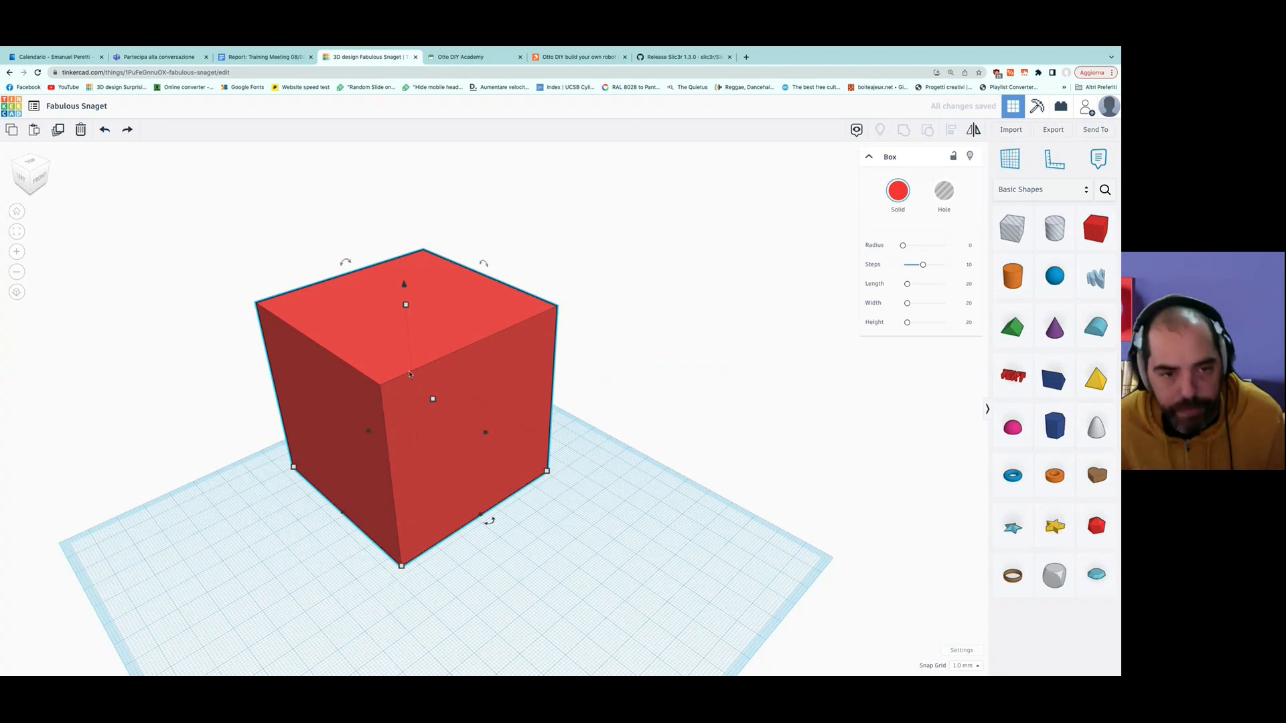
# Move the cube 52 mm sideways towards the left edge of the workplane and deselect it.
pyautogui.moveTo(627, 581); pyautogui.dragTo(572, 566, button='right')
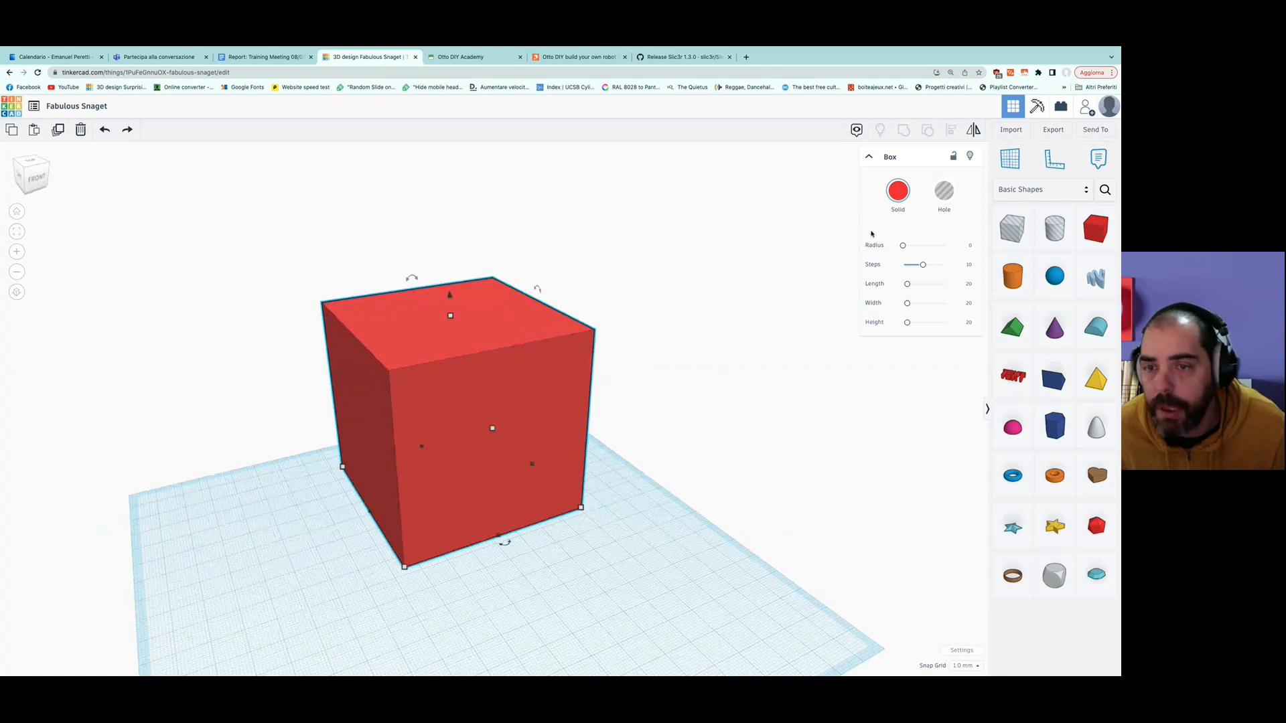
pyautogui.moveTo(507, 402); pyautogui.dragTo(362, 433)
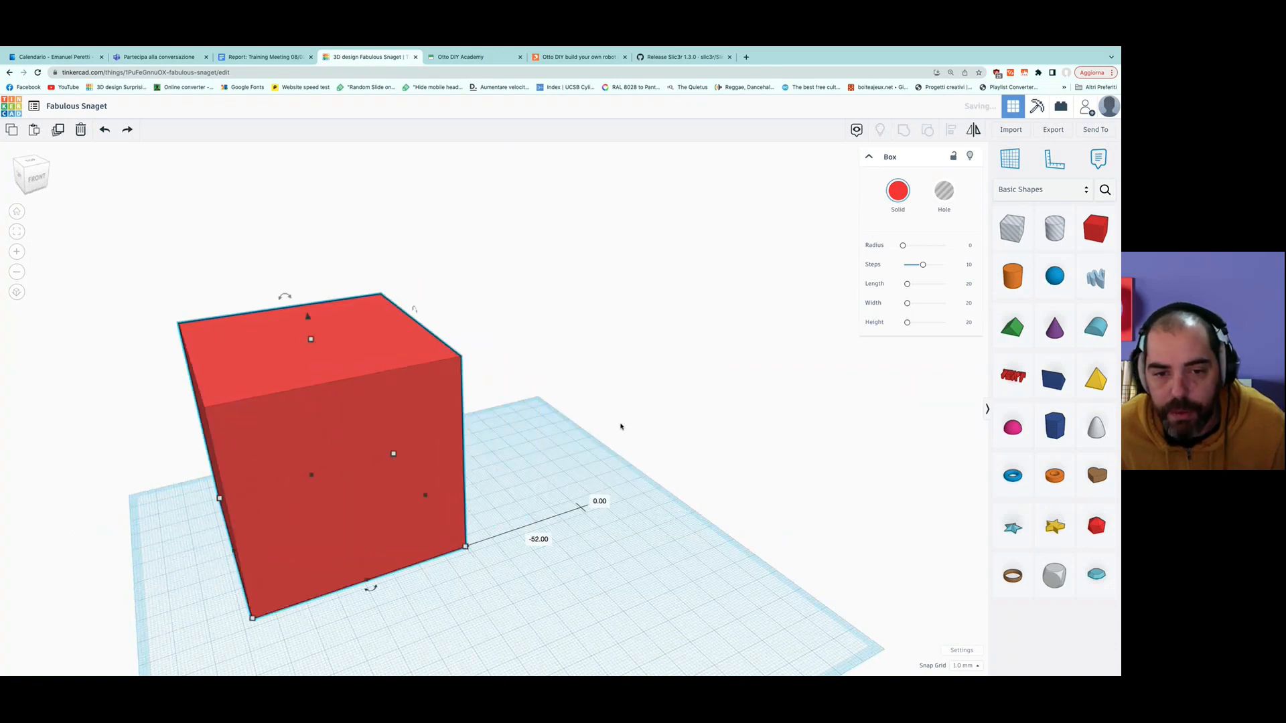
pyautogui.click(700, 427)
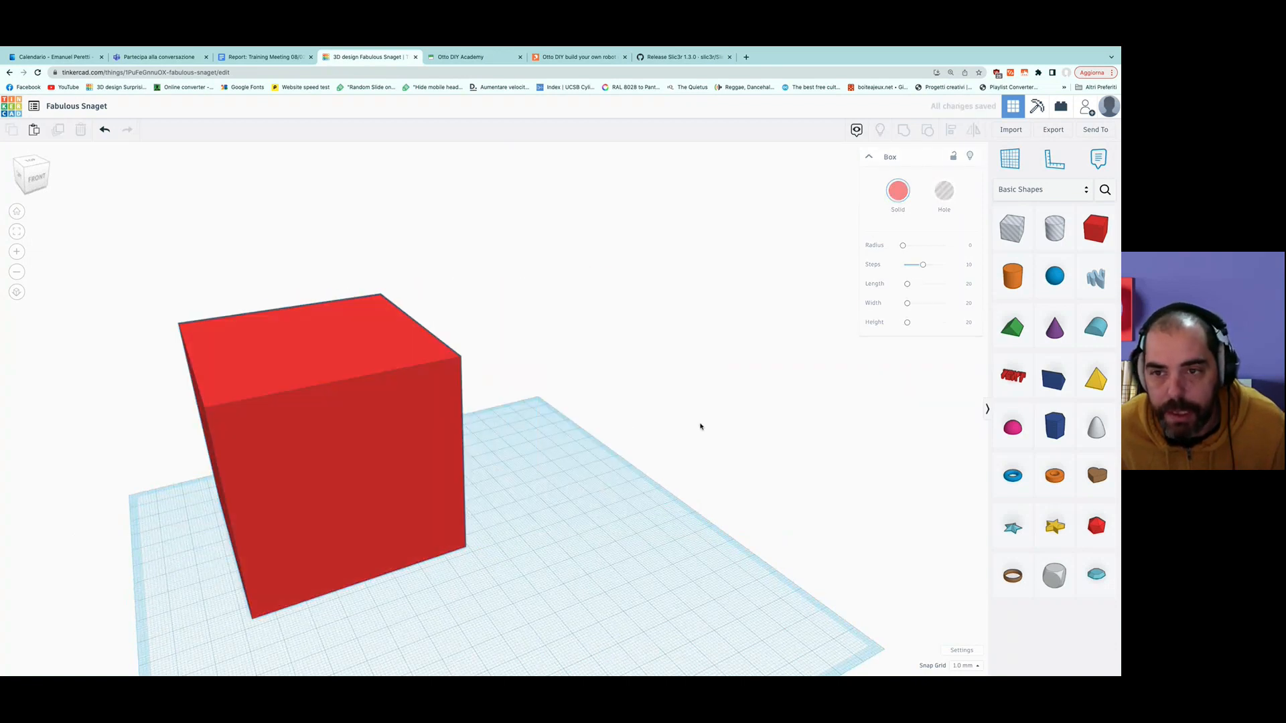
# Place an orange cylinder beside the cube to compare the properties of both shapes, and delete the cylinder.
pyautogui.click(294, 357)
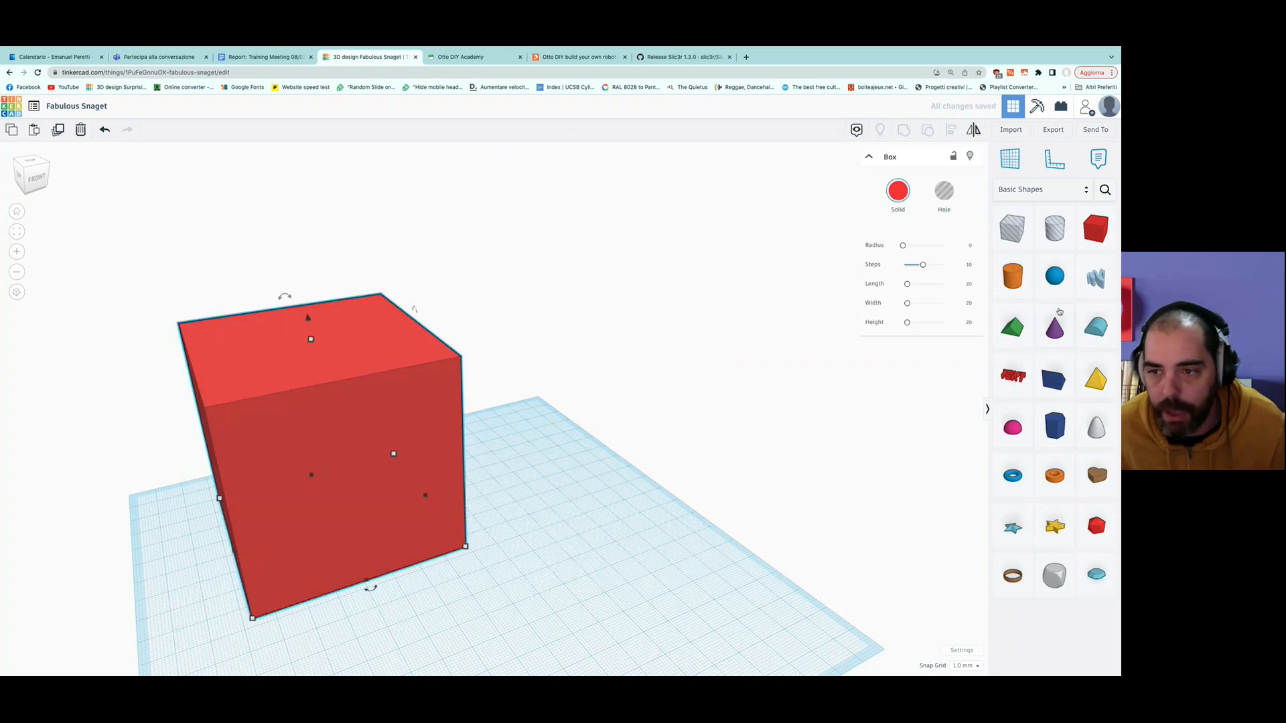
pyautogui.moveTo(1013, 276); pyautogui.dragTo(647, 515)
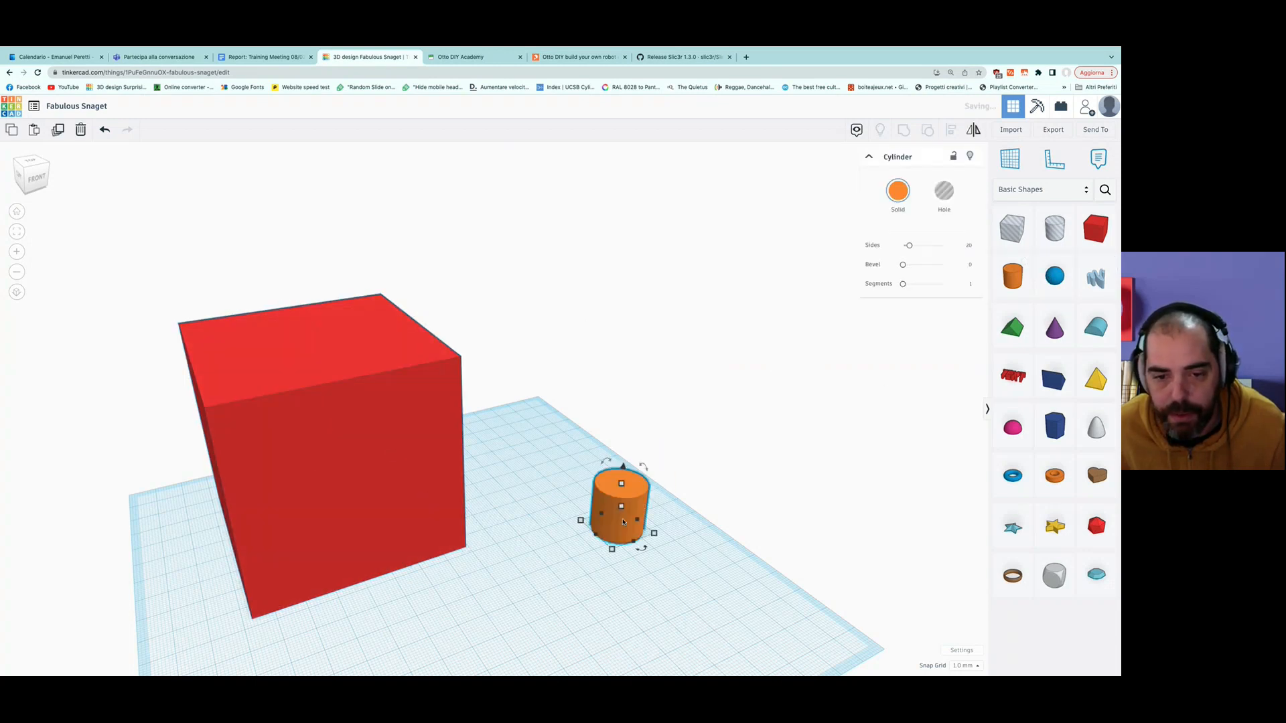
pyautogui.click(454, 430)
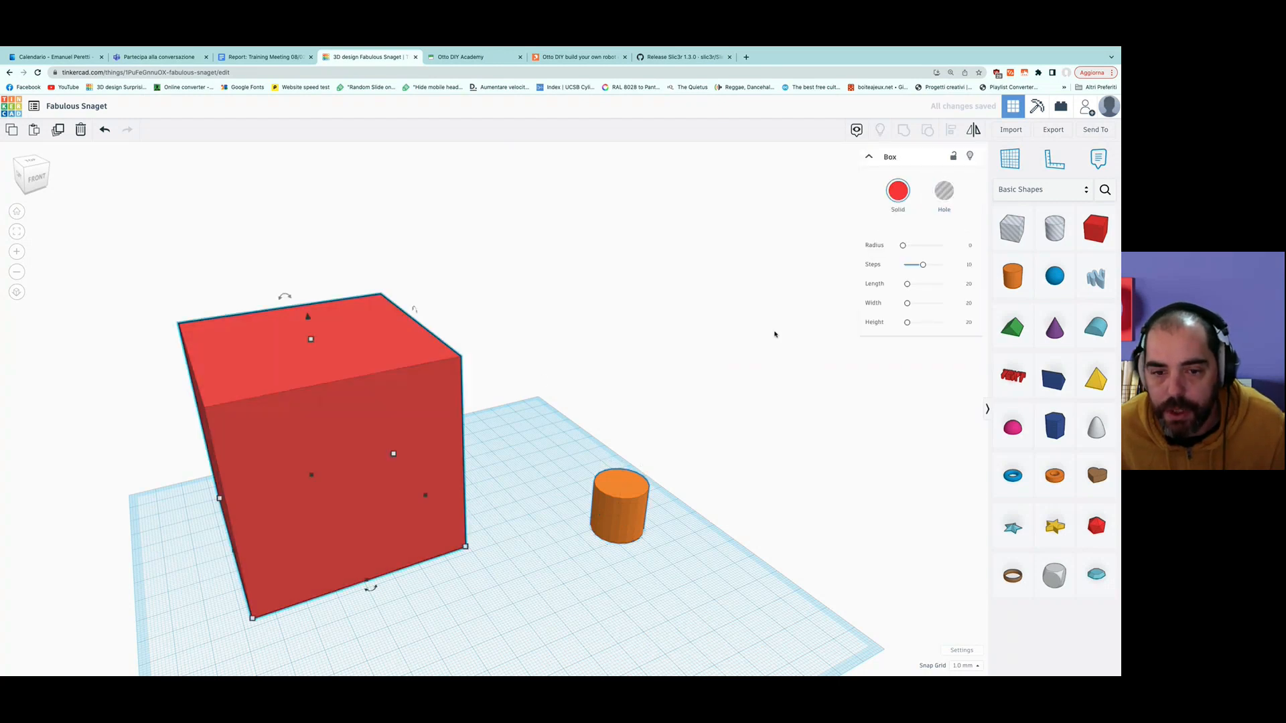
pyautogui.click(617, 498)
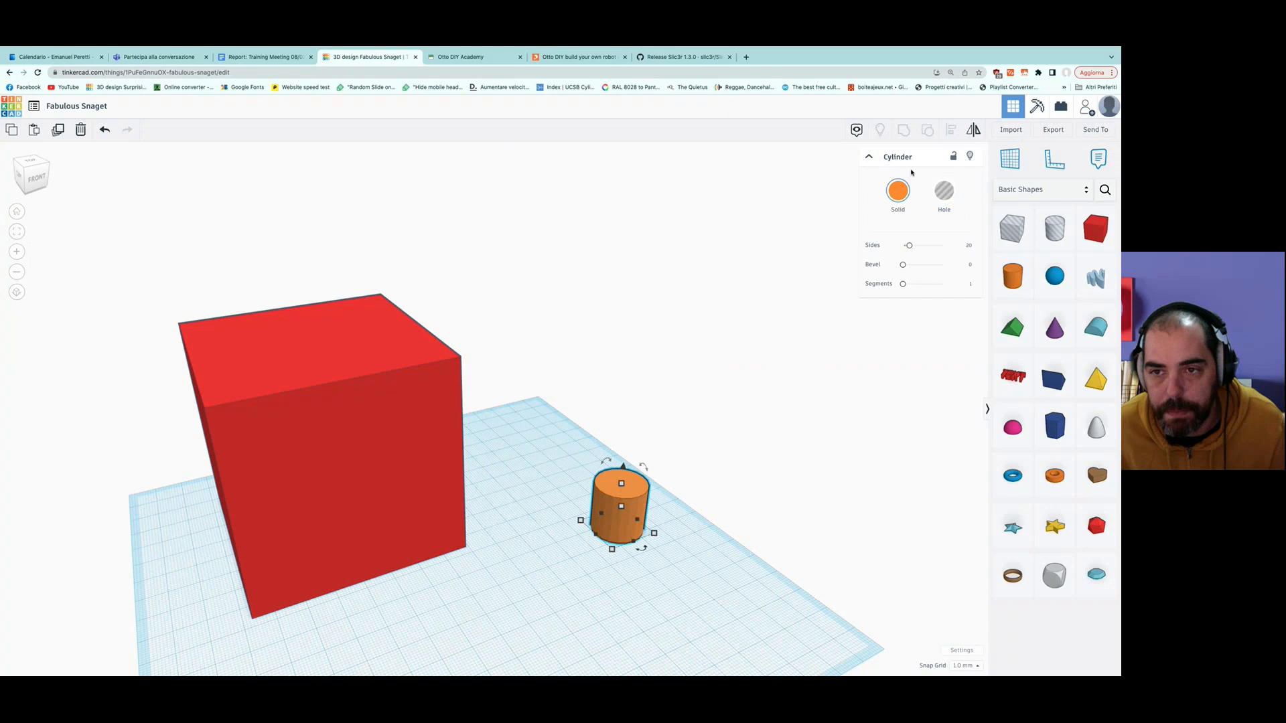
pyautogui.click(356, 388)
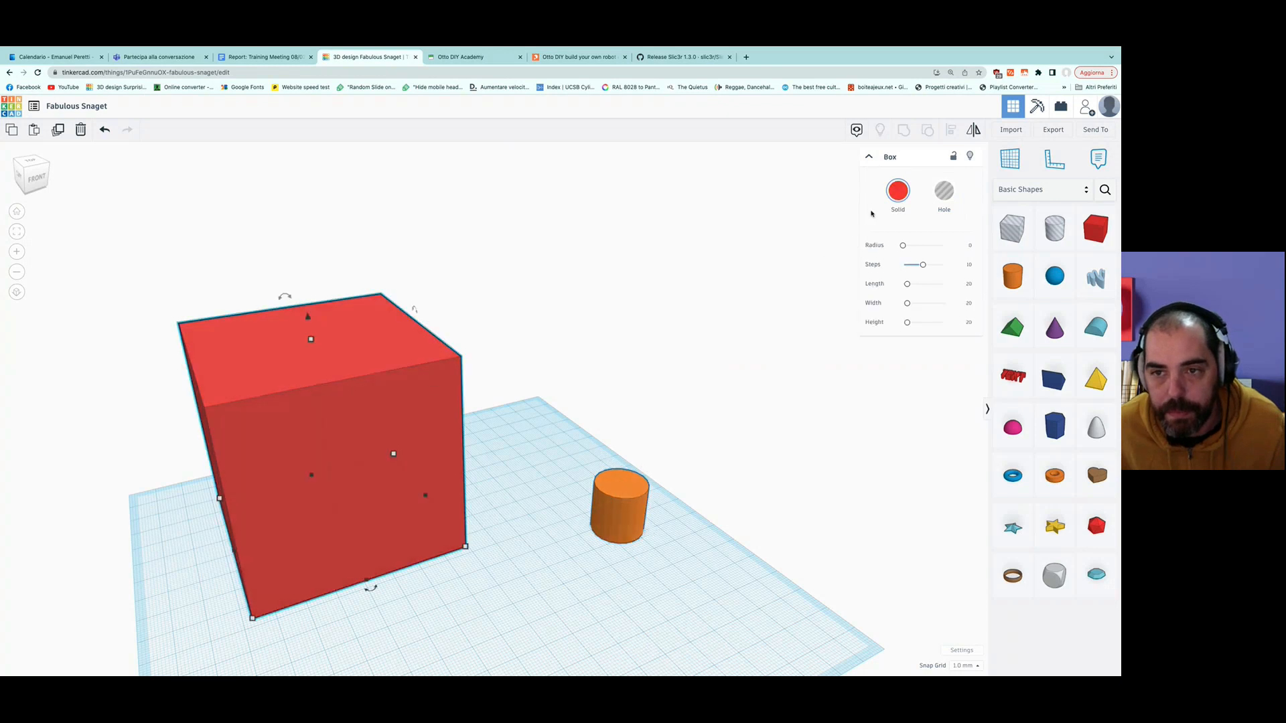
pyautogui.click(605, 496)
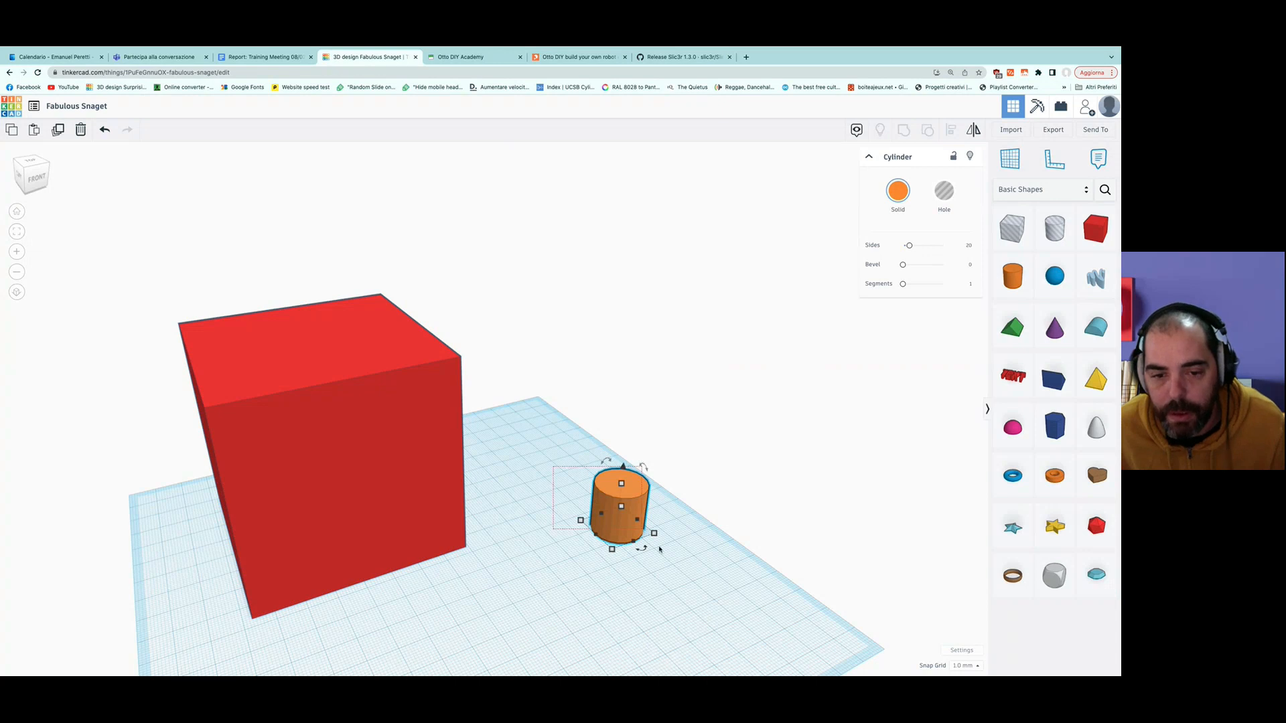
pyautogui.press('Delete')
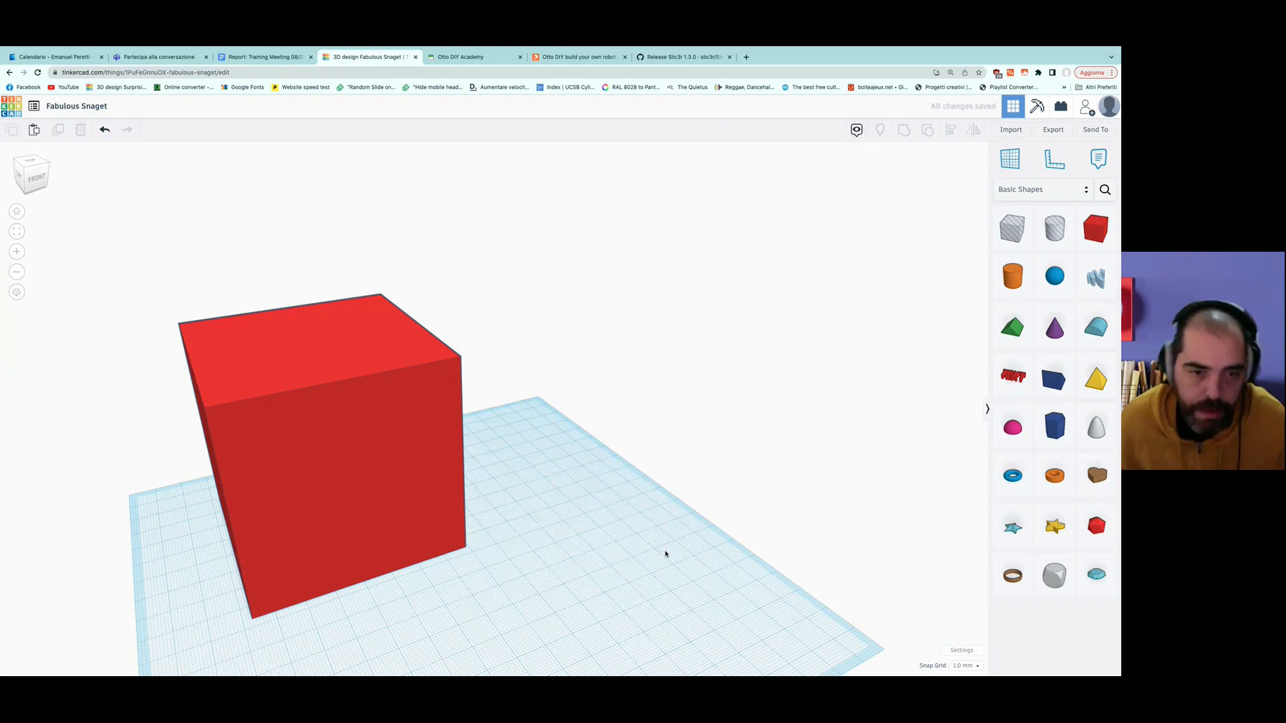
# Move the cube back towards the middle of the workplane and add an orange cylinder beside it near the back right edge.
pyautogui.moveTo(278, 422); pyautogui.dragTo(392, 402)
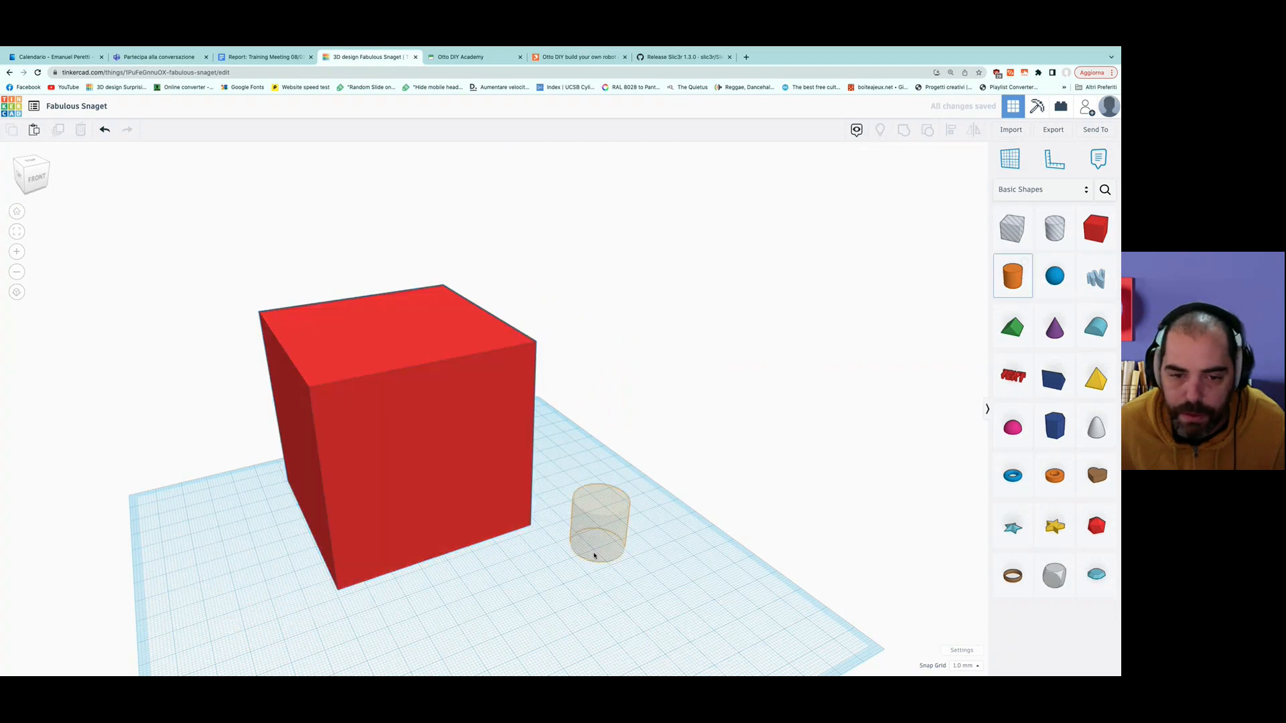
pyautogui.click(596, 536)
pyautogui.moveTo(528, 619); pyautogui.dragTo(418, 431, button='right')
pyautogui.click(418, 431)
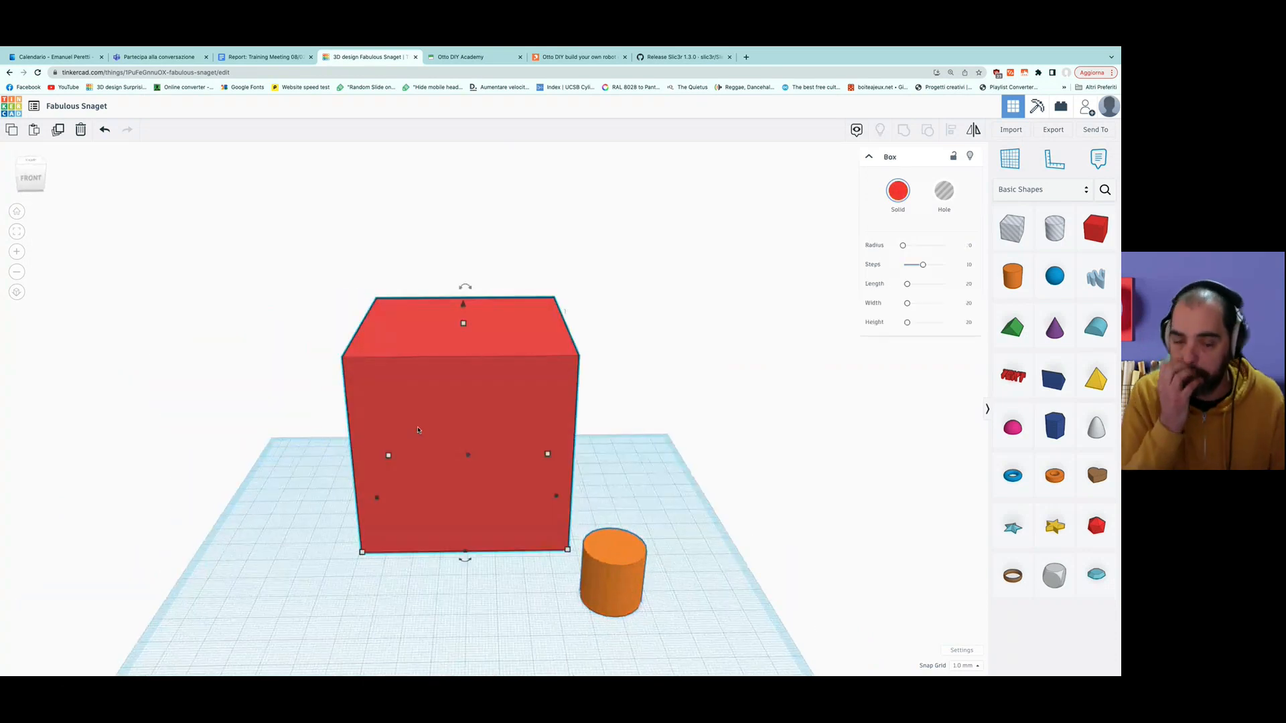
pyautogui.moveTo(618, 577); pyautogui.dragTo(697, 468)
# Change the cube's solid colour to the light red preset.
pyautogui.click(515, 429)
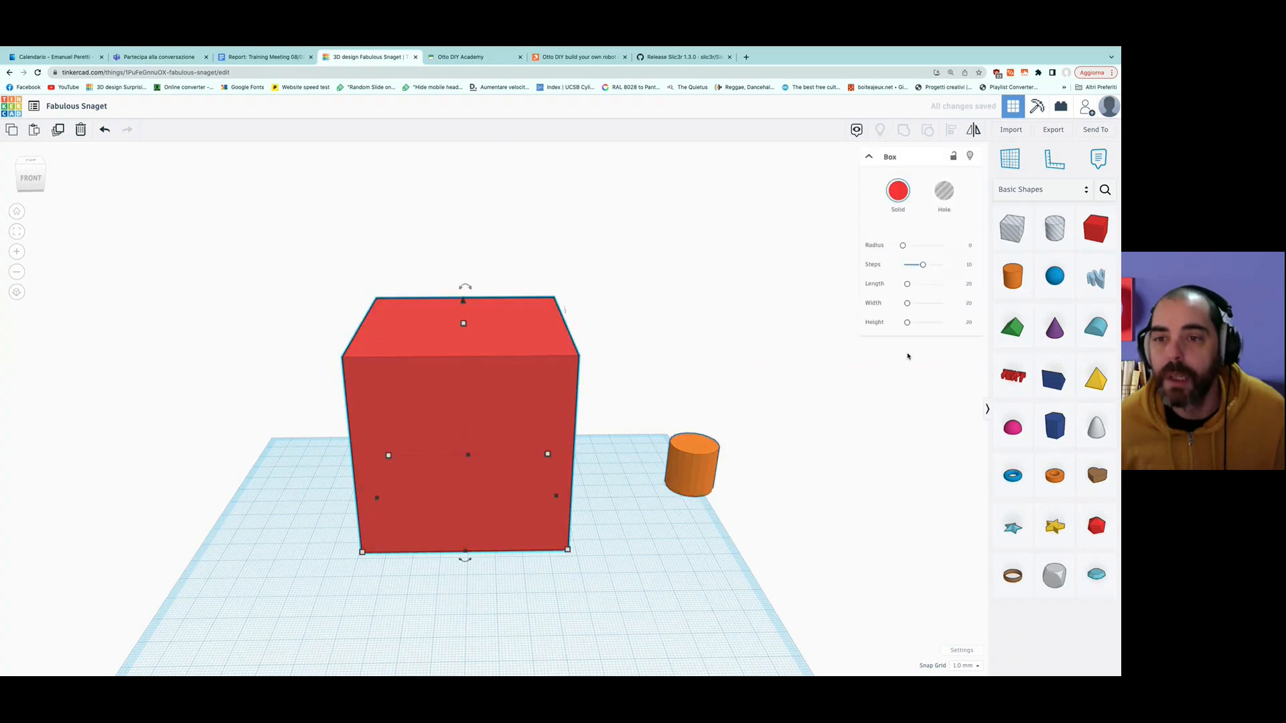
pyautogui.click(896, 196)
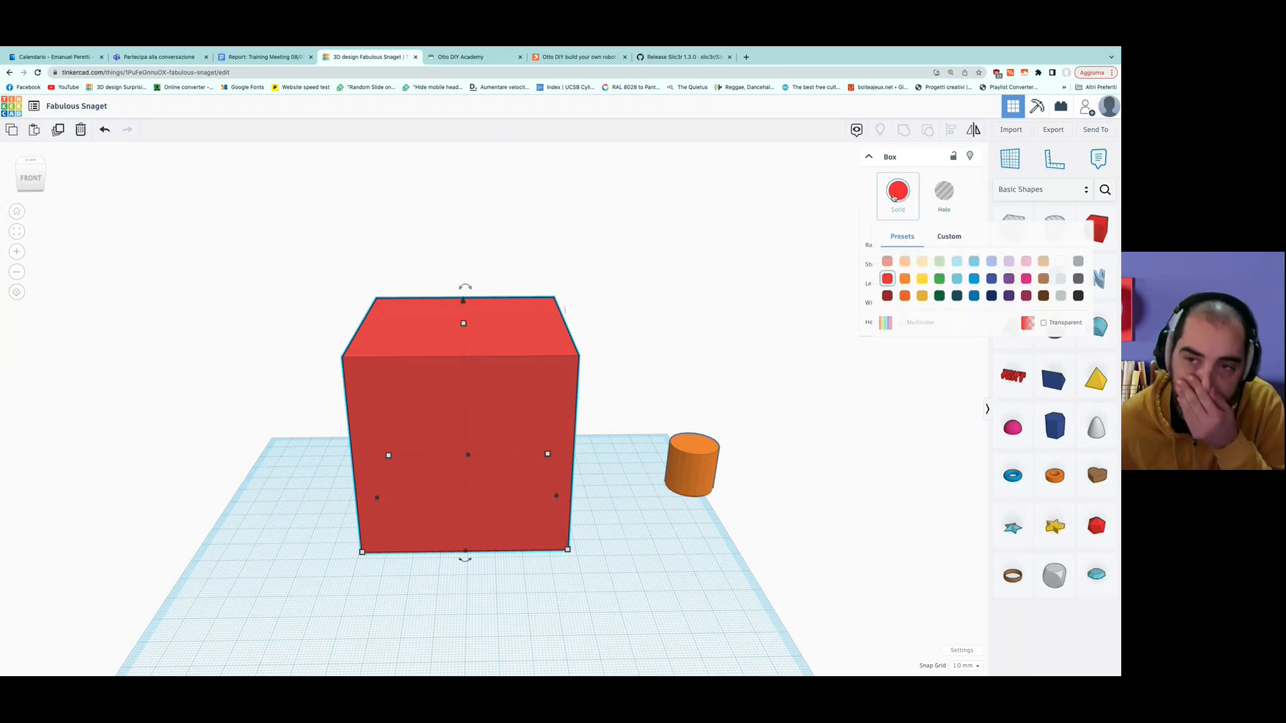
pyautogui.click(887, 262)
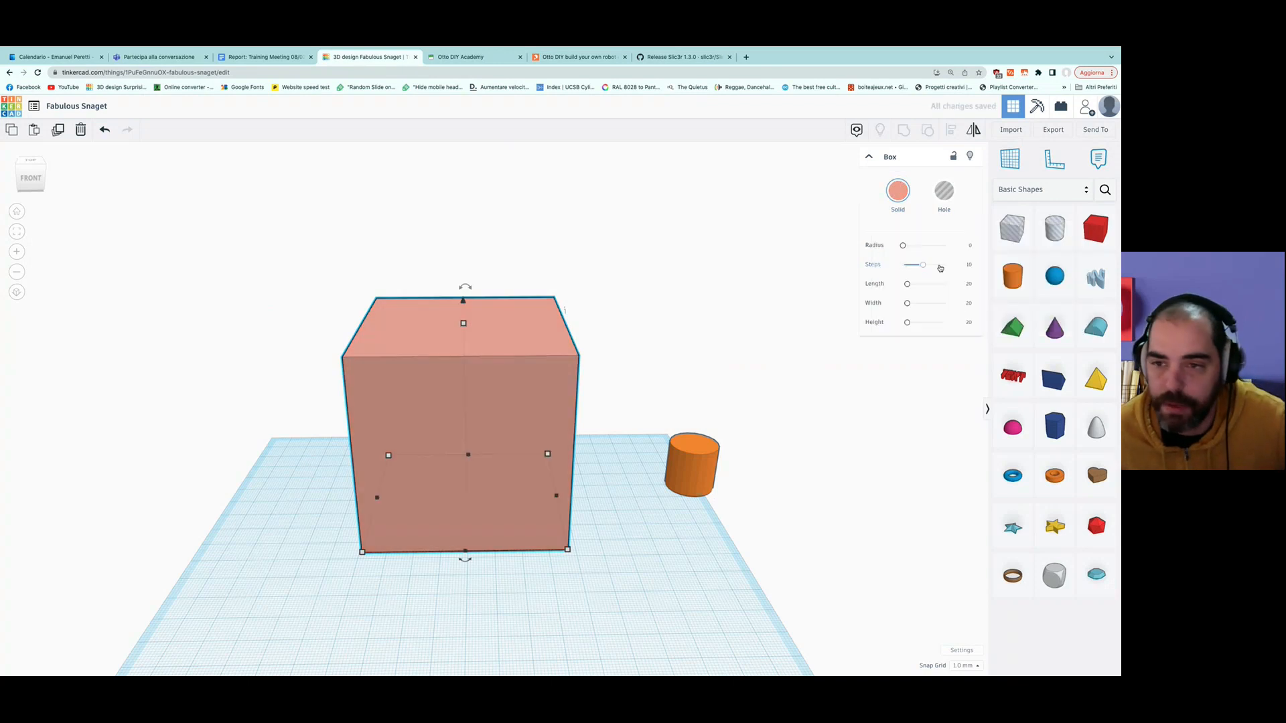
# Change the cube's solid colour to the magenta preset and make it transparent.
pyautogui.click(895, 197)
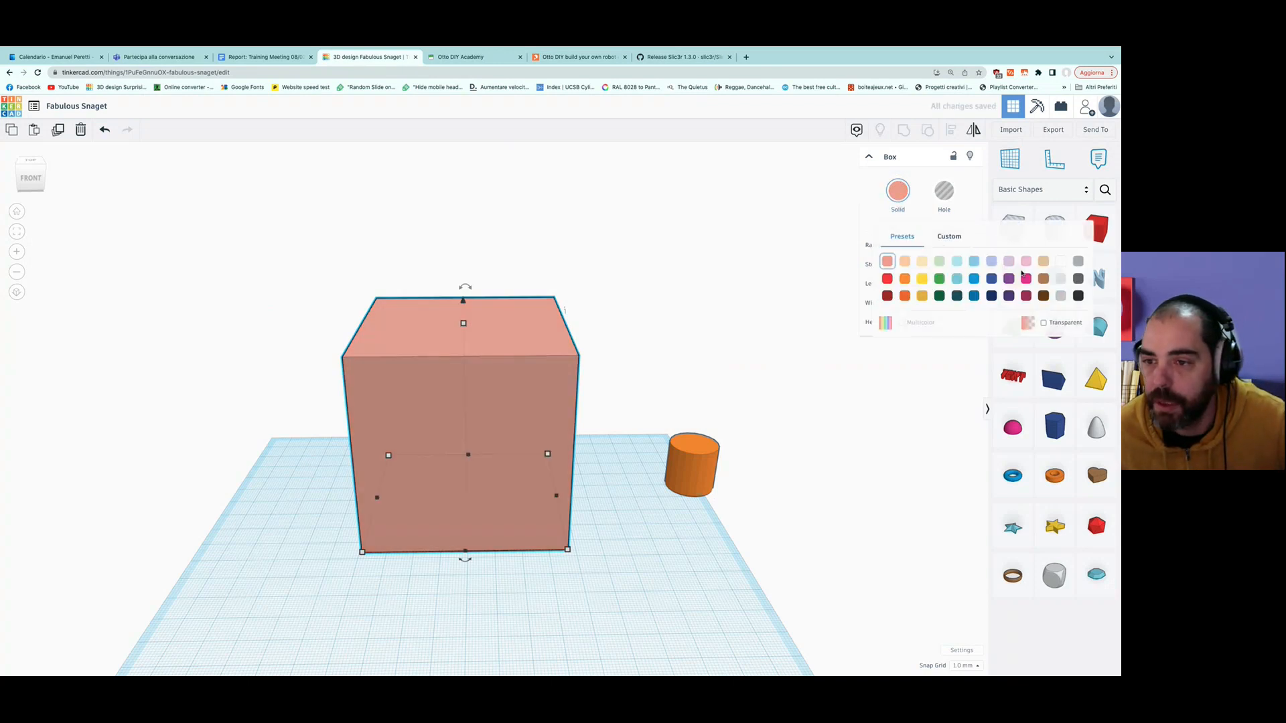
pyautogui.click(1025, 279)
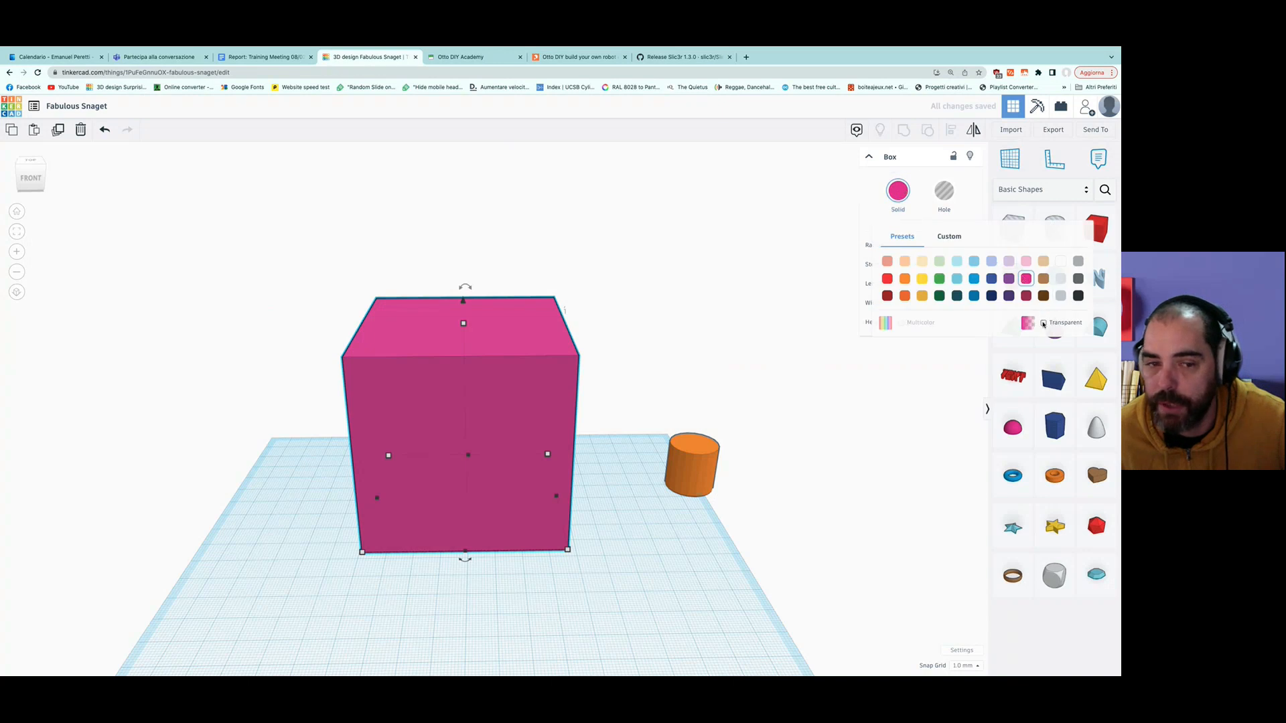
pyautogui.click(1043, 324)
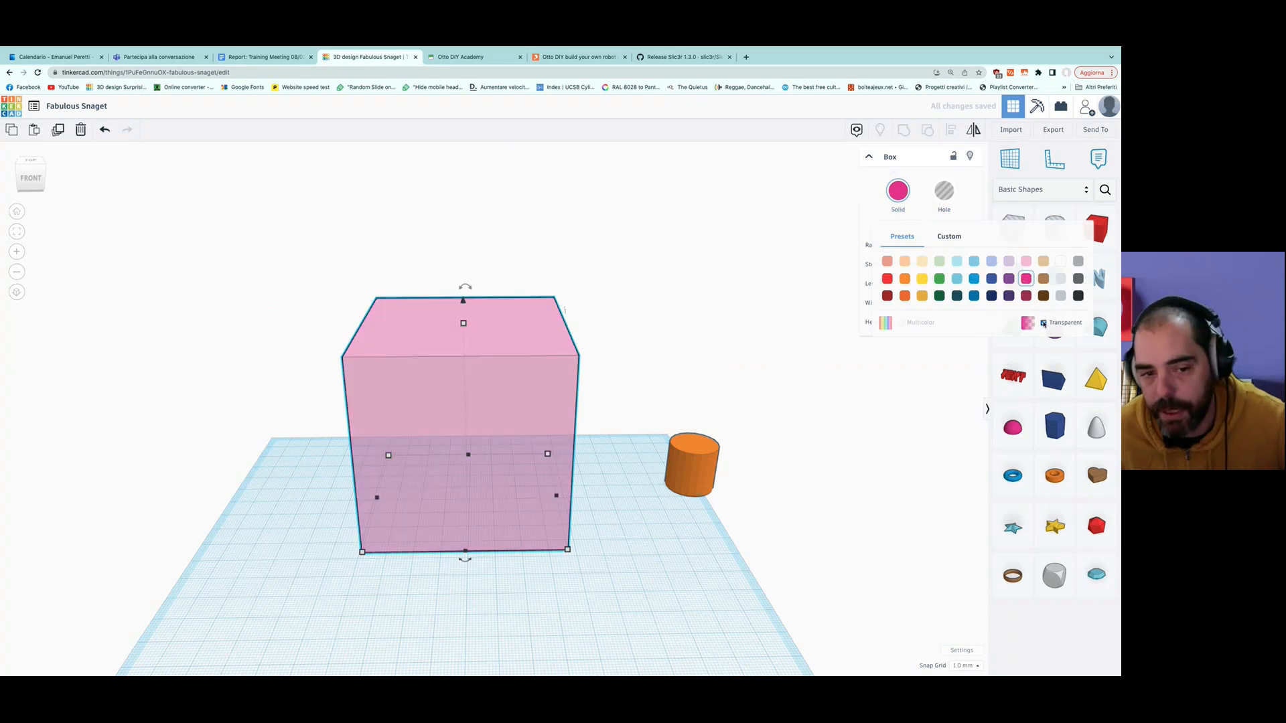
# Change the cube's solid colour to the medium blue preset and turn off its transparency.
pyautogui.click(971, 283)
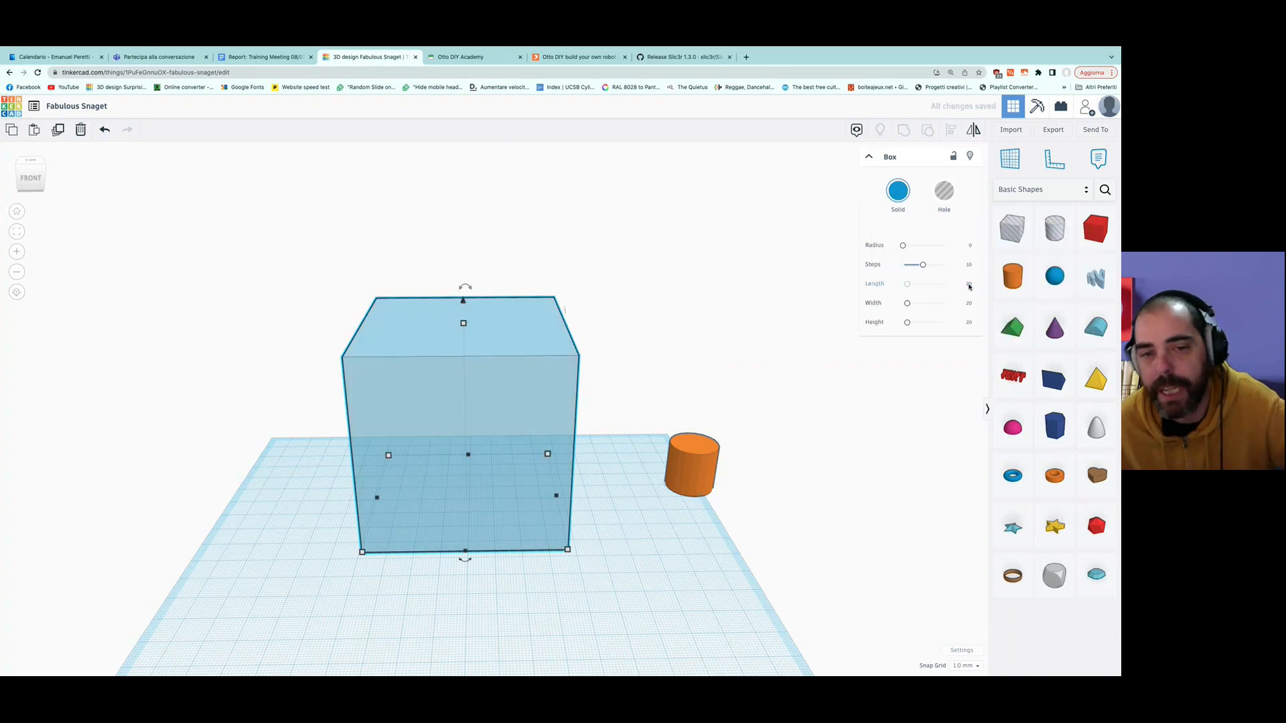
pyautogui.click(890, 190)
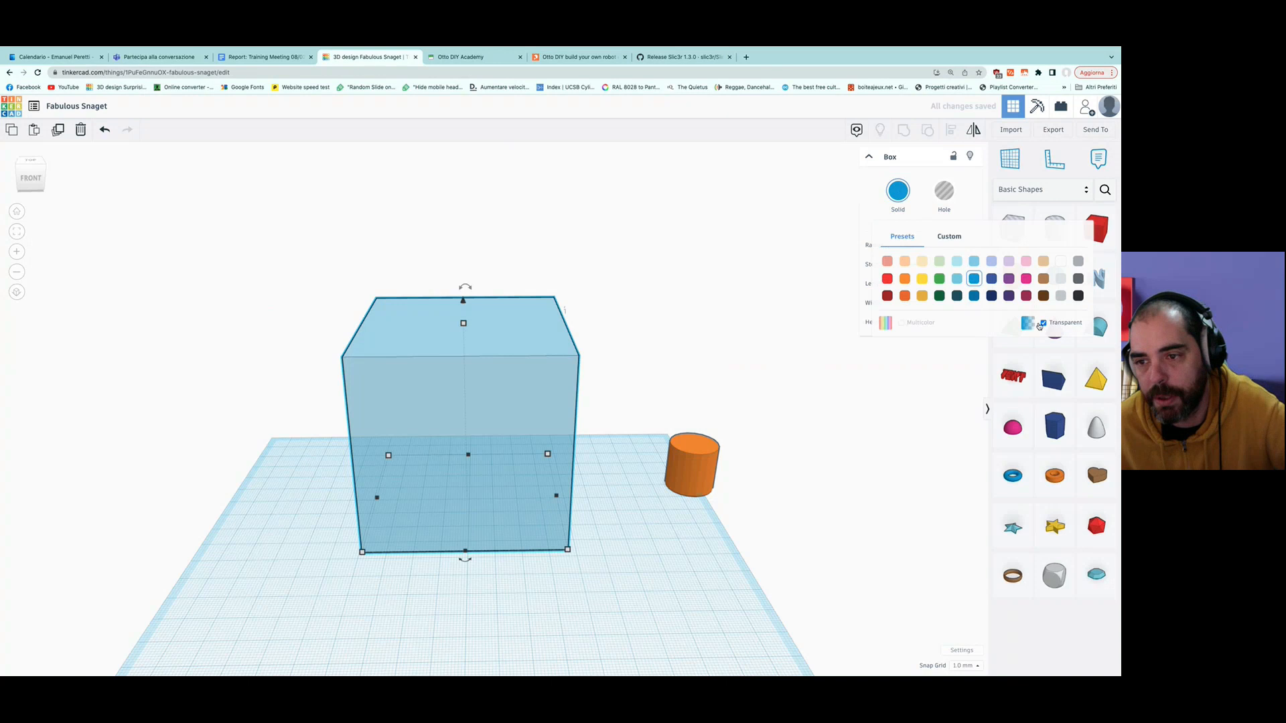
pyautogui.click(1045, 323)
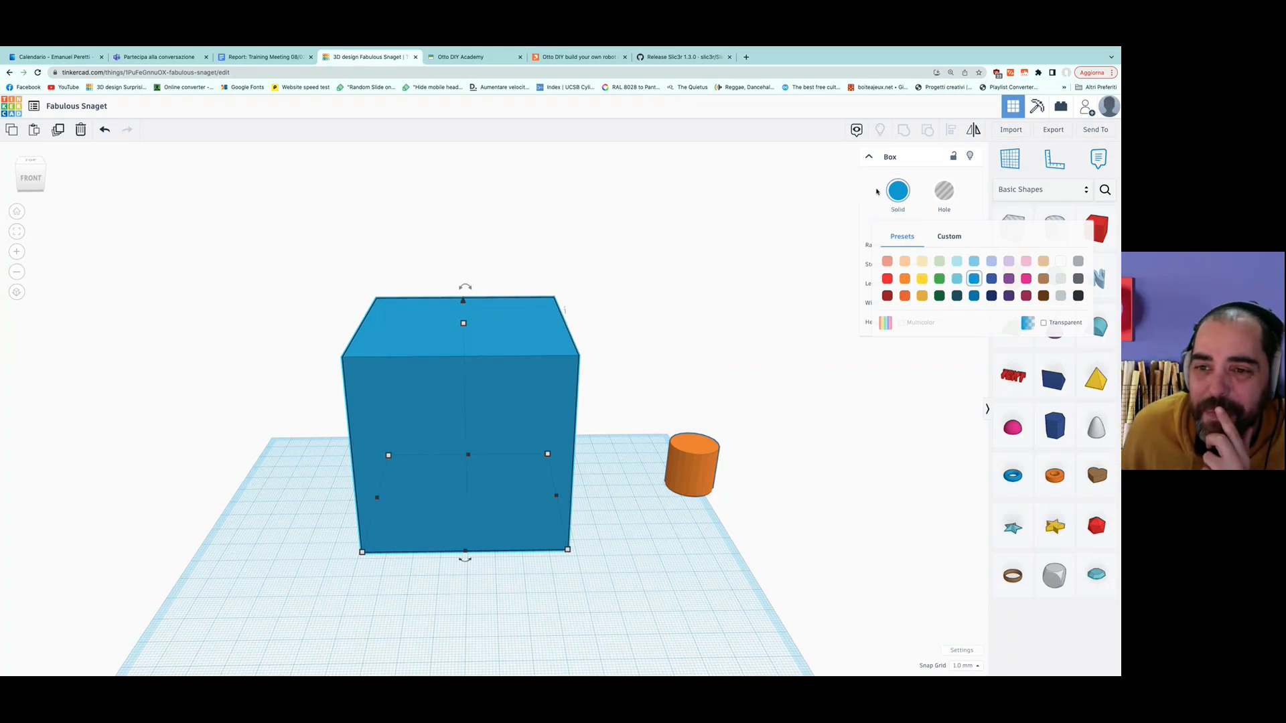
# Switch the cube between hole and solid several times to compare the two states, ending with solid.
pyautogui.click(948, 193)
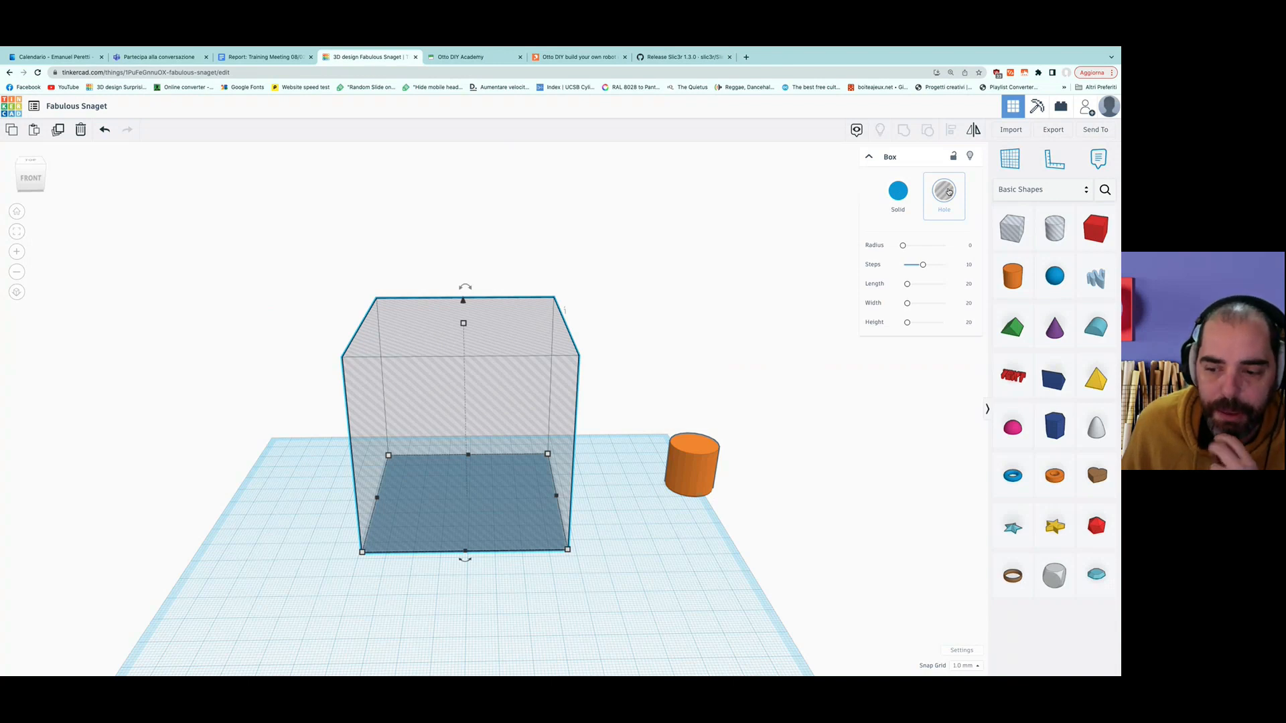
pyautogui.click(898, 193)
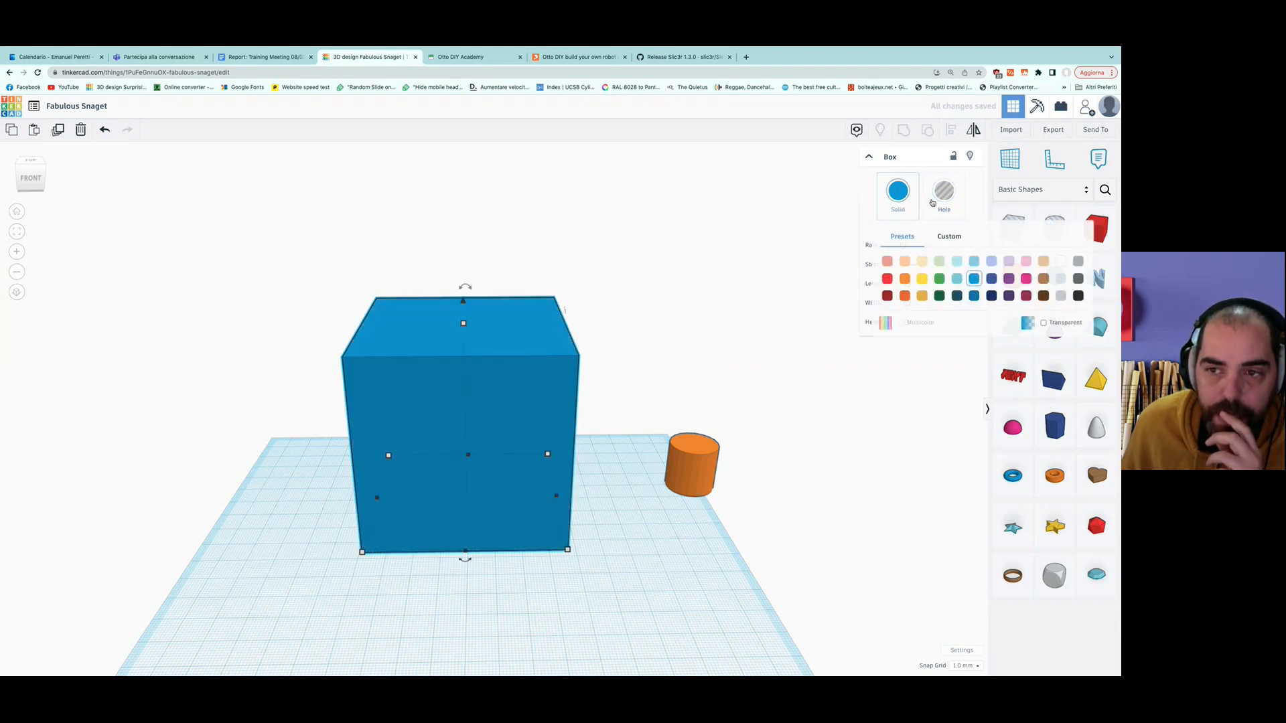
pyautogui.click(945, 201)
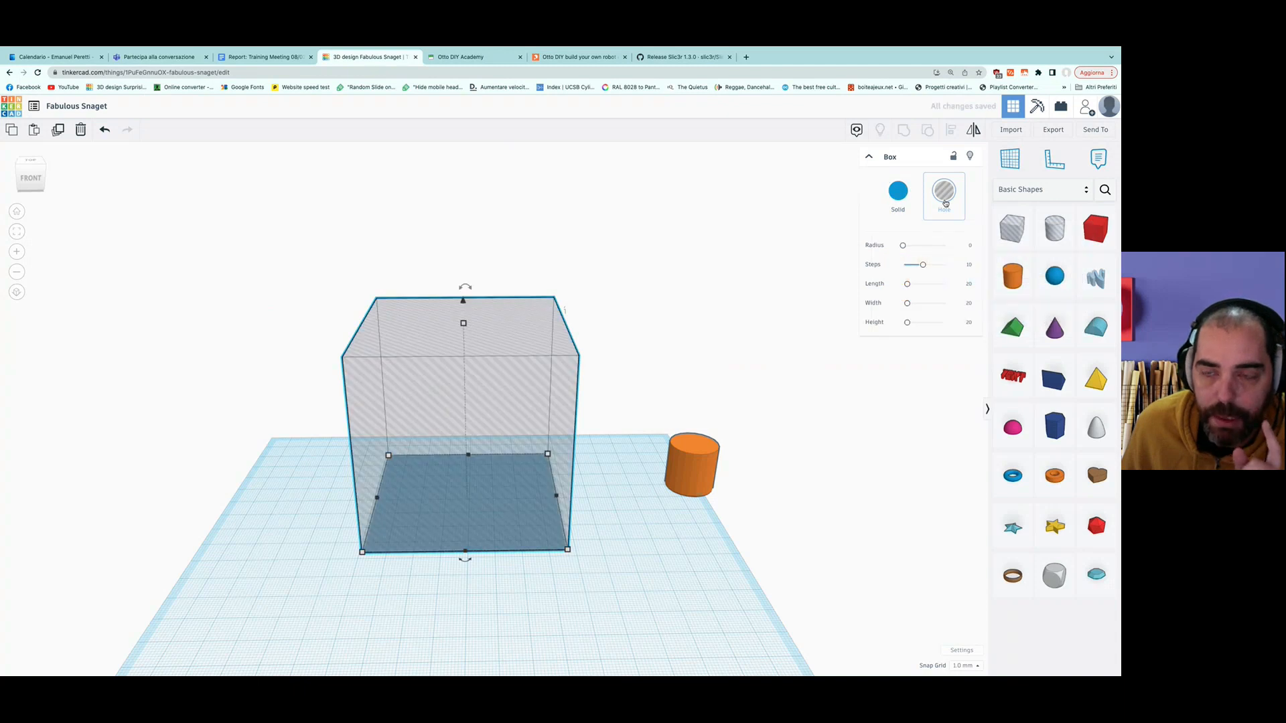
pyautogui.click(884, 200)
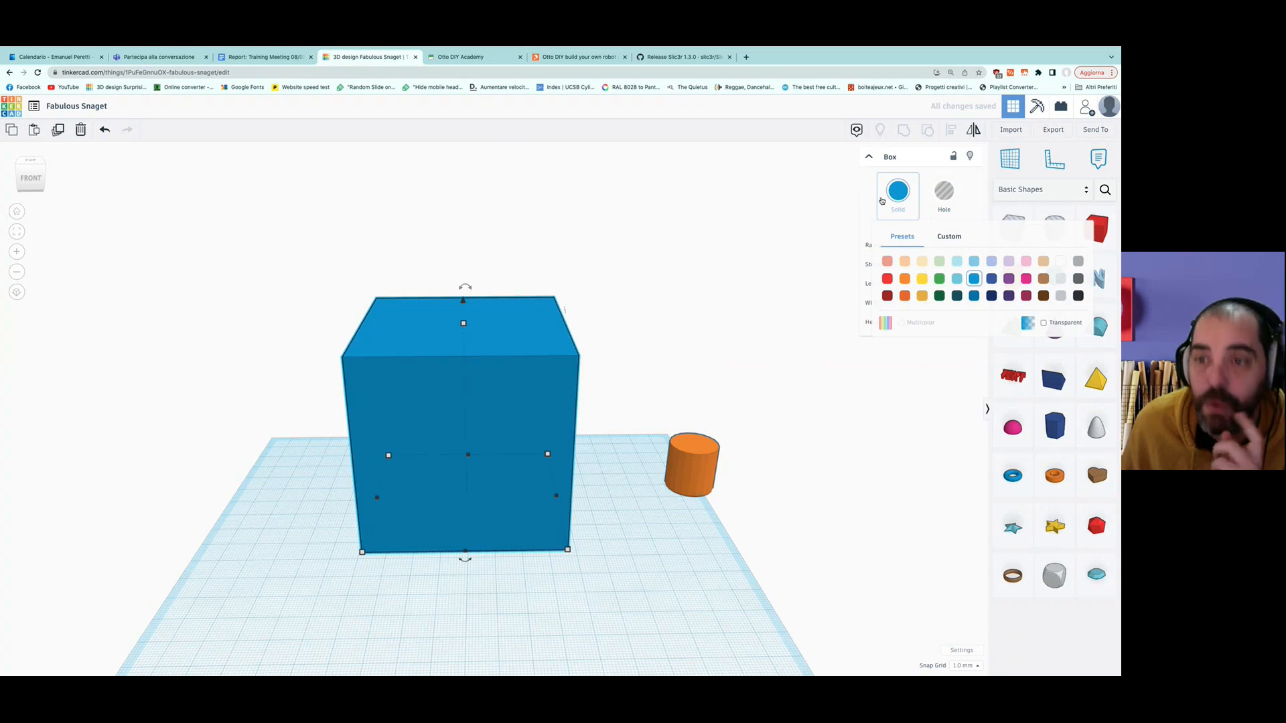
pyautogui.click(943, 204)
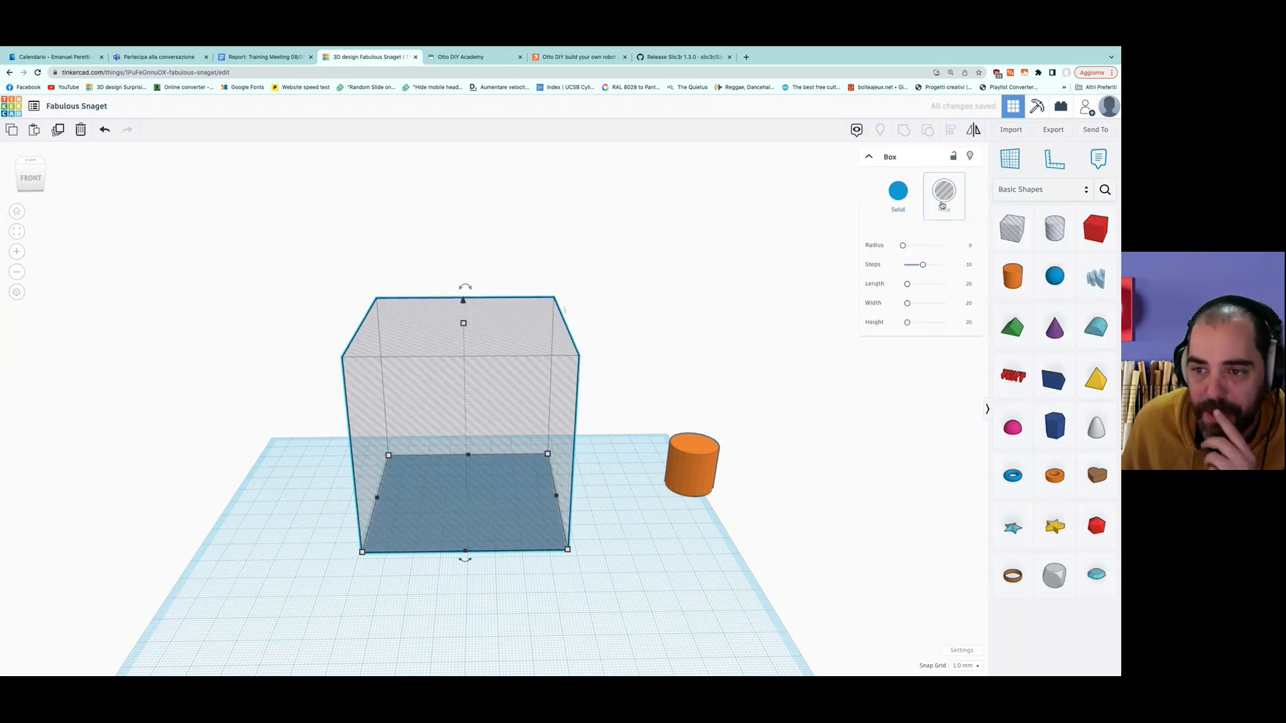
pyautogui.click(911, 204)
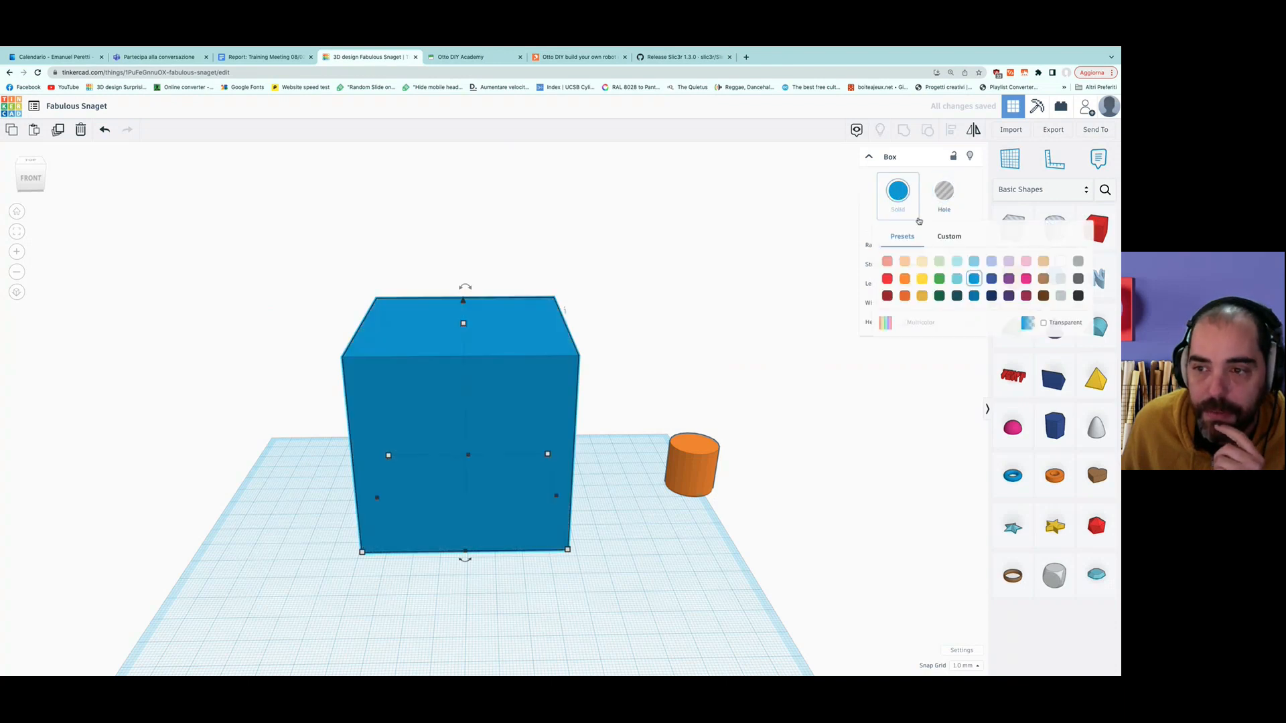
# Compare the blue cube's transparent solid look with its hole state, and return it to an opaque solid.
pyautogui.click(1044, 323)
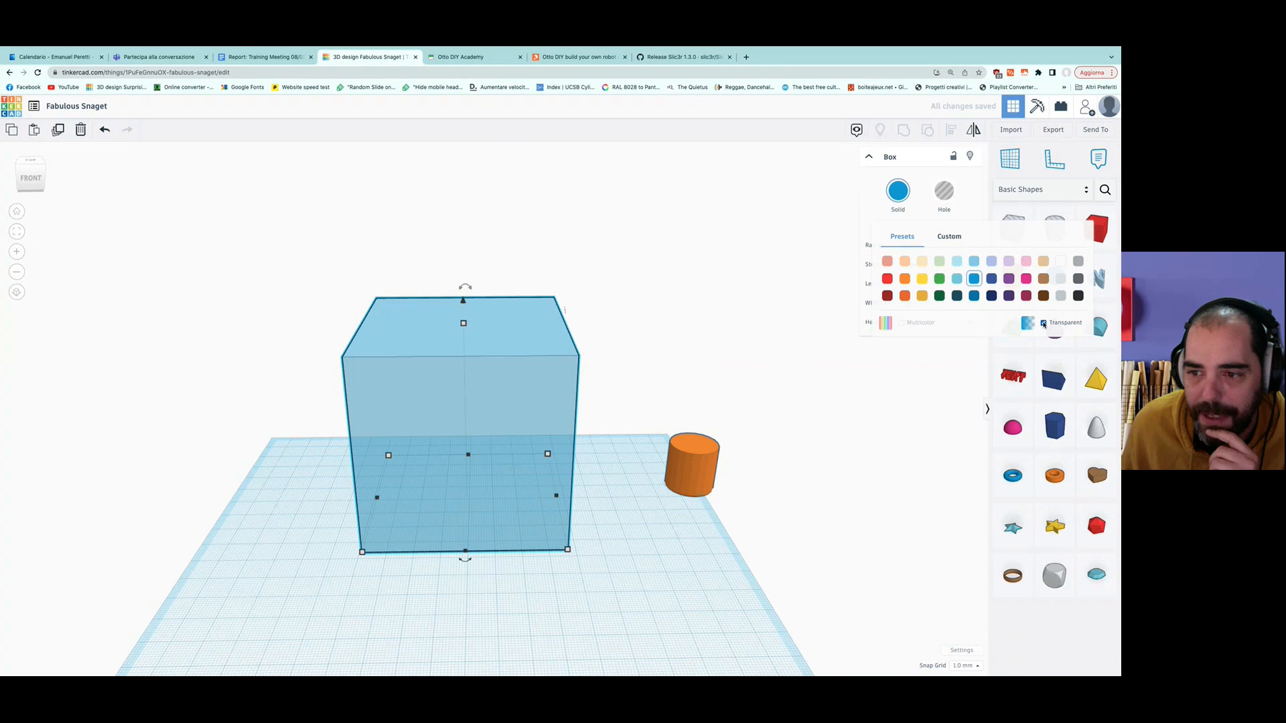
pyautogui.click(1043, 323)
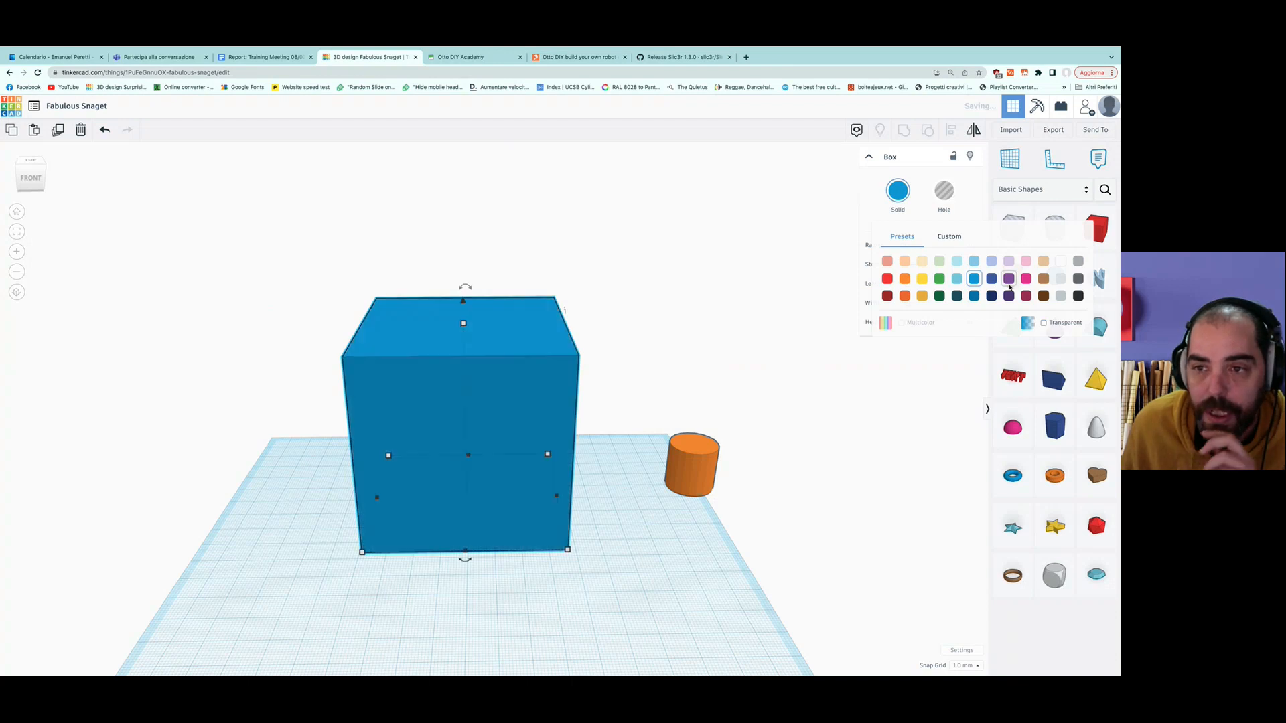
pyautogui.click(943, 199)
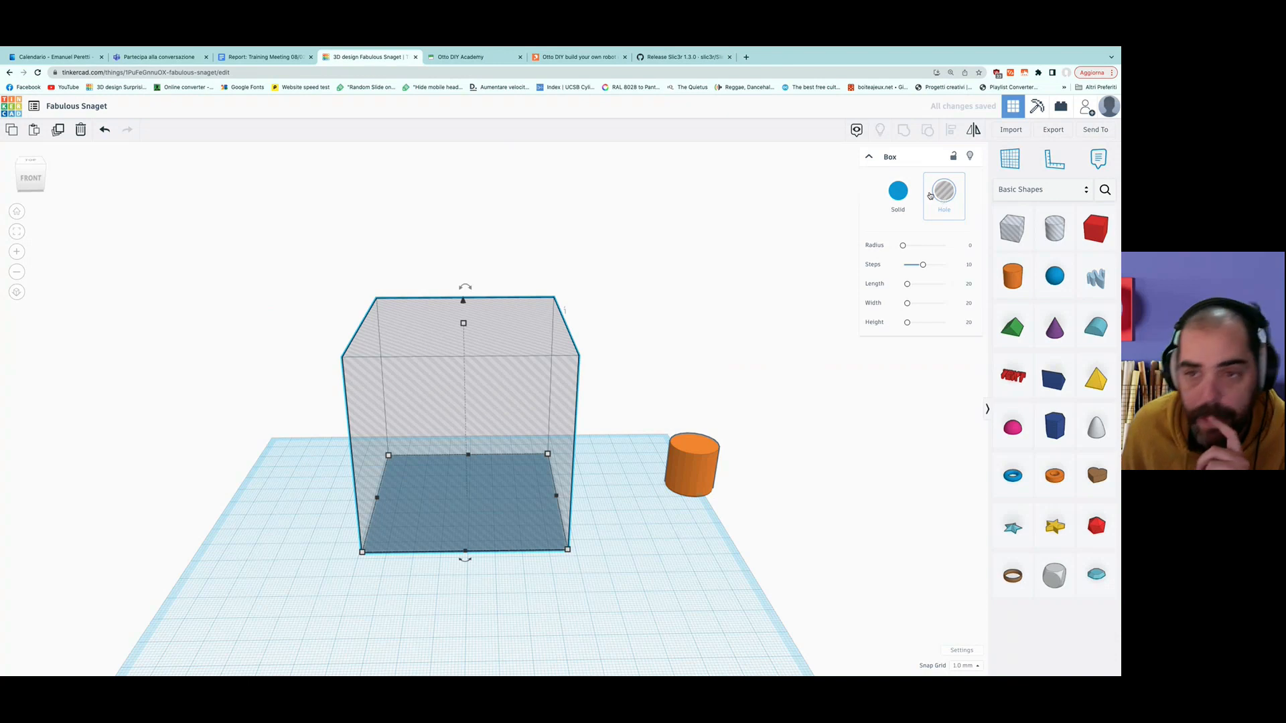
pyautogui.click(899, 200)
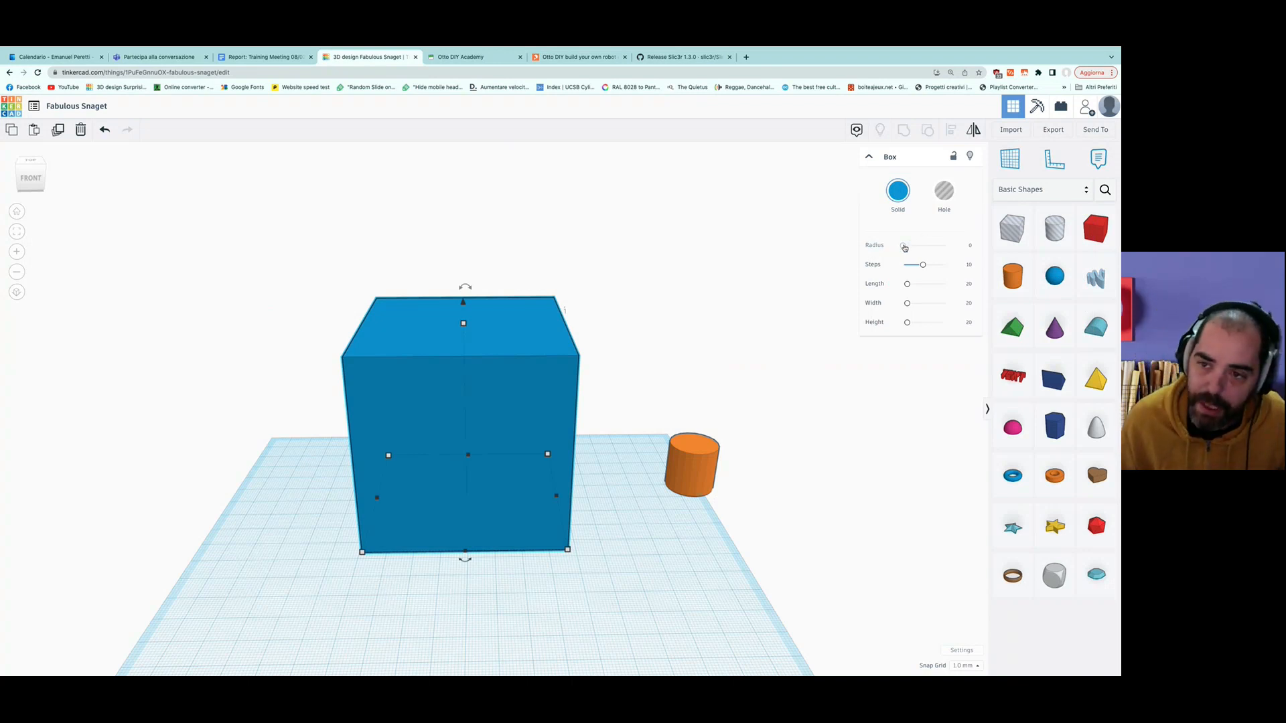
# Round the blue cube's edges with a radius of about 4.7.
pyautogui.moveTo(904, 248); pyautogui.dragTo(912, 247)
pyautogui.moveTo(580, 623); pyautogui.dragTo(670, 586, button='right')
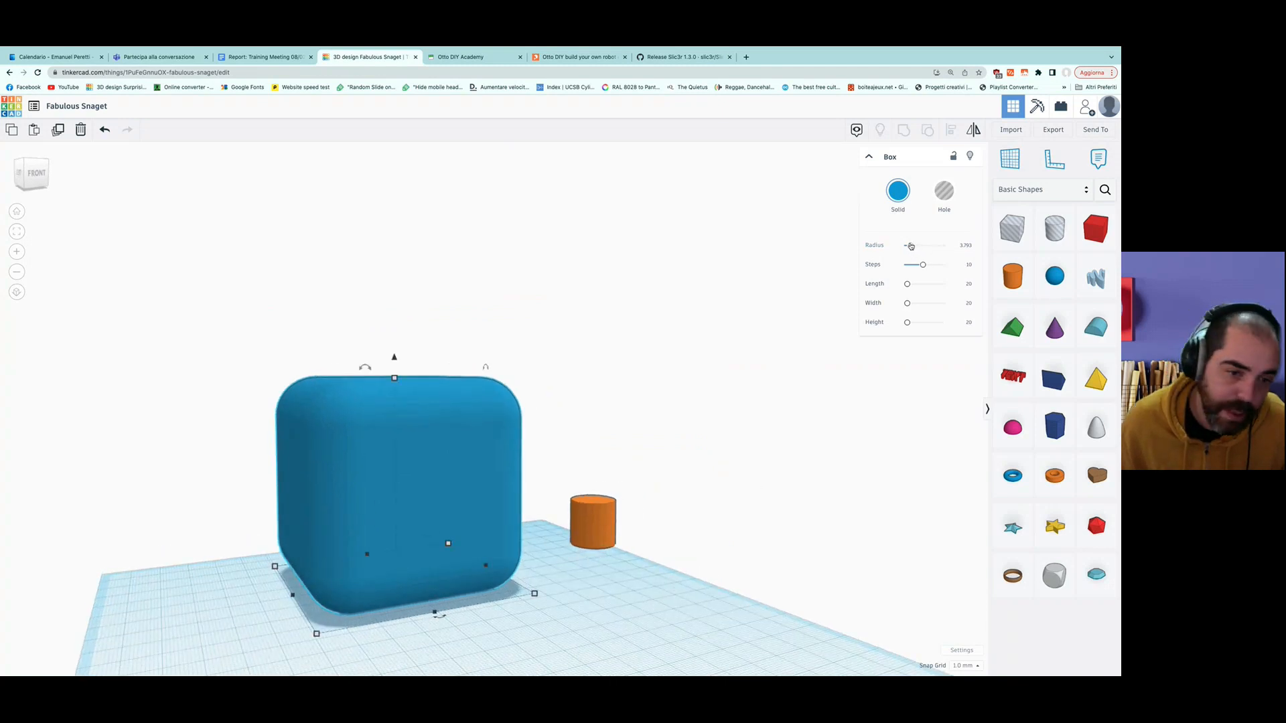
pyautogui.moveTo(911, 247)
pyautogui.mouseDown()
pyautogui.moveTo(952, 246)
pyautogui.moveTo(912, 246)
pyautogui.mouseUp()
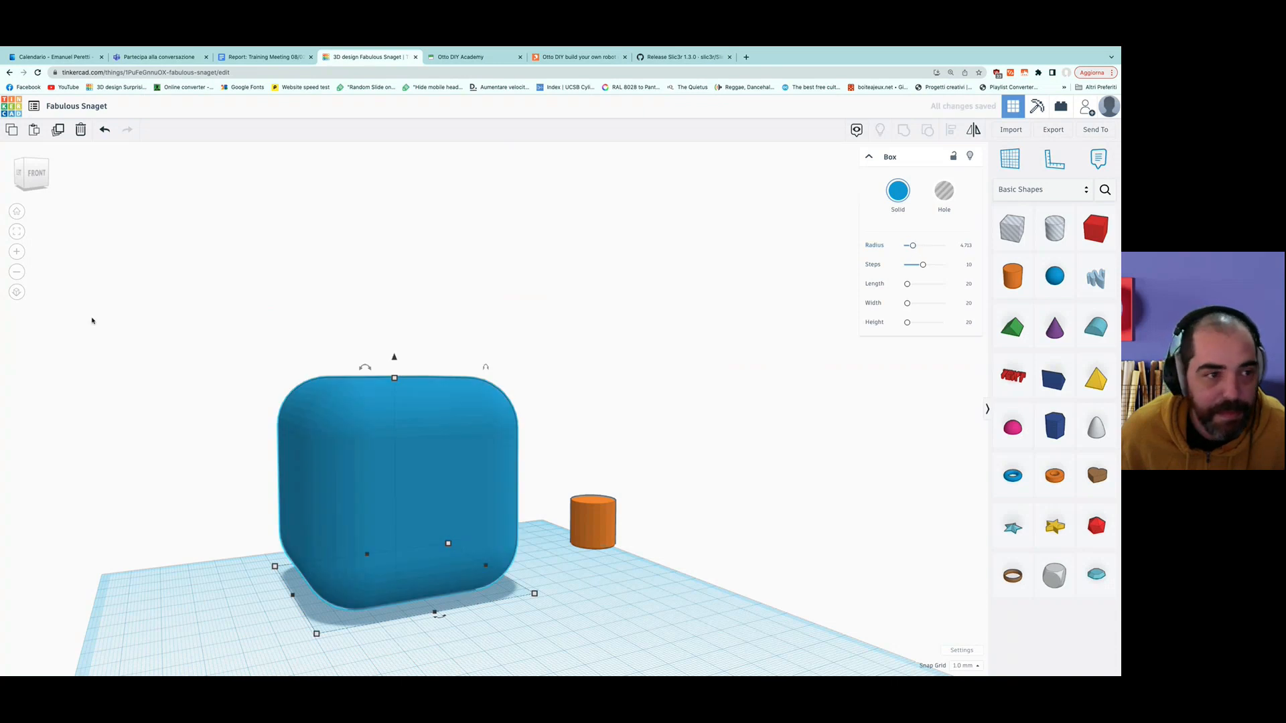
# Reduce the rounded cube's edge steps to 1 and raise them to 4 to compare the faceting.
pyautogui.click(16, 233)
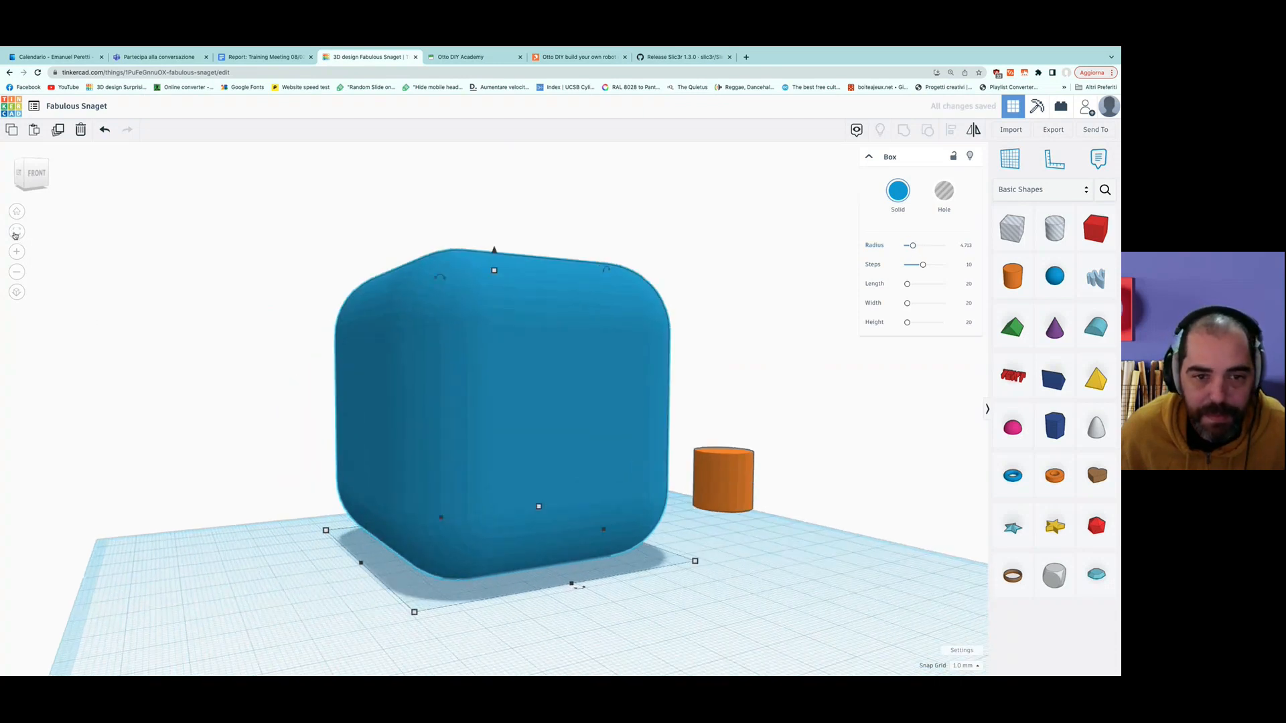
pyautogui.moveTo(270, 572); pyautogui.dragTo(339, 629, button='right')
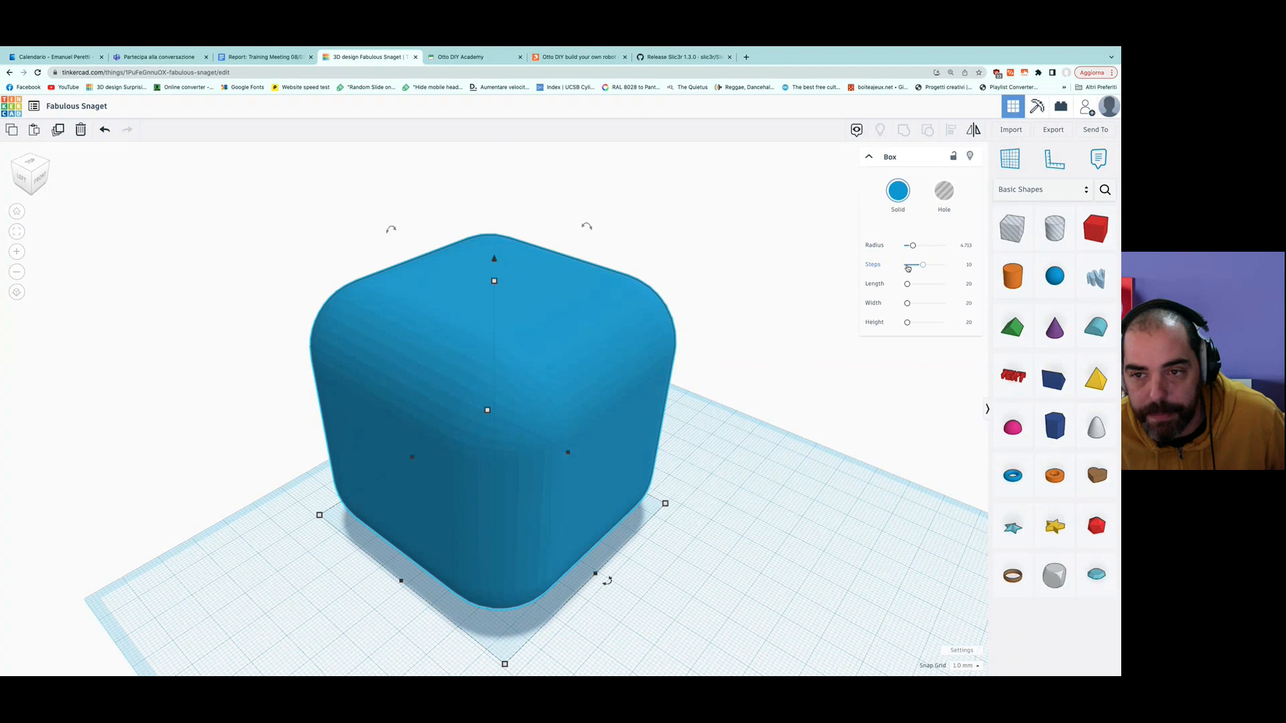
pyautogui.moveTo(923, 265); pyautogui.dragTo(903, 268)
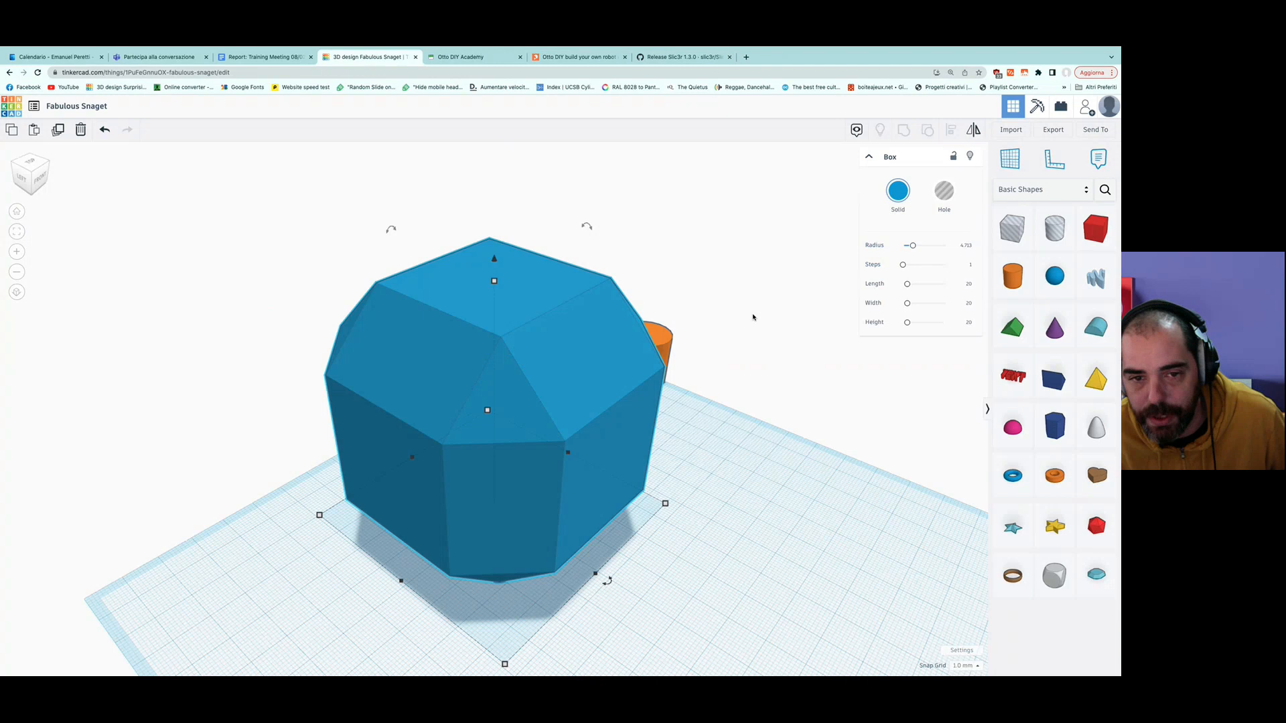
pyautogui.moveTo(903, 266); pyautogui.dragTo(908, 268)
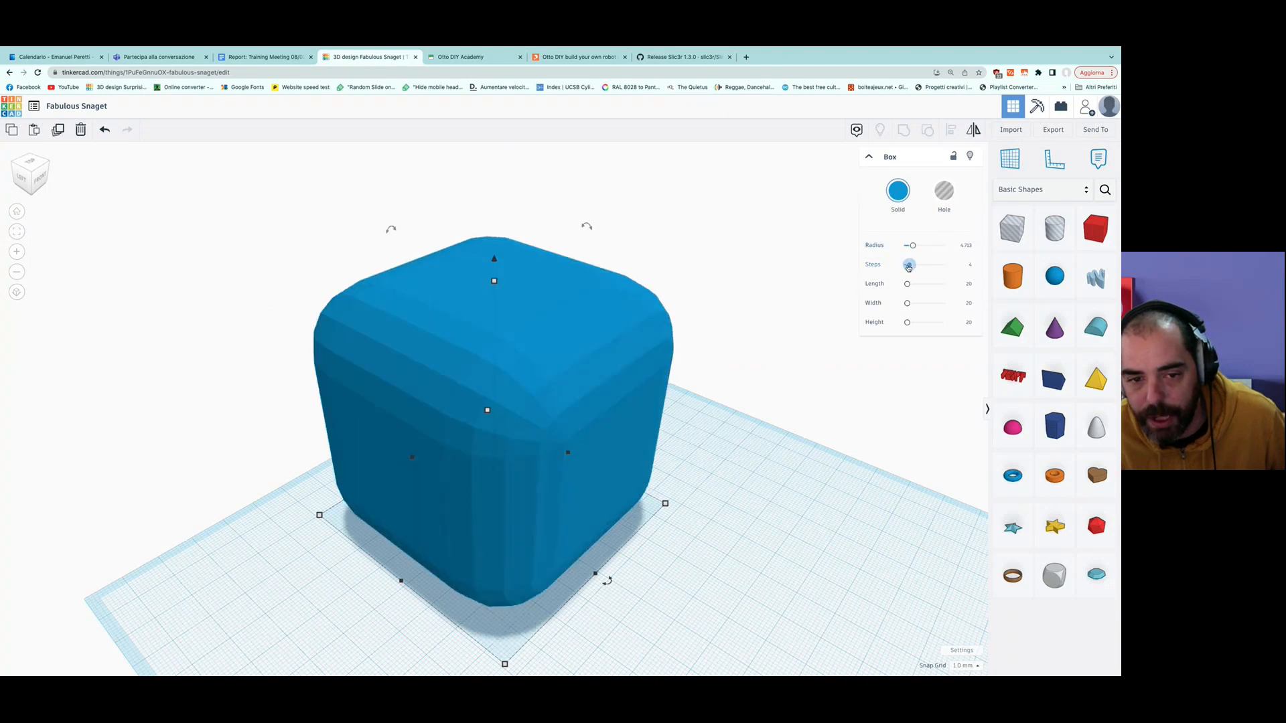
# Set the rounded cube's edge steps to 20 and inspect the smoothness of its corners up close.
pyautogui.moveTo(909, 267); pyautogui.dragTo(953, 265)
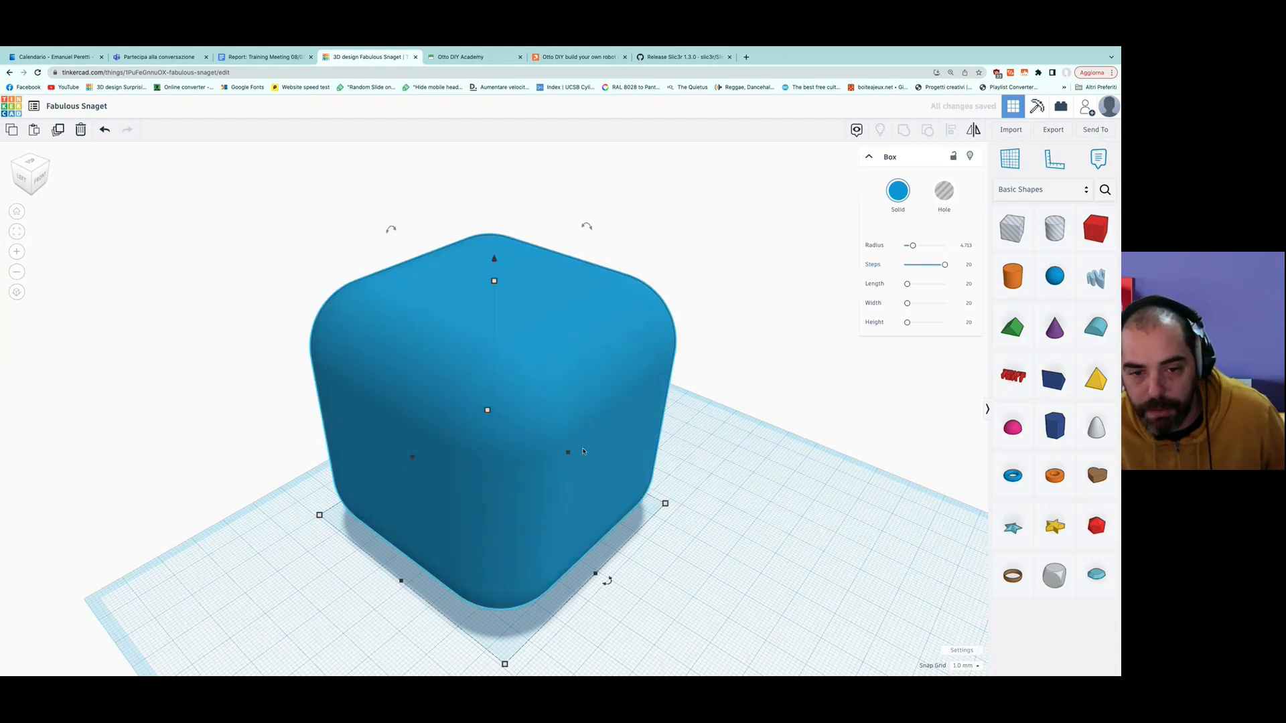
pyautogui.moveTo(804, 491)
pyautogui.mouseDown(button='right')
pyautogui.moveTo(761, 488)
pyautogui.moveTo(603, 420)
pyautogui.moveTo(672, 509)
pyautogui.moveTo(812, 497)
pyautogui.mouseUp(button='right')
pyautogui.scroll(3, 461, 478)
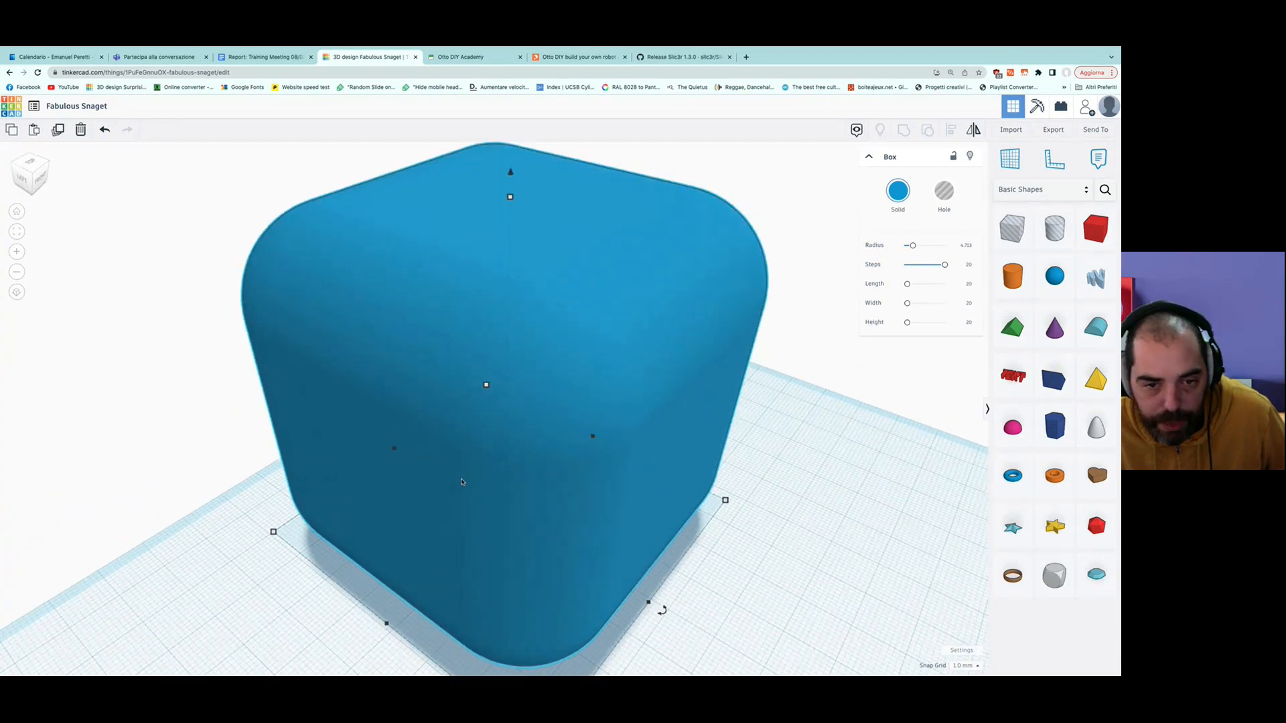
pyautogui.scroll(2, 460, 482)
pyautogui.scroll(2, 462, 482)
pyautogui.scroll(-4, 495, 488)
pyautogui.scroll(-1, 510, 493)
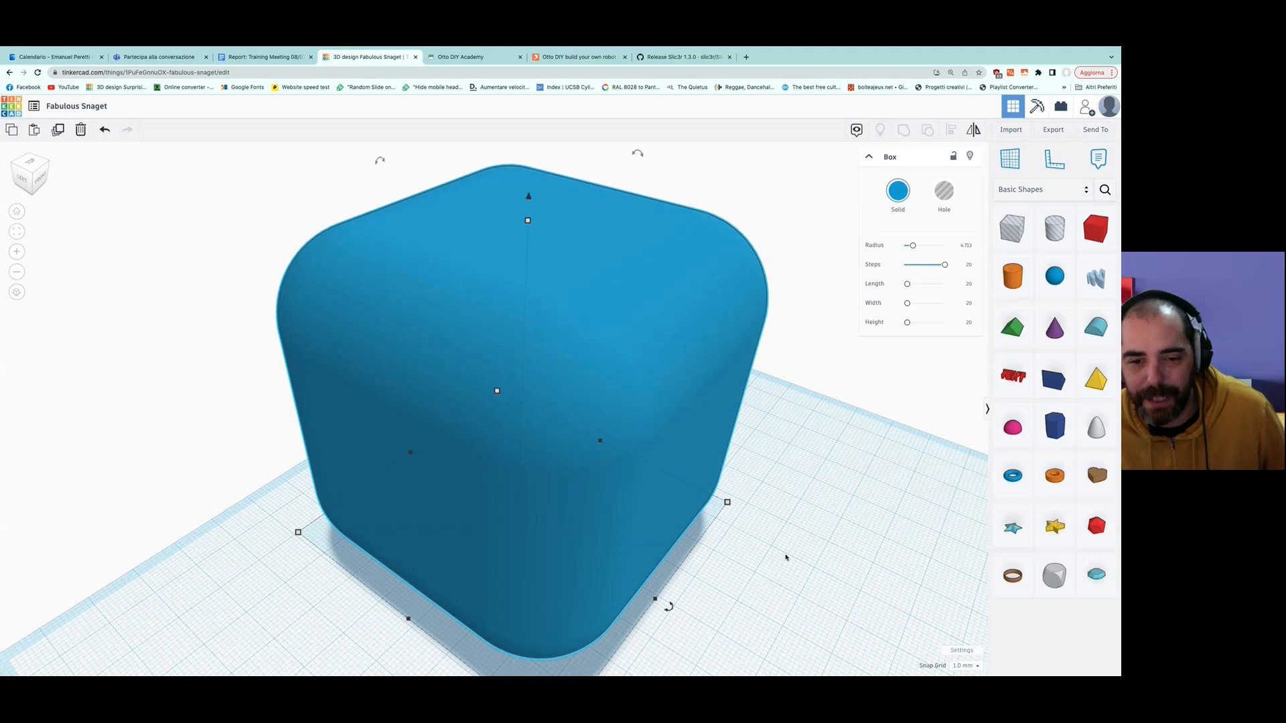
pyautogui.moveTo(786, 557); pyautogui.dragTo(807, 537, button='right')
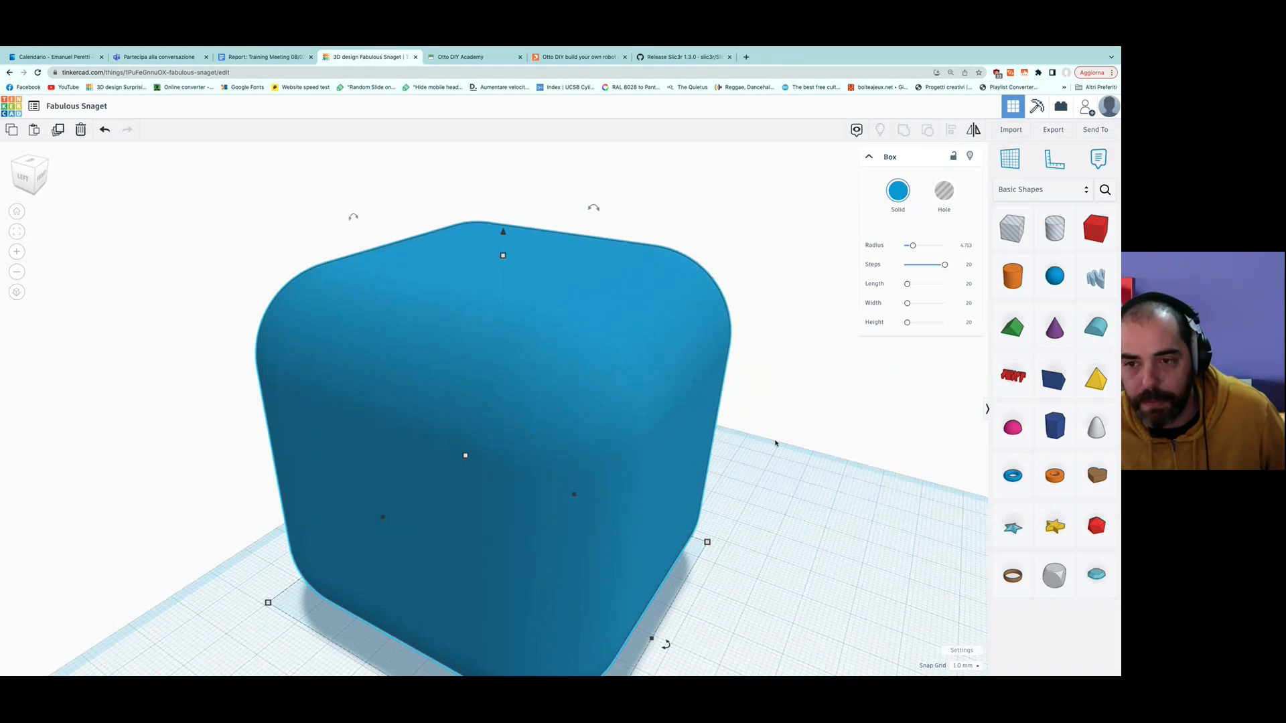
# Set the orange cylinder's number of sides to 64 and inspect its outline from above and at an angle.
pyautogui.moveTo(911, 505); pyautogui.dragTo(874, 505, button='right')
pyautogui.moveTo(921, 469); pyautogui.dragTo(708, 476, button='middle')
pyautogui.click(834, 264)
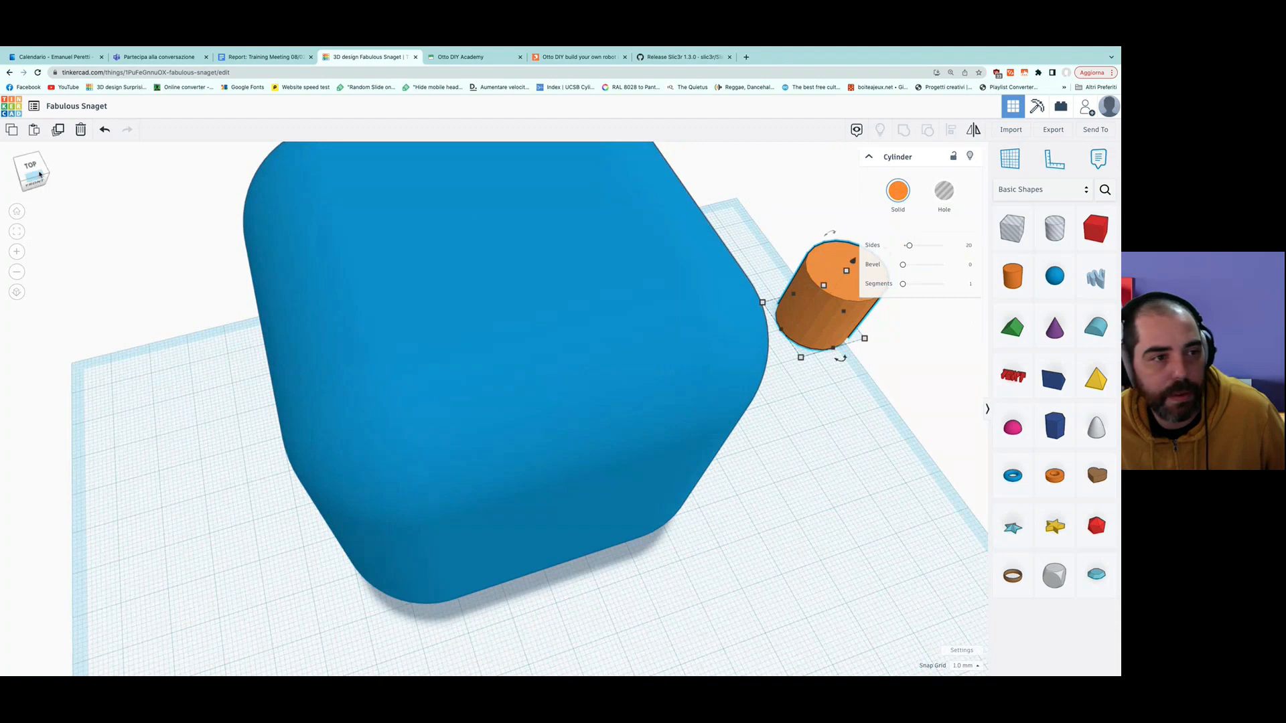
pyautogui.click(32, 171)
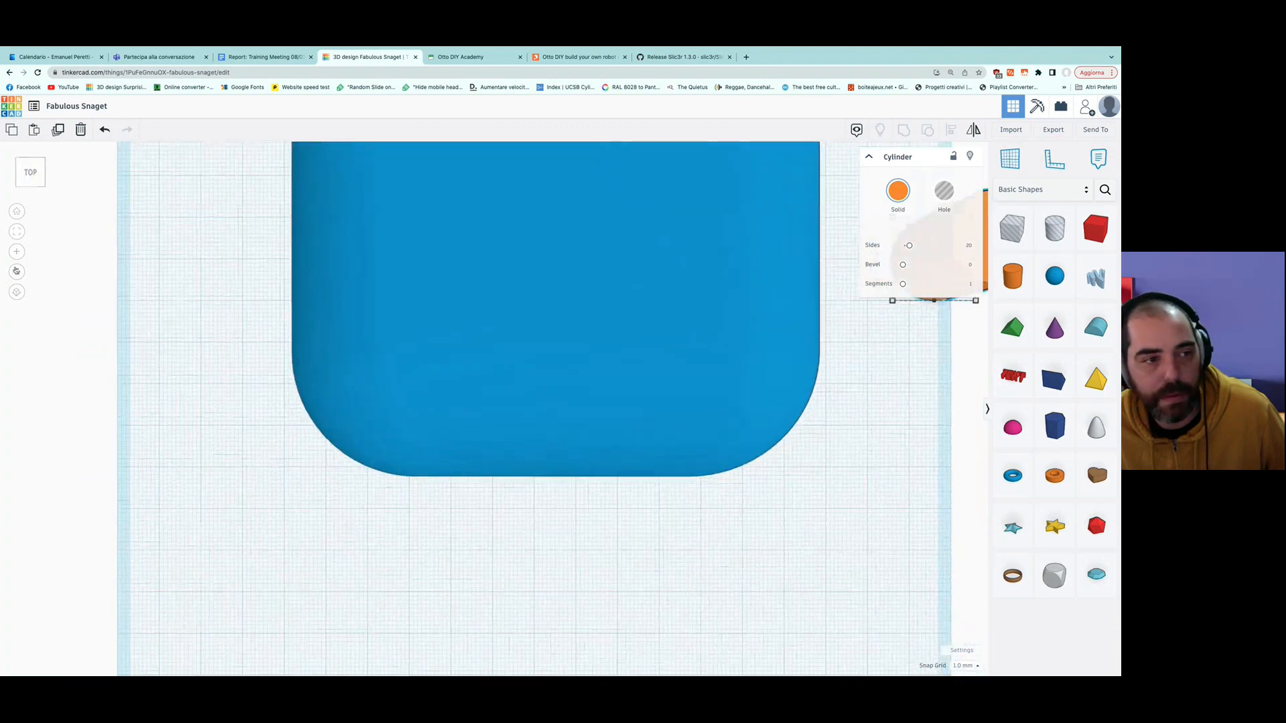
pyautogui.click(17, 231)
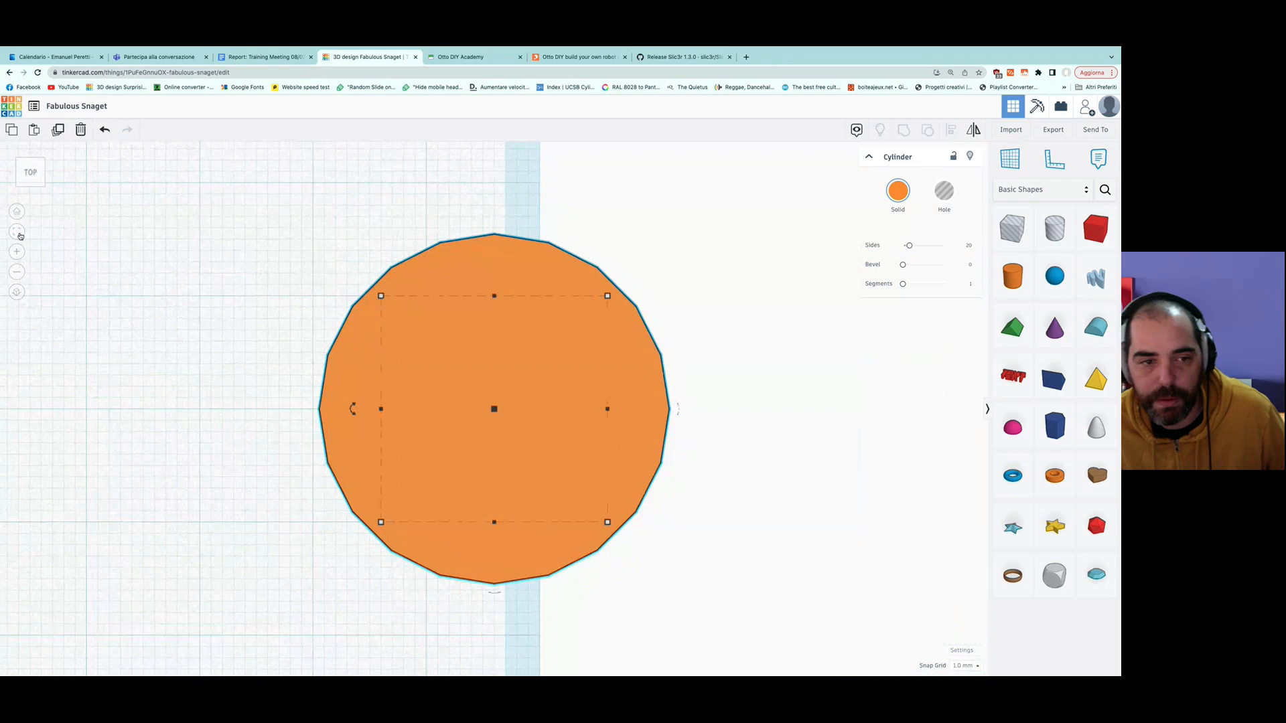
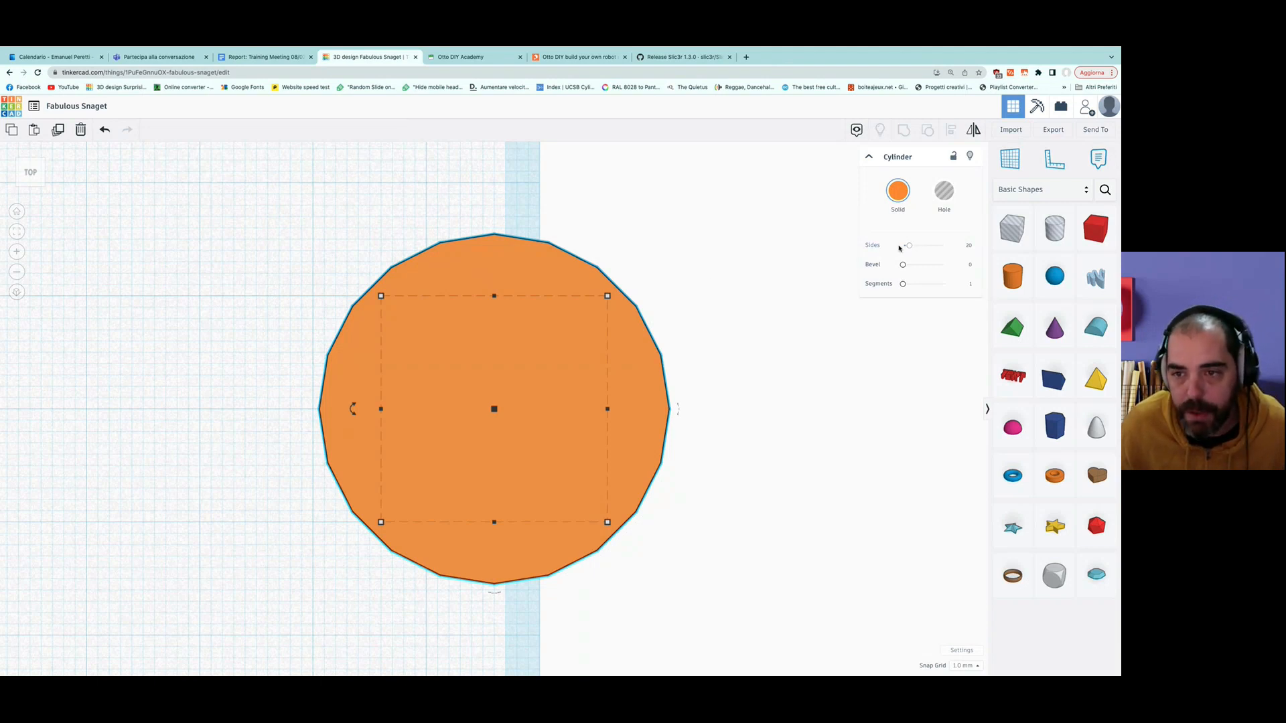
pyautogui.moveTo(910, 248); pyautogui.dragTo(944, 245)
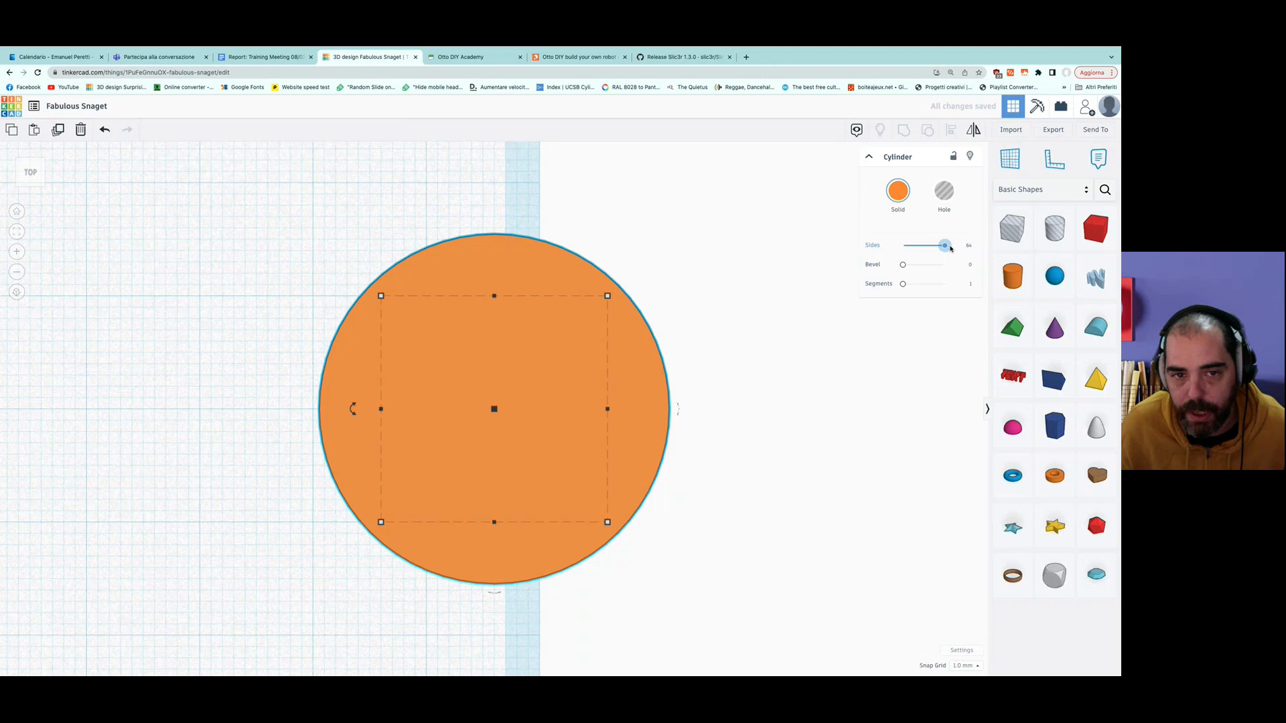
pyautogui.scroll(2, 573, 407)
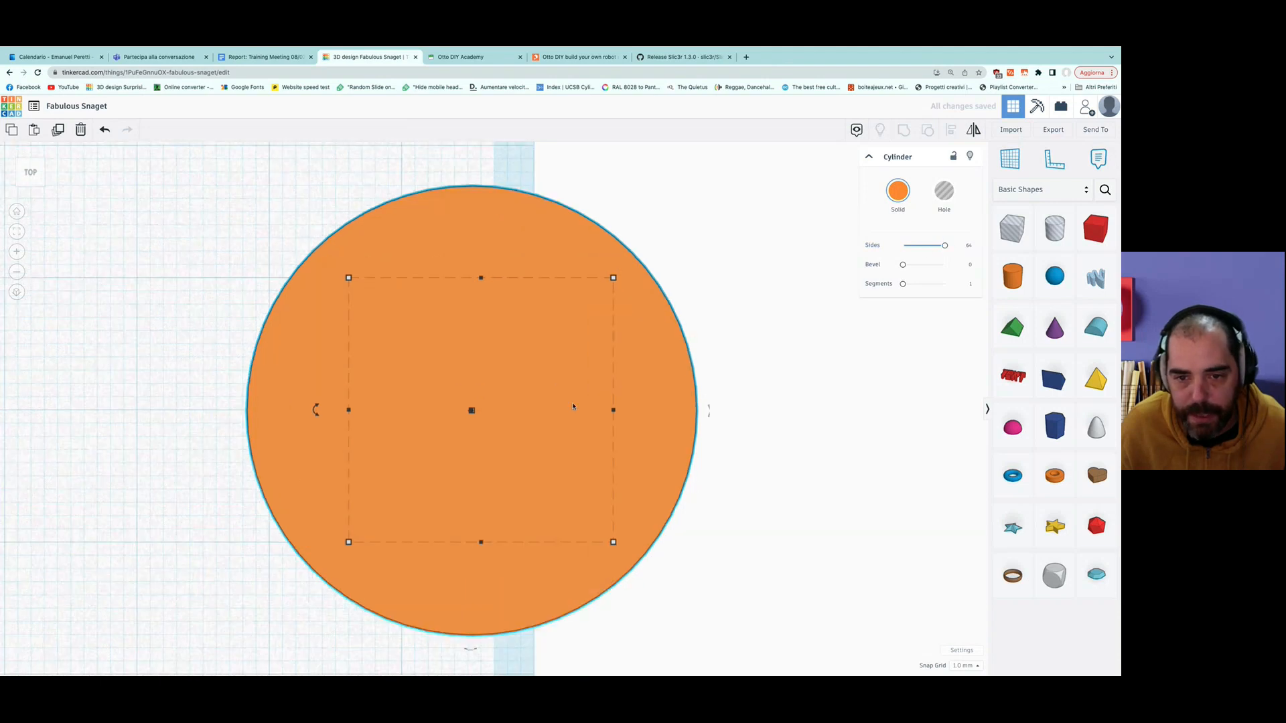
pyautogui.moveTo(767, 502); pyautogui.dragTo(483, 369, button='right')
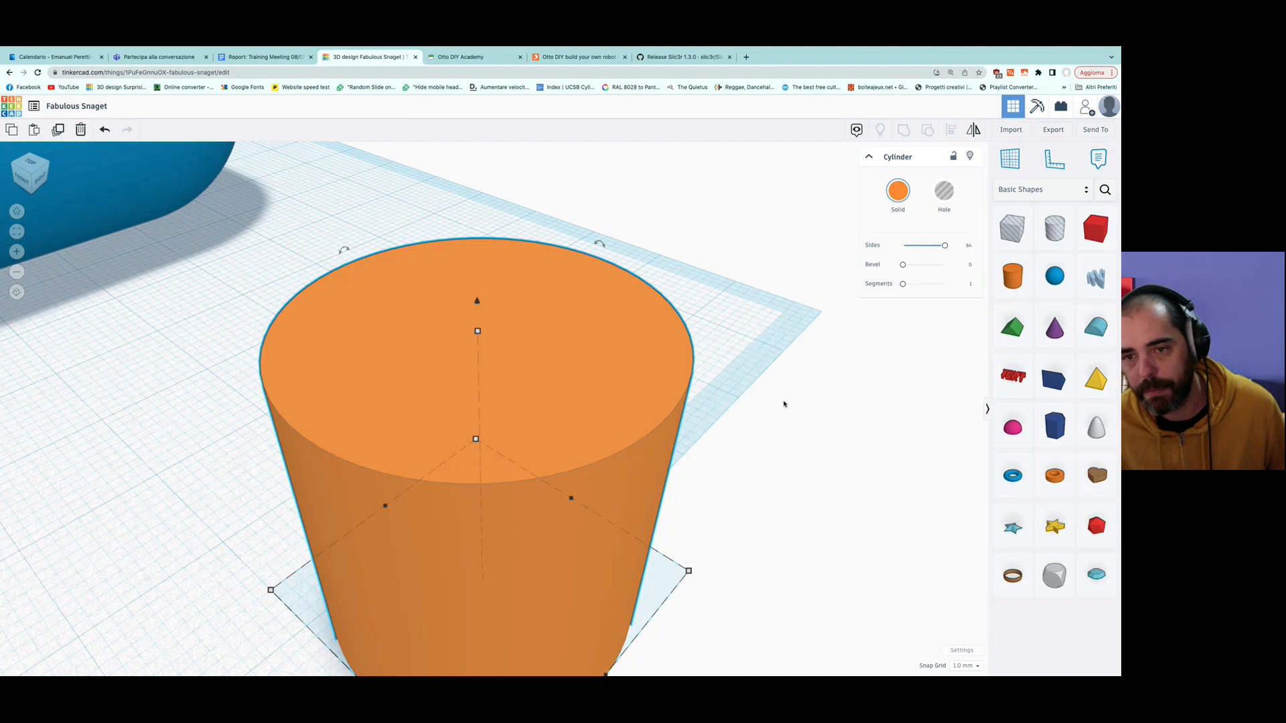
# Select the blue rounded cube again with the orange cylinder kept in view.
pyautogui.scroll(-10, 783, 404)
pyautogui.moveTo(514, 535); pyautogui.dragTo(646, 529, button='right')
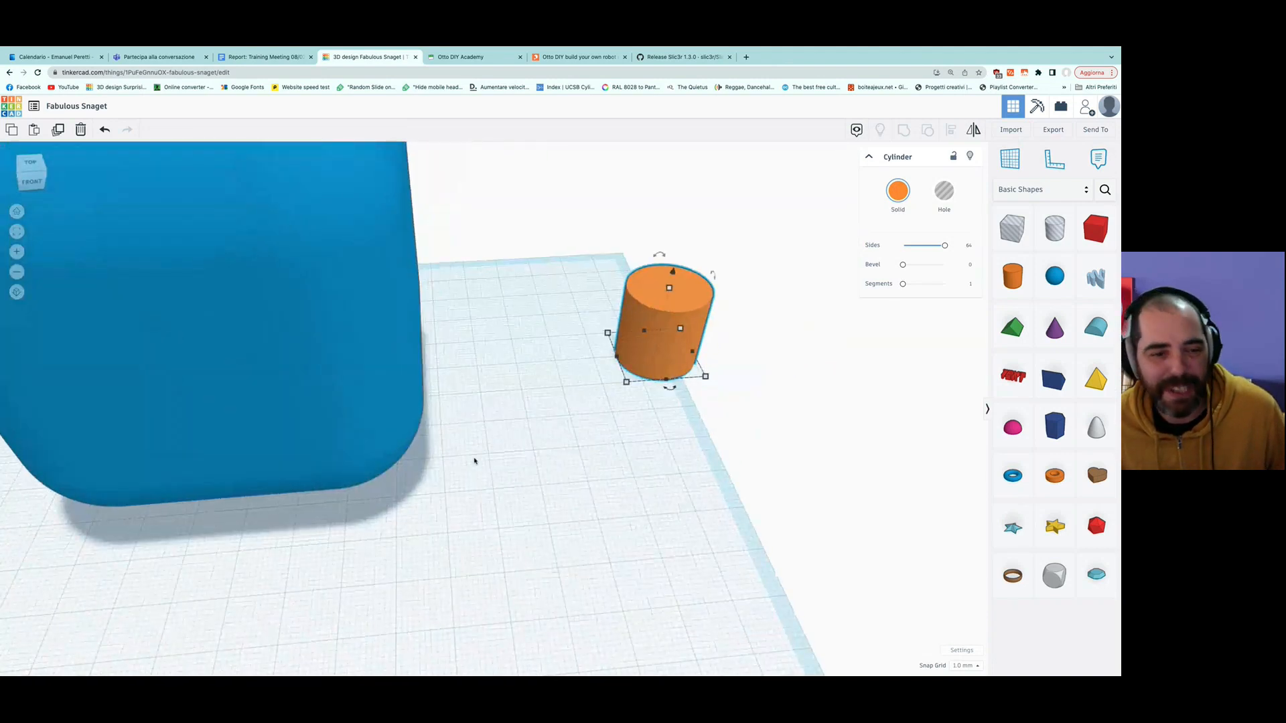
pyautogui.scroll(-2, 475, 461)
pyautogui.click(316, 359)
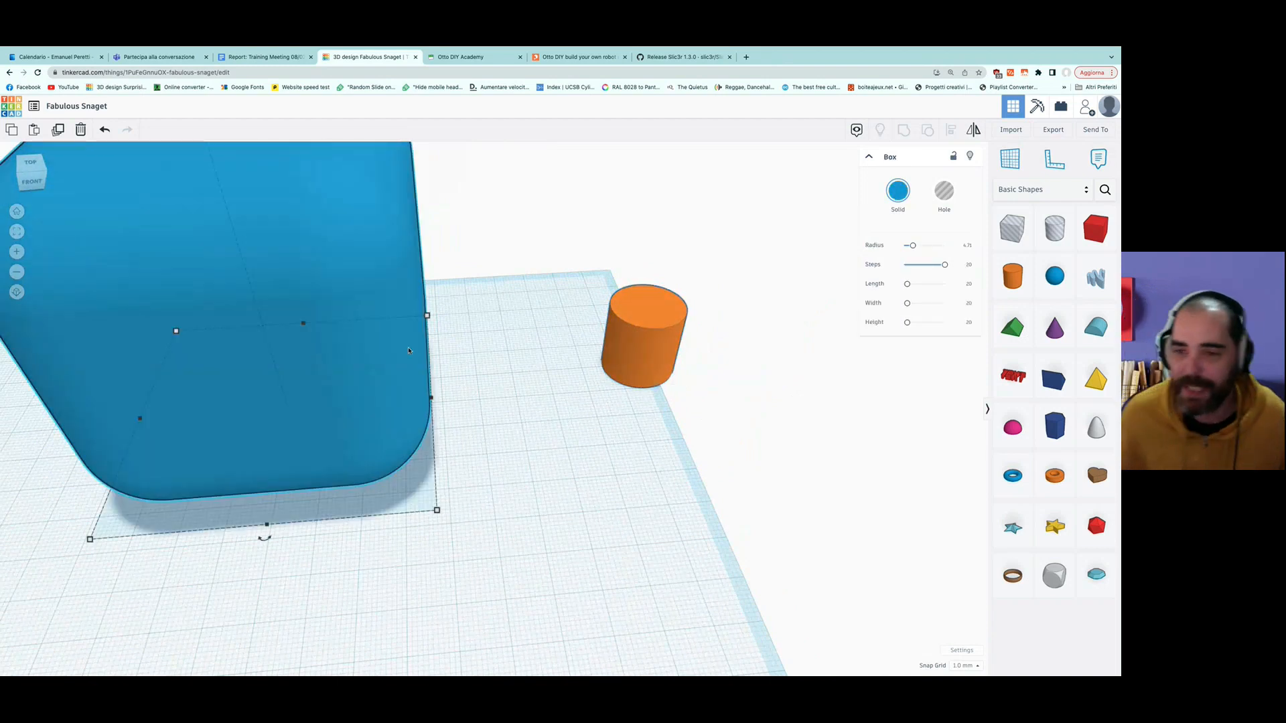
# Compare the steps setting of the blue rounded cube with the sides setting of the orange cylinder.
pyautogui.moveTo(945, 265)
pyautogui.mouseDown()
pyautogui.moveTo(909, 268)
pyautogui.moveTo(944, 266)
pyautogui.mouseUp()
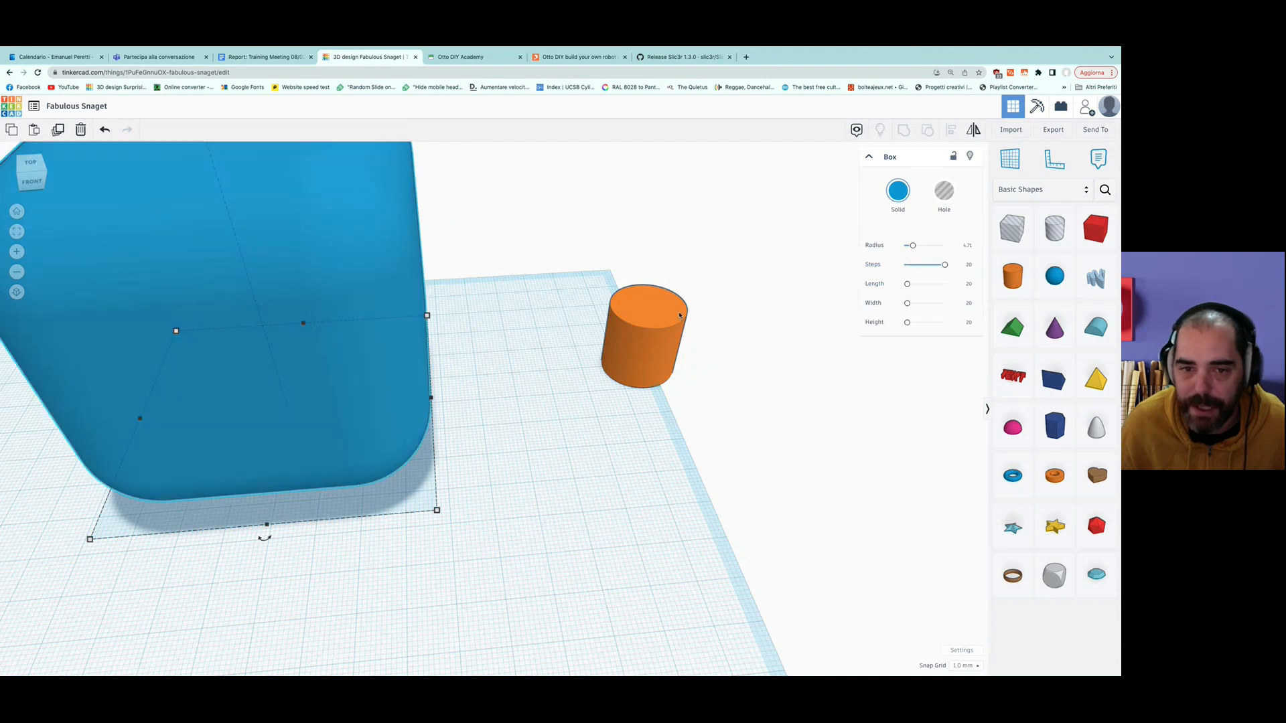
pyautogui.click(645, 342)
pyautogui.moveTo(944, 246)
pyautogui.mouseDown()
pyautogui.moveTo(910, 250)
pyautogui.moveTo(952, 249)
pyautogui.mouseUp()
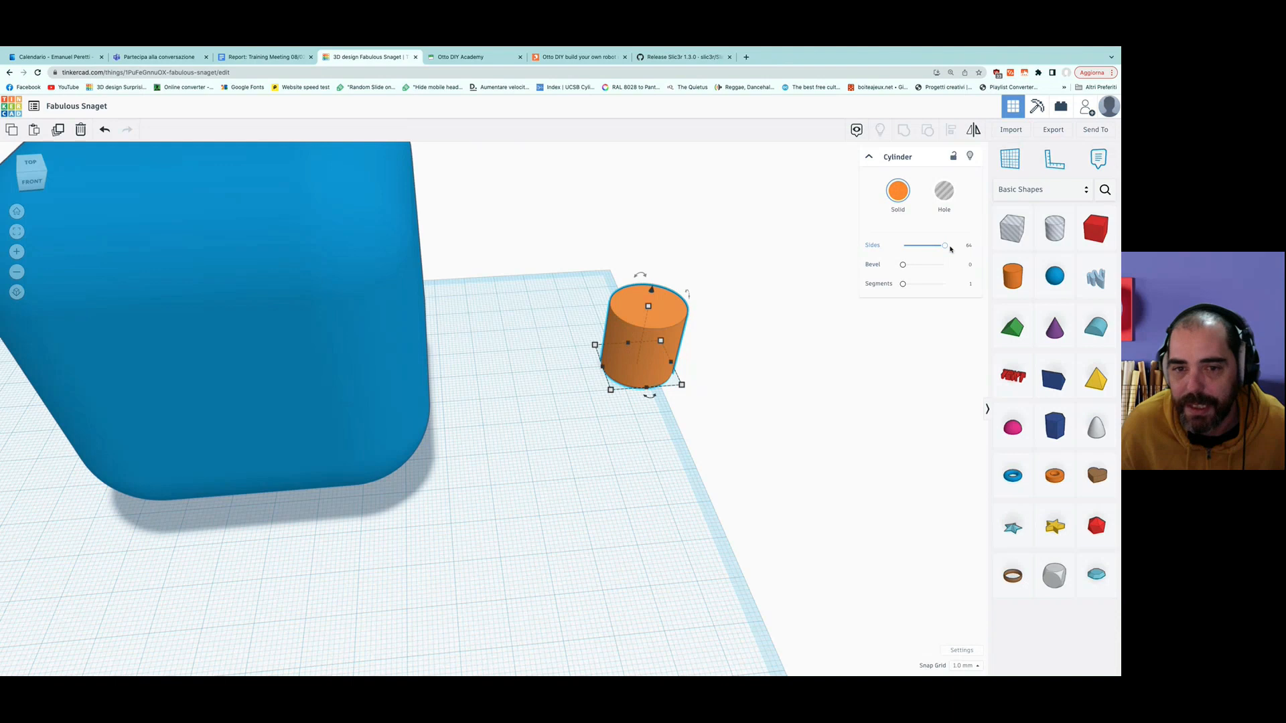
pyautogui.click(301, 389)
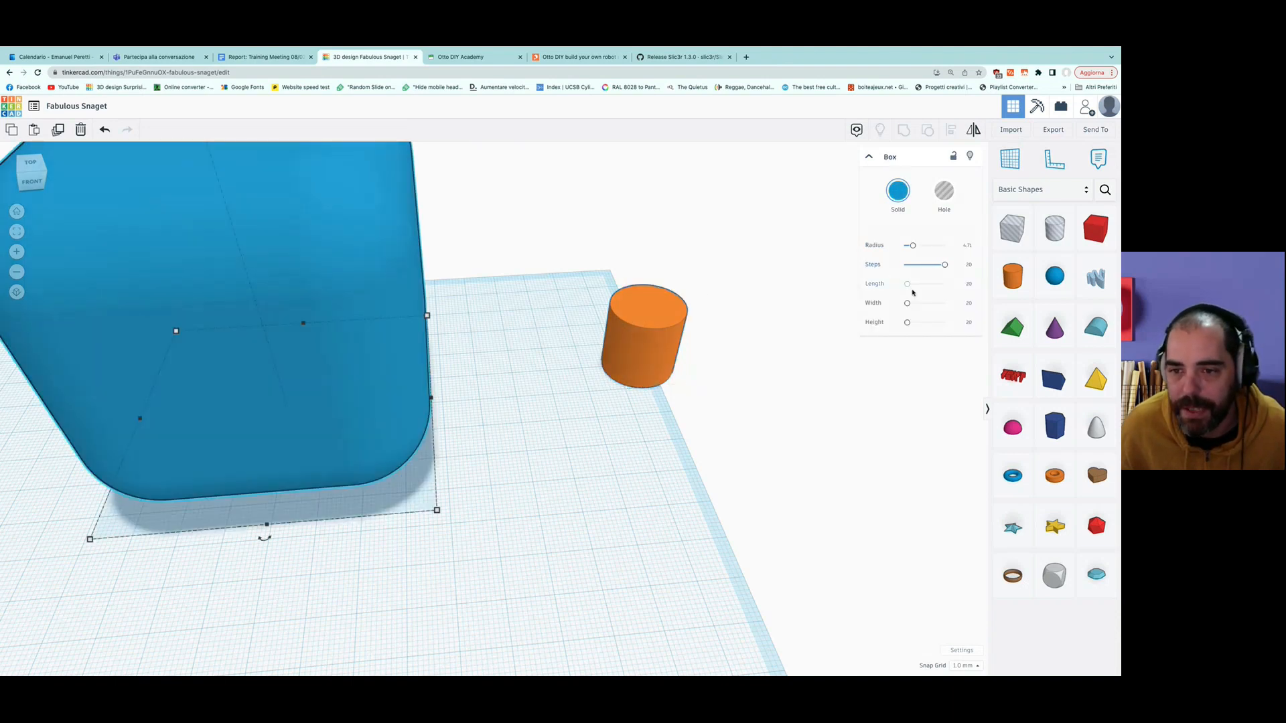
# Lower the blue rounded cube's edge steps to 10 and then to 8 with the whole cube in view.
pyautogui.moveTo(945, 265); pyautogui.dragTo(923, 265)
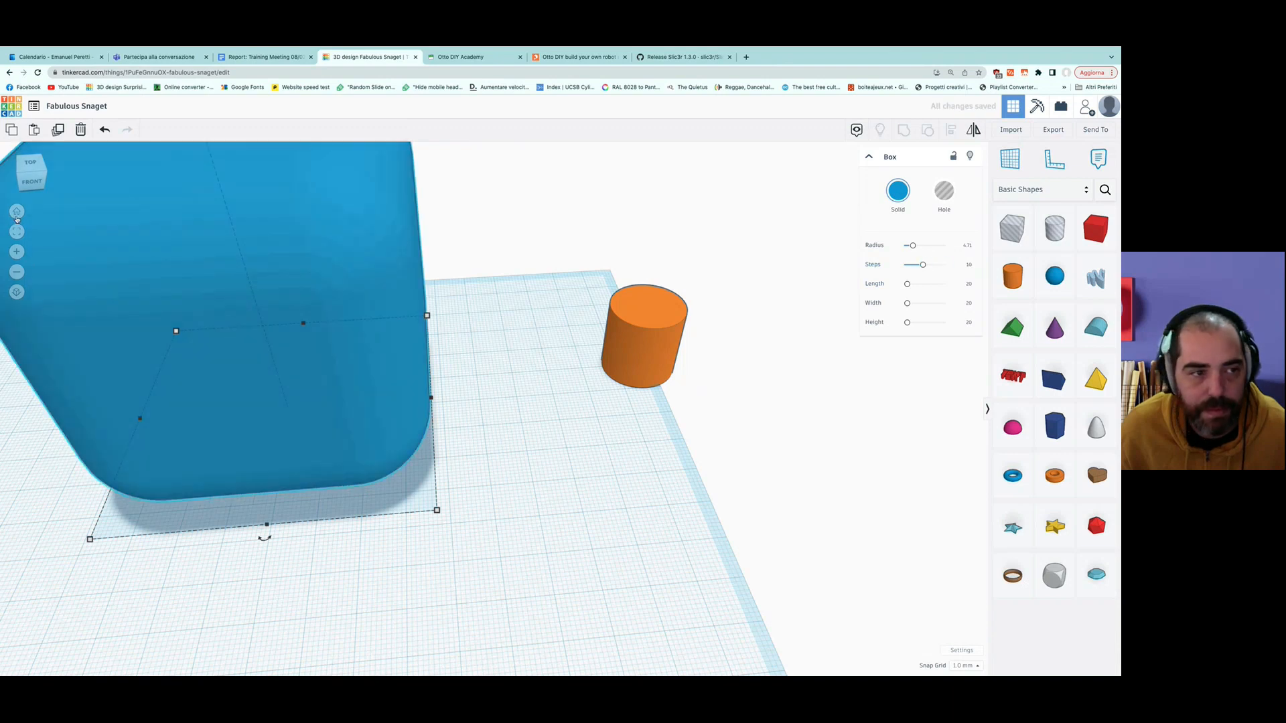
pyautogui.click(17, 231)
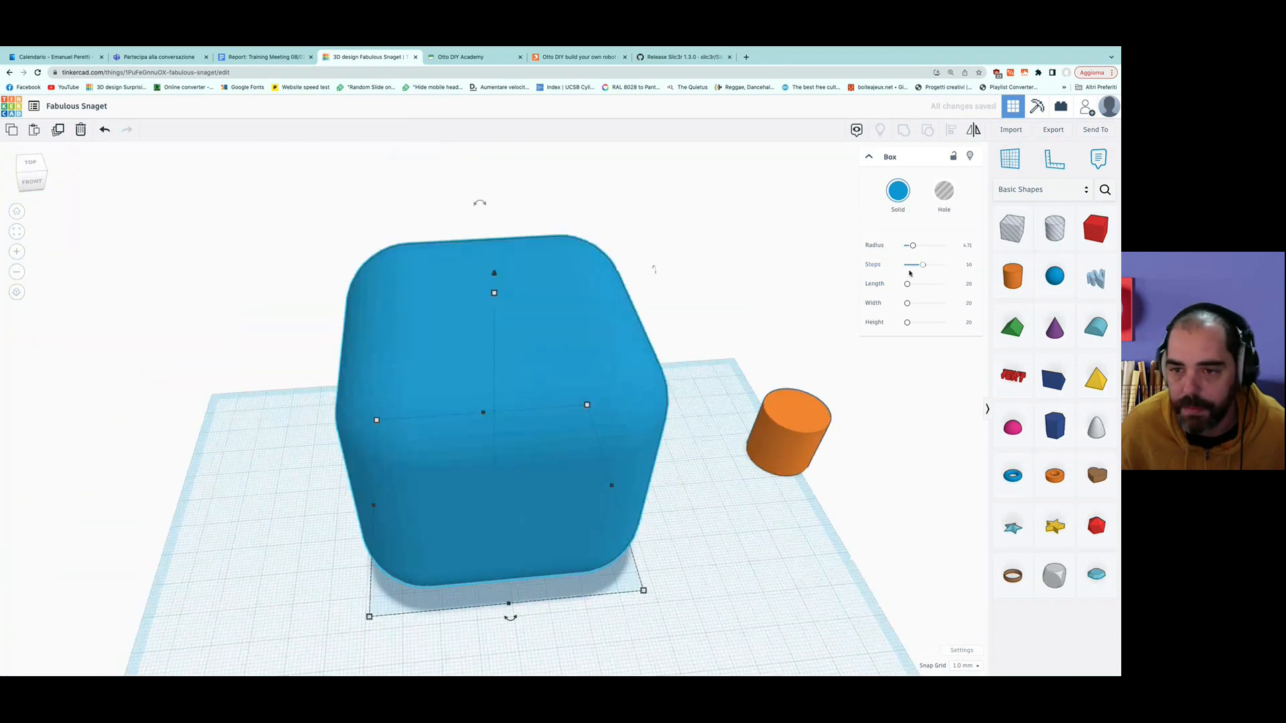
pyautogui.moveTo(923, 267)
pyautogui.mouseDown()
pyautogui.moveTo(904, 268)
pyautogui.moveTo(916, 269)
pyautogui.mouseUp()
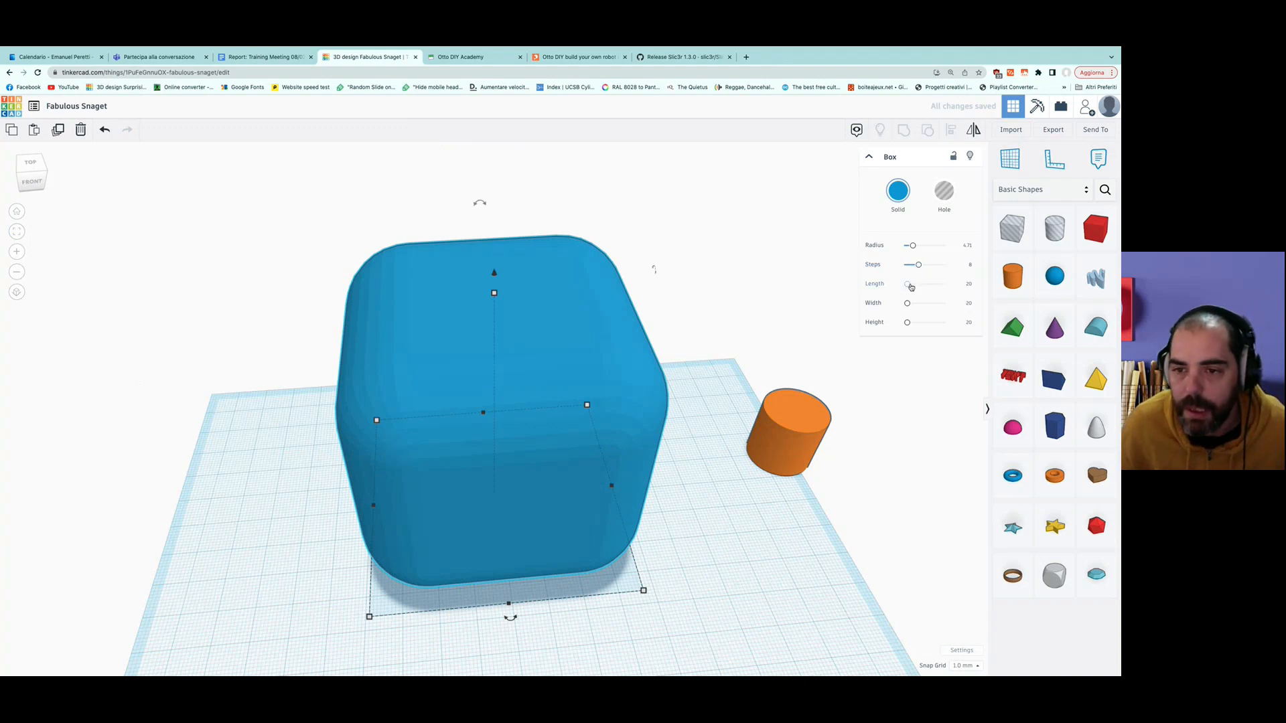
# Stretch the blue cube's length to about 32 mm, then bring it down to about 24 mm.
pyautogui.moveTo(911, 287); pyautogui.dragTo(933, 285)
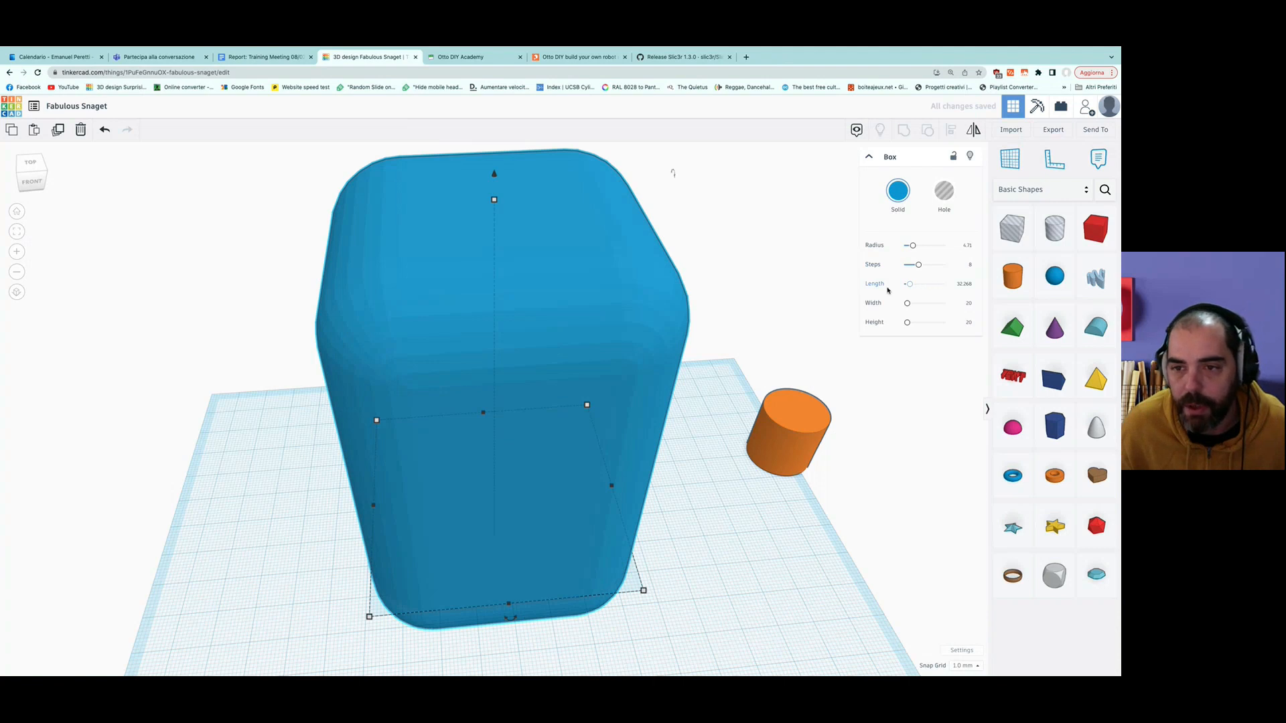
pyautogui.moveTo(909, 287); pyautogui.dragTo(908, 286)
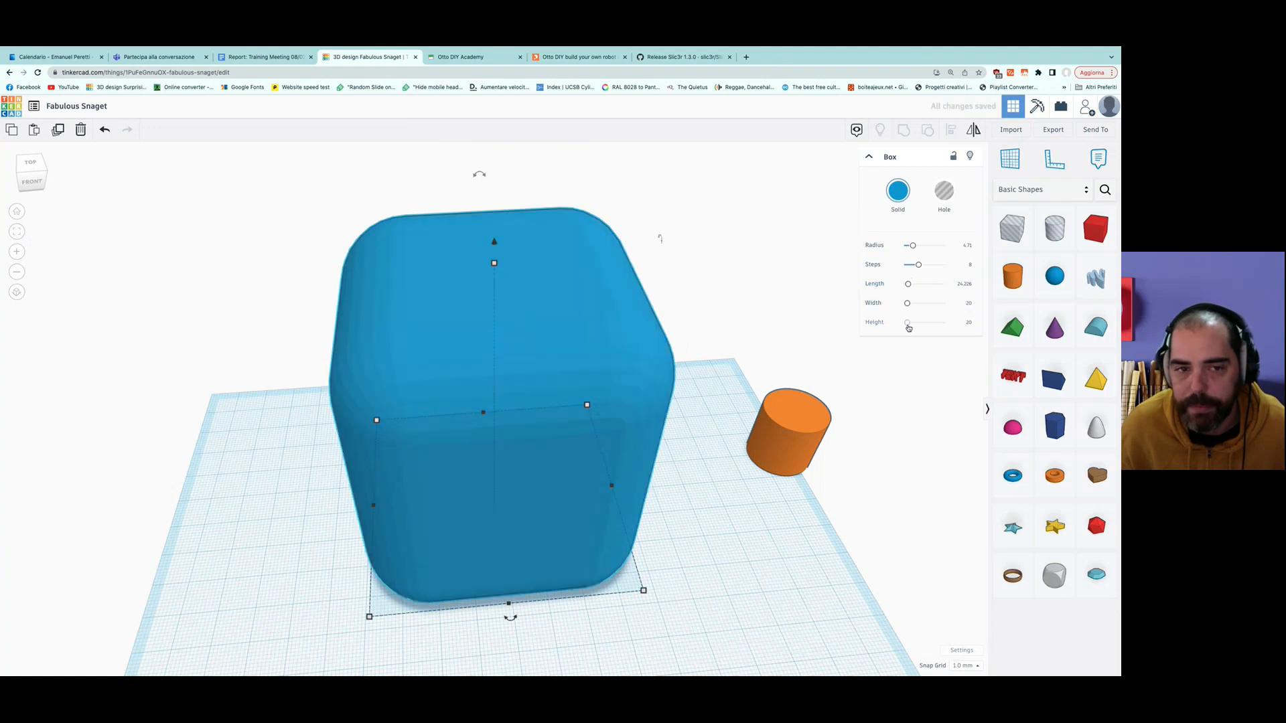
# Give the orange cylinder a small bevel of about 0.9 while keeping its sides at 64.
pyautogui.click(786, 419)
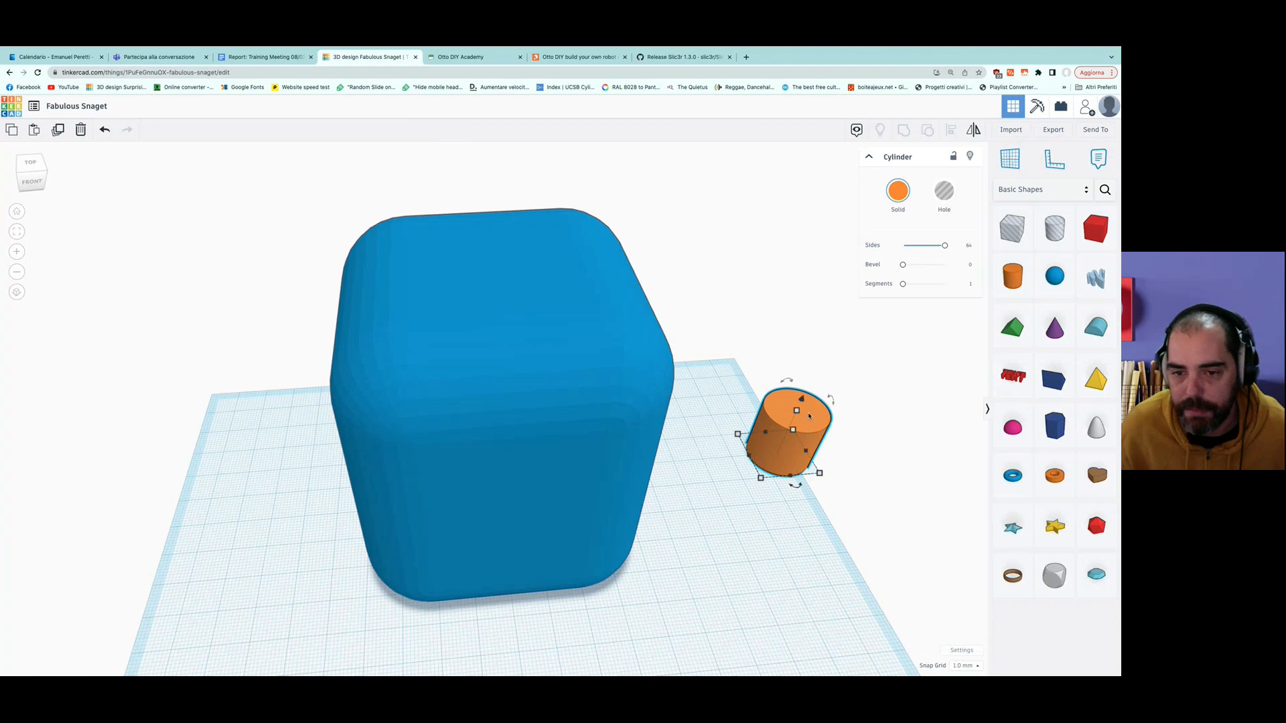
pyautogui.click(17, 232)
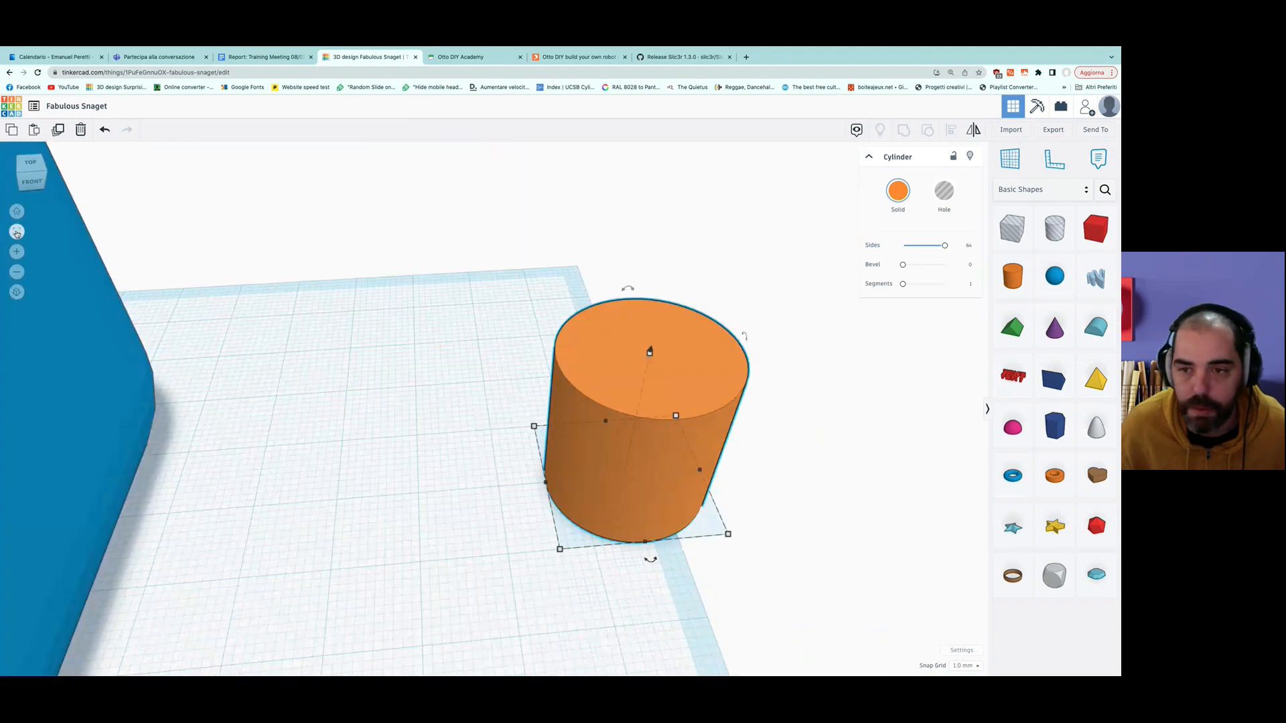
pyautogui.moveTo(944, 249)
pyautogui.mouseDown()
pyautogui.moveTo(899, 256)
pyautogui.moveTo(959, 253)
pyautogui.mouseUp()
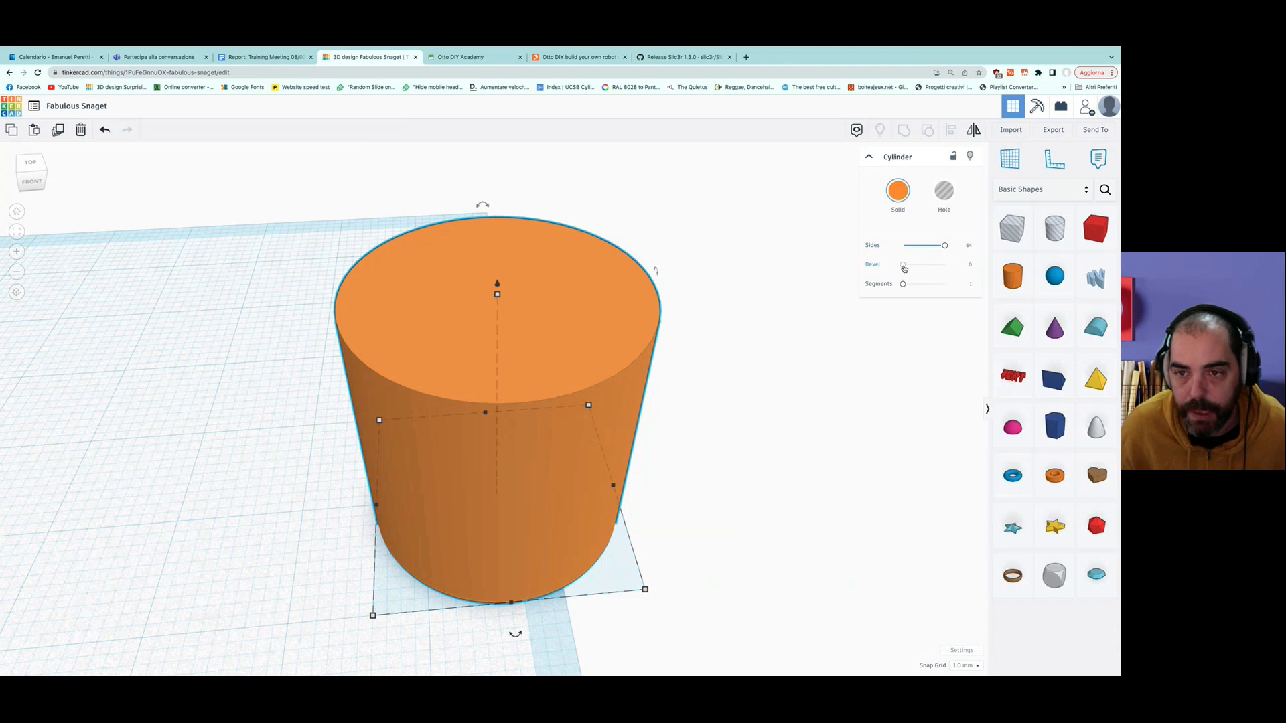
pyautogui.moveTo(903, 268); pyautogui.dragTo(918, 268)
pyautogui.scroll(-5, 388, 427)
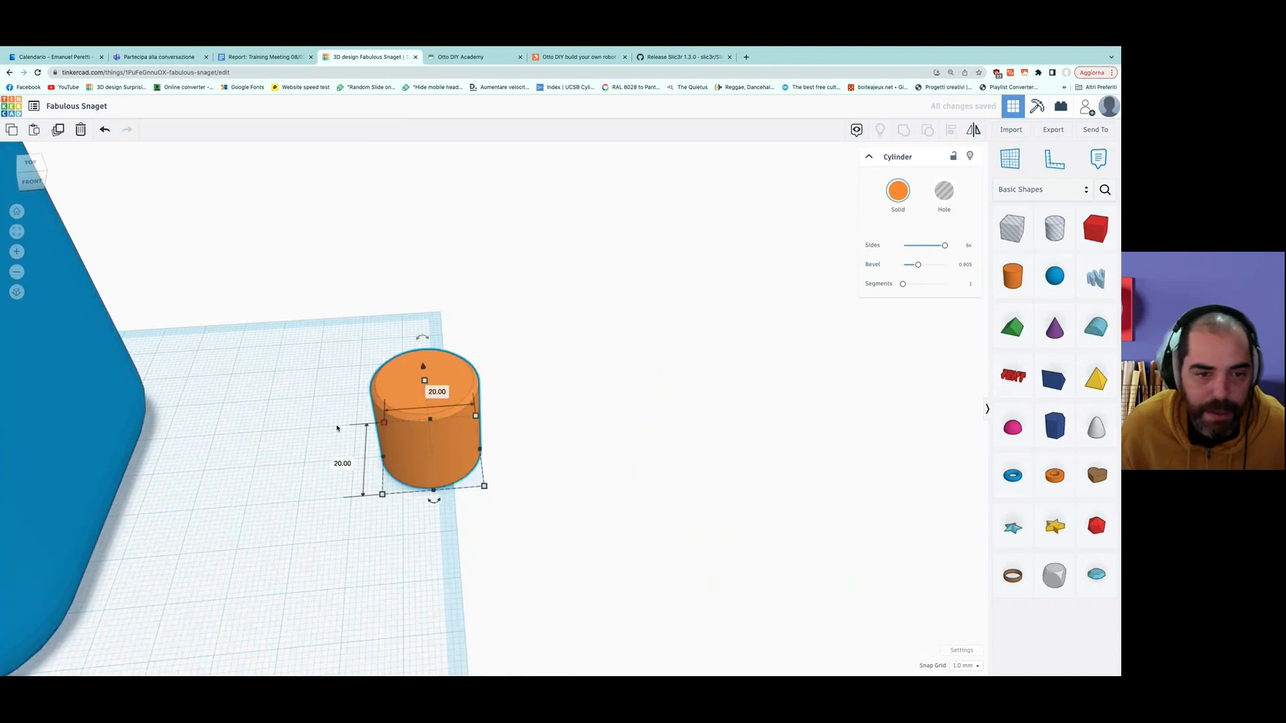
# Select the orange cylinder again, inspect its bevelled rim up close, and raise the bevel to 2.5.
pyautogui.click(49, 414)
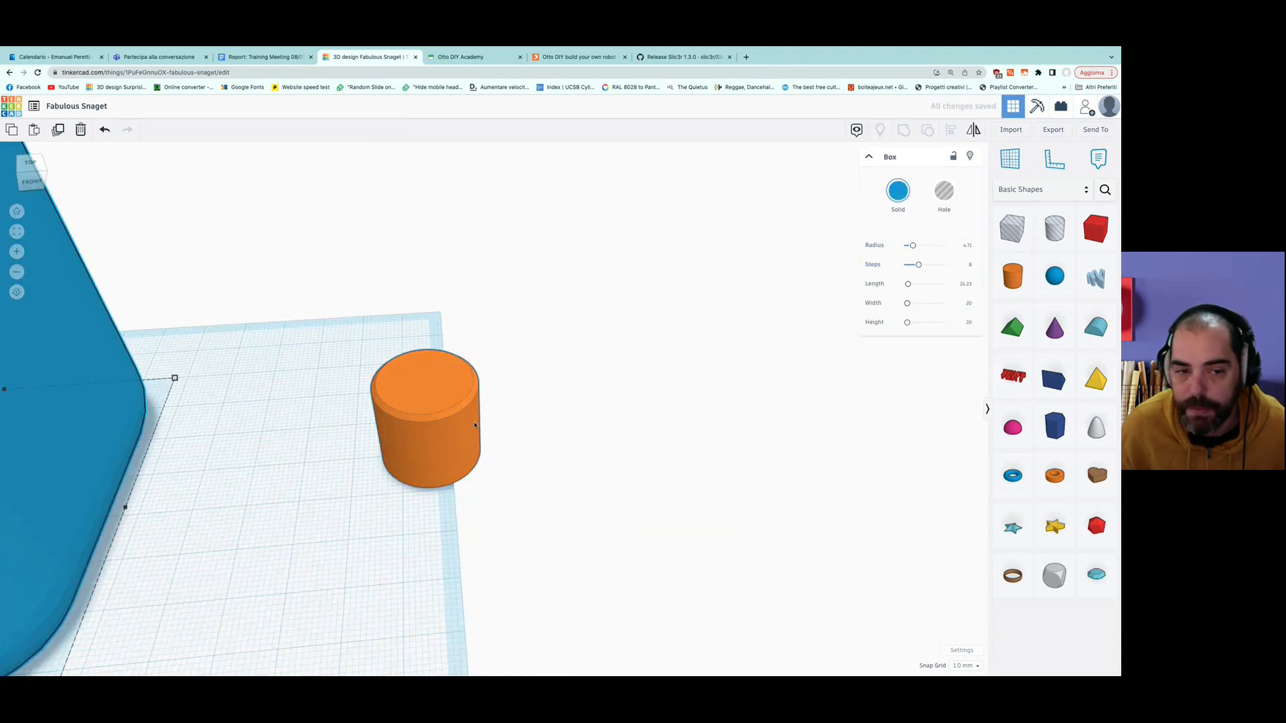
pyautogui.click(446, 446)
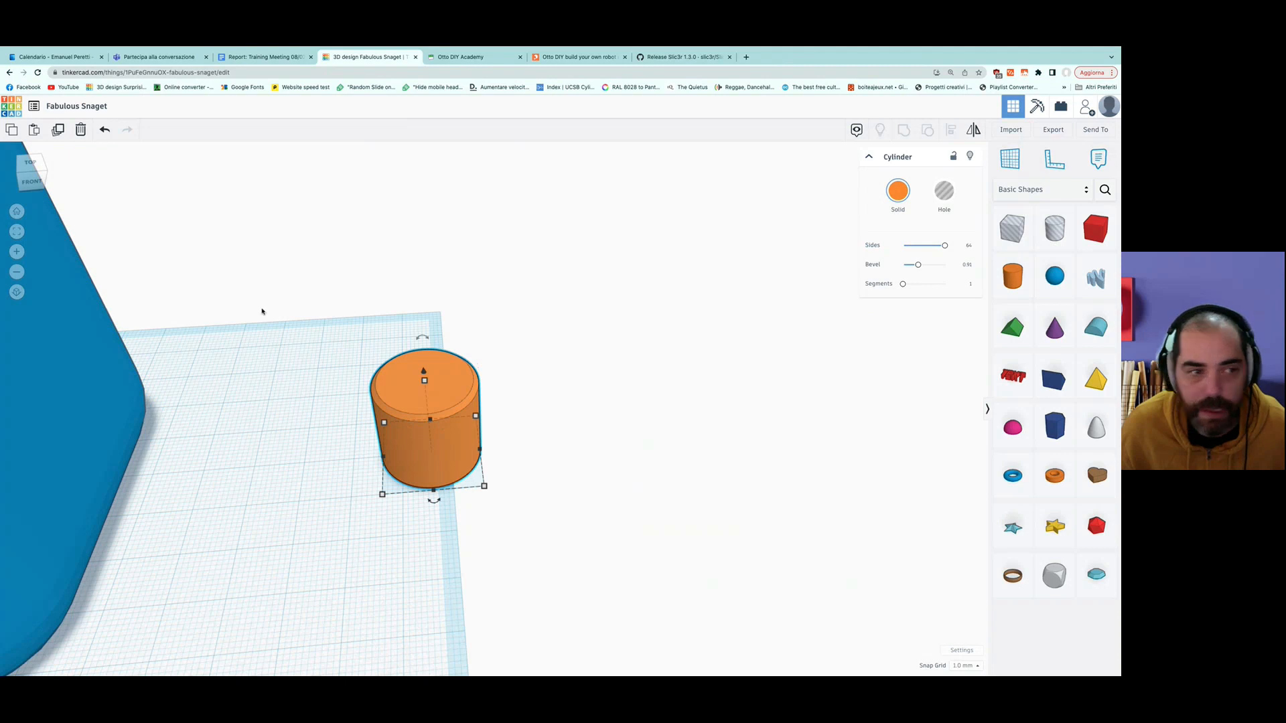
pyautogui.click(16, 231)
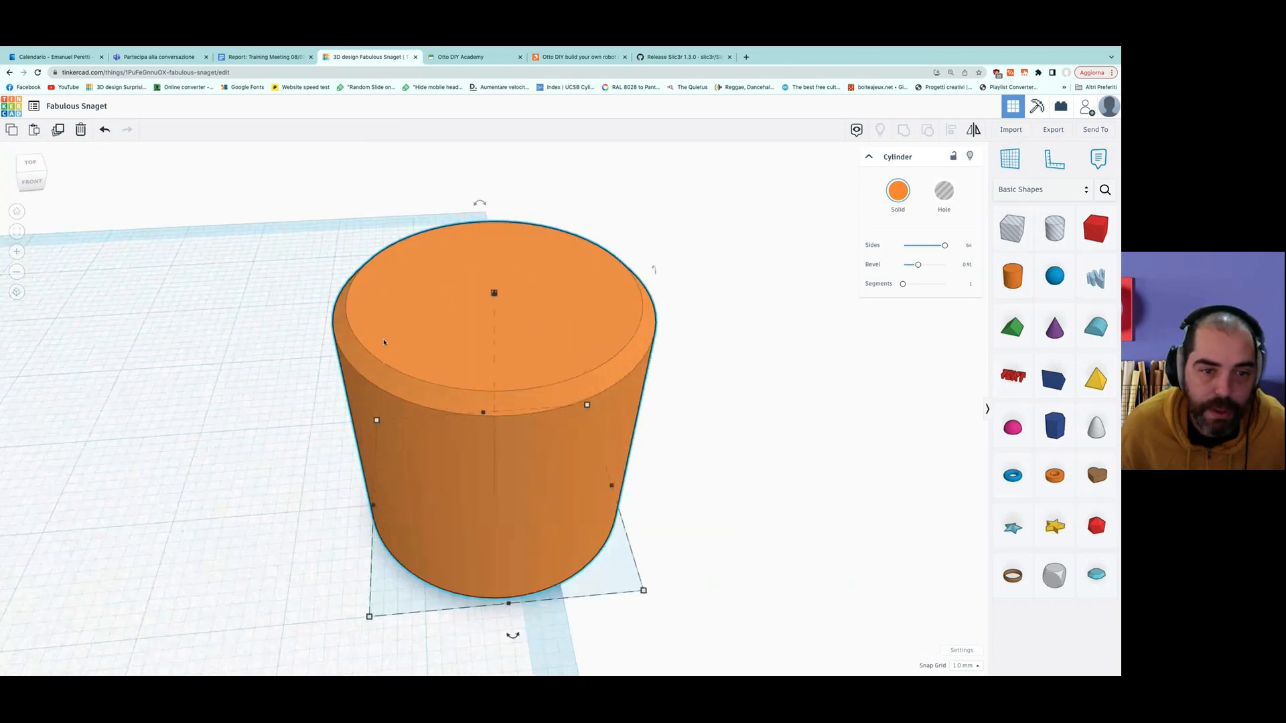
pyautogui.moveTo(725, 449); pyautogui.dragTo(771, 455, button='right')
pyautogui.moveTo(921, 265); pyautogui.dragTo(954, 266)
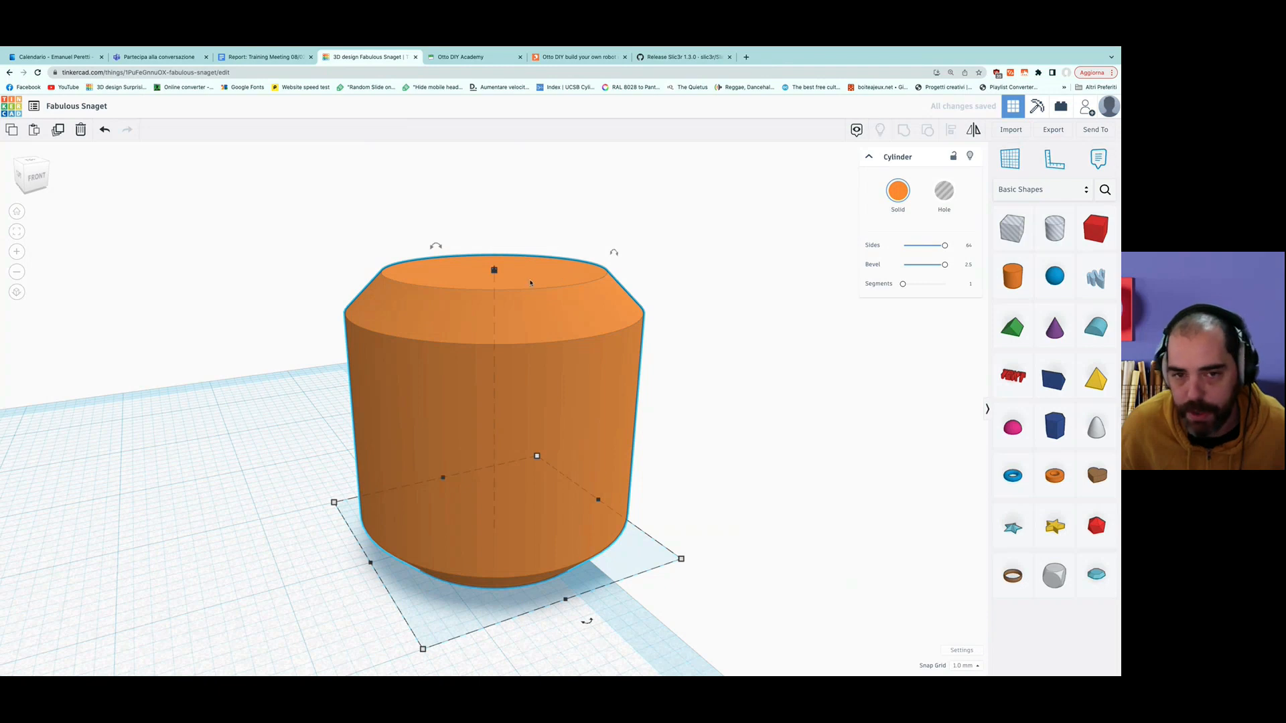
# Set the cylinder's bevel segments to 10 and inspect its rounded edges up close.
pyautogui.moveTo(904, 284); pyautogui.dragTo(951, 285)
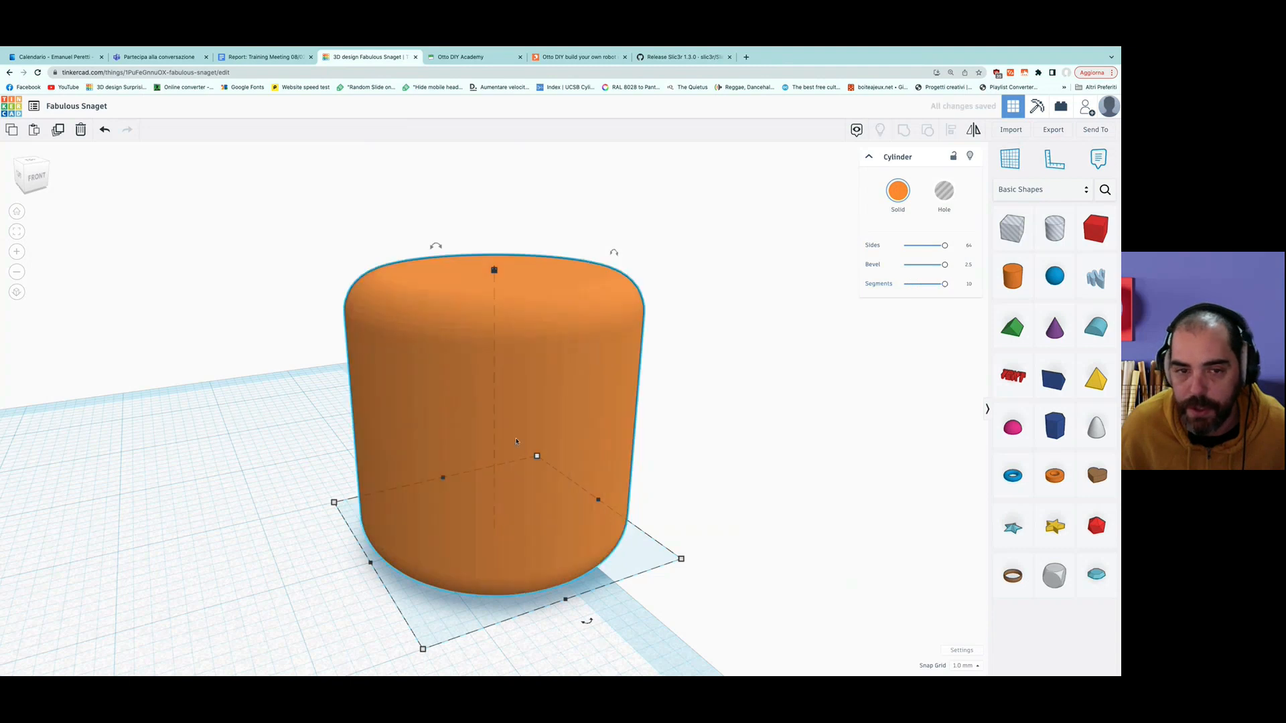
pyautogui.moveTo(334, 534); pyautogui.dragTo(306, 542, button='right')
pyautogui.scroll(3, 402, 449)
pyautogui.scroll(-10, 401, 451)
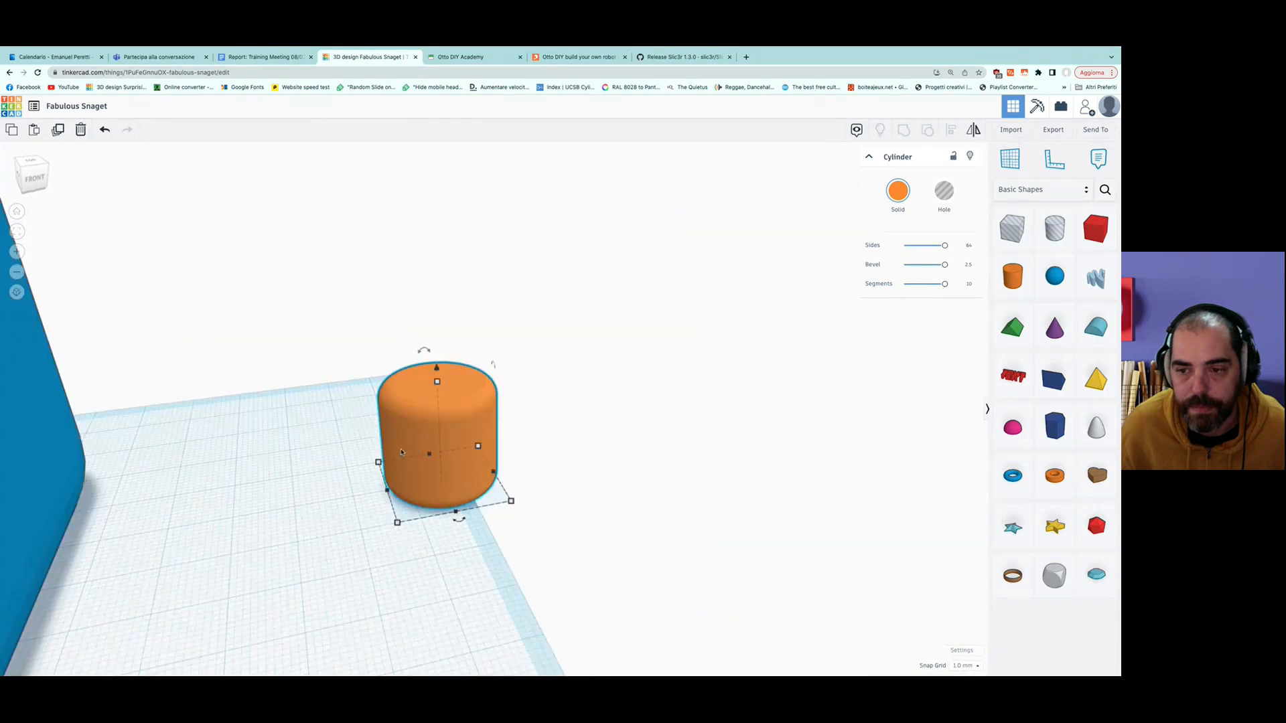
# Move the blue cube toward the front of the workplane and the orange cylinder inward from the back corner.
pyautogui.scroll(-5, 401, 452)
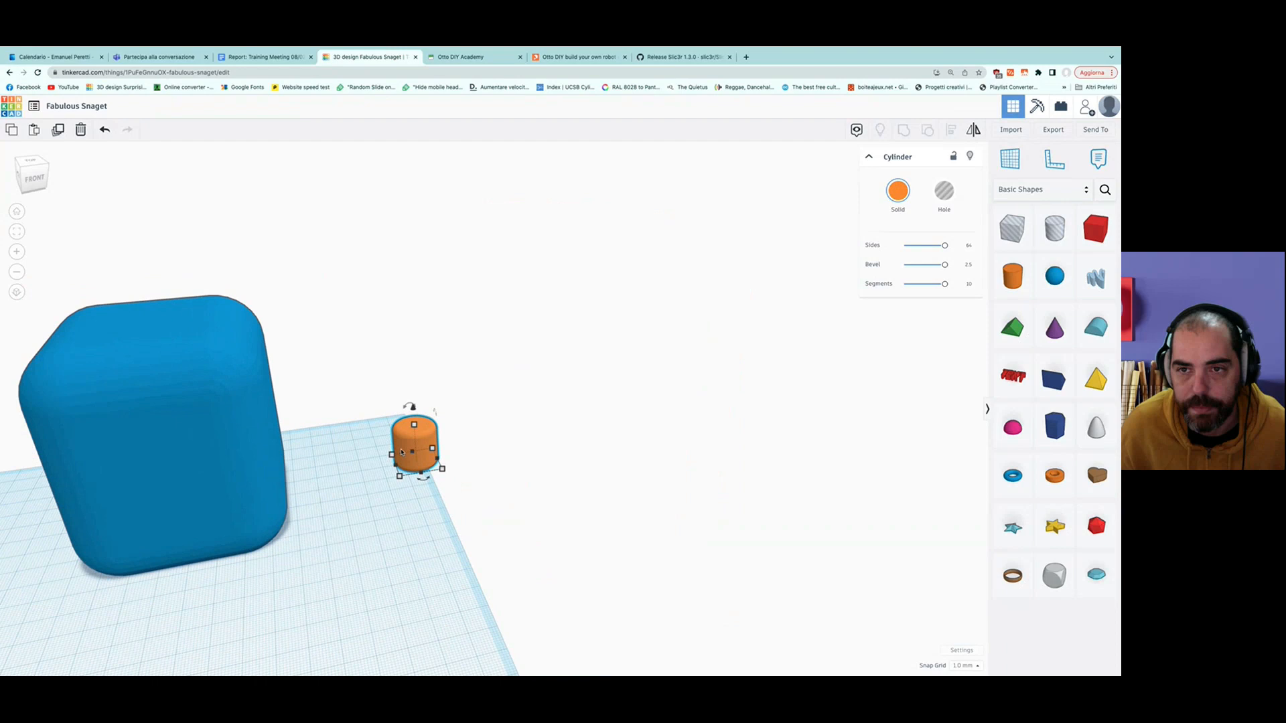
pyautogui.scroll(-3, 360, 480)
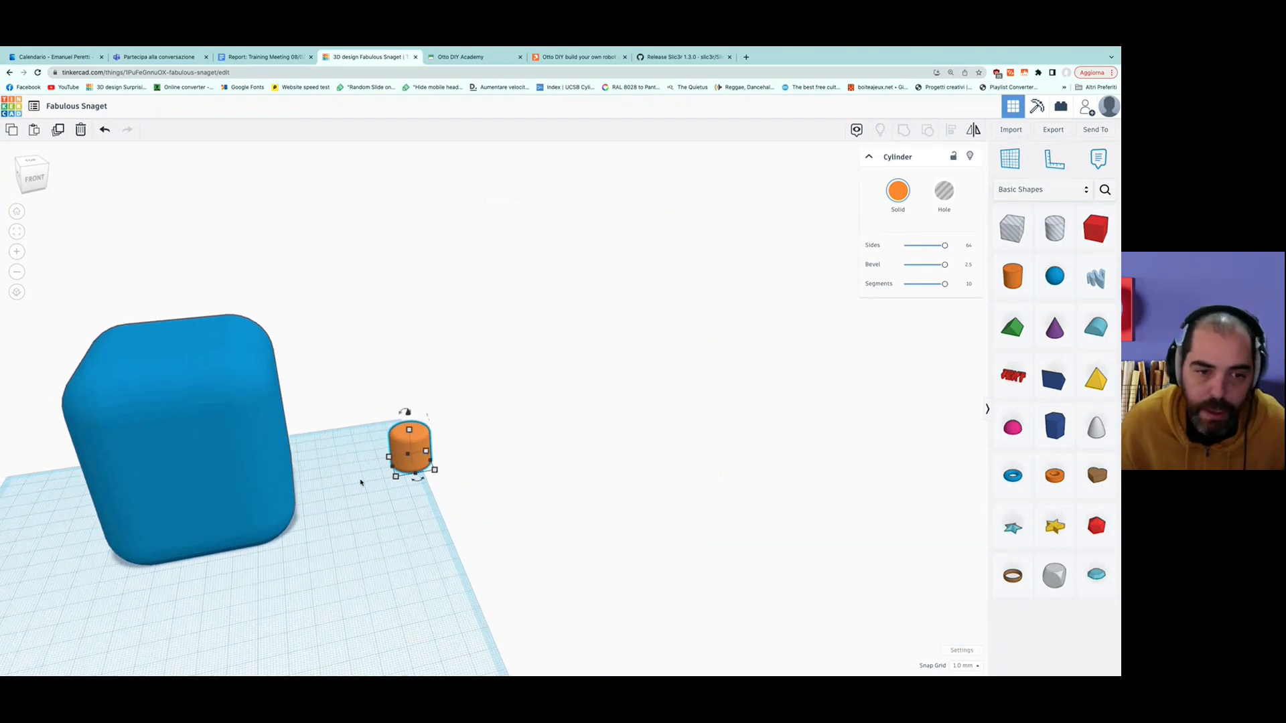
pyautogui.scroll(-2, 360, 483)
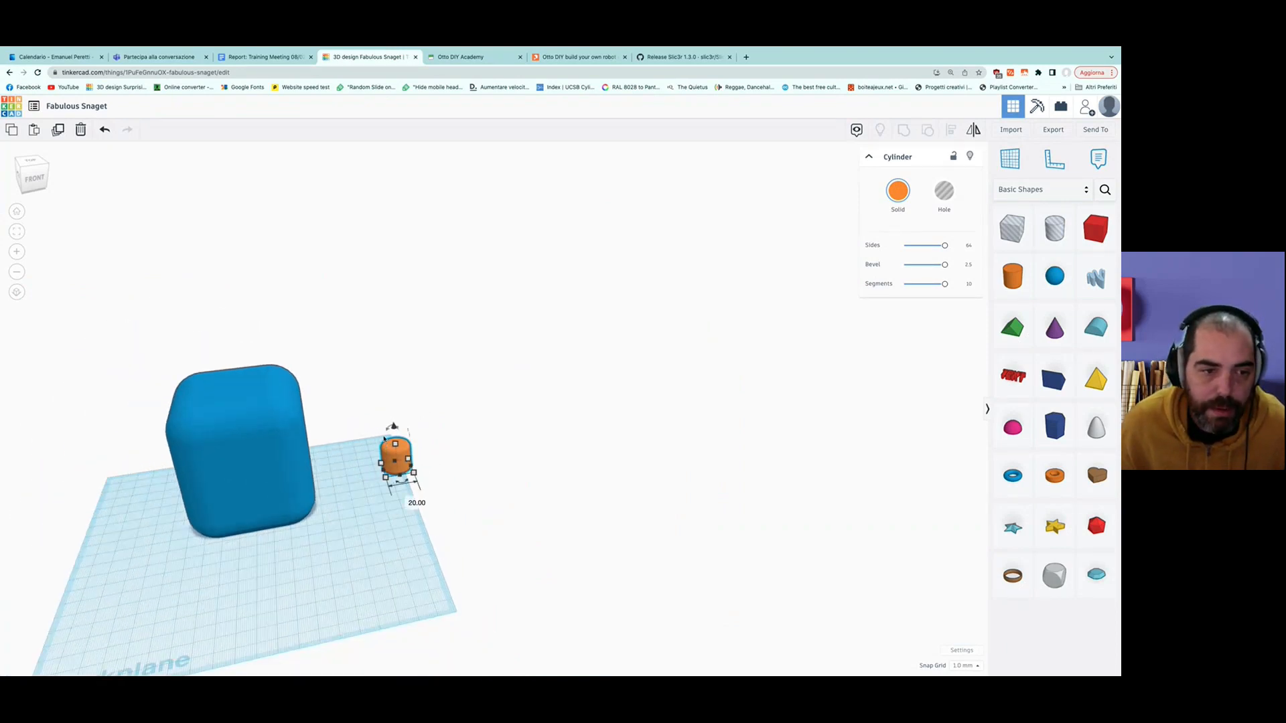
pyautogui.moveTo(270, 436); pyautogui.dragTo(261, 482)
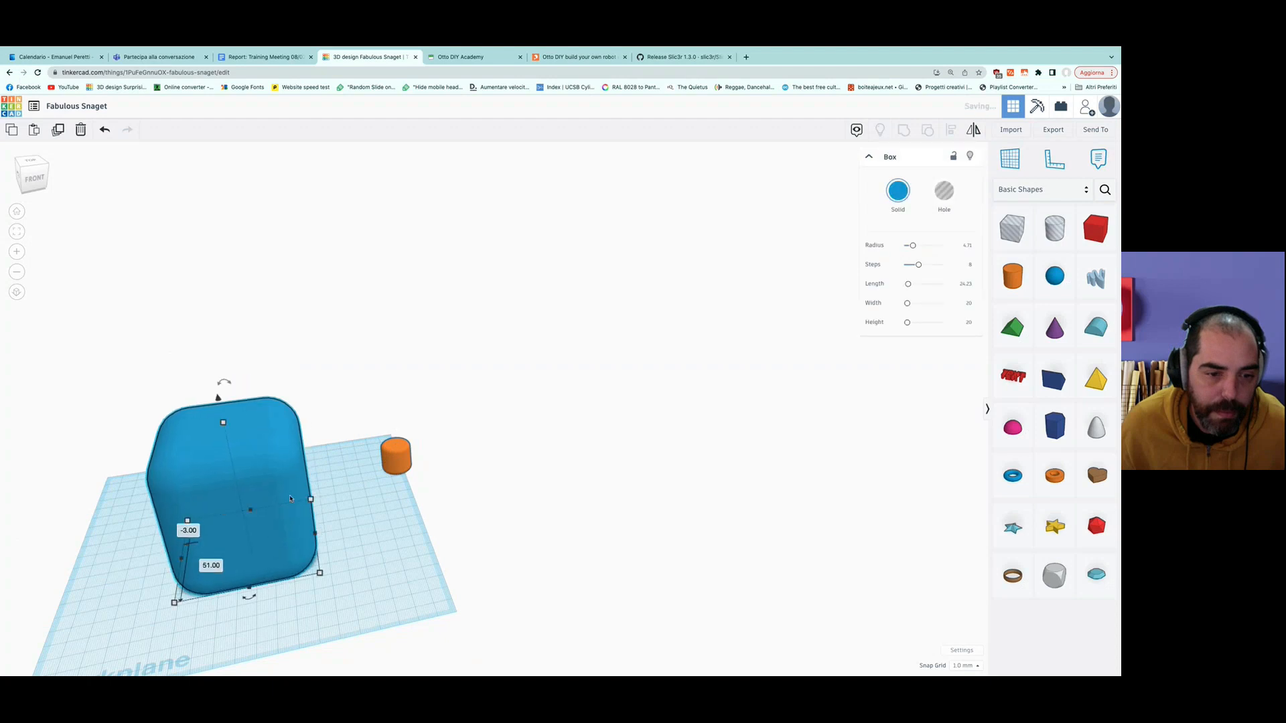
pyautogui.moveTo(394, 465); pyautogui.dragTo(370, 482)
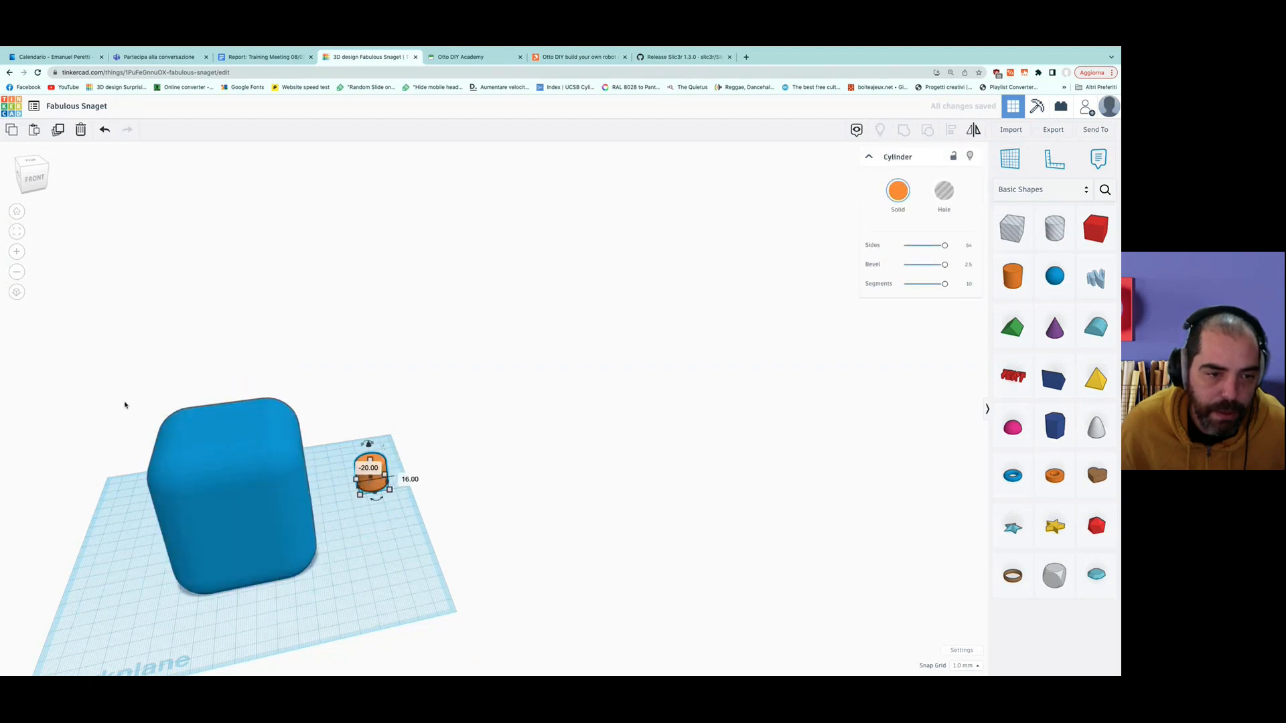
# Delete the blue cube and the orange cylinder together and restore the default home view of the workplane.
pyautogui.moveTo(142, 413); pyautogui.dragTo(397, 476)
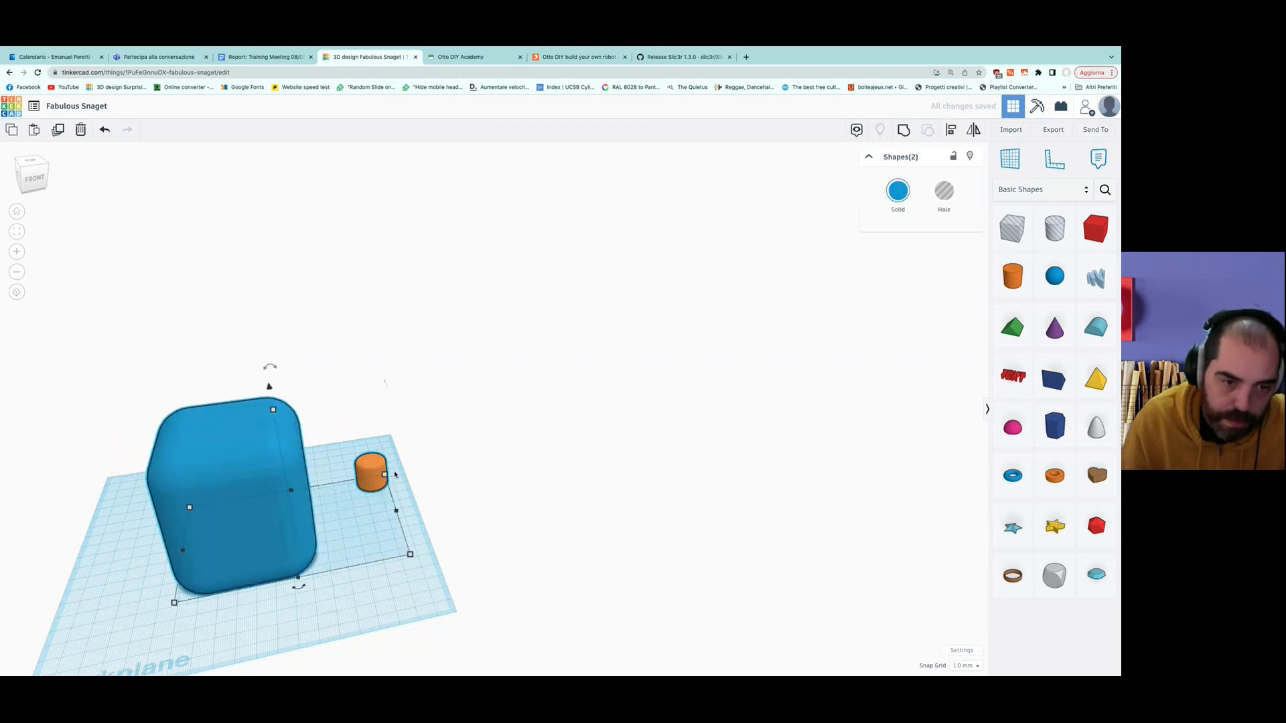
pyautogui.press('Delete')
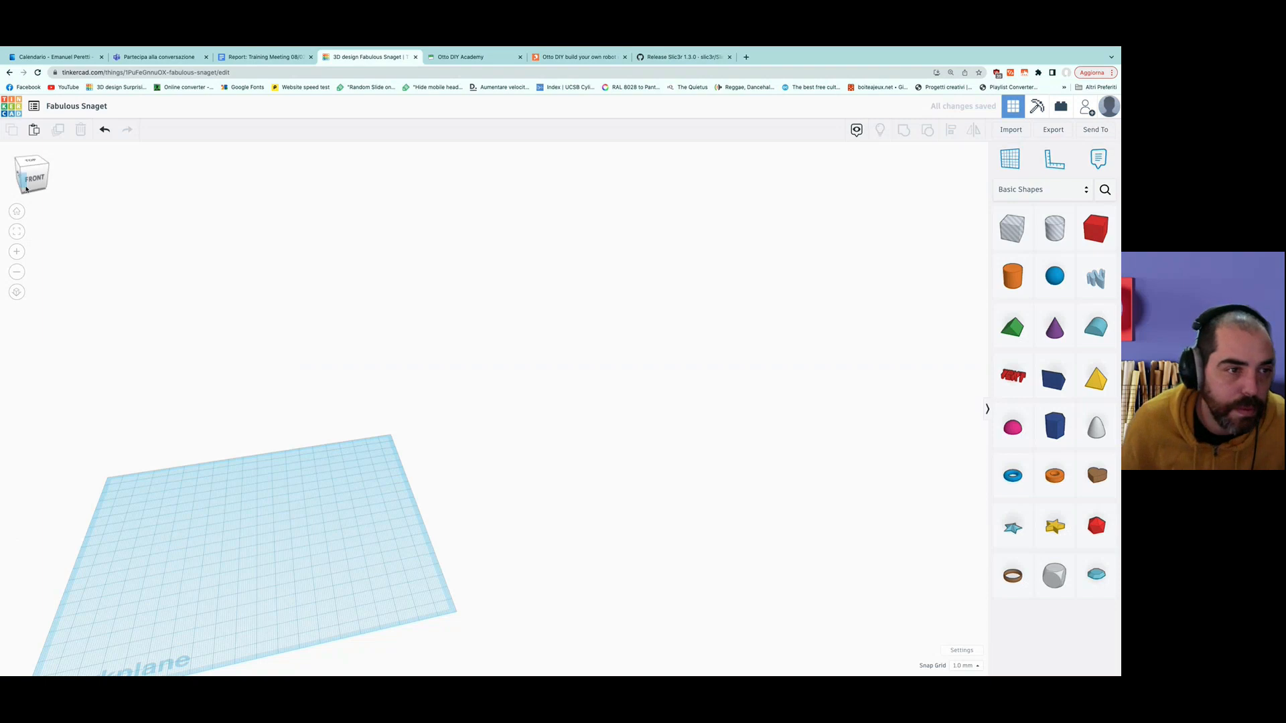
pyautogui.click(18, 213)
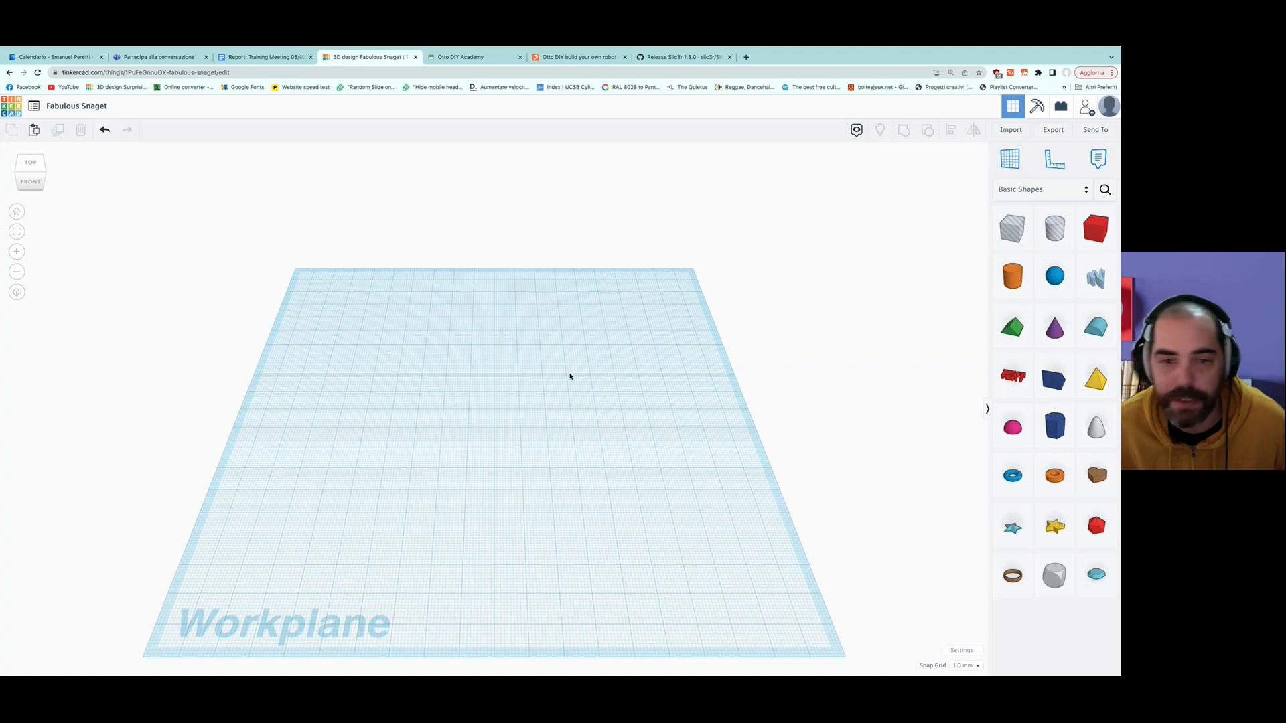
# Place a new solid cylinder behind the middle of the workplane and set its width and length to 100 mm each.
pyautogui.click(1012, 275)
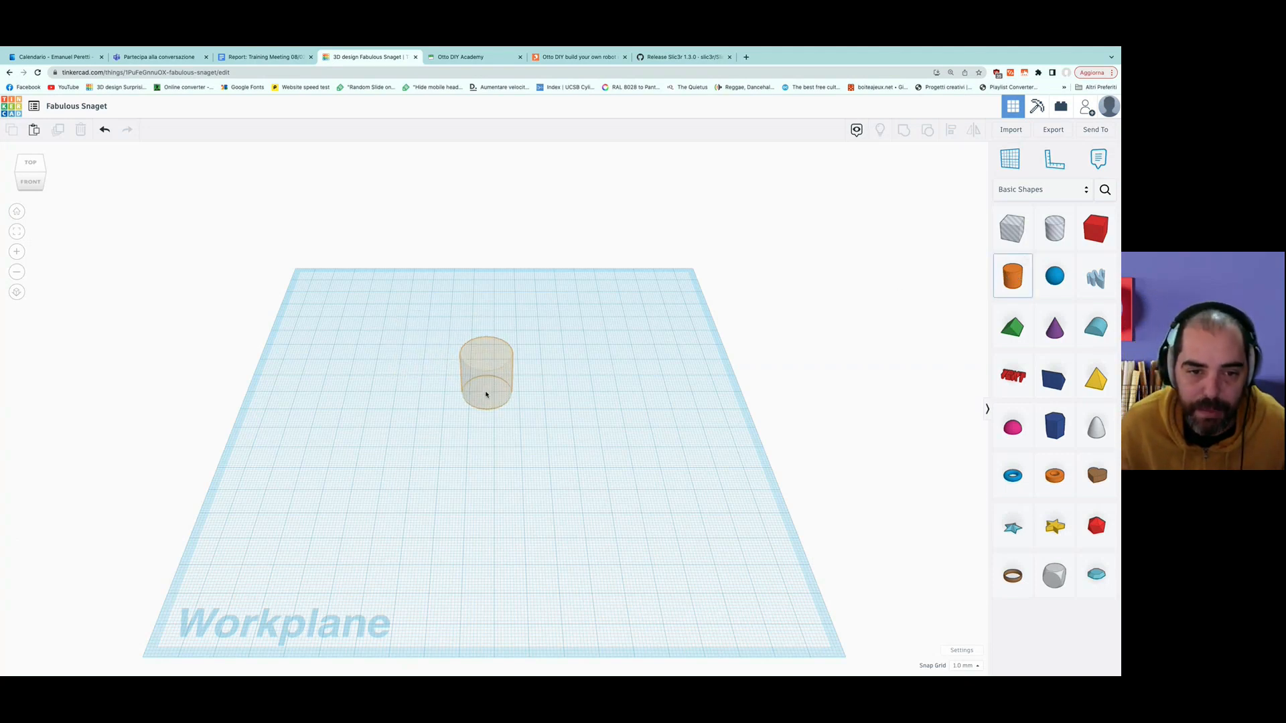
pyautogui.click(489, 394)
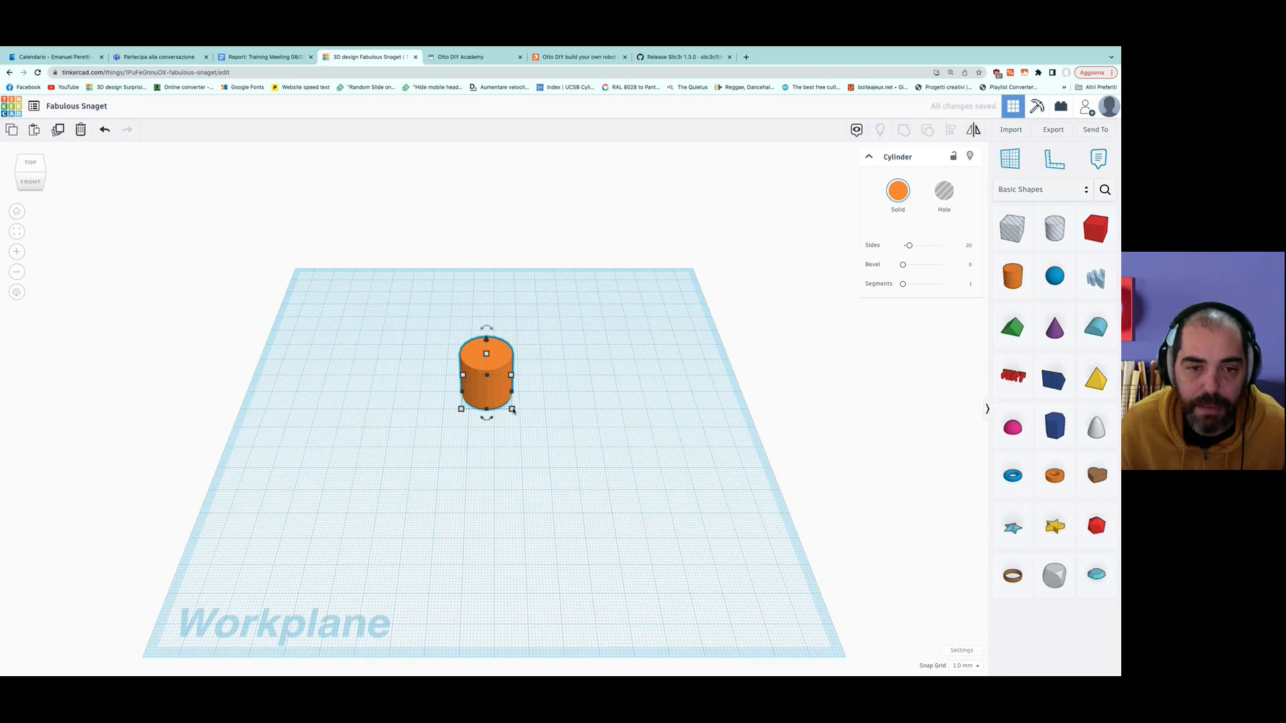
pyautogui.click(491, 442)
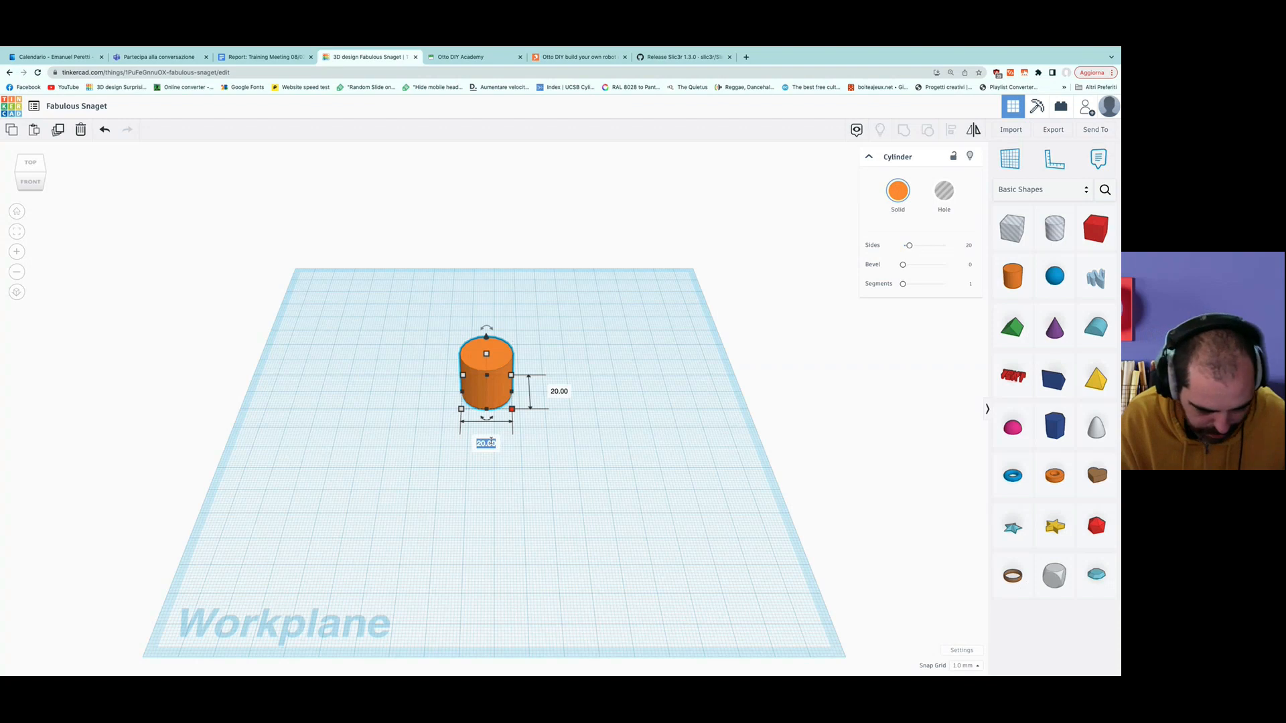
pyautogui.write('100')
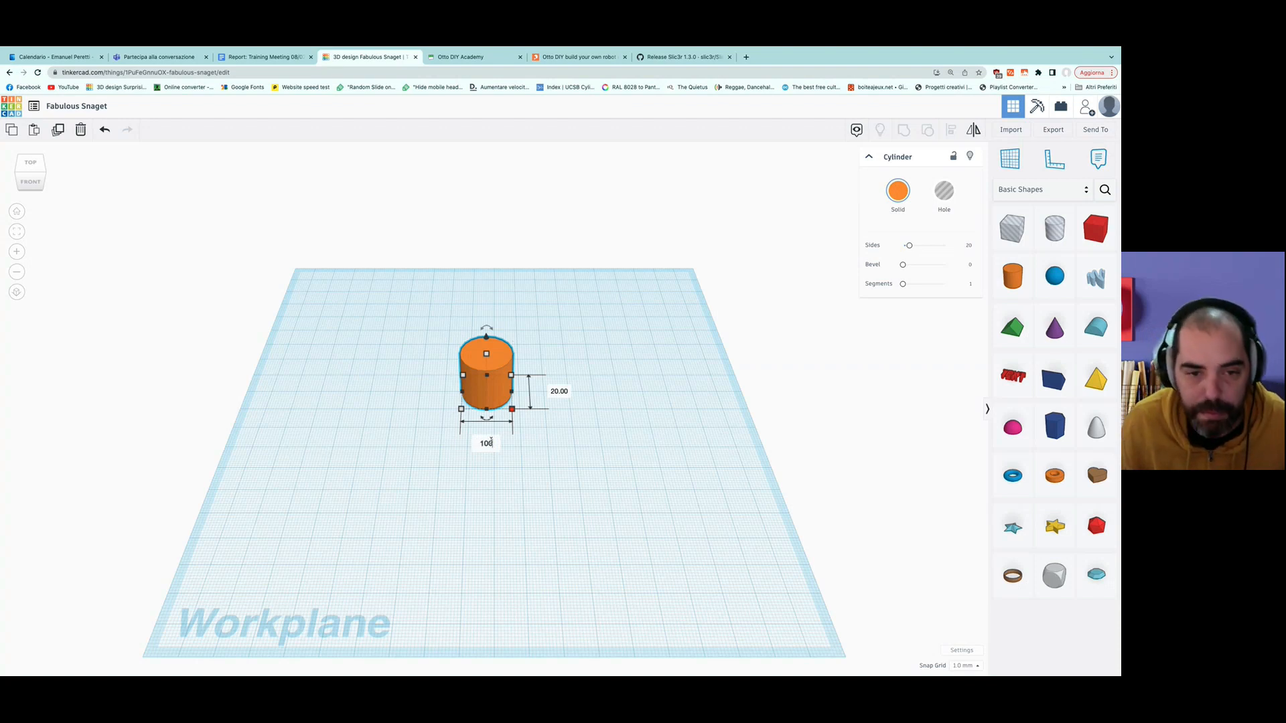
pyautogui.press('Tab')
pyautogui.write('100')
pyautogui.press('Return')
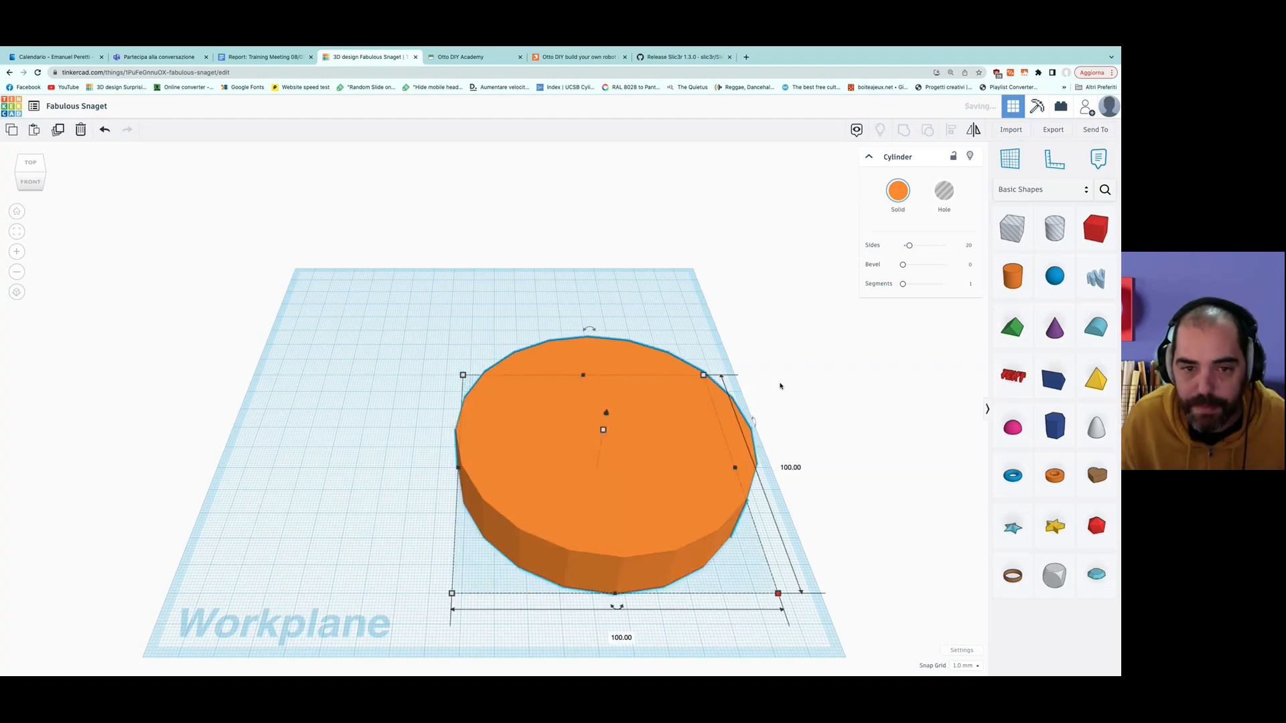
# Set the cylinder's height to 120 mm.
pyautogui.moveTo(603, 432)
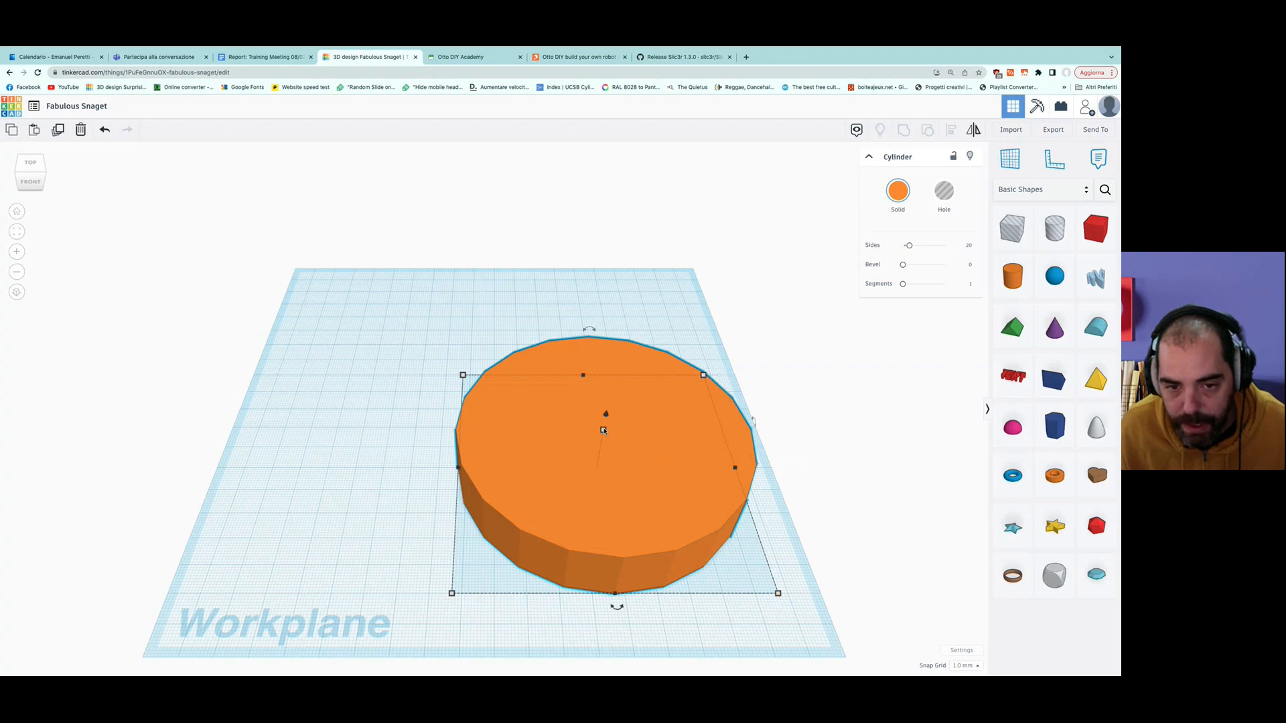
pyautogui.click(648, 449)
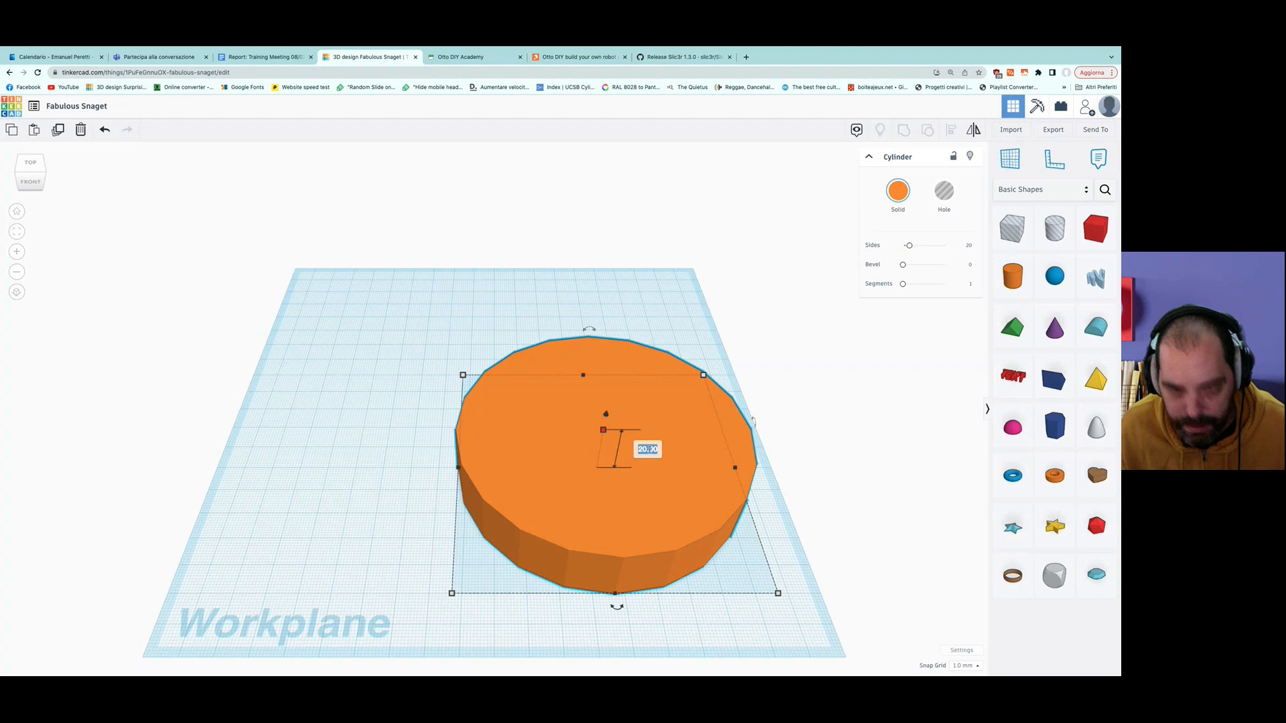
pyautogui.write('120')
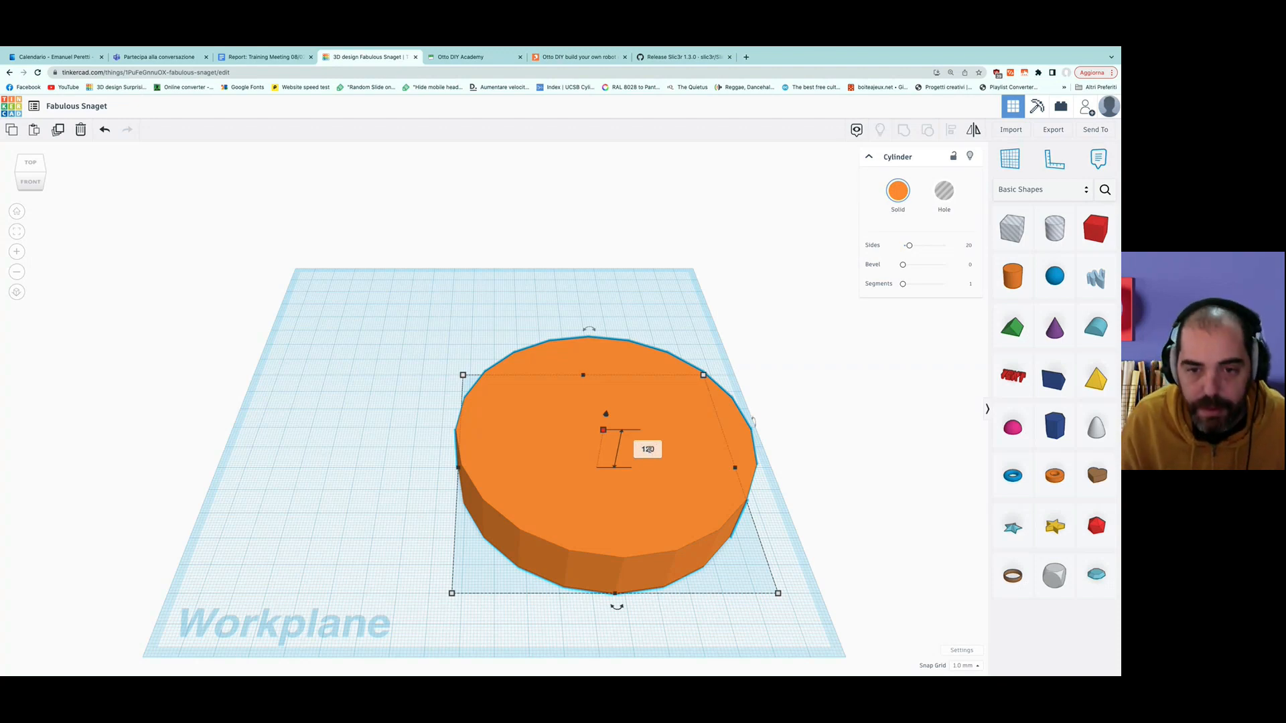
pyautogui.press('Return')
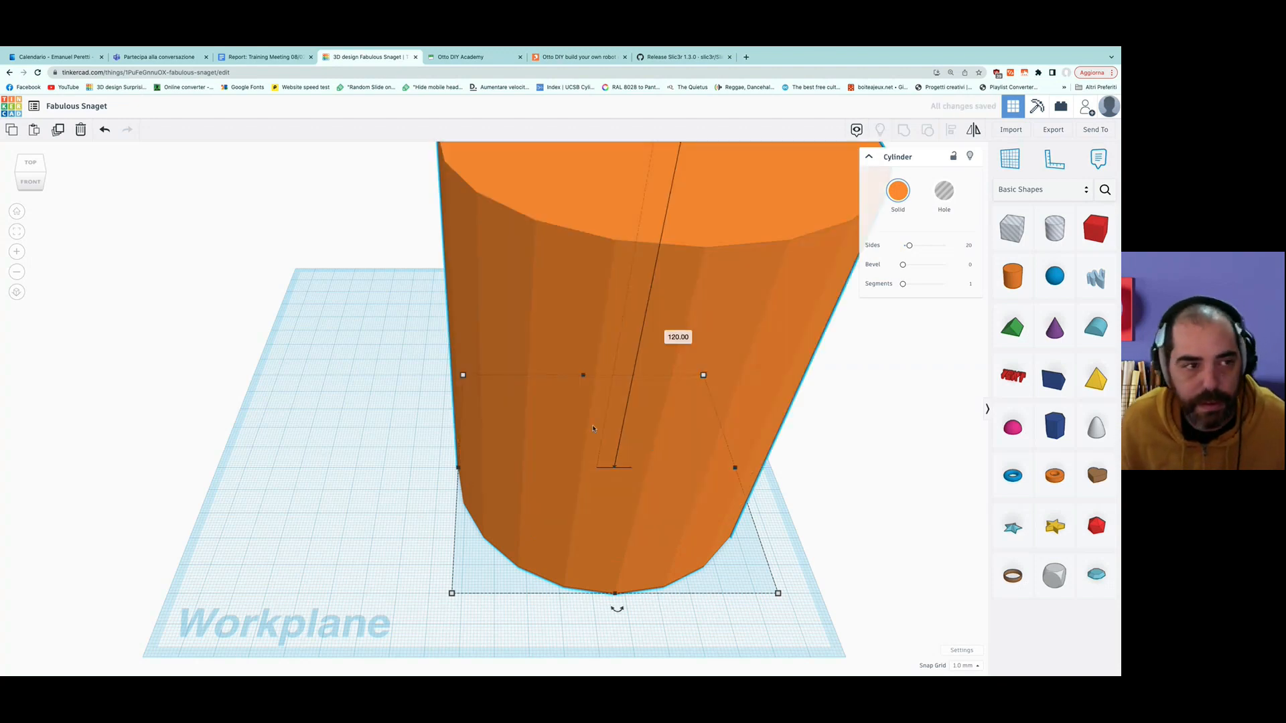
# Move the large cylinder about 42 mm left and 19 mm back, and smooth it with 64 sides, a bevel of about 0.65 and 10 segments.
pyautogui.click(17, 232)
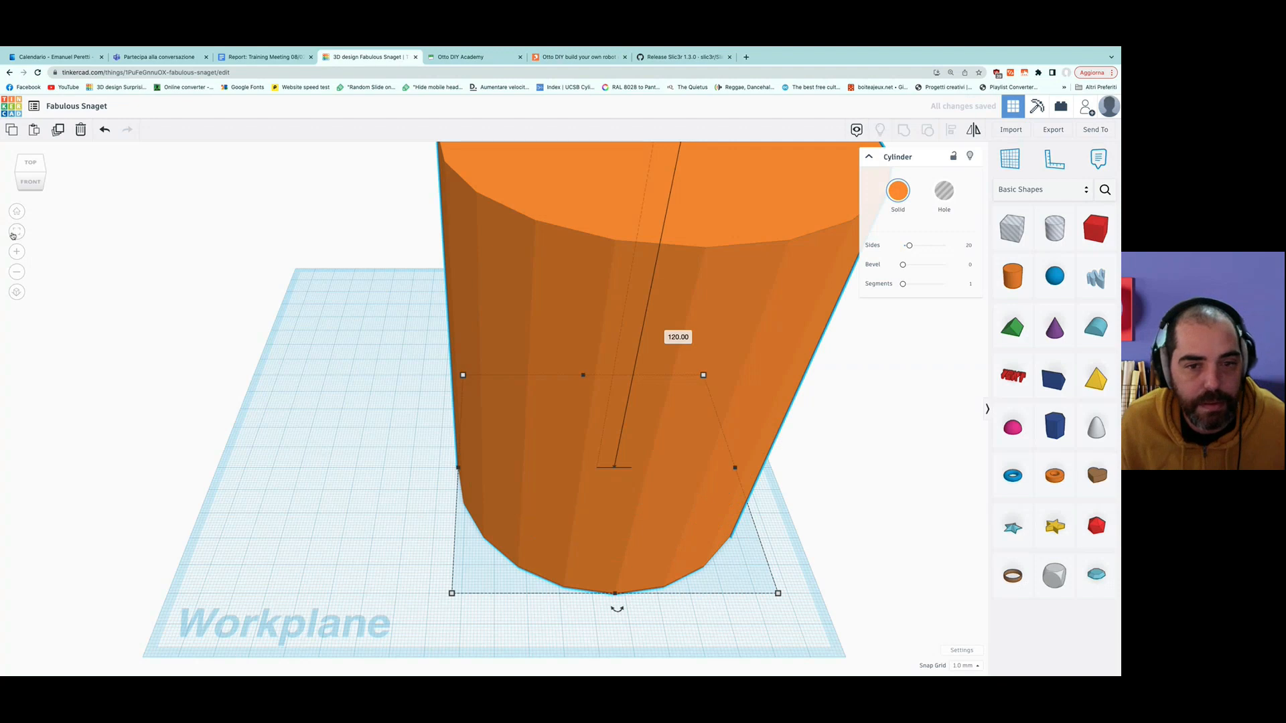
pyautogui.moveTo(486, 350); pyautogui.dragTo(361, 324)
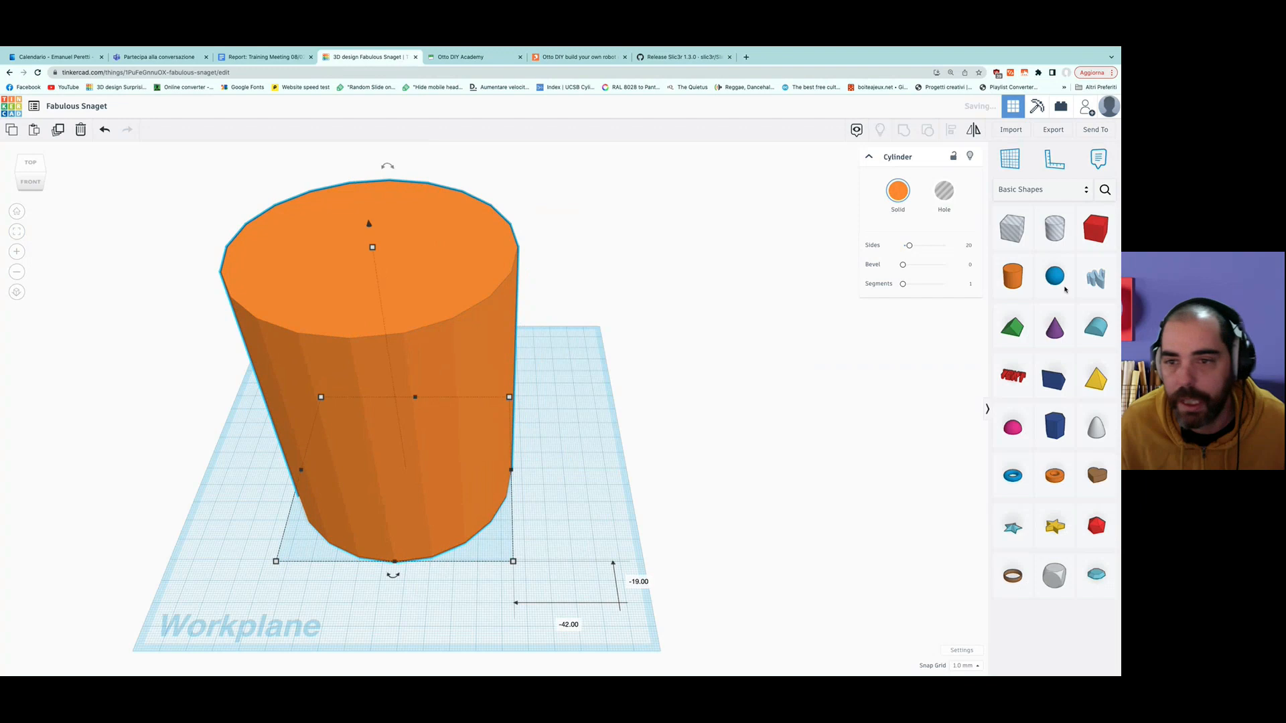
pyautogui.moveTo(909, 248); pyautogui.dragTo(945, 246)
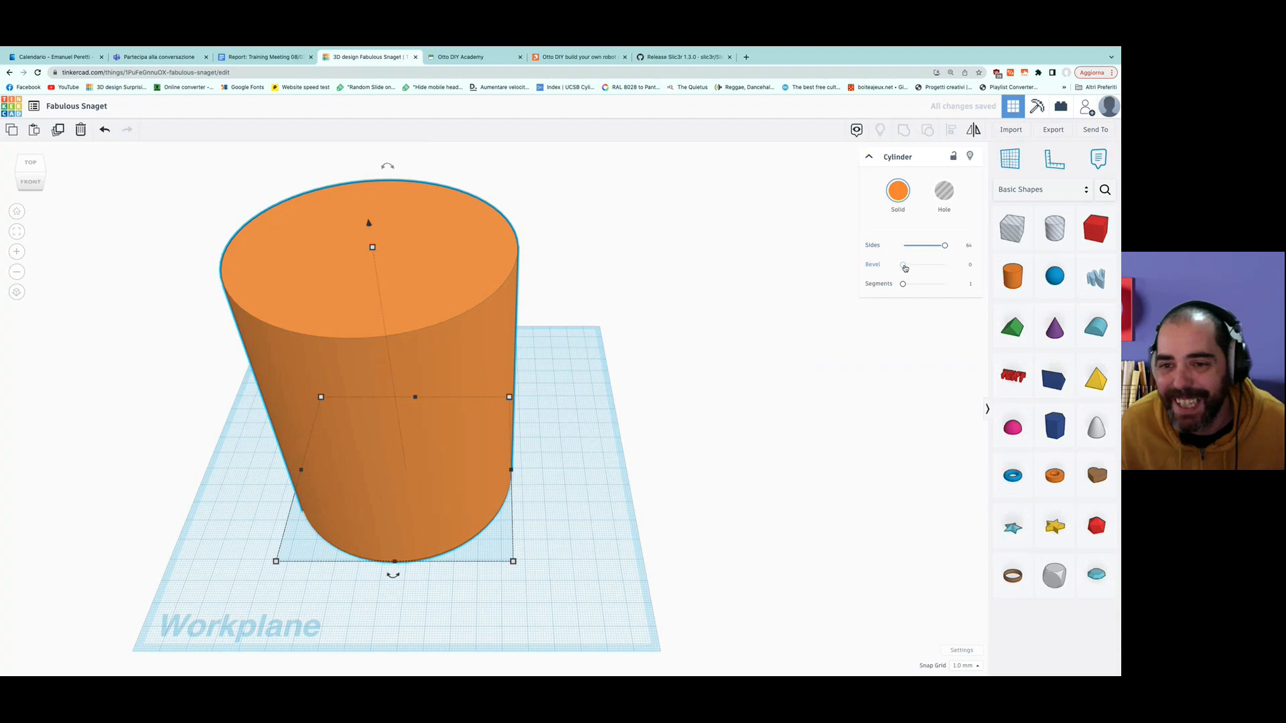
pyautogui.moveTo(905, 268); pyautogui.dragTo(951, 284)
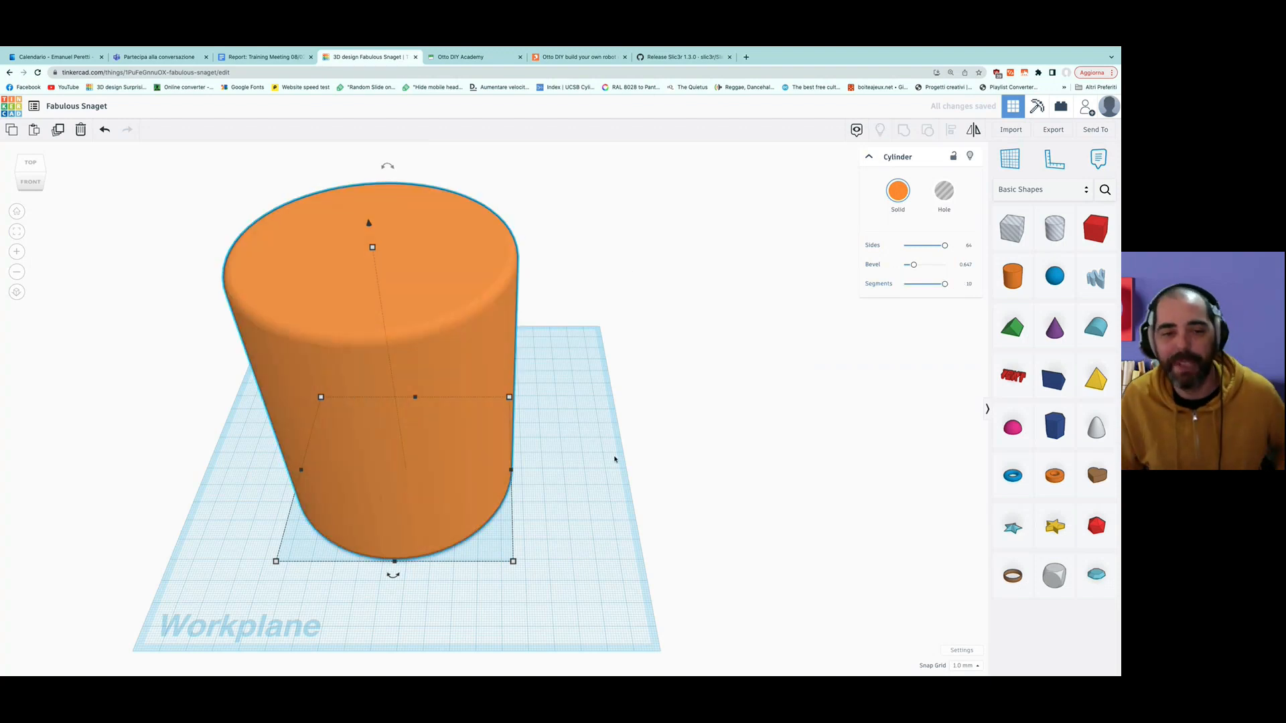
pyautogui.moveTo(546, 583)
pyautogui.mouseDown(button='right')
pyautogui.moveTo(675, 448)
pyautogui.moveTo(525, 591)
pyautogui.mouseUp(button='right')
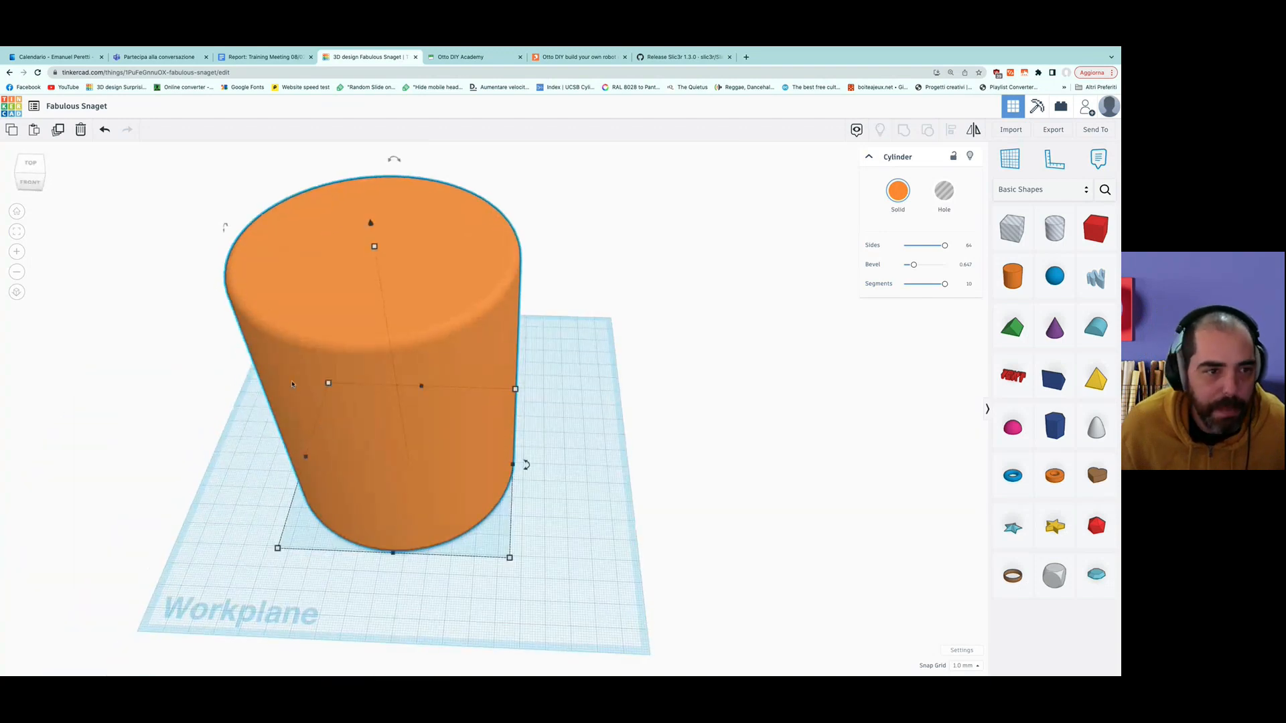
# Shift the large cylinder further toward the workplane's left edge and place a second solid cylinder in the free area behind the middle.
pyautogui.click(18, 231)
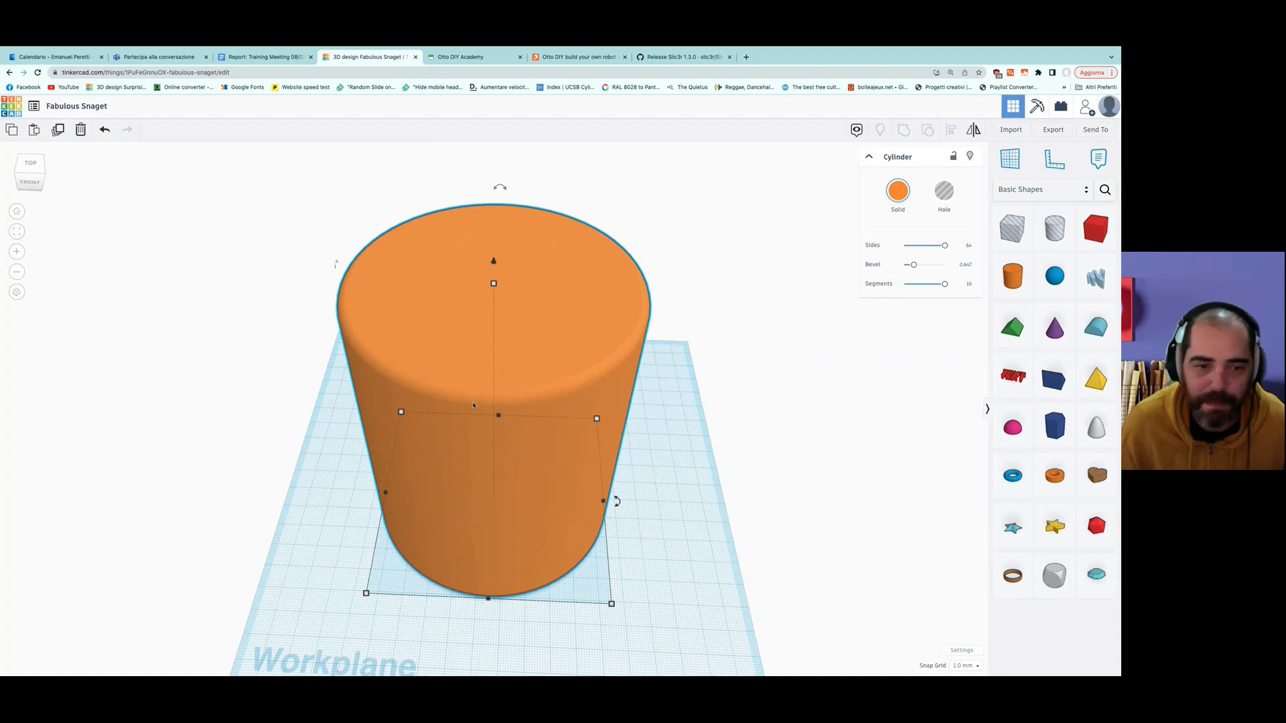
pyautogui.moveTo(480, 468); pyautogui.dragTo(353, 439)
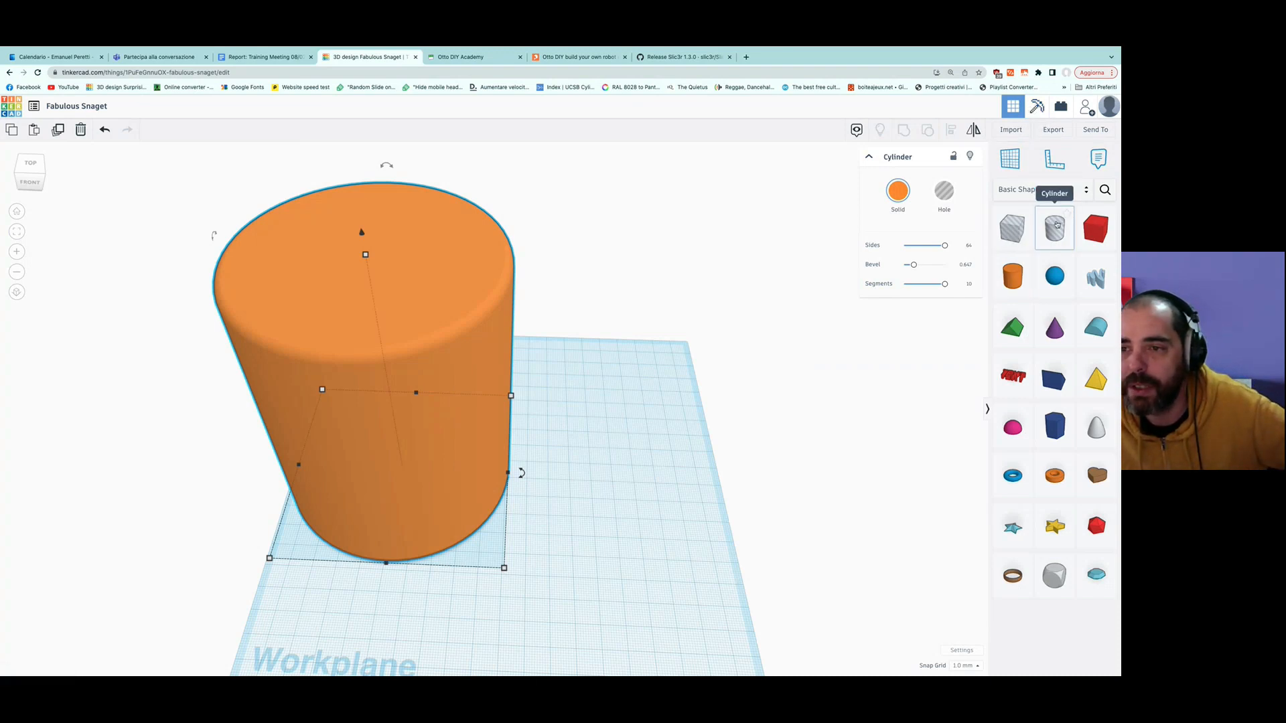
pyautogui.moveTo(969, 278); pyautogui.dragTo(609, 404)
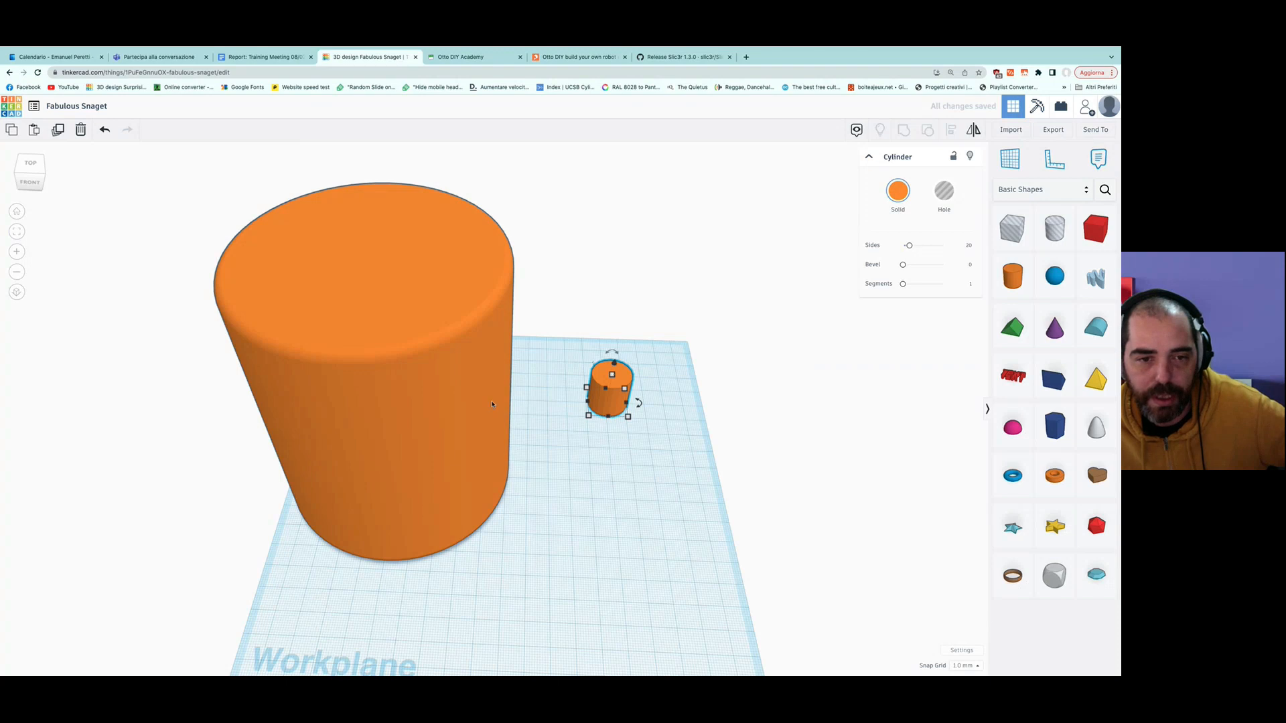
# Enlarge the second cylinder's base to 76 by 76 mm and stretch it taller than the large cylinder.
pyautogui.click(628, 419)
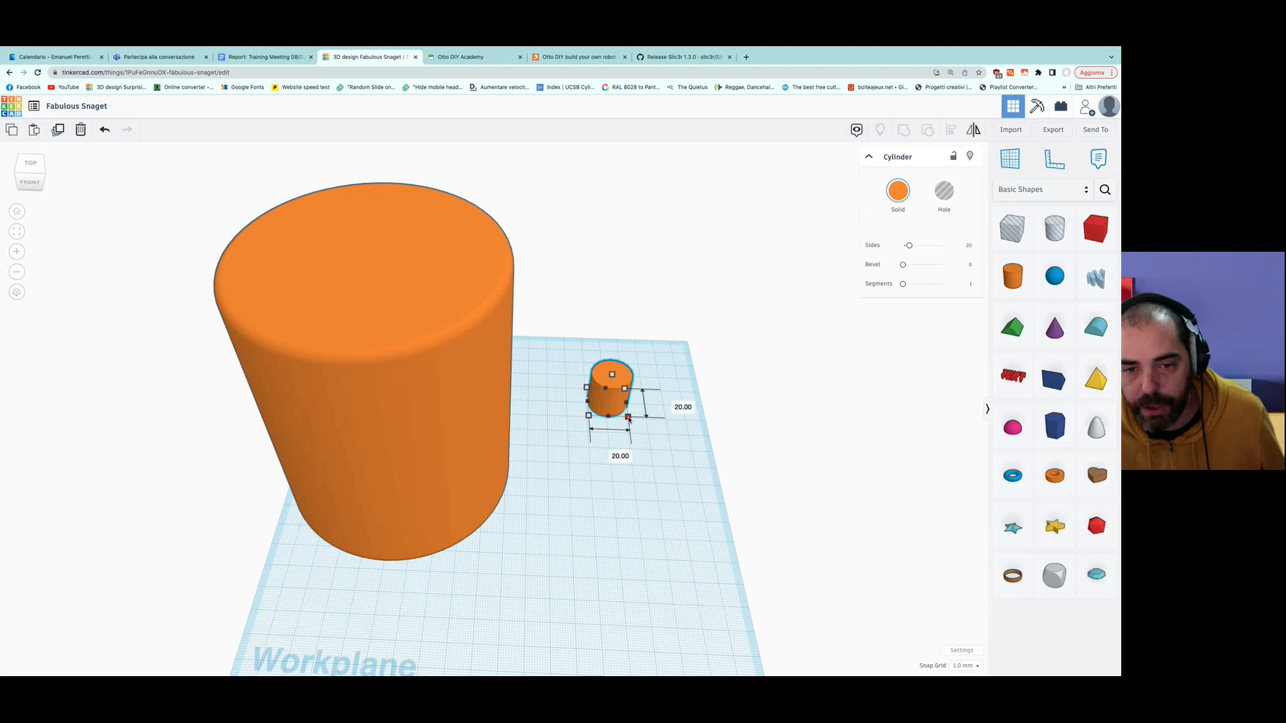
pyautogui.moveTo(629, 418); pyautogui.dragTo(707, 515)
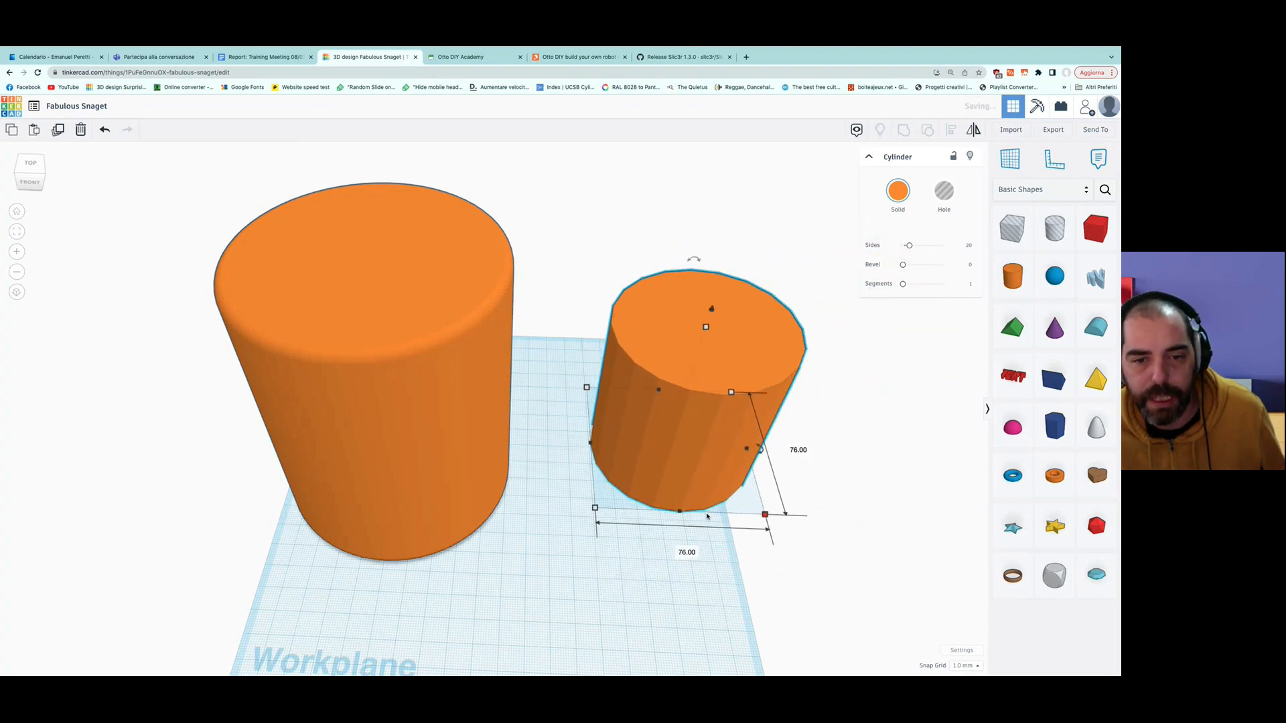
pyautogui.moveTo(705, 327); pyautogui.dragTo(669, 179)
# Move the second cylinder inside the large one and recolour it blue while viewing the model from above.
pyautogui.moveTo(676, 262); pyautogui.dragTo(264, 293)
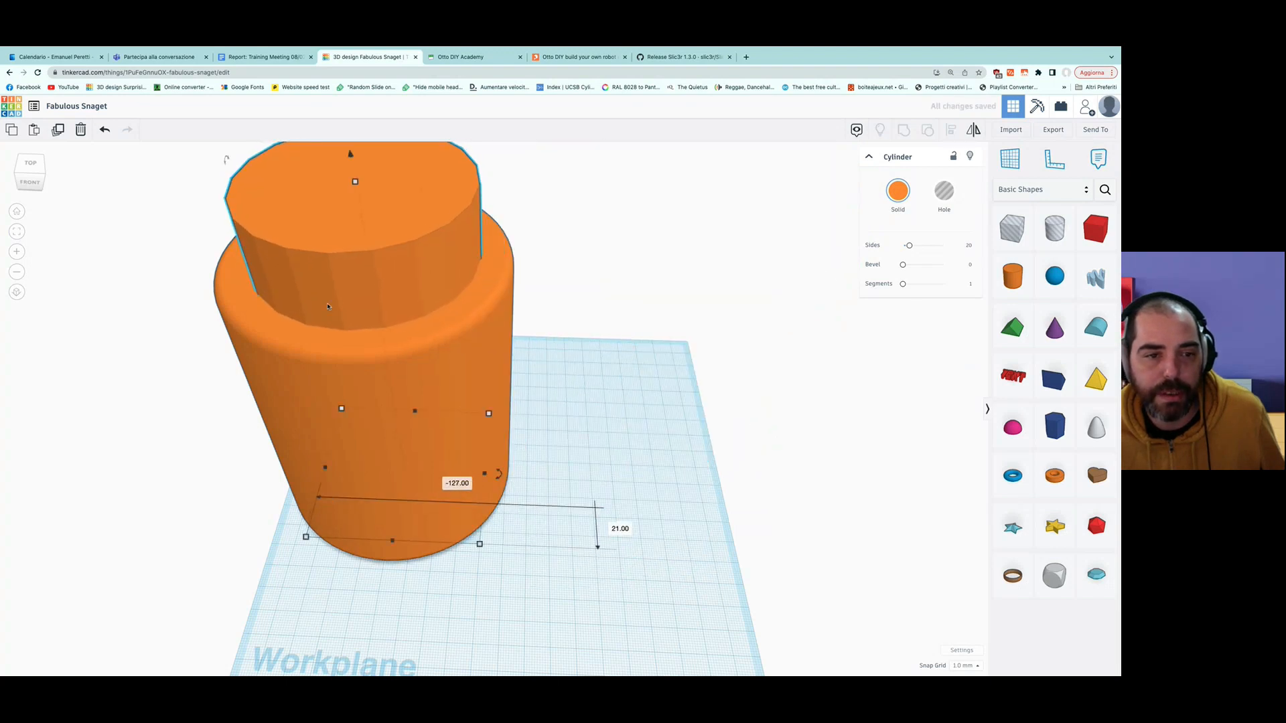
pyautogui.moveTo(632, 393); pyautogui.dragTo(606, 516, button='right')
pyautogui.click(31, 172)
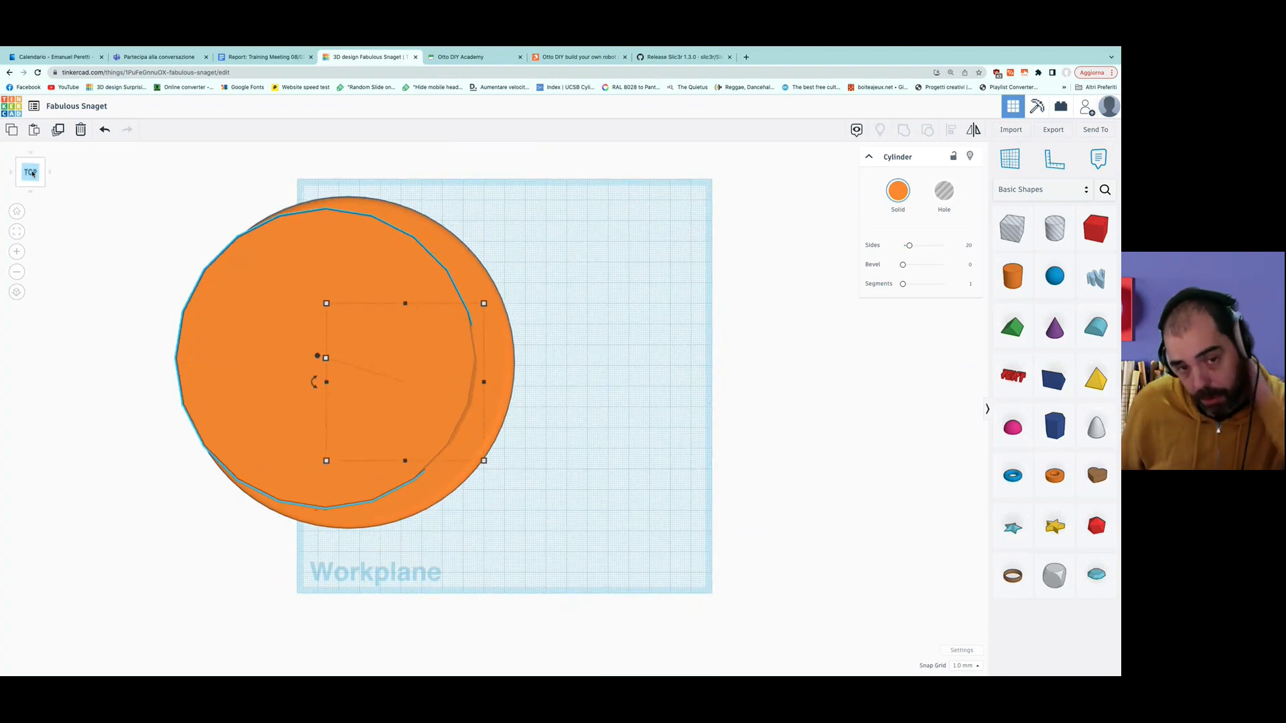
pyautogui.click(898, 191)
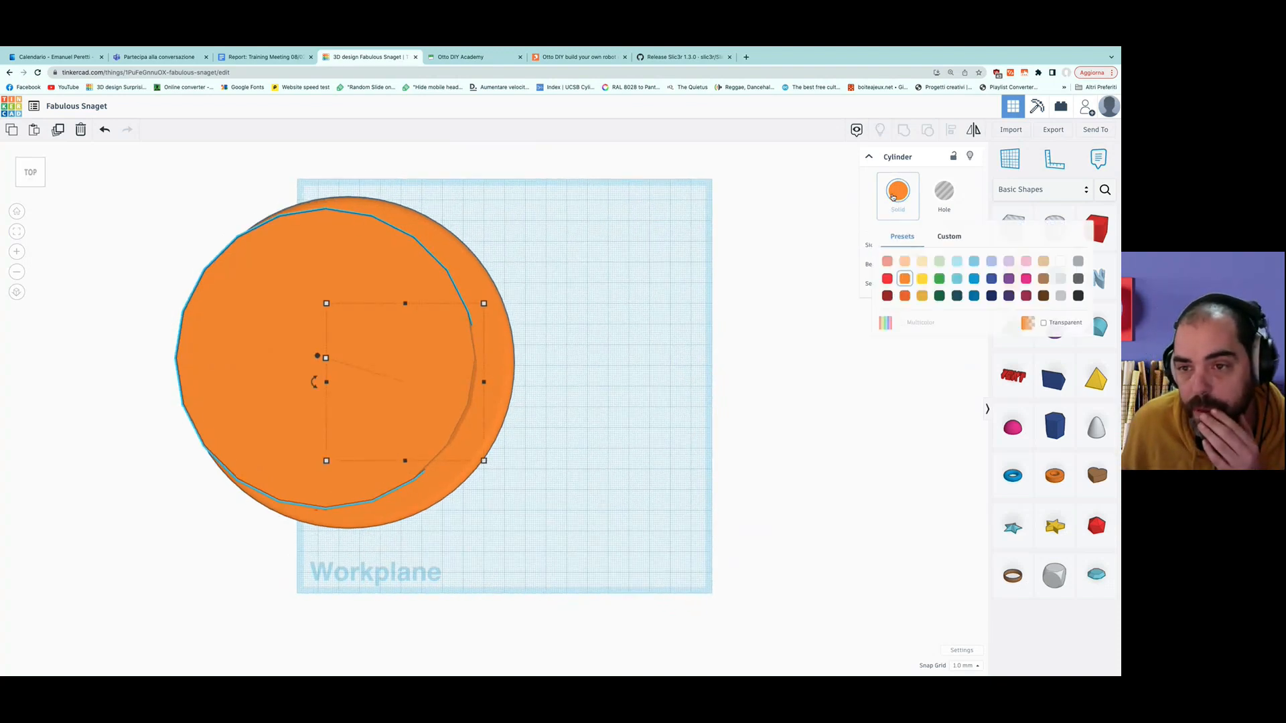
pyautogui.click(974, 279)
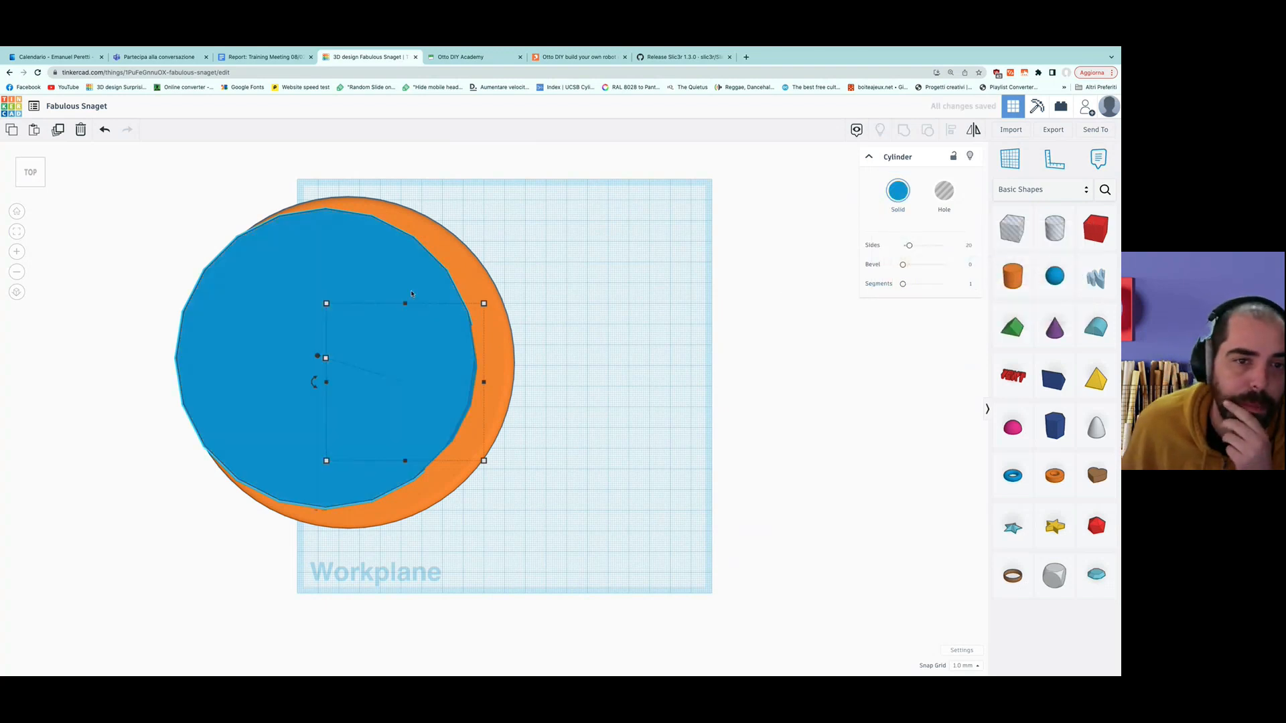
# Switch to the flat orthographic projection and try to centre the blue cylinder within the orange one by eye.
pyautogui.moveTo(276, 351)
pyautogui.mouseDown()
pyautogui.moveTo(315, 356)
pyautogui.moveTo(298, 355)
pyautogui.mouseUp()
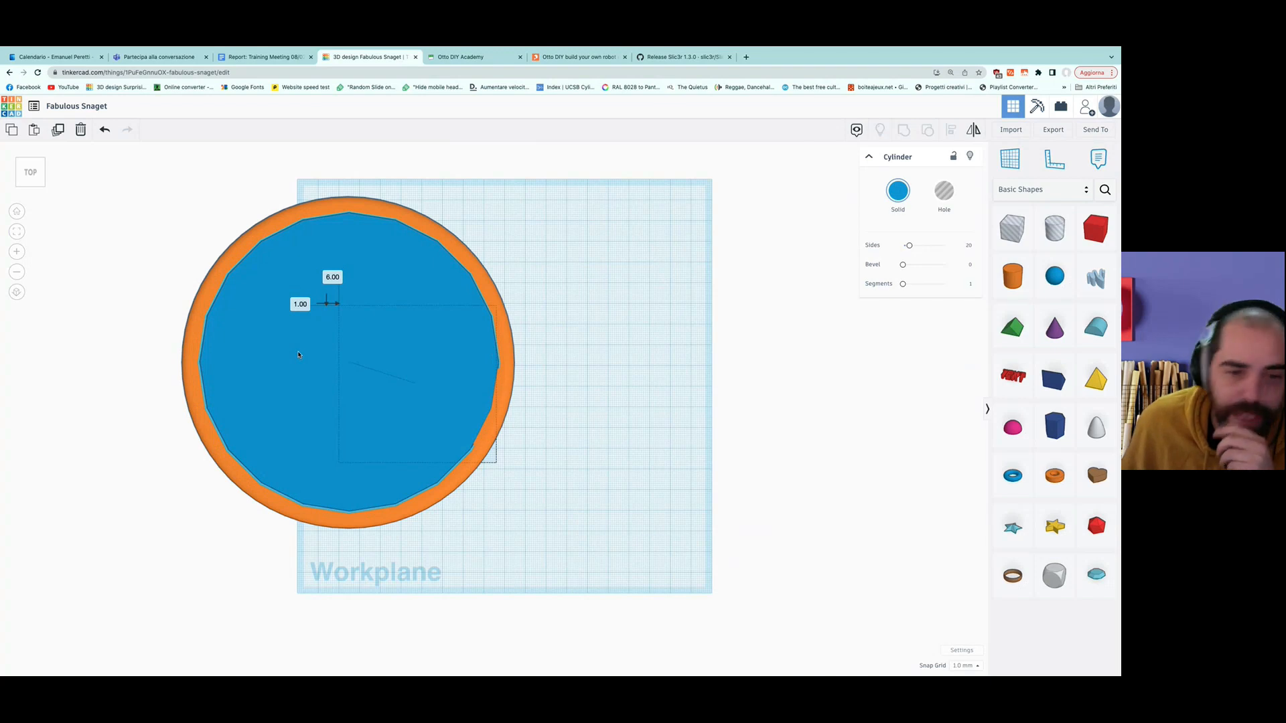
pyautogui.moveTo(299, 354)
pyautogui.mouseDown()
pyautogui.moveTo(339, 354)
pyautogui.moveTo(290, 351)
pyautogui.mouseUp()
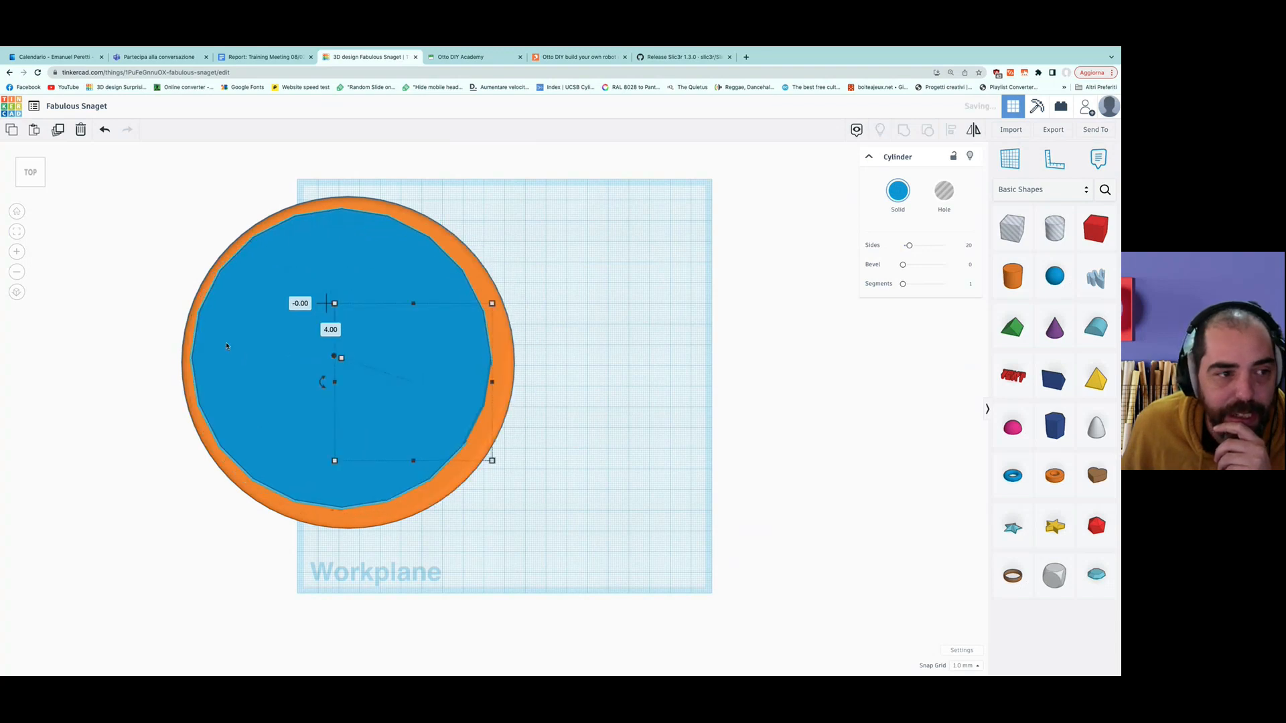
pyautogui.click(17, 293)
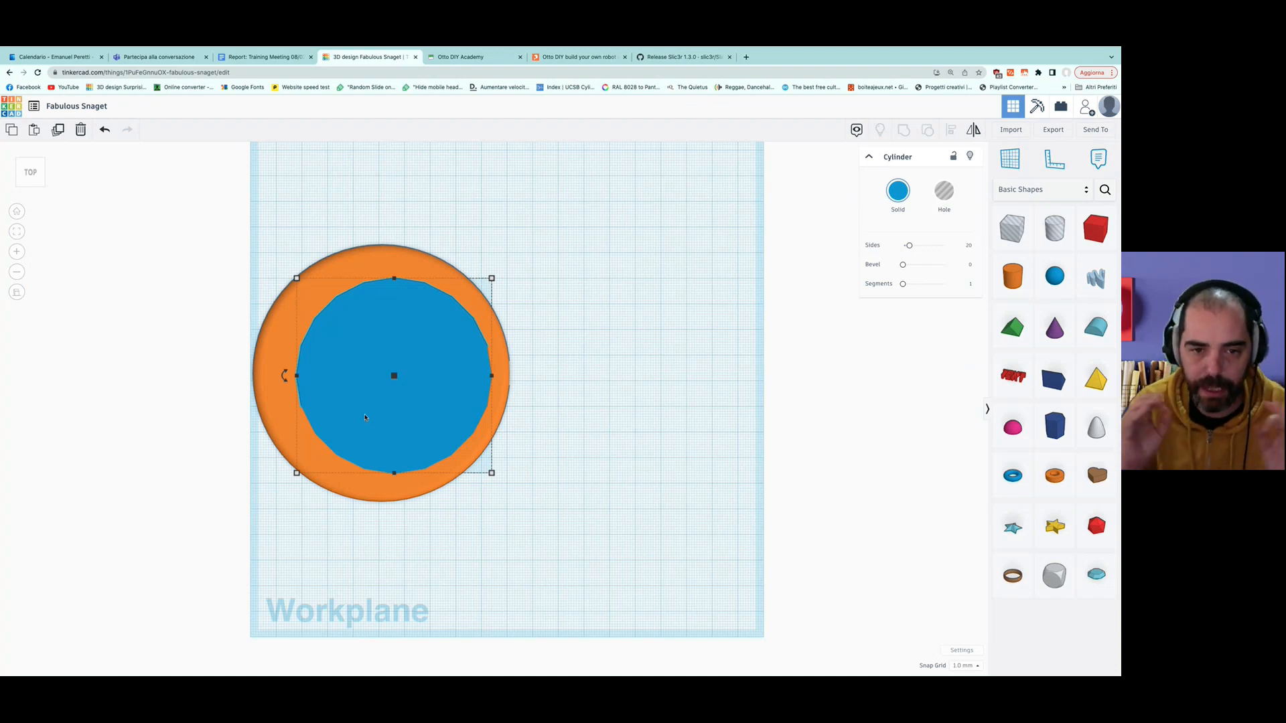
pyautogui.moveTo(366, 417)
pyautogui.mouseDown()
pyautogui.moveTo(342, 414)
pyautogui.moveTo(352, 419)
pyautogui.mouseUp()
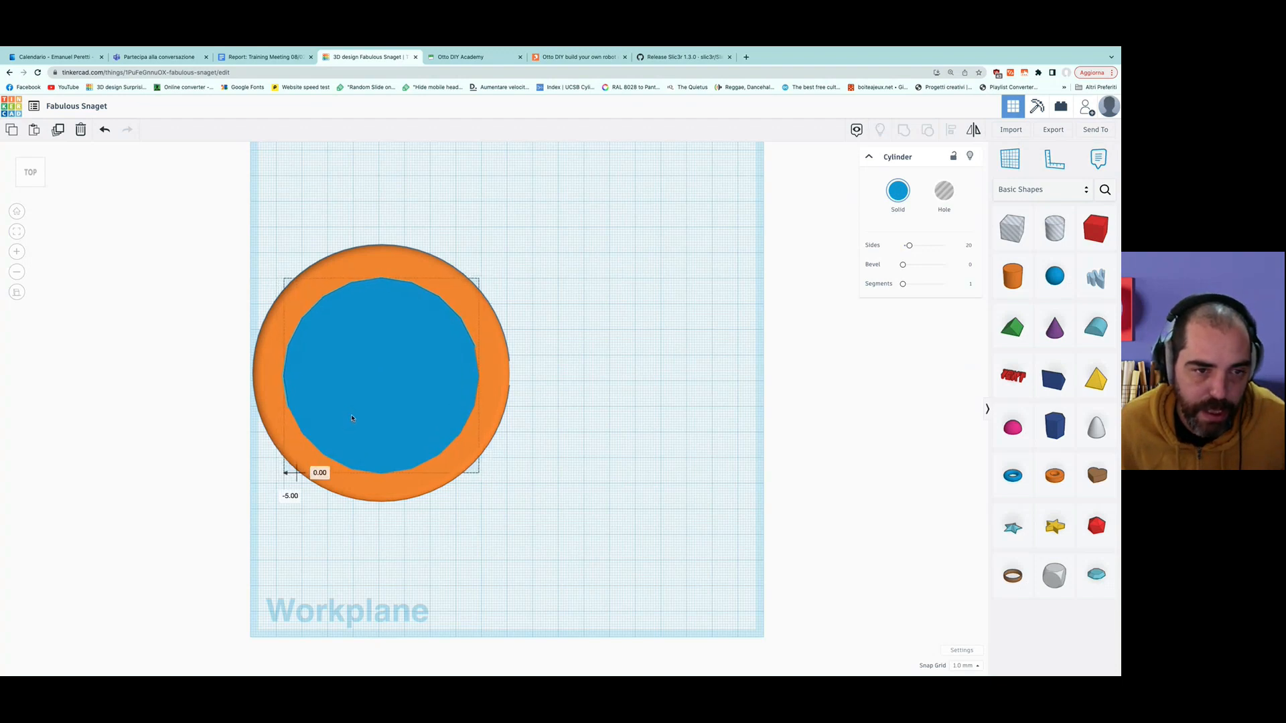
pyautogui.moveTo(352, 418)
pyautogui.mouseDown()
pyautogui.moveTo(376, 396)
pyautogui.moveTo(363, 408)
pyautogui.mouseUp()
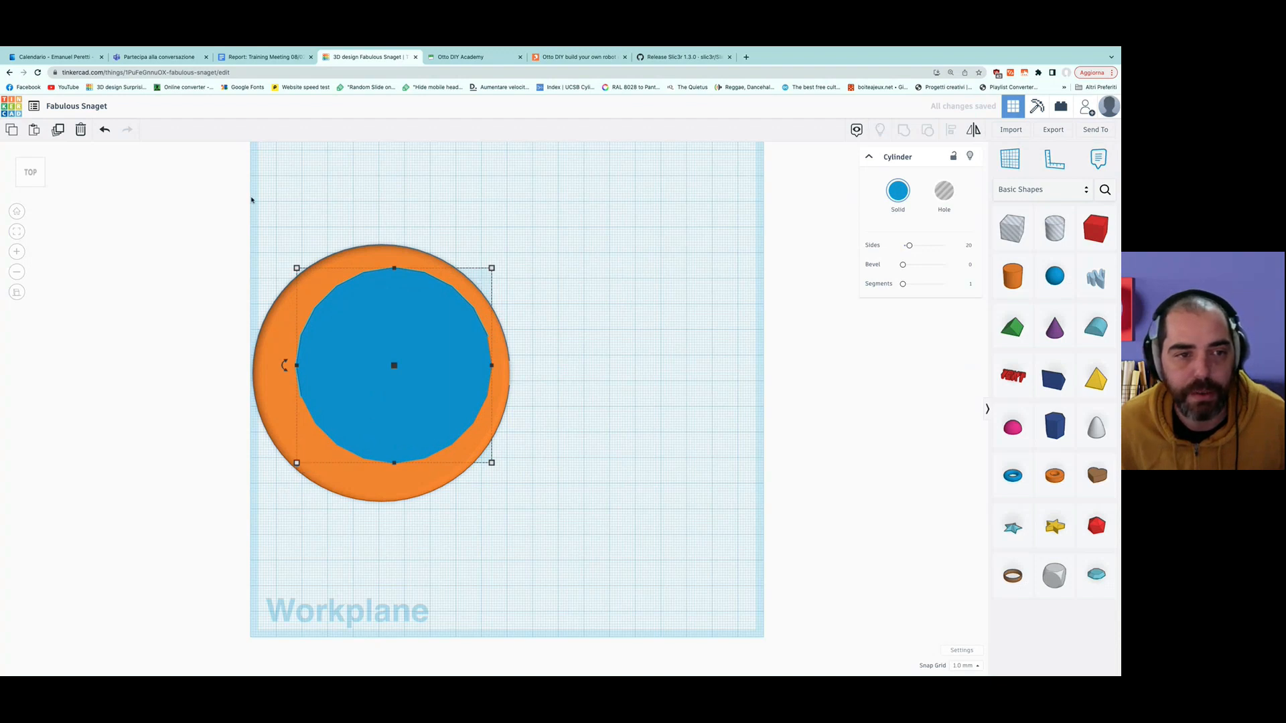
# Select the blue and orange cylinders together and start the Align tool with both shapes fitted in view.
pyautogui.moveTo(232, 197); pyautogui.dragTo(607, 515)
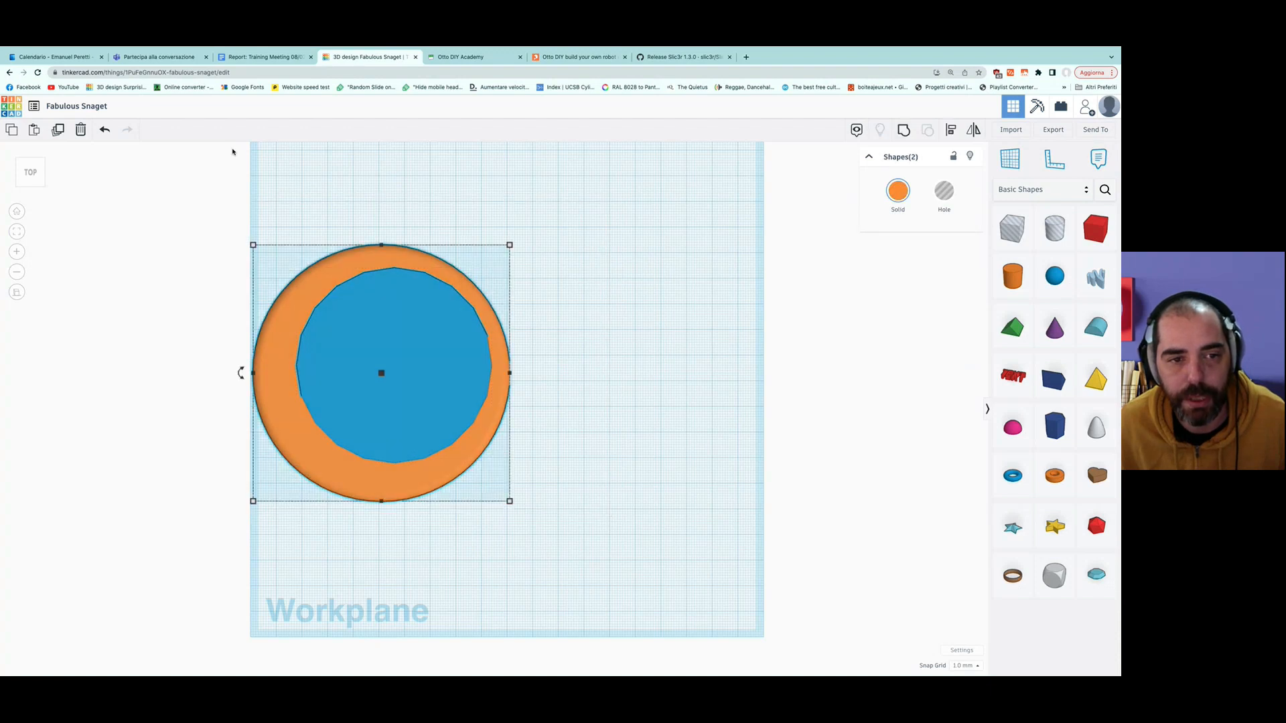
pyautogui.click(267, 195)
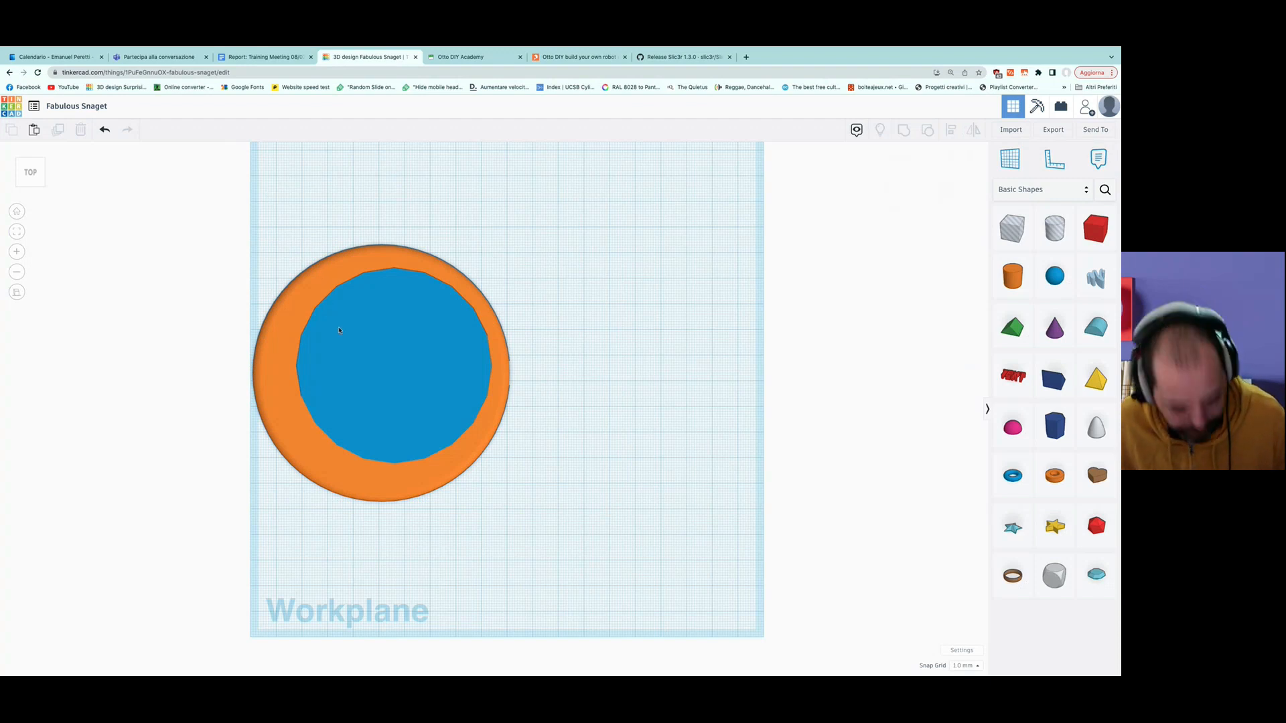
pyautogui.click(285, 327)
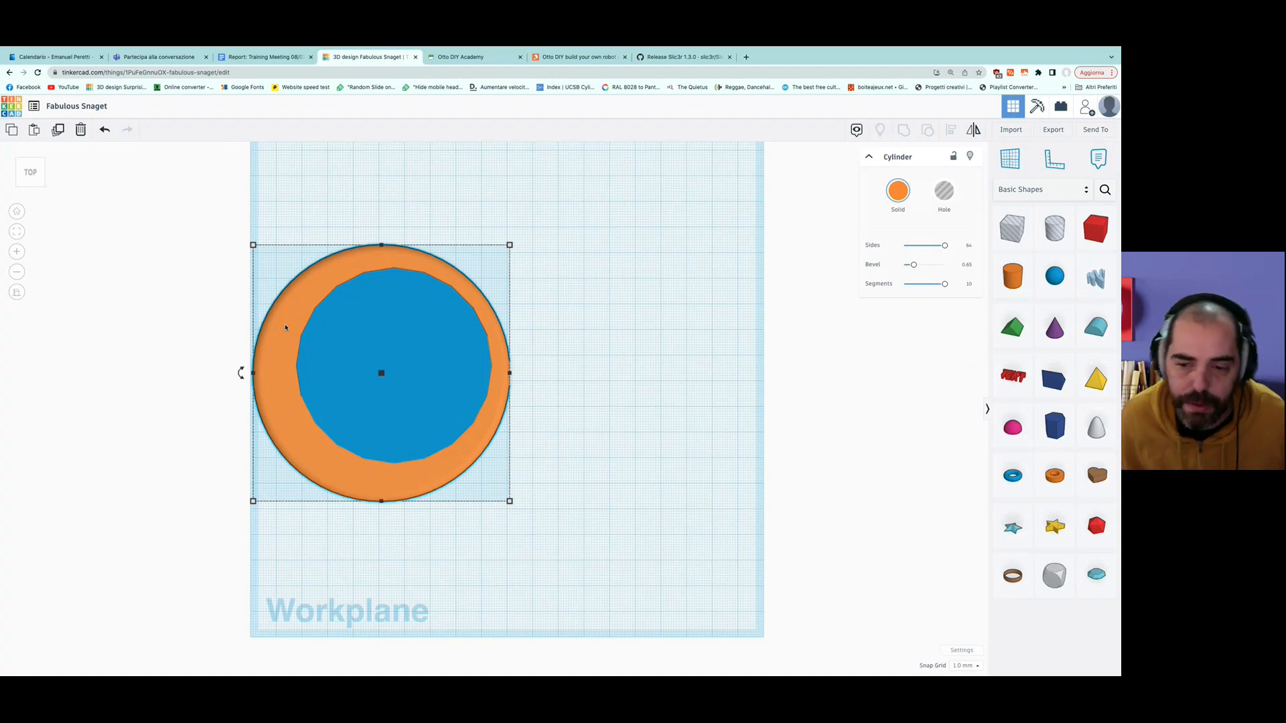
pyautogui.click(391, 321)
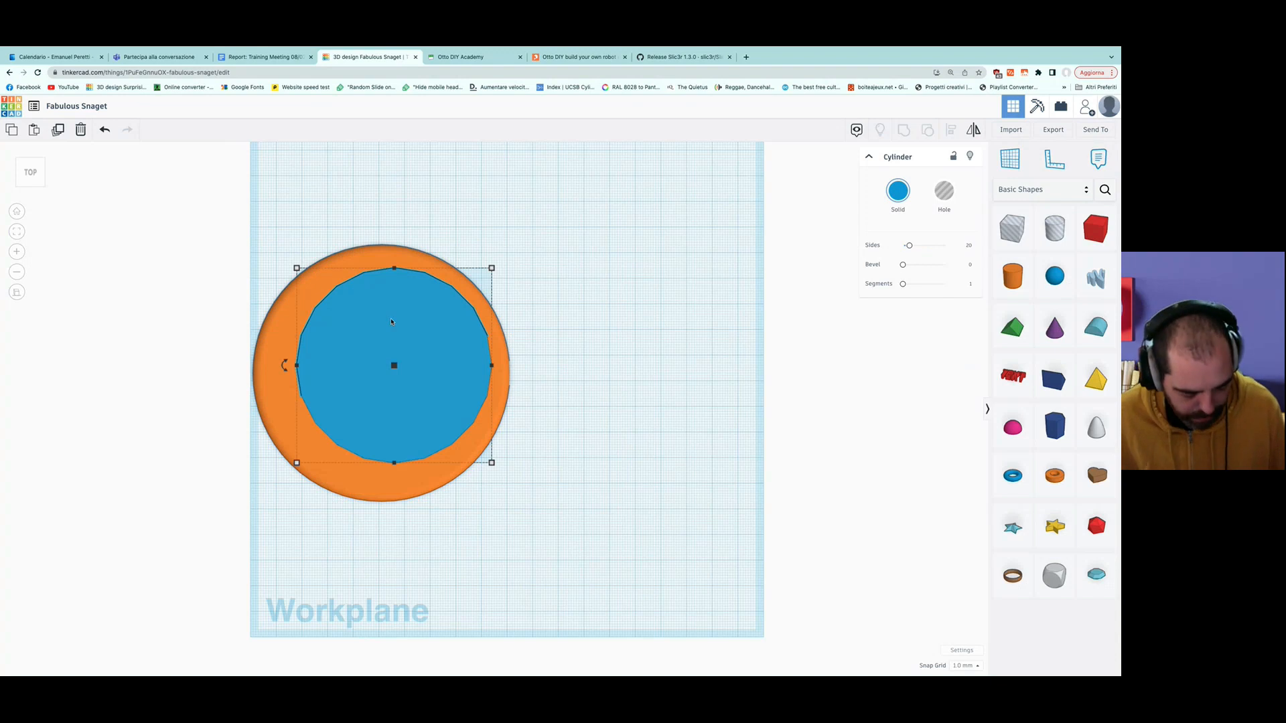
pyautogui.keyDown('shift'); pyautogui.click(279, 342); pyautogui.keyUp('shift')
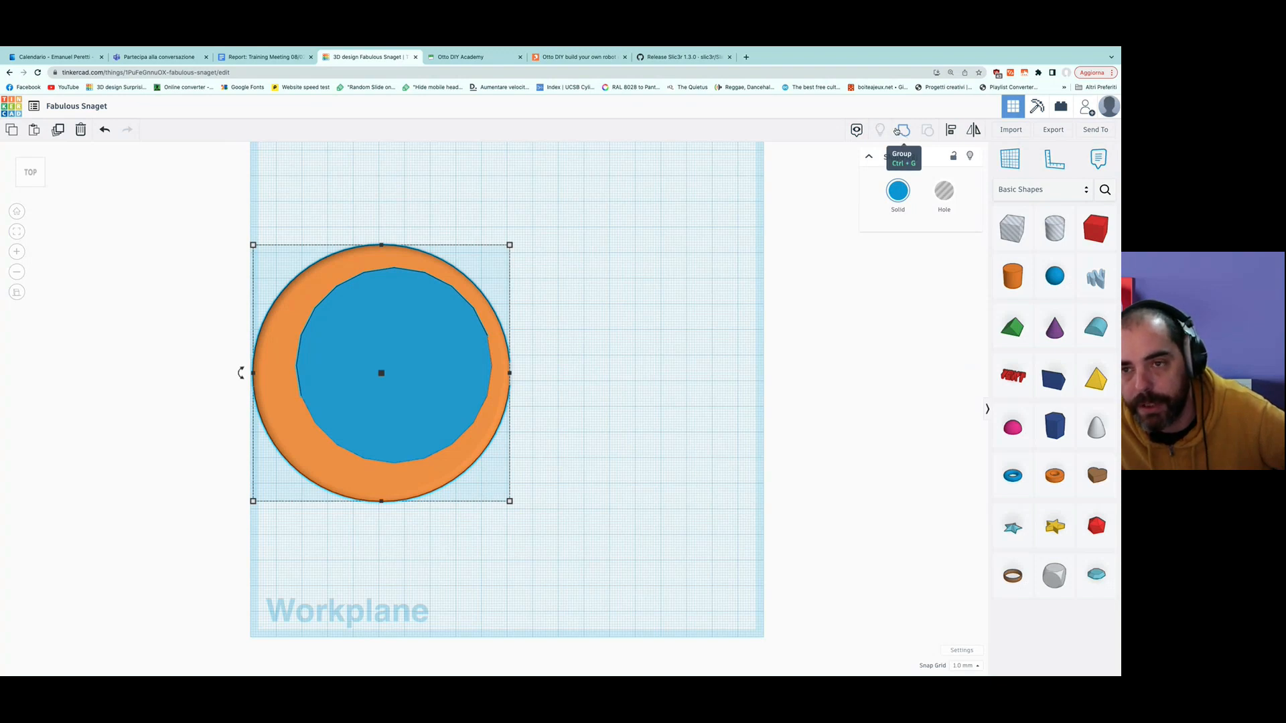
pyautogui.click(951, 131)
pyautogui.scroll(3, 427, 433)
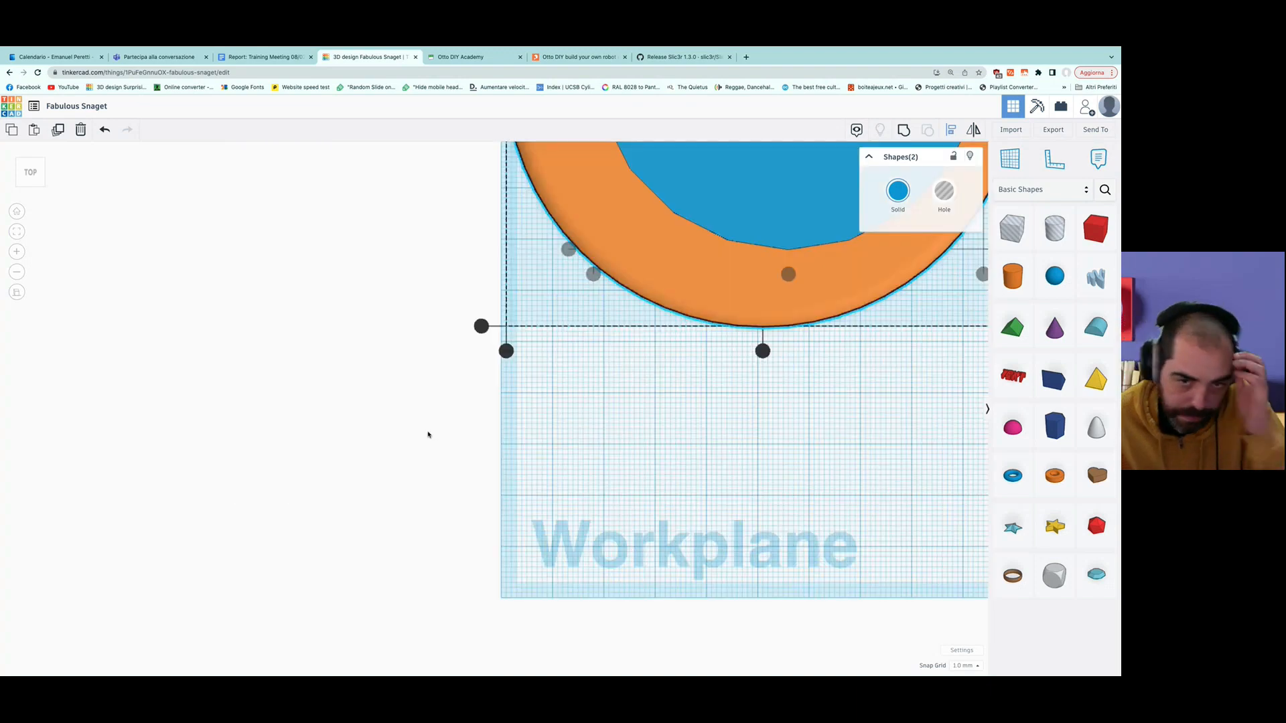
pyautogui.click(17, 232)
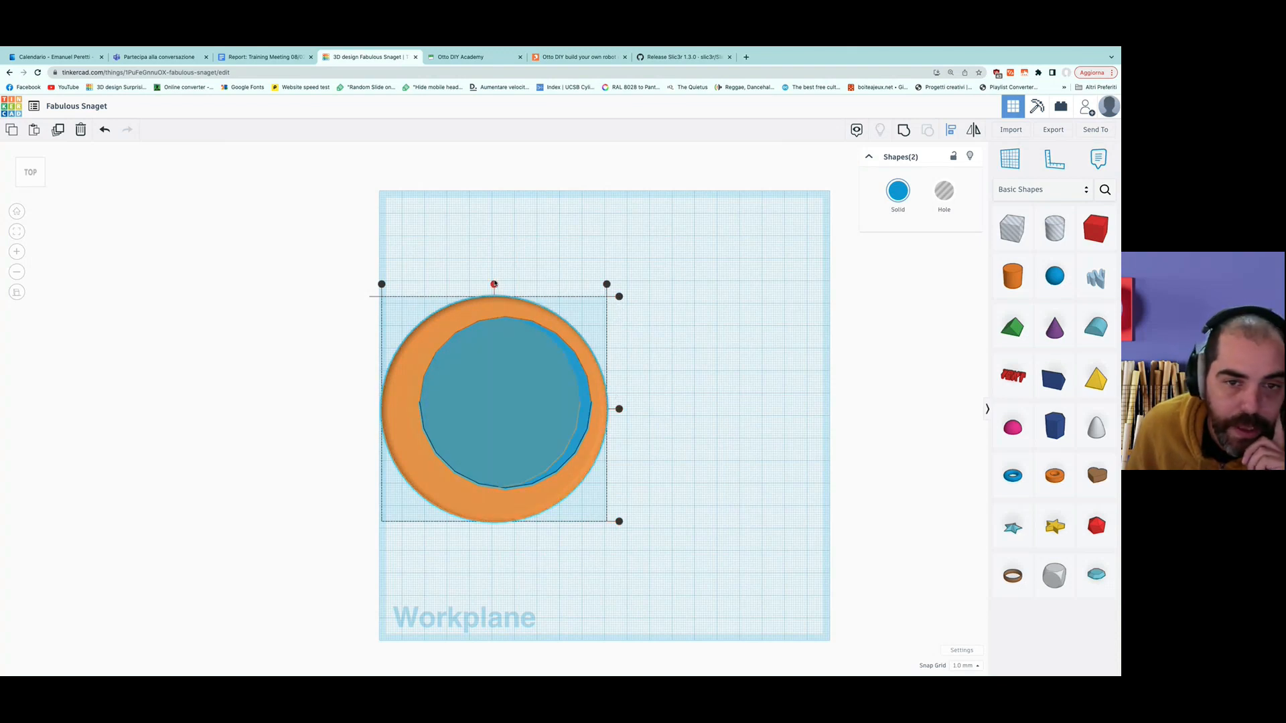
# Try aligning the blue cylinder with the orange one's left, front, back and right edges in turn.
pyautogui.click(382, 285)
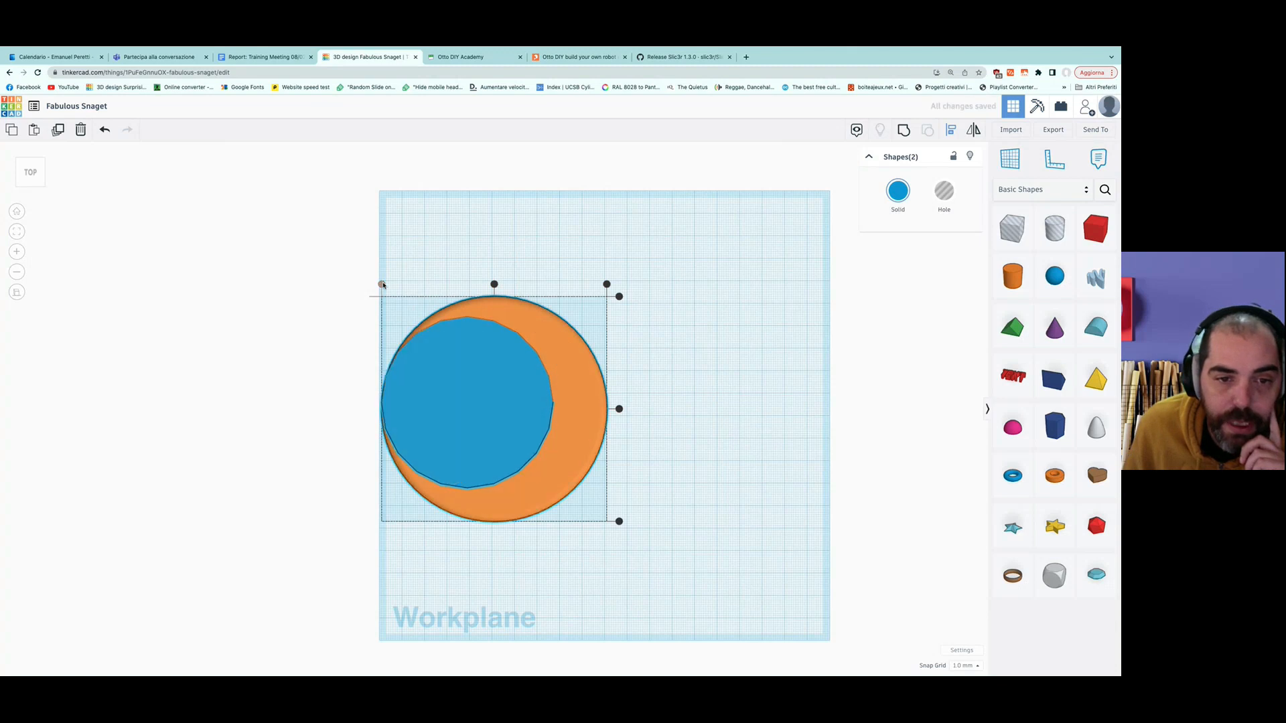
pyautogui.click(619, 521)
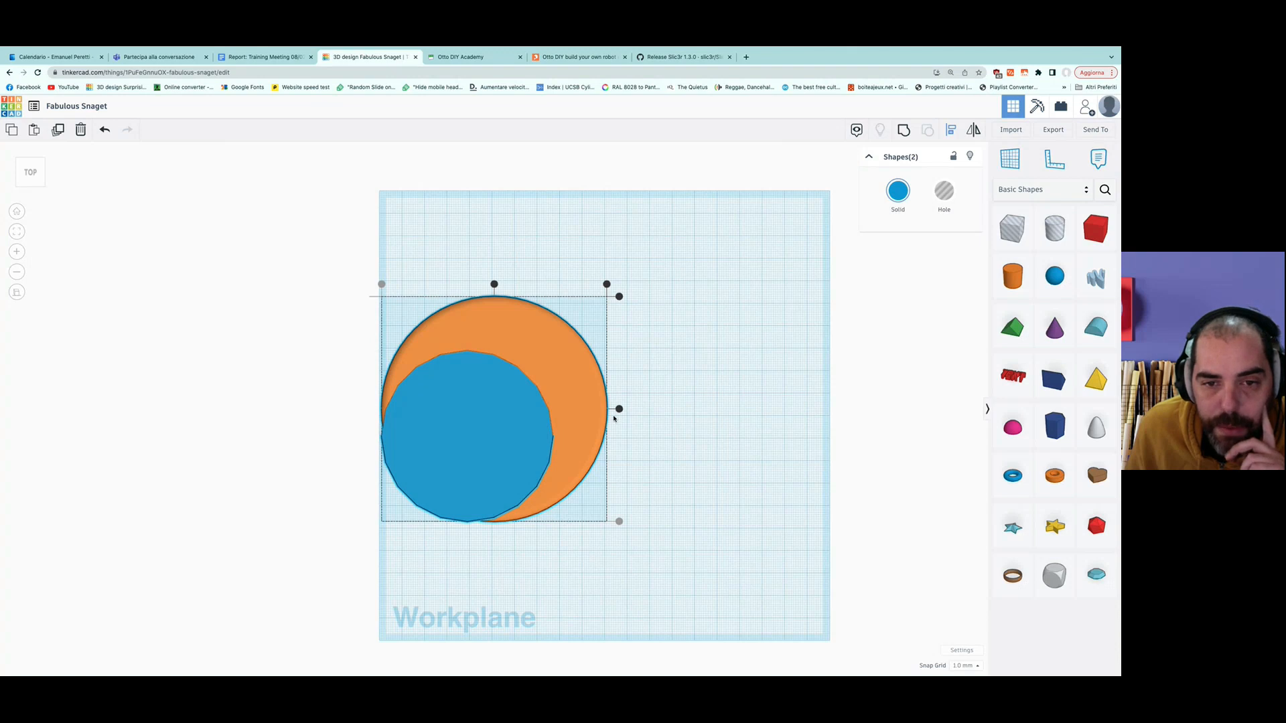
pyautogui.click(619, 296)
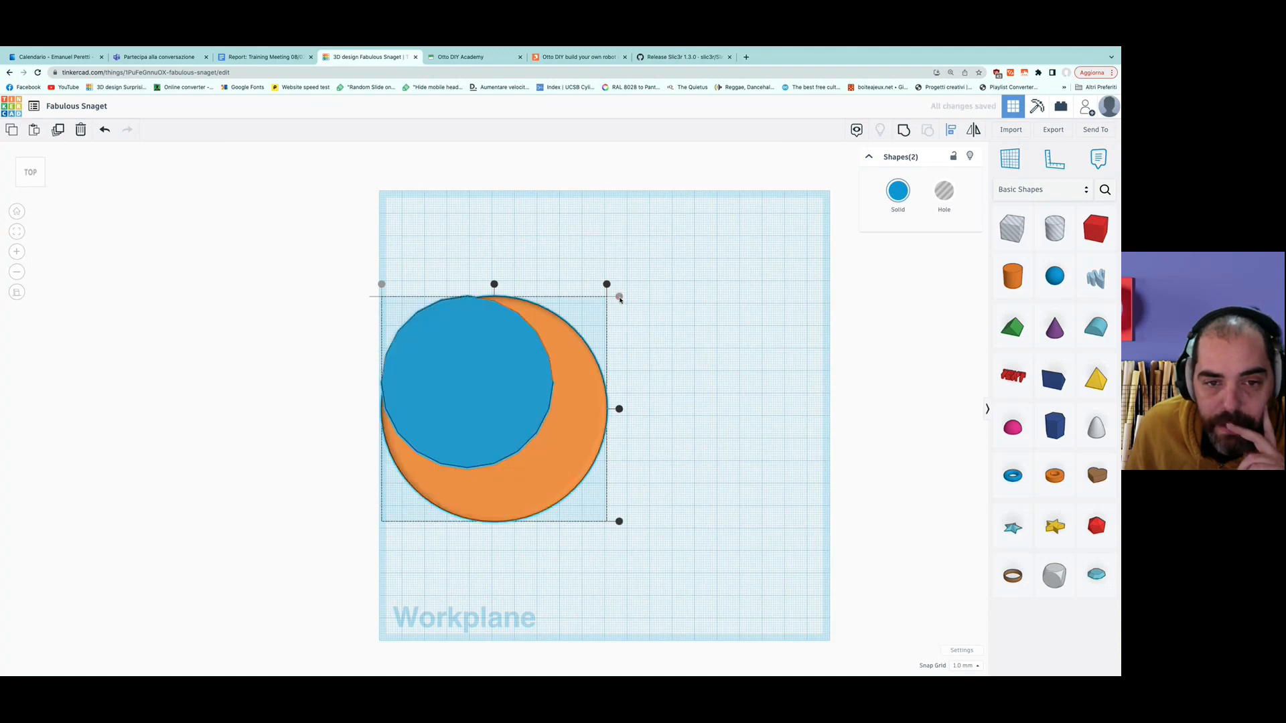
pyautogui.click(606, 285)
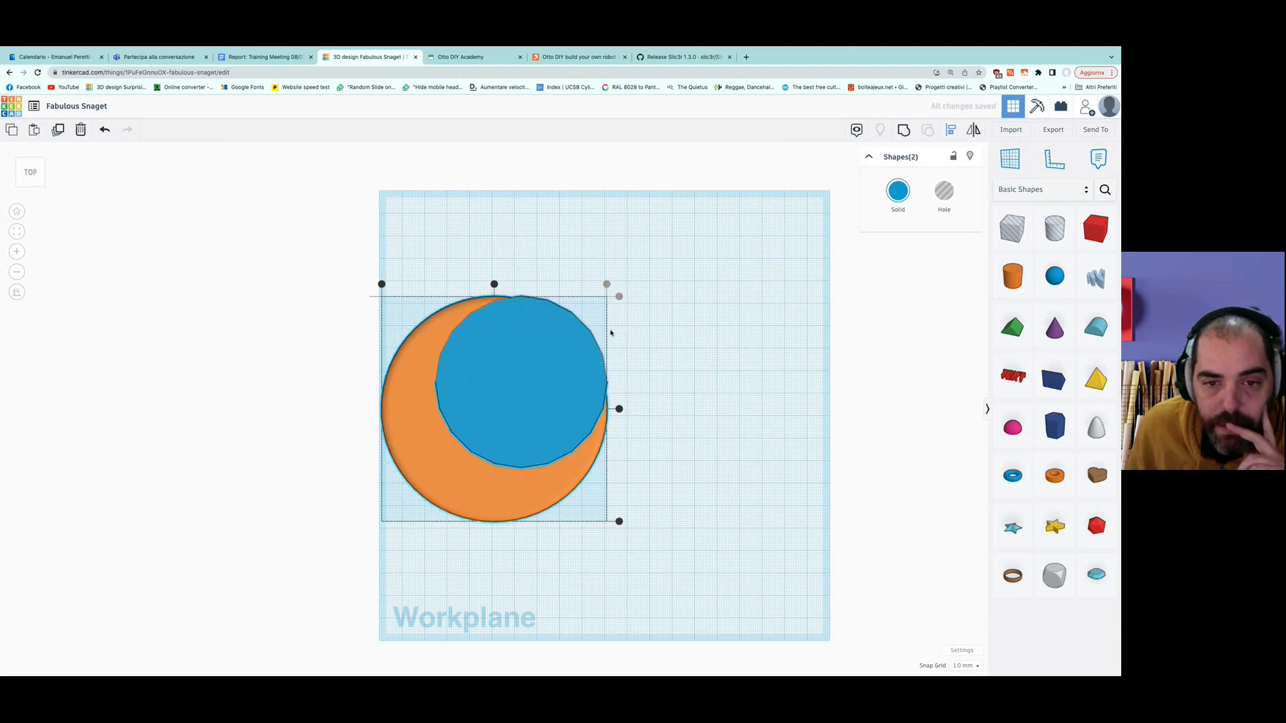
# Align the centres of the blue and orange cylinders along both the length and width axes.
pyautogui.click(620, 410)
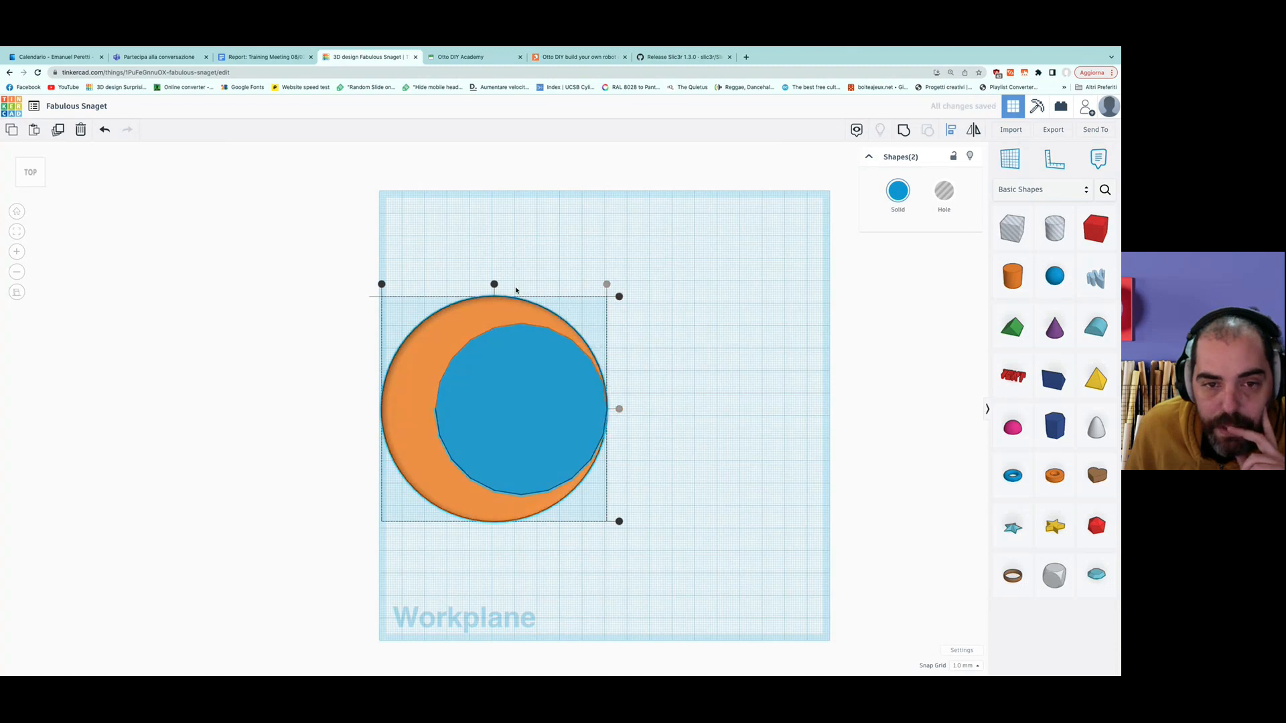
pyautogui.click(494, 285)
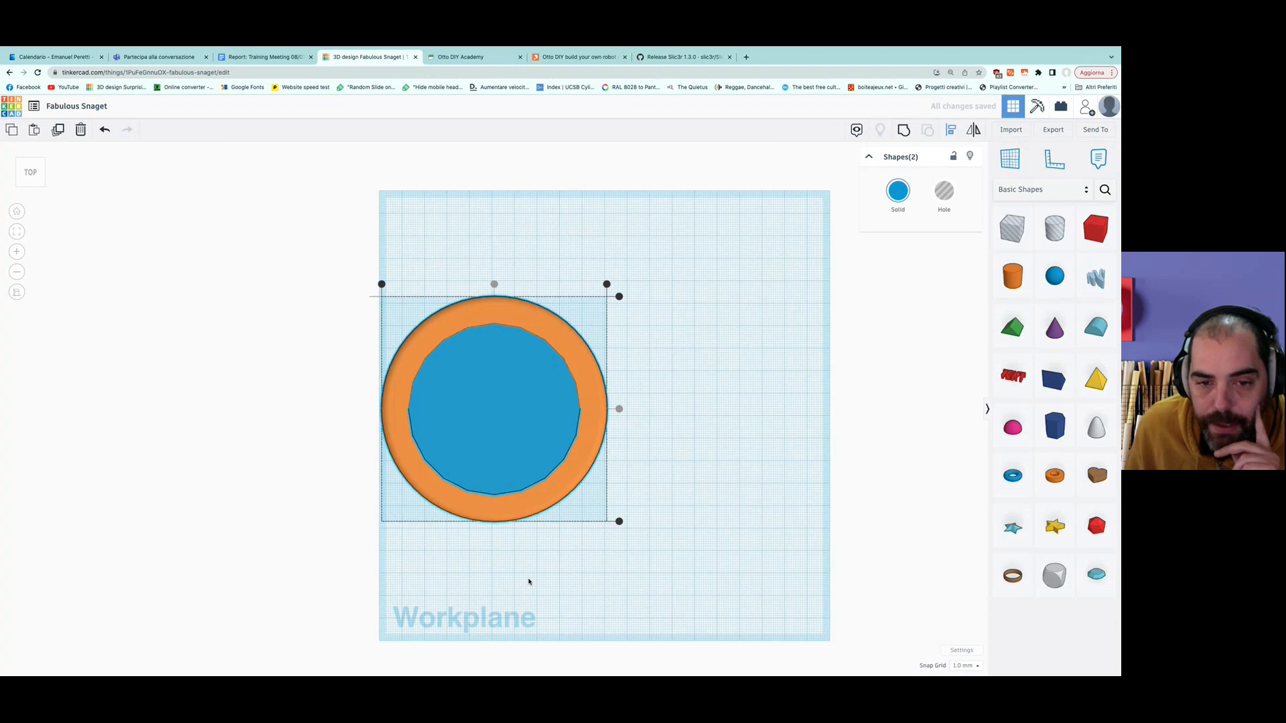
pyautogui.click(547, 595)
# Group the aligned orange and blue cylinders into a single shape and view it from the front at an angle.
pyautogui.moveTo(546, 594); pyautogui.dragTo(606, 600, button='right')
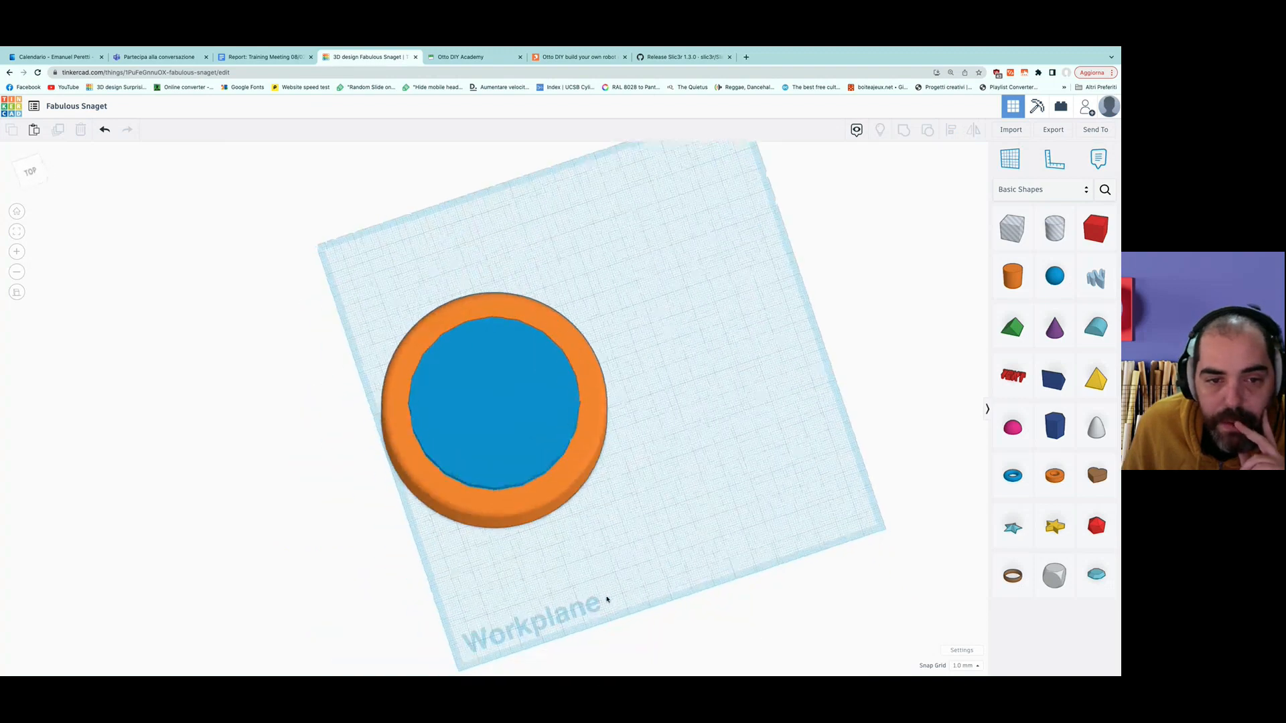
pyautogui.click(30, 173)
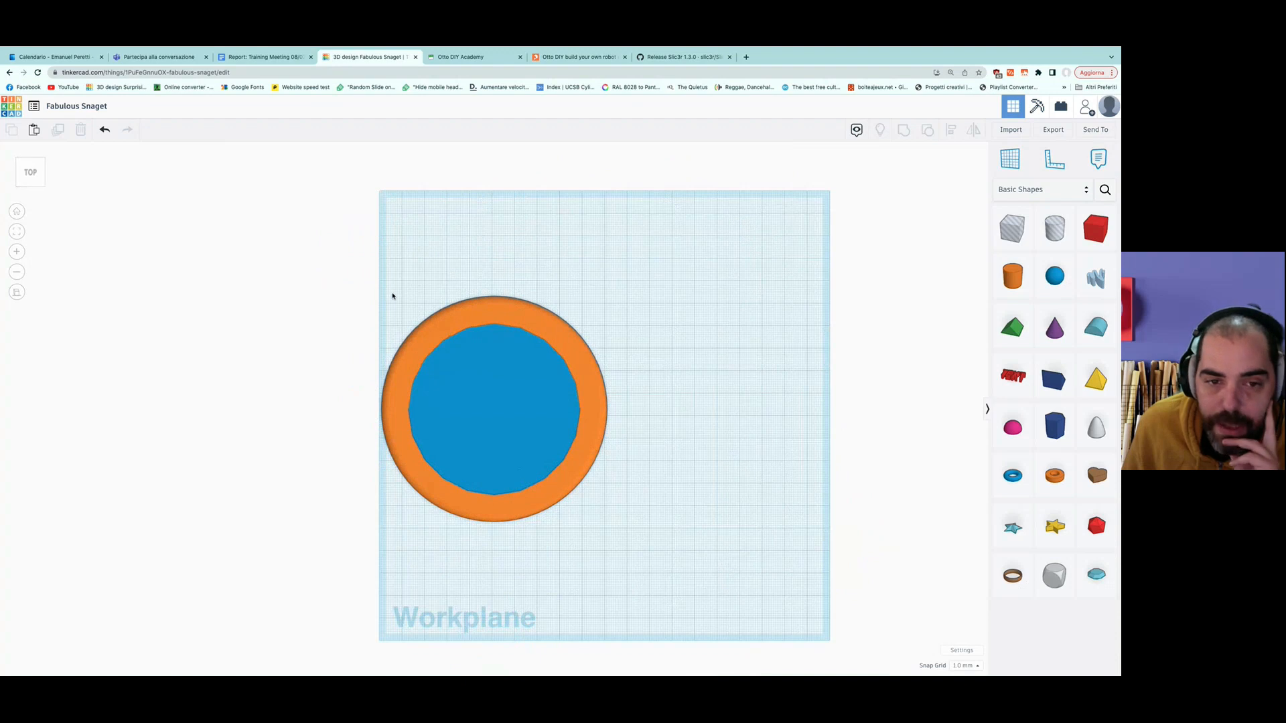
pyautogui.moveTo(339, 262); pyautogui.dragTo(715, 550)
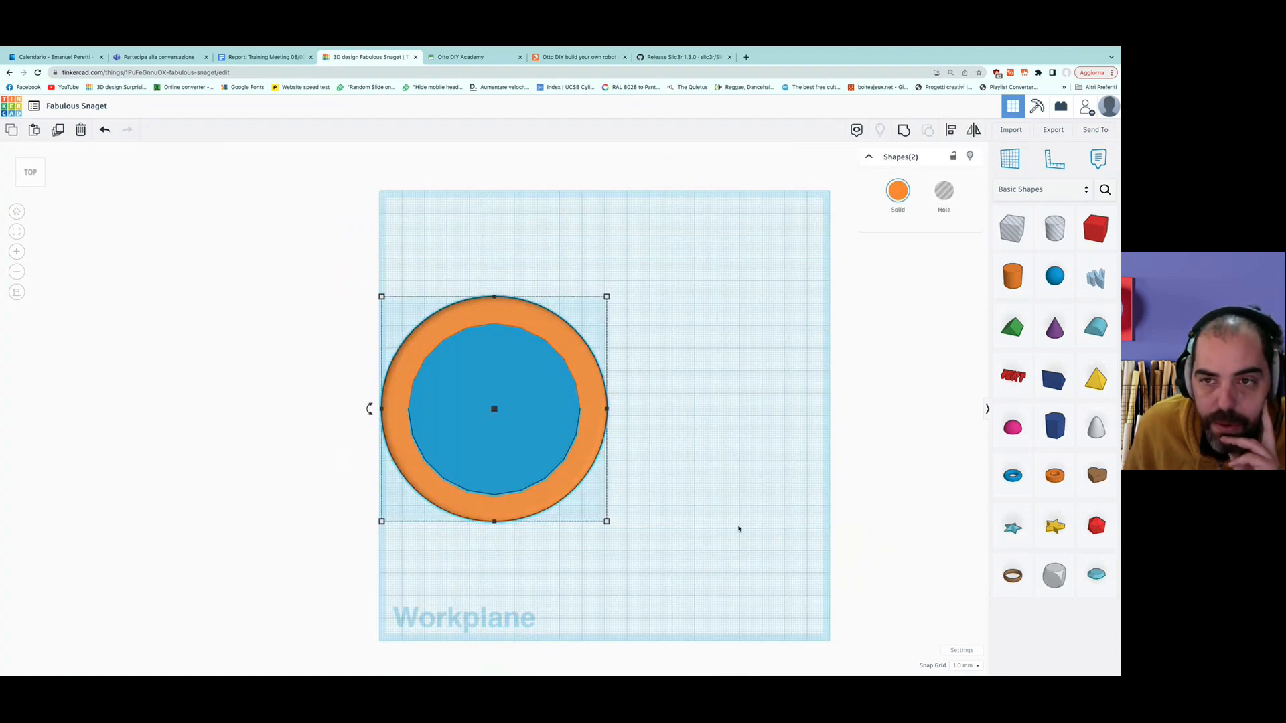
pyautogui.click(905, 131)
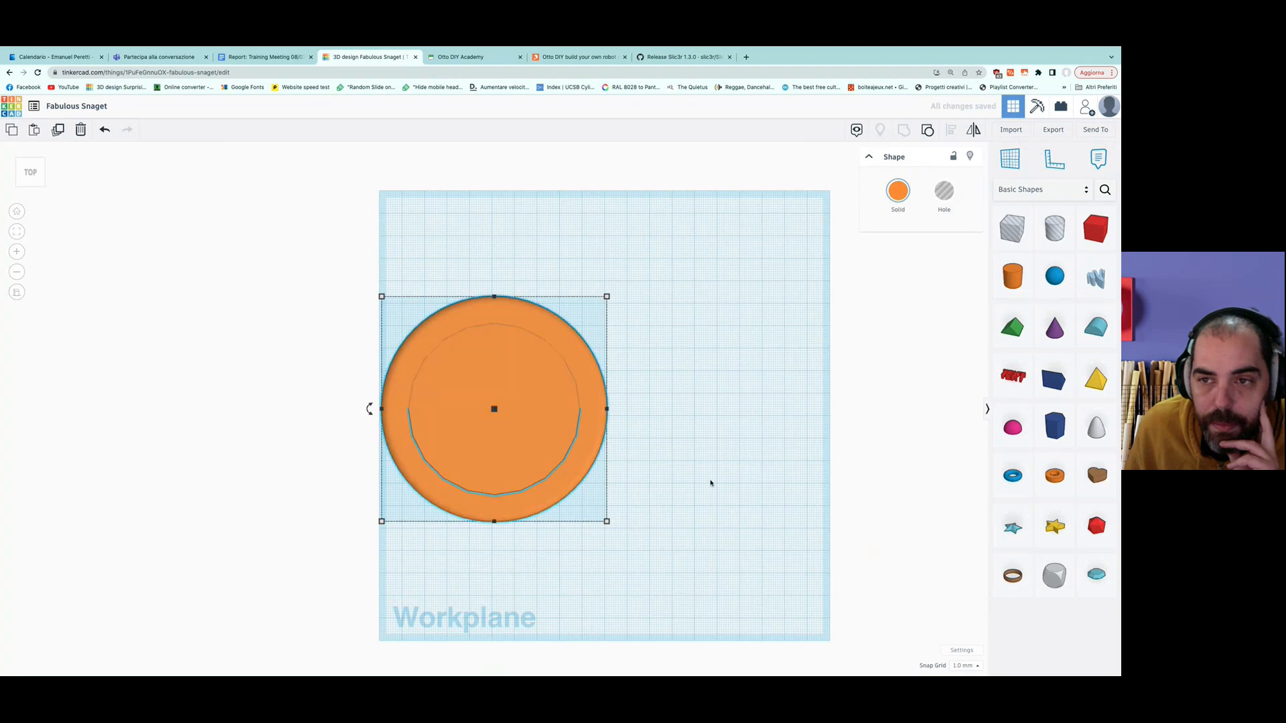
pyautogui.moveTo(712, 483); pyautogui.dragTo(724, 473, button='right')
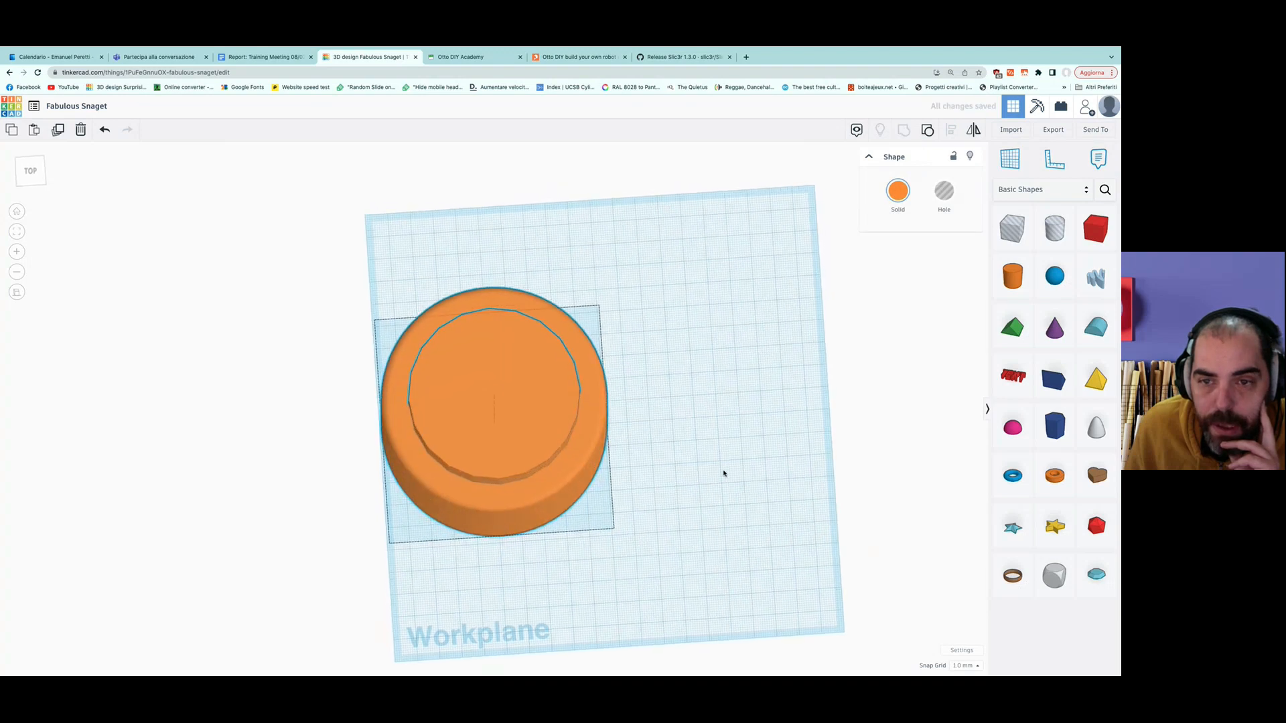
pyautogui.moveTo(702, 514); pyautogui.dragTo(763, 396, button='right')
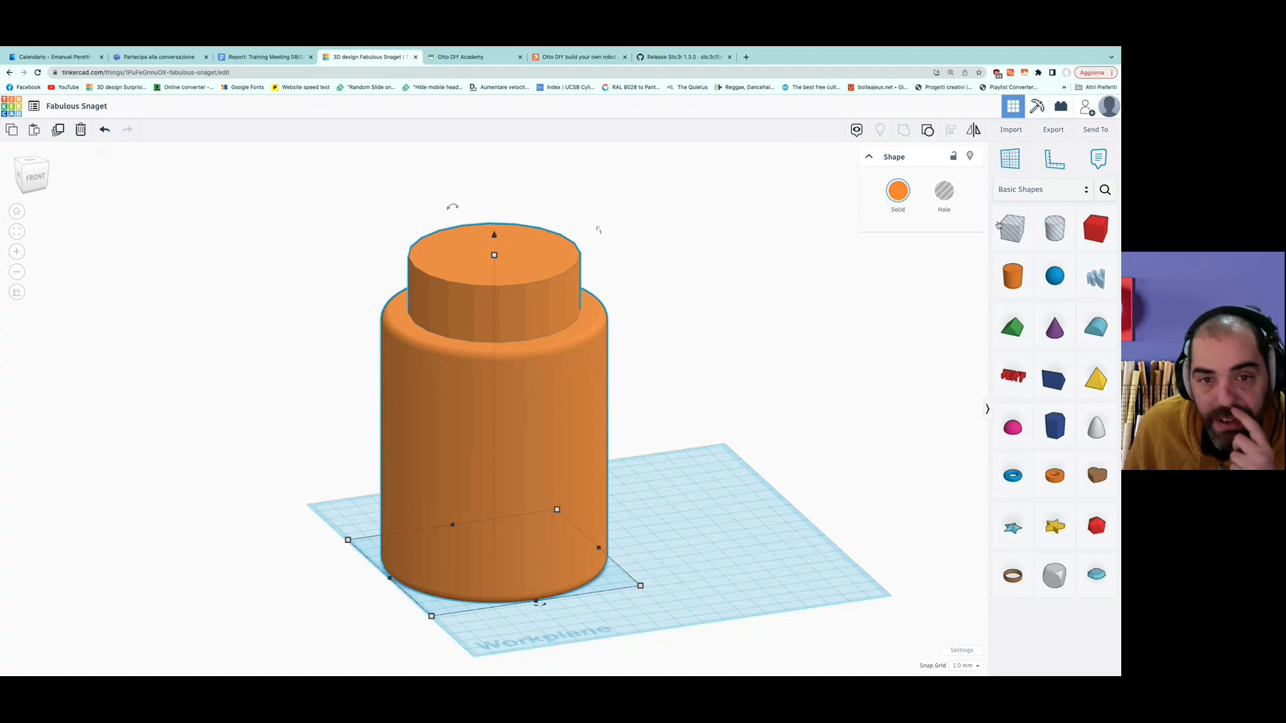
pyautogui.click(749, 464)
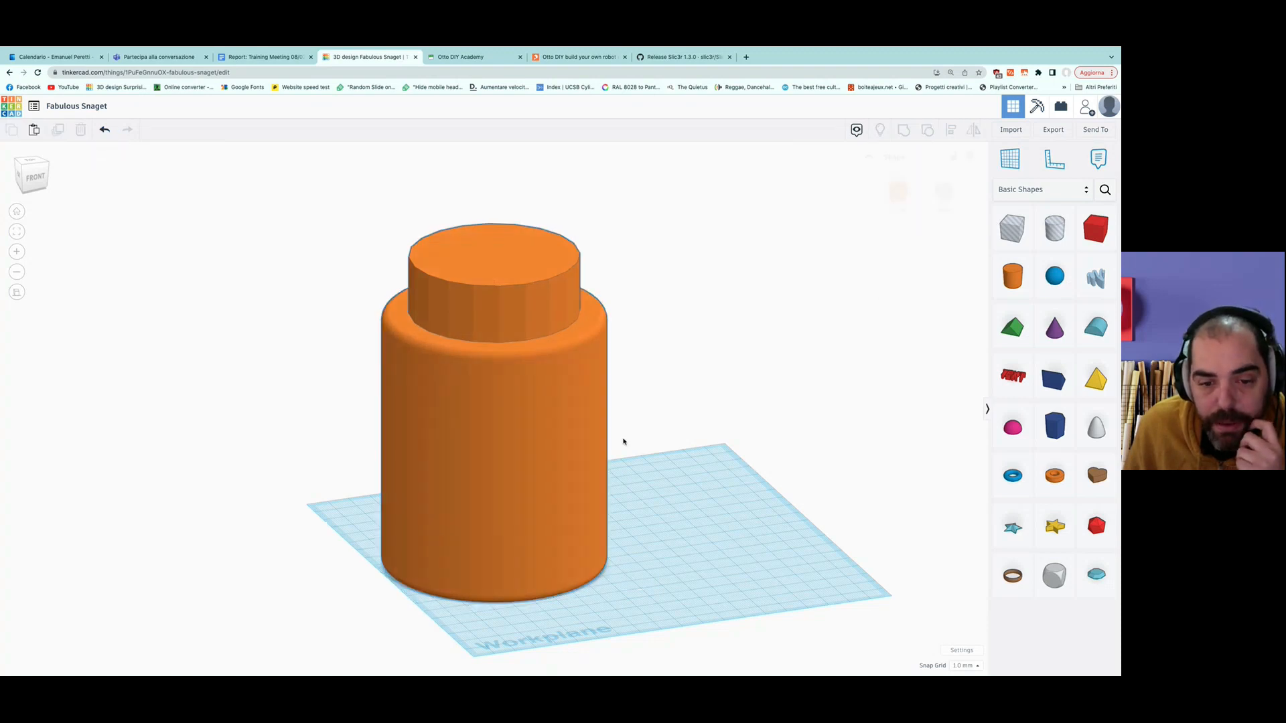
# Try the Multicolor option on the grouped cylinders, turn it off again and ungroup them.
pyautogui.click(561, 429)
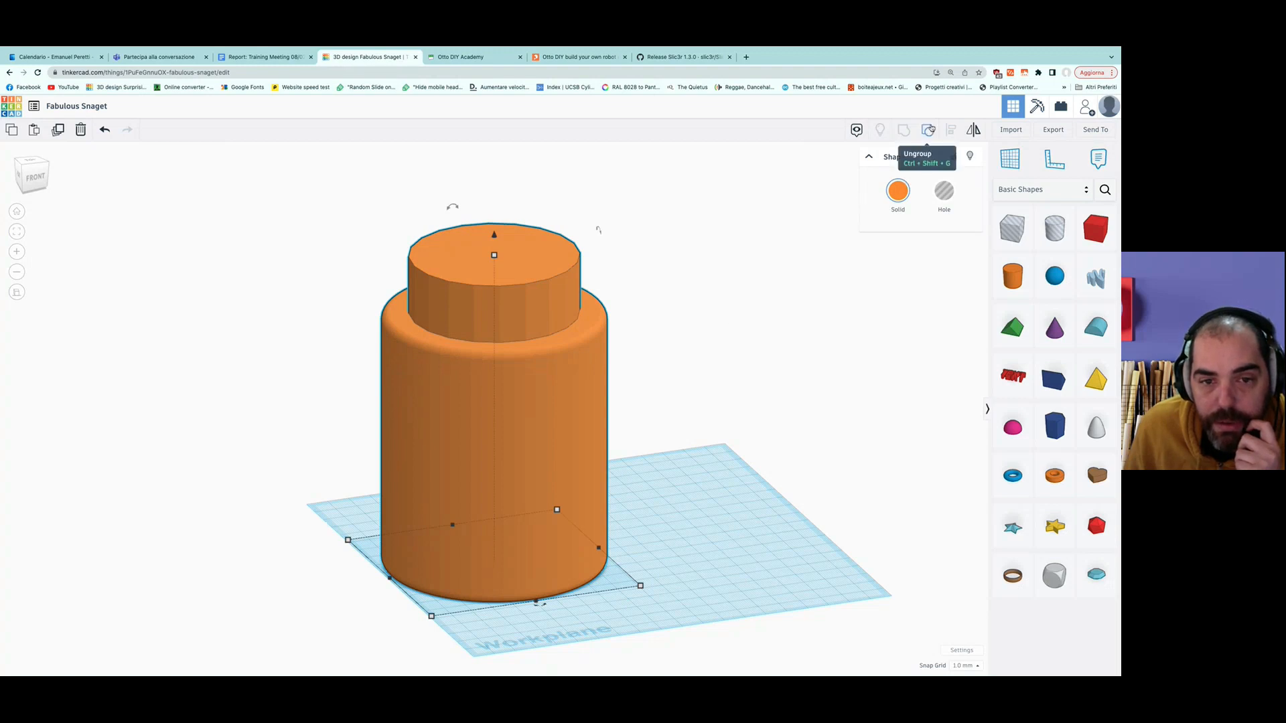
pyautogui.click(898, 194)
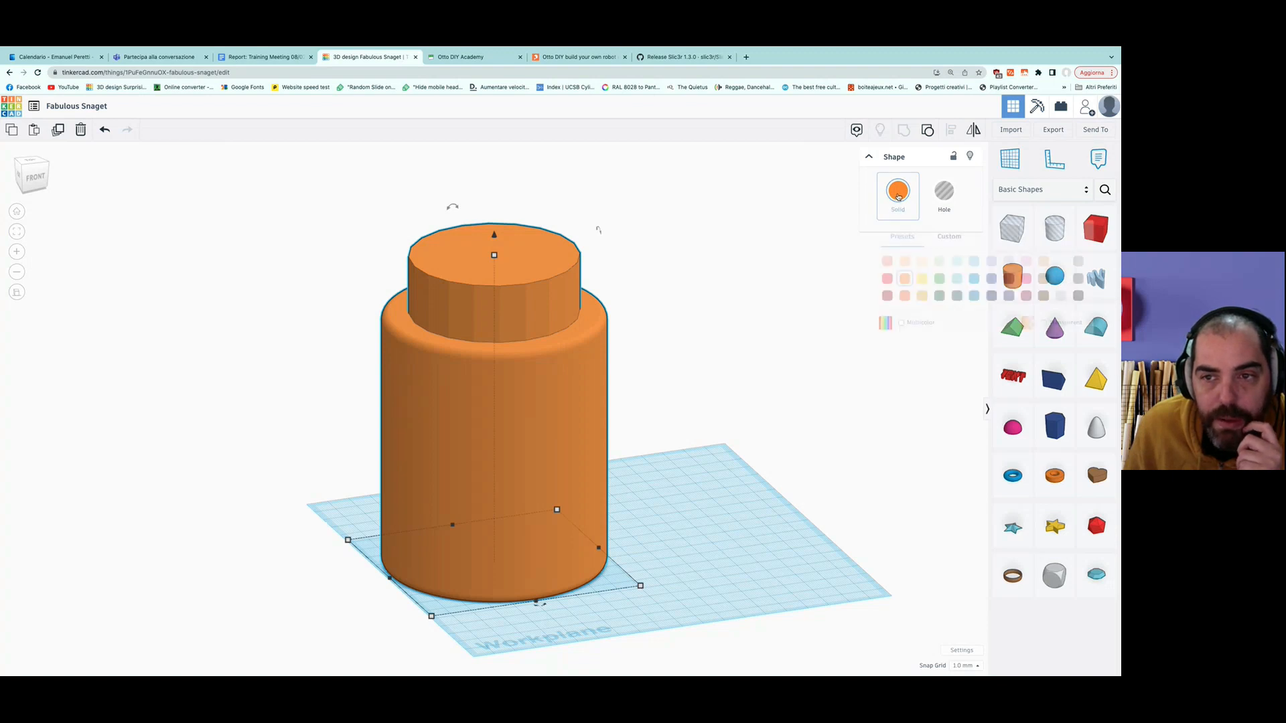
pyautogui.click(901, 324)
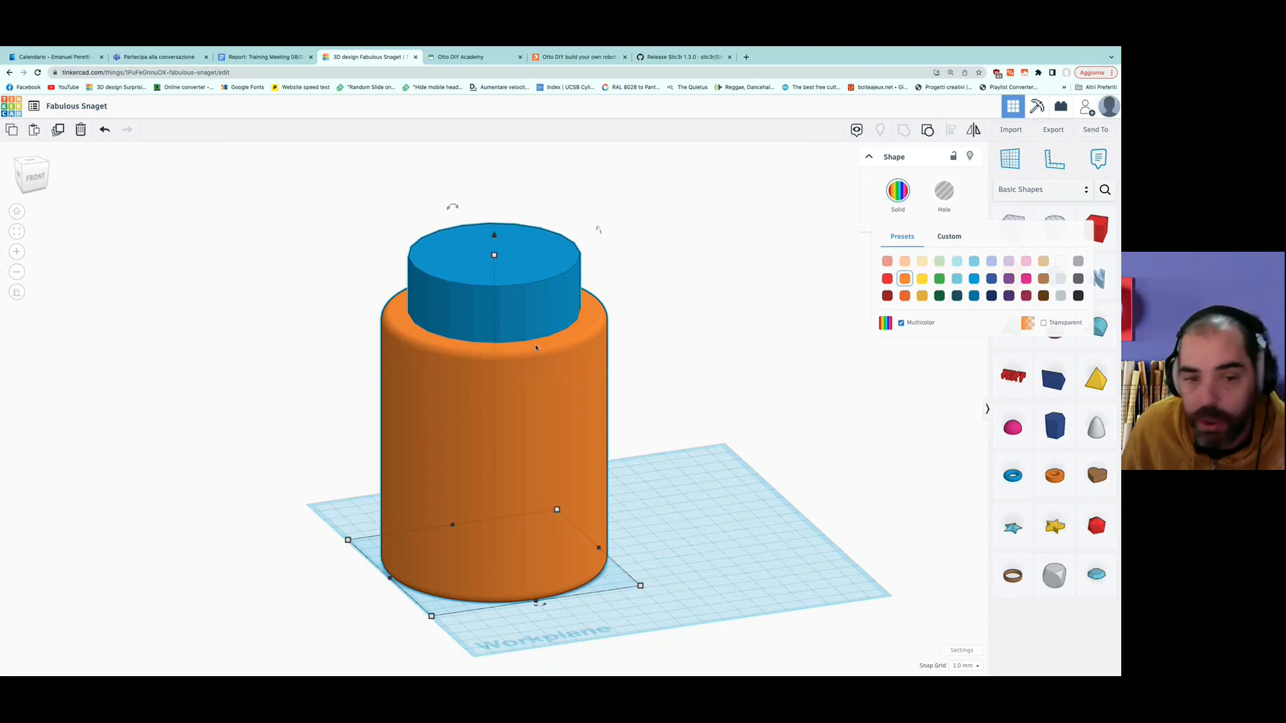
pyautogui.click(901, 324)
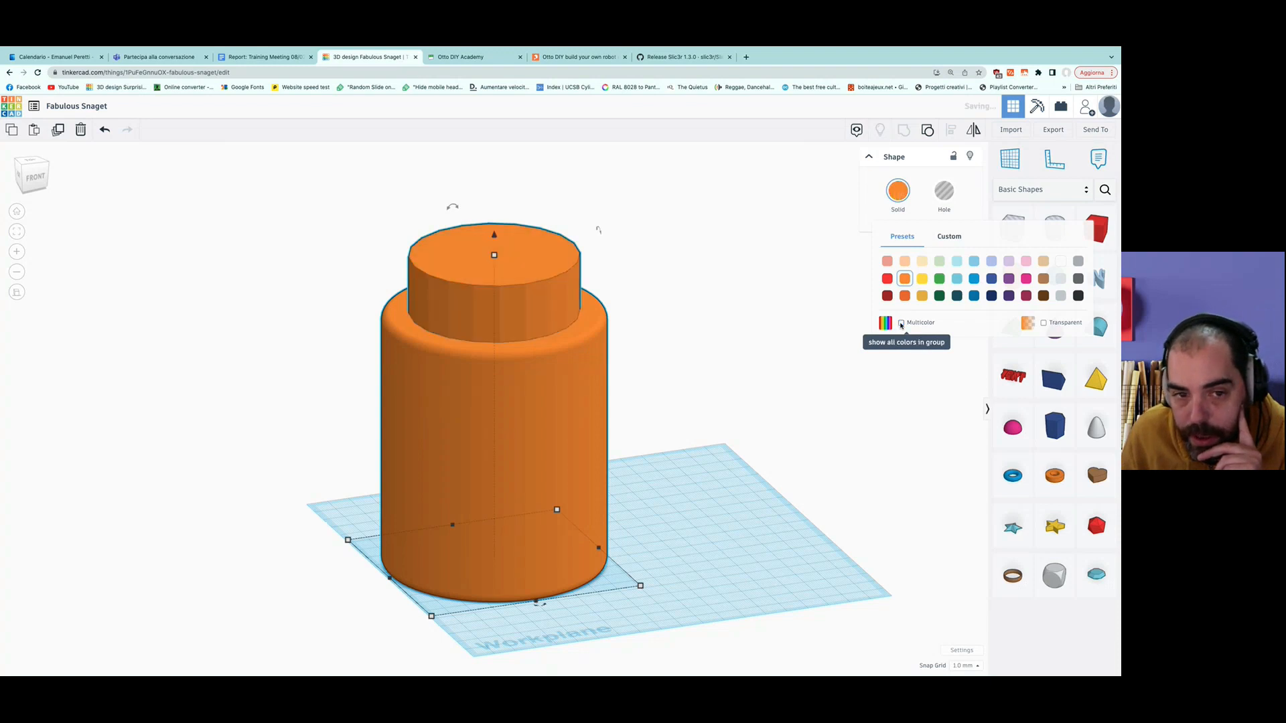
pyautogui.click(927, 131)
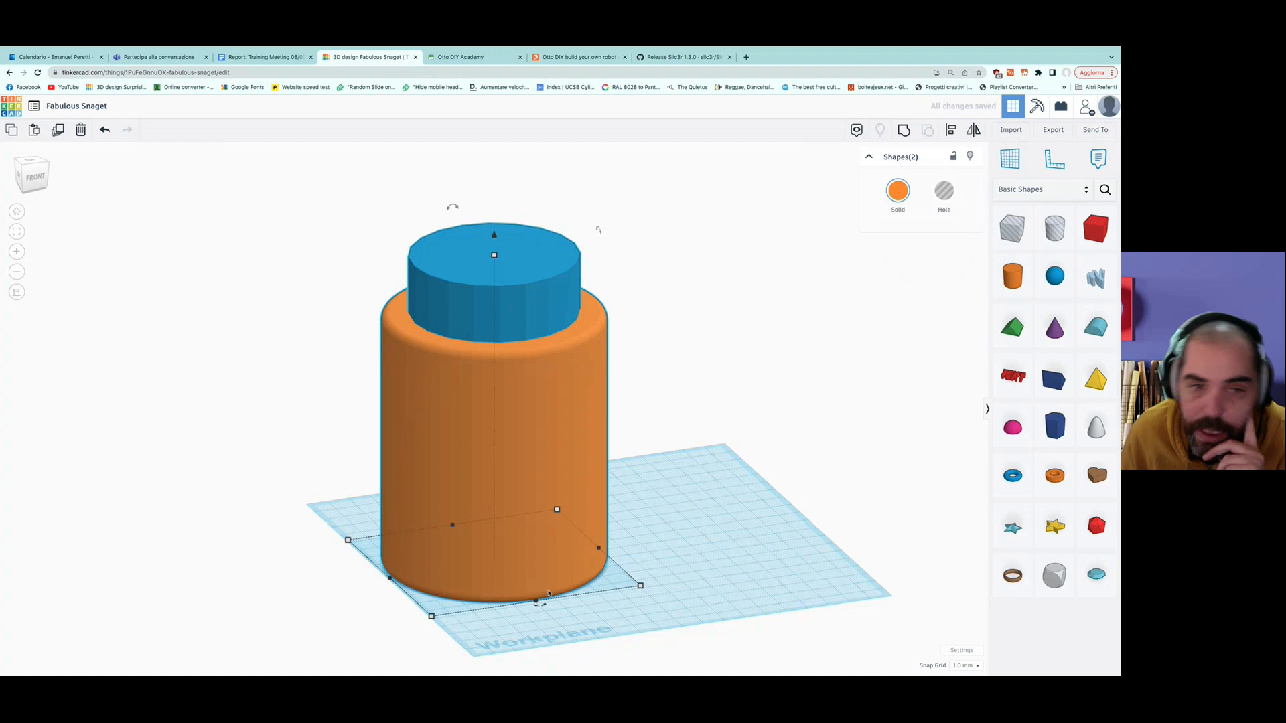
# Smooth the blue cylinder with 64 sides, a bevel of about 1.08 and 10 segments.
pyautogui.moveTo(686, 566); pyautogui.dragTo(532, 317, button='right')
pyautogui.click(708, 453)
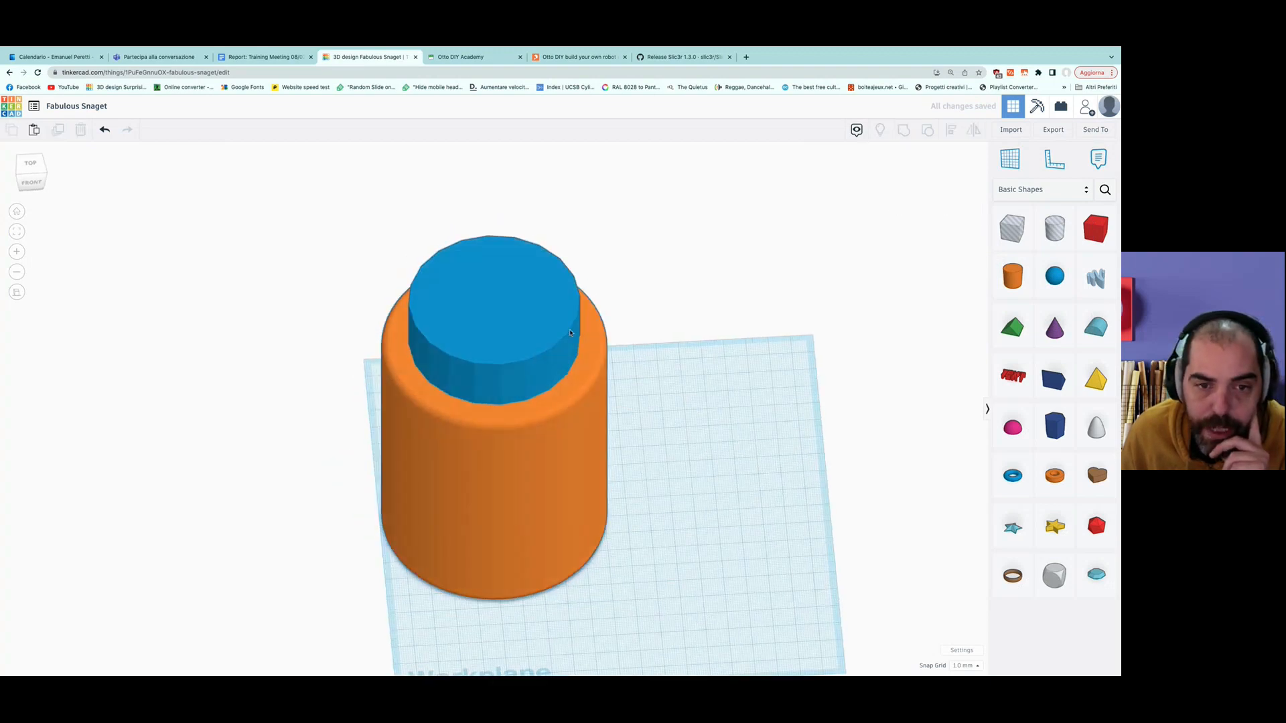
pyautogui.click(512, 310)
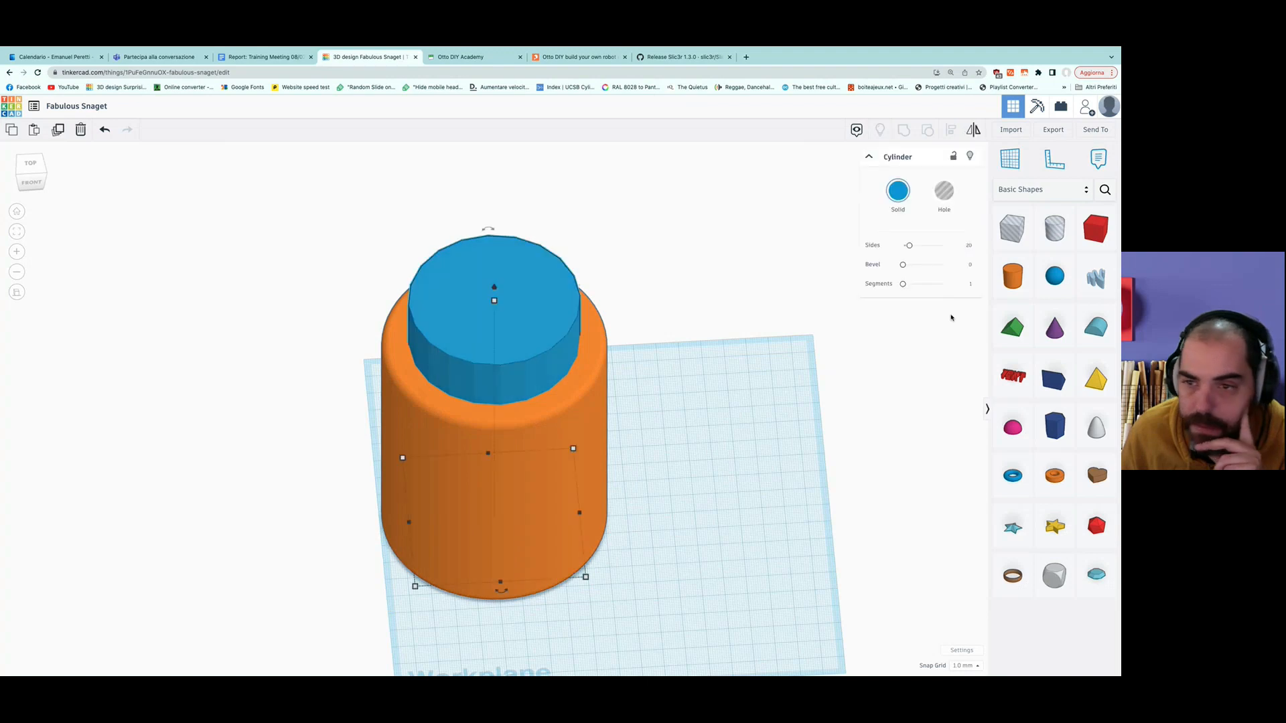
pyautogui.moveTo(908, 248); pyautogui.dragTo(968, 288)
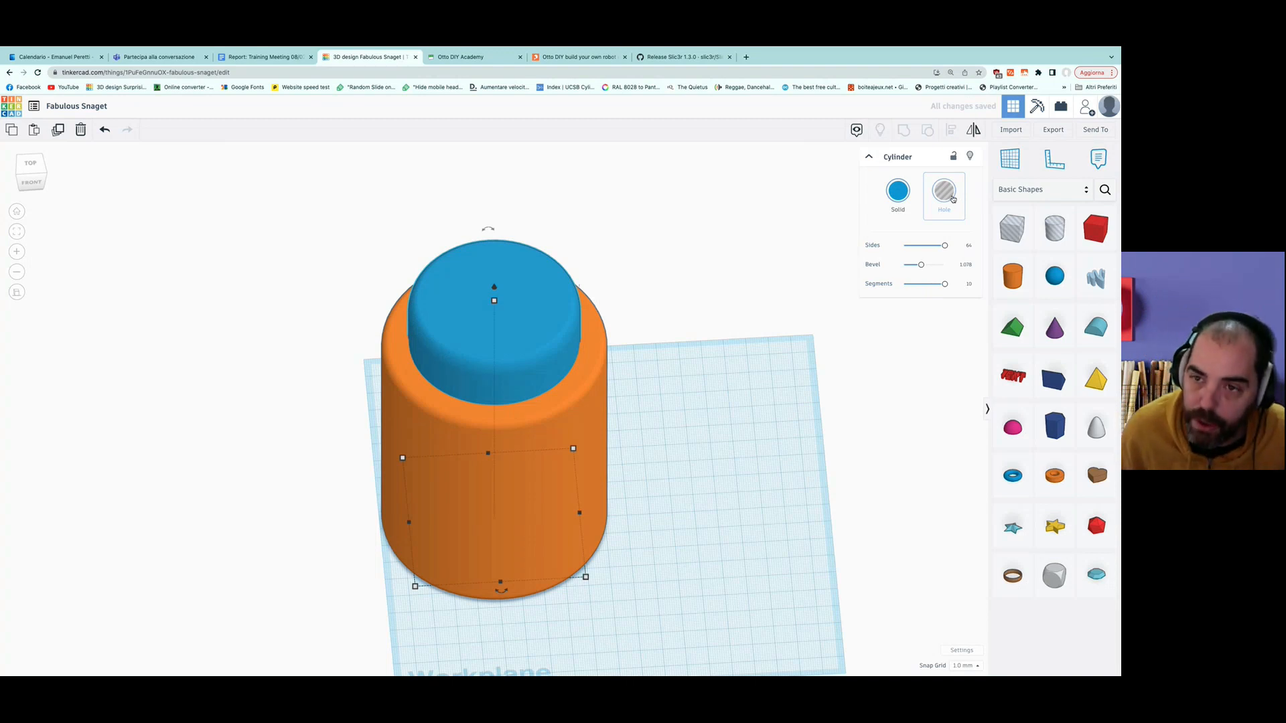
# Make the blue cylinder transparent and group it with the orange cylinder.
pyautogui.click(899, 191)
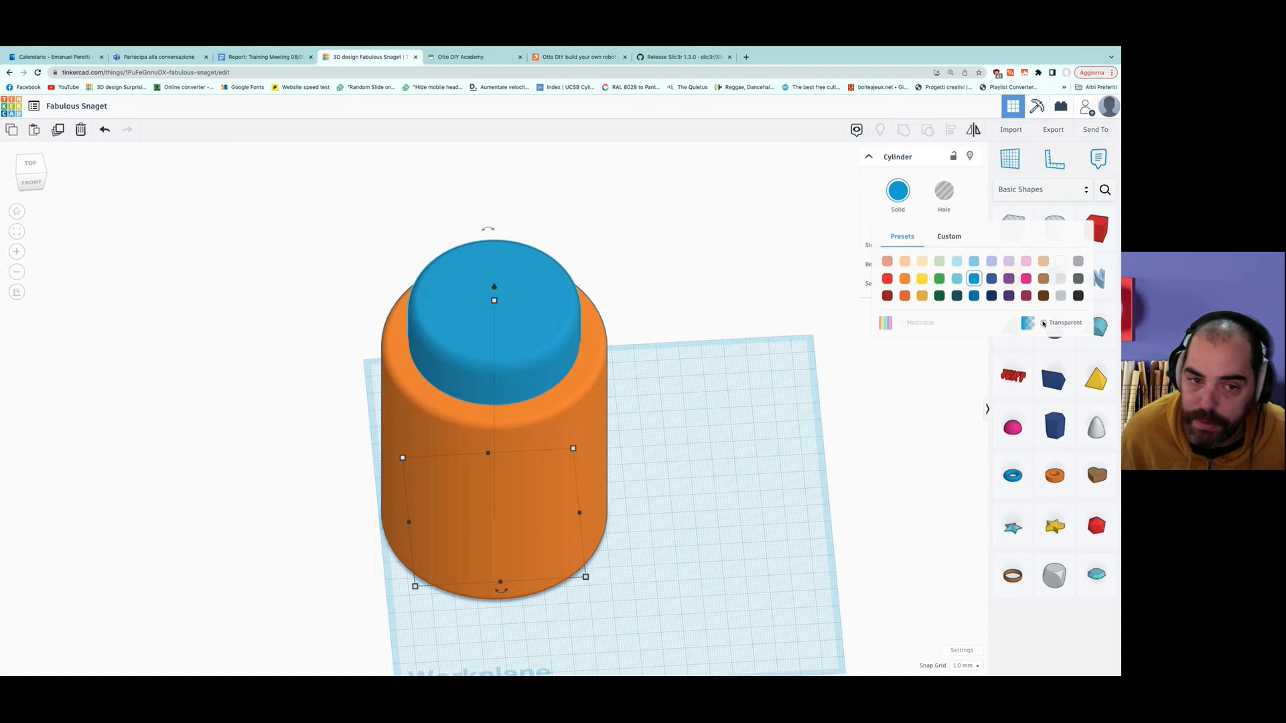
pyautogui.click(1043, 323)
pyautogui.moveTo(297, 275); pyautogui.dragTo(379, 446)
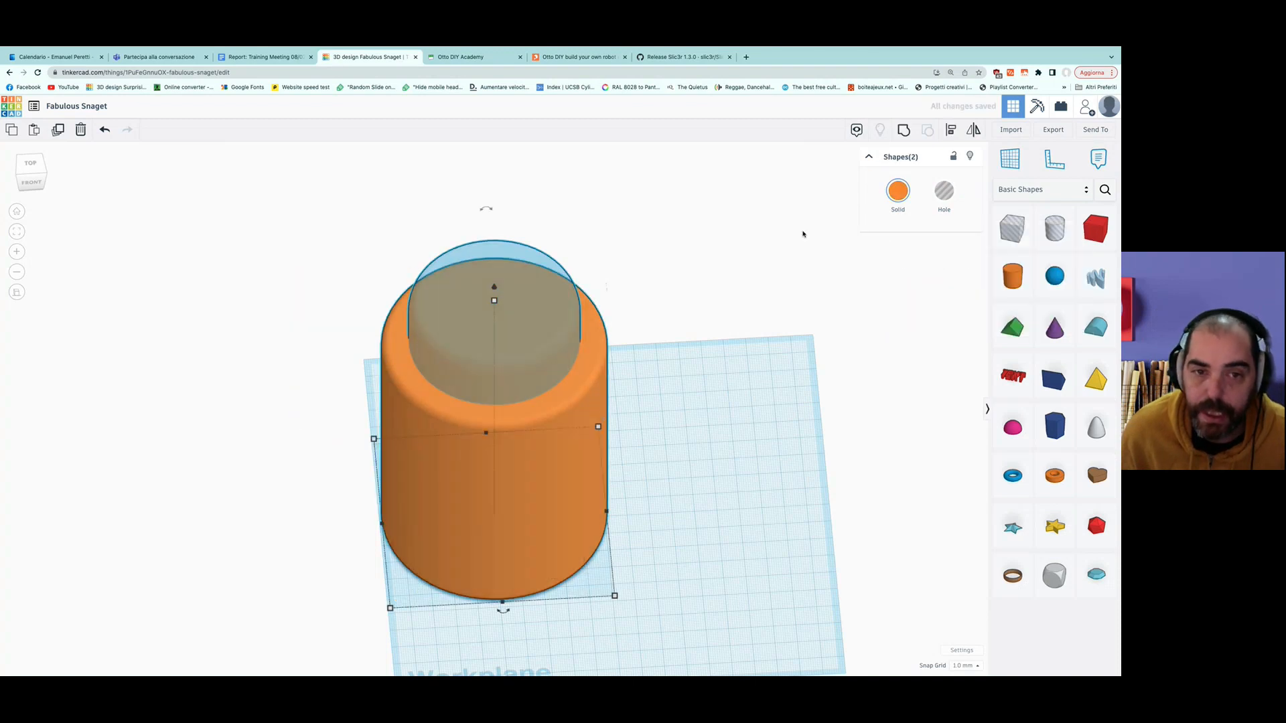
pyautogui.click(901, 130)
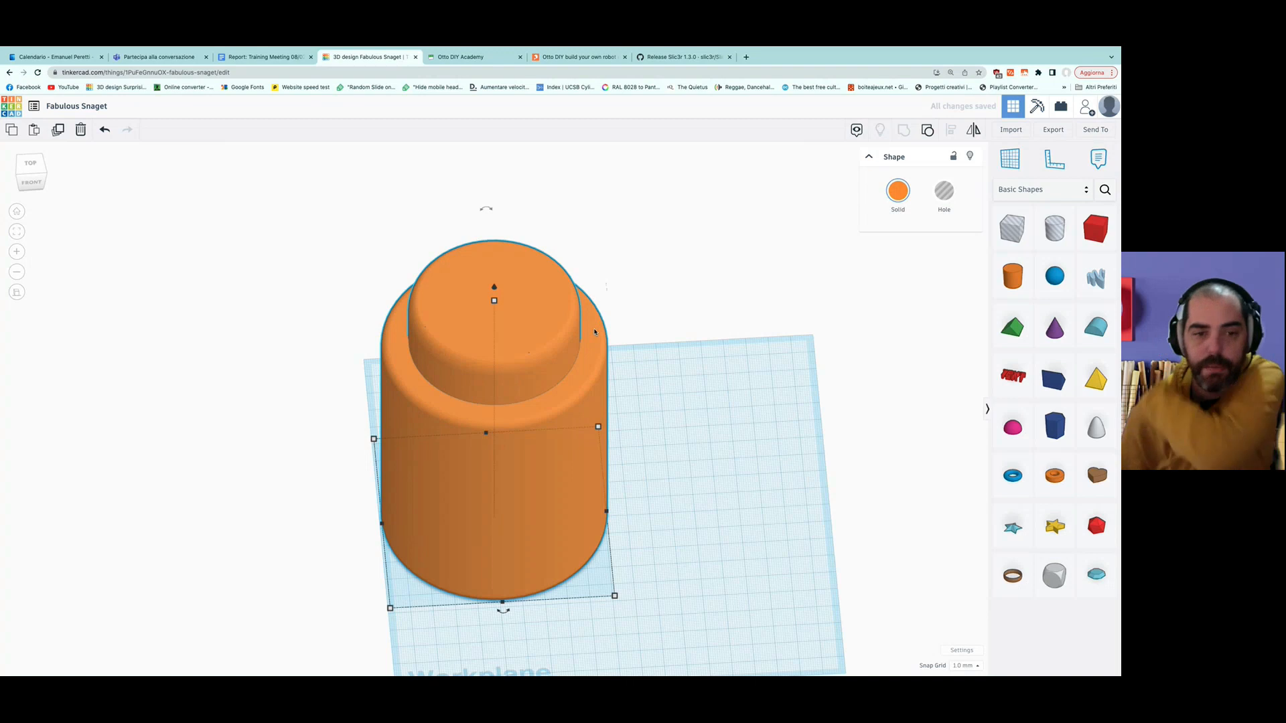
# Ungroup the two cylinders and turn off the blue cylinder's transparency.
pyautogui.click(926, 132)
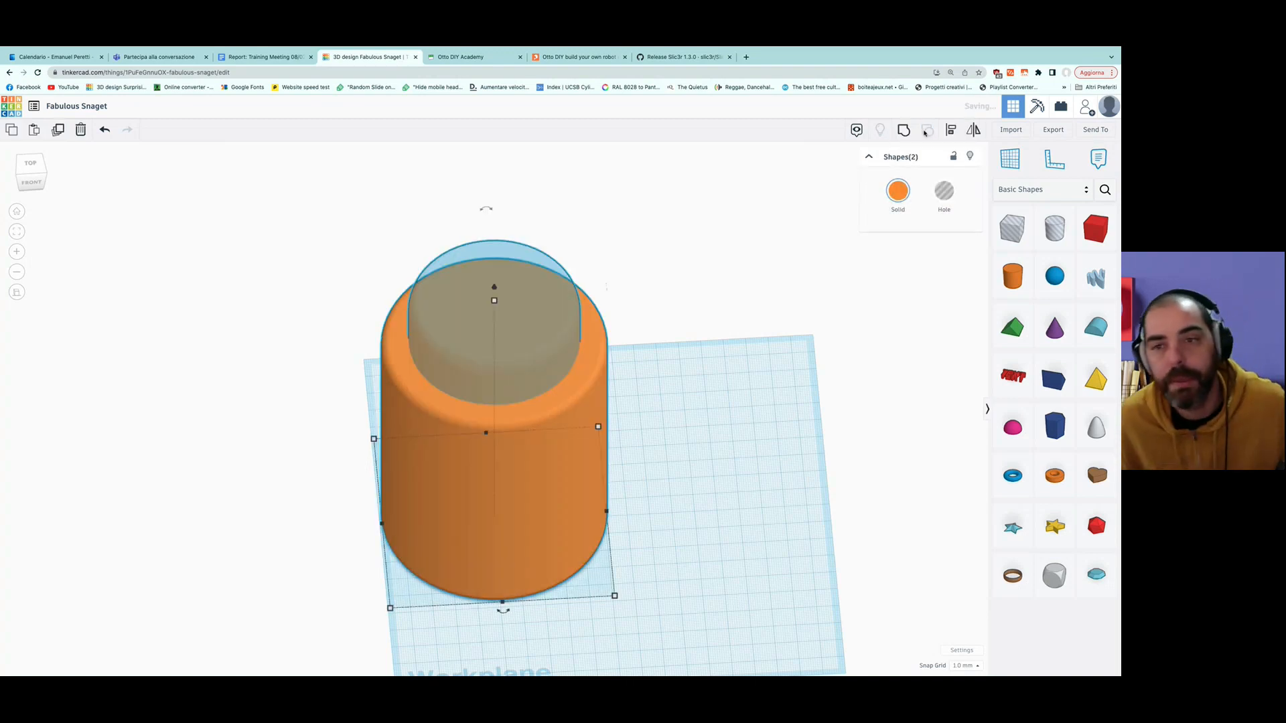
pyautogui.click(891, 193)
pyautogui.click(1044, 324)
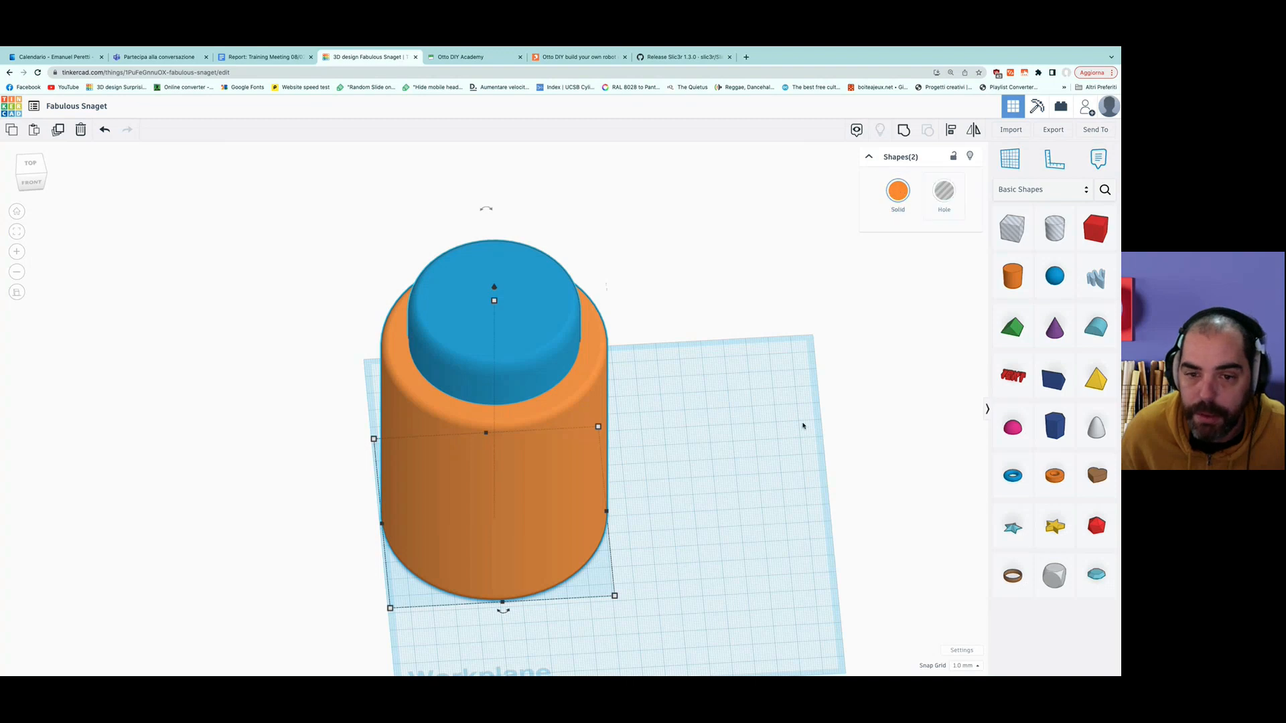
pyautogui.click(773, 389)
# Turn the blue cylinder into a hole and group it with the orange cylinder to hollow it out.
pyautogui.click(515, 284)
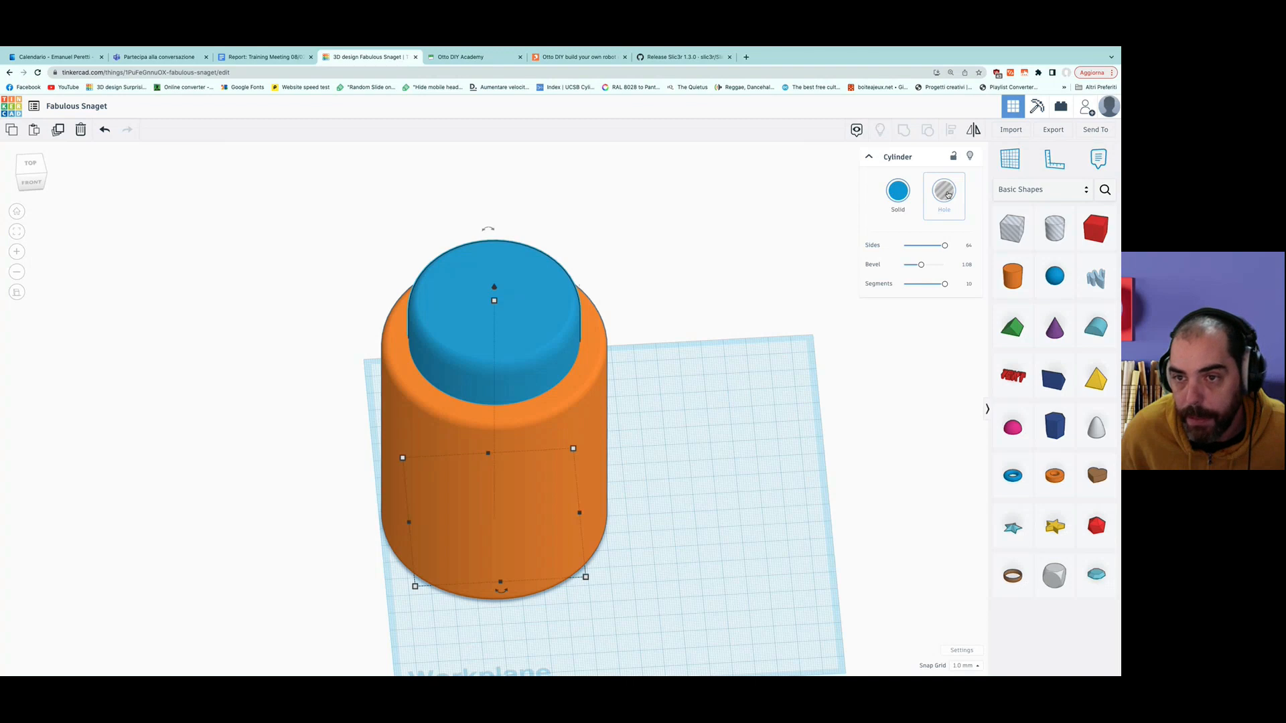
pyautogui.click(946, 193)
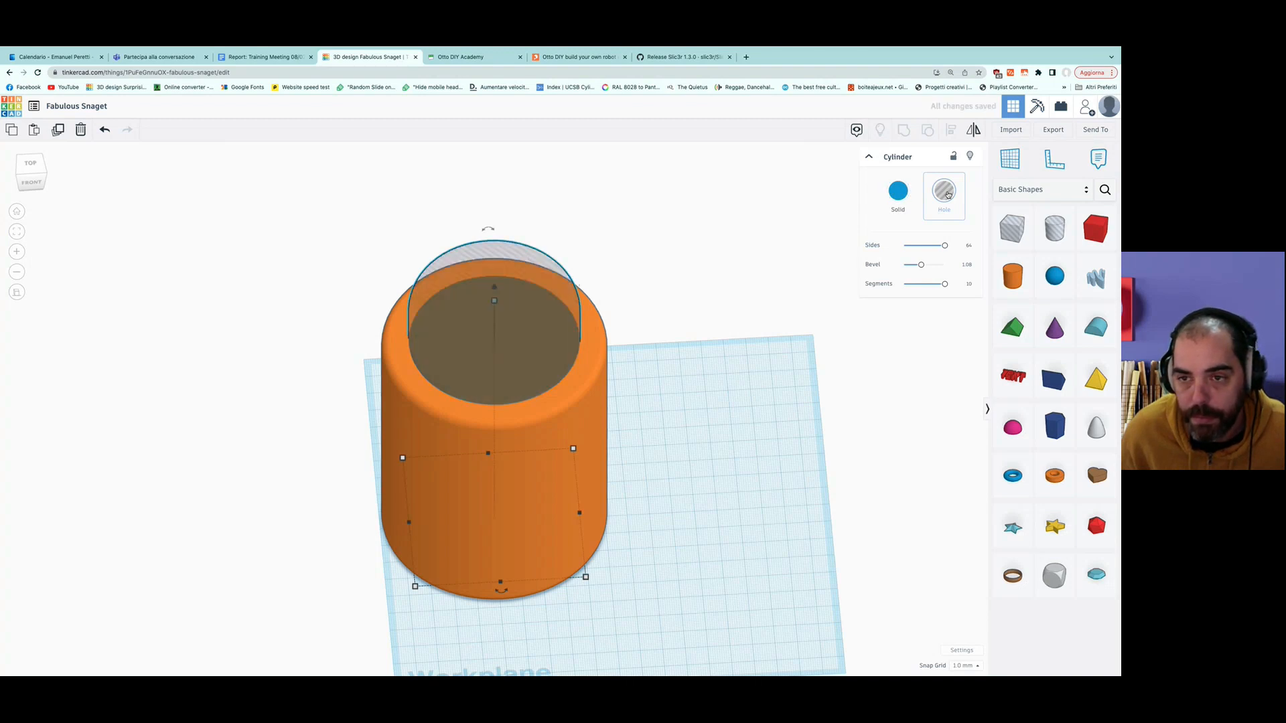
pyautogui.moveTo(284, 276); pyautogui.dragTo(695, 438)
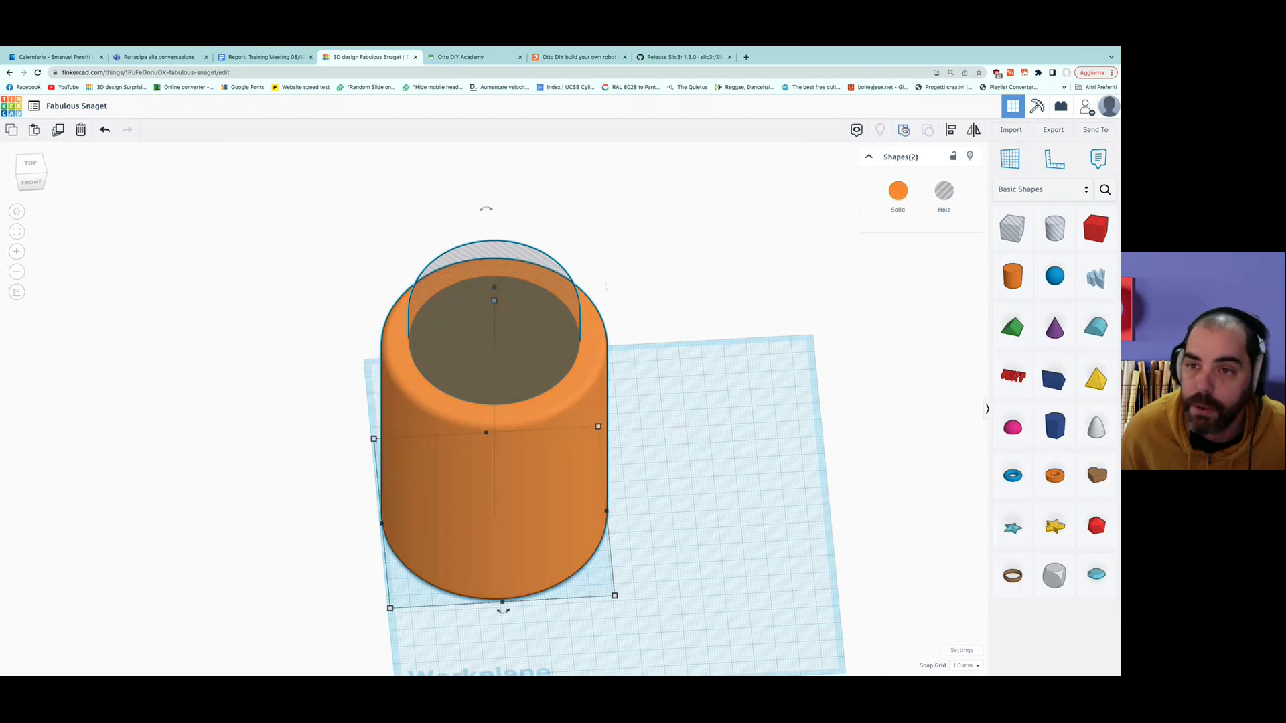
pyautogui.click(904, 129)
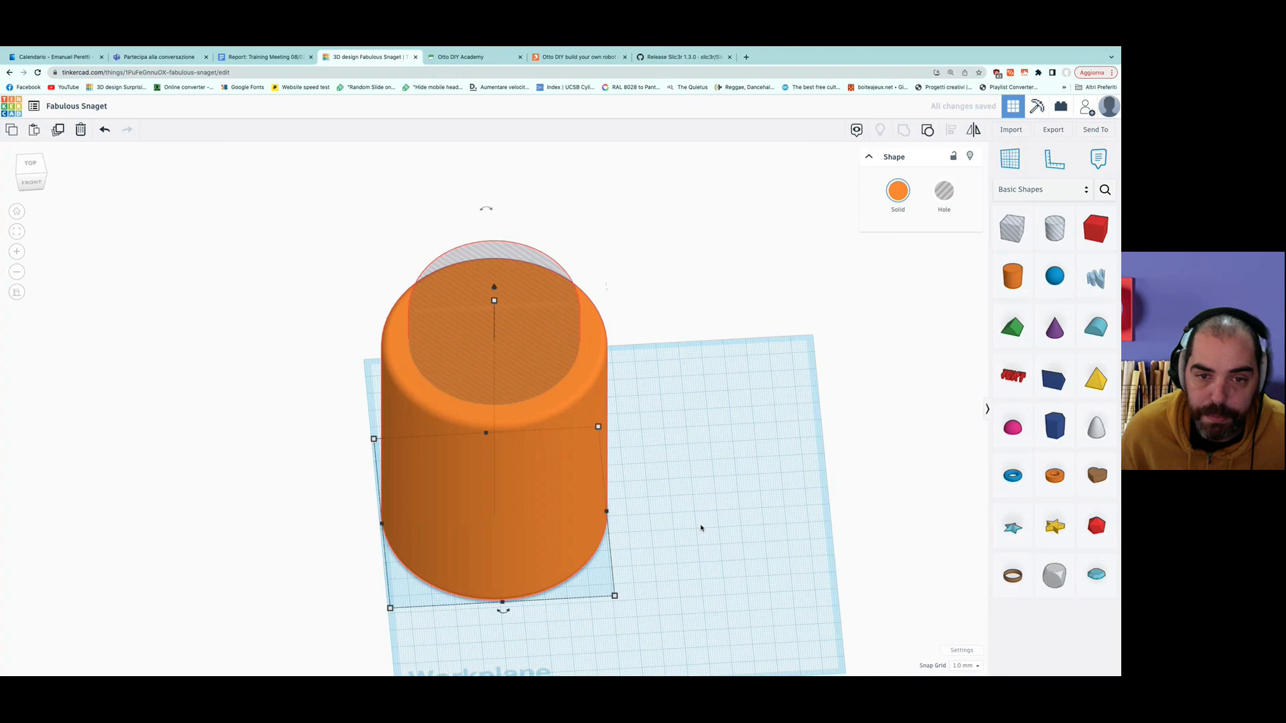
# Examine the hollow inside the orange cylinder in perspective projection from several angles.
pyautogui.moveTo(698, 424); pyautogui.dragTo(803, 553, button='right')
pyautogui.click(17, 292)
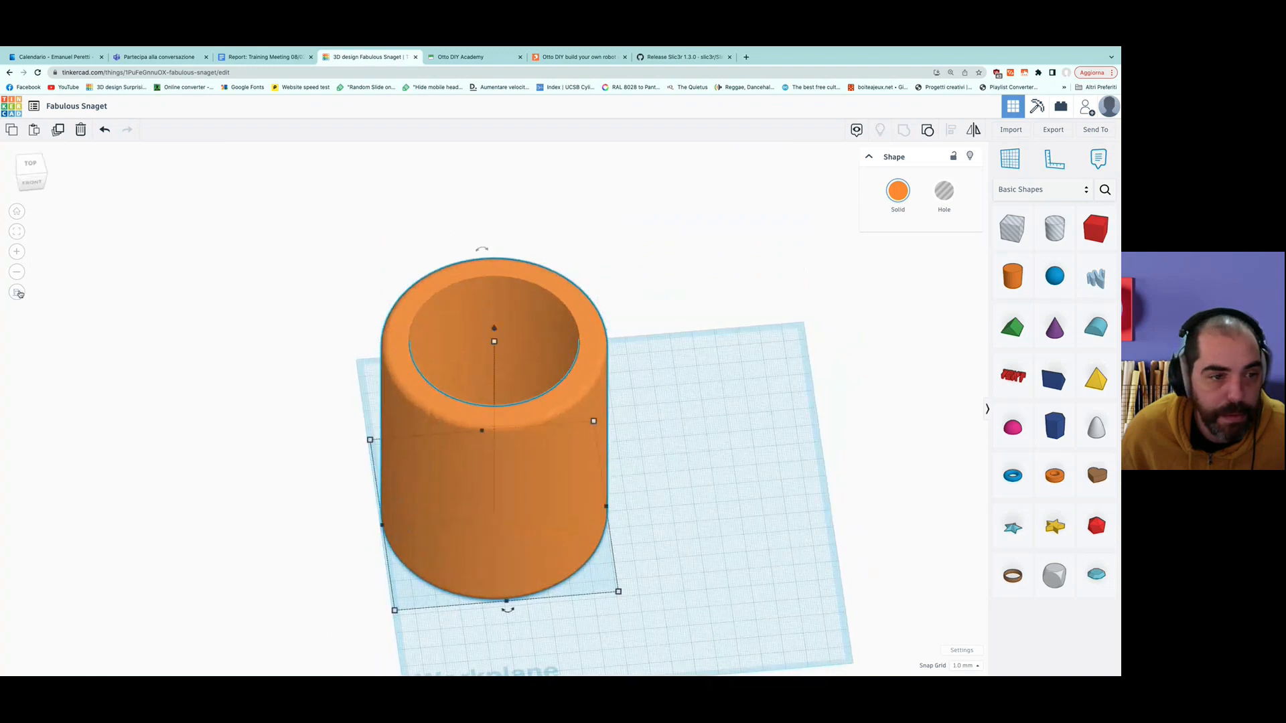
pyautogui.moveTo(697, 489)
pyautogui.mouseDown(button='right')
pyautogui.moveTo(721, 298)
pyautogui.moveTo(698, 516)
pyautogui.moveTo(666, 549)
pyautogui.moveTo(677, 503)
pyautogui.mouseUp(button='right')
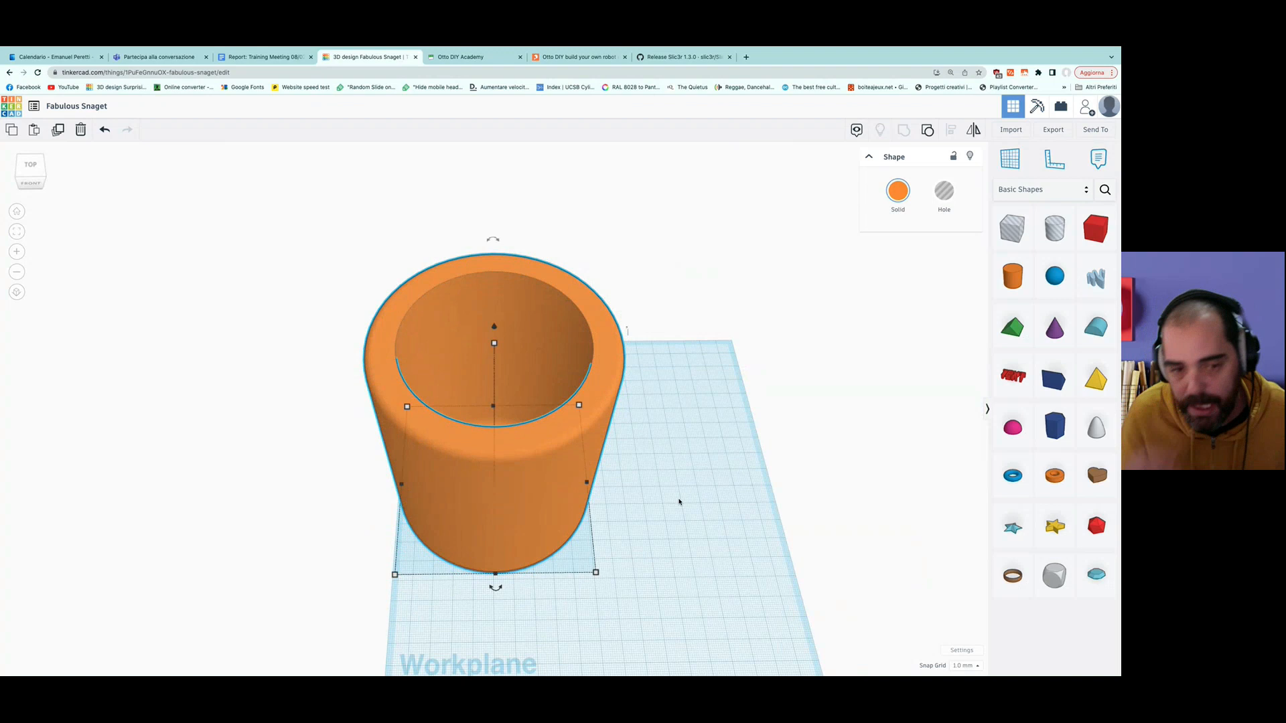
pyautogui.moveTo(680, 534); pyautogui.dragTo(720, 531, button='right')
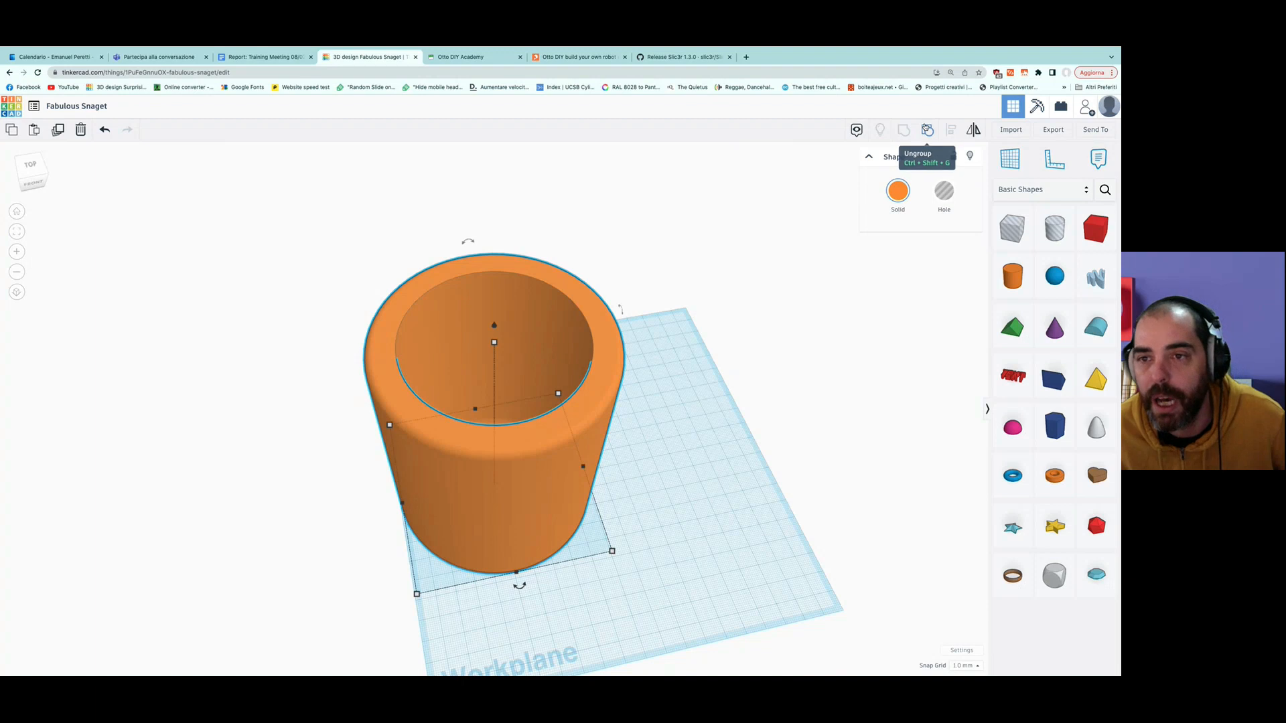
# Ungroup the hollowed shape and group the hole and orange cylinder again to repeat the subtraction.
pyautogui.click(927, 129)
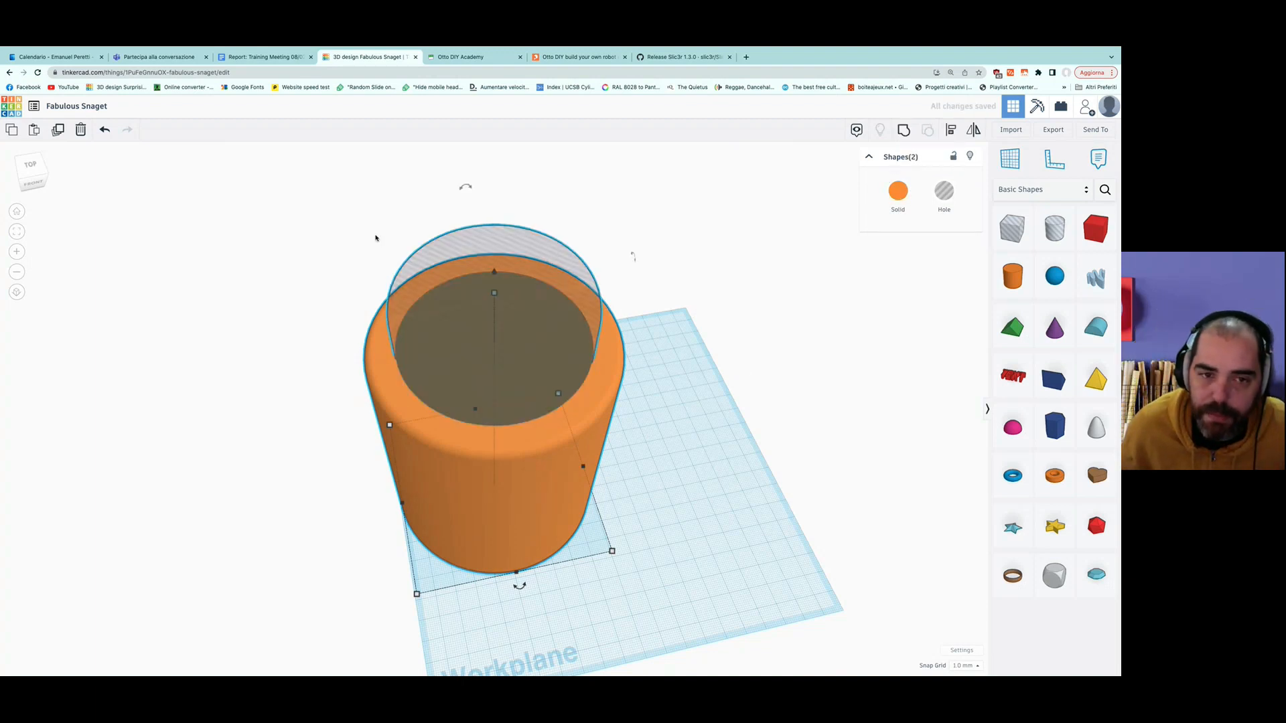
pyautogui.moveTo(334, 235); pyautogui.dragTo(676, 499)
pyautogui.click(898, 137)
pyautogui.moveTo(640, 431); pyautogui.dragTo(735, 362, button='right')
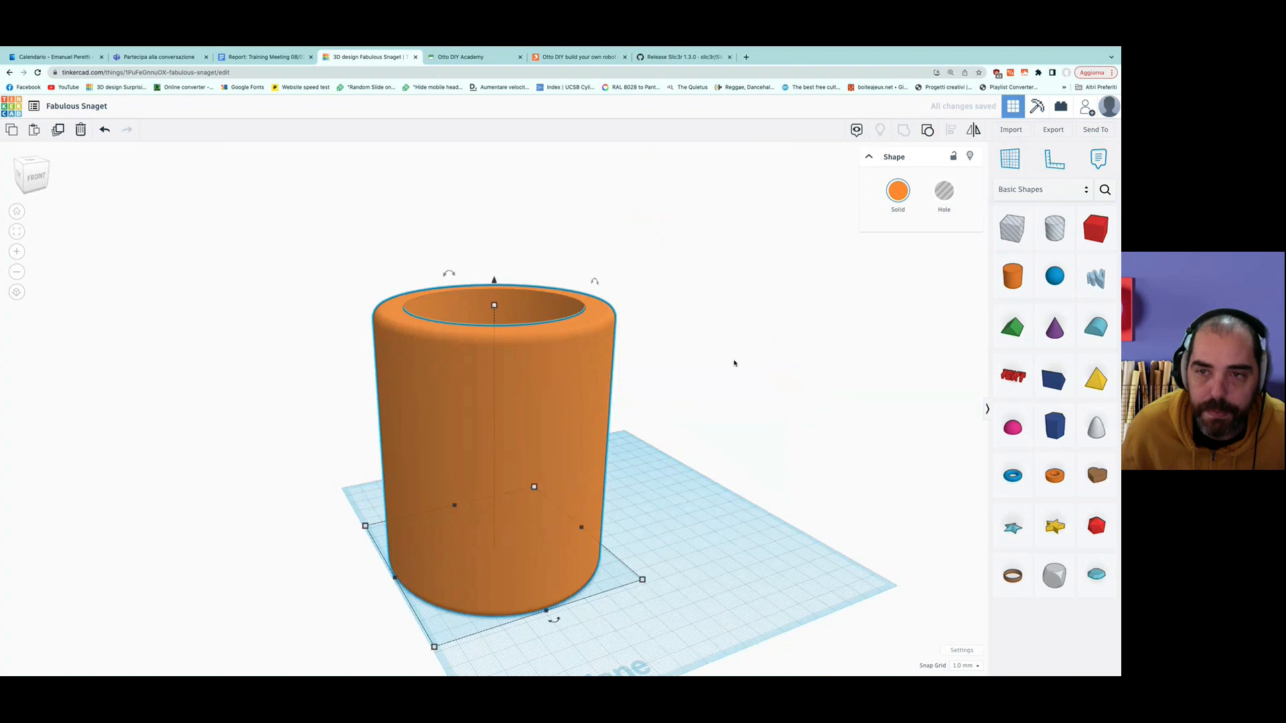
# Ungroup the cup and raise the hole cylinder 9 mm above the workplane, checking it in an orthographic front view.
pyautogui.click(927, 131)
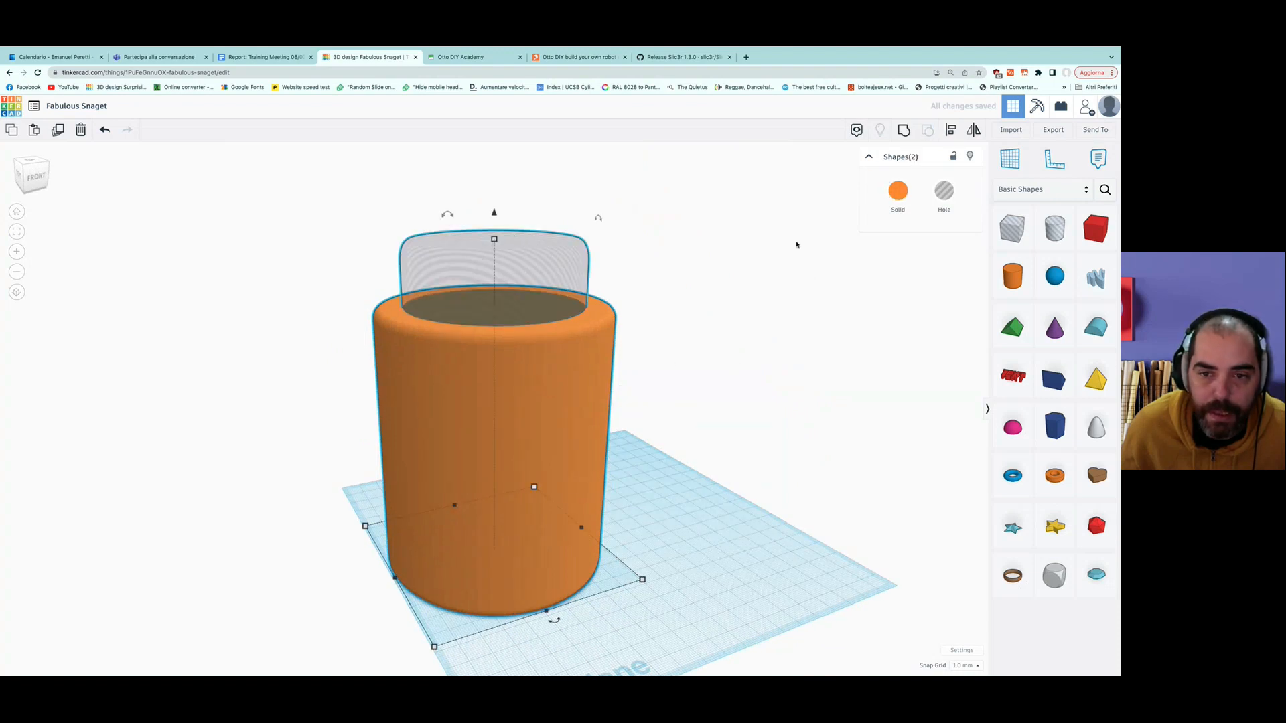
pyautogui.click(795, 509)
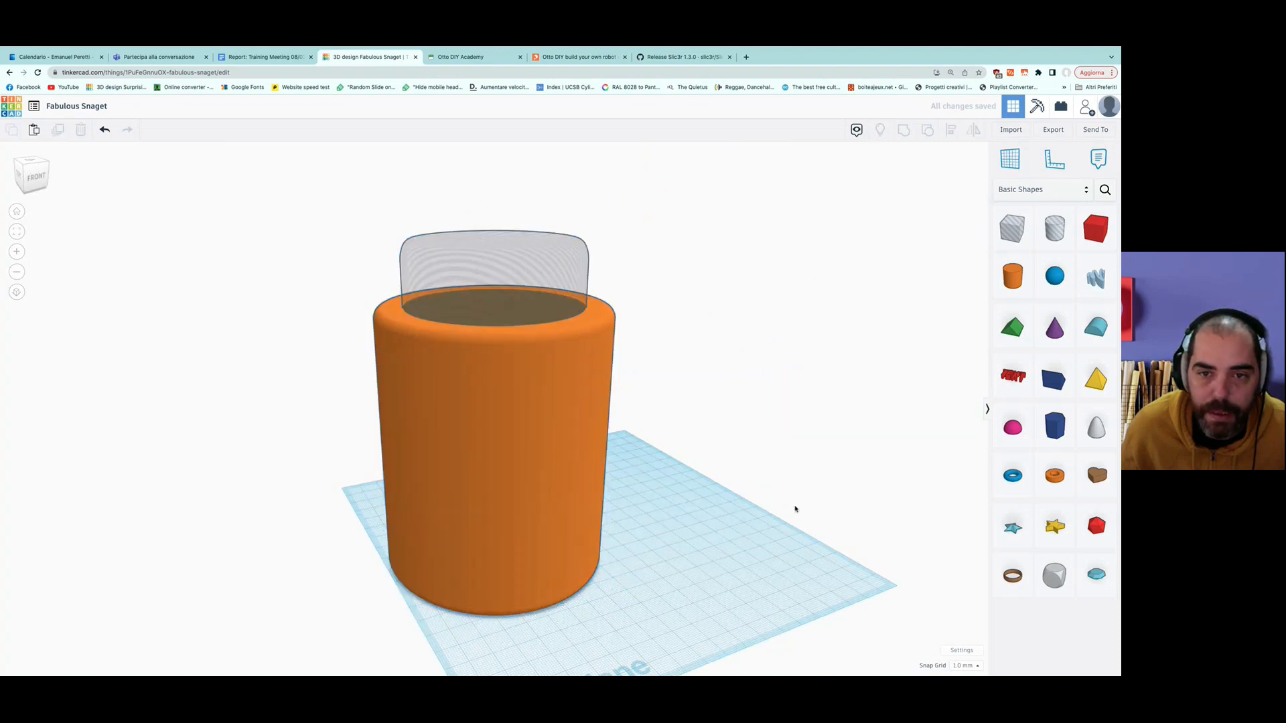
pyautogui.click(511, 258)
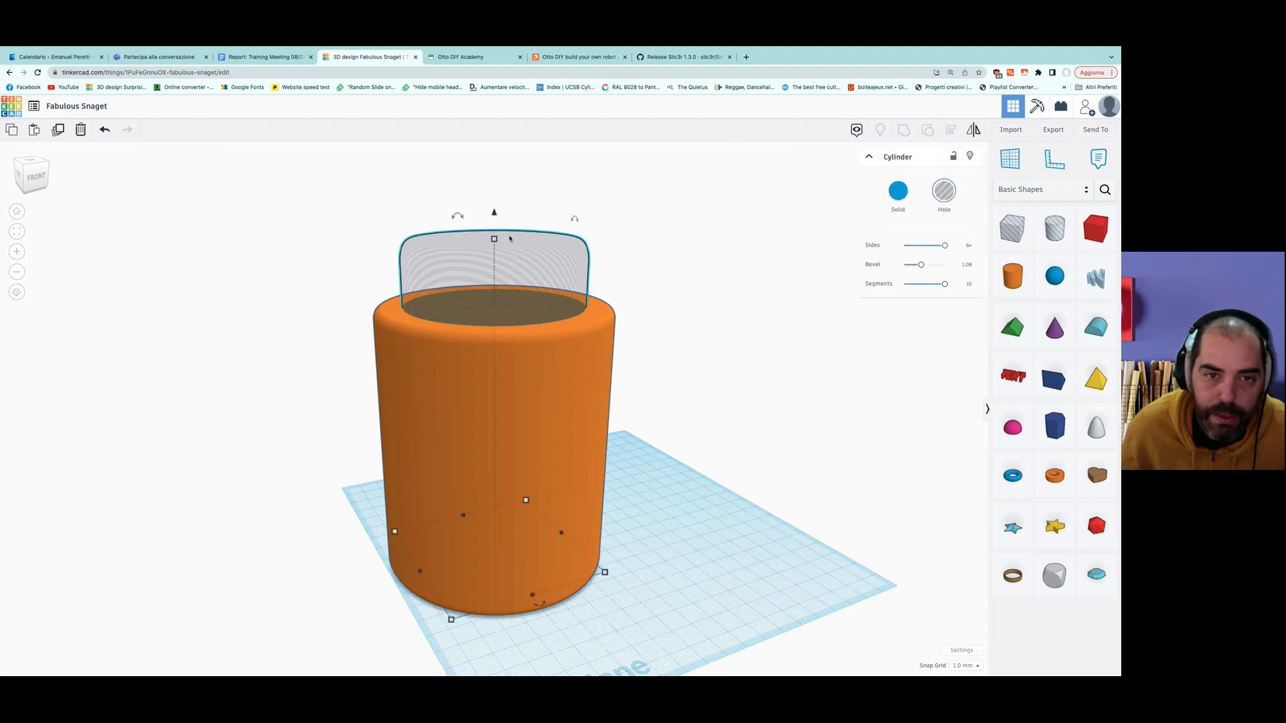
pyautogui.moveTo(495, 214); pyautogui.dragTo(493, 188)
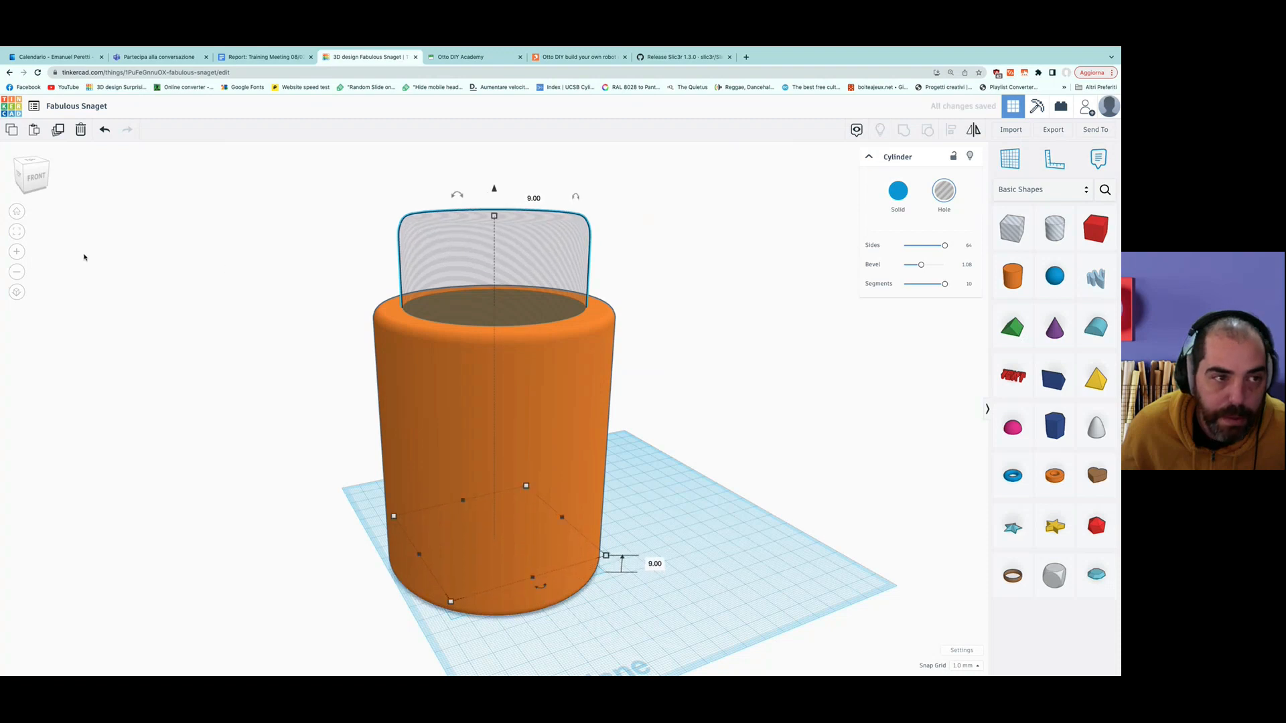
pyautogui.click(30, 180)
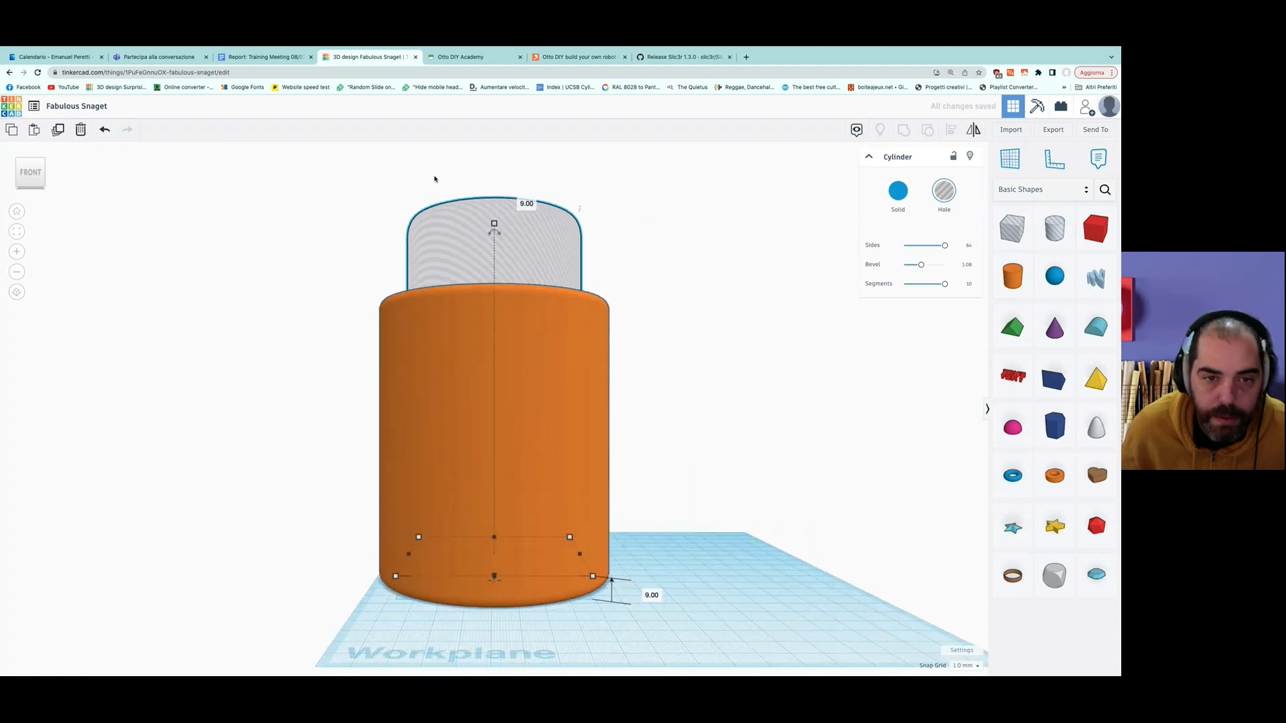
pyautogui.click(15, 294)
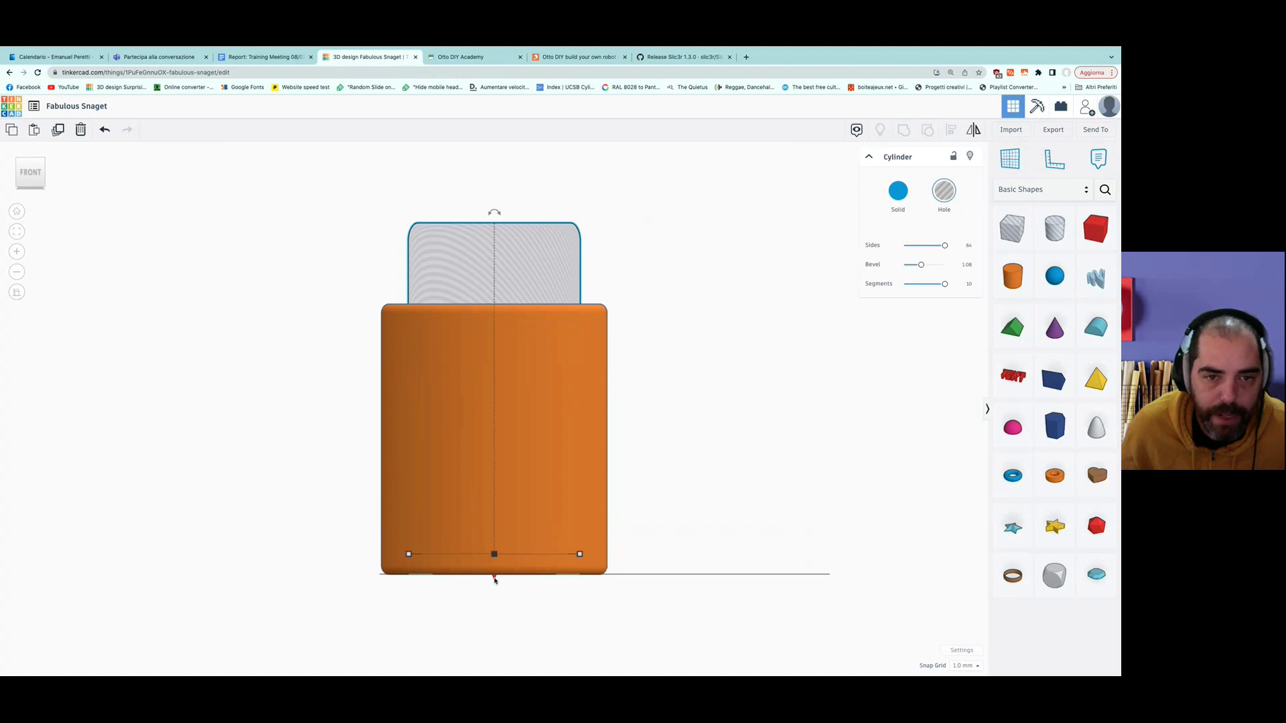
# Lower the hole cylinder to 8 mm above the workplane and group it with the orange cylinder to hollow out the cup.
pyautogui.moveTo(495, 581); pyautogui.dragTo(495, 583)
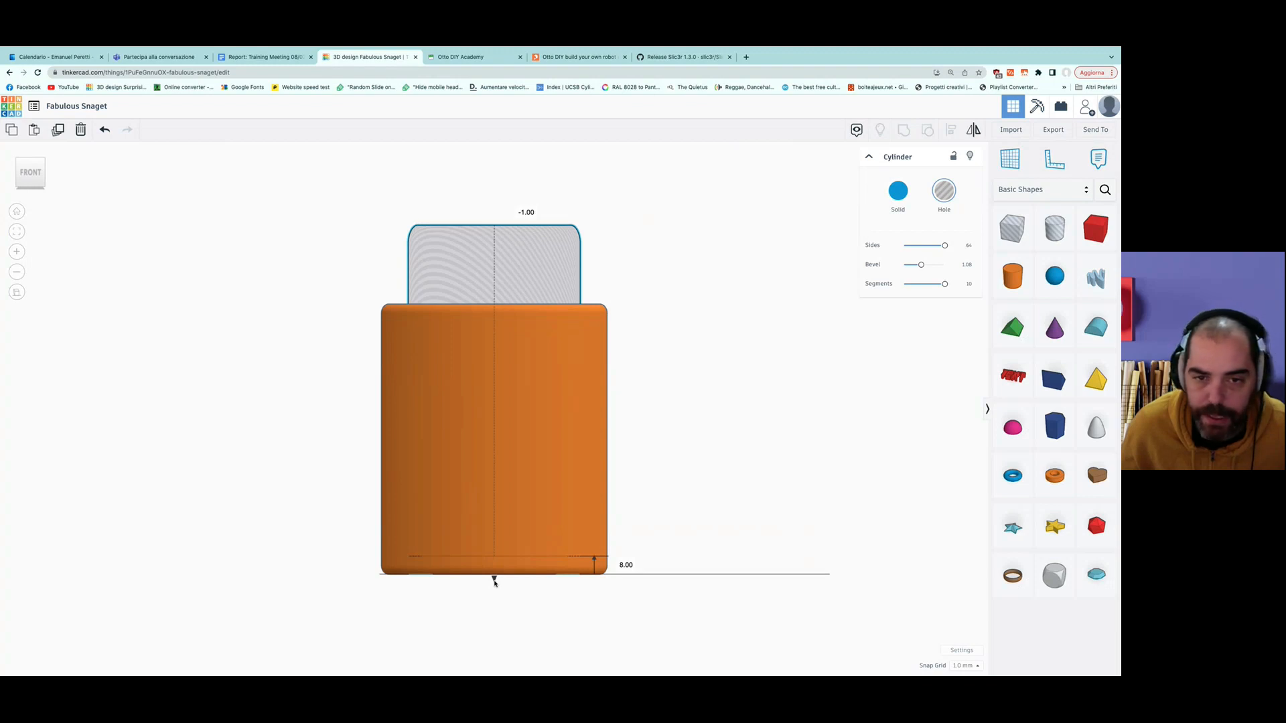
pyautogui.moveTo(495, 583); pyautogui.dragTo(495, 583)
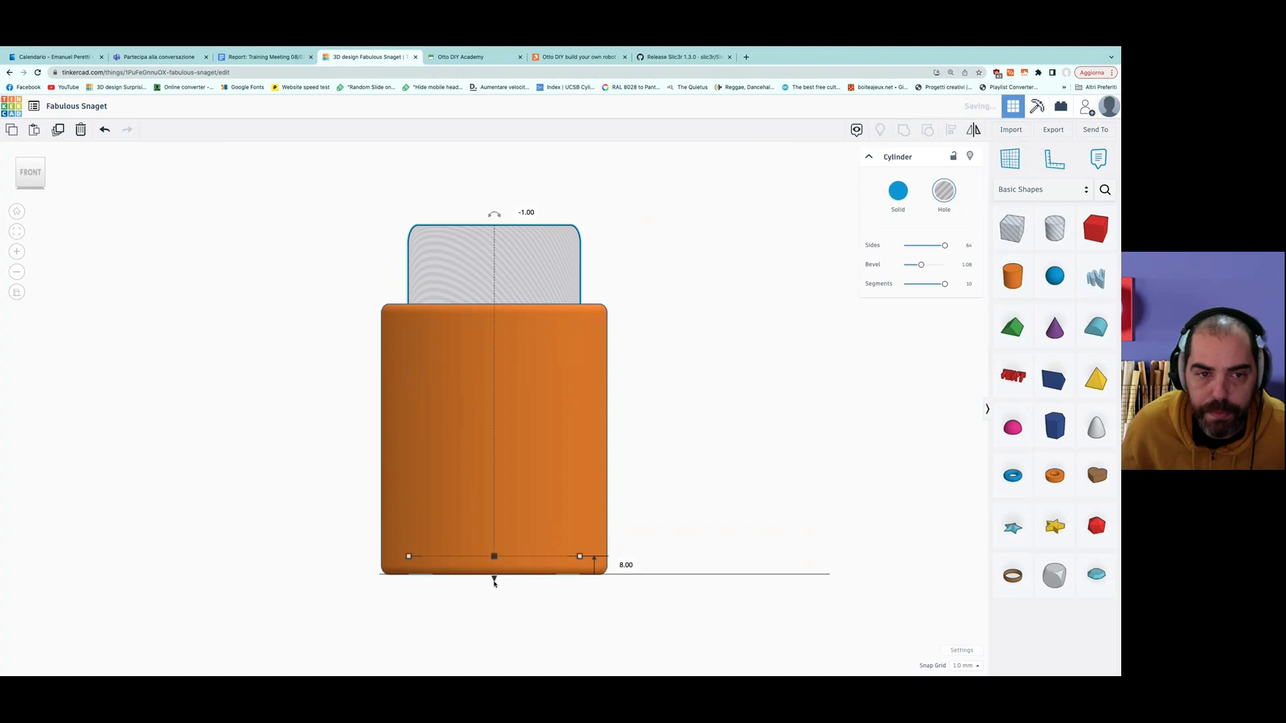
pyautogui.moveTo(253, 416); pyautogui.dragTo(266, 499, button='right')
pyautogui.moveTo(308, 273); pyautogui.dragTo(563, 369)
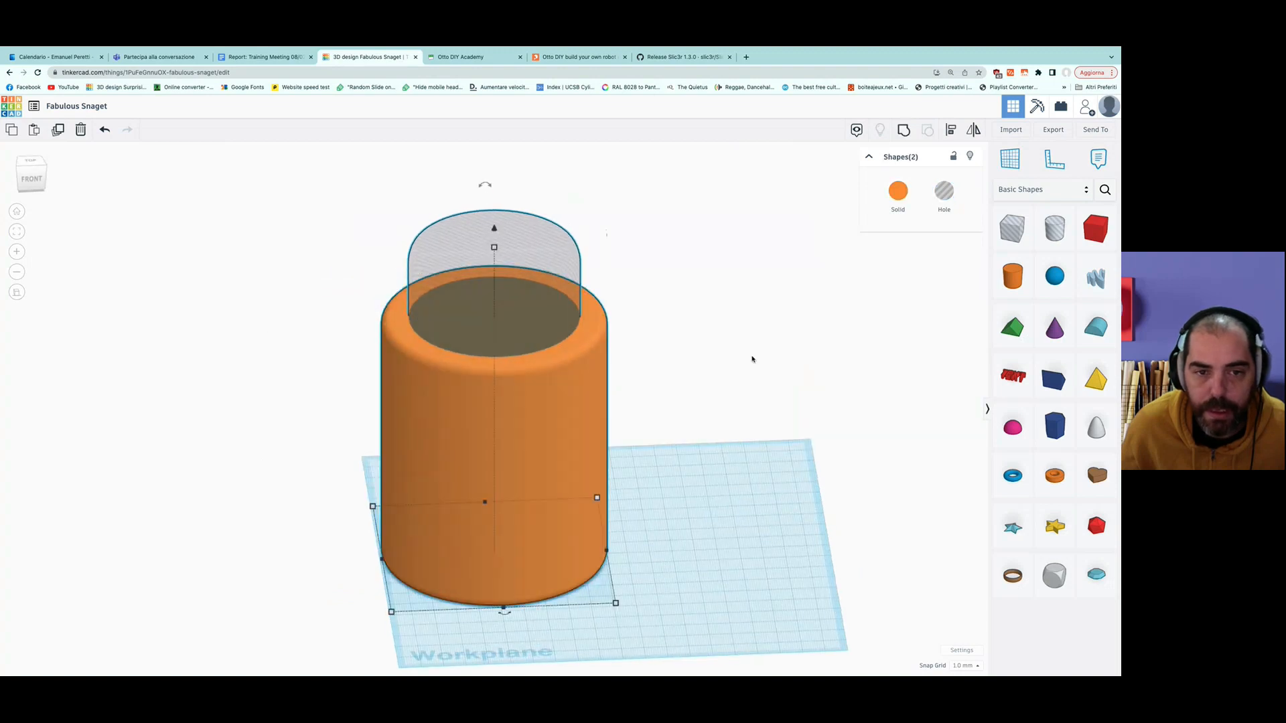
pyautogui.click(904, 130)
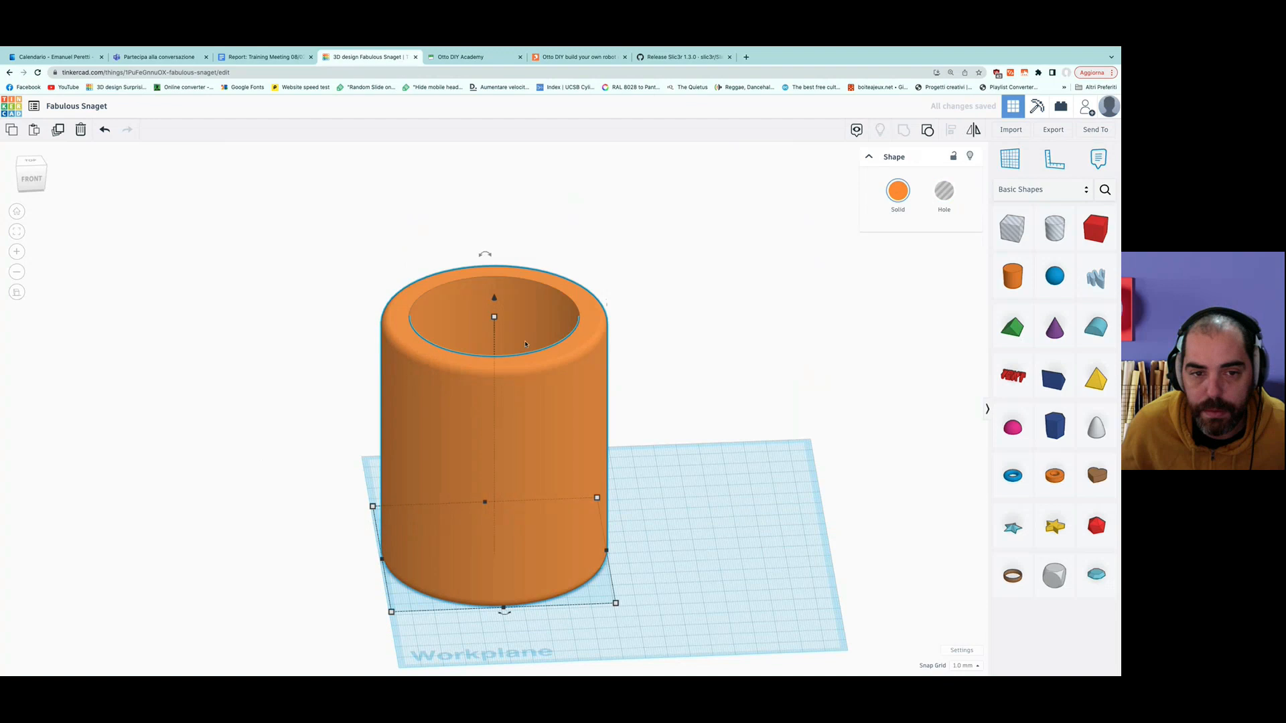
pyautogui.moveTo(691, 534); pyautogui.dragTo(148, 339, button='right')
pyautogui.moveTo(576, 604); pyautogui.dragTo(446, 544, button='right')
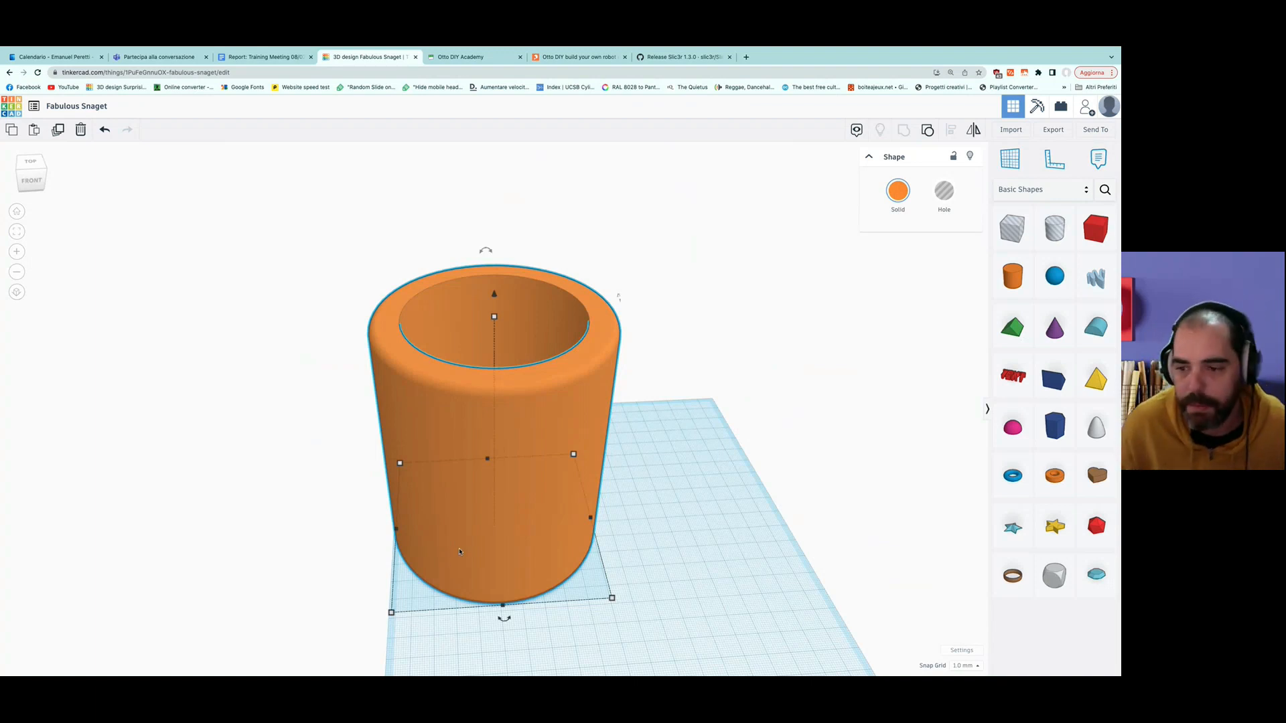
pyautogui.moveTo(723, 591)
pyautogui.mouseDown(button='right')
pyautogui.moveTo(692, 572)
pyautogui.moveTo(703, 580)
pyautogui.mouseUp(button='right')
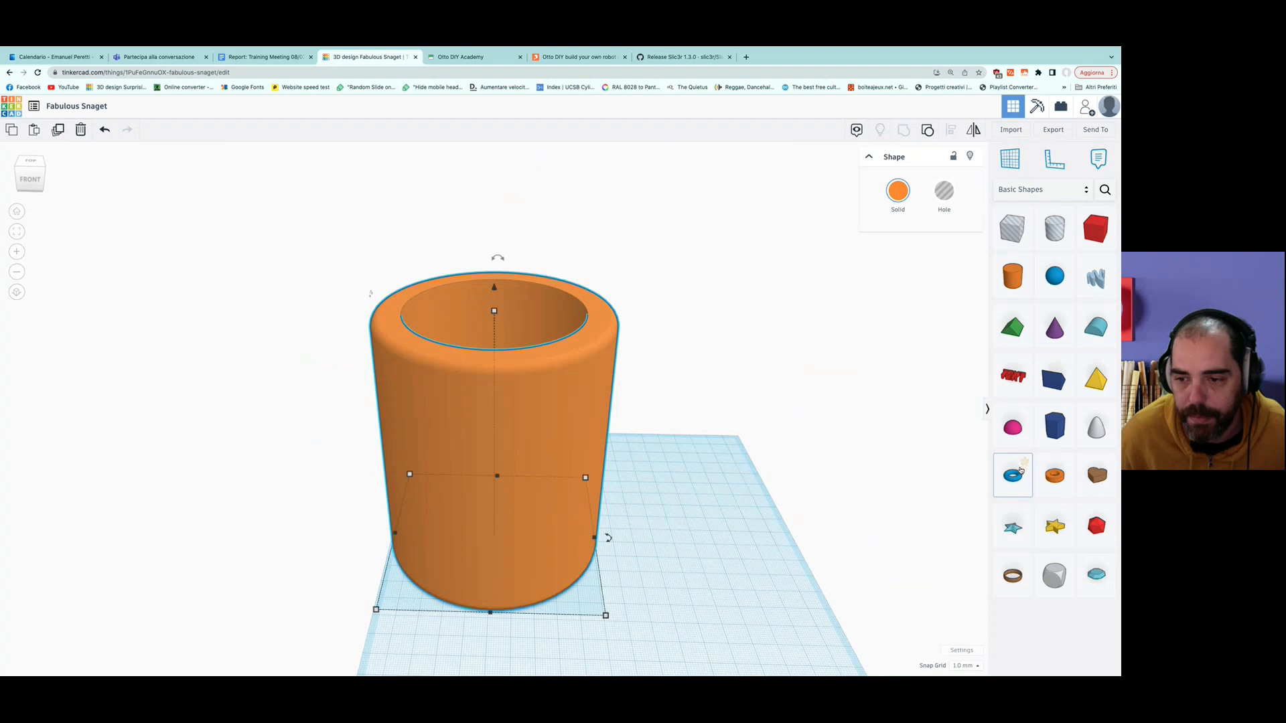
pyautogui.moveTo(1018, 475); pyautogui.dragTo(691, 526)
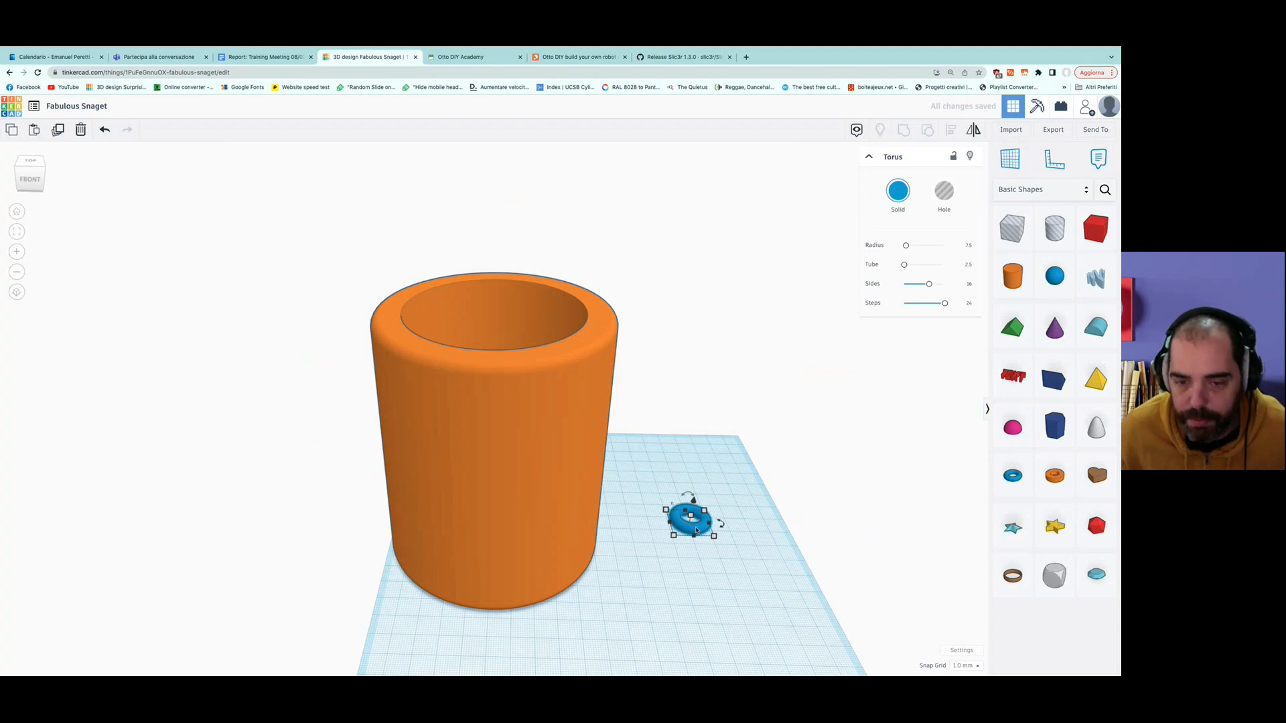
pyautogui.press('Delete')
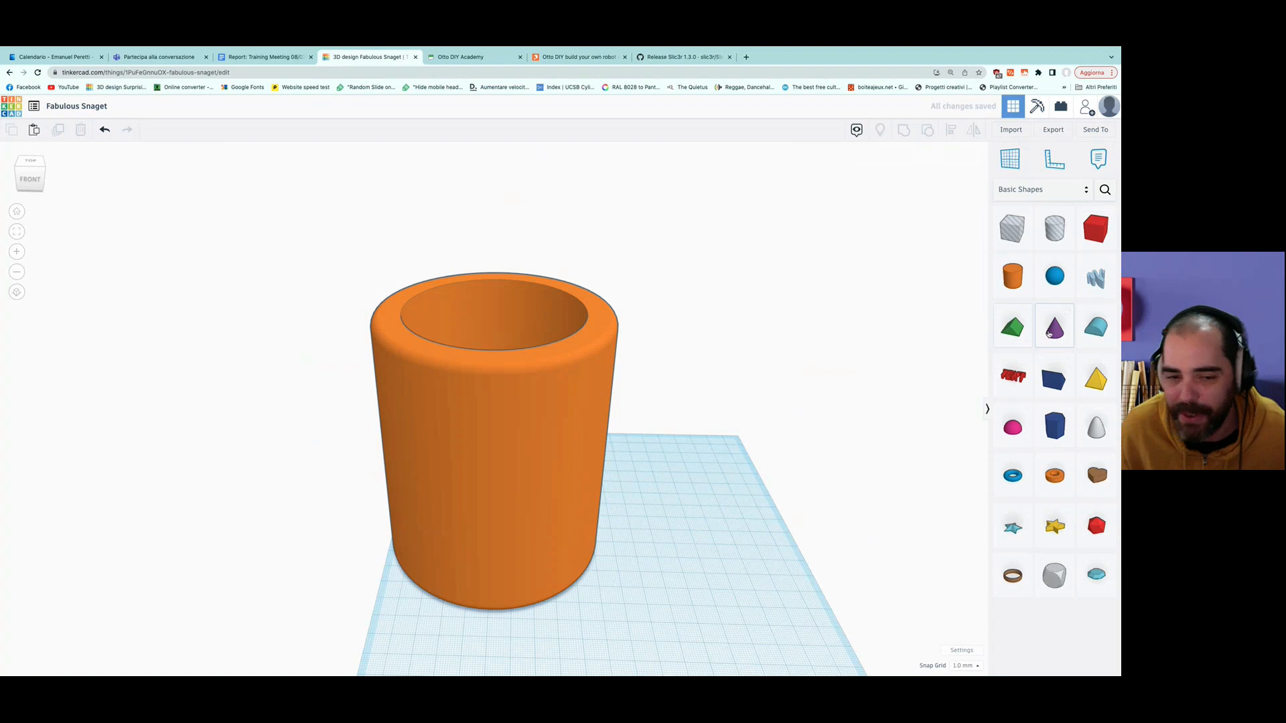
pyautogui.moveTo(738, 503); pyautogui.dragTo(545, 443, button='middle')
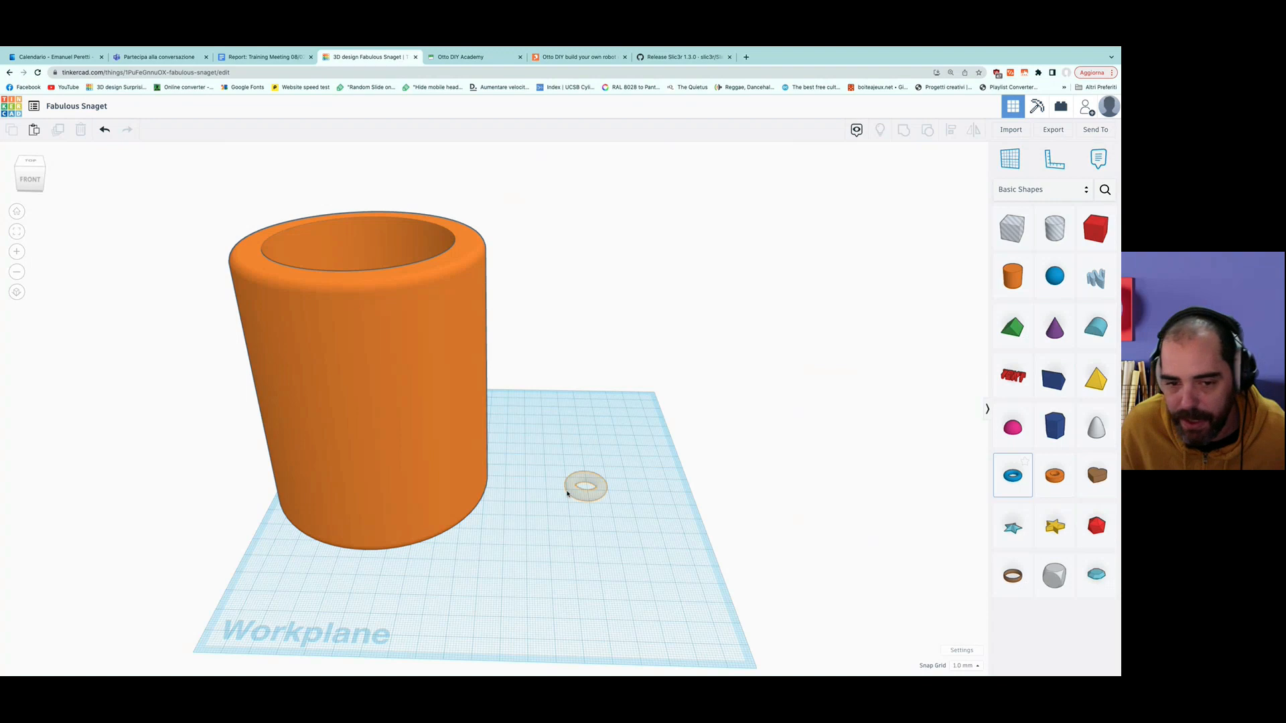
pyautogui.click(586, 491)
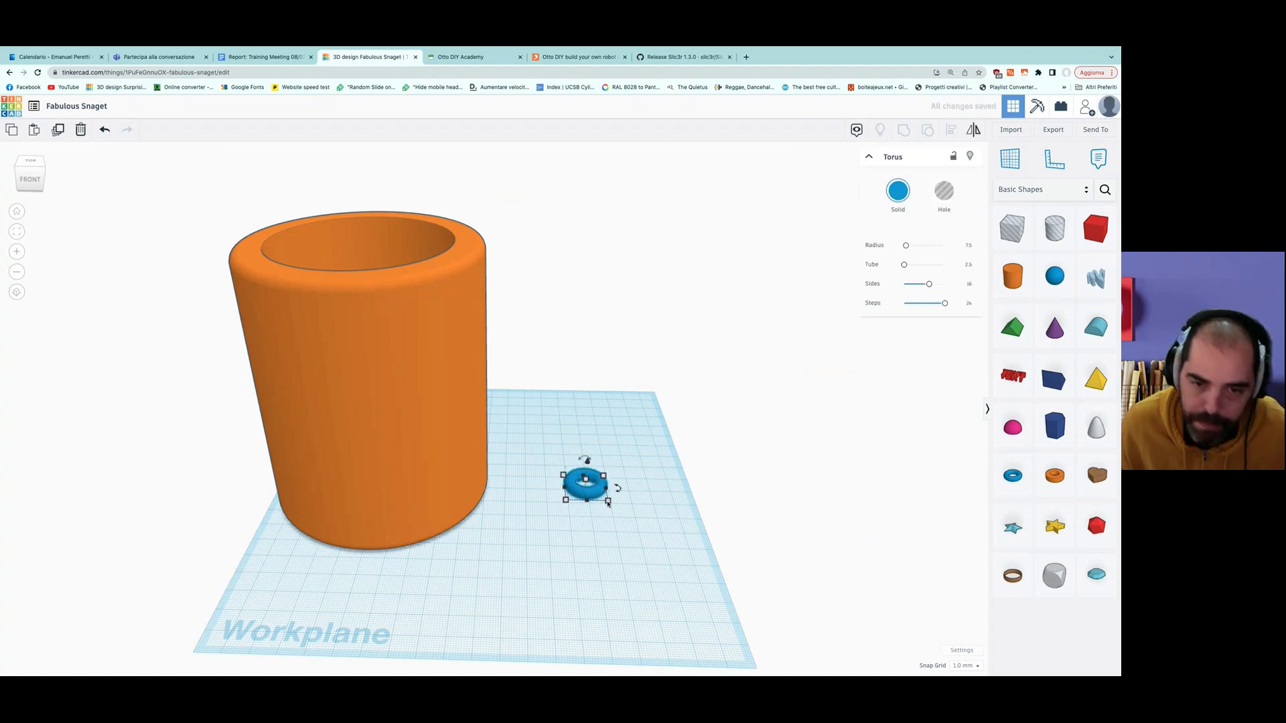
pyautogui.moveTo(583, 476); pyautogui.dragTo(608, 461)
pyautogui.press('Delete')
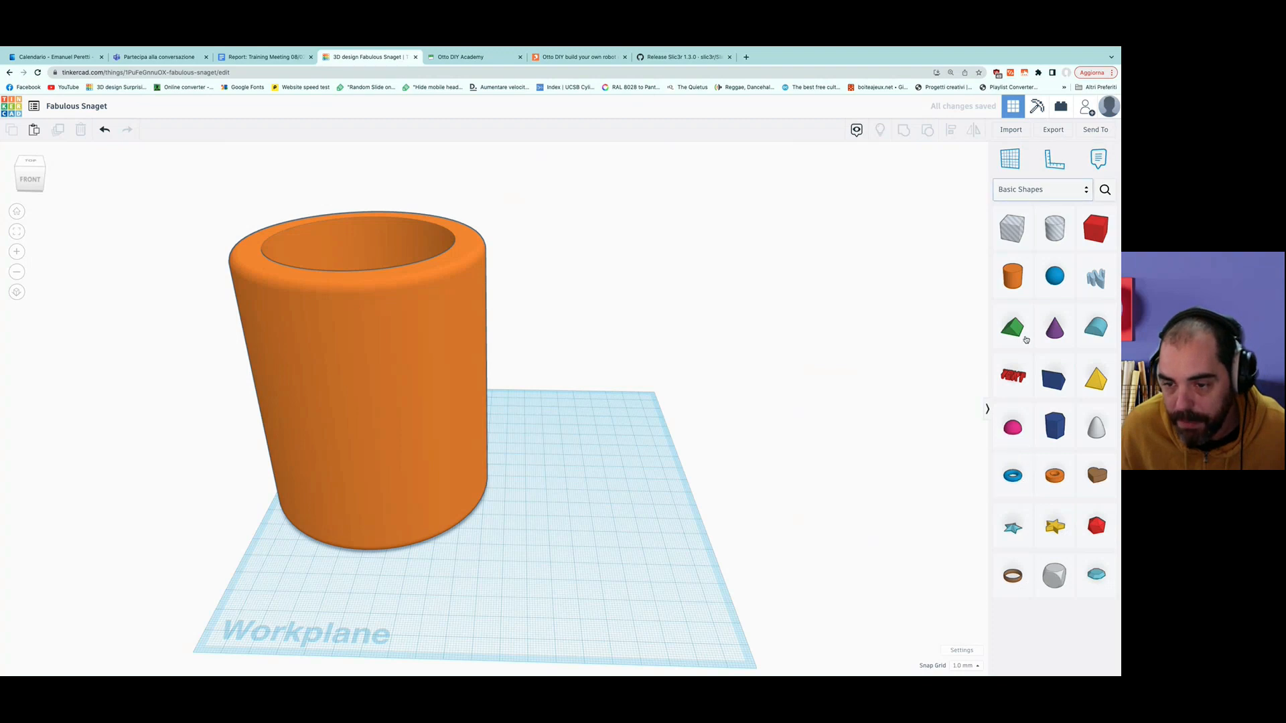
# Place a torus on the workplane beside the cup and scale it up proportionally to 50 × 50 mm.
pyautogui.moveTo(1017, 476); pyautogui.dragTo(588, 516)
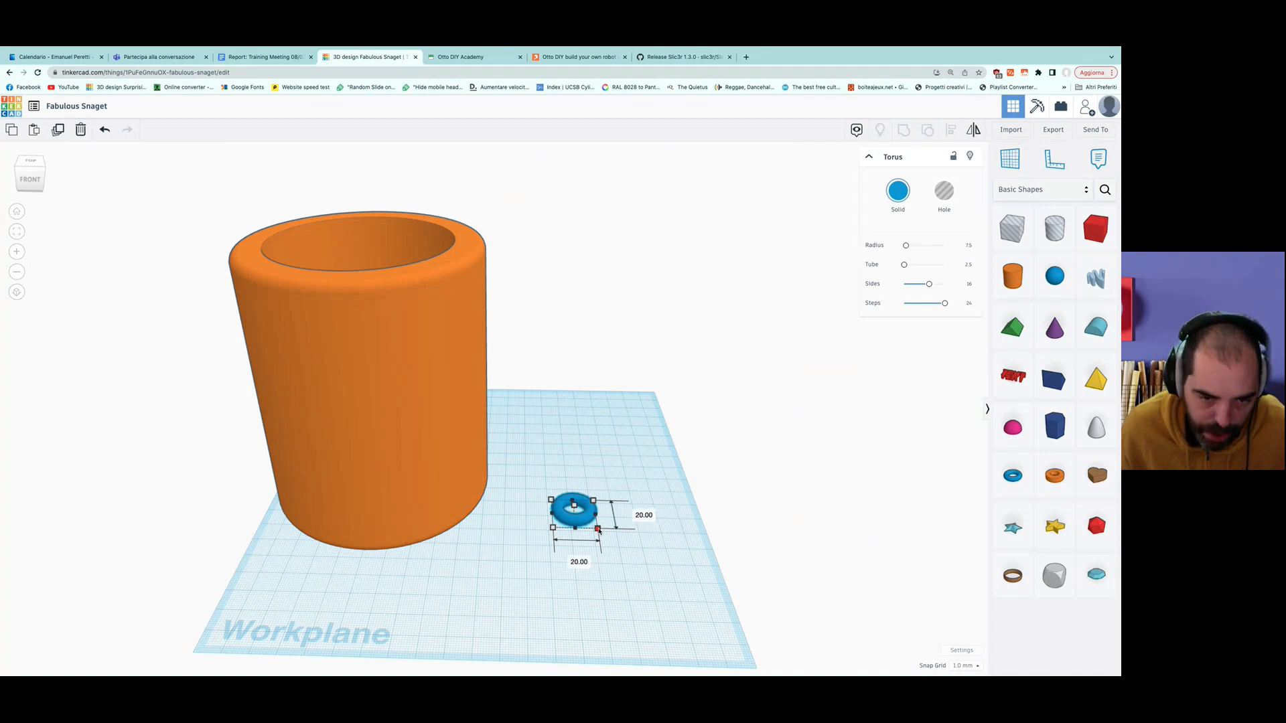
pyautogui.moveTo(599, 531); pyautogui.dragTo(640, 582)
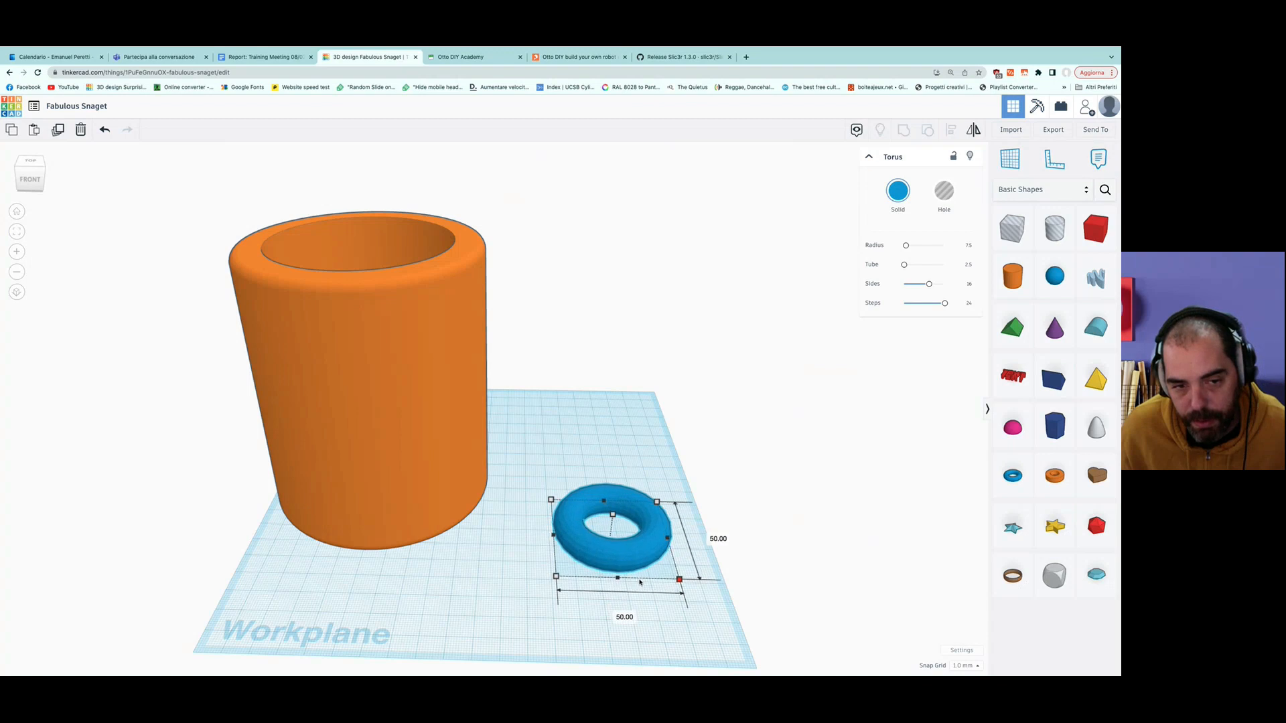
pyautogui.moveTo(639, 583); pyautogui.dragTo(640, 583)
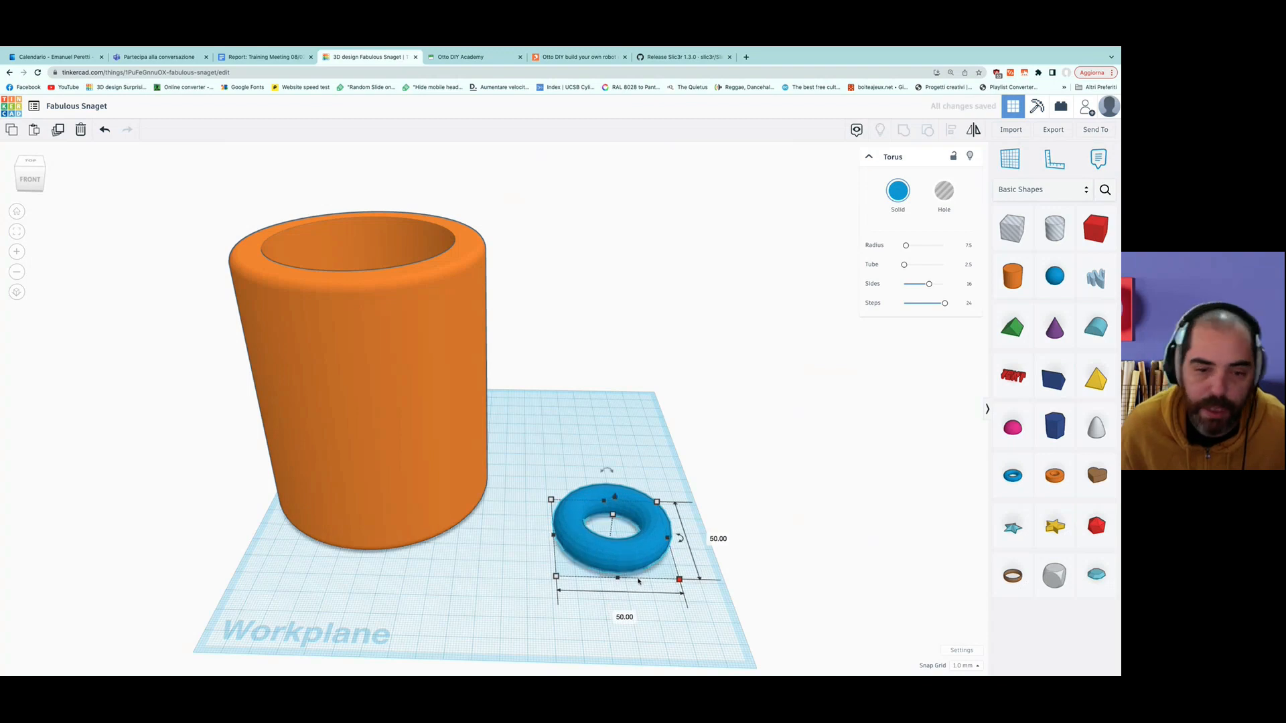
# Try standing the torus upright with a 90° rotation, turn it back flat and keep it selected.
pyautogui.moveTo(538, 624); pyautogui.dragTo(288, 603, button='right')
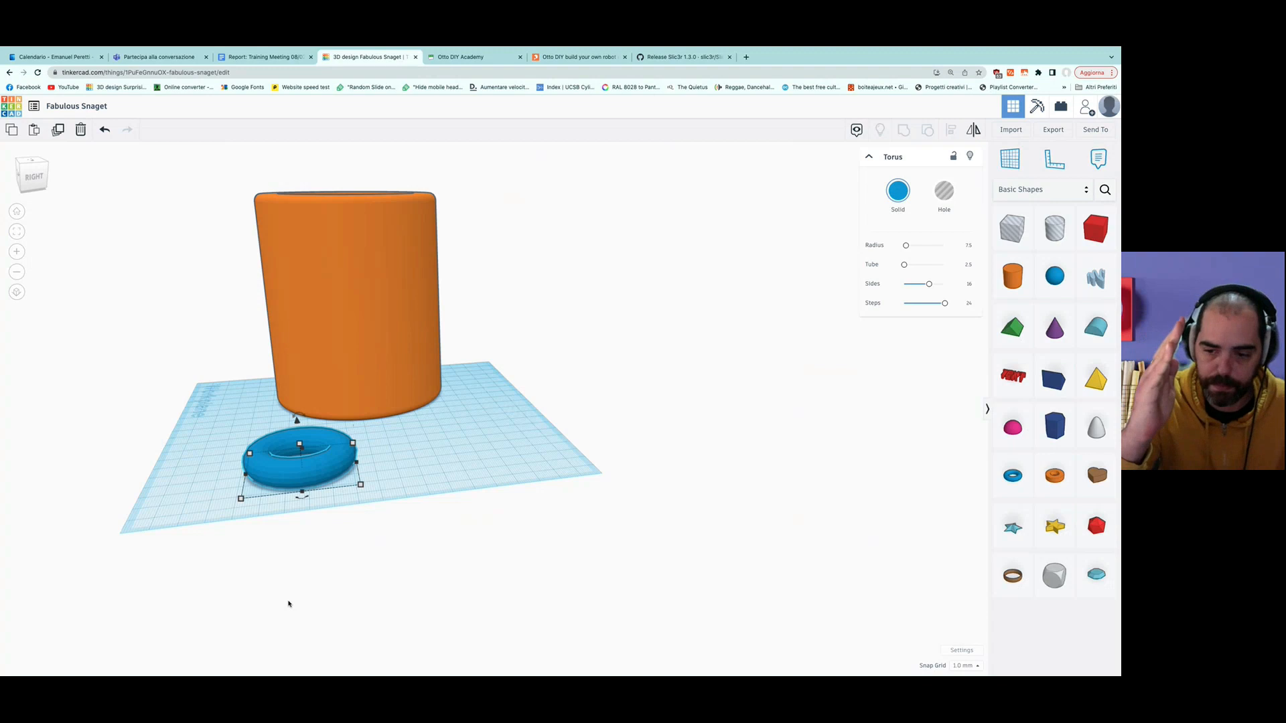
pyautogui.moveTo(233, 508); pyautogui.dragTo(493, 516, button='right')
pyautogui.moveTo(587, 514); pyautogui.dragTo(210, 516, button='right')
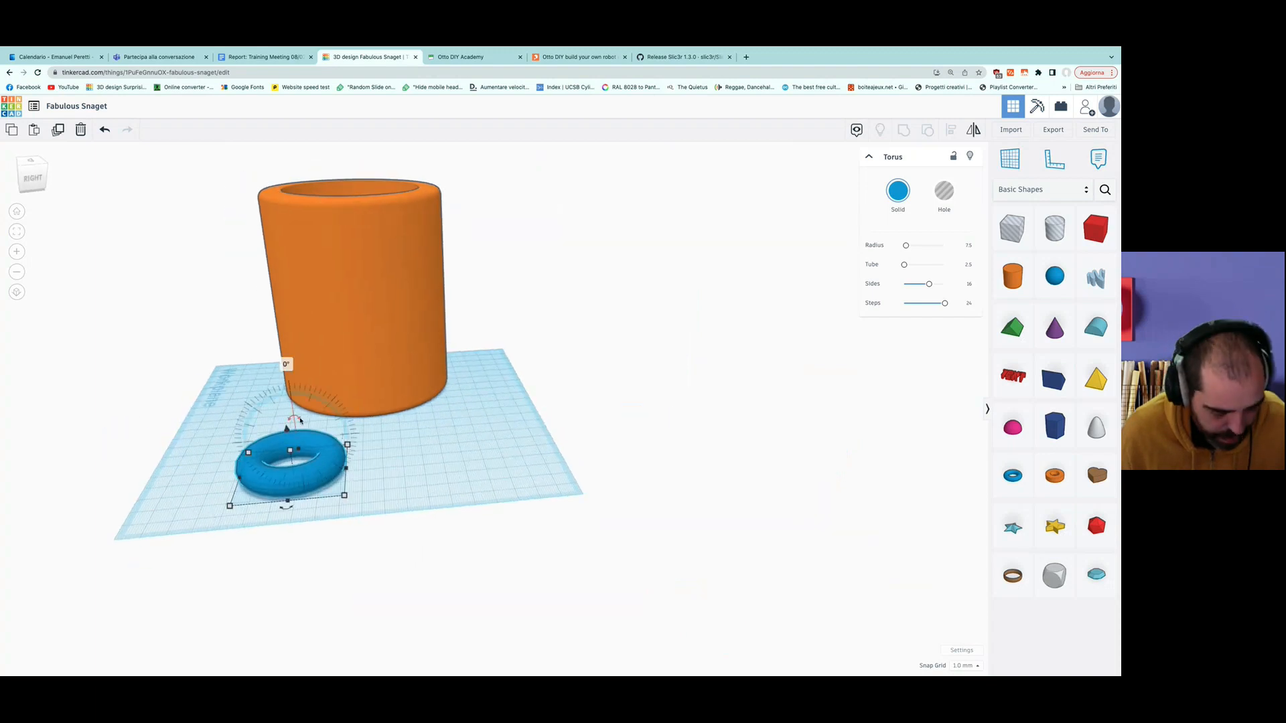
pyautogui.moveTo(299, 420); pyautogui.dragTo(271, 441)
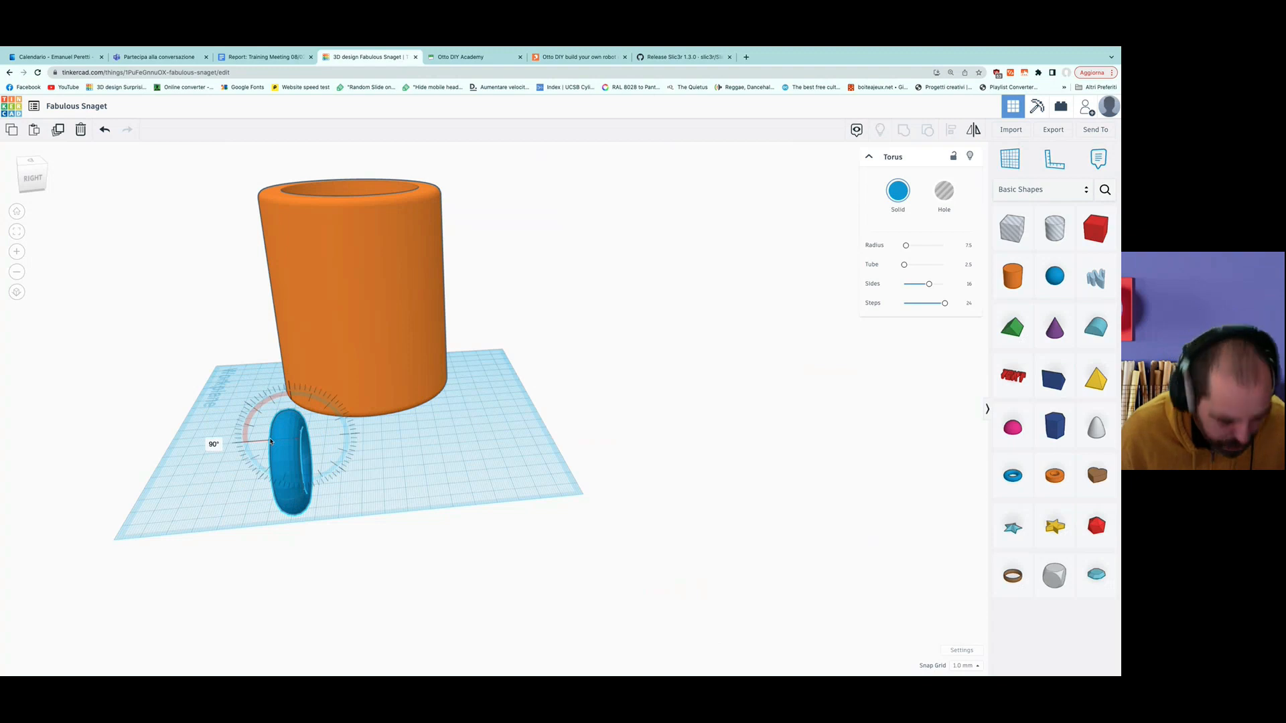
pyautogui.moveTo(271, 441); pyautogui.dragTo(301, 417)
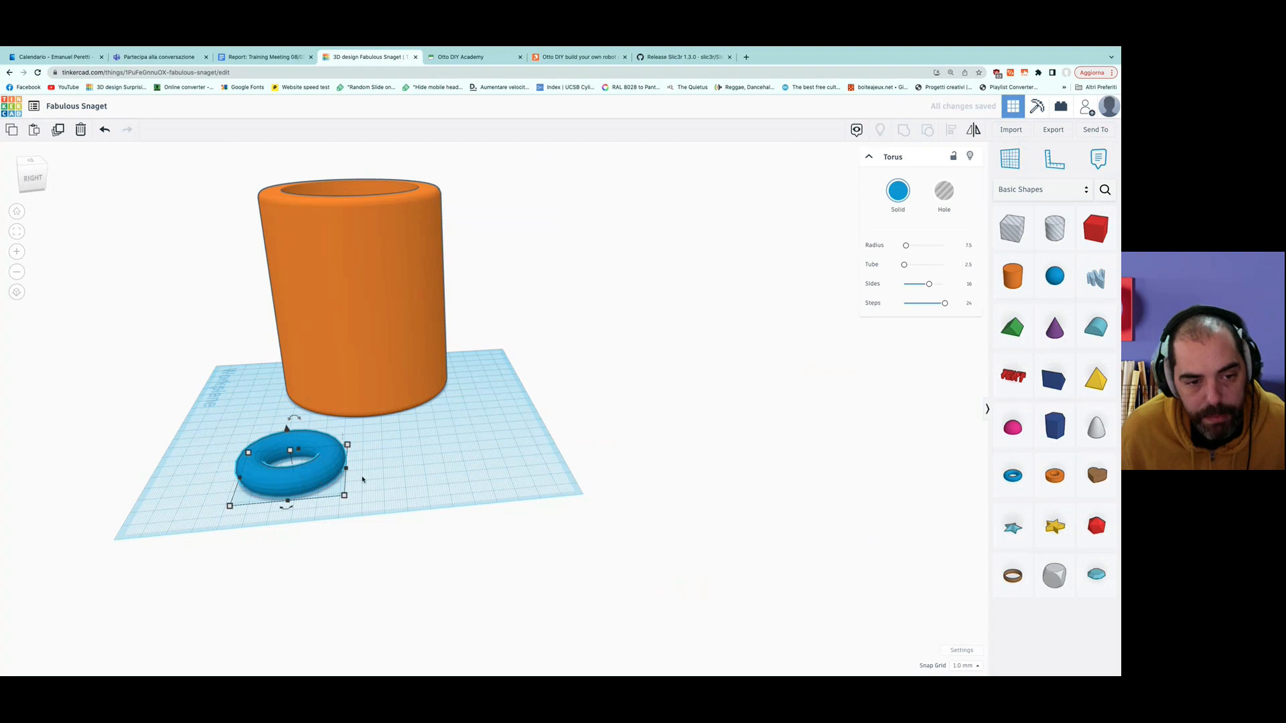
pyautogui.click(416, 460)
pyautogui.click(312, 468)
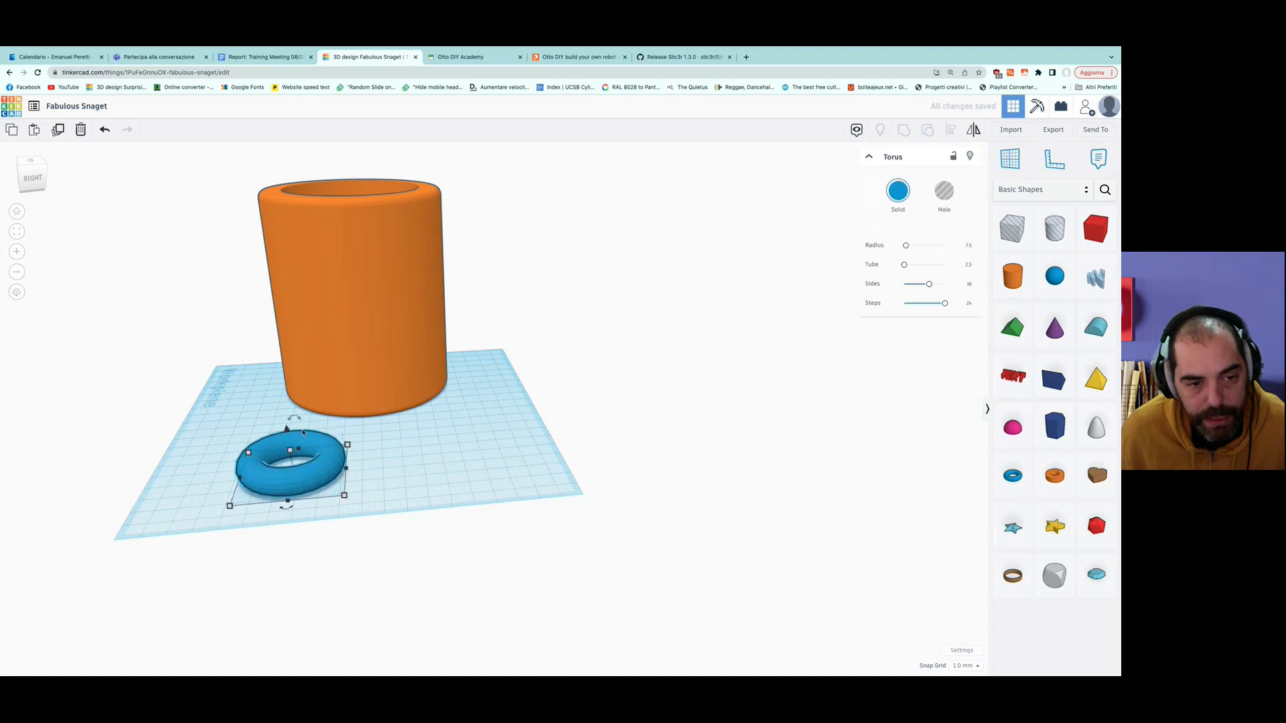
# Rotate the blue torus by -90° so that it stands upright on its edge.
pyautogui.moveTo(299, 420)
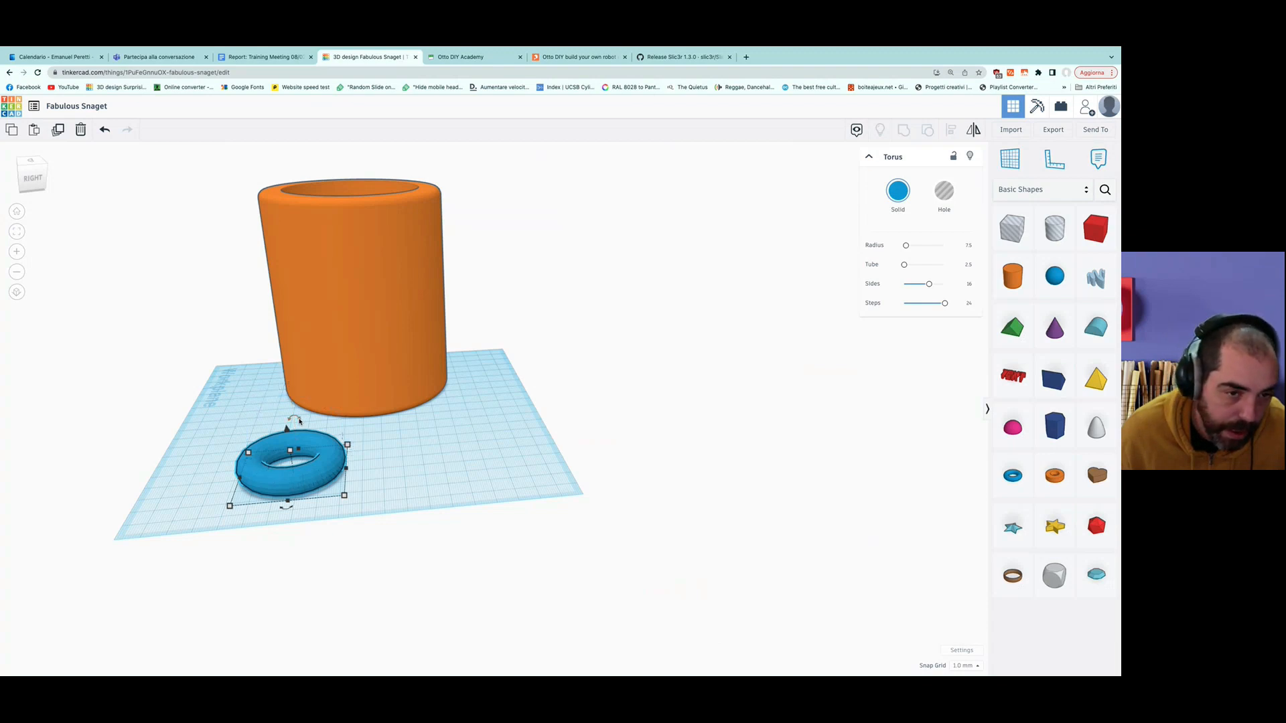
pyautogui.click(299, 419)
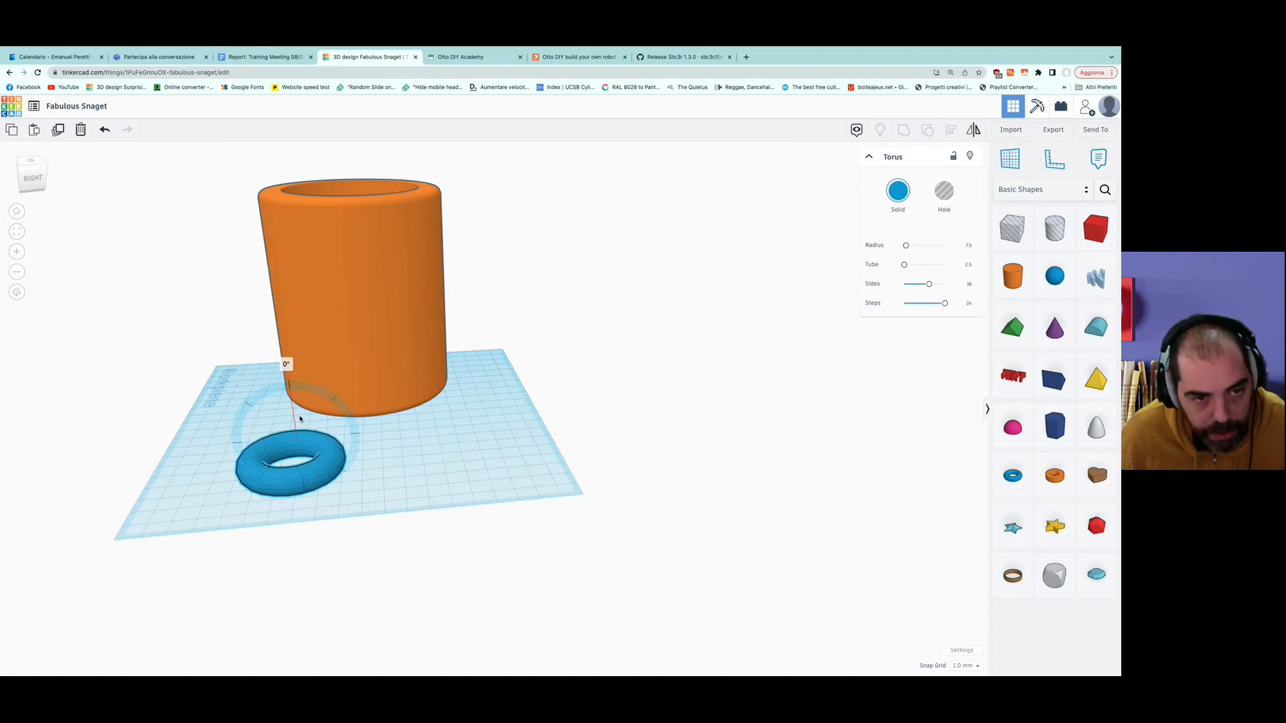
pyautogui.moveTo(302, 418); pyautogui.dragTo(330, 435)
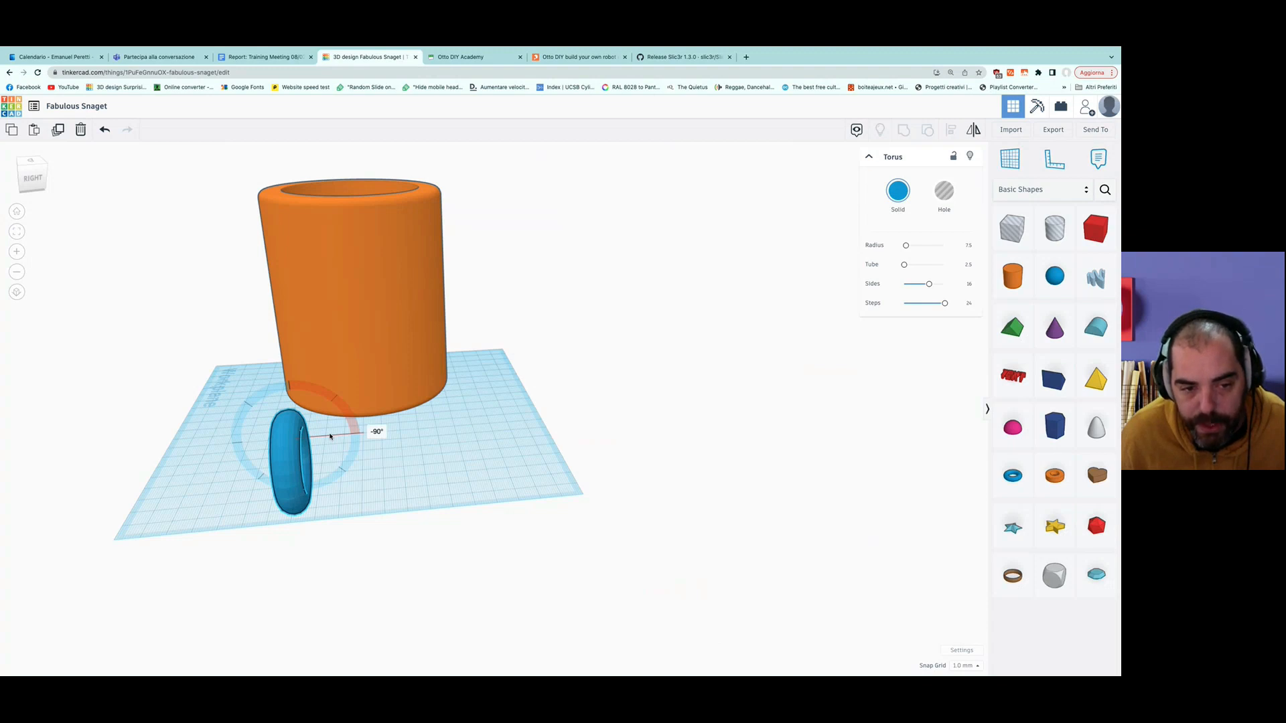
pyautogui.moveTo(331, 436); pyautogui.dragTo(330, 436)
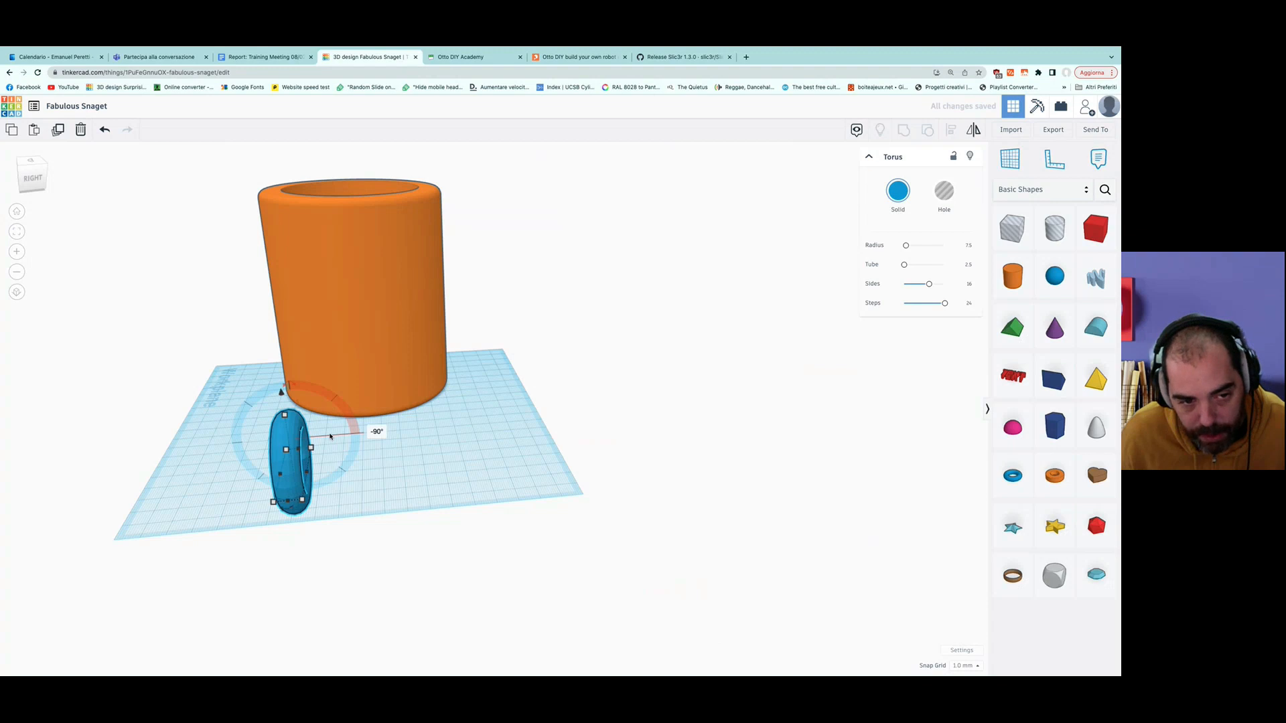
# Raise the upright torus to 46 mm above the workplane, viewed flat from the front.
pyautogui.moveTo(247, 505); pyautogui.dragTo(482, 396, button='right')
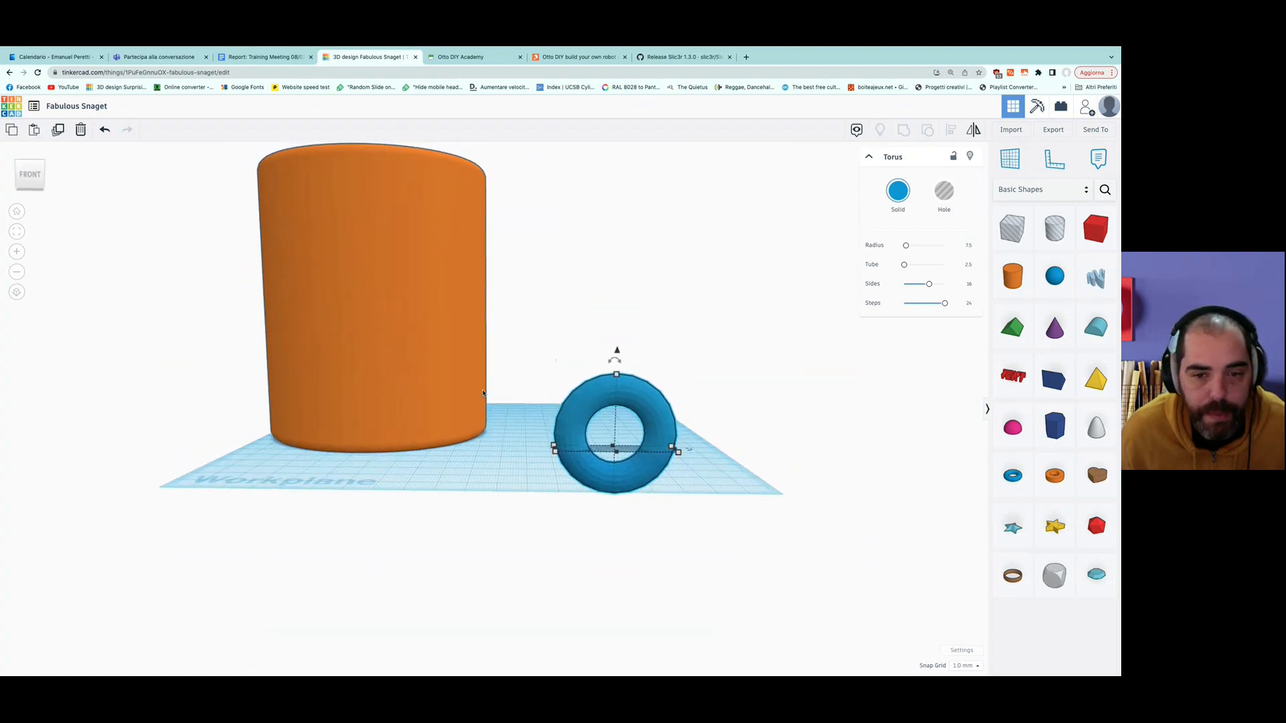
pyautogui.click(17, 292)
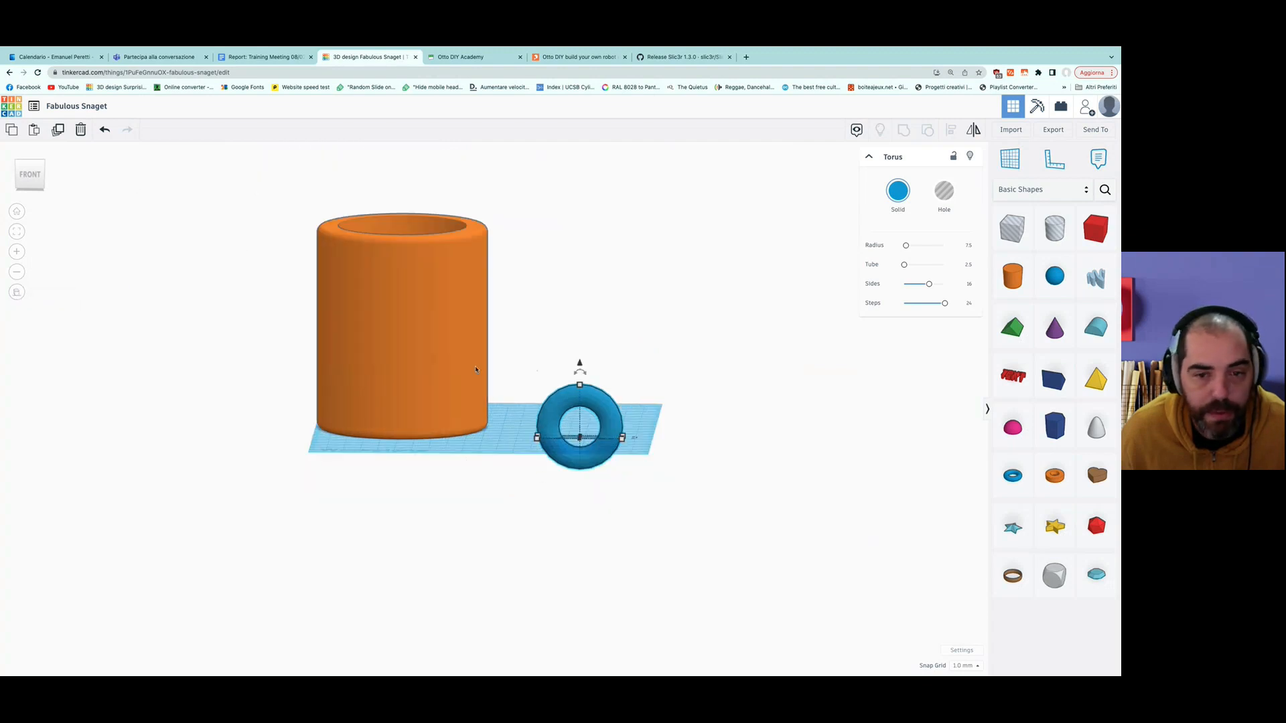
pyautogui.click(29, 174)
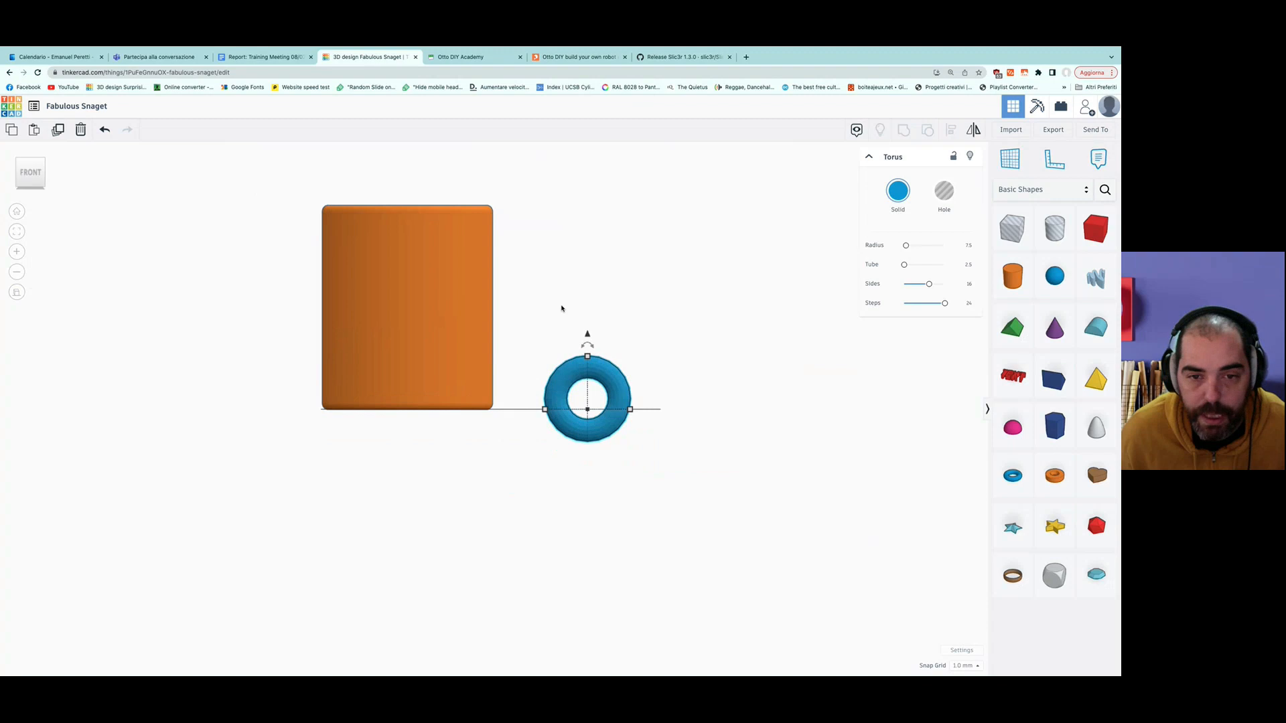
pyautogui.moveTo(588, 340); pyautogui.dragTo(576, 229)
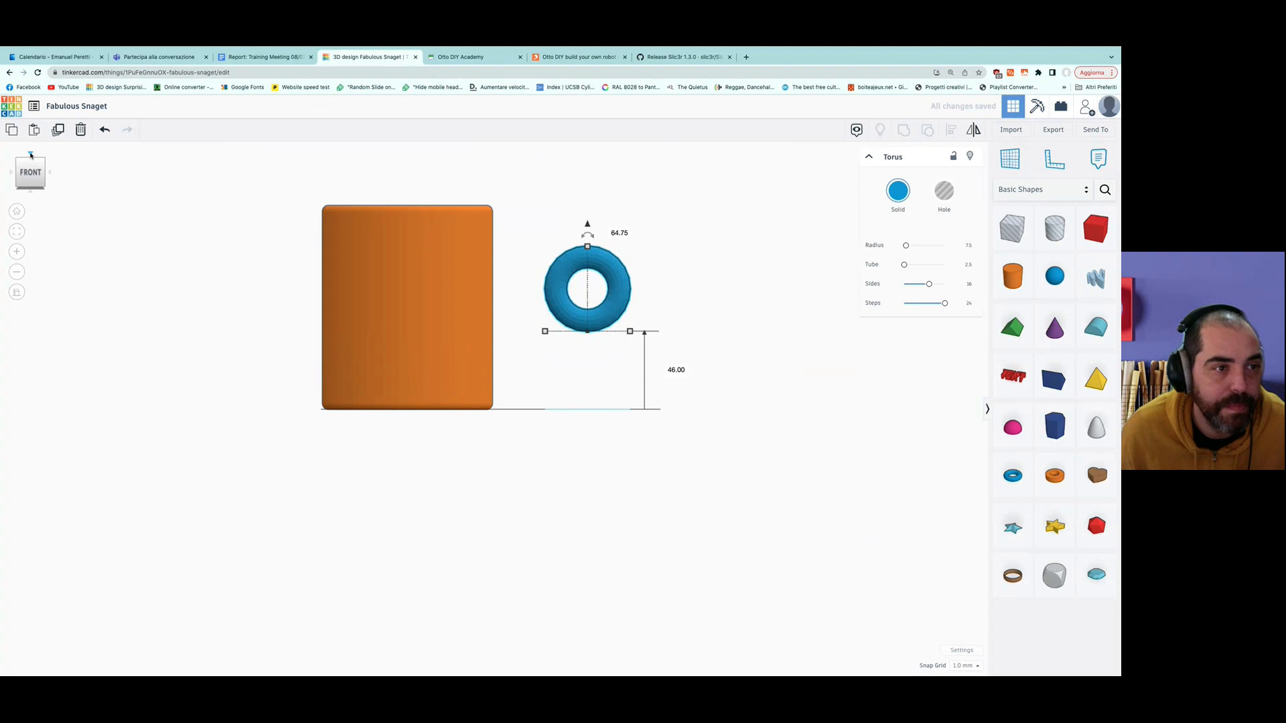
# Move the torus 43 mm and another 4 mm toward the cup, roughly centred, so that it overlaps the wall as a handle.
pyautogui.click(30, 154)
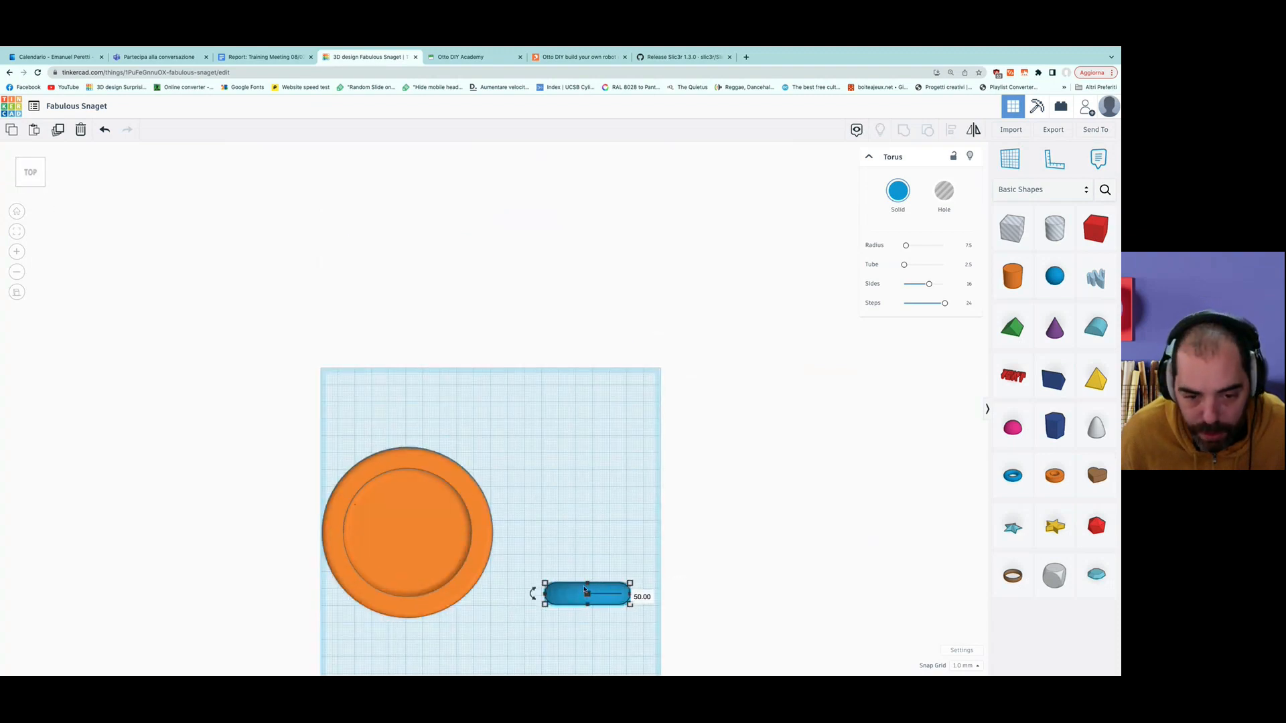
pyautogui.moveTo(568, 595); pyautogui.dragTo(494, 536)
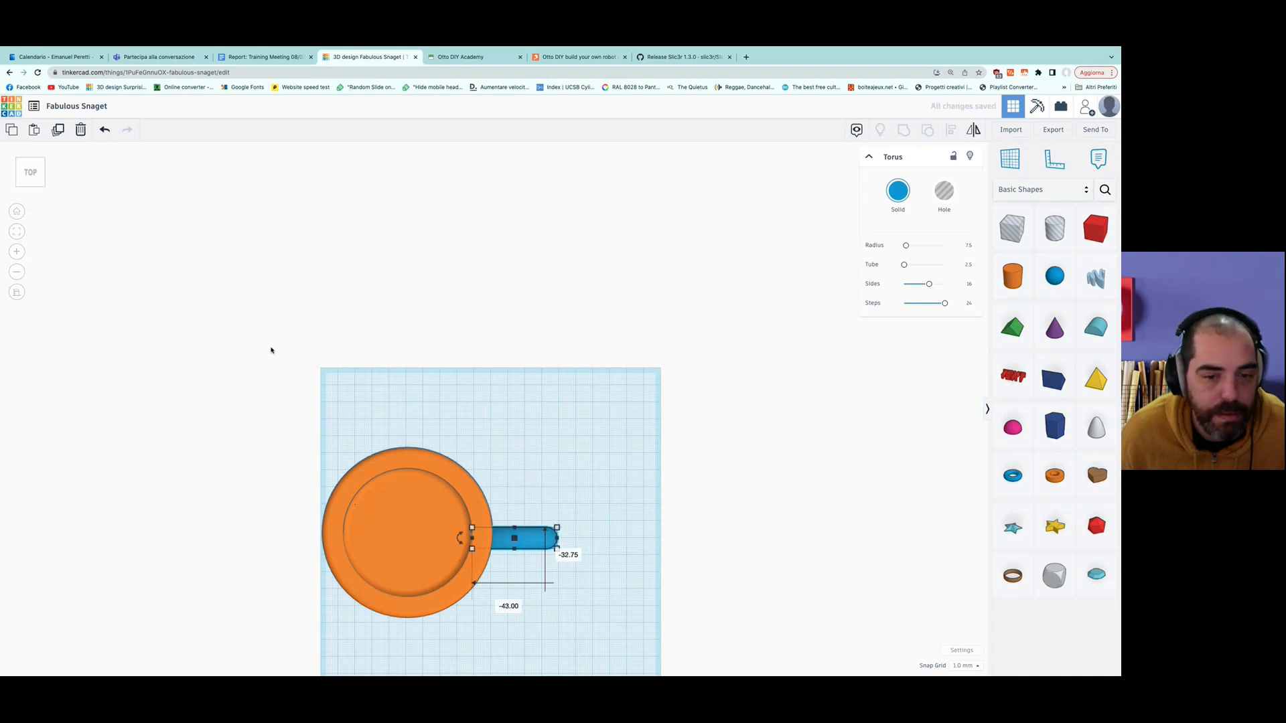
pyautogui.click(30, 194)
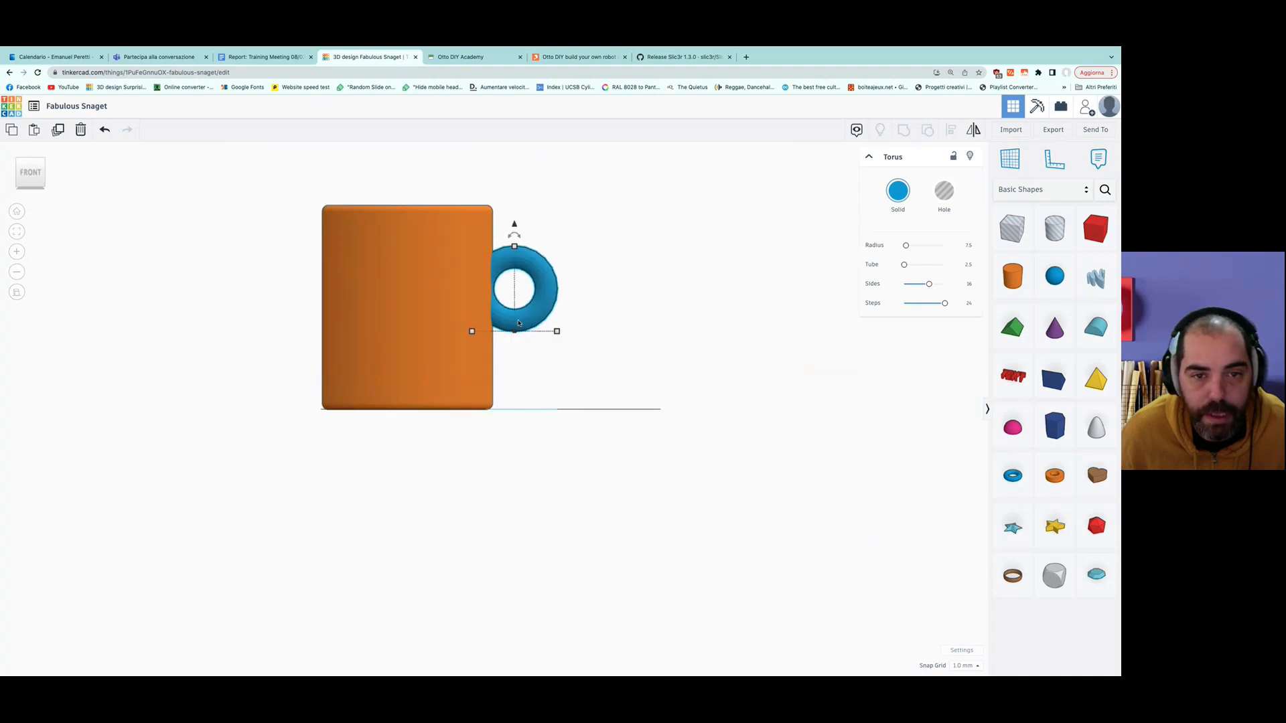
pyautogui.moveTo(518, 323); pyautogui.dragTo(512, 322)
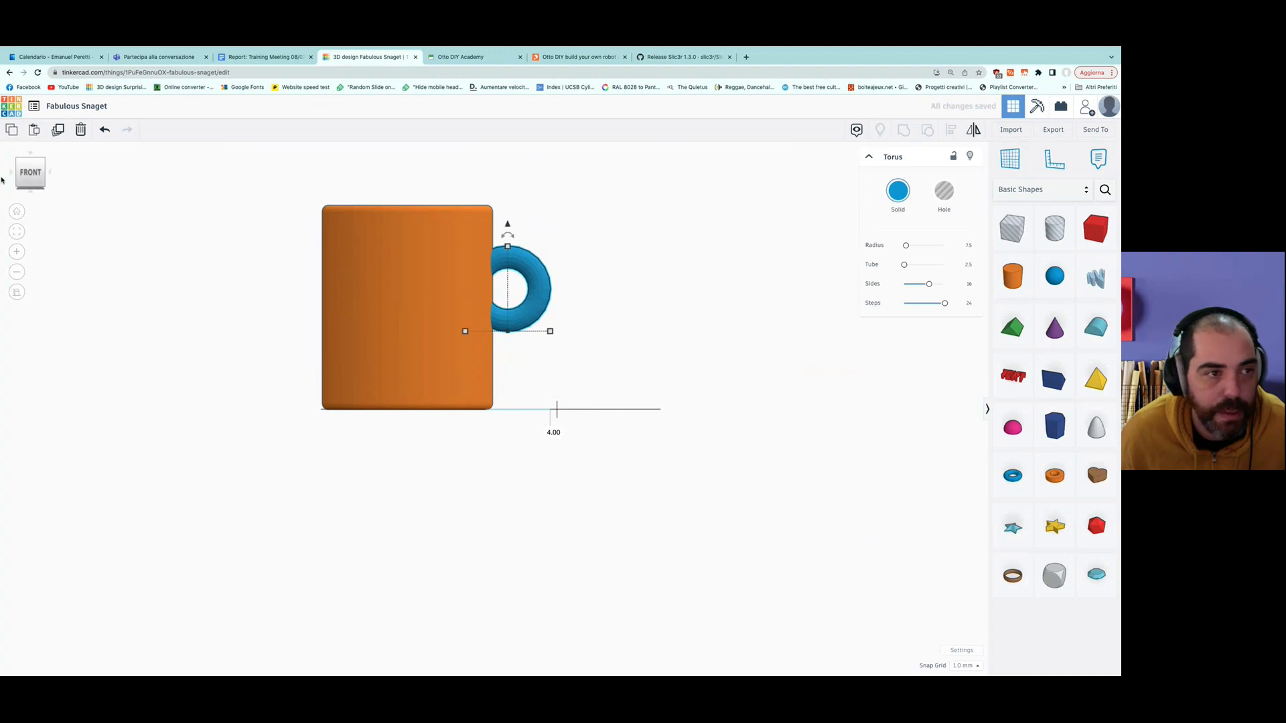
pyautogui.click(30, 154)
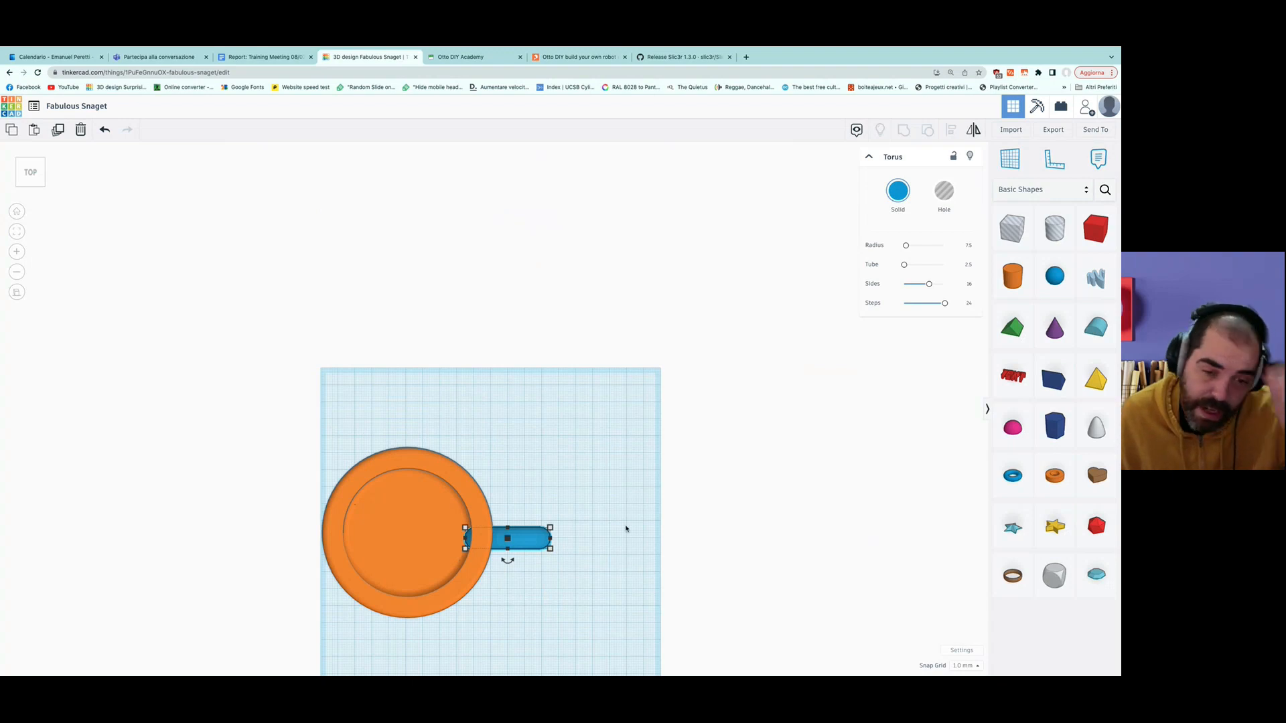
pyautogui.moveTo(534, 540)
pyautogui.mouseDown()
pyautogui.moveTo(531, 522)
pyautogui.moveTo(534, 534)
pyautogui.mouseUp()
# Align the cup and the torus on their common centre line in the front-to-back direction.
pyautogui.moveTo(373, 410); pyautogui.dragTo(557, 596)
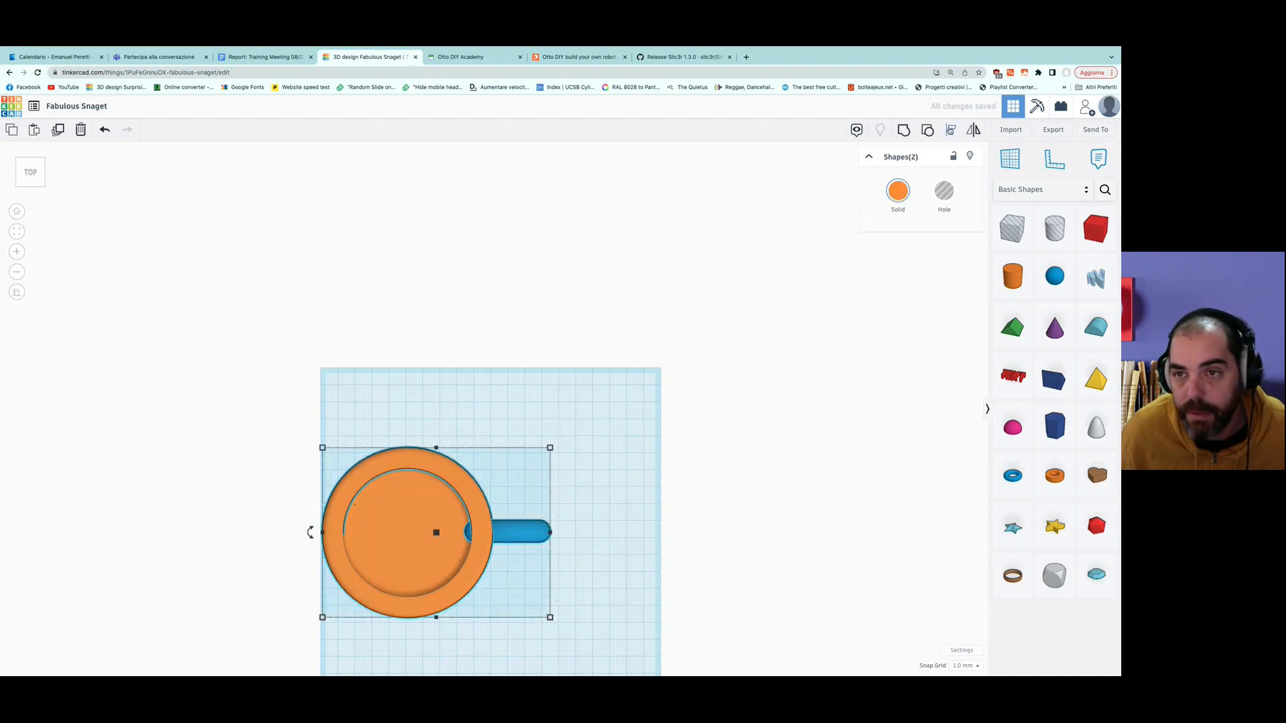
pyautogui.click(951, 129)
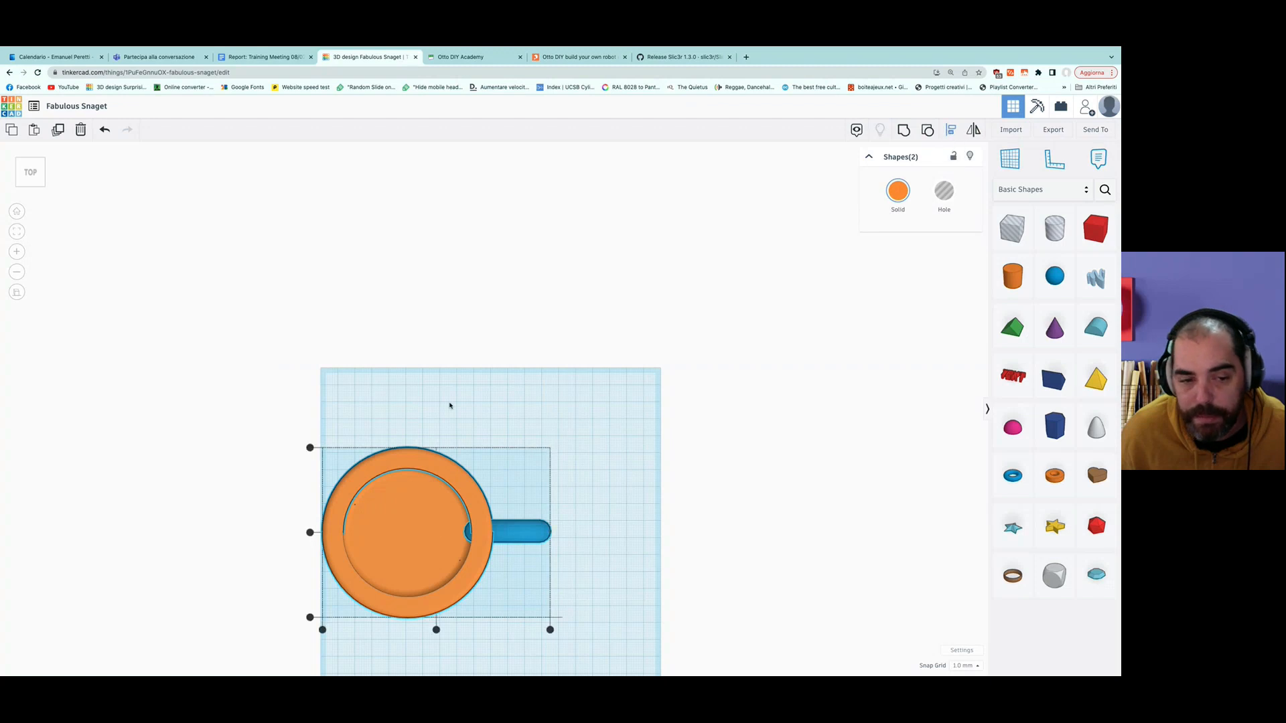
pyautogui.click(310, 533)
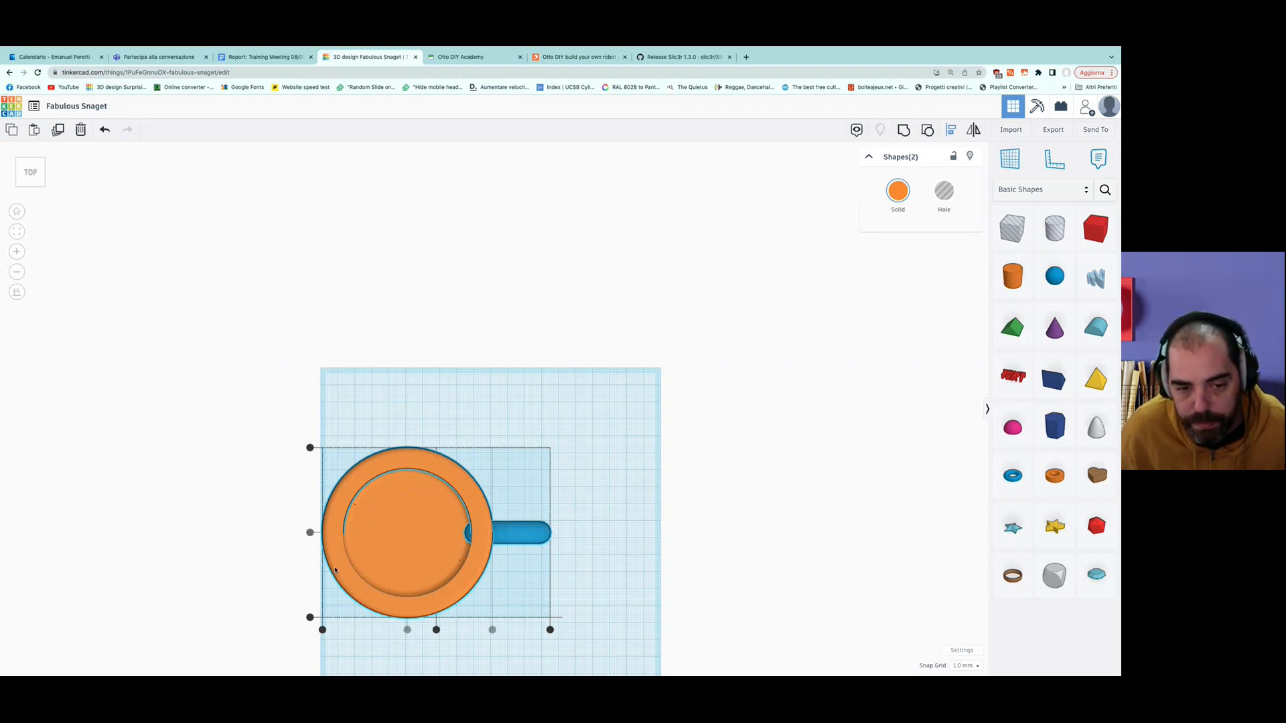
pyautogui.click(630, 441)
# Group the hollow cup and the torus handle into one shape and inspect the cup's interior.
pyautogui.moveTo(633, 483); pyautogui.dragTo(649, 508, button='right')
pyautogui.moveTo(275, 385); pyautogui.dragTo(599, 585)
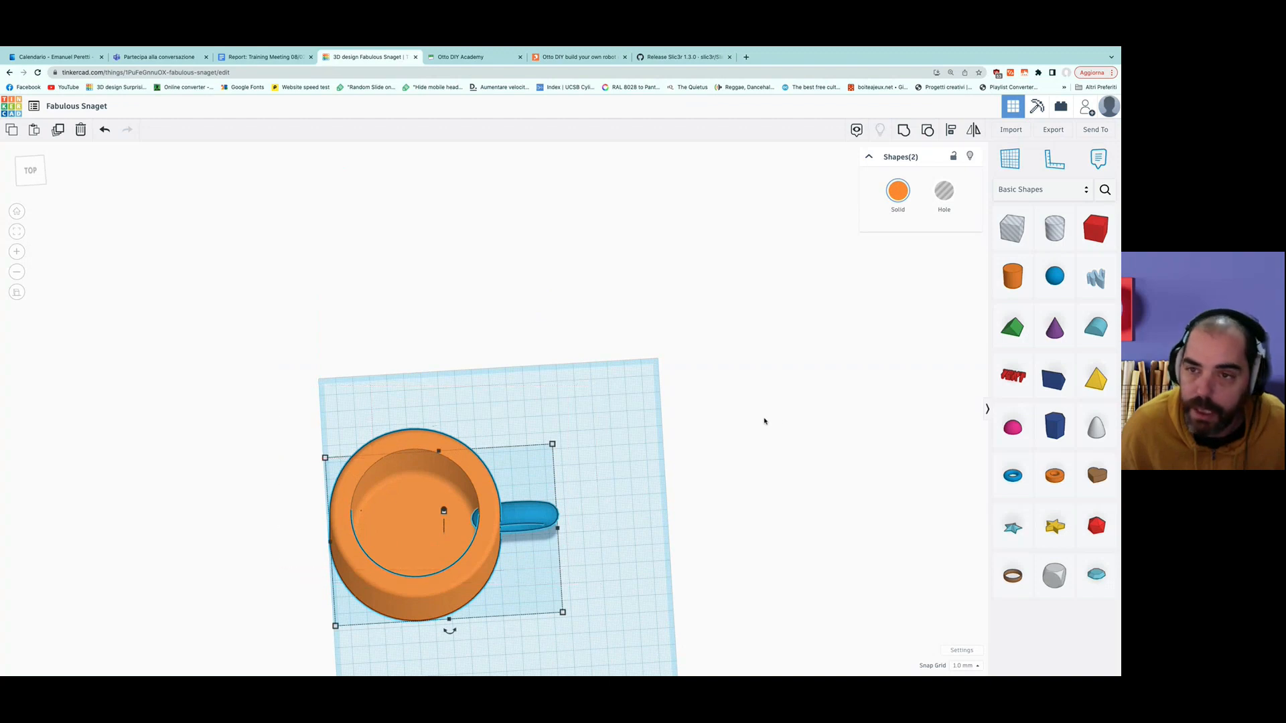
pyautogui.moveTo(255, 383); pyautogui.dragTo(759, 567)
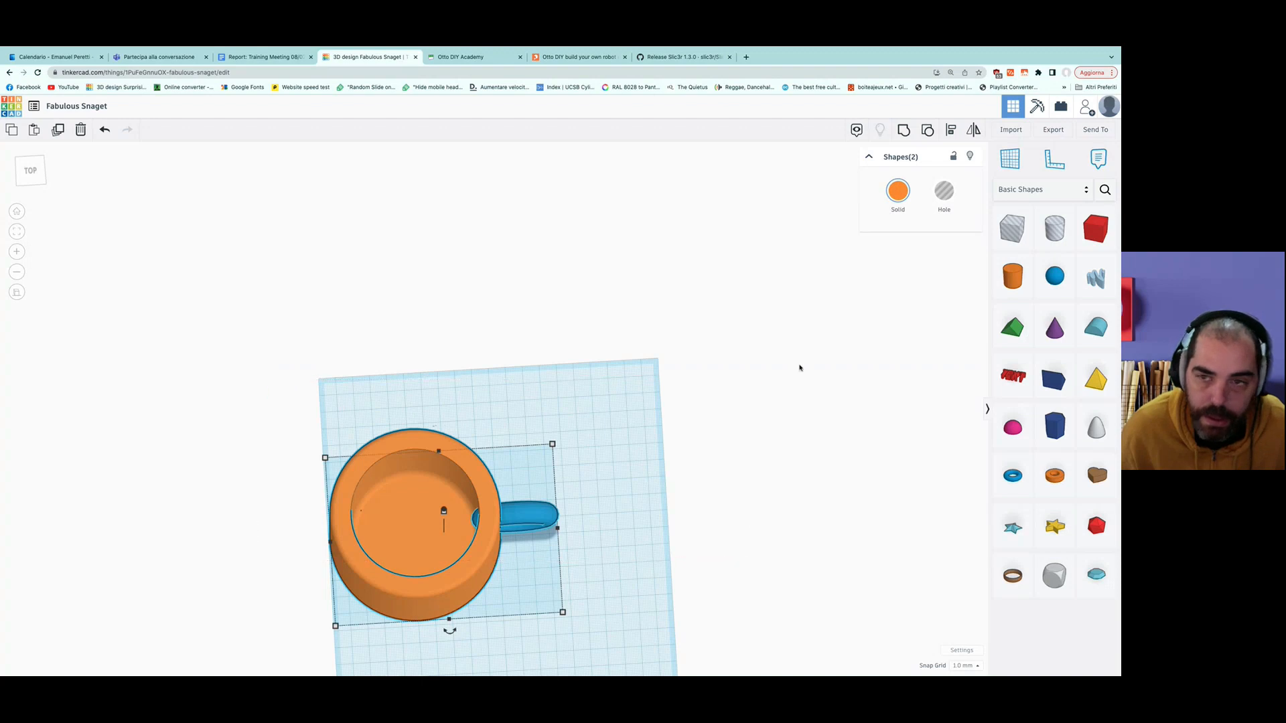
pyautogui.click(903, 131)
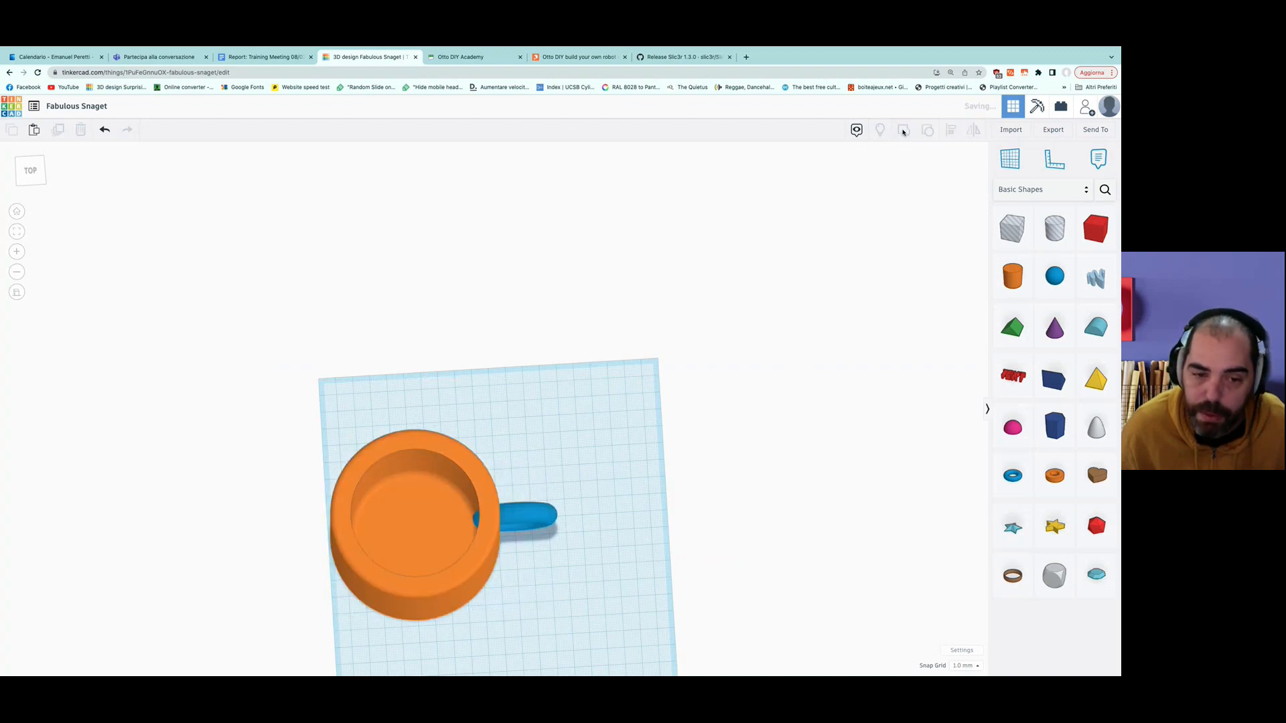
pyautogui.moveTo(610, 562); pyautogui.dragTo(689, 534, button='right')
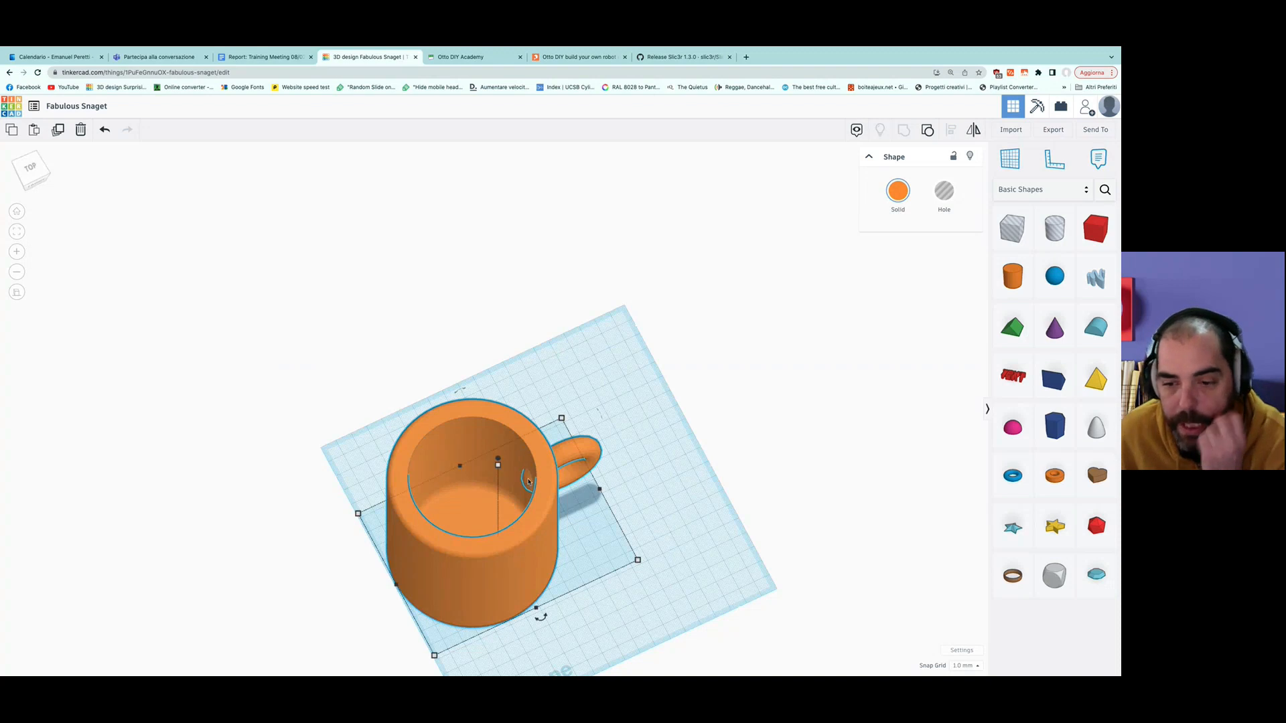
pyautogui.moveTo(701, 583); pyautogui.dragTo(589, 536, button='right')
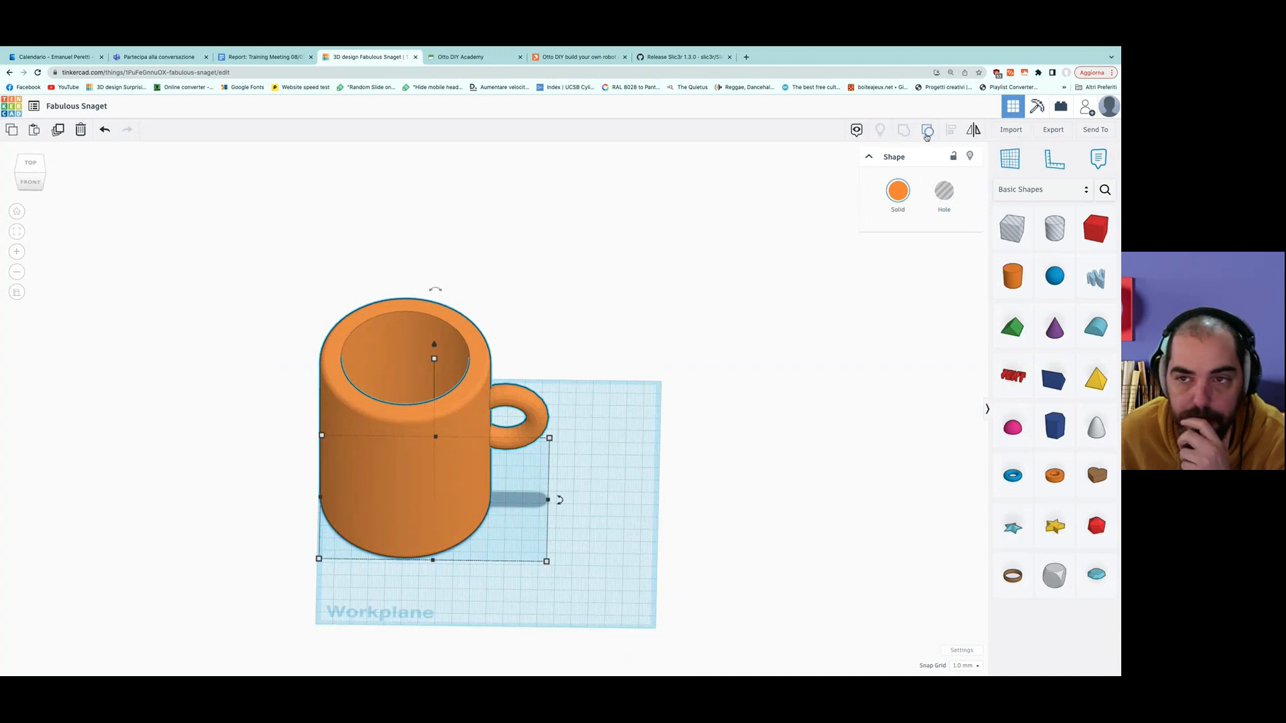
# Ungroup the mug down to its body, hole cylinder and torus, and regroup all three into a single shape.
pyautogui.click(927, 131)
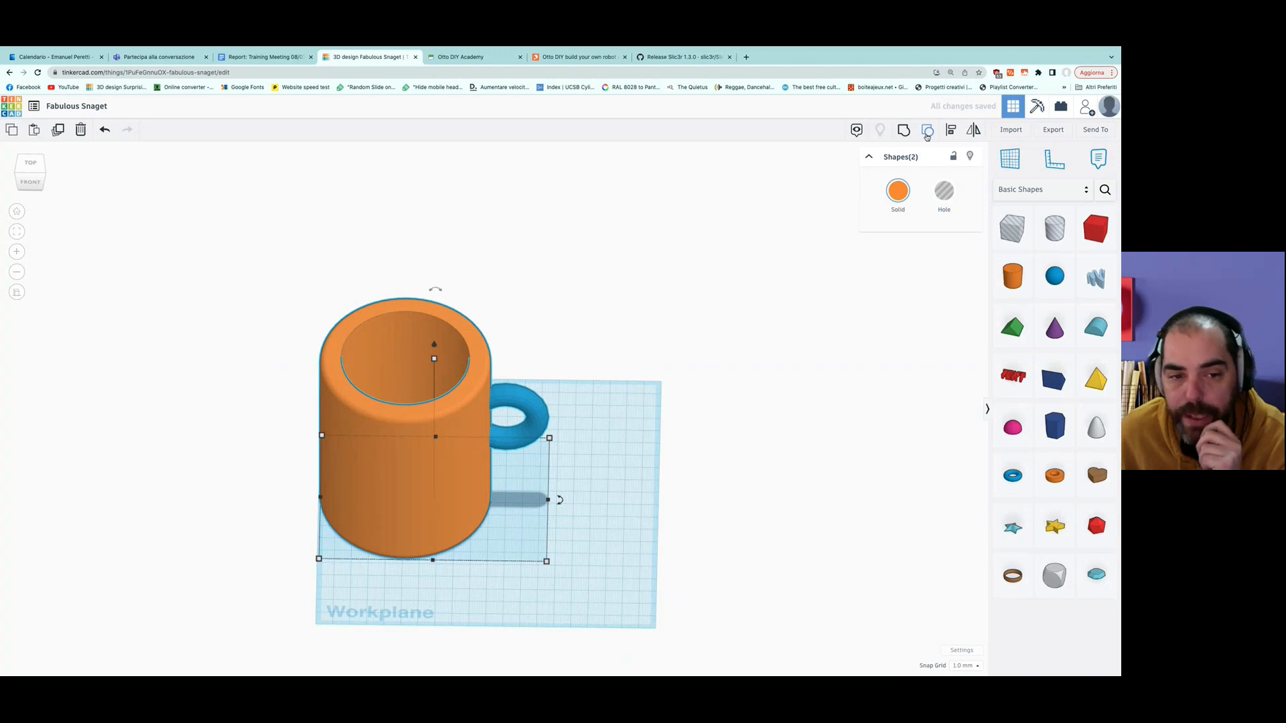
pyautogui.click(927, 132)
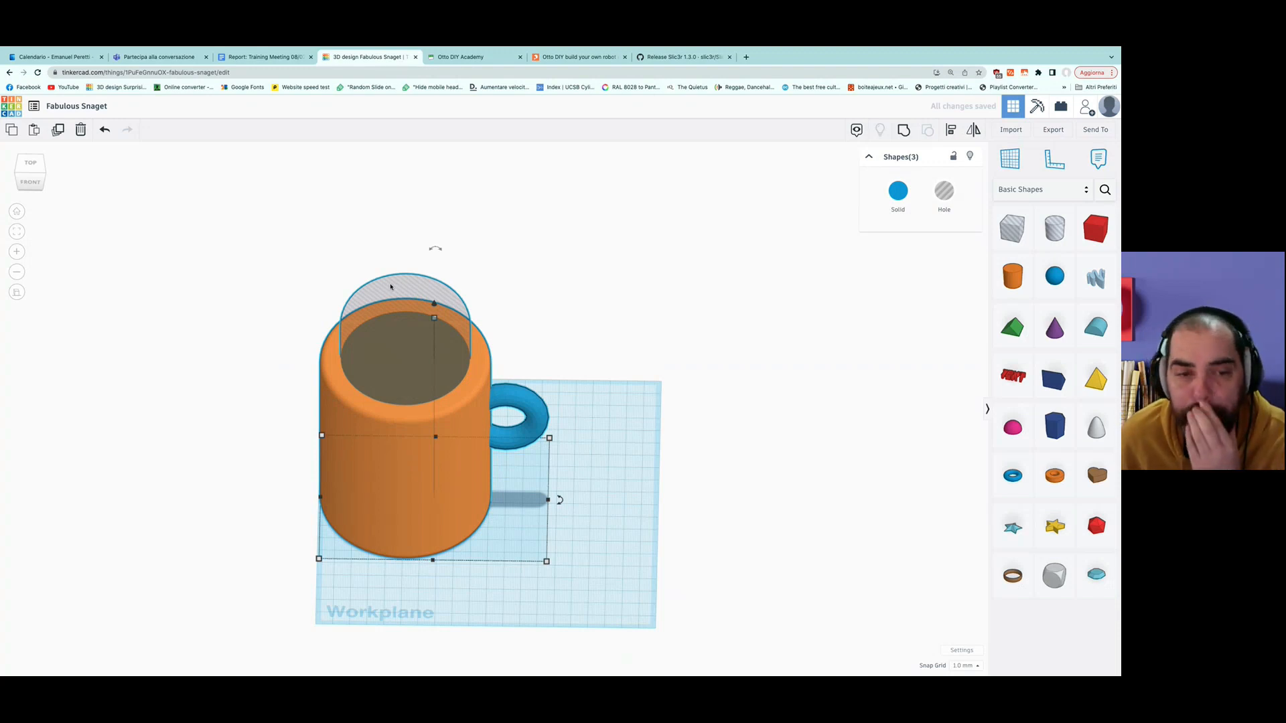
pyautogui.moveTo(269, 272); pyautogui.dragTo(651, 538)
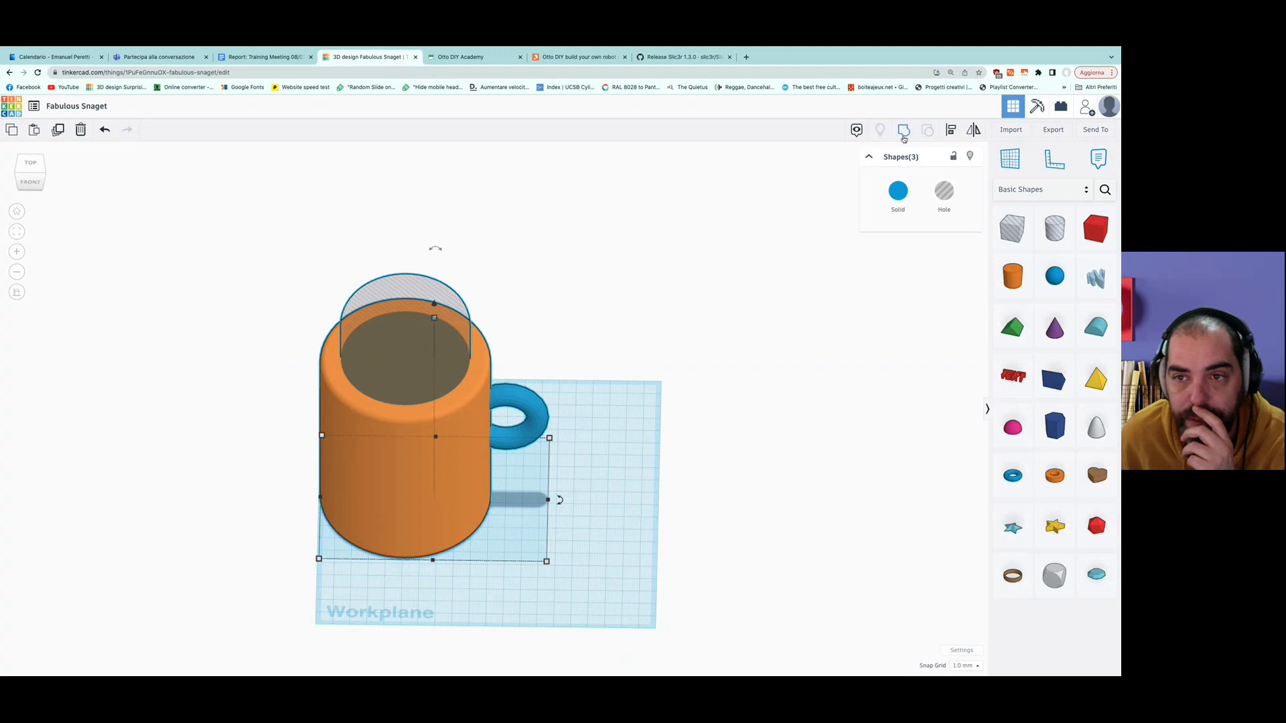
pyautogui.click(903, 131)
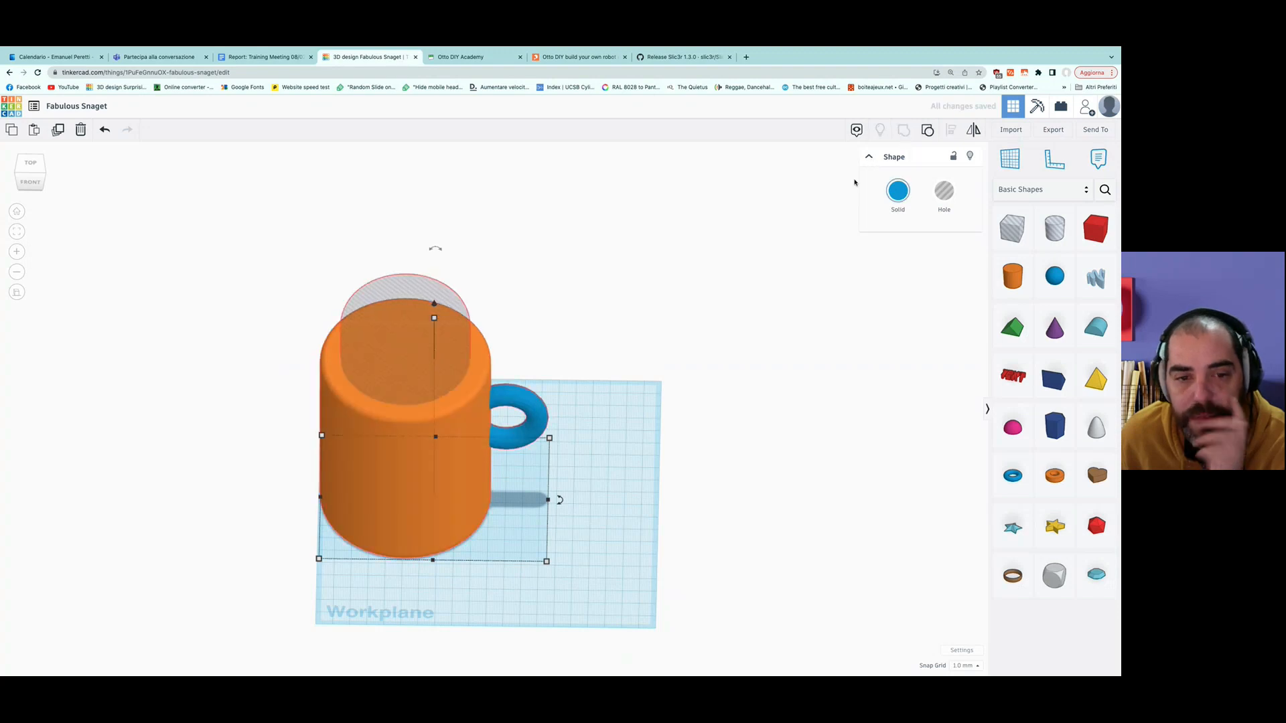
pyautogui.moveTo(606, 554)
pyautogui.mouseDown(button='right')
pyautogui.moveTo(646, 583)
pyautogui.moveTo(773, 583)
pyautogui.moveTo(790, 560)
pyautogui.moveTo(750, 478)
pyautogui.moveTo(528, 460)
pyautogui.moveTo(454, 393)
pyautogui.moveTo(520, 543)
pyautogui.moveTo(630, 528)
pyautogui.moveTo(572, 529)
pyautogui.moveTo(599, 540)
pyautogui.mouseUp(button='right')
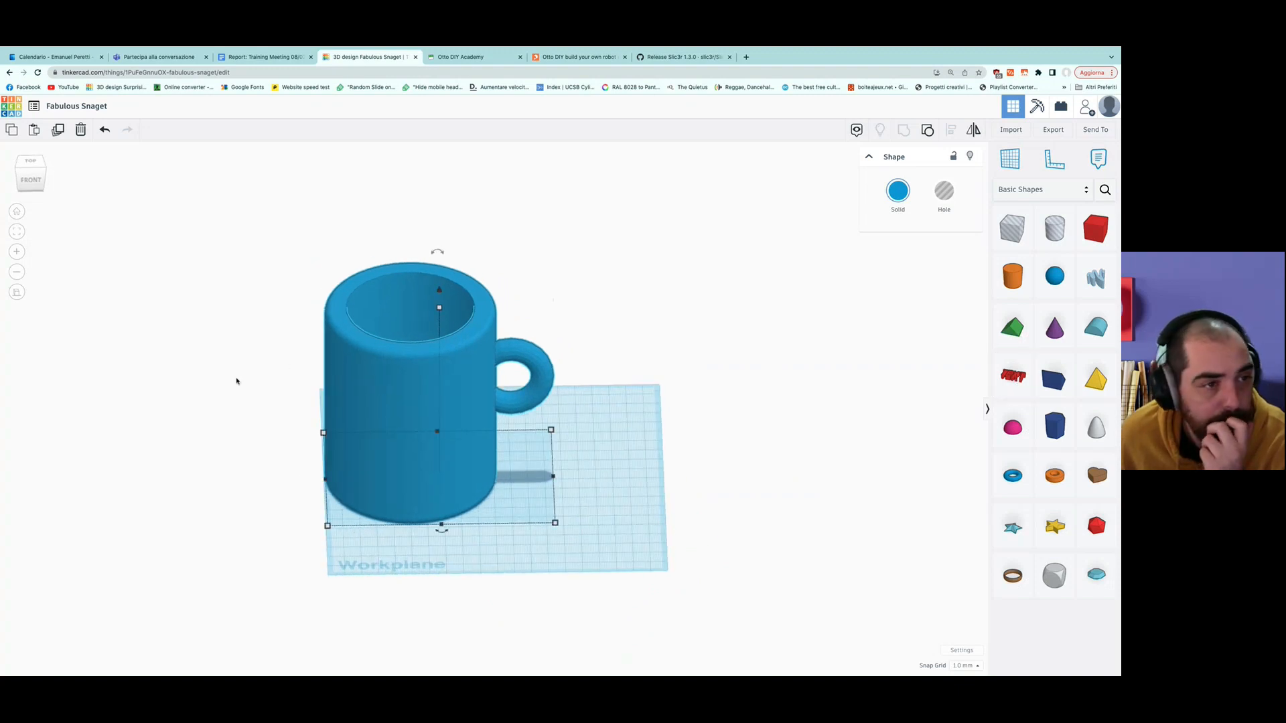
# Restore the perspective view and rename the design as First Cup.
pyautogui.click(18, 292)
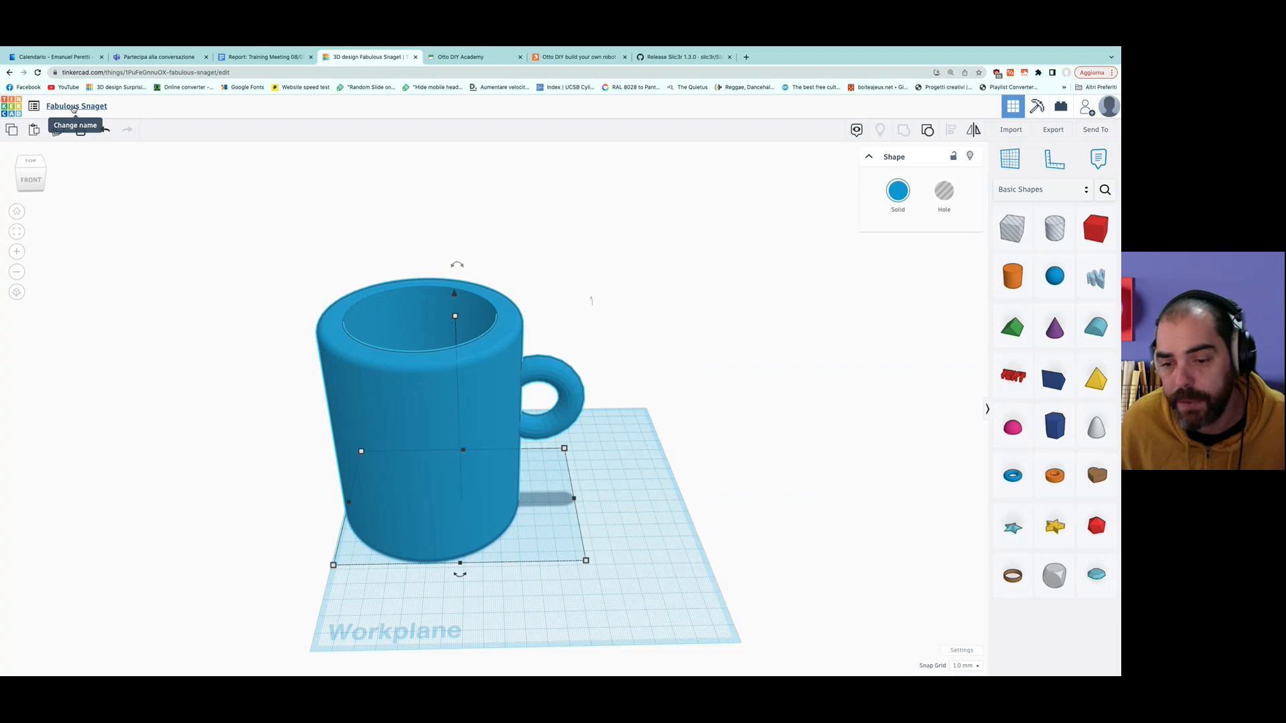
pyautogui.click(74, 108)
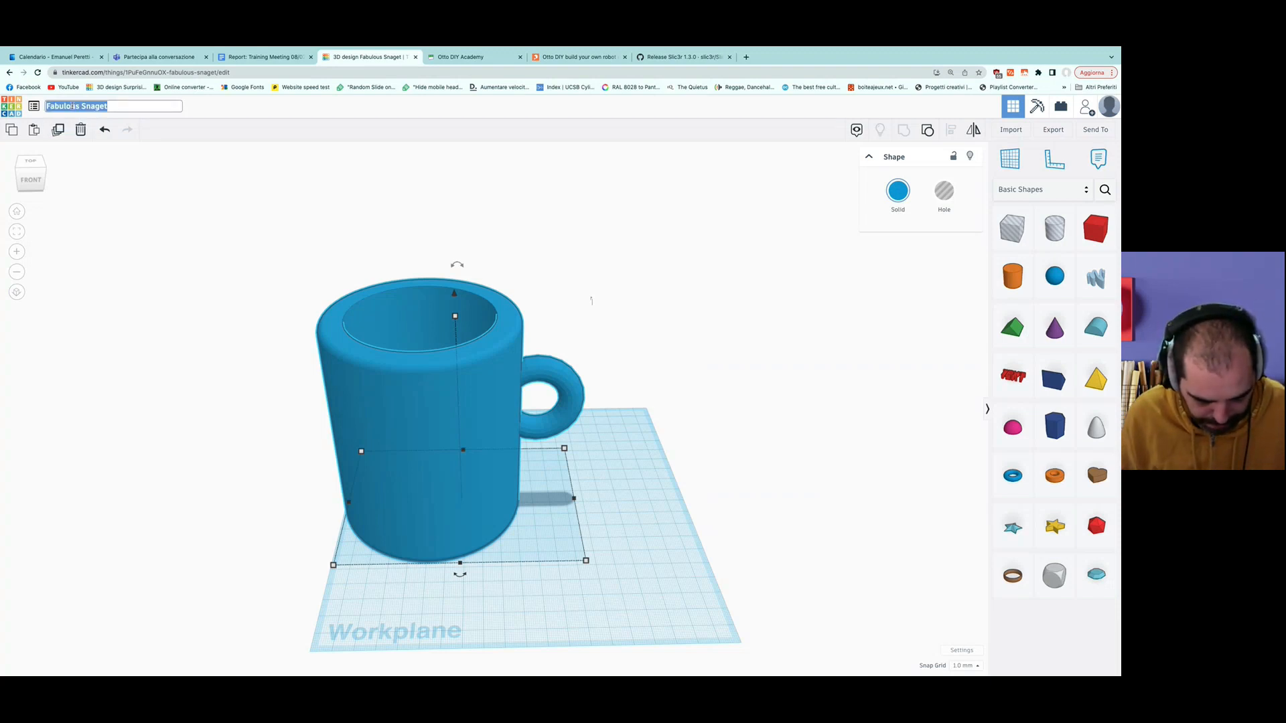
pyautogui.write('Fir')
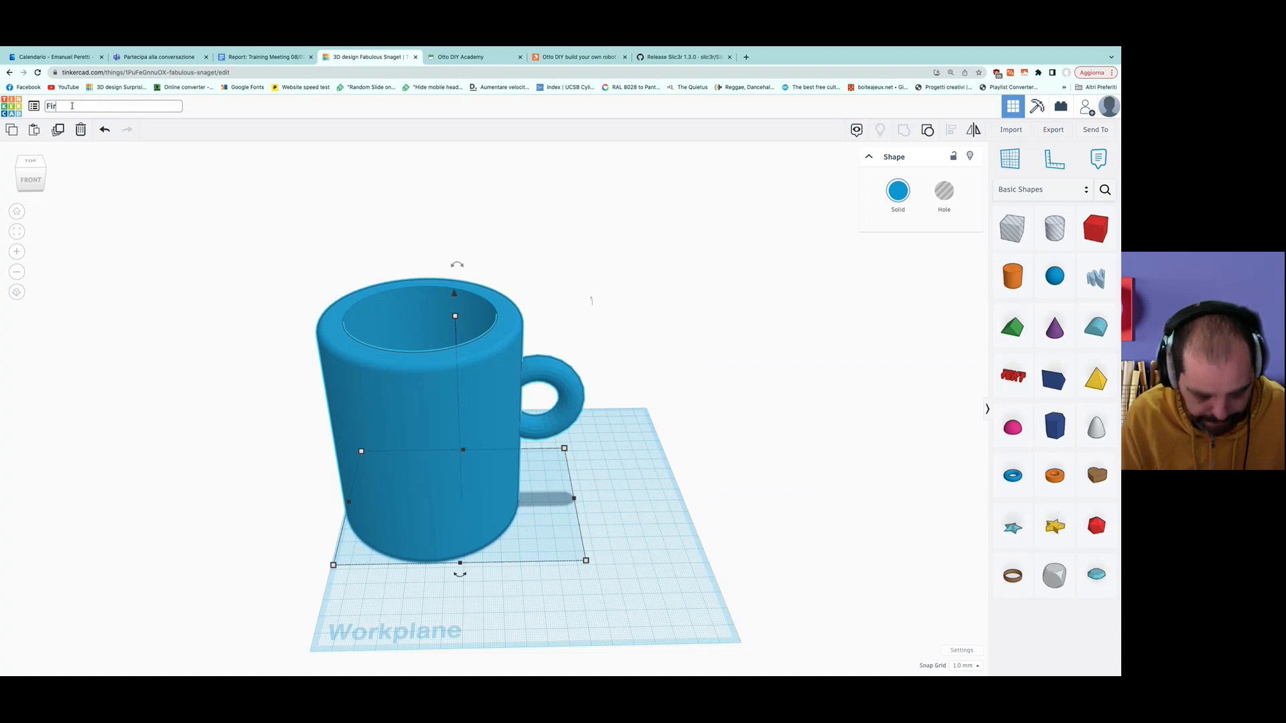
pyautogui.write('st Cup')
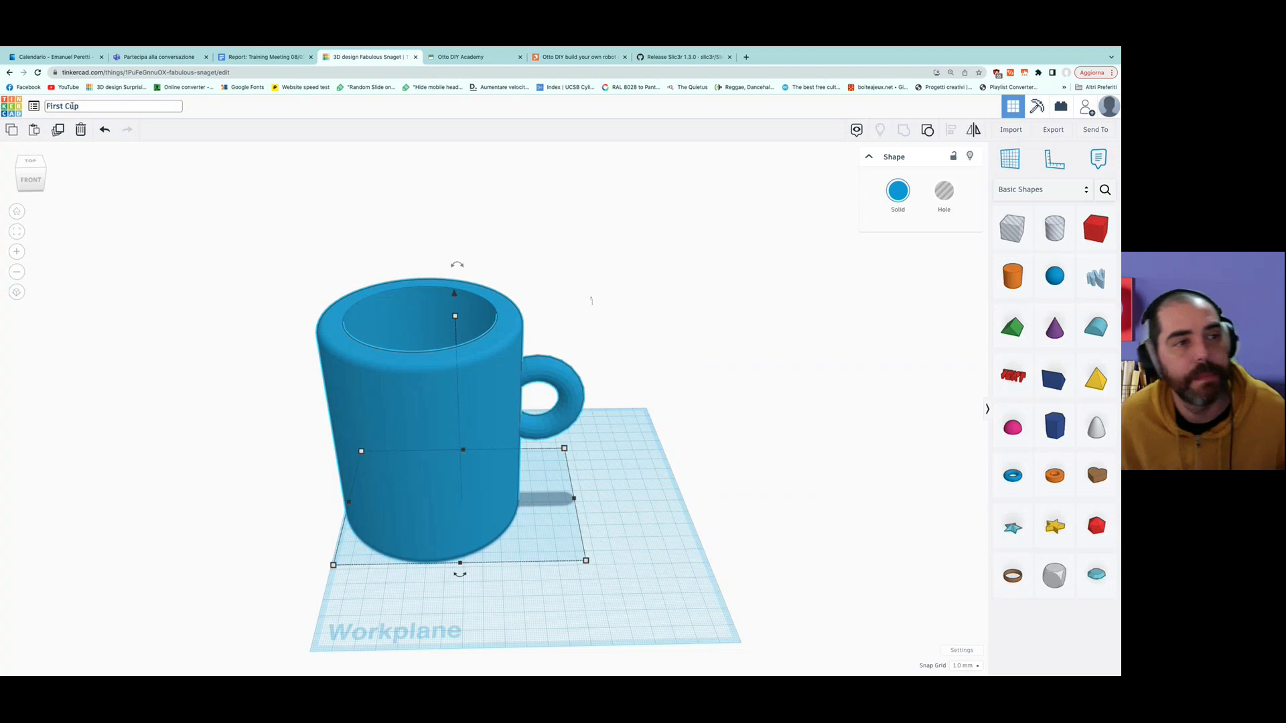
pyautogui.press('Return')
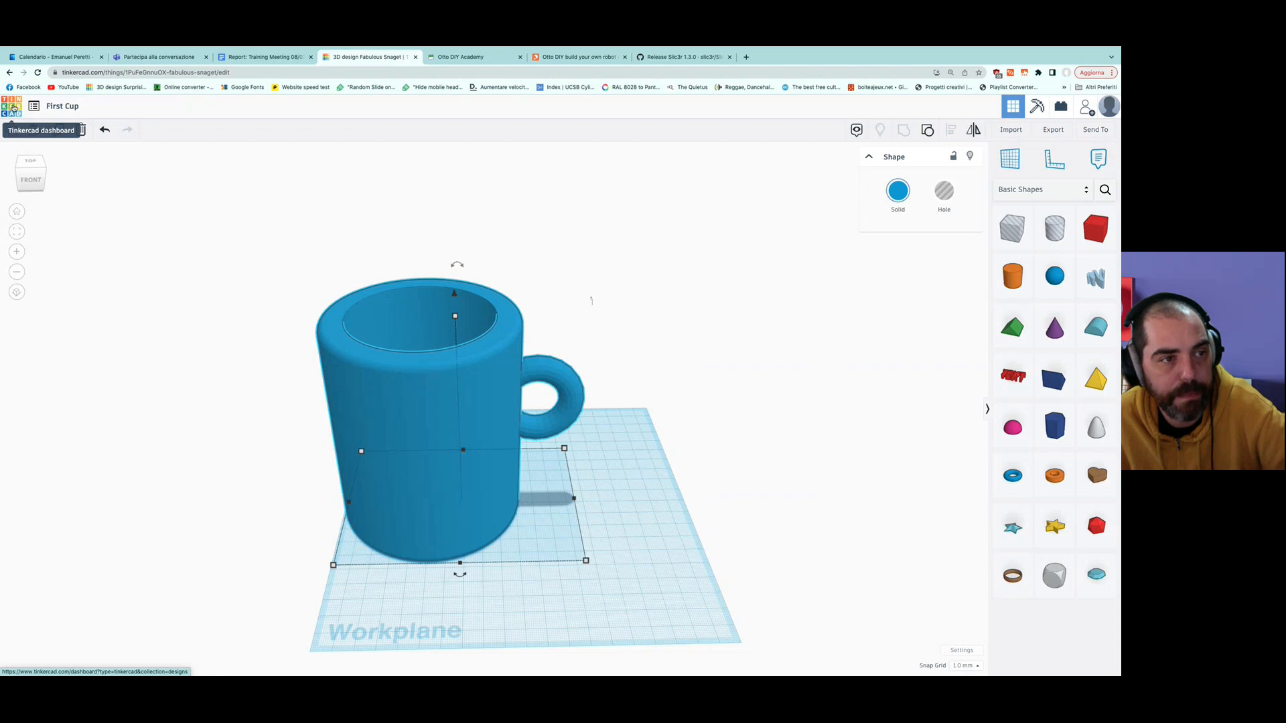
# Return to the dashboard and browse the saved 3D designs through to the second page.
pyautogui.click(13, 108)
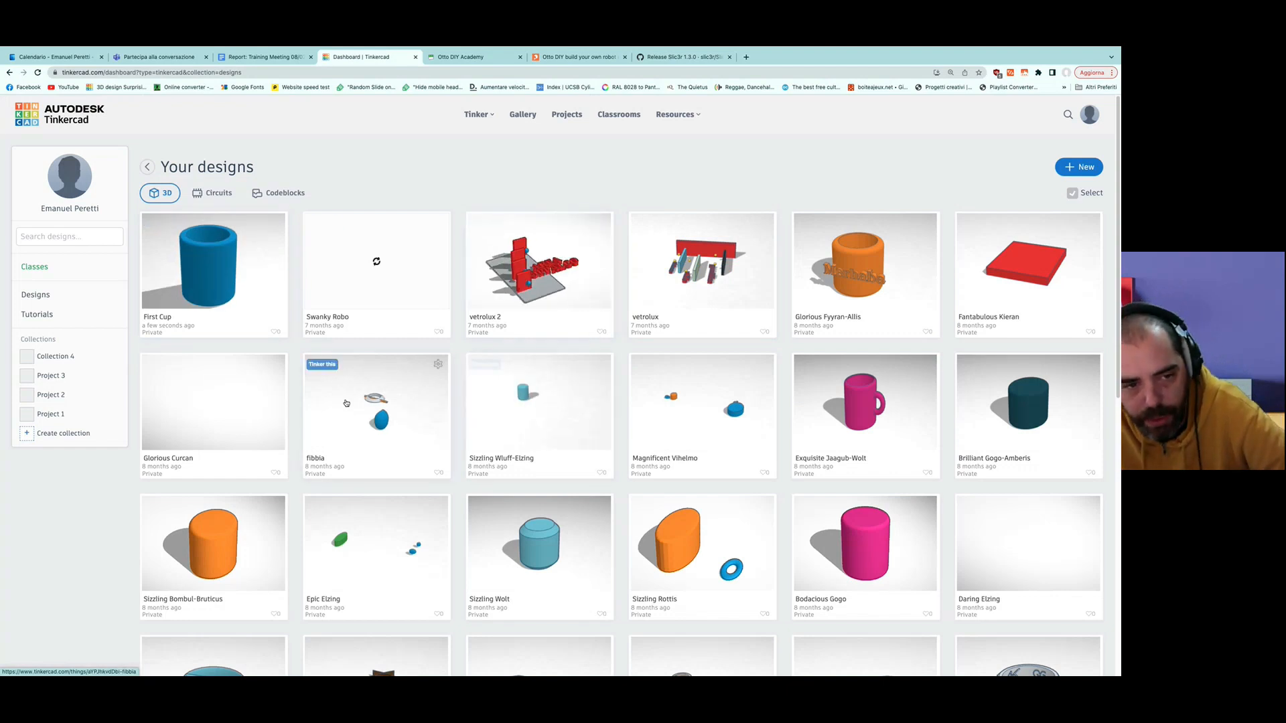
pyautogui.scroll(-3, 677, 416)
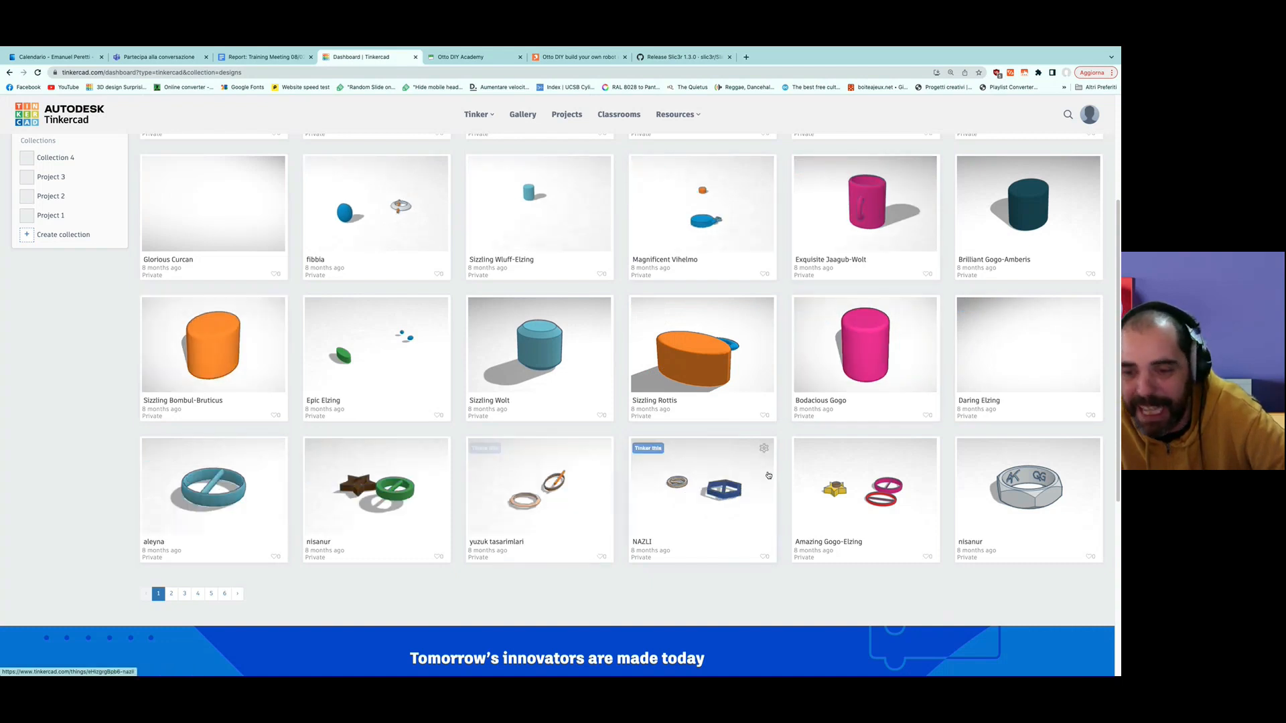
pyautogui.click(173, 594)
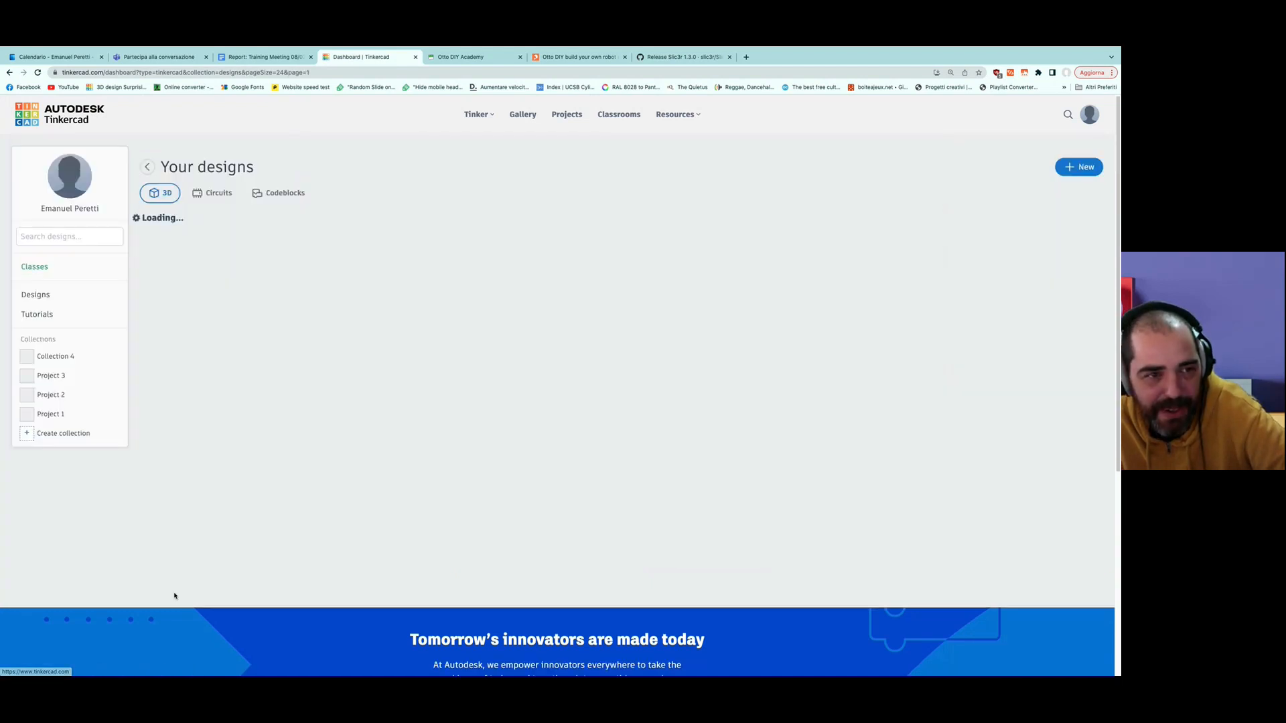
pyautogui.scroll(-5, 354, 450)
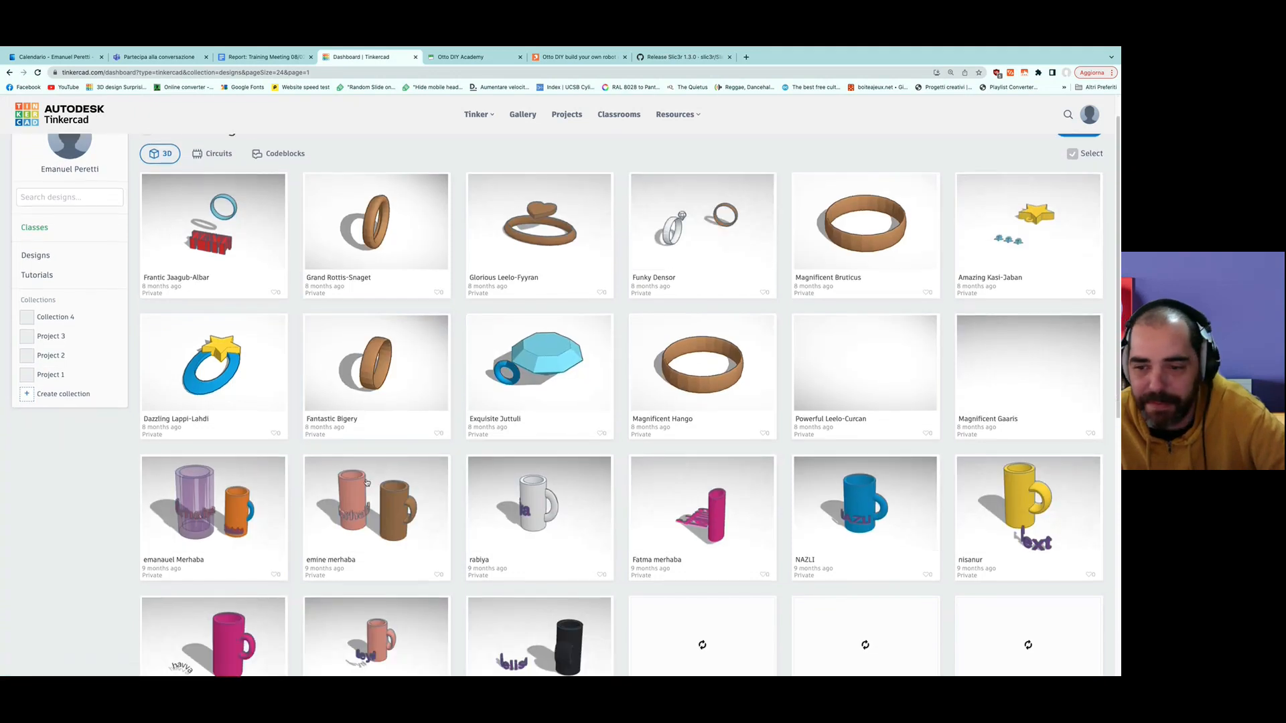
# Browse the third and fourth pages of the saved 3D designs and return to the first page.
pyautogui.scroll(-2, 366, 483)
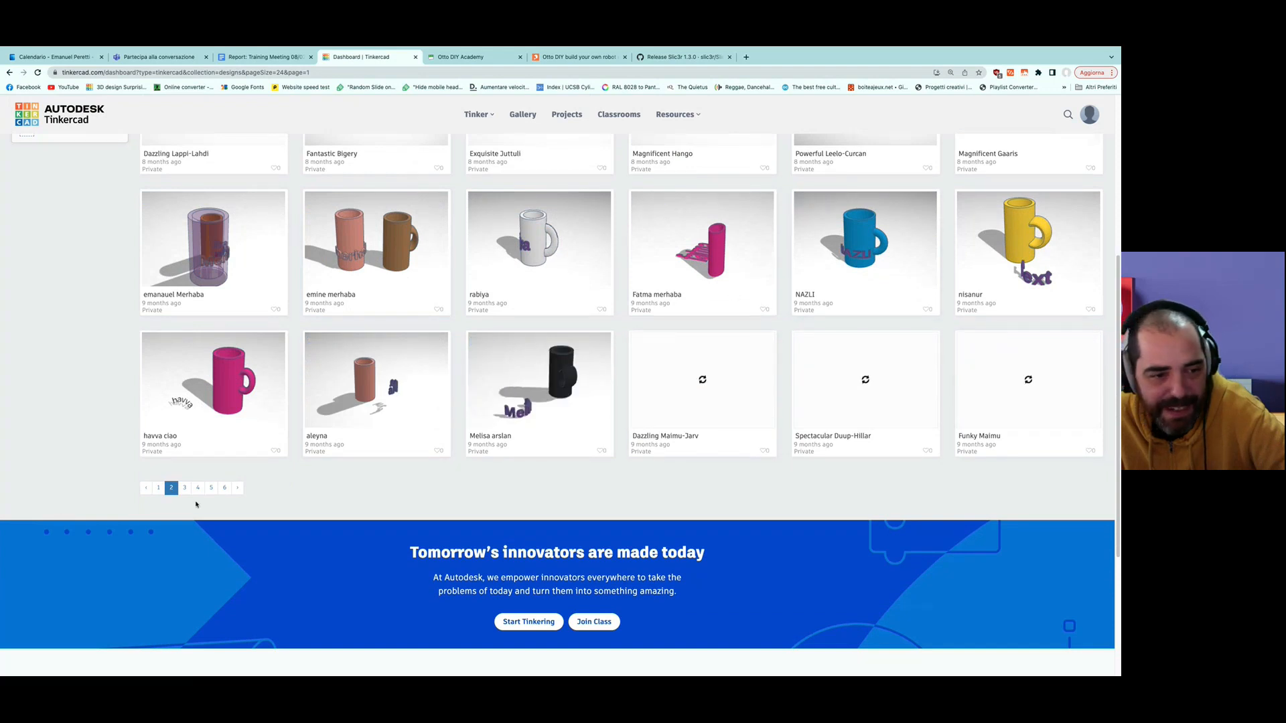
pyautogui.click(184, 489)
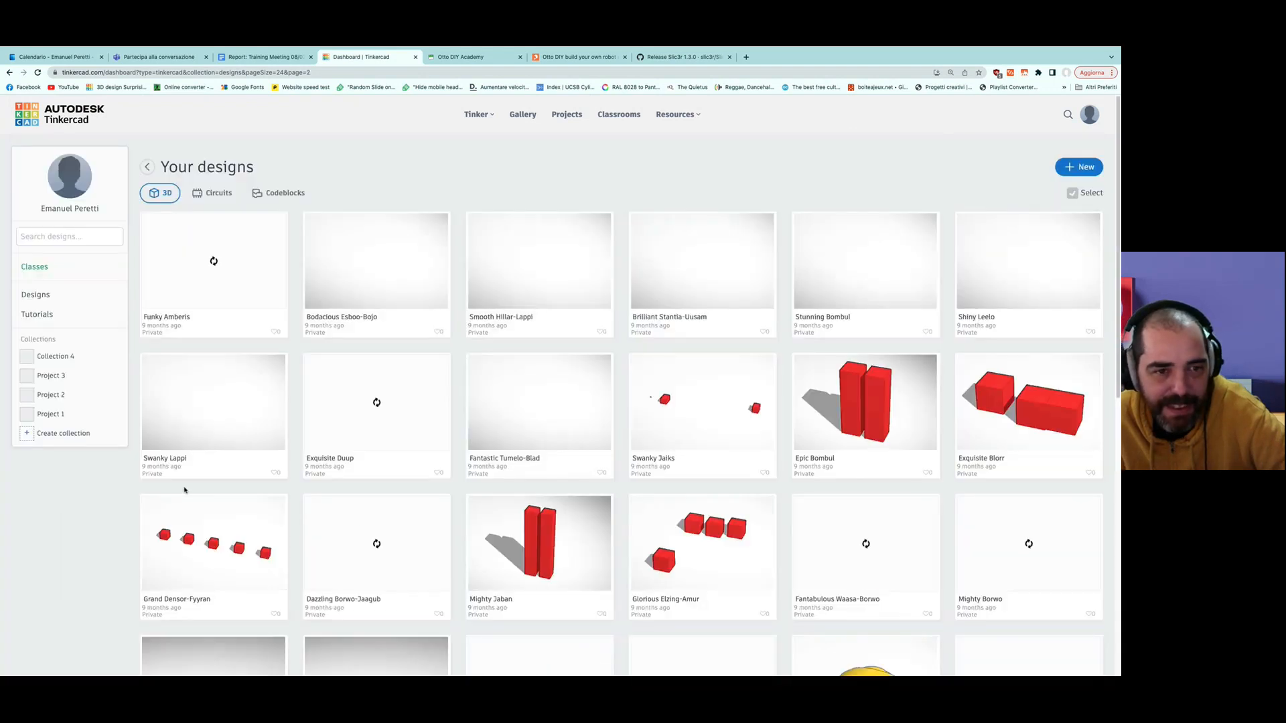
pyautogui.scroll(-3, 737, 415)
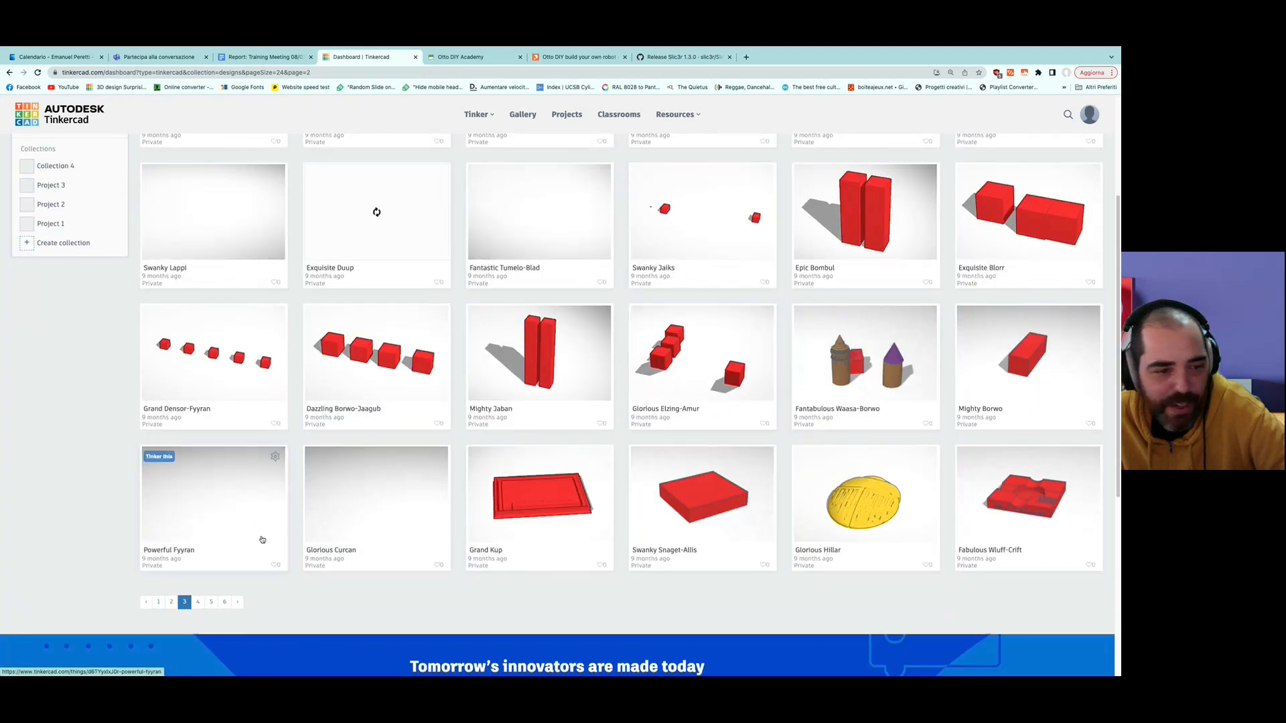
pyautogui.click(198, 603)
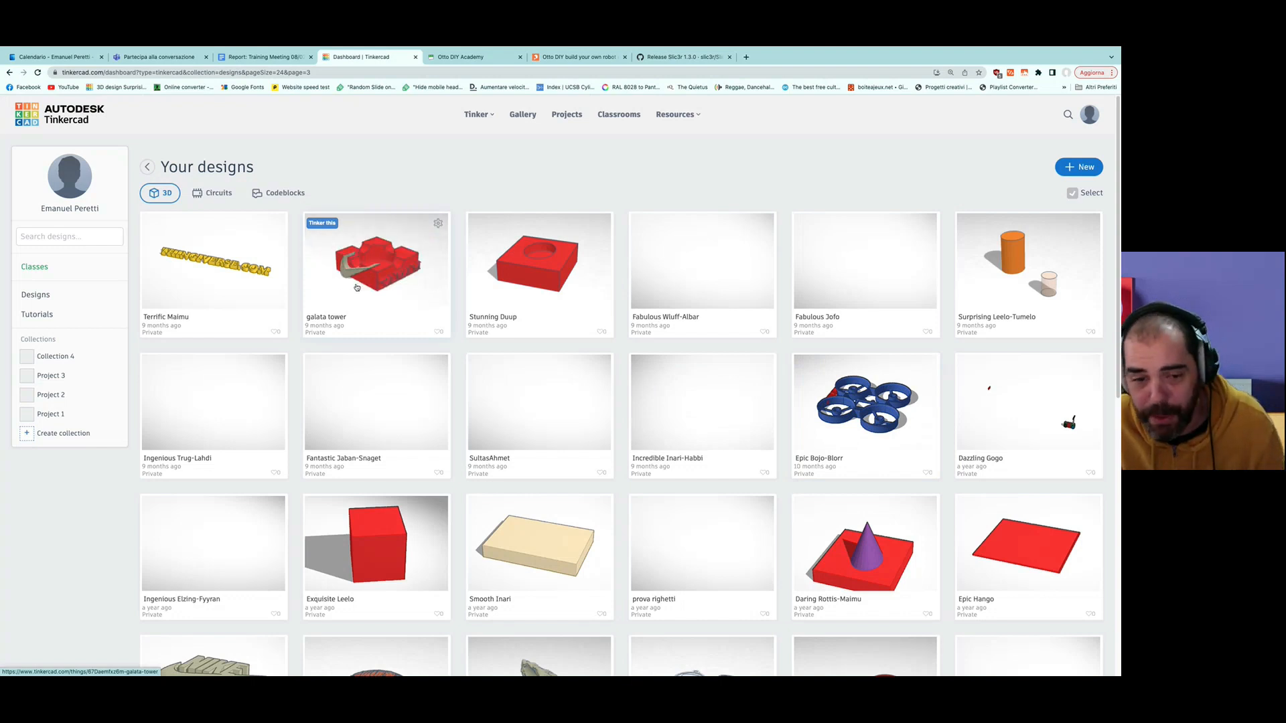
pyautogui.scroll(-1, 368, 299)
pyautogui.scroll(-5, 368, 299)
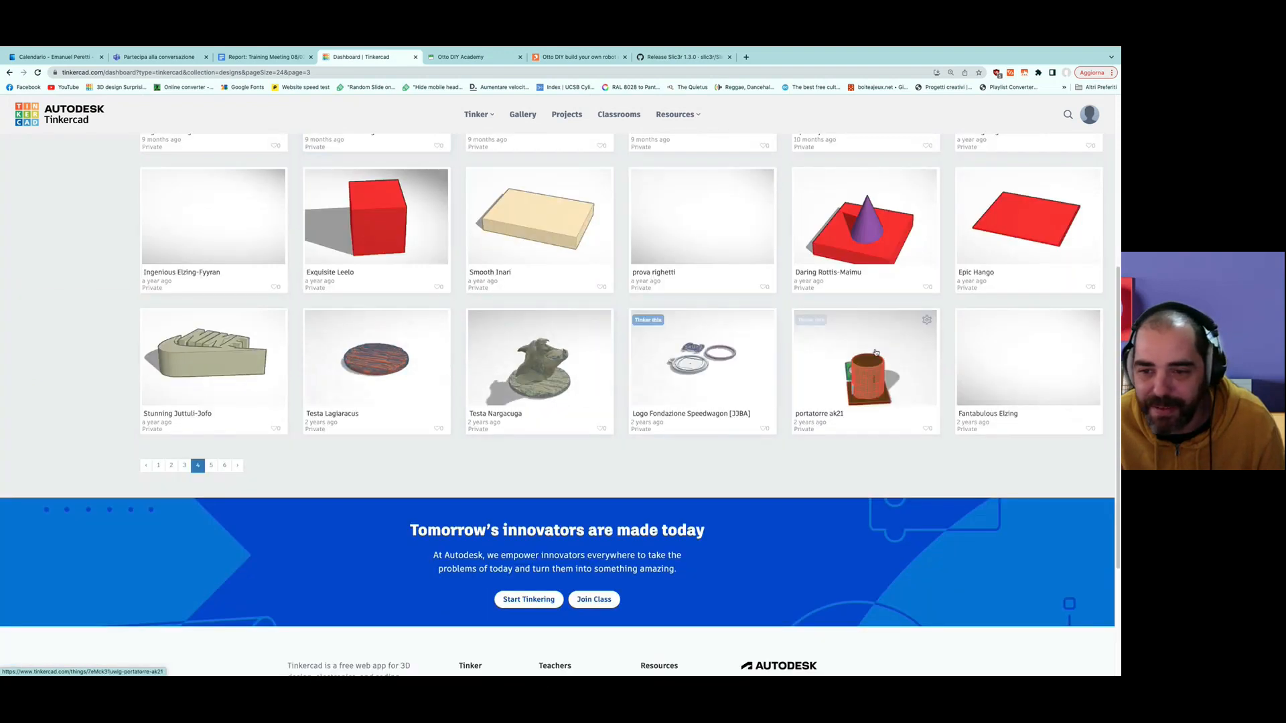
pyautogui.click(156, 466)
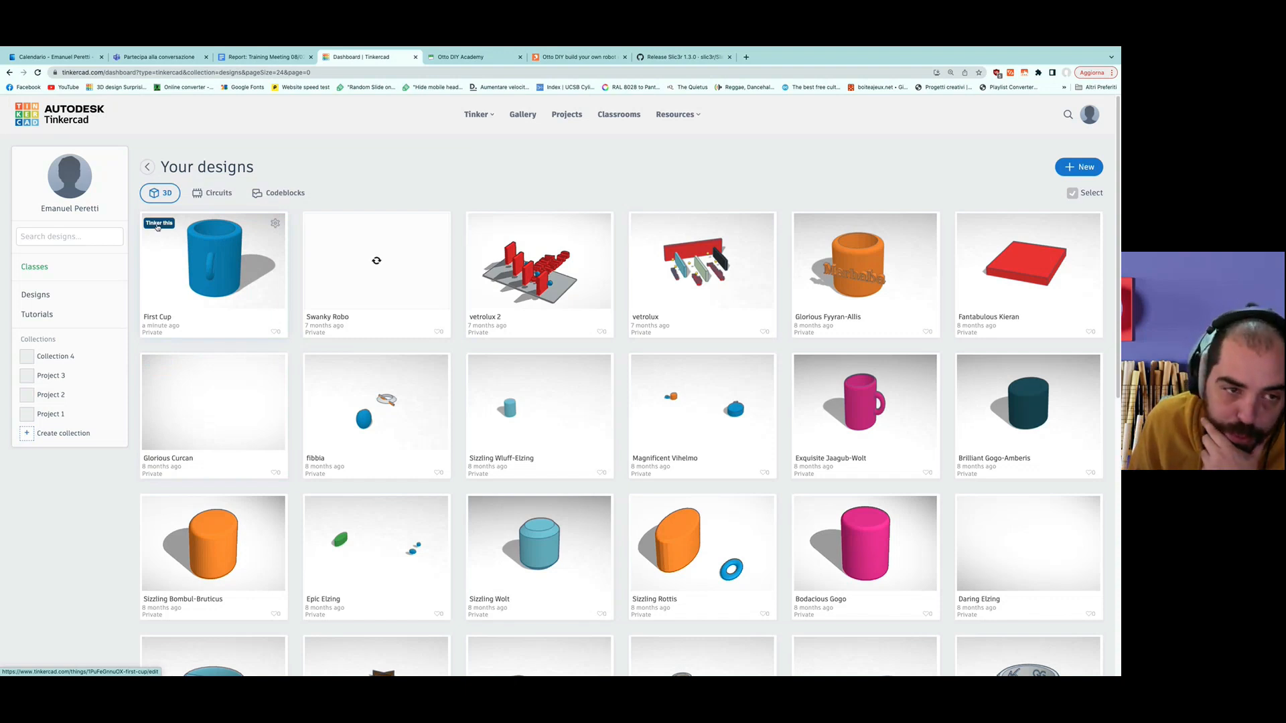
# Delete the saved design Sizzling Wluff-Elzing from the account.
pyautogui.click(275, 226)
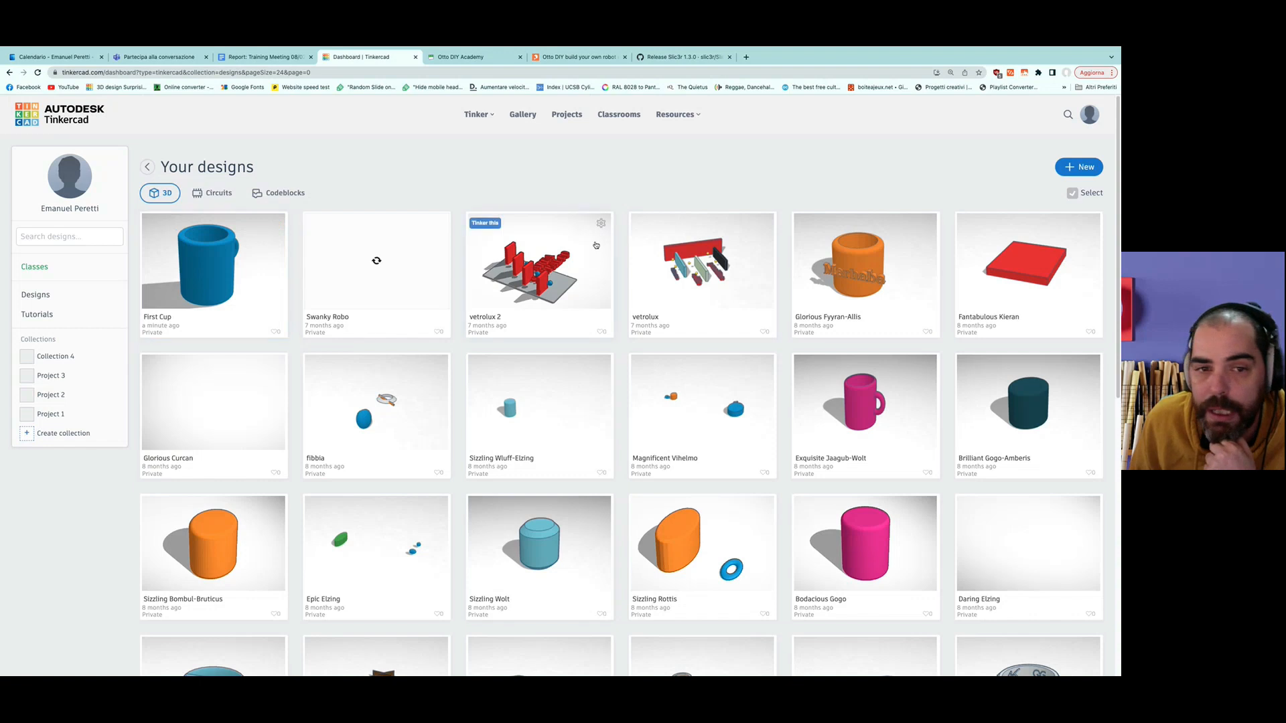
pyautogui.click(600, 225)
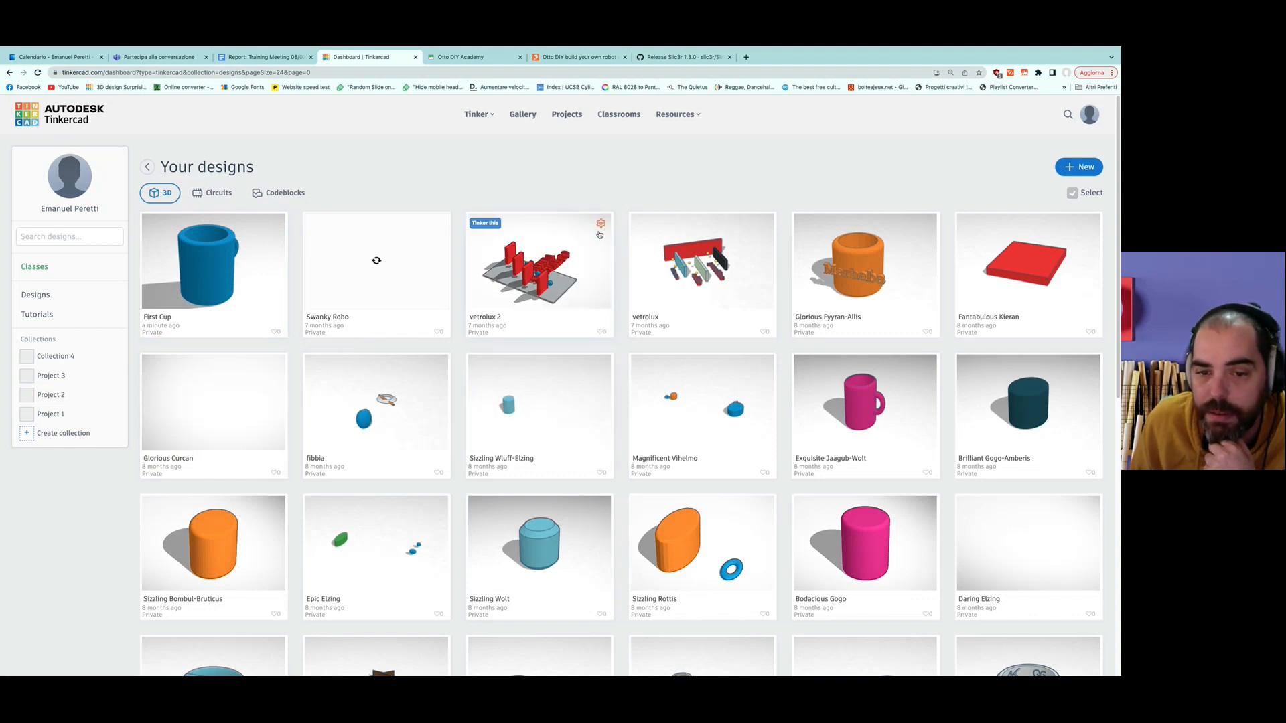
pyautogui.click(603, 364)
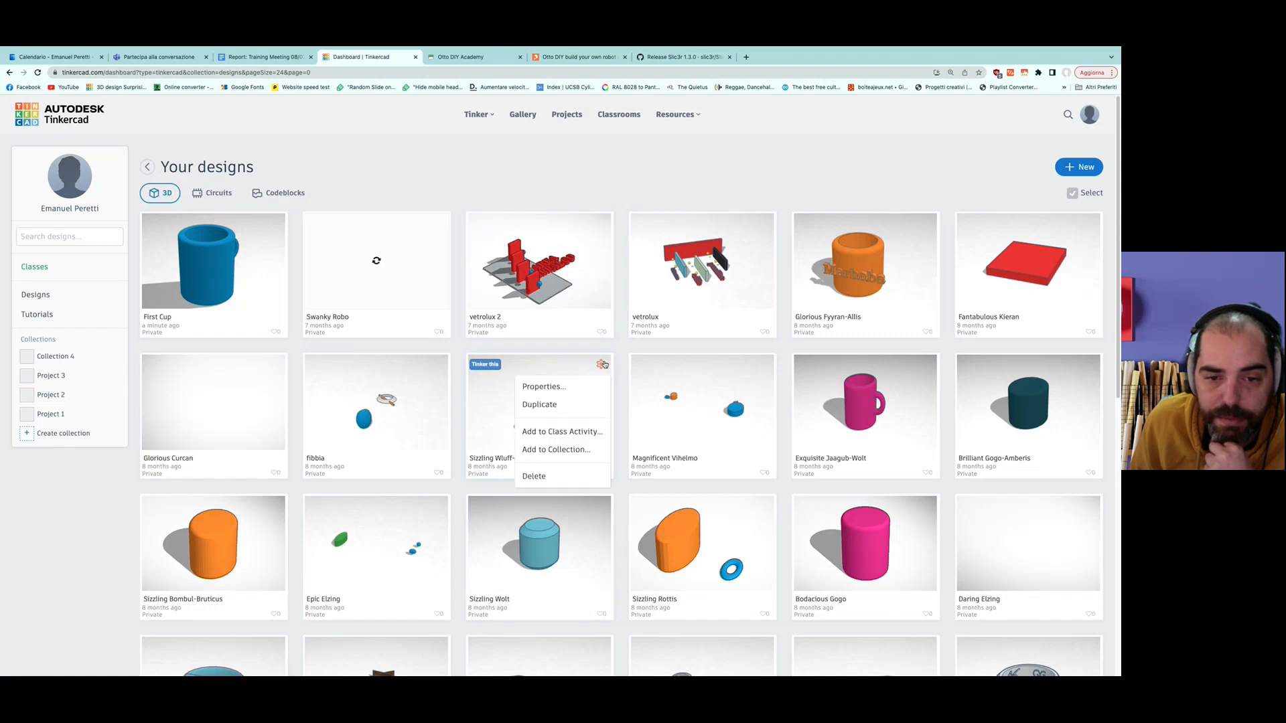
pyautogui.click(535, 477)
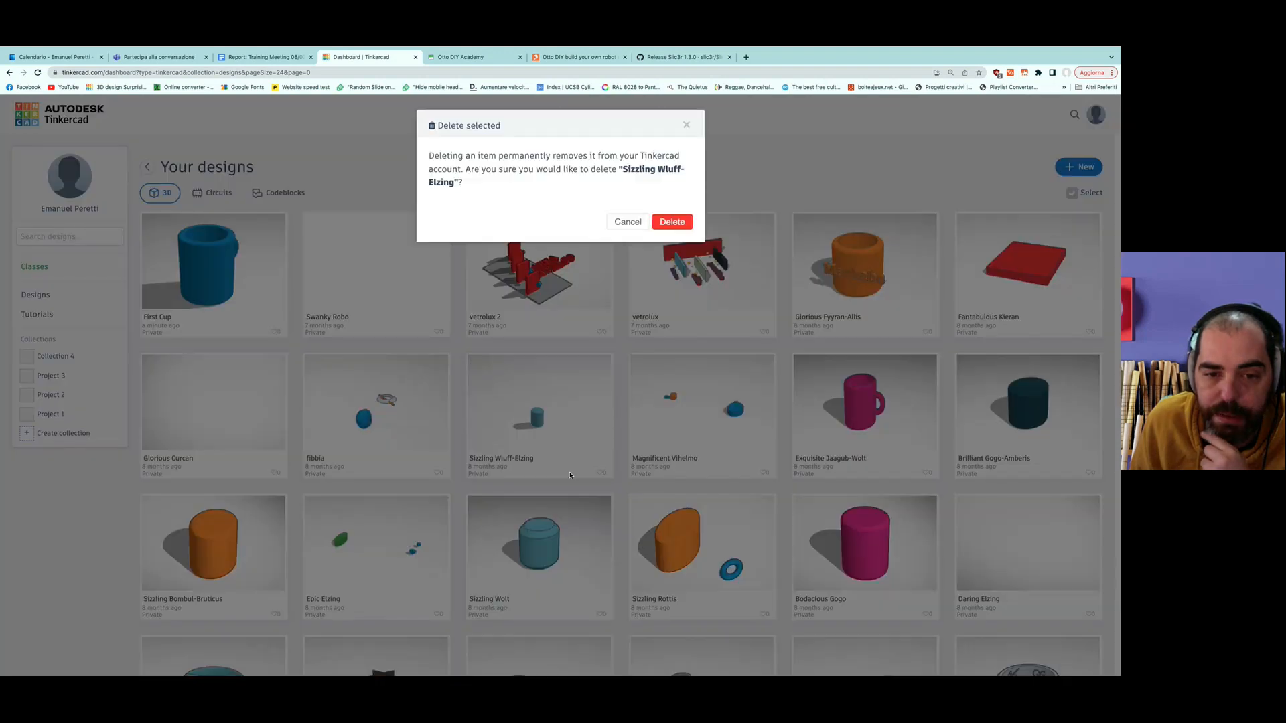
pyautogui.click(672, 221)
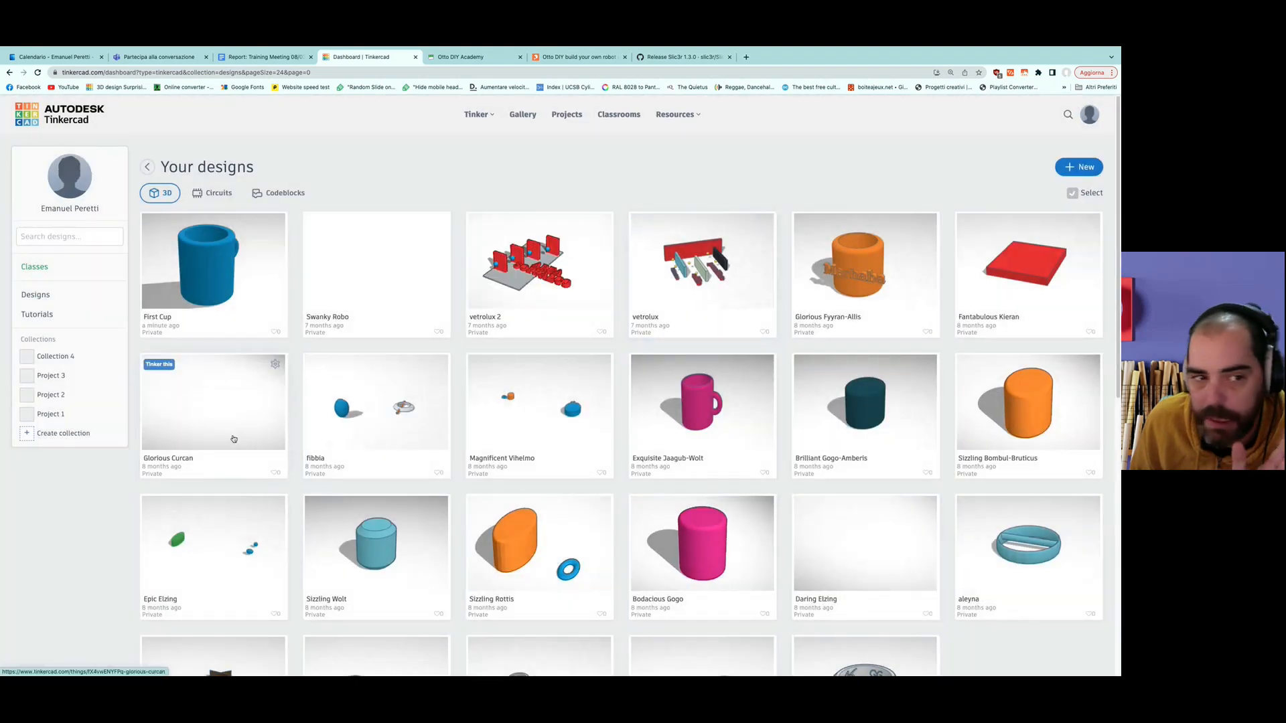
# Review the privacy and license choices in First Cup's properties and save with Private and Attribution-ShareAlike 3.0 (CC-BY-SA 3.0).
pyautogui.click(276, 224)
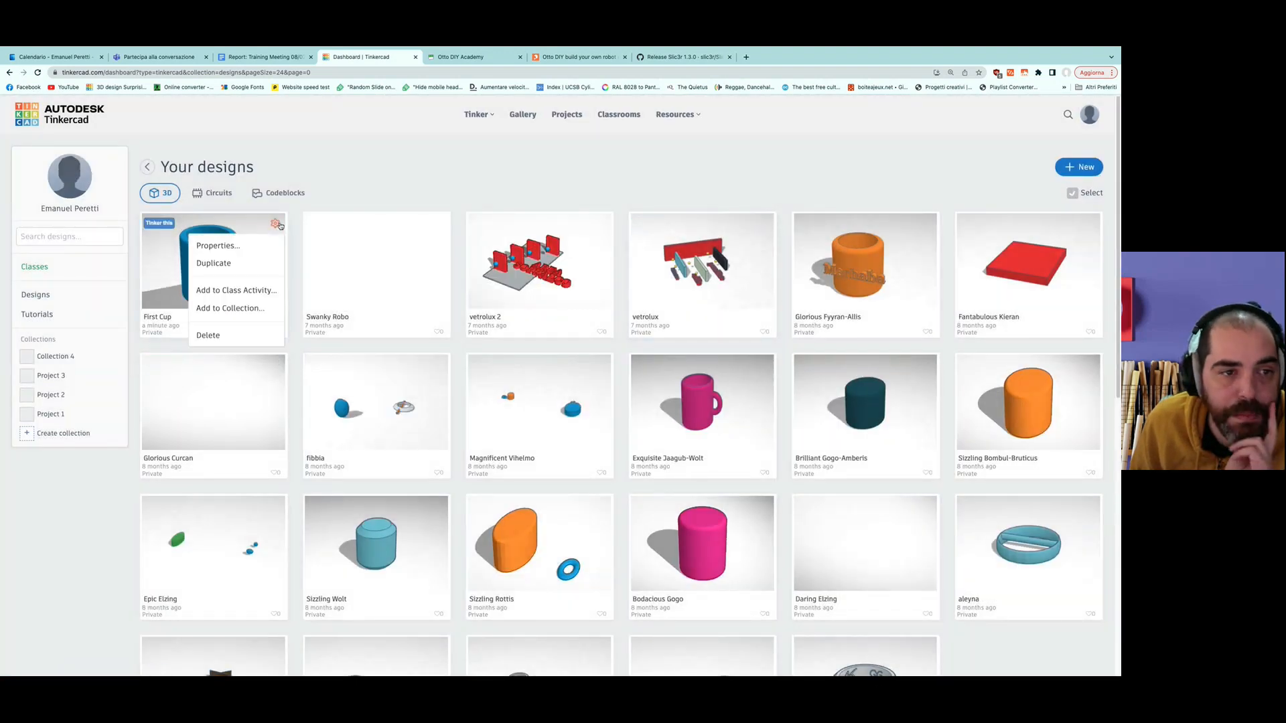
pyautogui.click(261, 249)
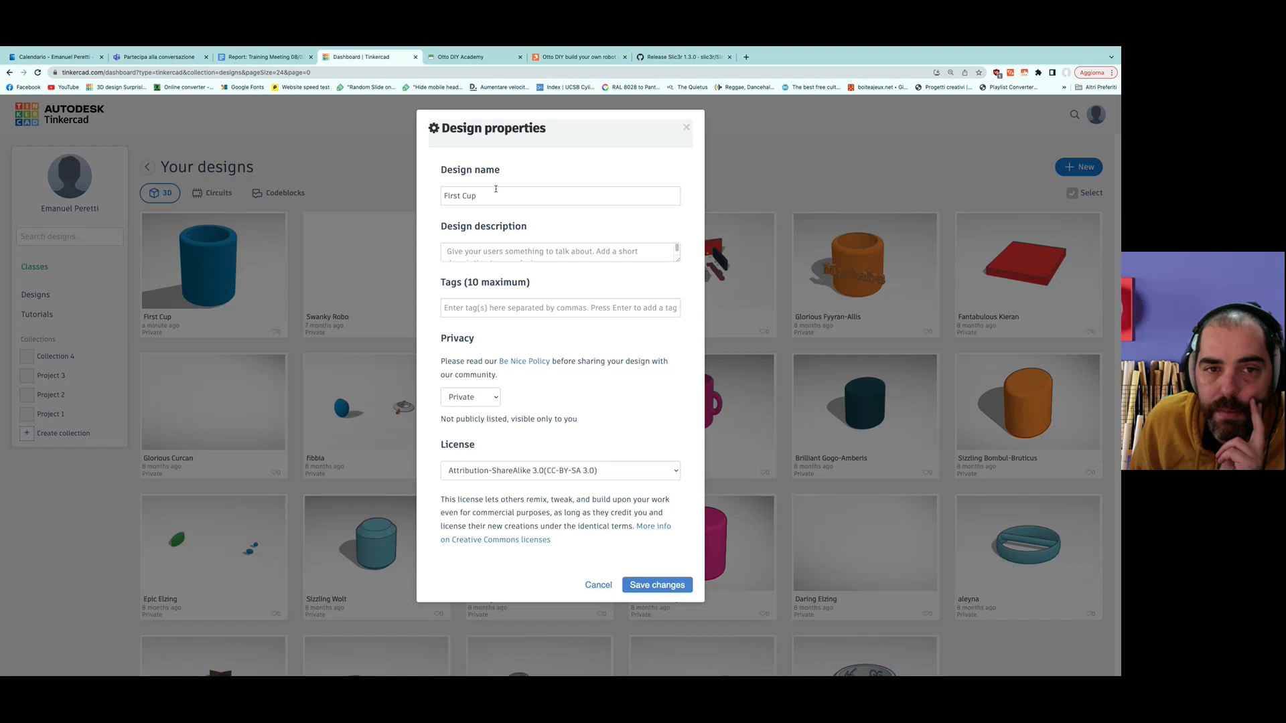
pyautogui.scroll(-1, 533, 253)
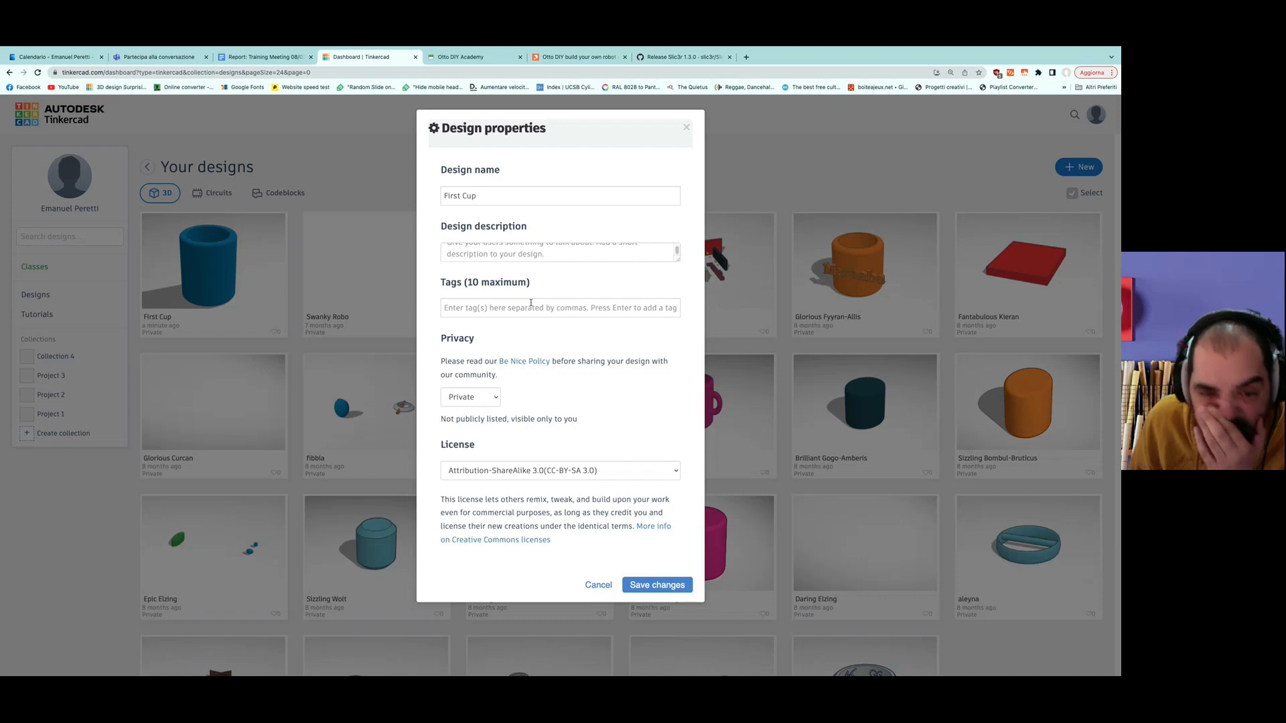
pyautogui.click(495, 398)
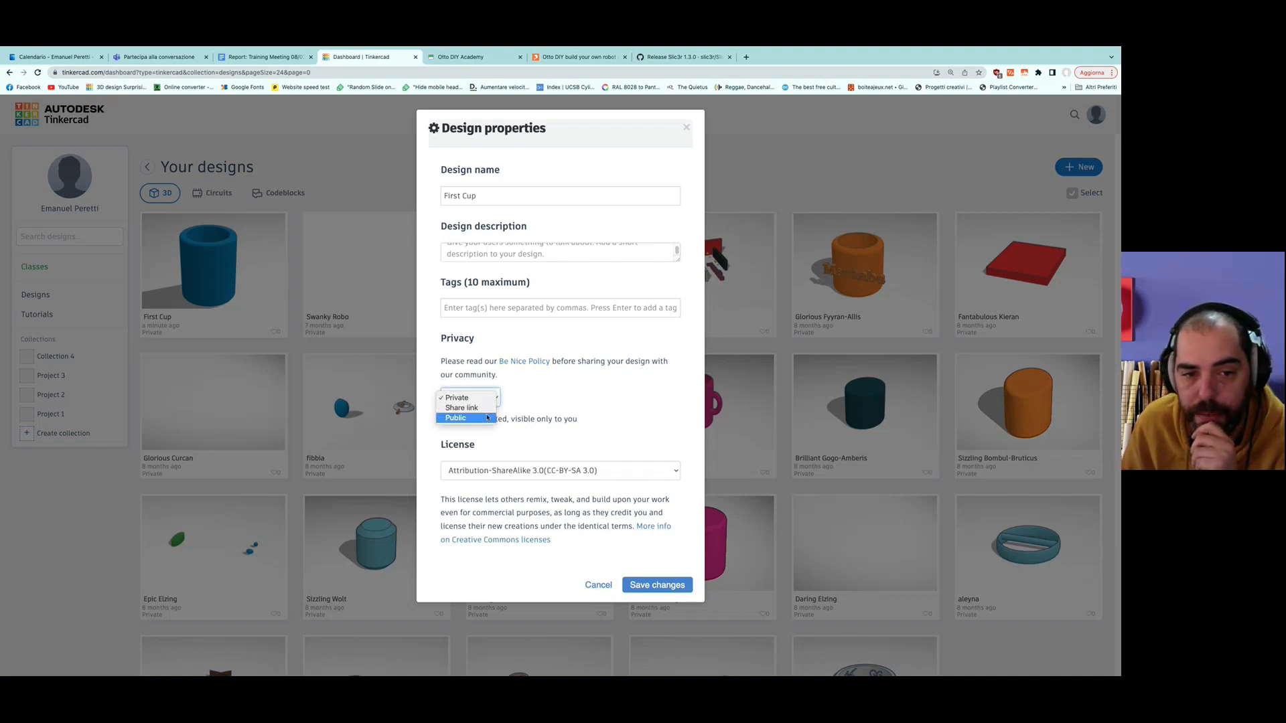
pyautogui.click(494, 398)
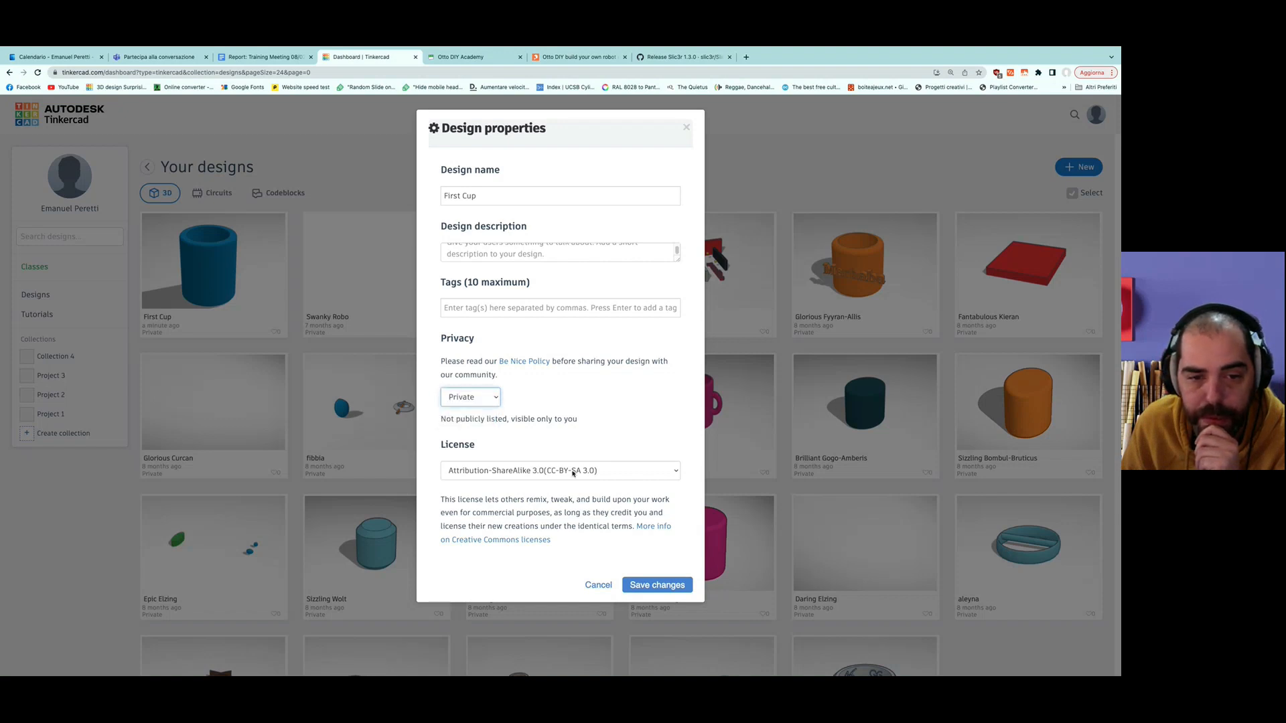
pyautogui.click(630, 470)
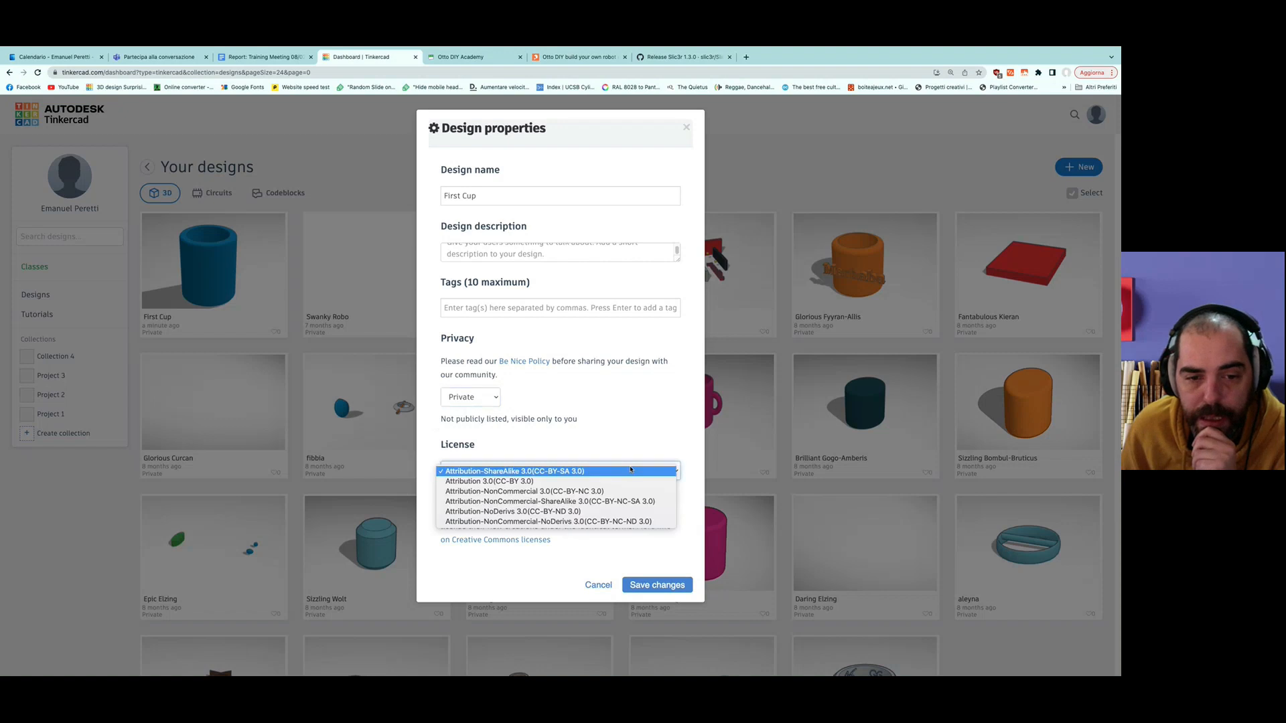
pyautogui.click(631, 471)
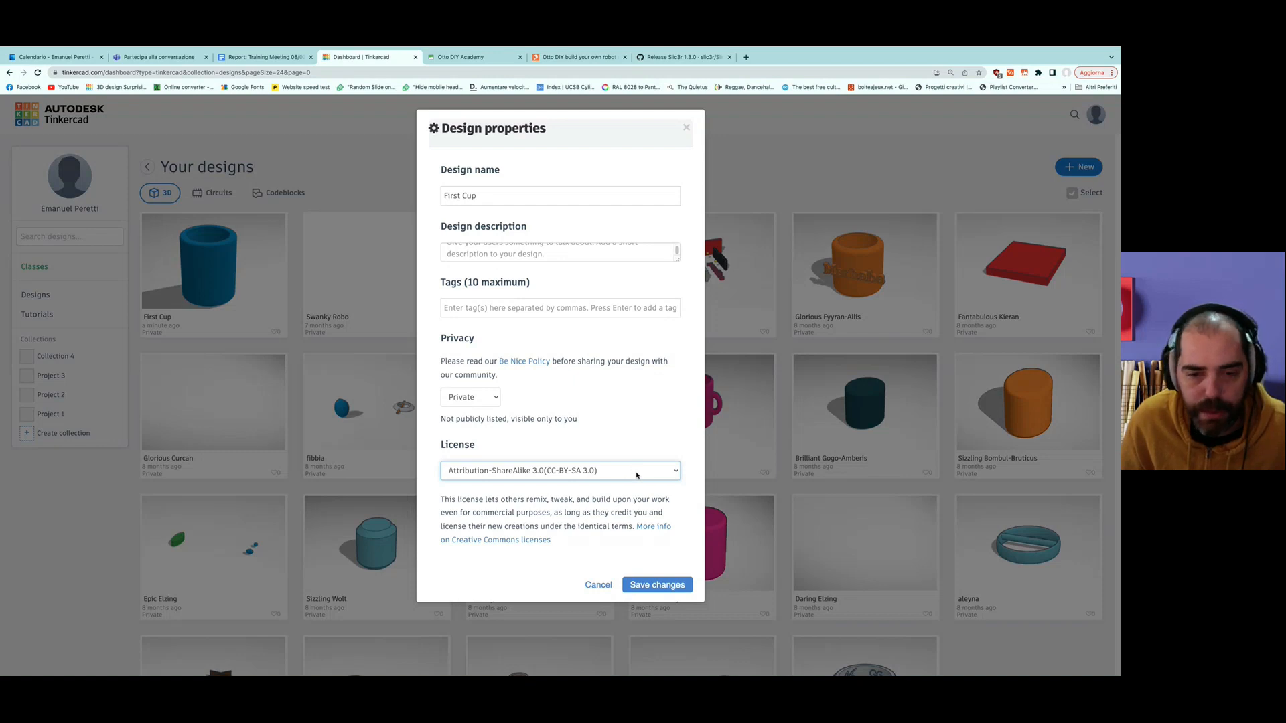
pyautogui.click(648, 586)
# Open the First Cup design for editing and view the mug at an angle.
pyautogui.moveTo(154, 226)
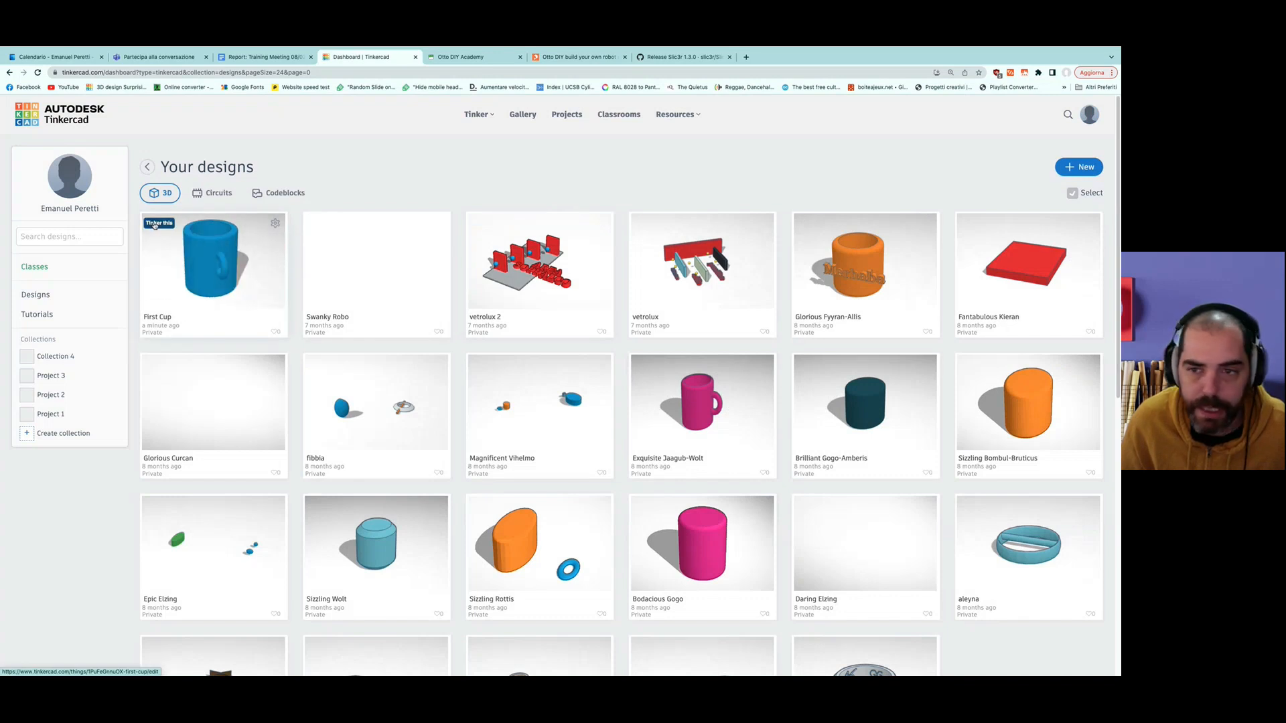
pyautogui.click(154, 226)
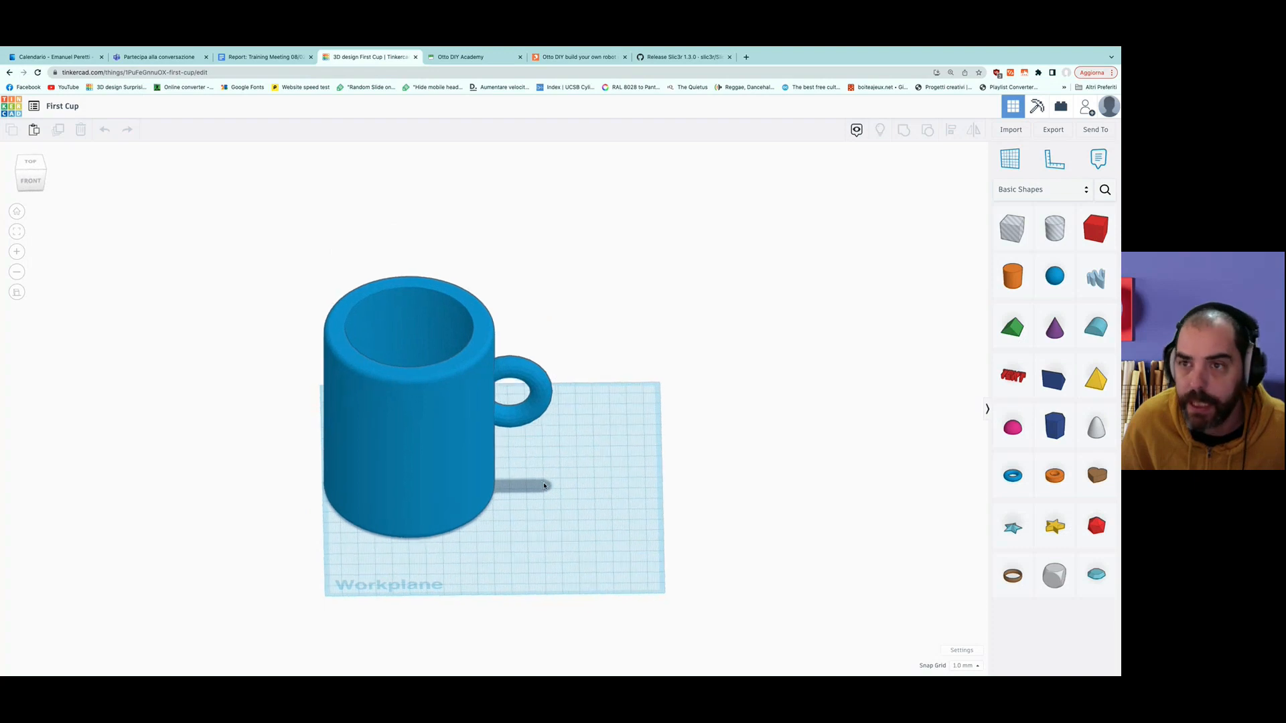
pyautogui.moveTo(528, 491); pyautogui.dragTo(573, 490, button='right')
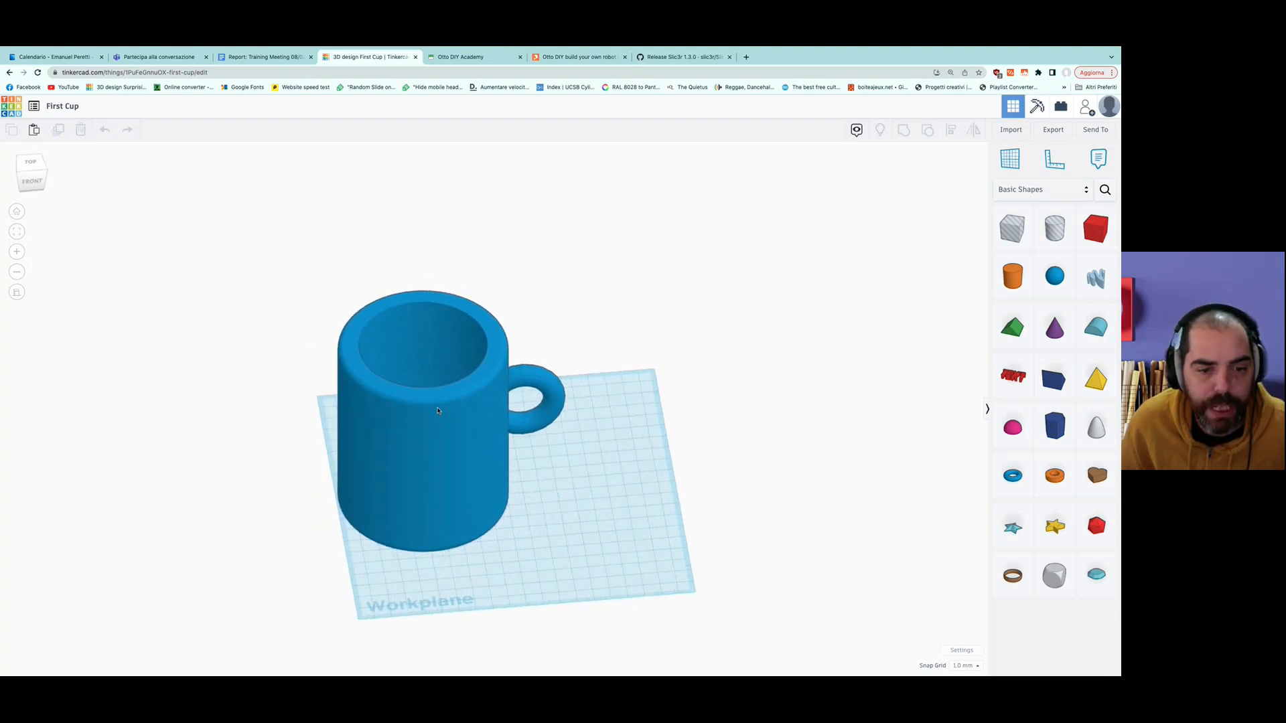
# Shrink the mug proportionally and move it to the back-left corner of the workplane.
pyautogui.click(438, 411)
pyautogui.scroll(3, 494, 416)
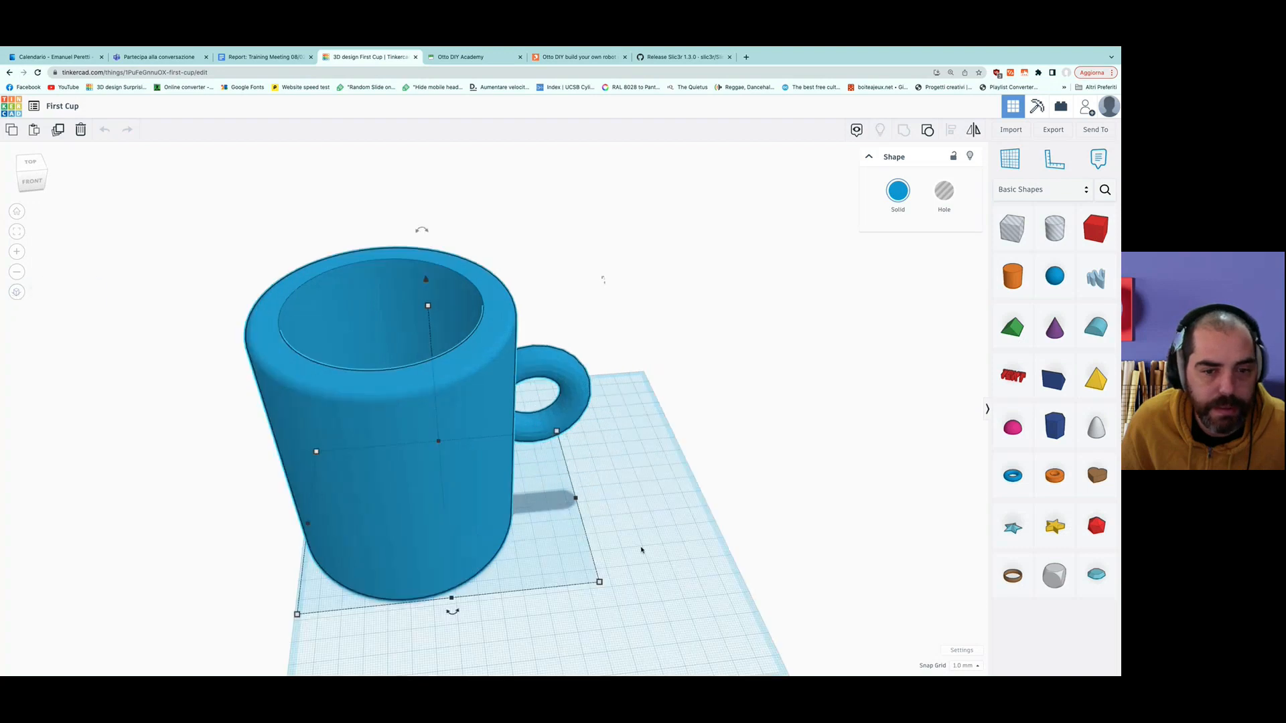
pyautogui.scroll(-3, 641, 550)
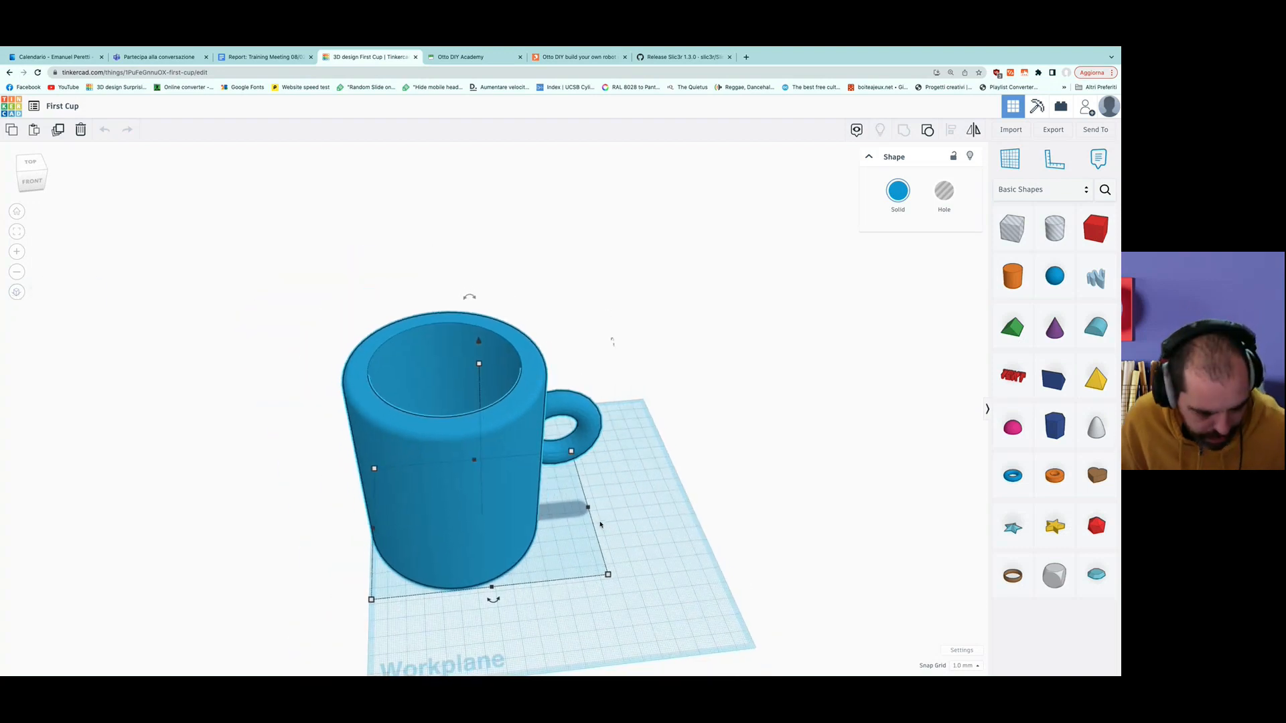
pyautogui.keyDown('shift'); pyautogui.moveTo(571, 451); pyautogui.dragTo(482, 521); pyautogui.keyUp('shift')
pyautogui.moveTo(396, 568); pyautogui.dragTo(399, 650)
pyautogui.moveTo(565, 505)
pyautogui.mouseDown(button='right')
pyautogui.moveTo(545, 453)
pyautogui.moveTo(556, 468)
pyautogui.moveTo(549, 511)
pyautogui.mouseUp(button='right')
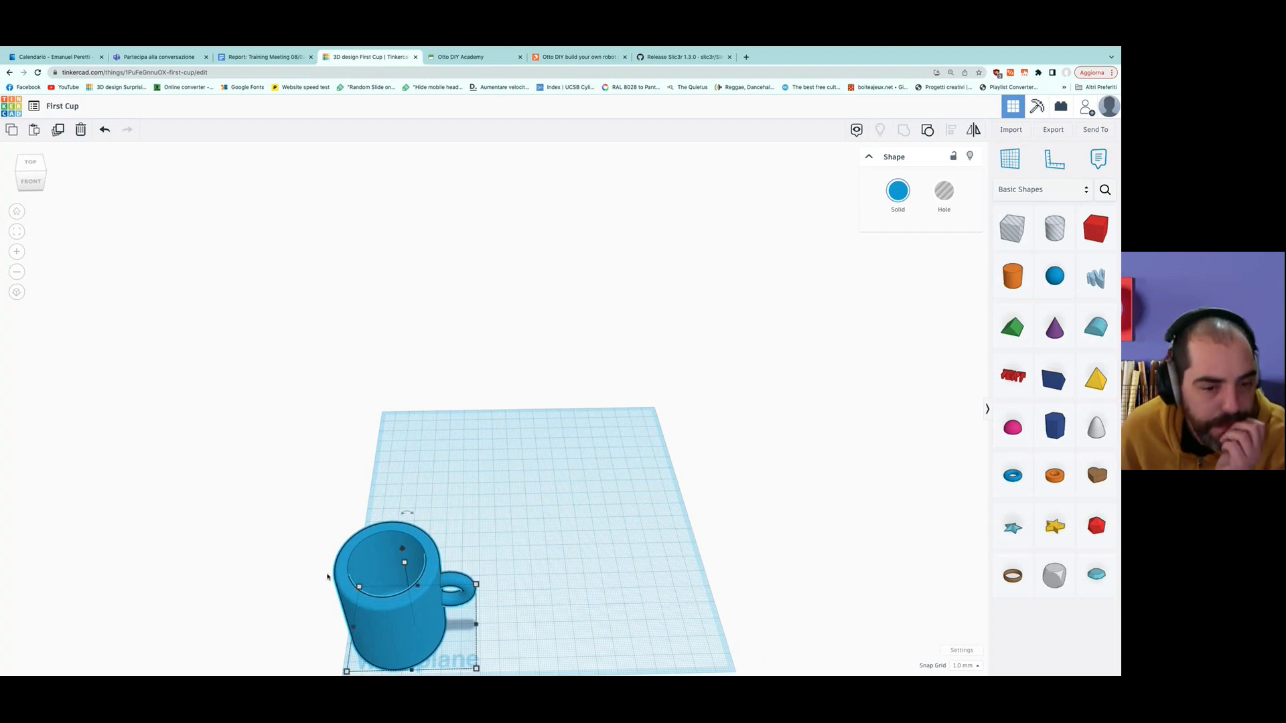
pyautogui.moveTo(390, 542); pyautogui.dragTo(401, 361)
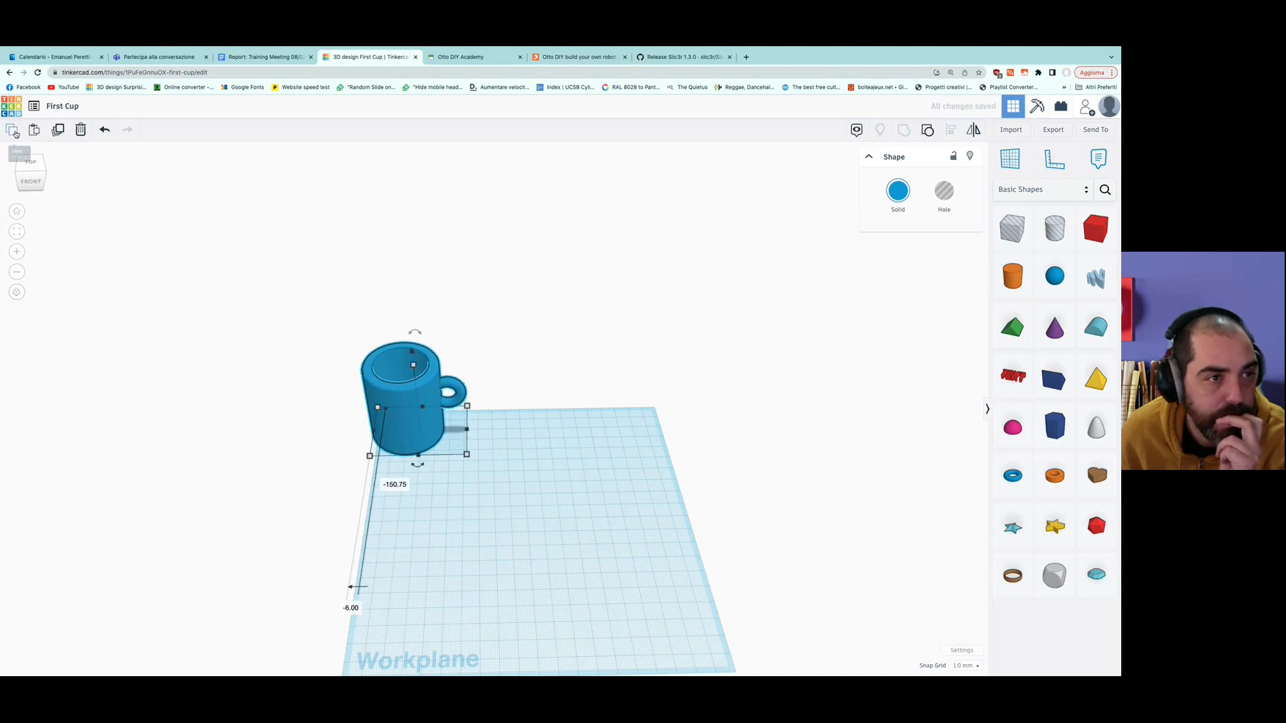
# Copy and paste the mug, placing the copy about 30 mm right and 94 mm forward, and delete that copy.
pyautogui.click(13, 131)
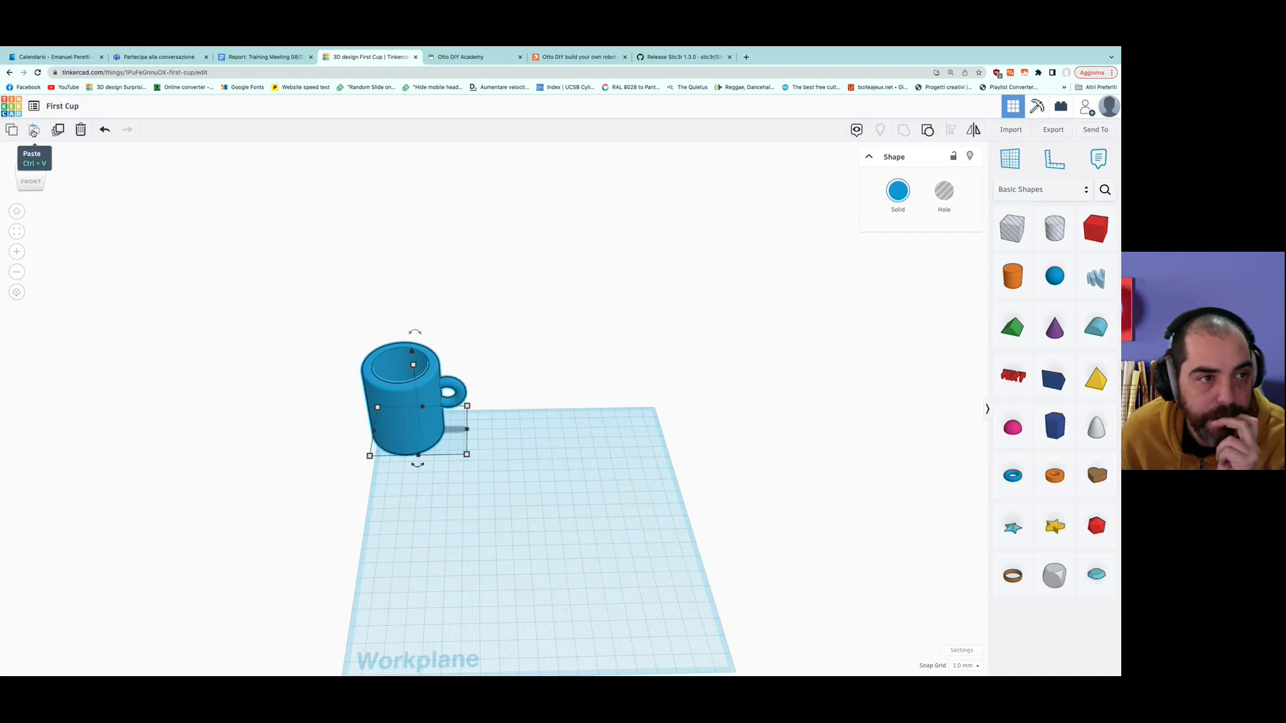
pyautogui.click(34, 131)
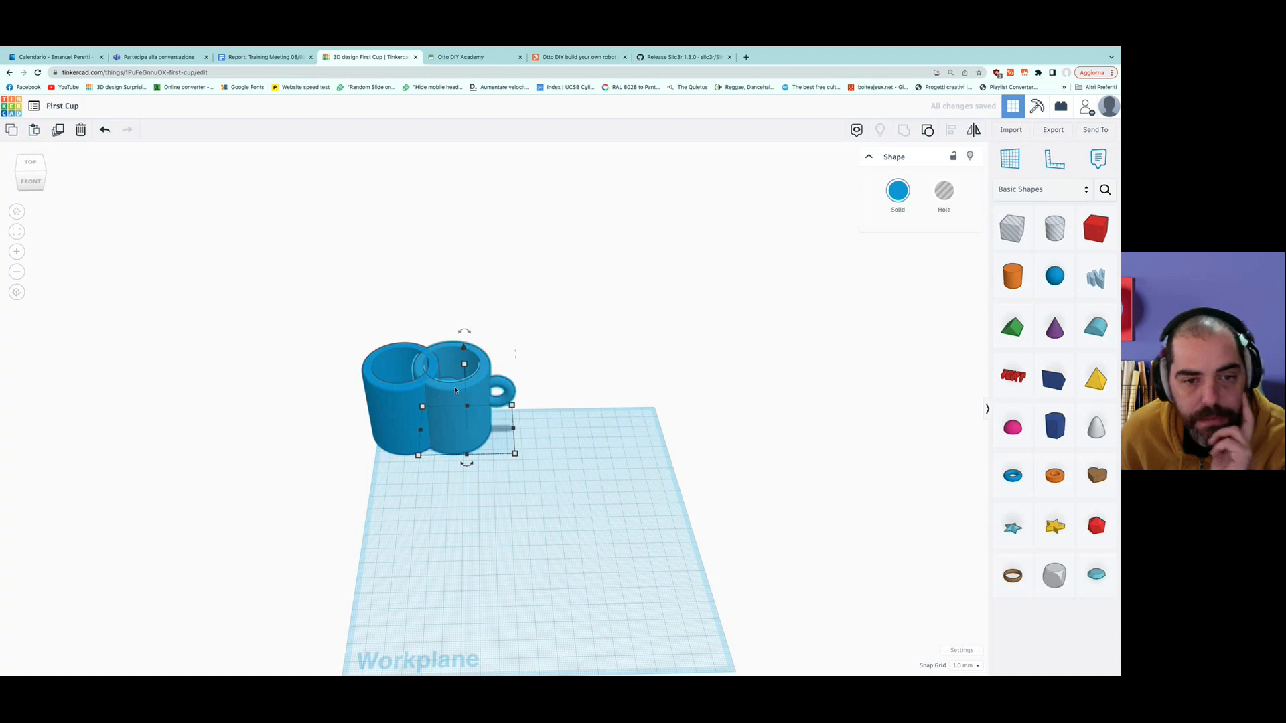
pyautogui.moveTo(454, 393); pyautogui.dragTo(506, 510)
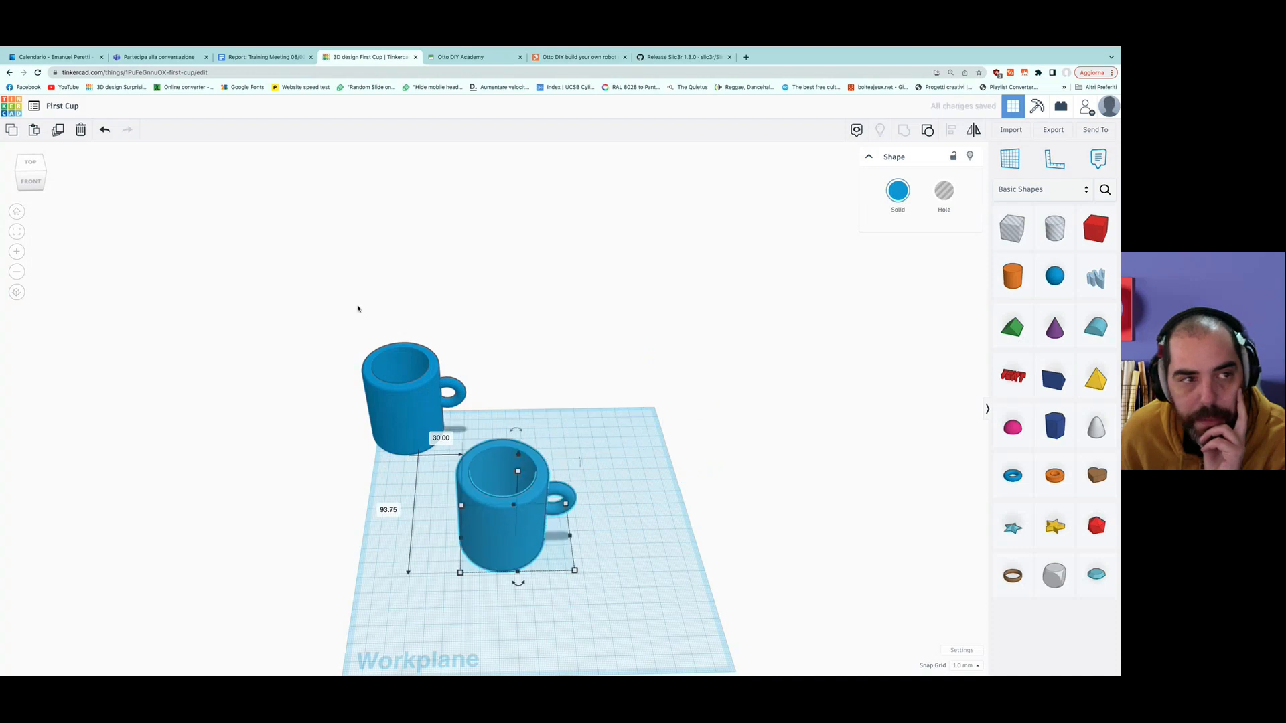
pyautogui.click(80, 131)
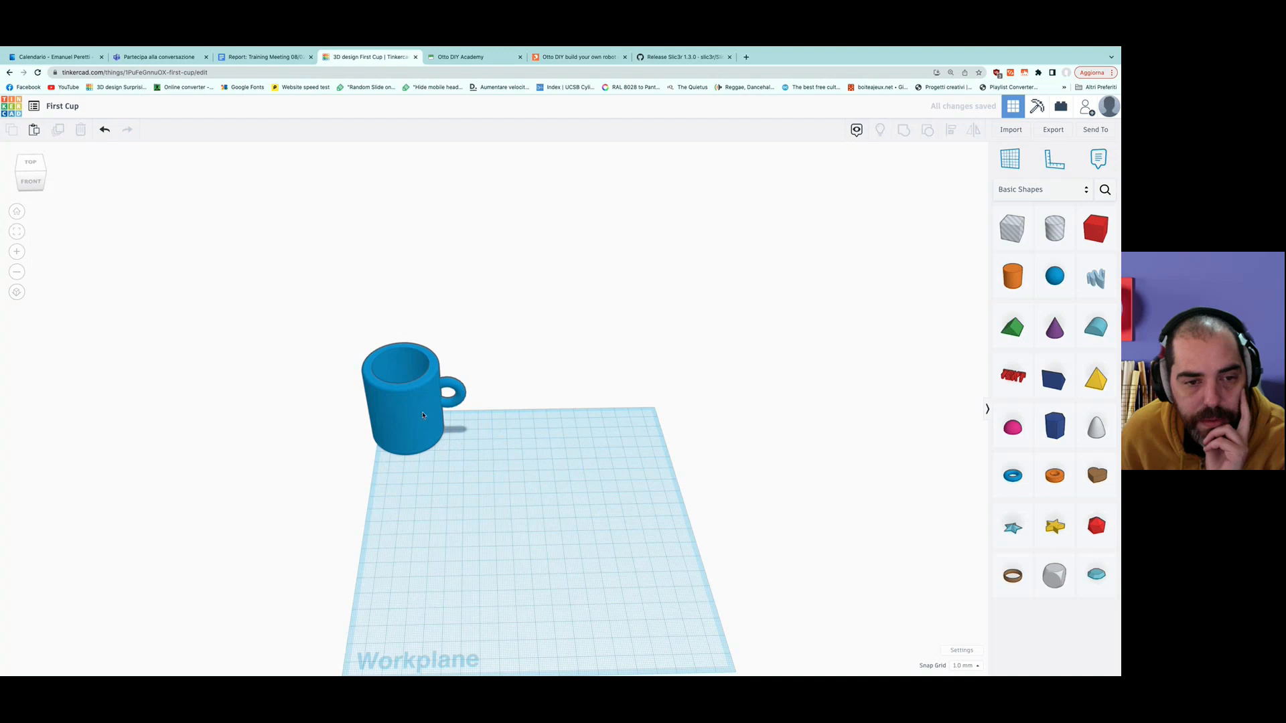
# Duplicate the mug, offset the copy diagonally toward the front right, and repeat the duplication twice for a diagonal row of four mugs.
pyautogui.click(422, 416)
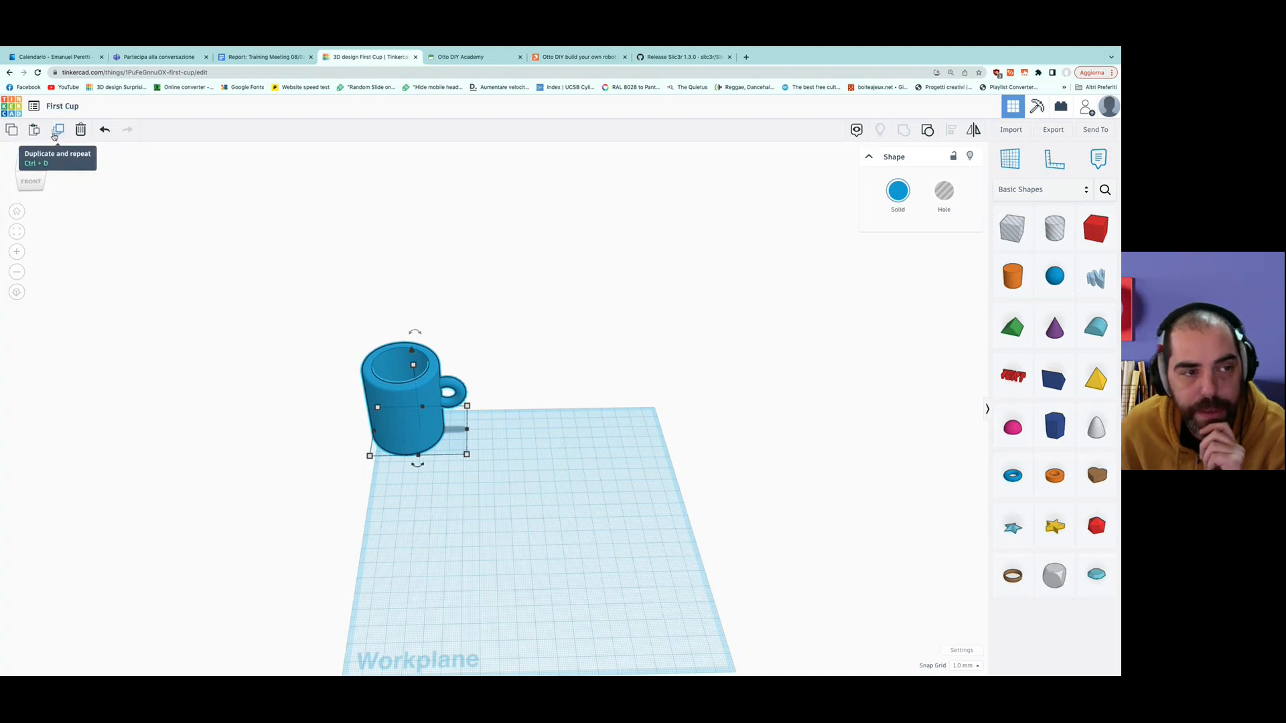
pyautogui.click(56, 133)
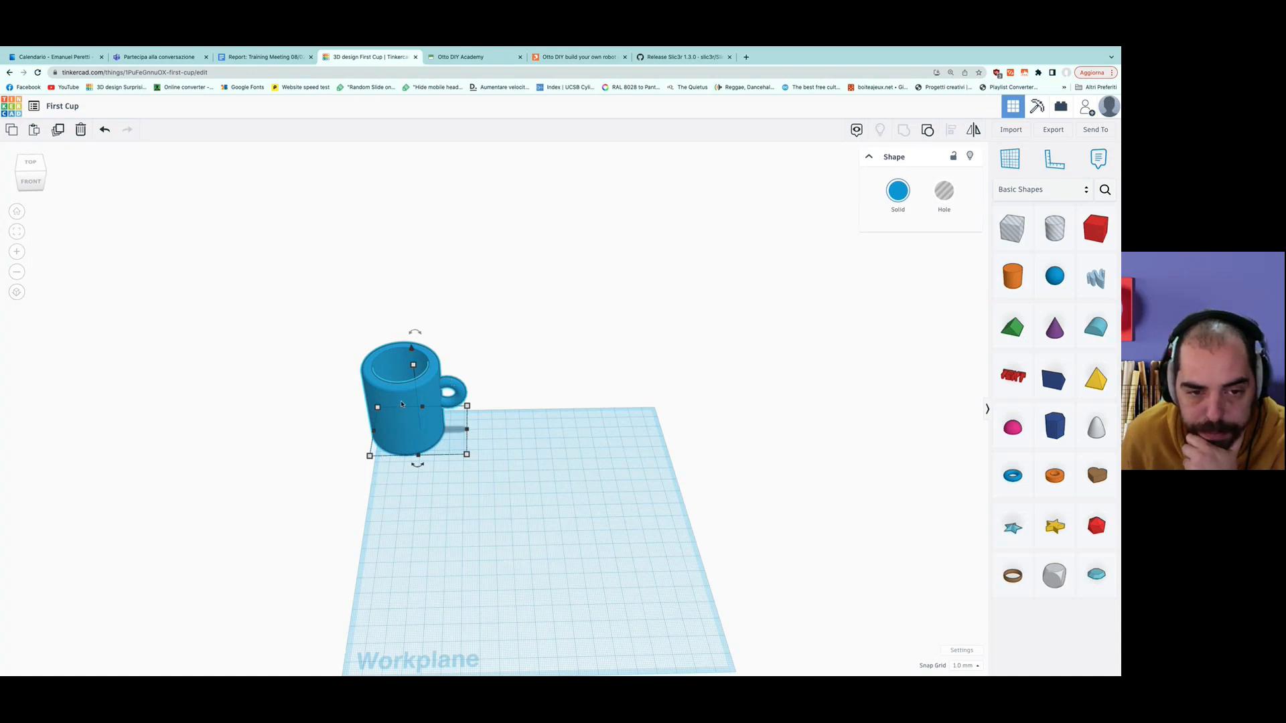
pyautogui.keyDown('alt'); pyautogui.moveTo(401, 404); pyautogui.dragTo(497, 489); pyautogui.keyUp('alt')
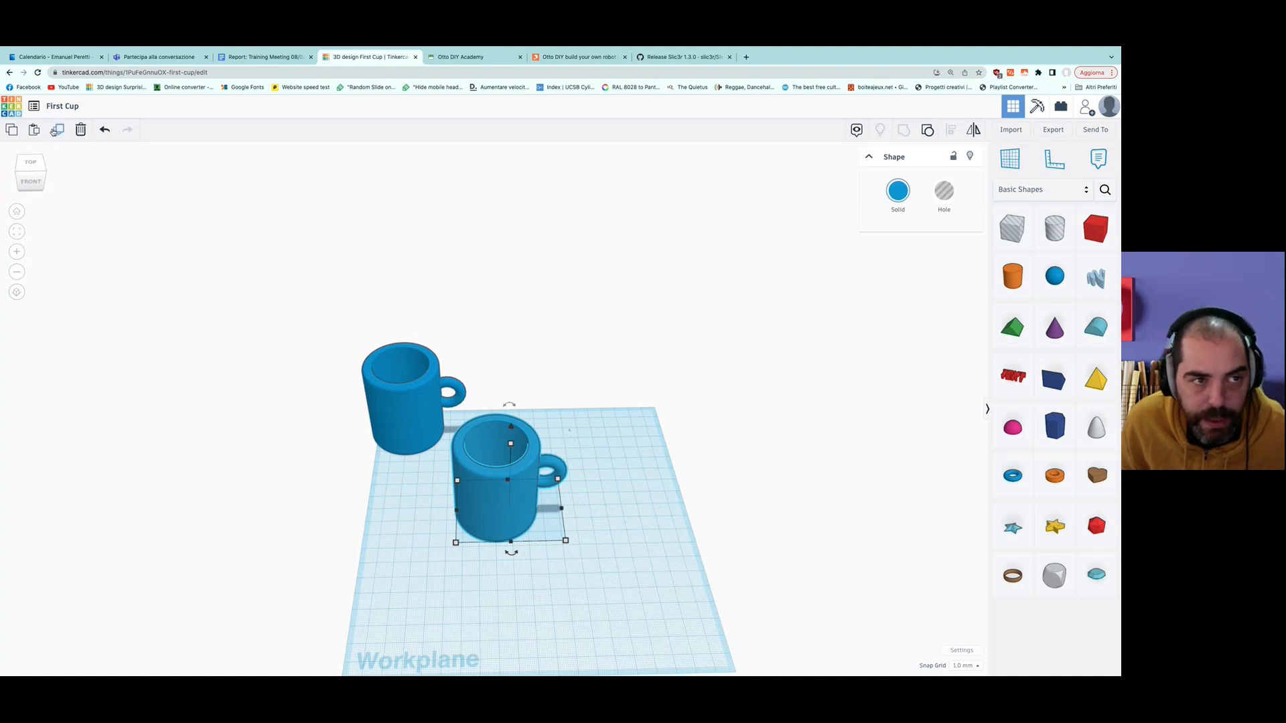
pyautogui.click(57, 131)
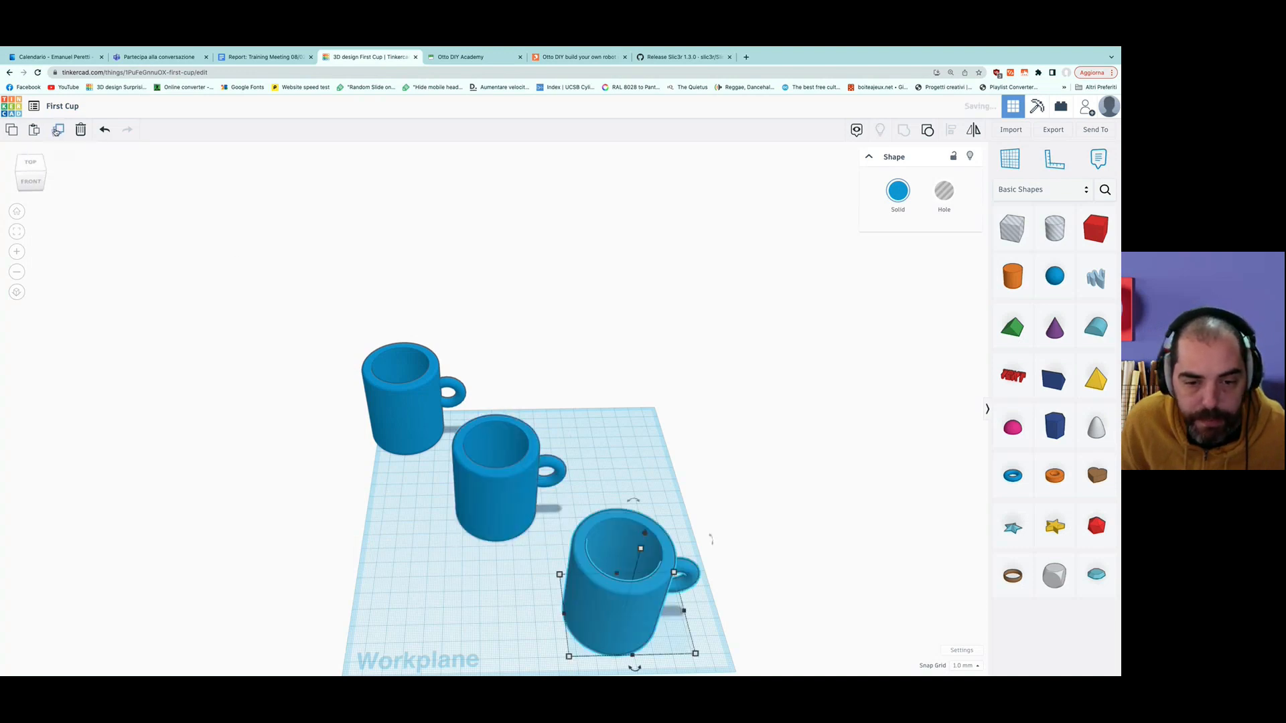
pyautogui.click(413, 545)
pyautogui.moveTo(413, 545); pyautogui.dragTo(380, 581, button='right')
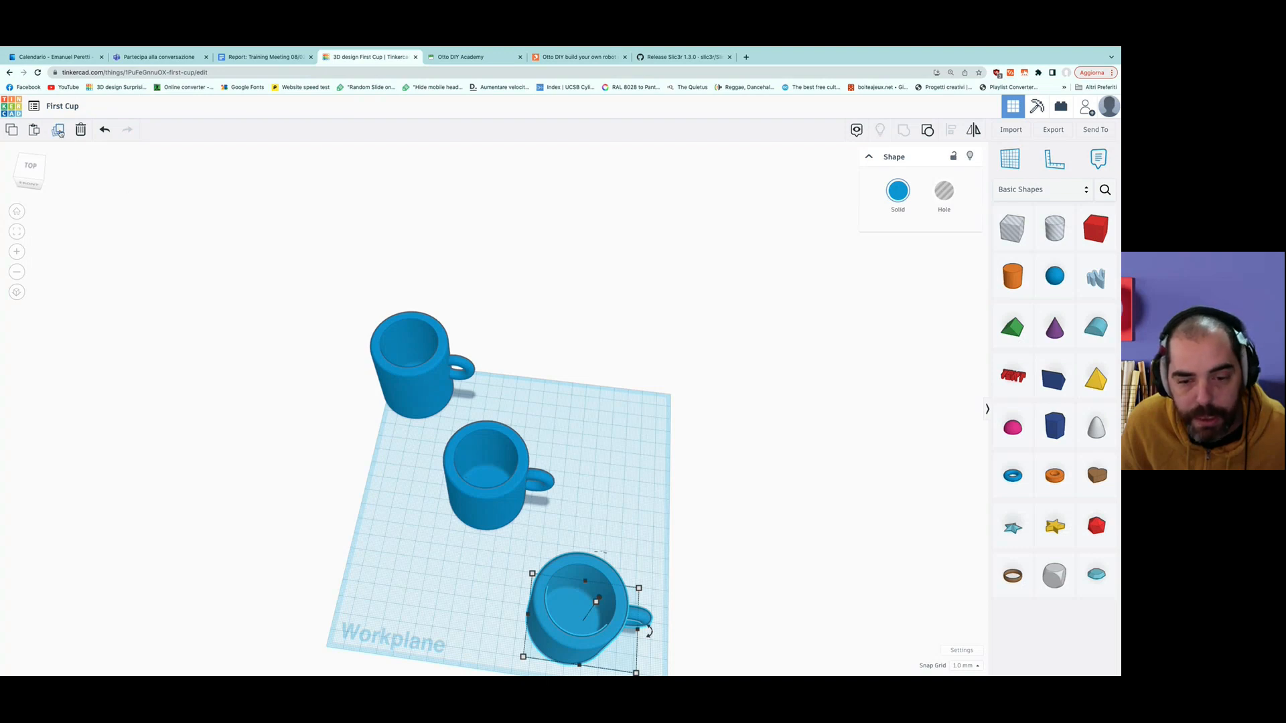
pyautogui.click(59, 132)
pyautogui.scroll(-4, 574, 548)
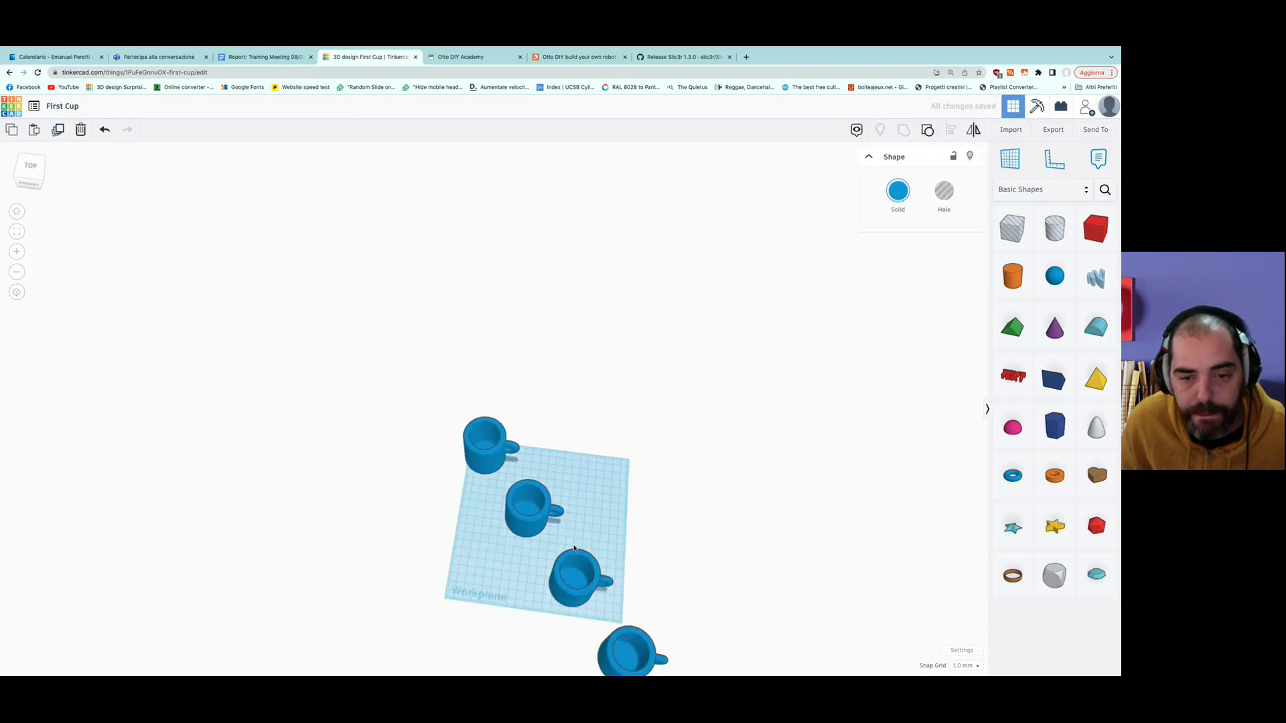
# Repeat the diagonal mug duplication two more times, and delete all five copies so only the original mug is left.
pyautogui.hotkey('ctrl', 'd')
pyautogui.scroll(-4, 575, 548)
pyautogui.hotkey('ctrl', 'd')
pyautogui.scroll(-2, 575, 548)
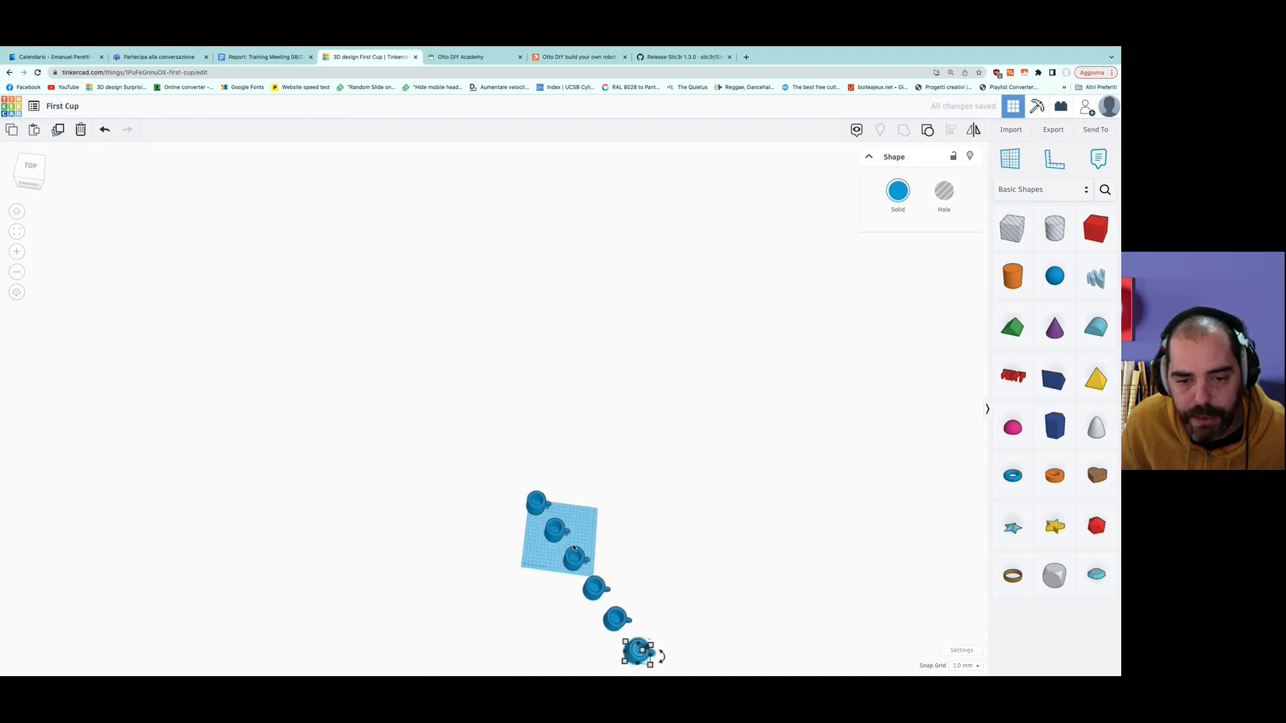
pyautogui.moveTo(569, 513); pyautogui.dragTo(675, 669)
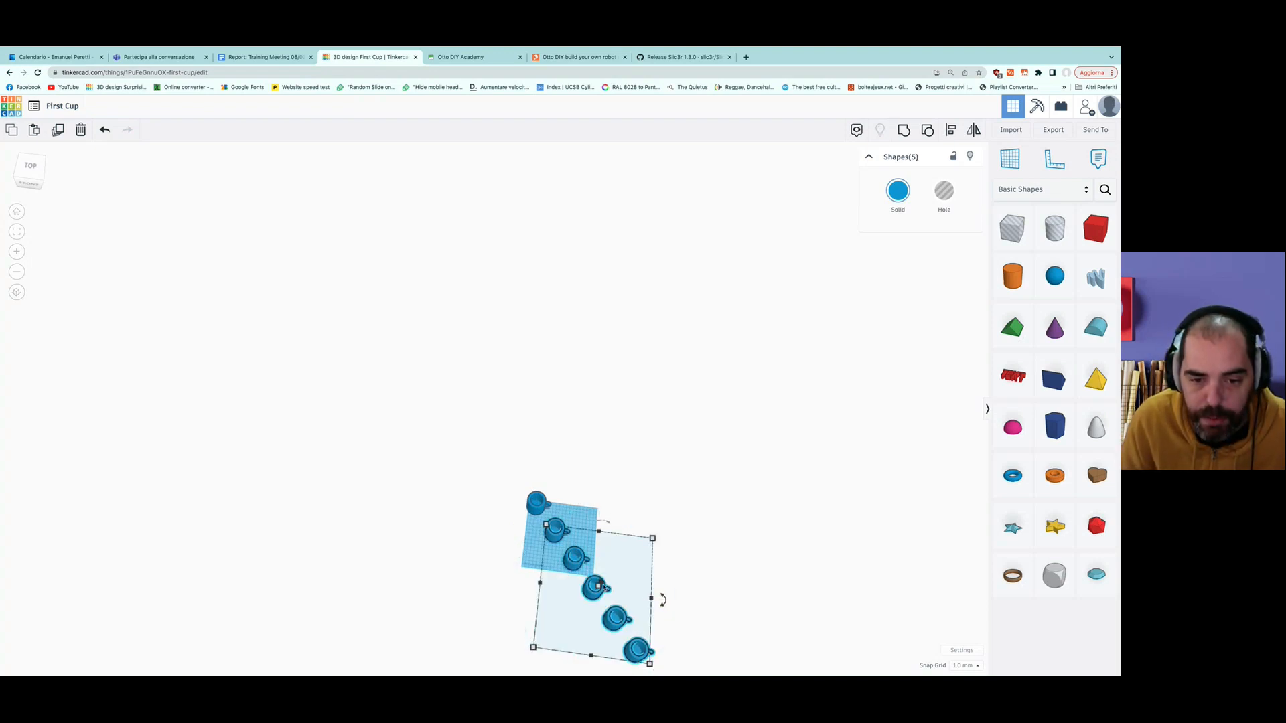
pyautogui.press('Delete')
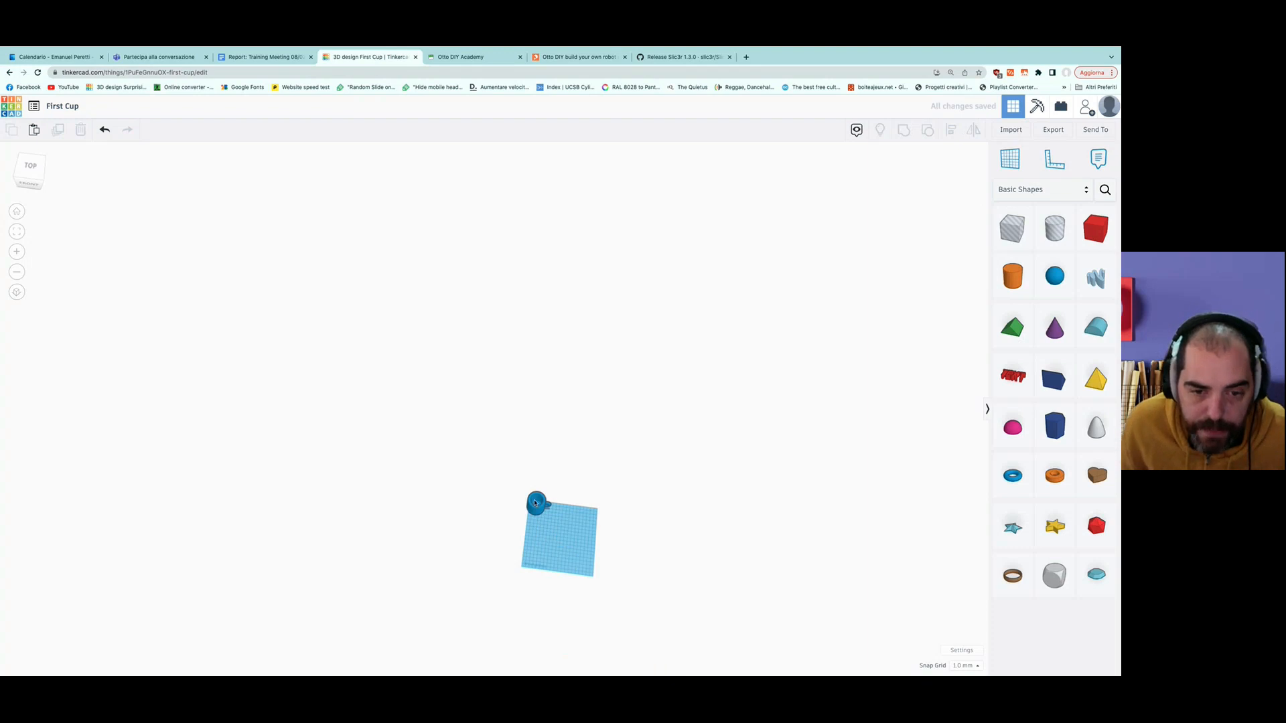
# Move the original mug off the workplane, about 307 mm left and 329 mm back, and deselect it.
pyautogui.click(535, 503)
pyautogui.click(17, 232)
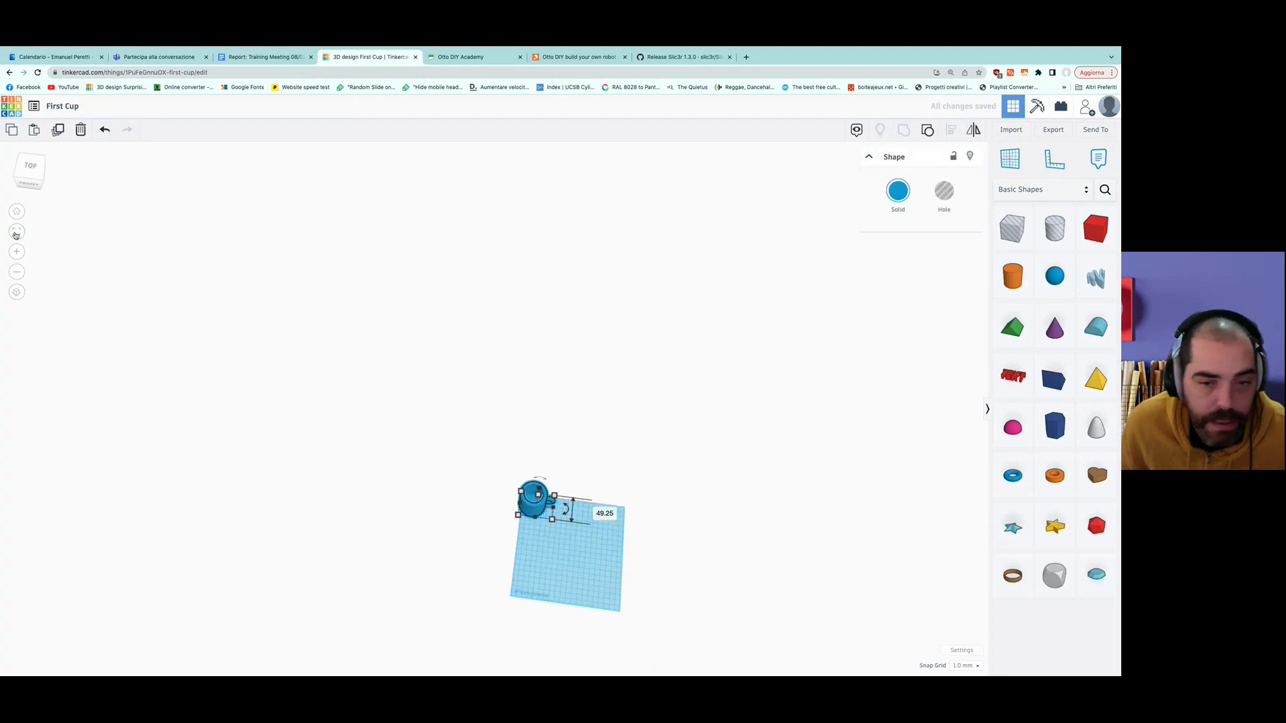
pyautogui.scroll(-3, 463, 499)
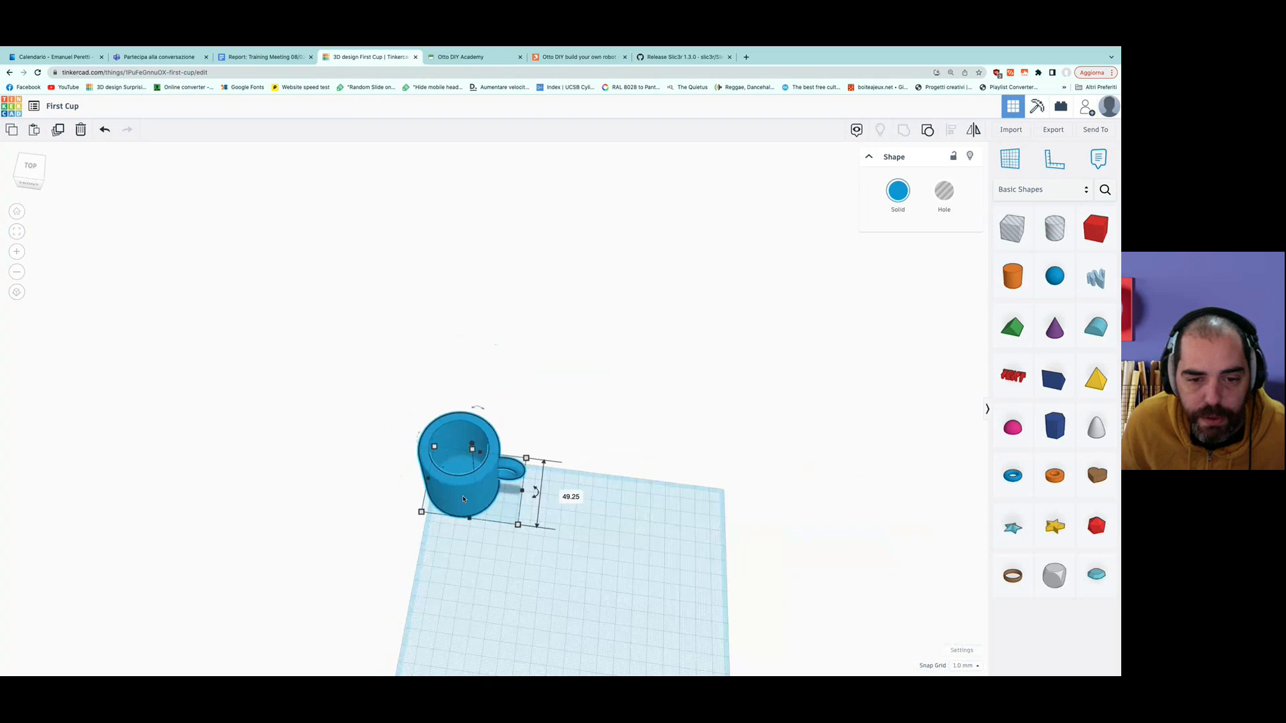
pyautogui.moveTo(544, 630); pyautogui.dragTo(529, 529, button='right')
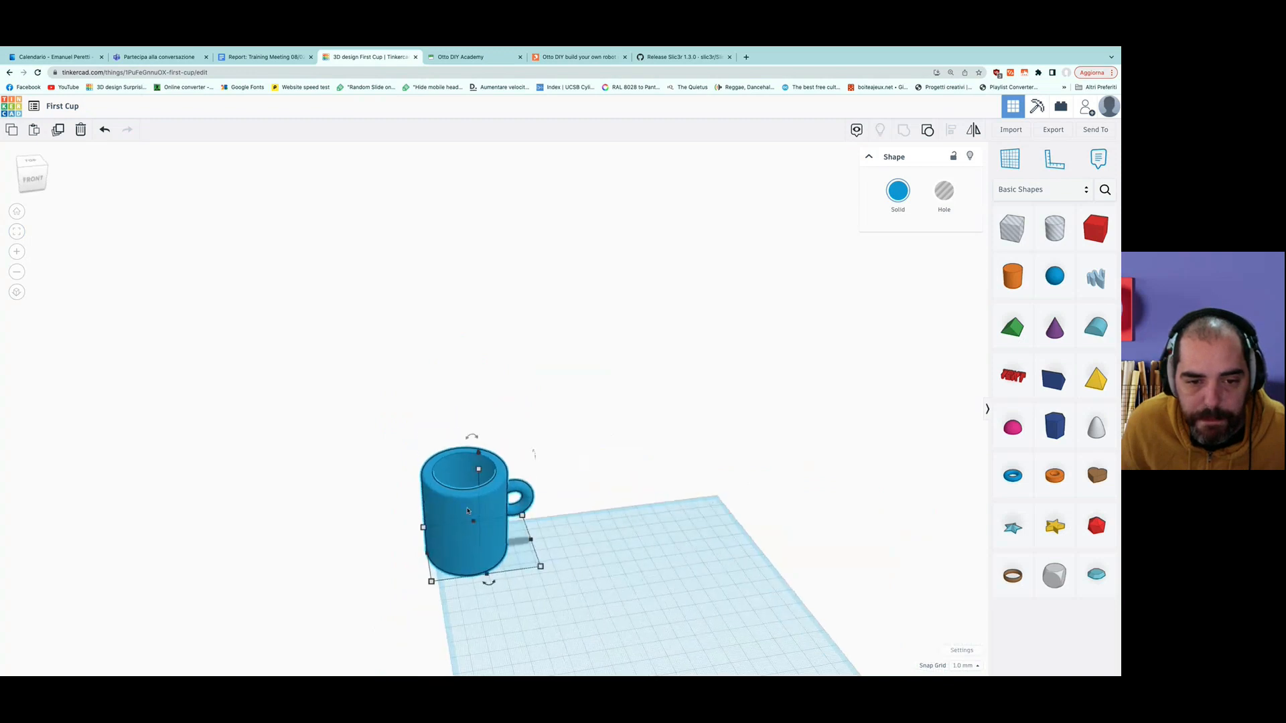
pyautogui.moveTo(468, 513); pyautogui.dragTo(101, 334)
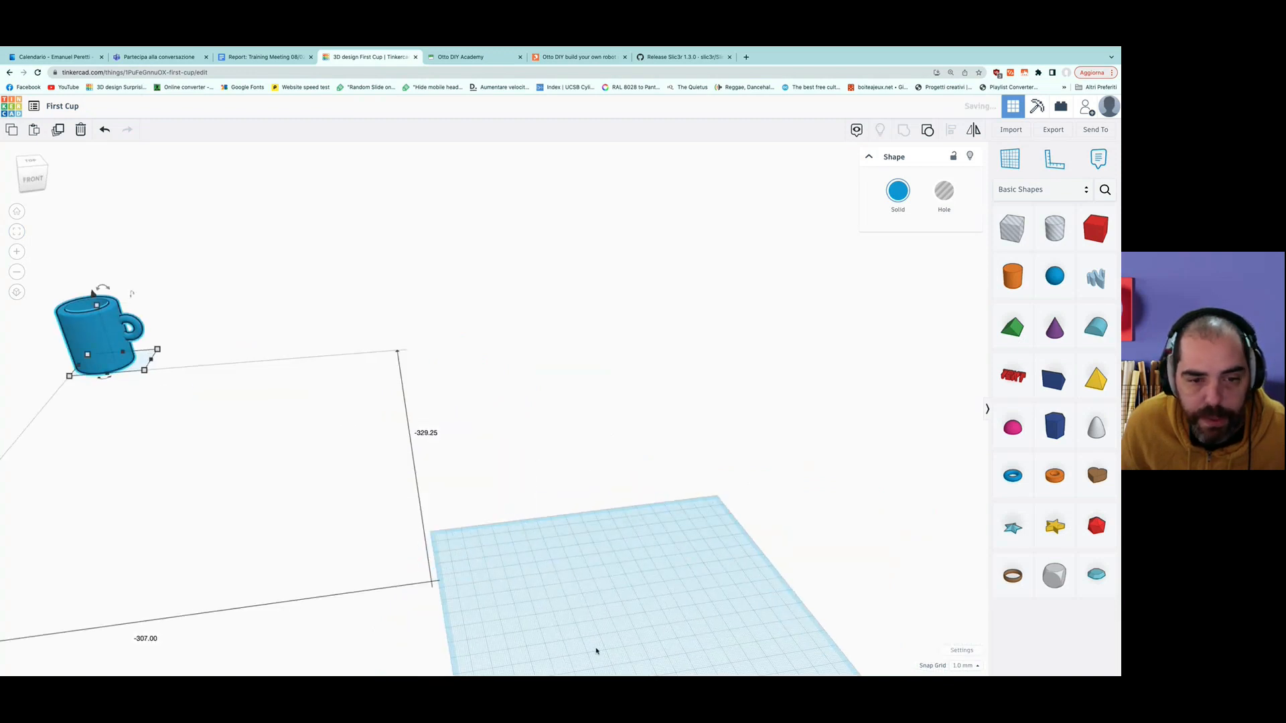
pyautogui.click(539, 602)
# Place a cylinder at the workplane's back-left corner and adjust its height to about 66 mm.
pyautogui.moveTo(539, 601); pyautogui.dragTo(415, 402, button='middle')
pyautogui.moveTo(595, 484); pyautogui.dragTo(459, 448, button='middle')
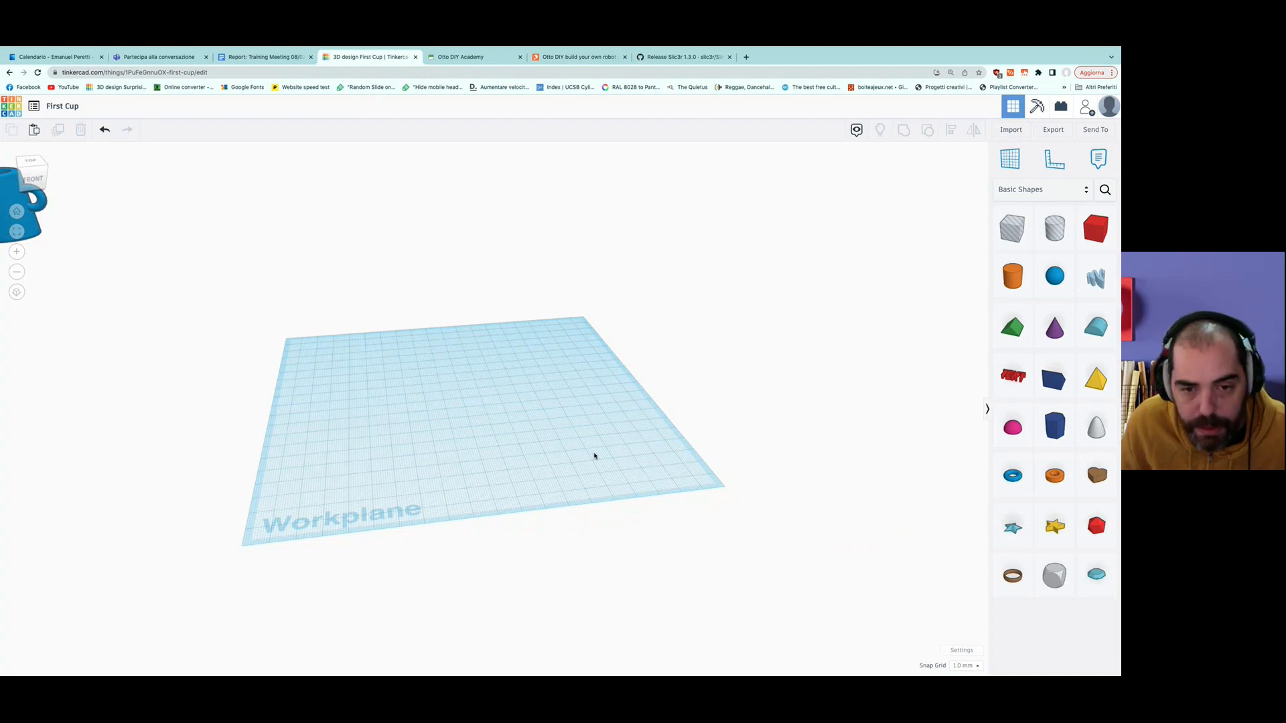
pyautogui.moveTo(409, 438); pyautogui.dragTo(747, 336, button='right')
pyautogui.moveTo(747, 337); pyautogui.dragTo(625, 472, button='middle')
pyautogui.moveTo(625, 473); pyautogui.dragTo(605, 517, button='right')
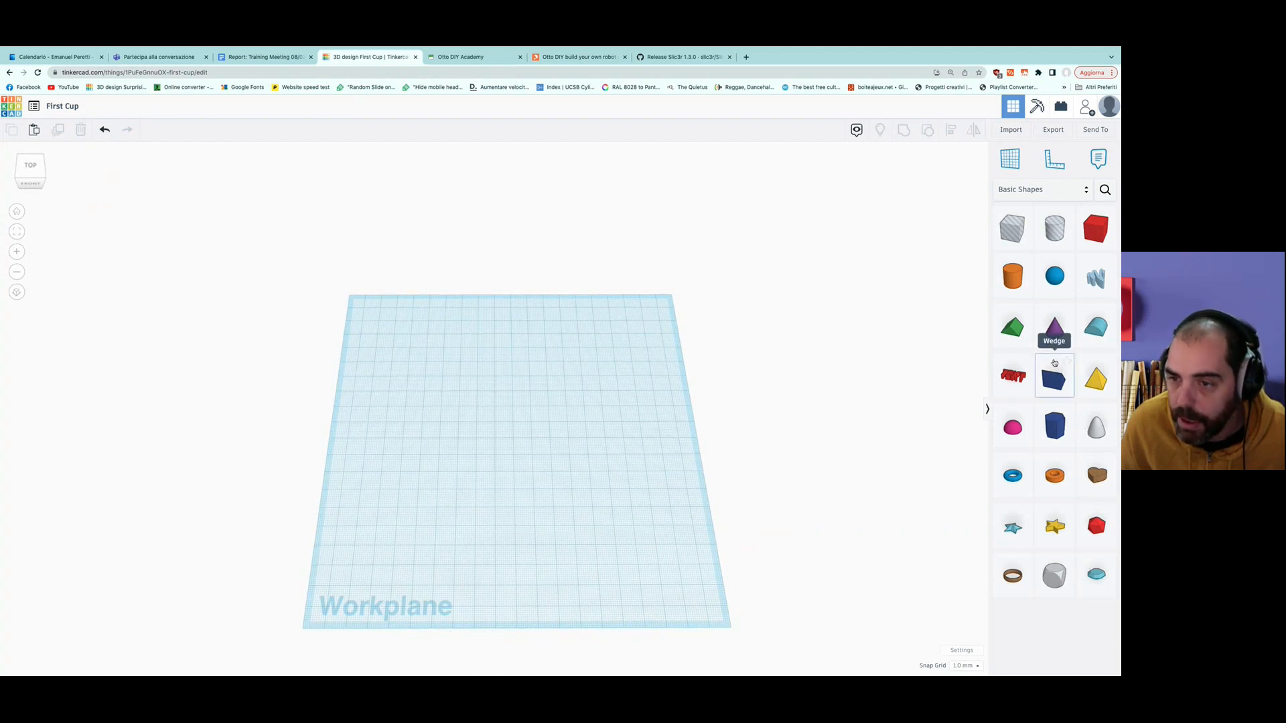
pyautogui.moveTo(1099, 229); pyautogui.dragTo(470, 376)
pyautogui.press('Delete')
pyautogui.moveTo(1013, 275); pyautogui.dragTo(398, 325)
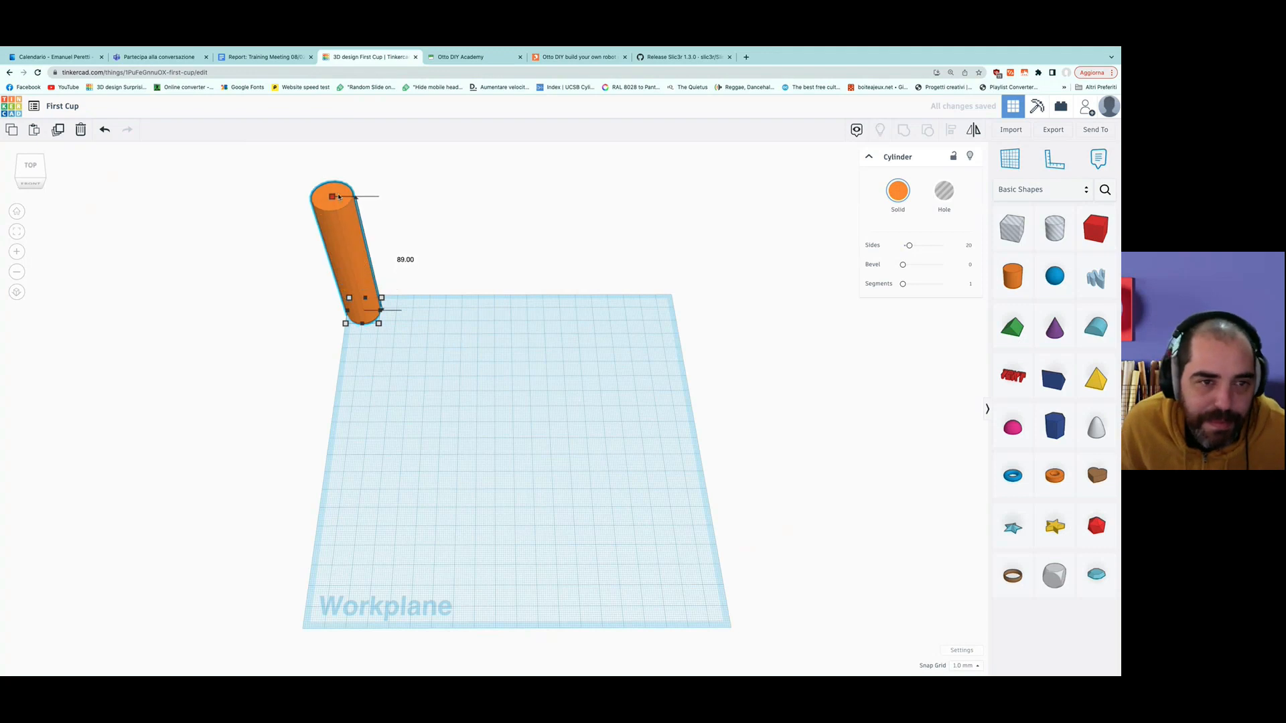
pyautogui.moveTo(332, 198); pyautogui.dragTo(339, 233)
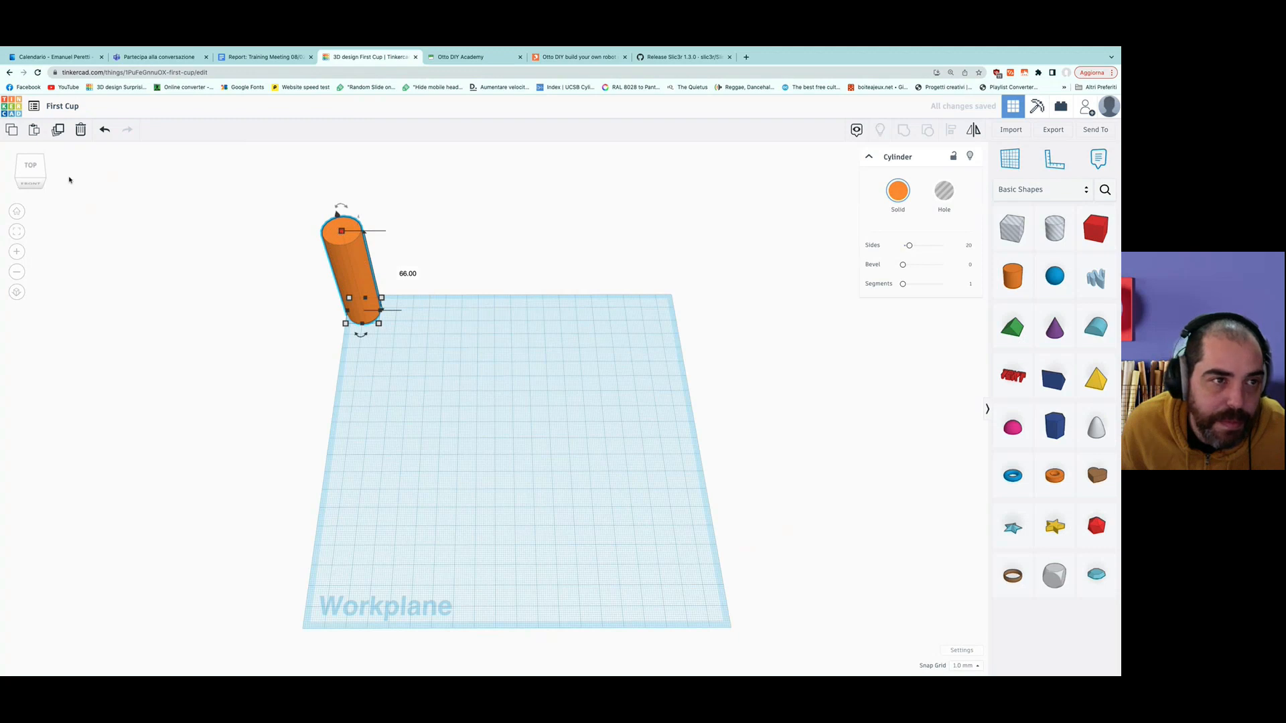
# Duplicate the cylinder 38 mm to the right, repeat the duplication for a row of six, and delete the five copies.
pyautogui.click(58, 132)
pyautogui.moveTo(350, 269); pyautogui.dragTo(421, 269)
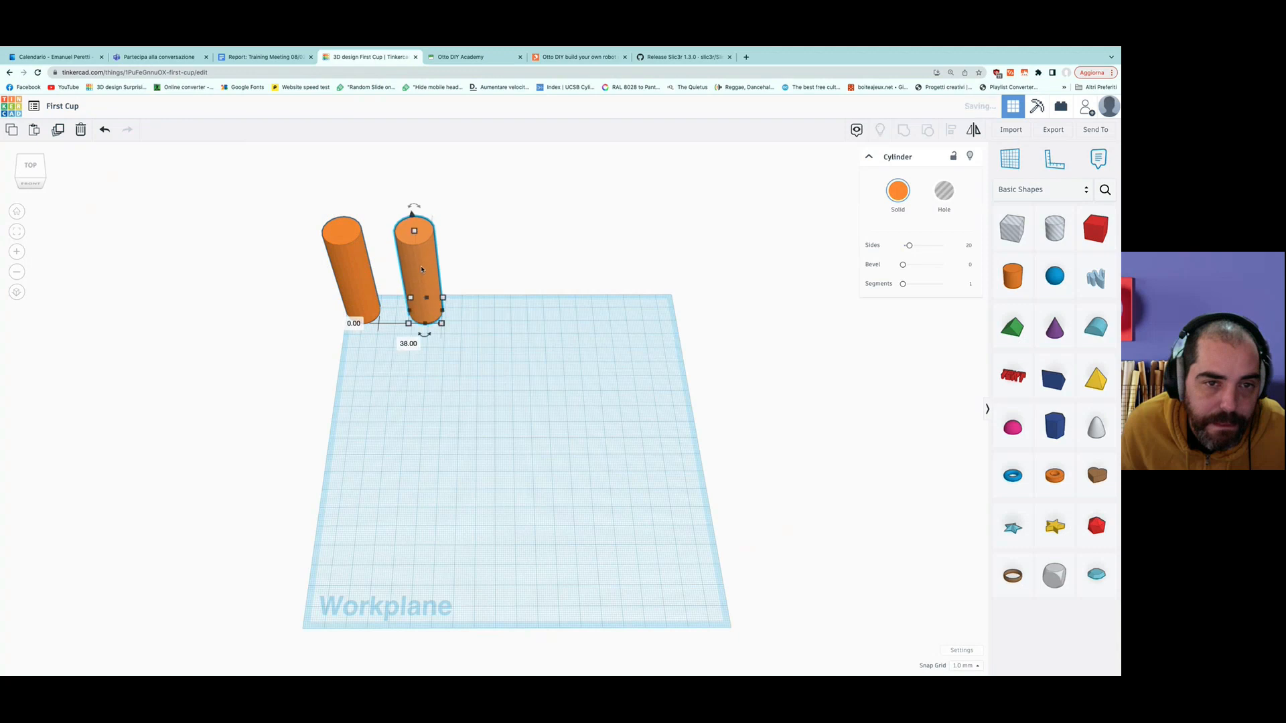
pyautogui.click(59, 130)
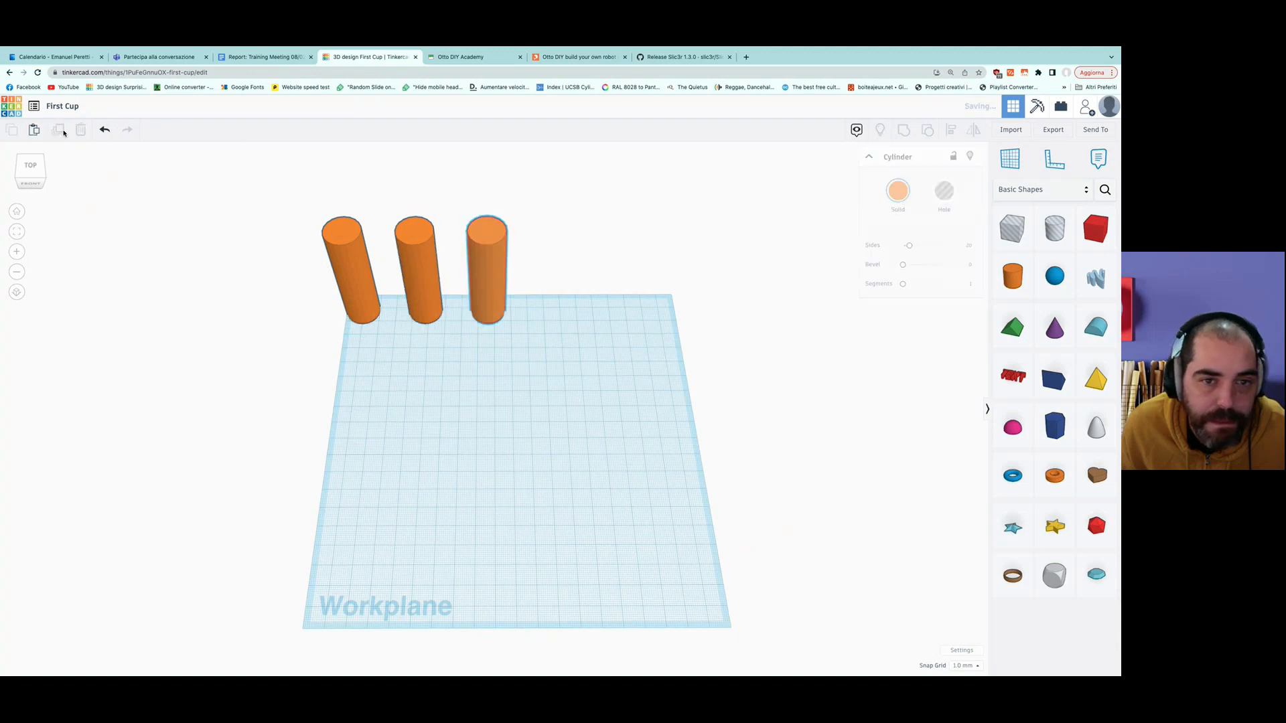
pyautogui.click(59, 130)
pyautogui.click(59, 130)
pyautogui.click(59, 130)
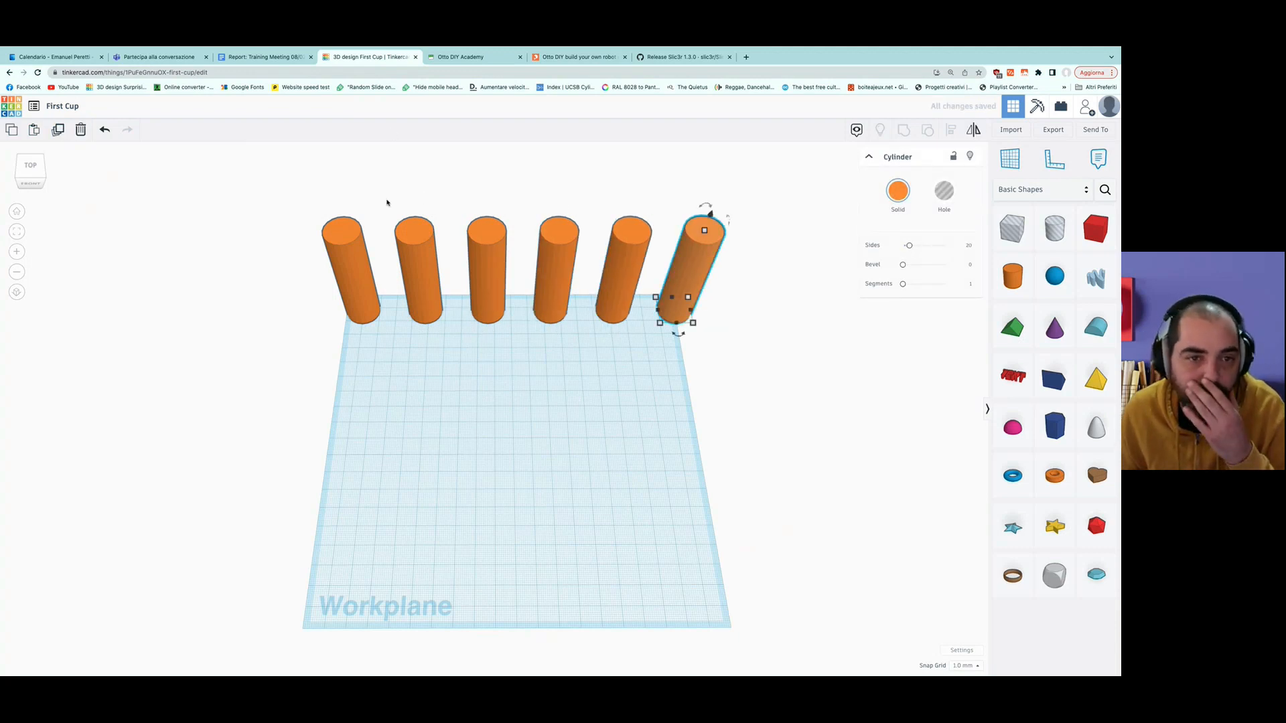
pyautogui.moveTo(396, 203); pyautogui.dragTo(719, 272)
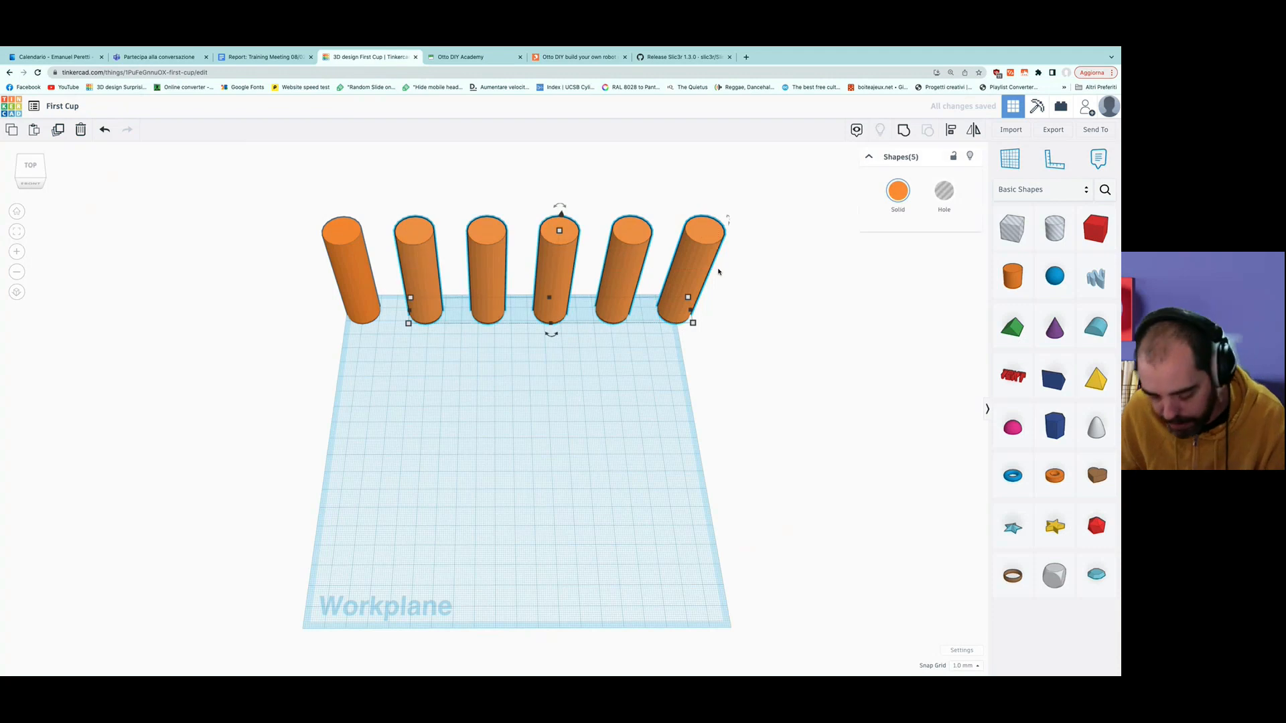
pyautogui.press('Delete')
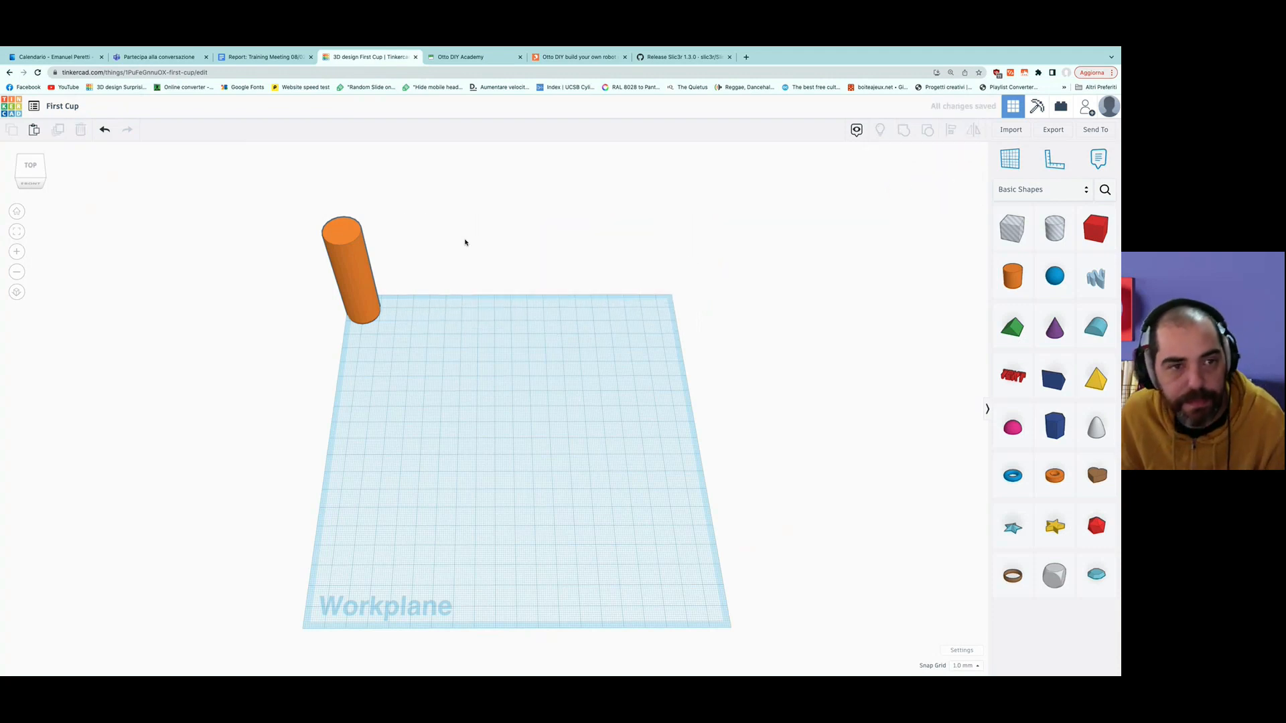
pyautogui.click(337, 241)
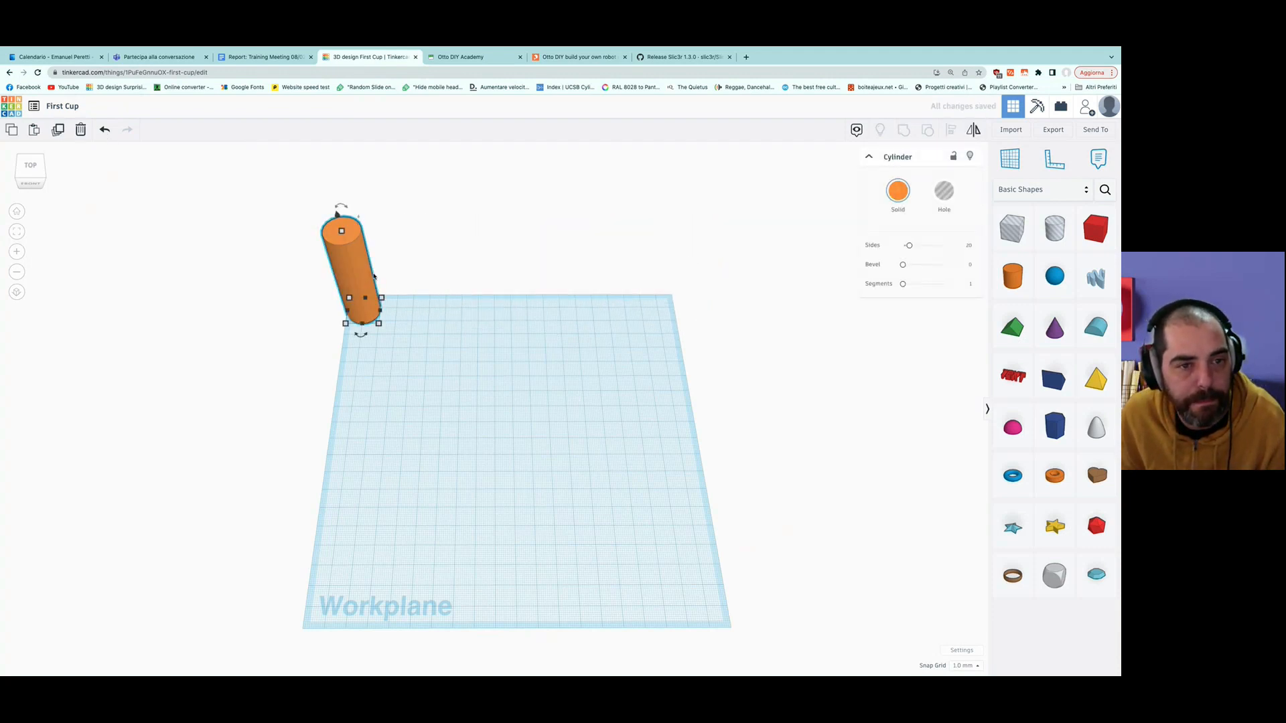
pyautogui.moveTo(356, 276)
pyautogui.keyDown('alt'); pyautogui.mouseDown()
pyautogui.moveTo(396, 317)
pyautogui.moveTo(378, 263)
pyautogui.mouseUp(); pyautogui.keyUp('alt')
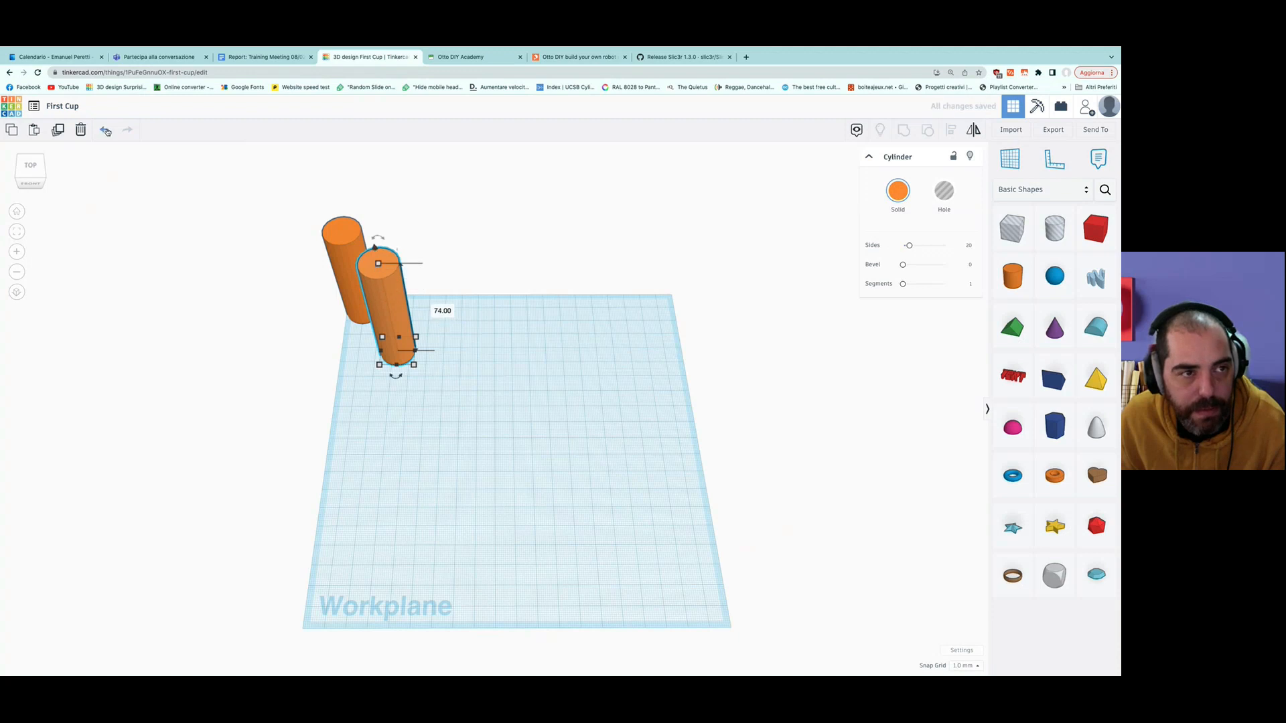
pyautogui.click(106, 130)
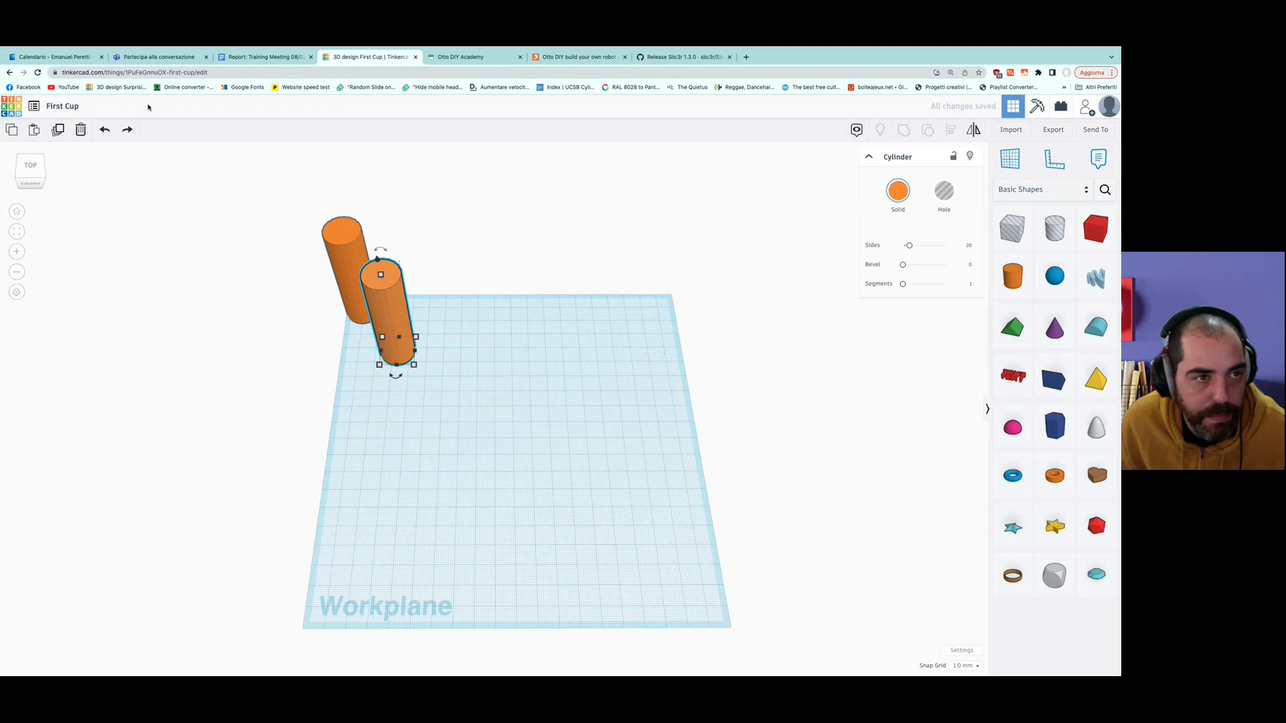
pyautogui.click(105, 130)
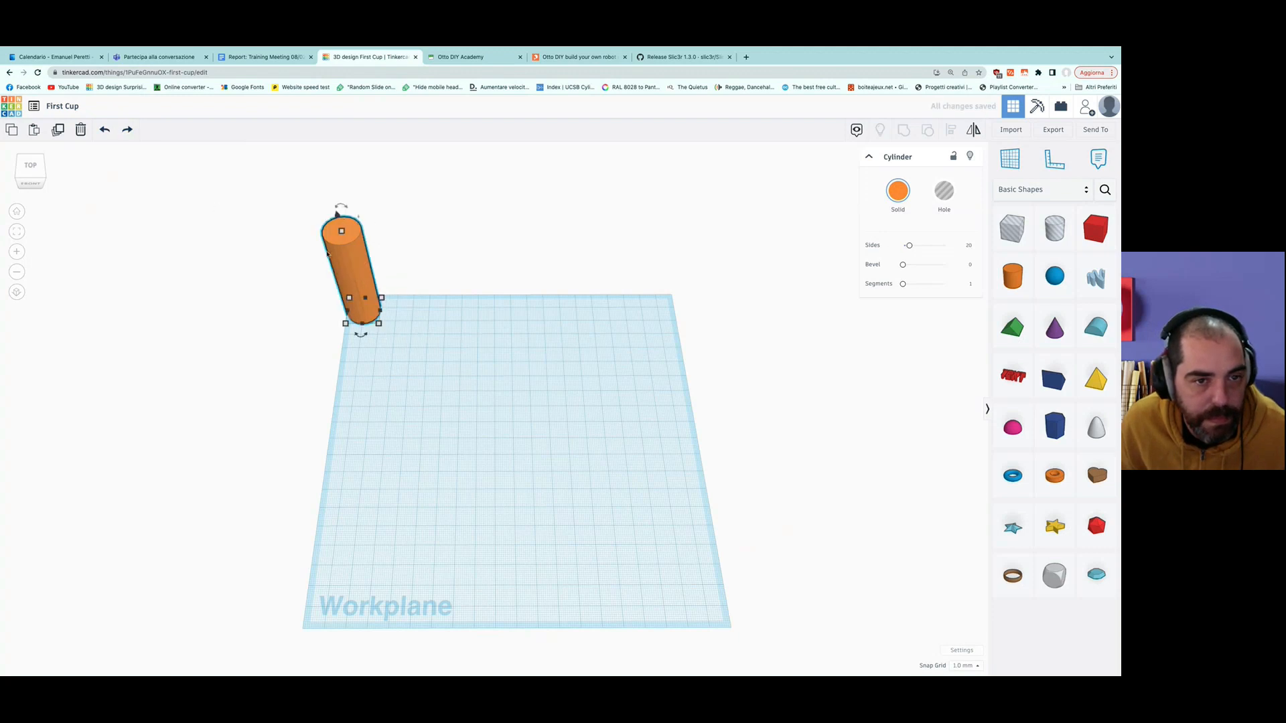
# Try a cylinder copy offset diagonally toward the front right and shrunk to about 58 mm tall, and delete it.
pyautogui.keyDown('alt'); pyautogui.moveTo(338, 259); pyautogui.dragTo(380, 293); pyautogui.keyUp('alt')
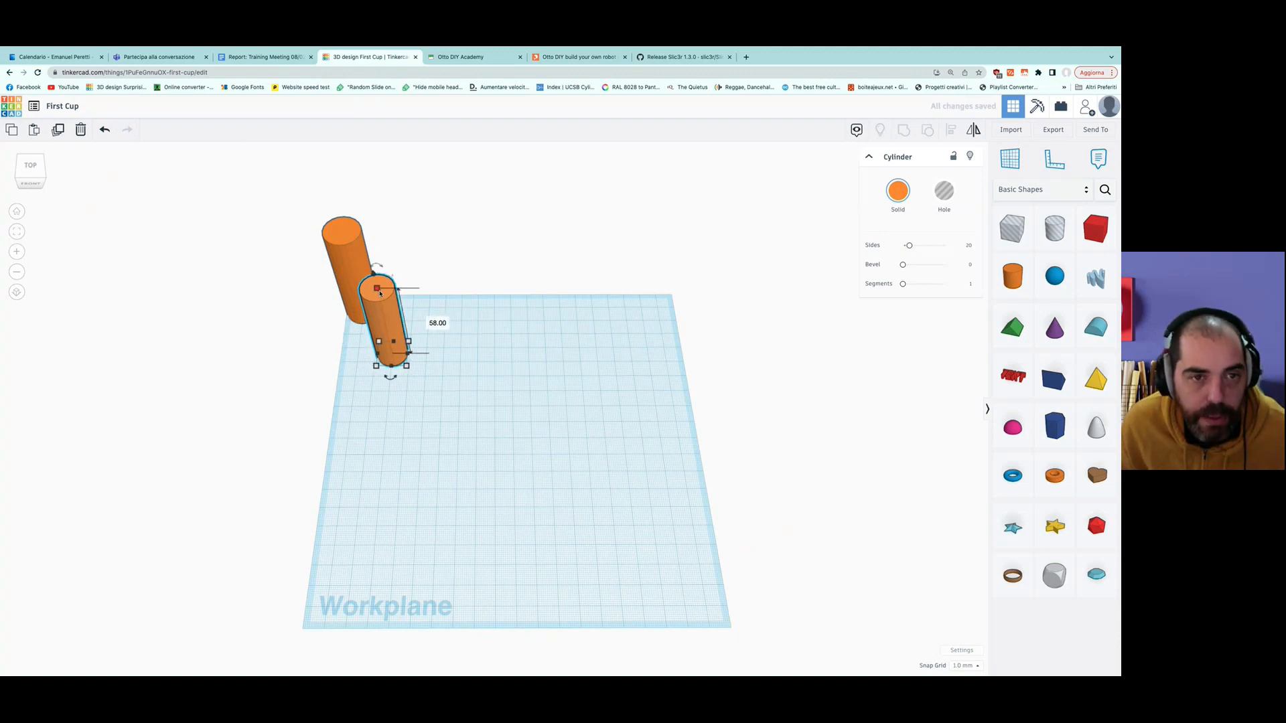
pyautogui.click(59, 129)
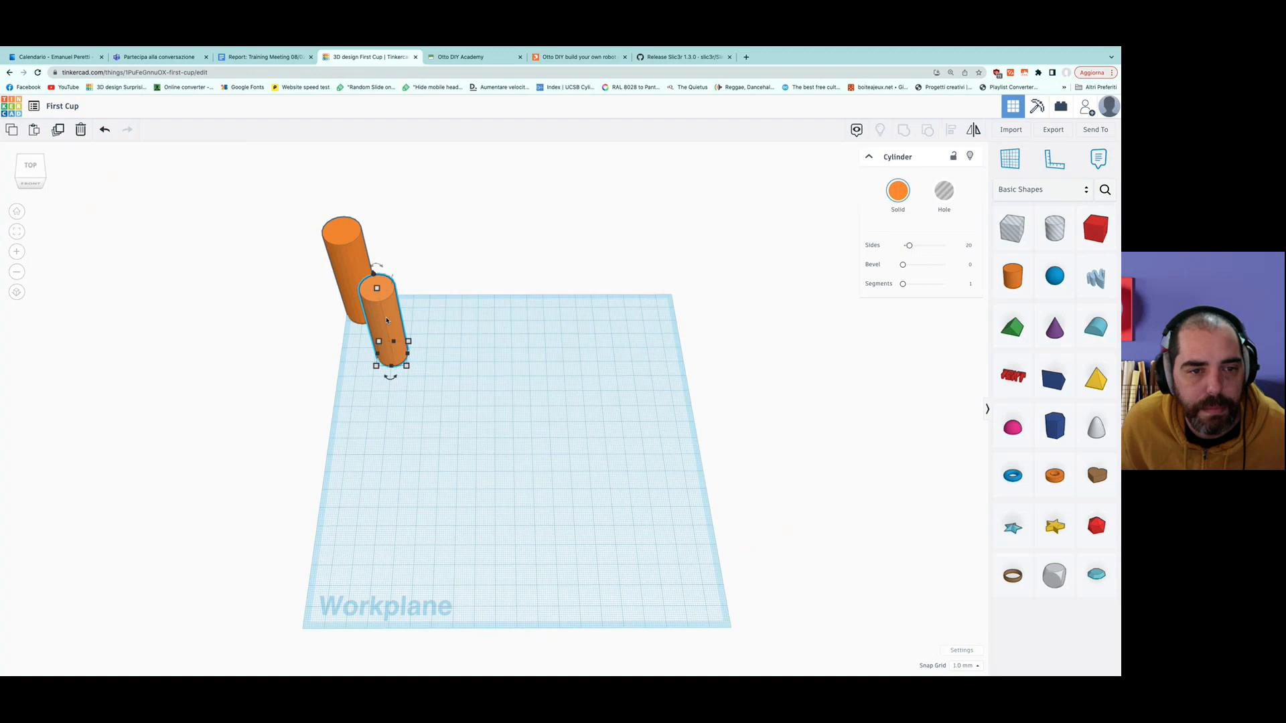
pyautogui.moveTo(446, 289); pyautogui.dragTo(391, 346)
pyautogui.press('Delete')
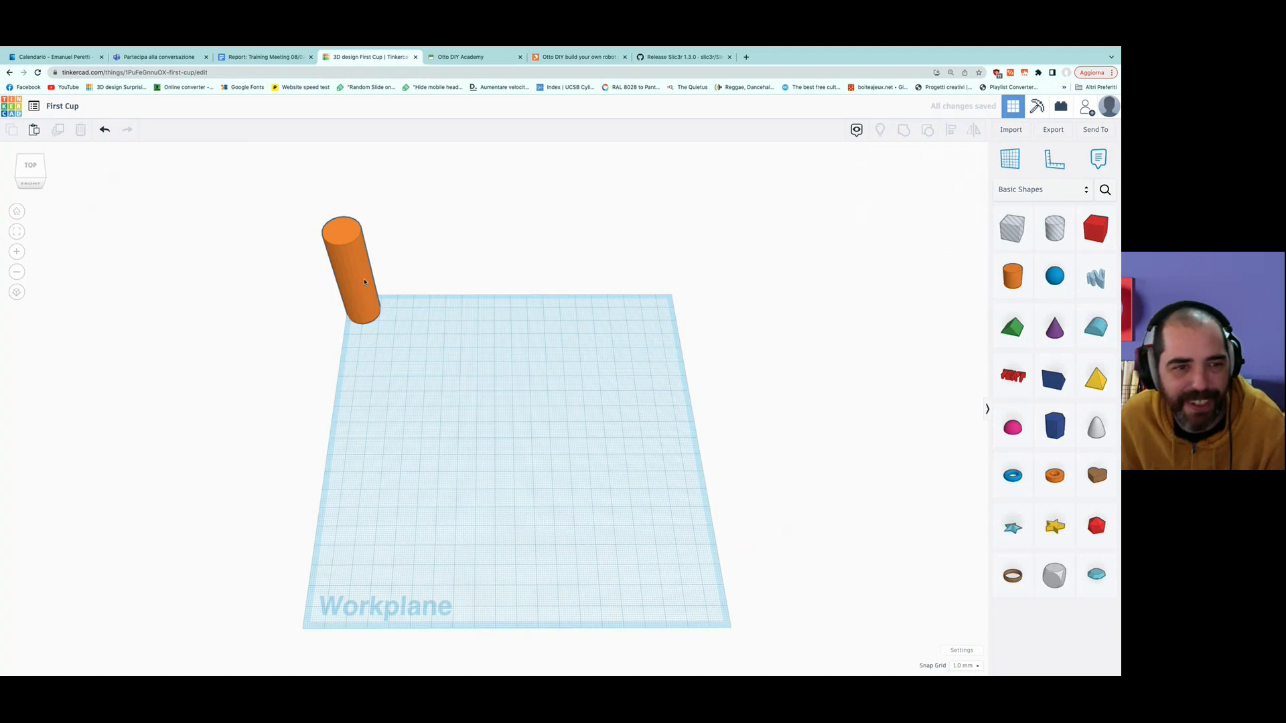
# Duplicate the cylinder diagonally toward the front right, shrink the copy to about 54 mm tall, and repeat for a shrinking row of eight.
pyautogui.click(349, 268)
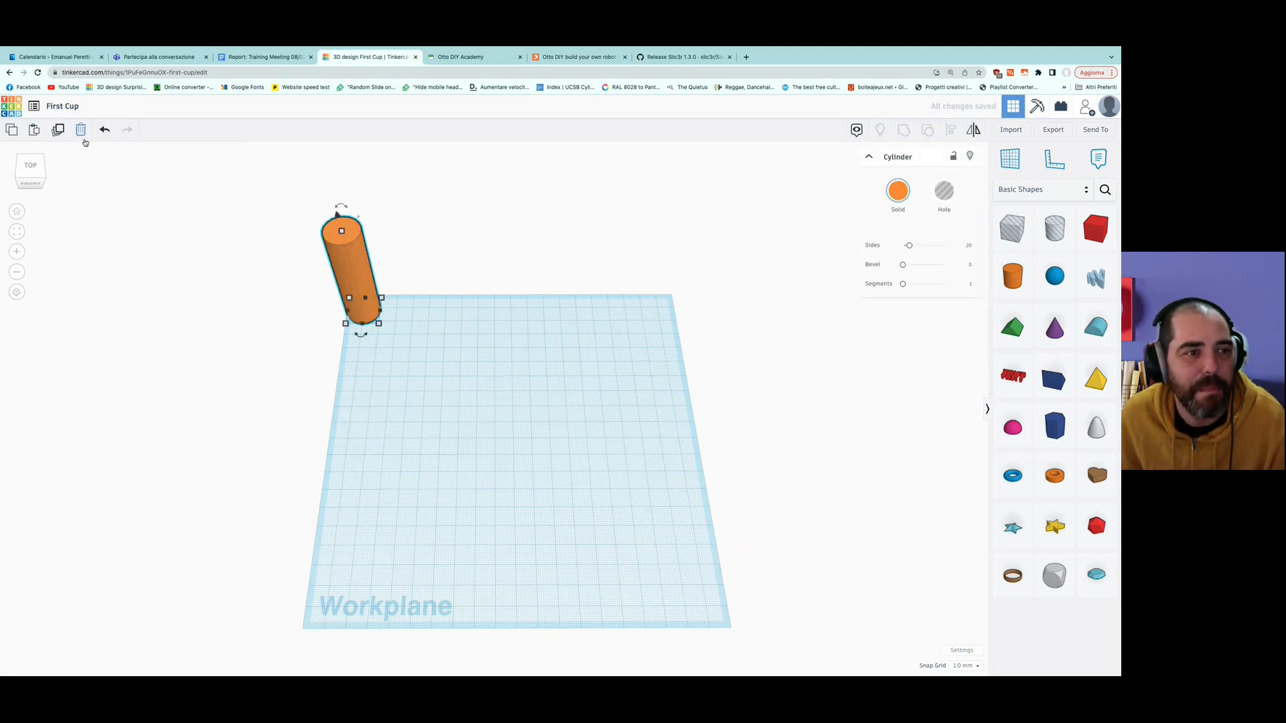
pyautogui.moveTo(352, 266); pyautogui.dragTo(377, 289)
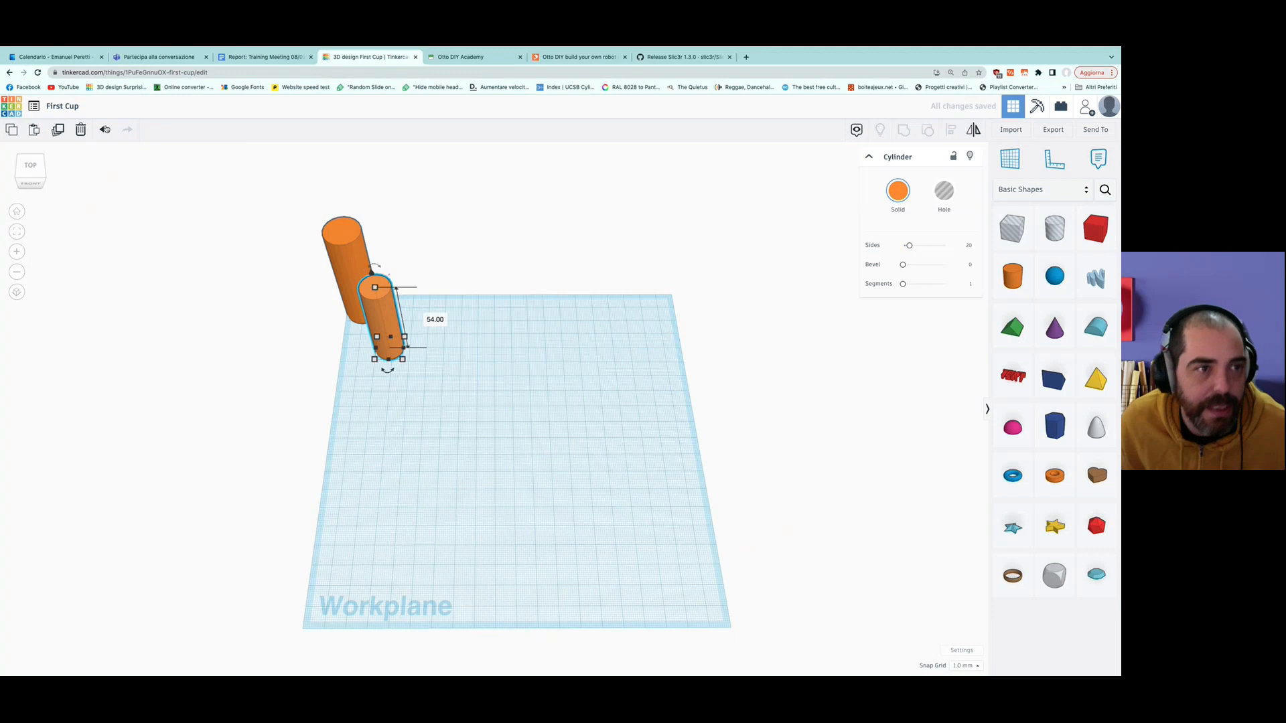
pyautogui.click(56, 135)
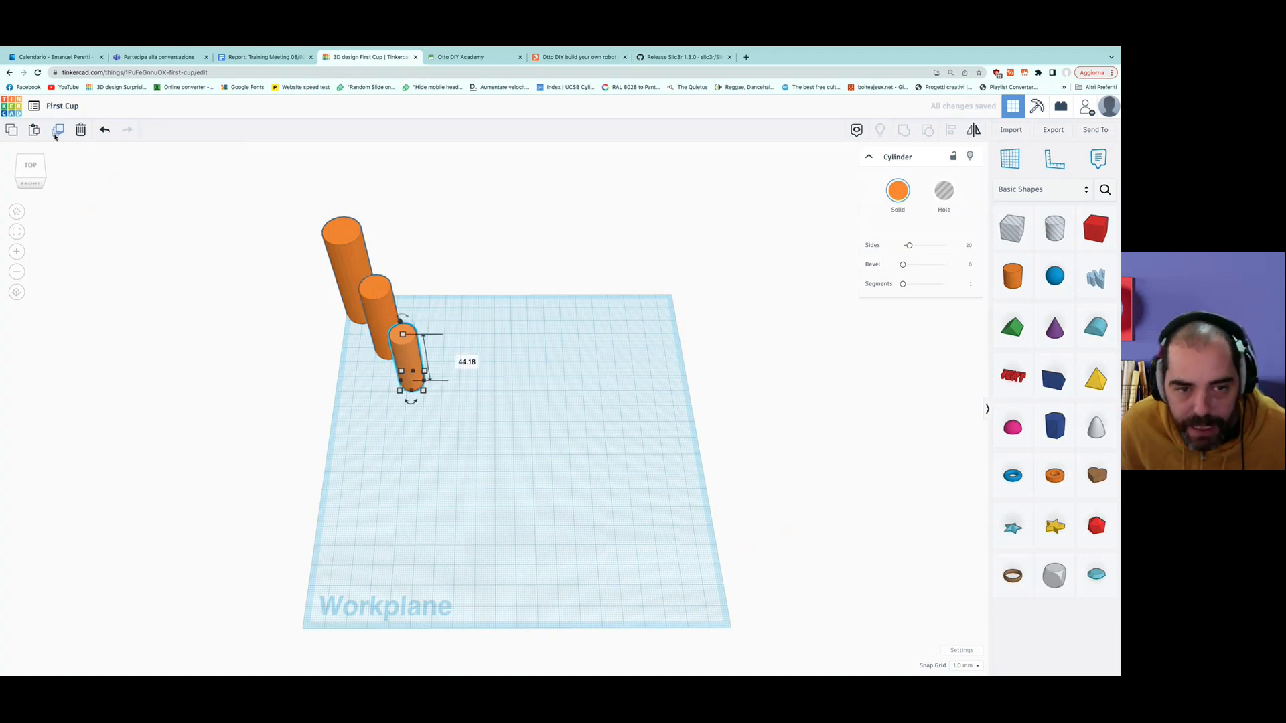
pyautogui.click(56, 133)
pyautogui.click(56, 133)
pyautogui.click(56, 133)
pyautogui.click(56, 133)
pyautogui.click(56, 134)
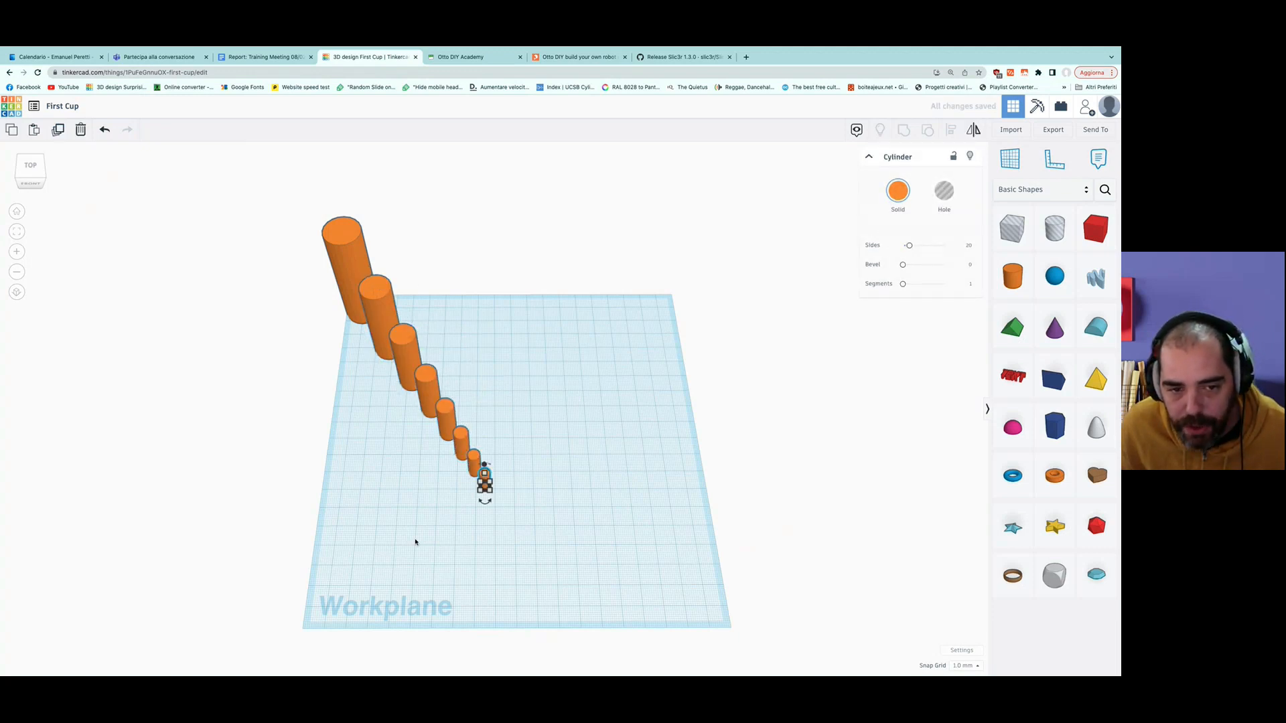
# Delete the seven shrinking cylinder copies, keeping only the tallest original cylinder.
pyautogui.moveTo(432, 576); pyautogui.dragTo(502, 557, button='right')
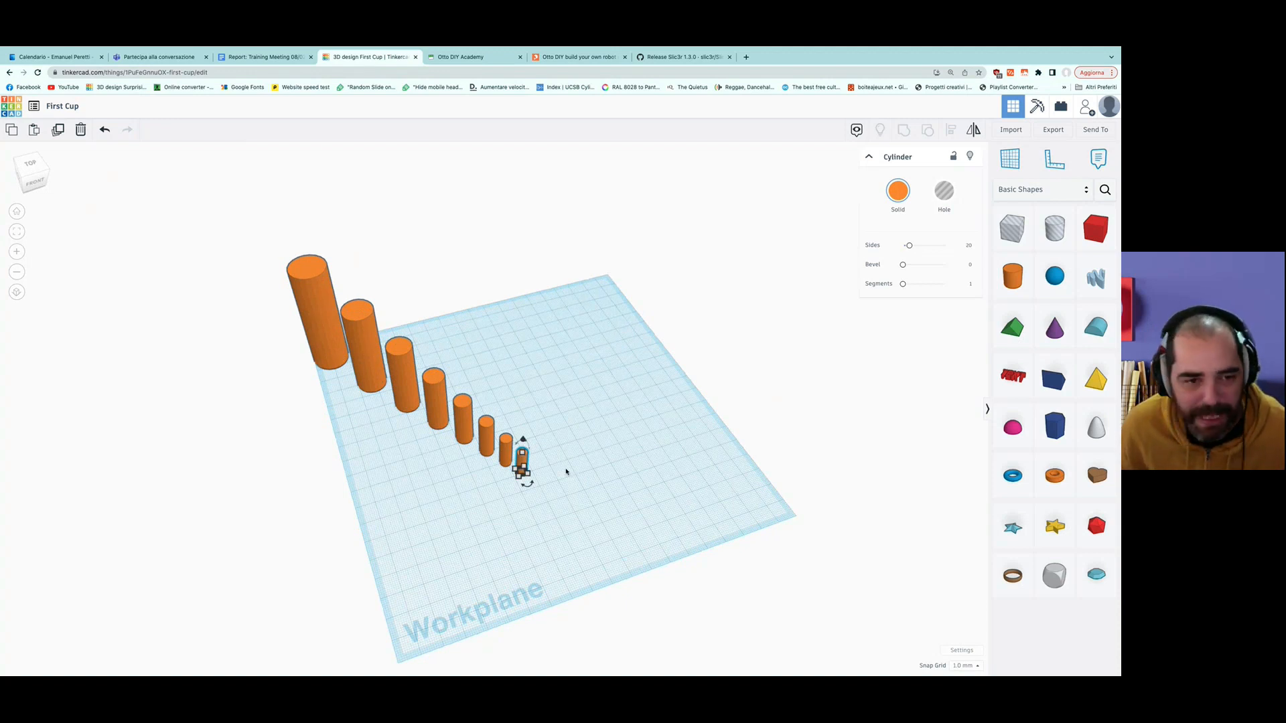
pyautogui.moveTo(552, 491); pyautogui.dragTo(363, 341)
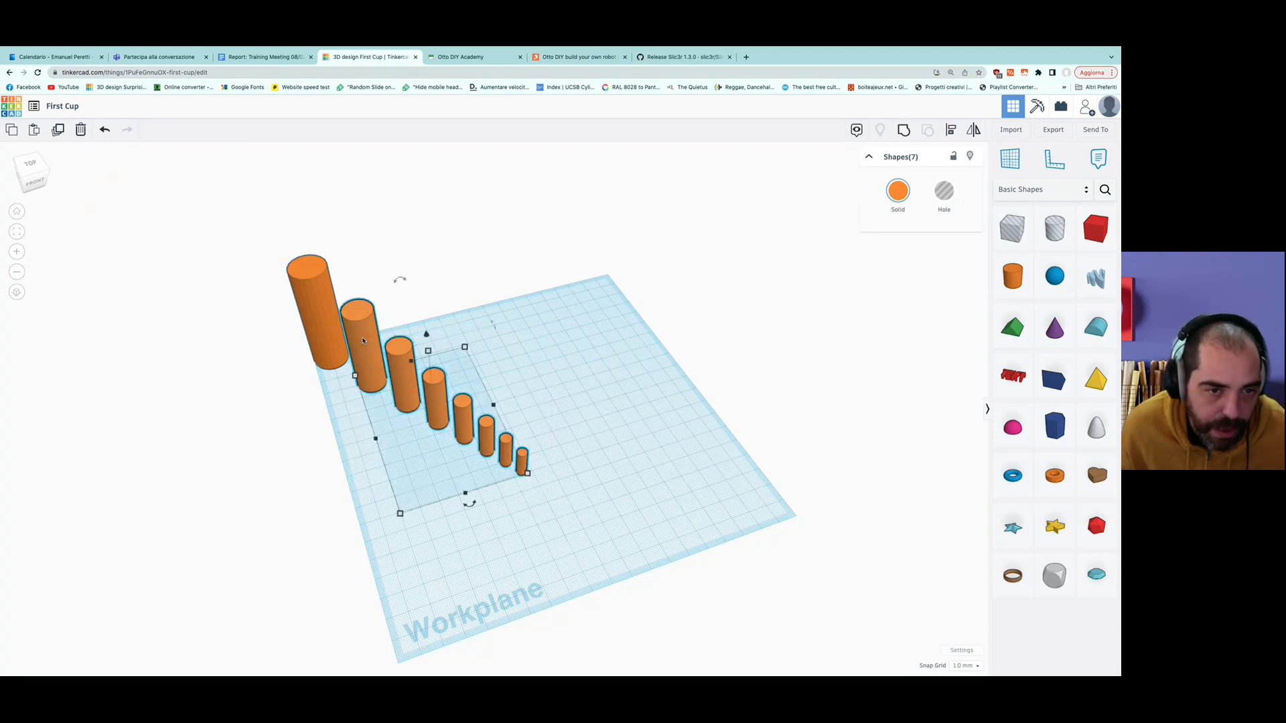
pyautogui.press('Delete')
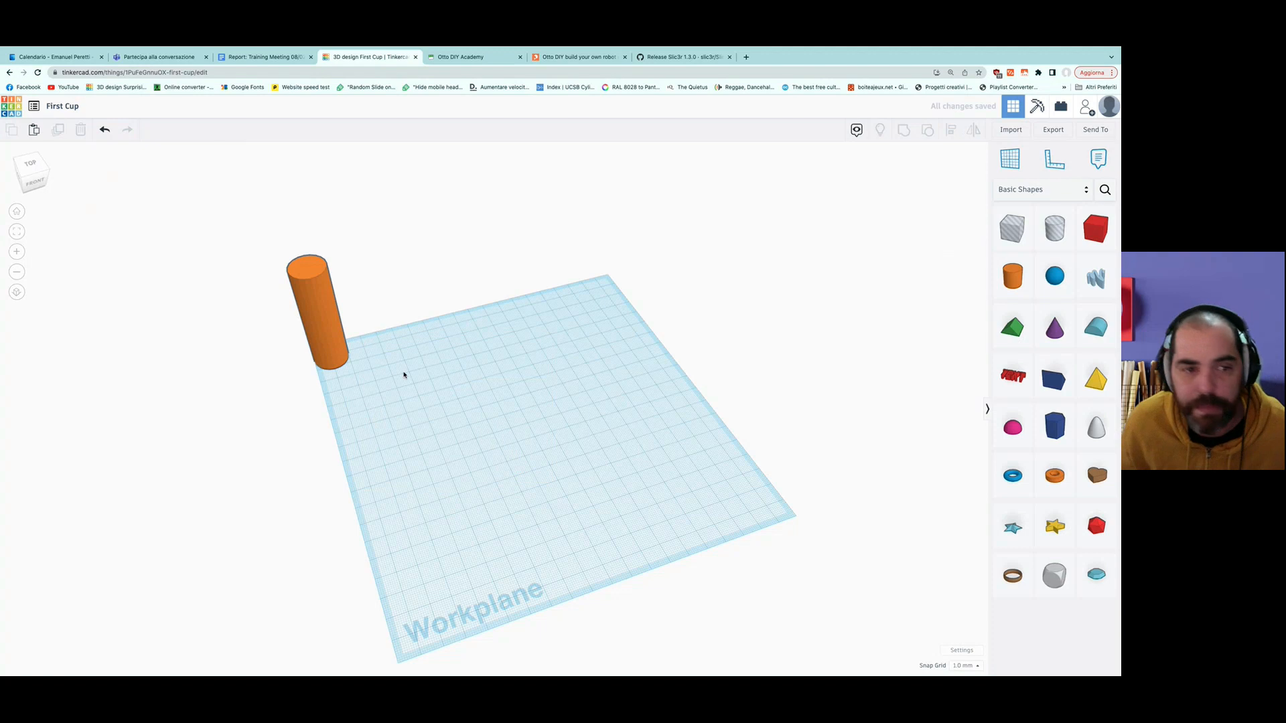
# Move the remaining cylinder onto the workplane, about 60 mm right and 76 mm forward.
pyautogui.moveTo(312, 321); pyautogui.dragTo(460, 377)
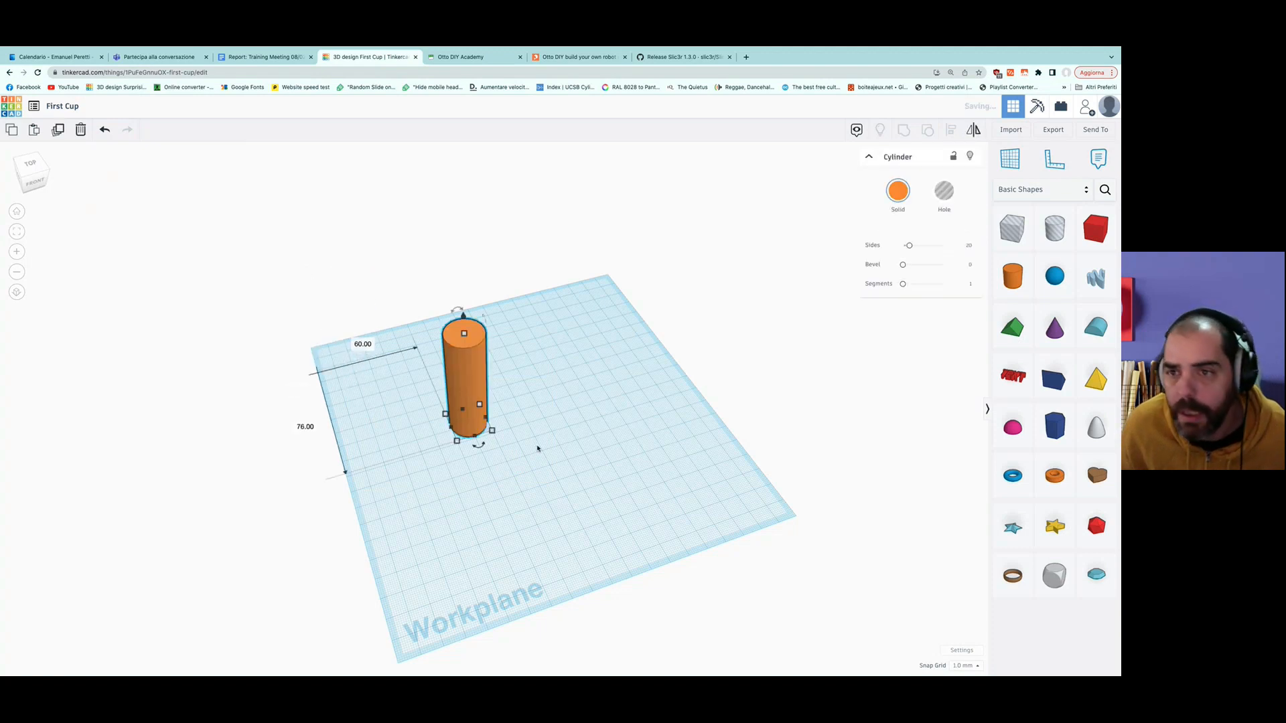
pyautogui.click(574, 478)
pyautogui.moveTo(596, 474); pyautogui.dragTo(546, 475, button='right')
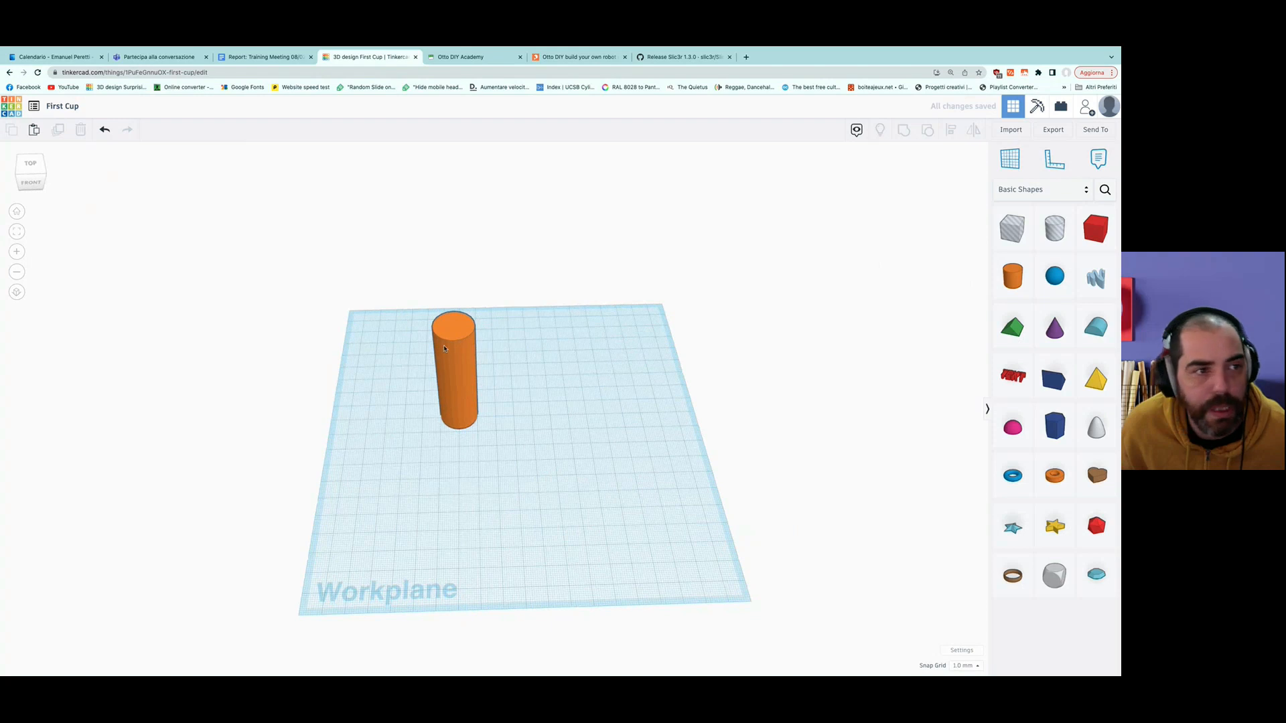
pyautogui.click(444, 349)
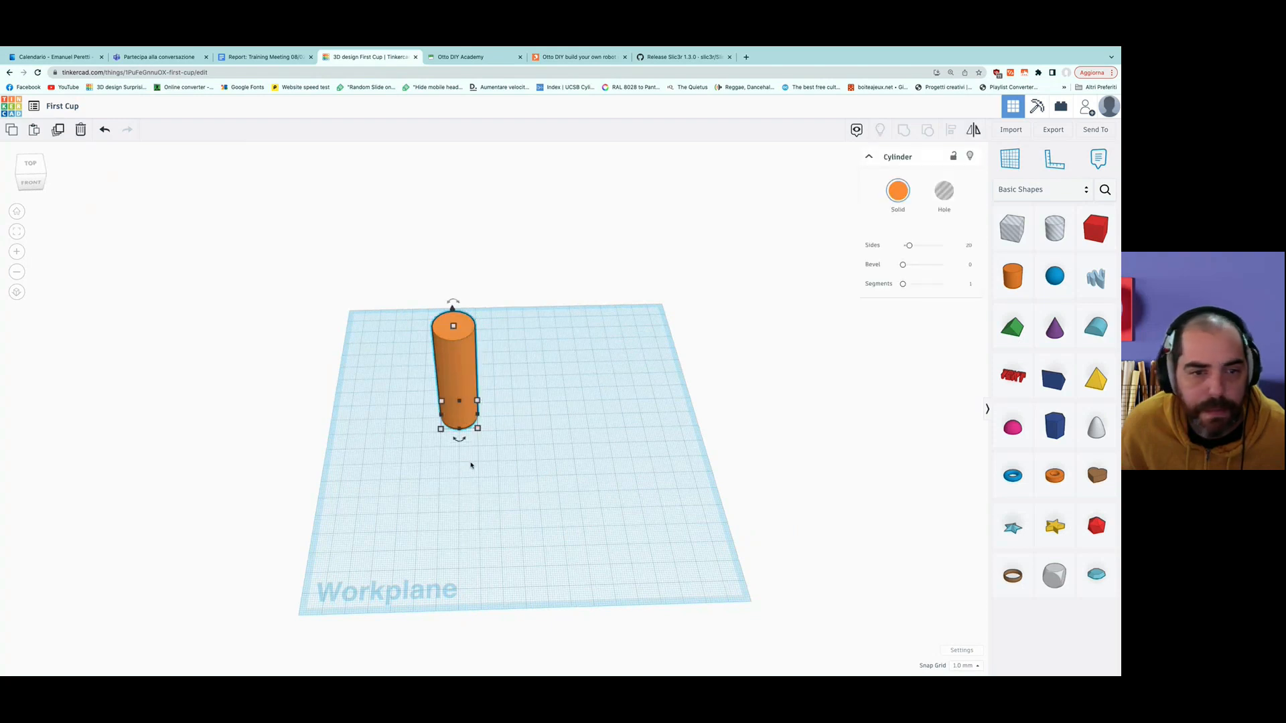
# Move the mug back onto the workplane beside the cylinder, about 413 mm right and 424 mm forward, and deselect it.
pyautogui.scroll(-2, 473, 487)
pyautogui.scroll(-1, 473, 488)
pyautogui.moveTo(171, 174); pyautogui.dragTo(541, 517)
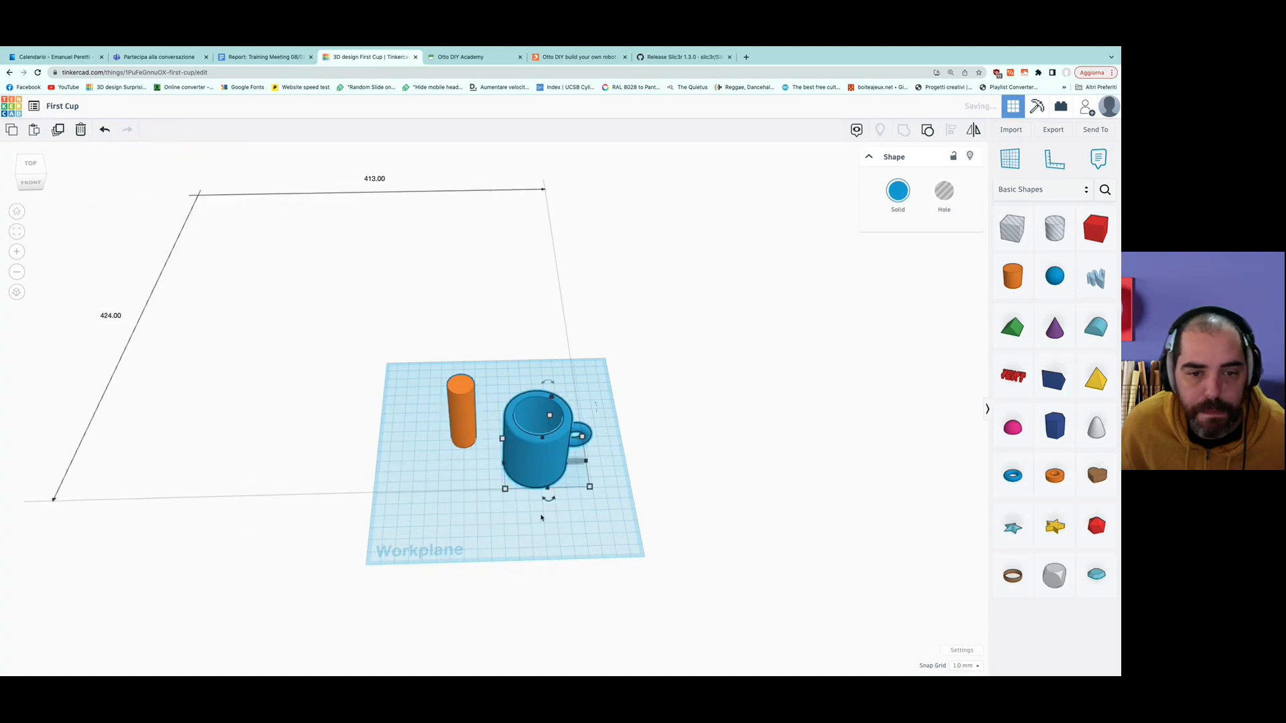
pyautogui.click(539, 521)
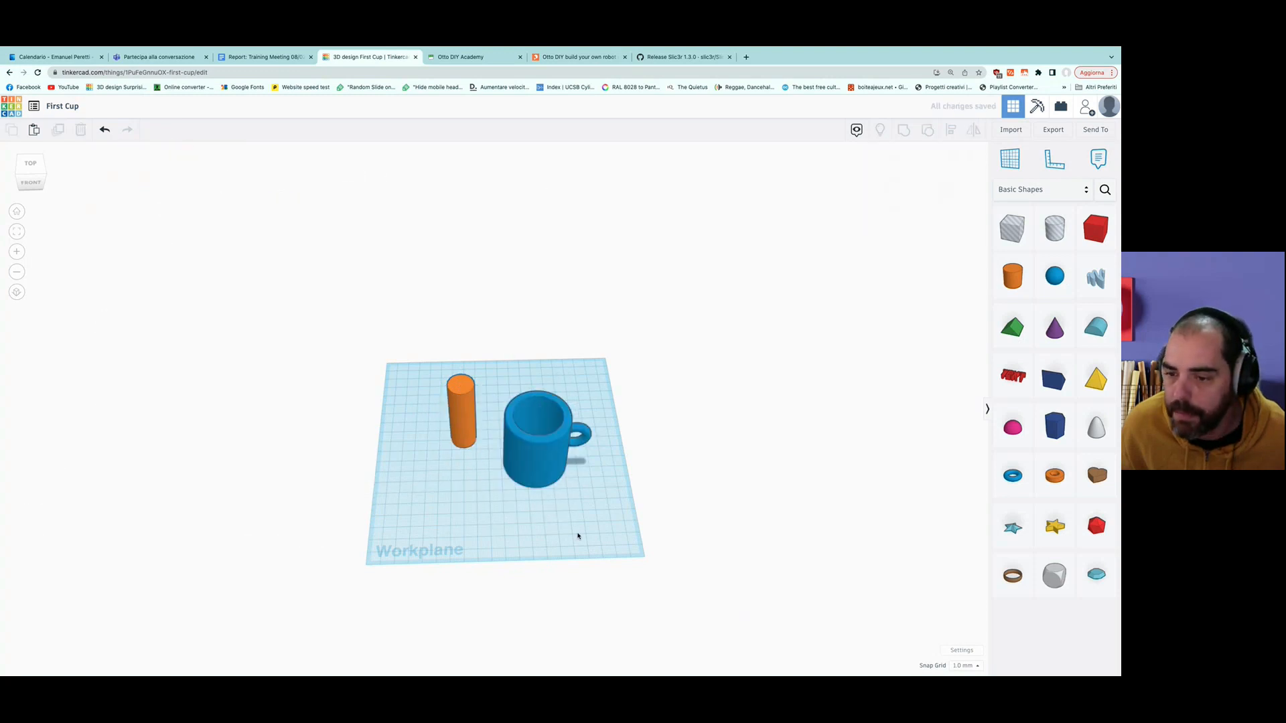
# Enlarge the mug and cylinder together to about 83 mm deep, and move the cylinder about 9 mm right and 6 mm back.
pyautogui.scroll(1, 578, 536)
pyautogui.moveTo(395, 387); pyautogui.dragTo(539, 489)
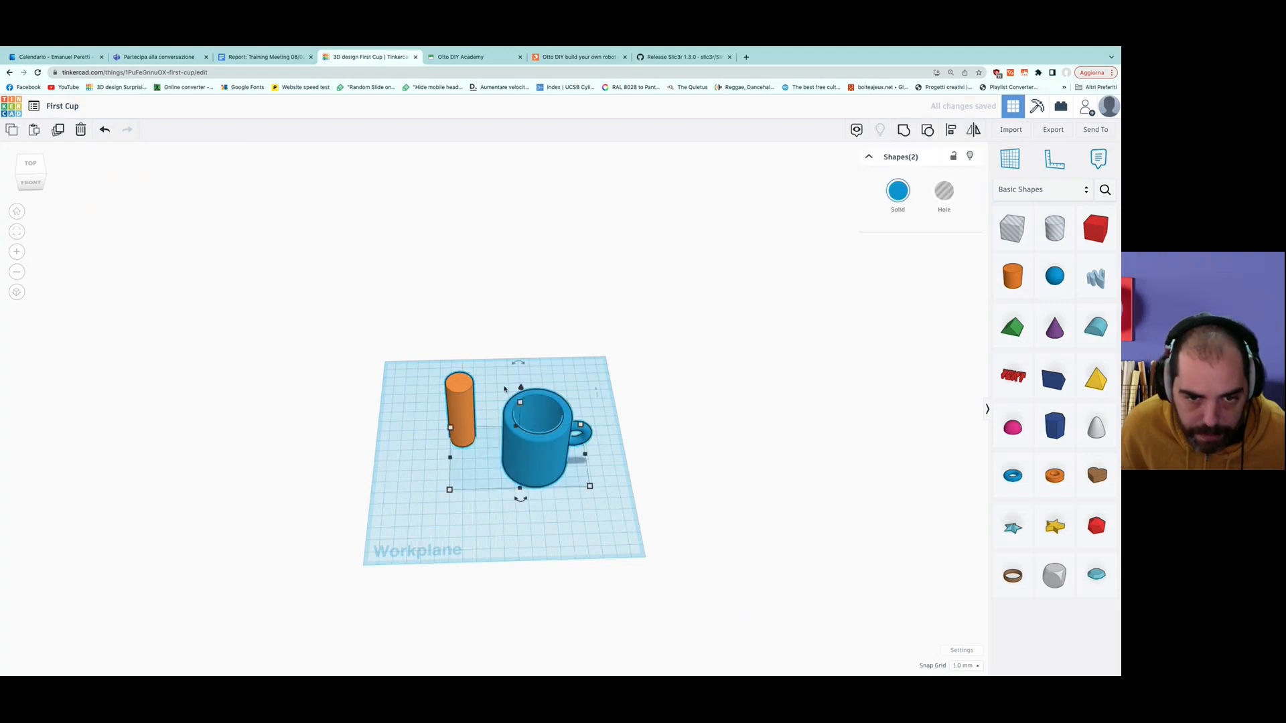
pyautogui.click(17, 252)
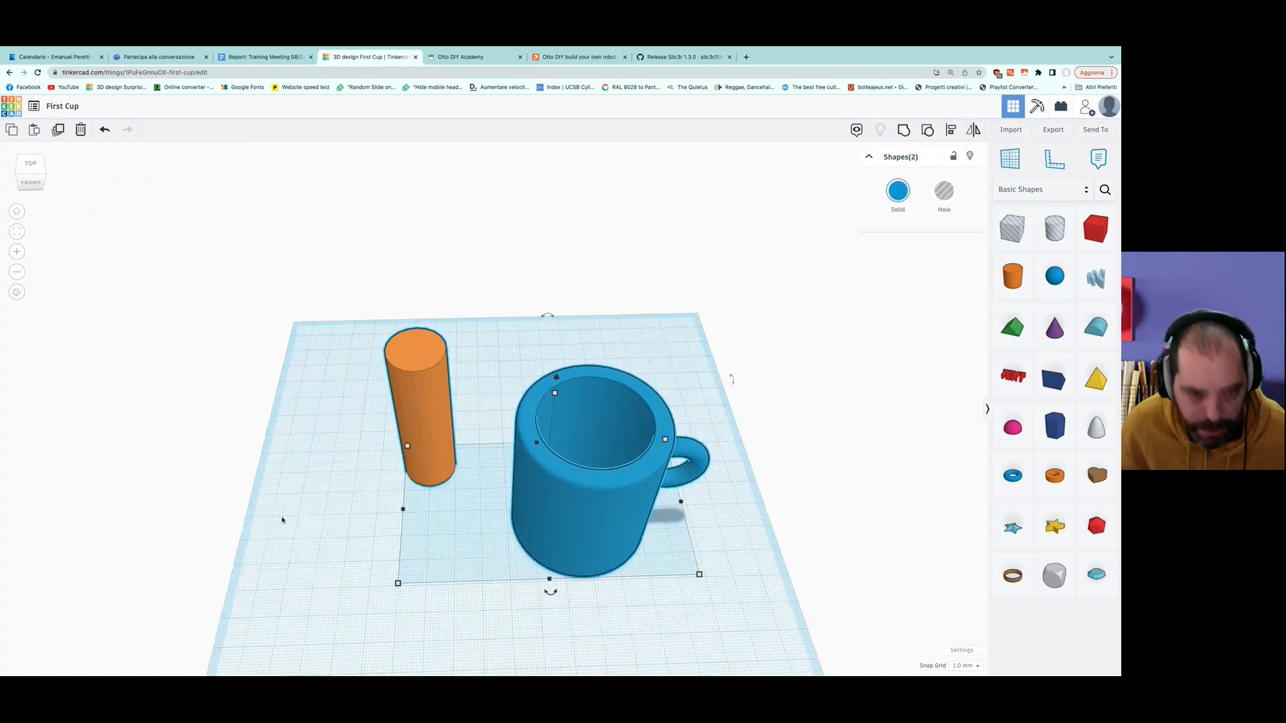
pyautogui.moveTo(398, 584); pyautogui.dragTo(290, 651)
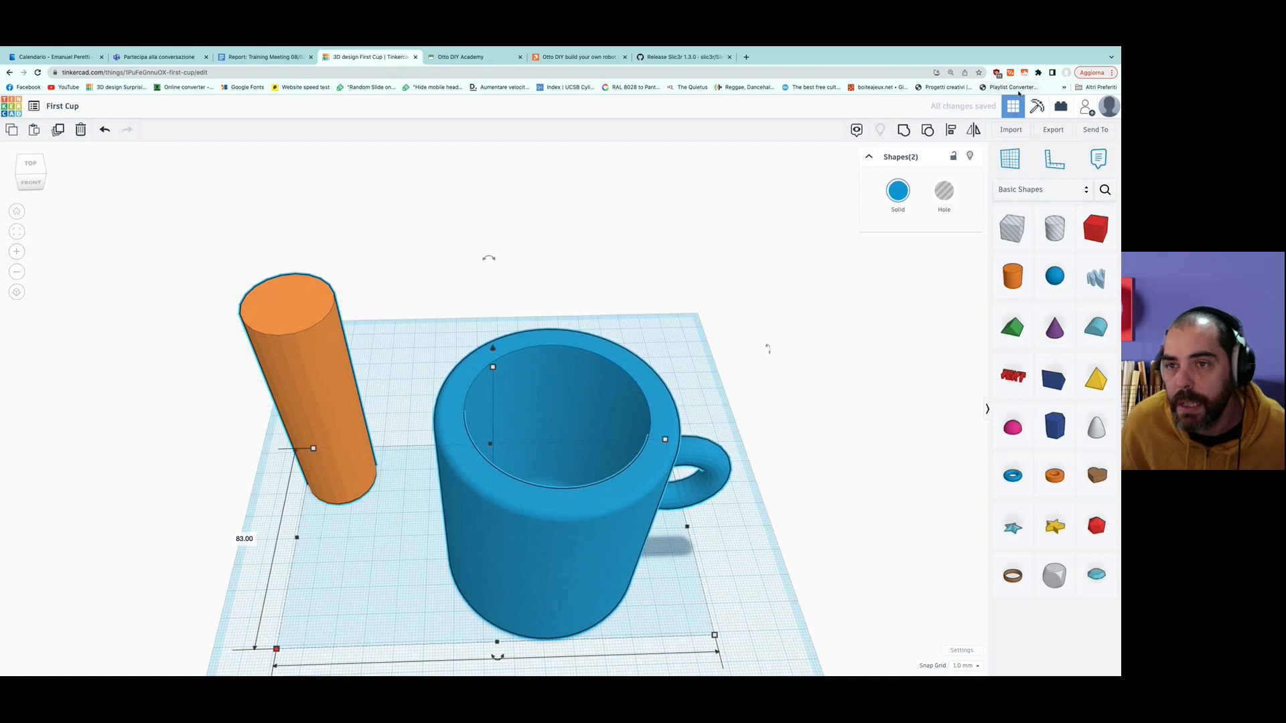
pyautogui.click(764, 294)
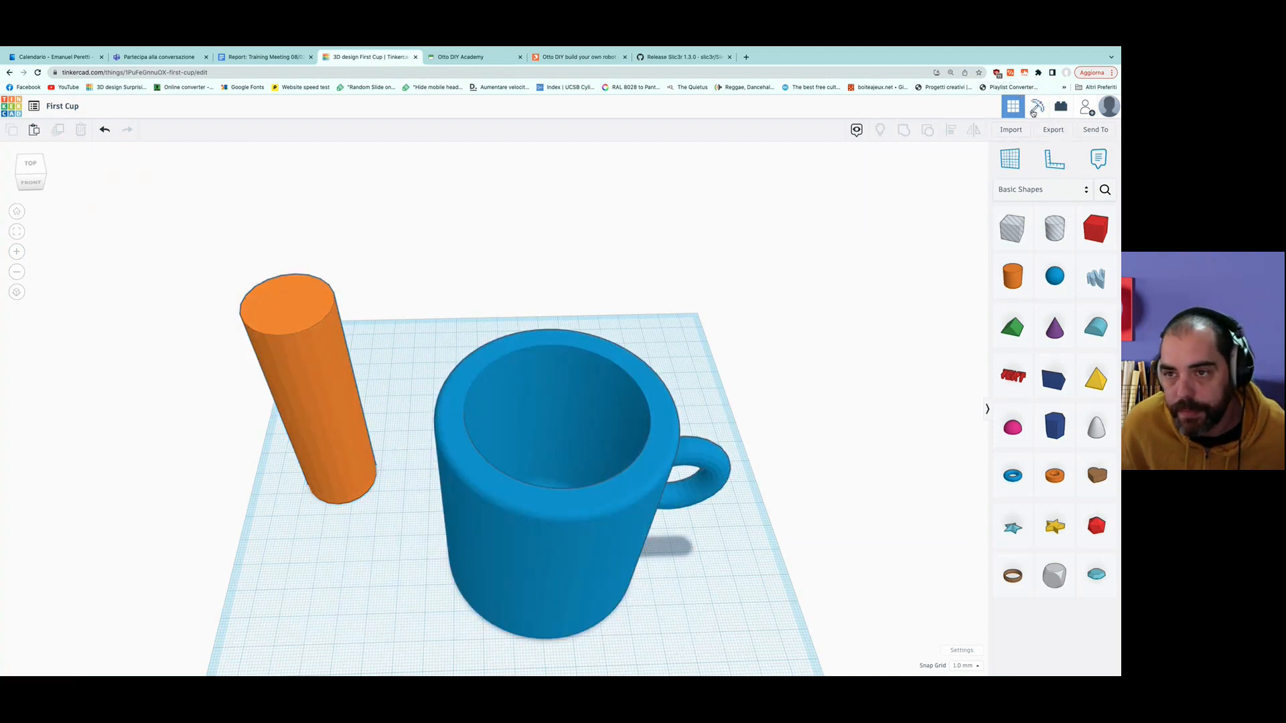
pyautogui.moveTo(281, 312); pyautogui.dragTo(313, 293)
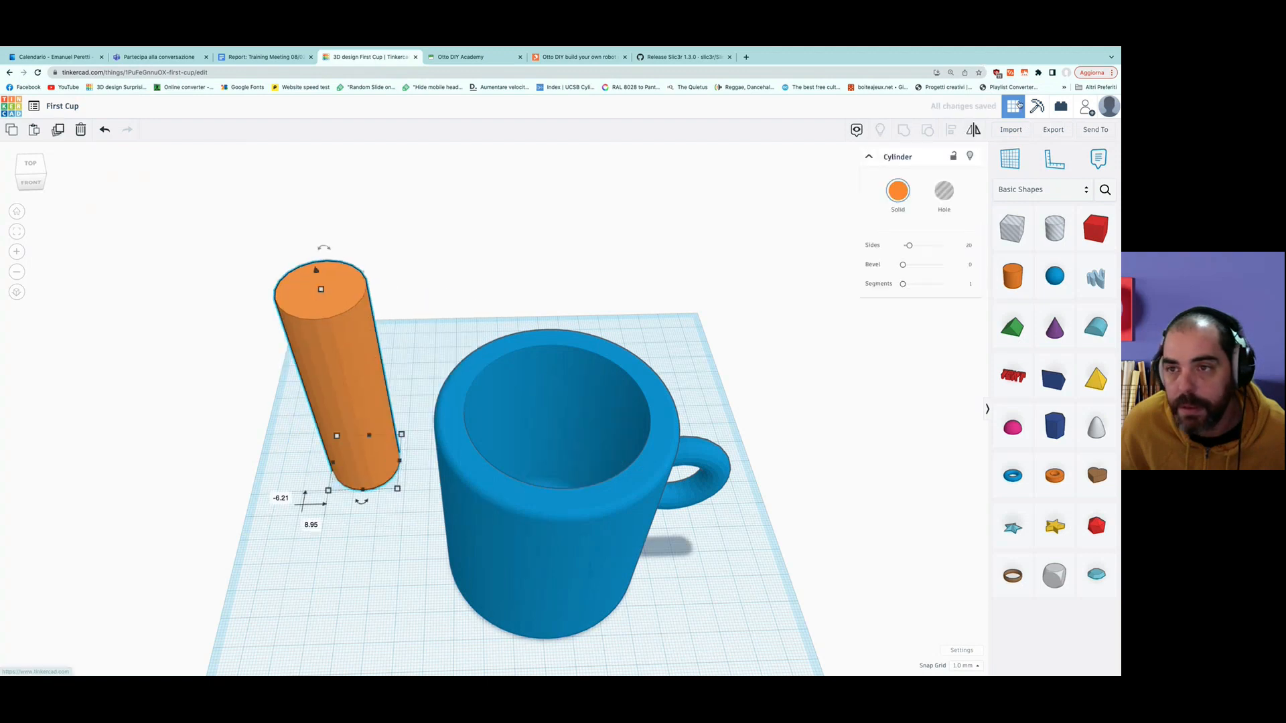
# Preview the design as Minecraft-style blocks, stepping the block resolution from coarse through medium to the finest.
pyautogui.click(1039, 107)
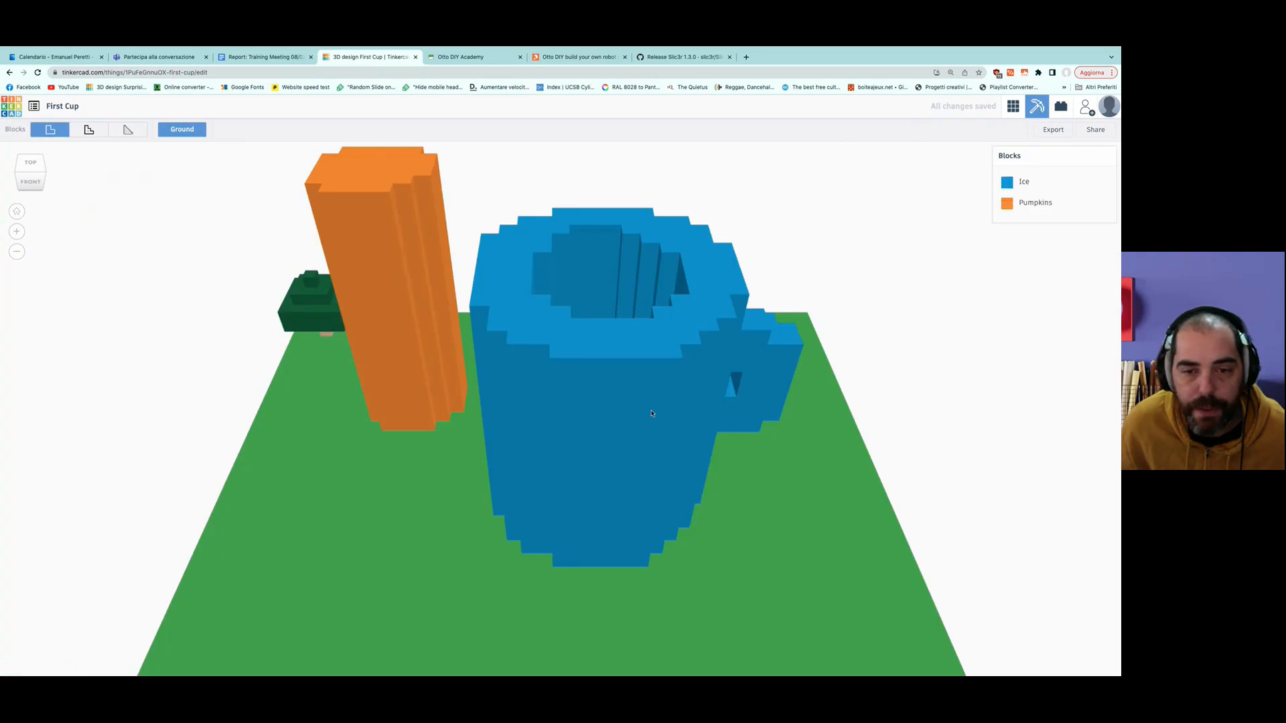
pyautogui.scroll(-2, 652, 413)
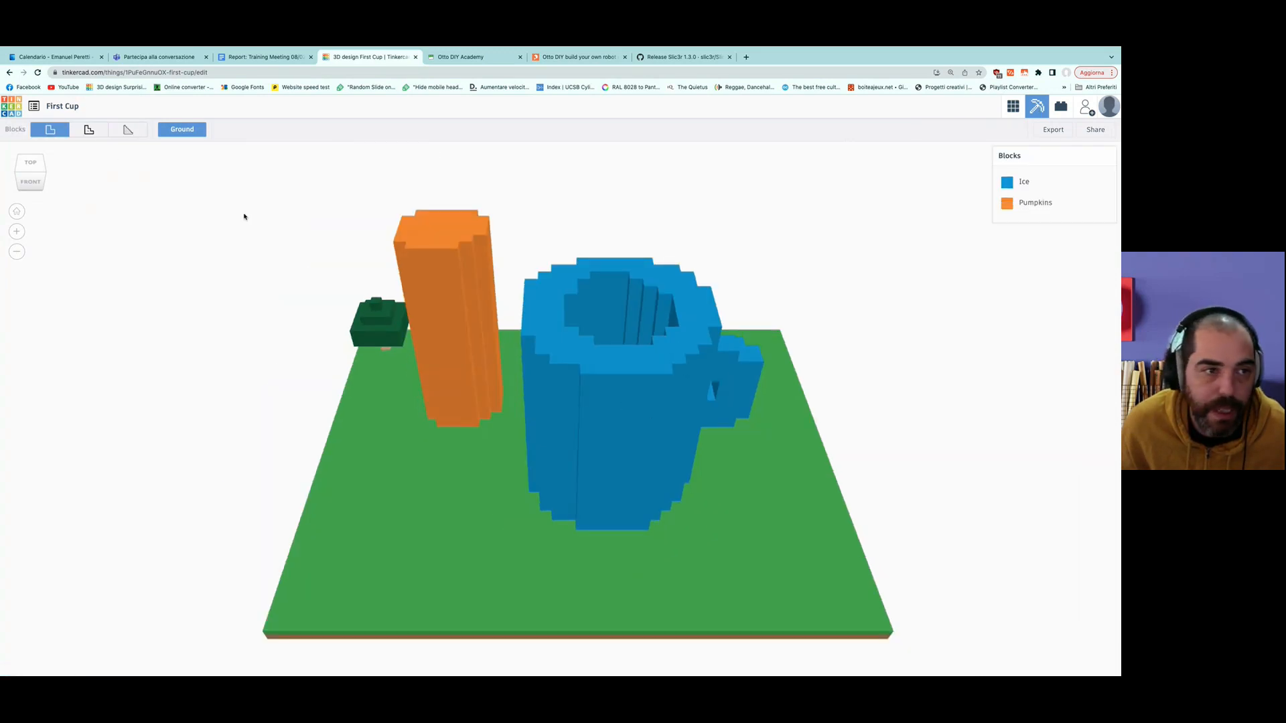
pyautogui.click(87, 129)
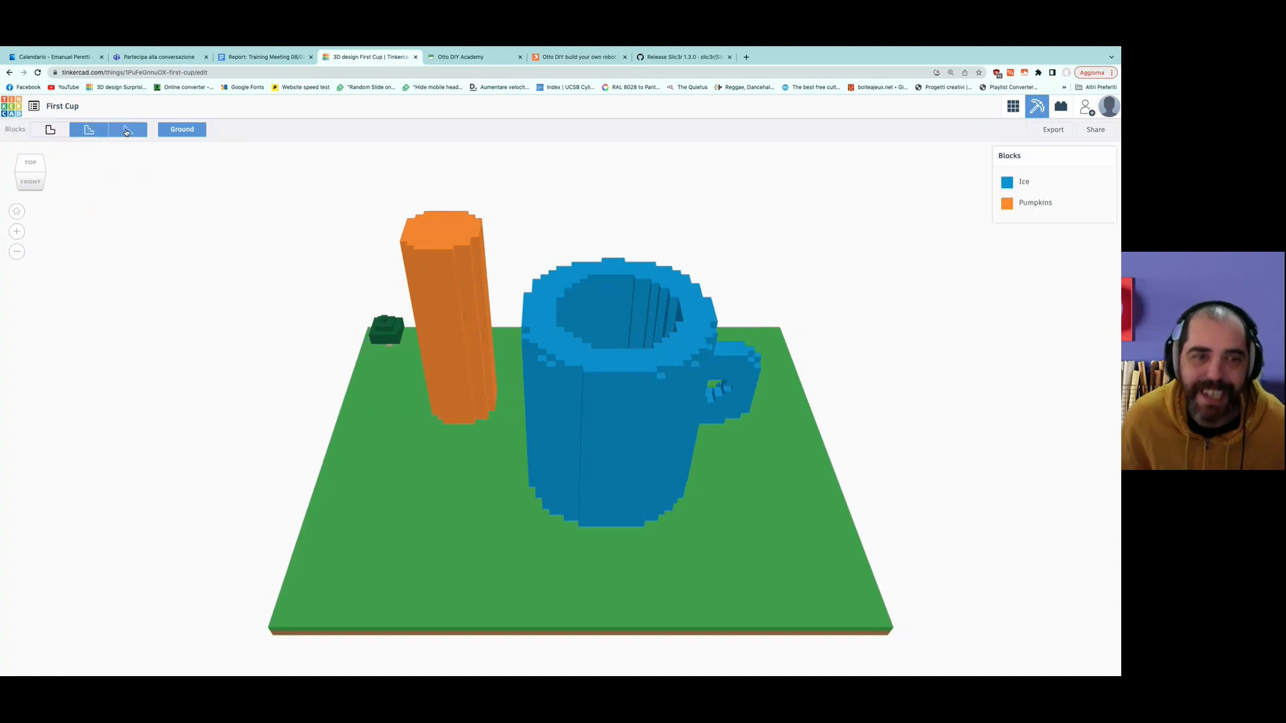
pyautogui.click(131, 134)
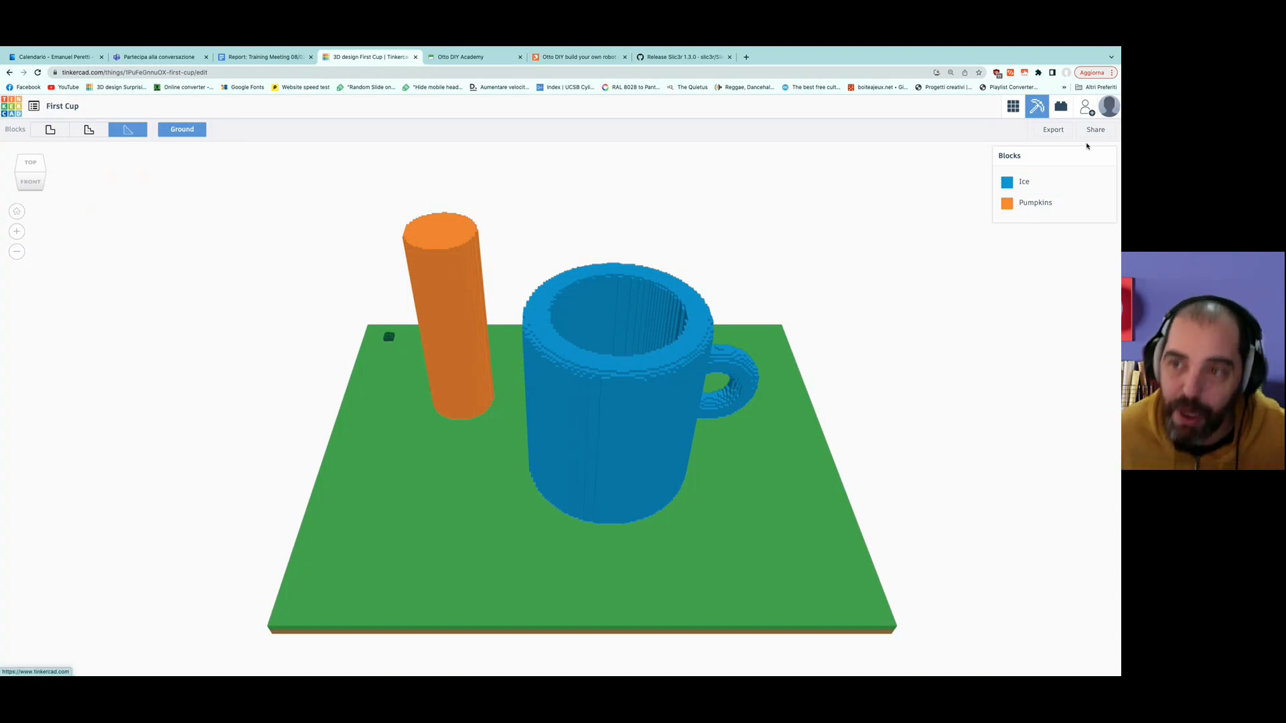
# Inspect the design as toy bricks from above and from the front, and return to the 3D design workspace.
pyautogui.click(1061, 108)
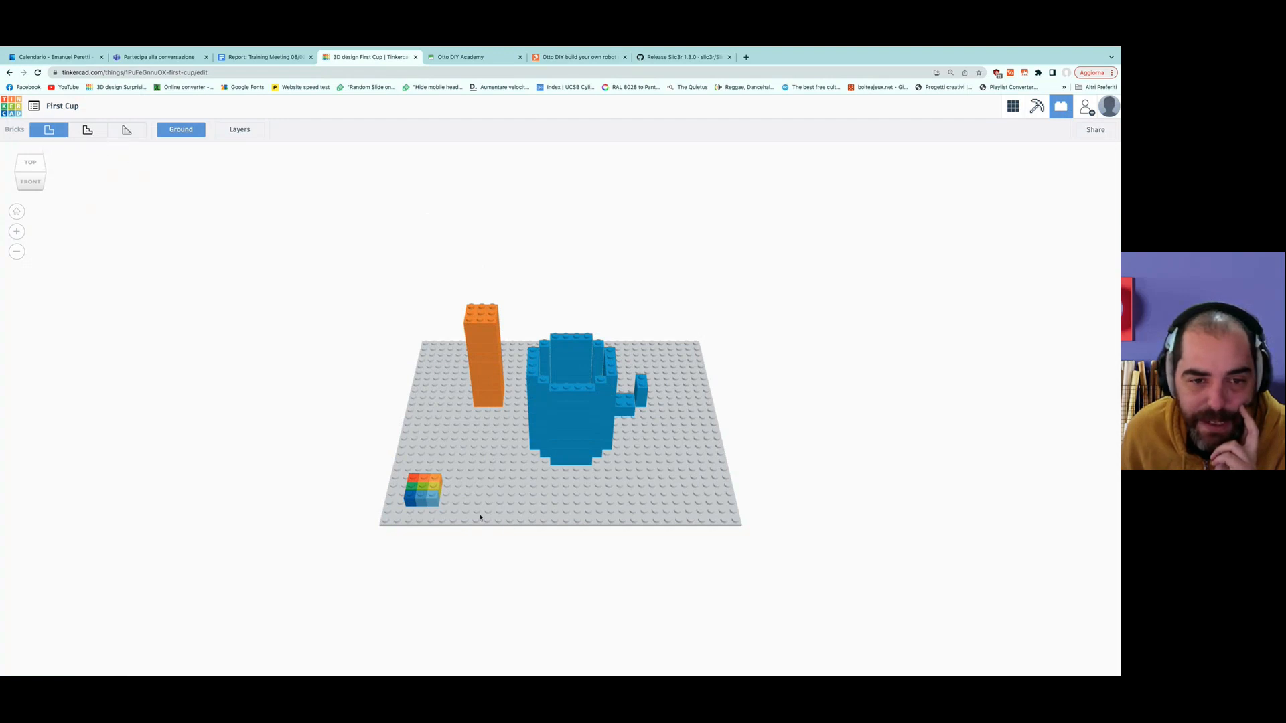
pyautogui.moveTo(467, 513); pyautogui.dragTo(448, 562, button='right')
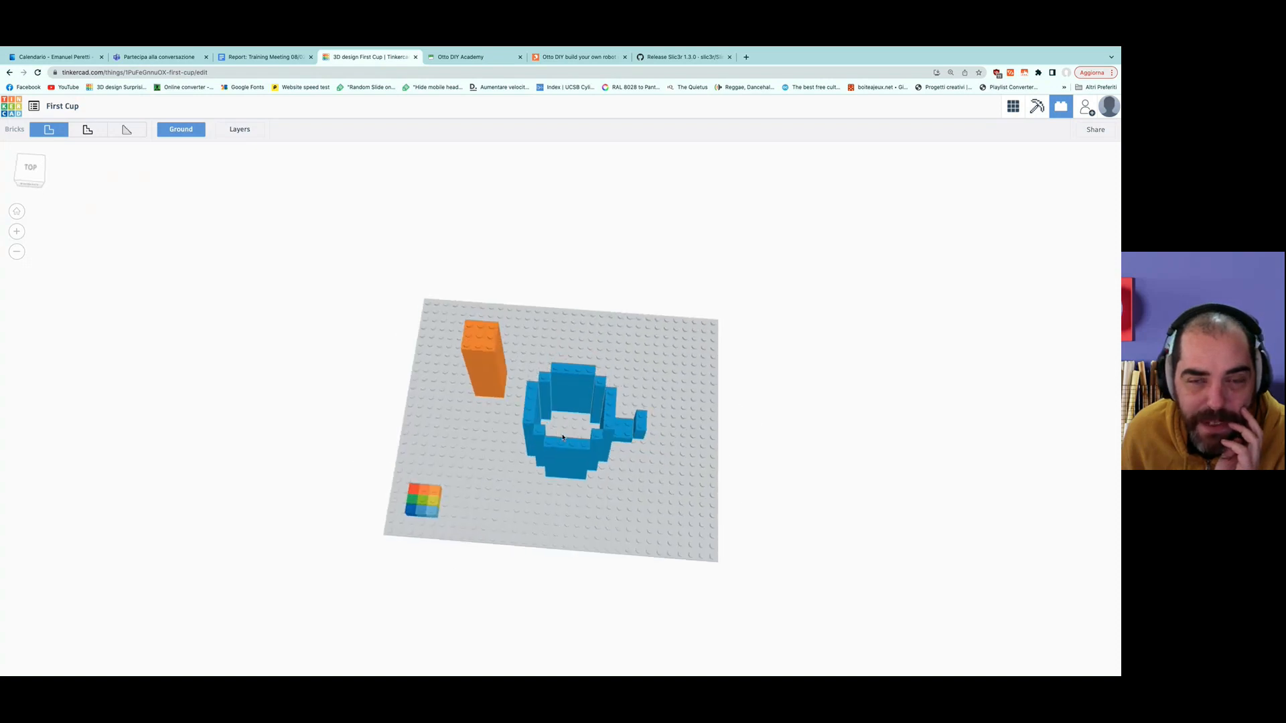
pyautogui.moveTo(562, 520); pyautogui.dragTo(883, 272, button='right')
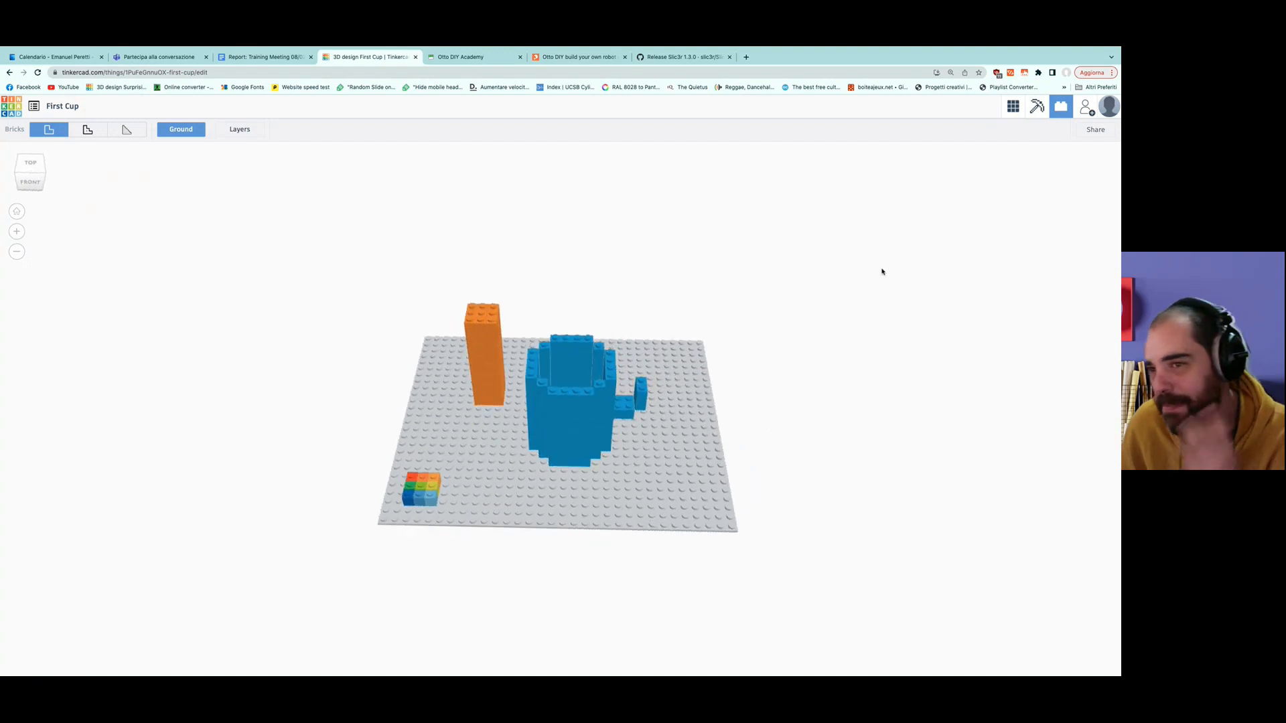
pyautogui.click(1012, 106)
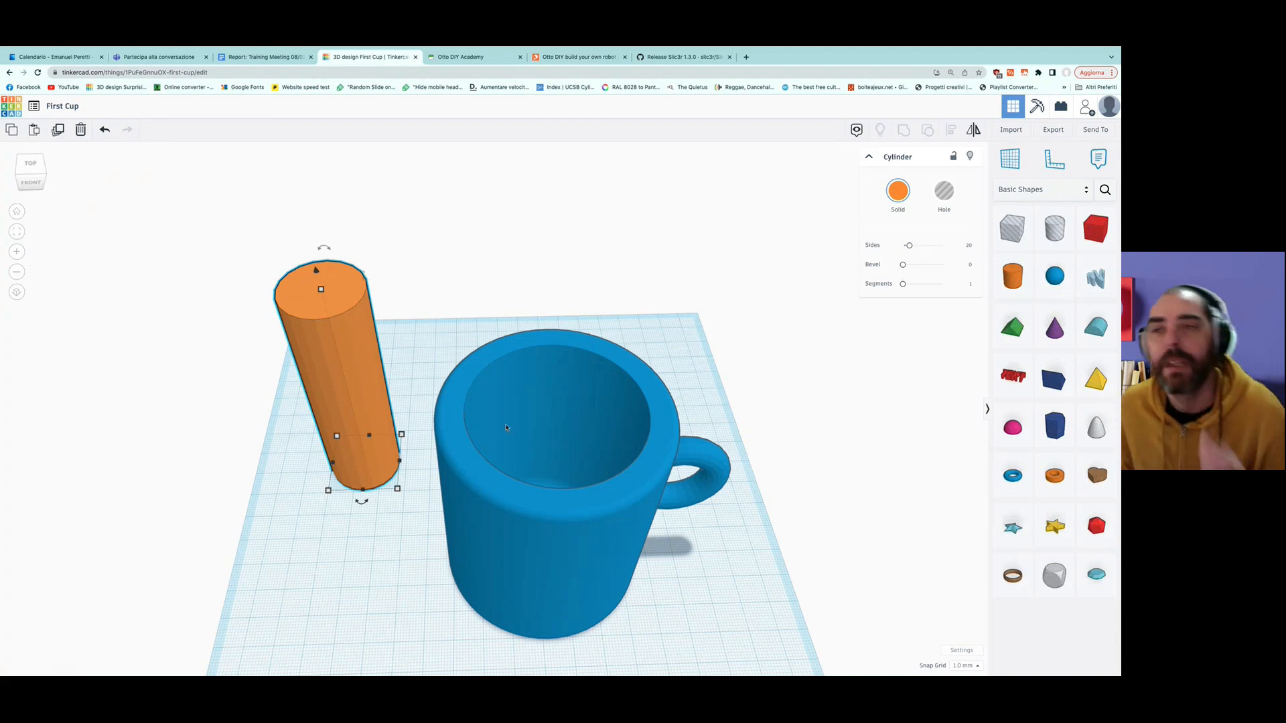
# Generate a collaboration link for the design and copy it for sharing.
pyautogui.click(1086, 108)
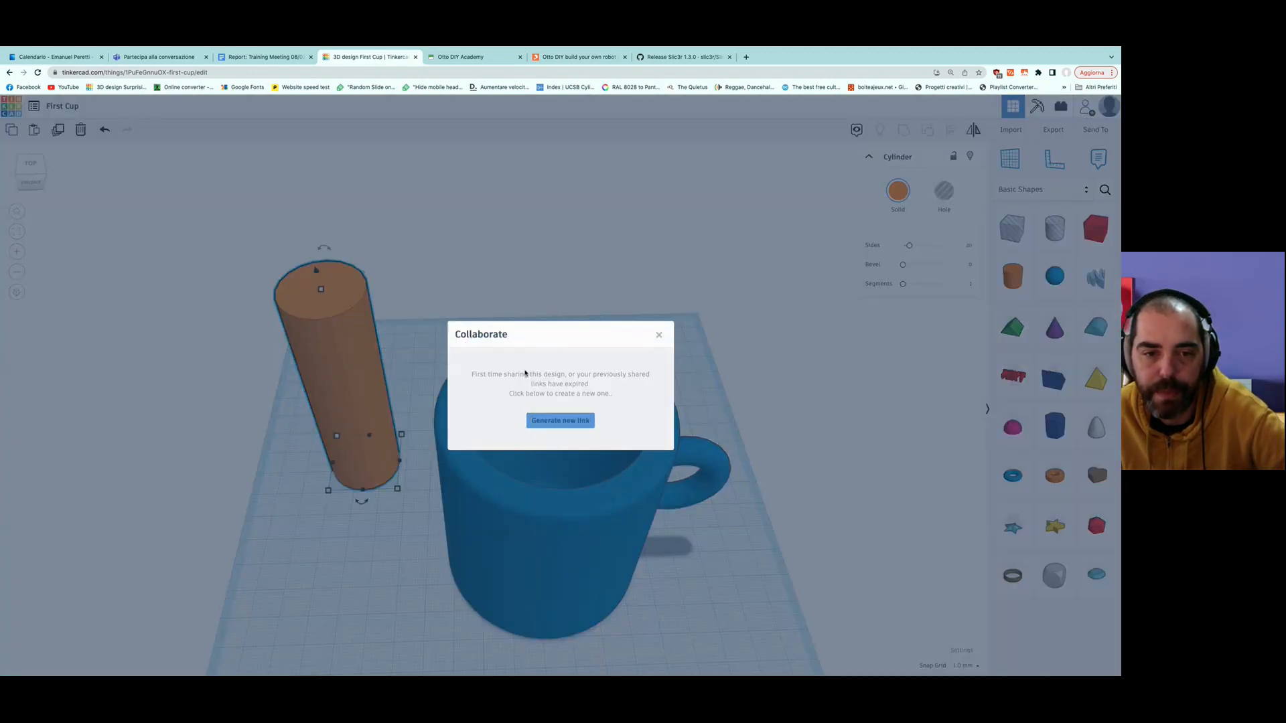
pyautogui.click(543, 423)
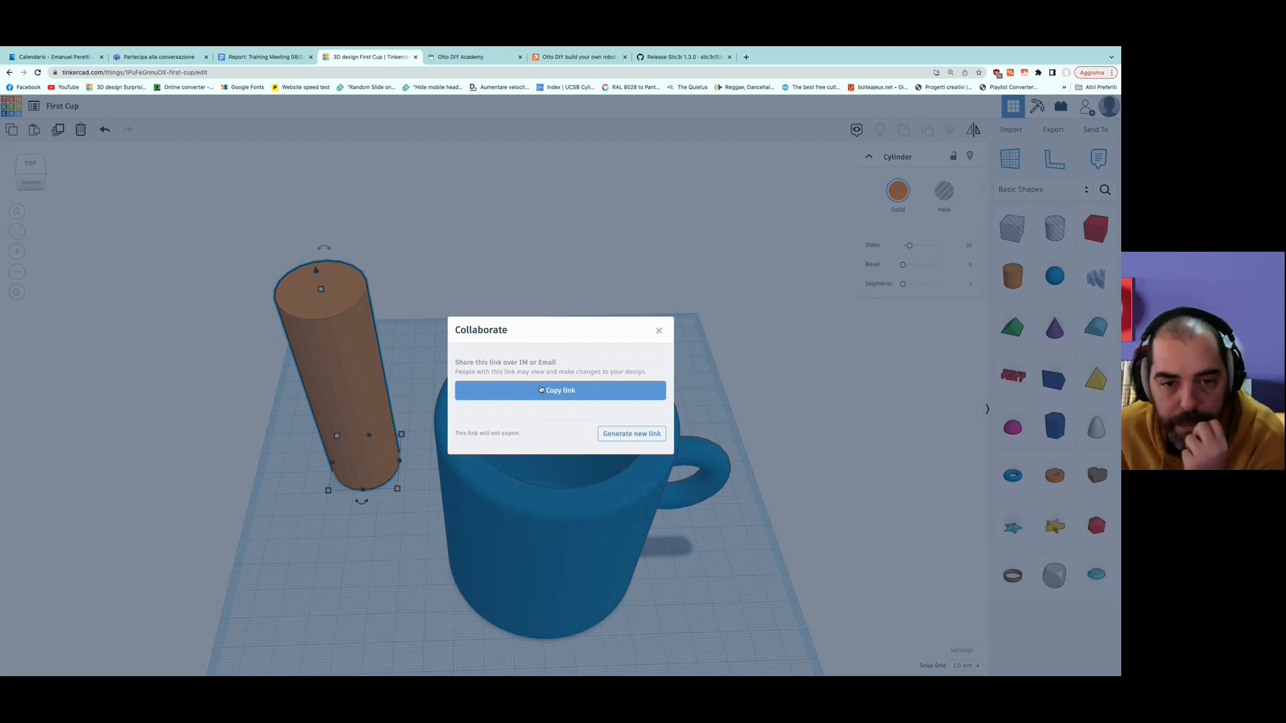
pyautogui.click(541, 390)
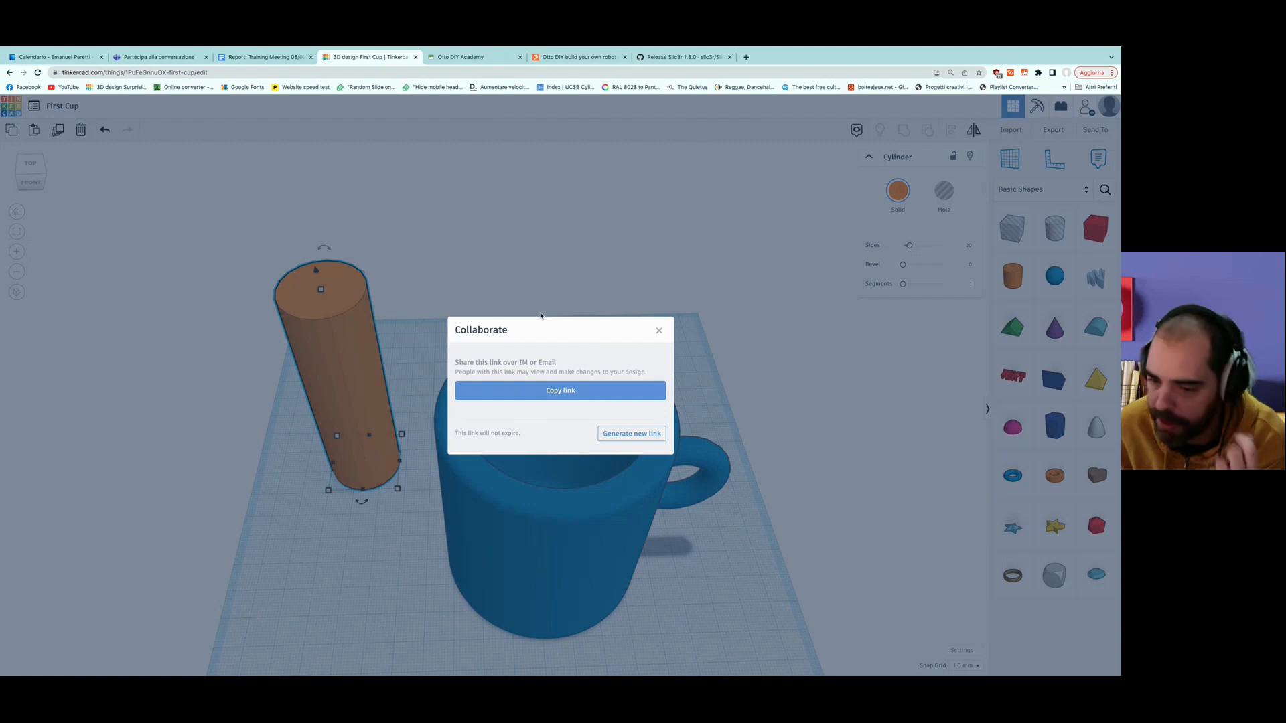
pyautogui.click(659, 331)
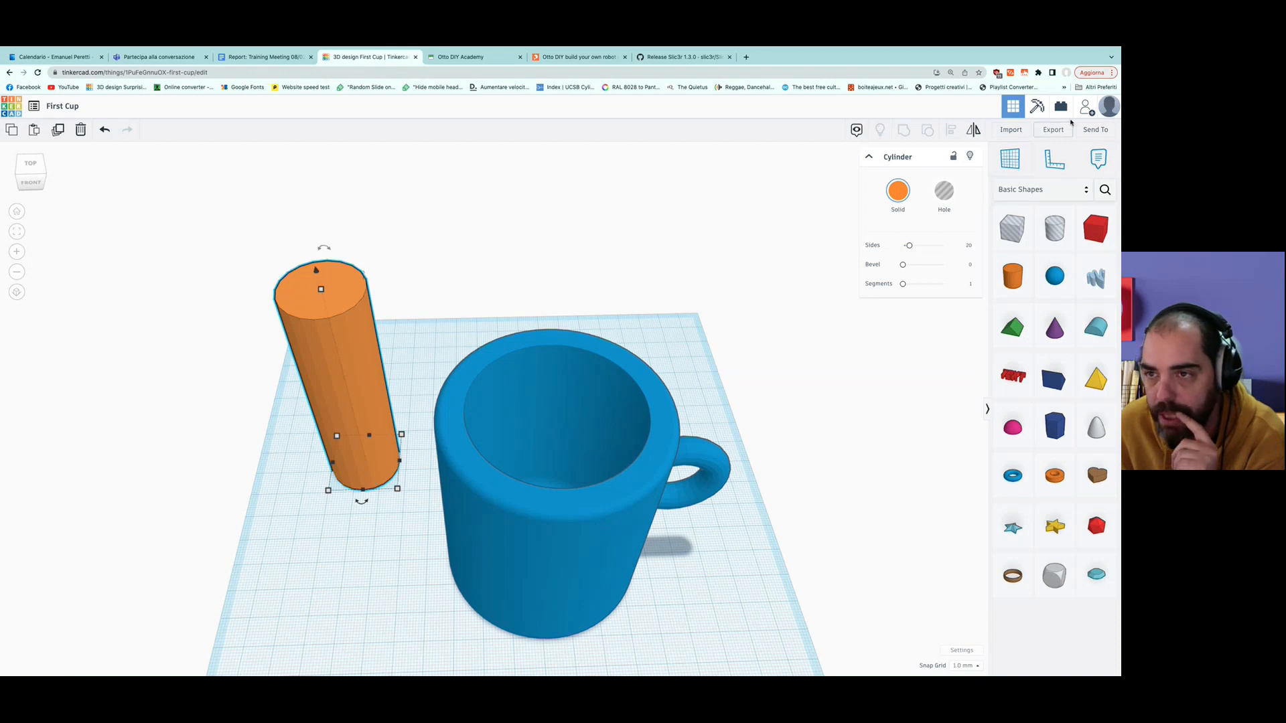
# Move the mug toward the back of the workplane beside the cylinder, and leave both shapes deselected.
pyautogui.moveTo(571, 390); pyautogui.dragTo(648, 204)
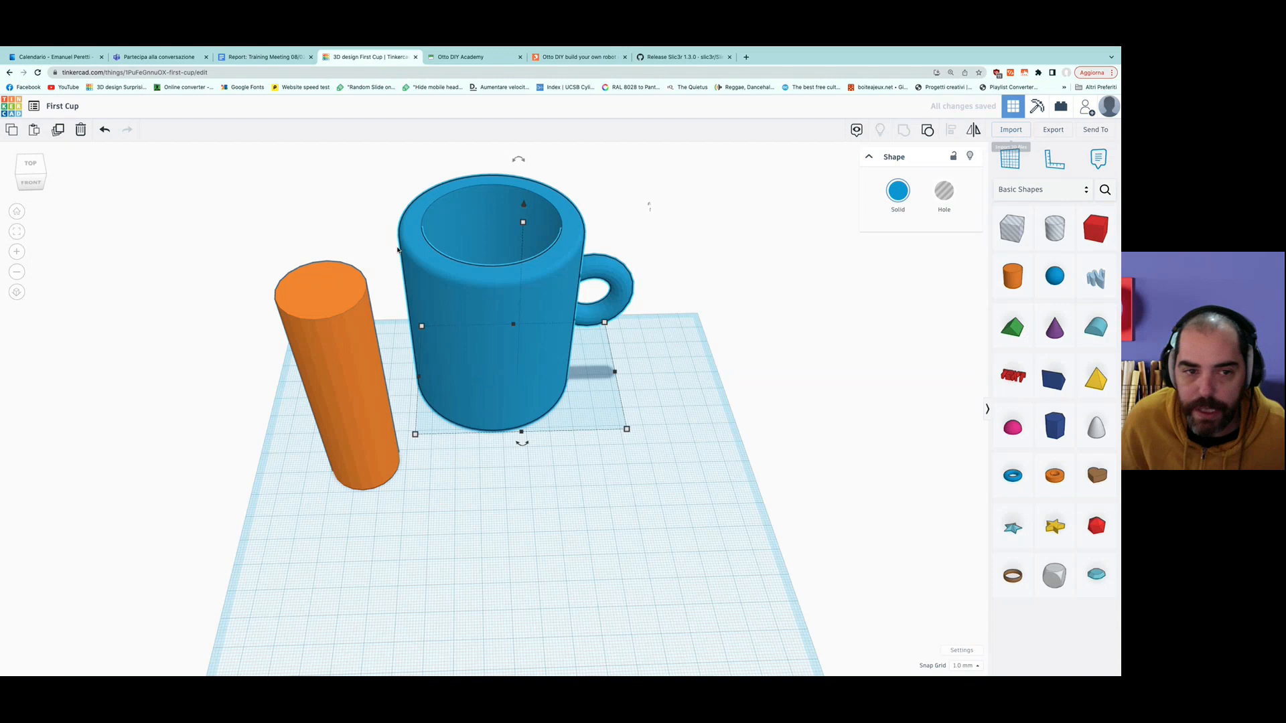
pyautogui.moveTo(273, 238); pyautogui.dragTo(471, 365)
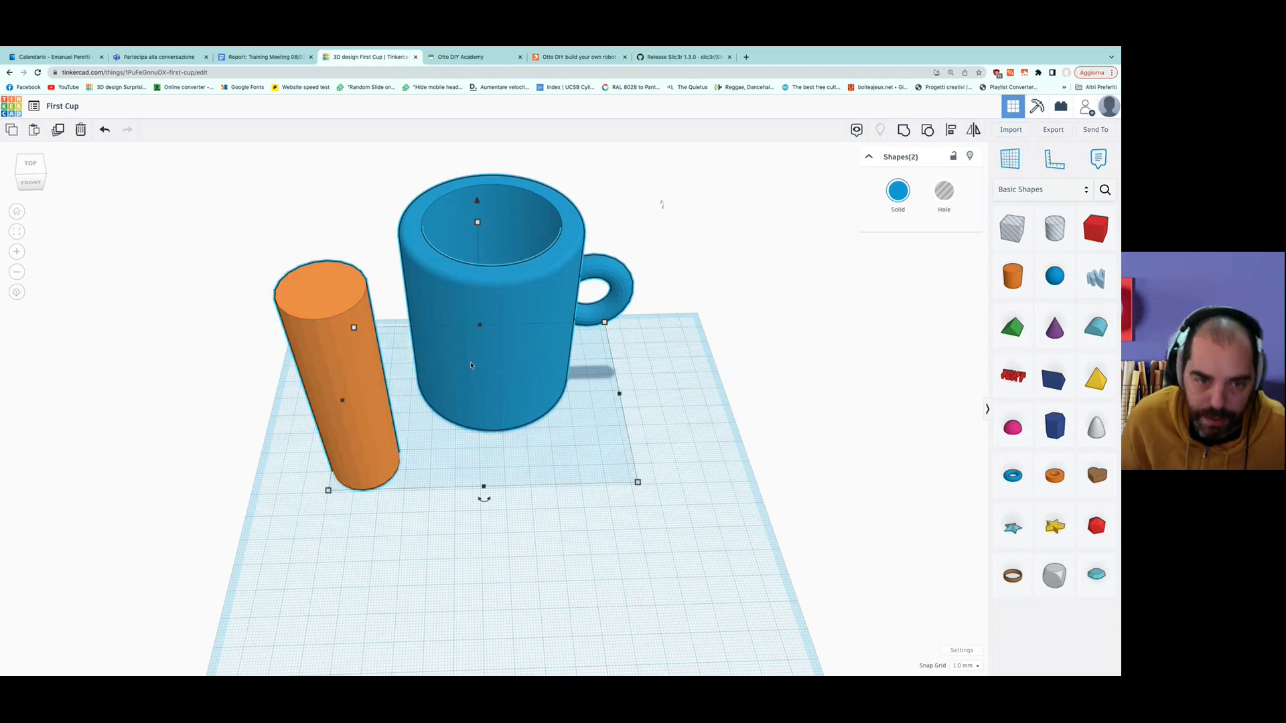
pyautogui.click(670, 550)
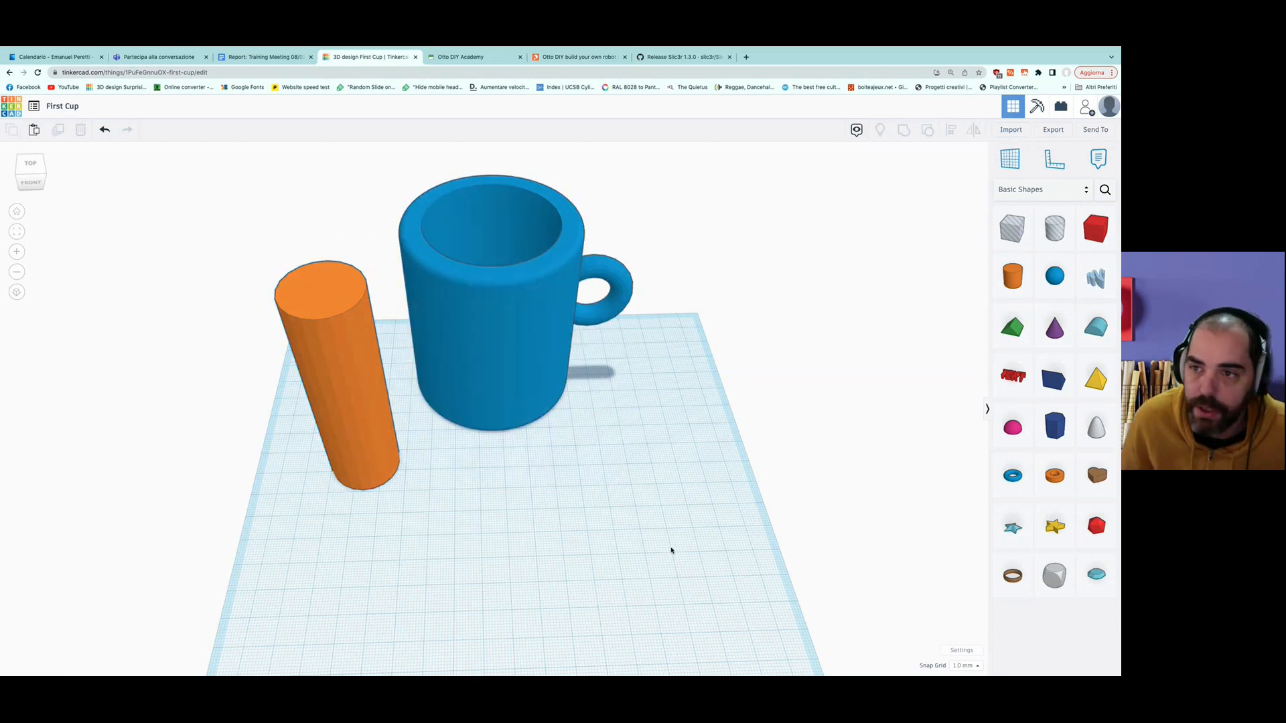
# Export only the selected mug, without the cylinder, as an STL file for 3D printing.
pyautogui.click(1052, 132)
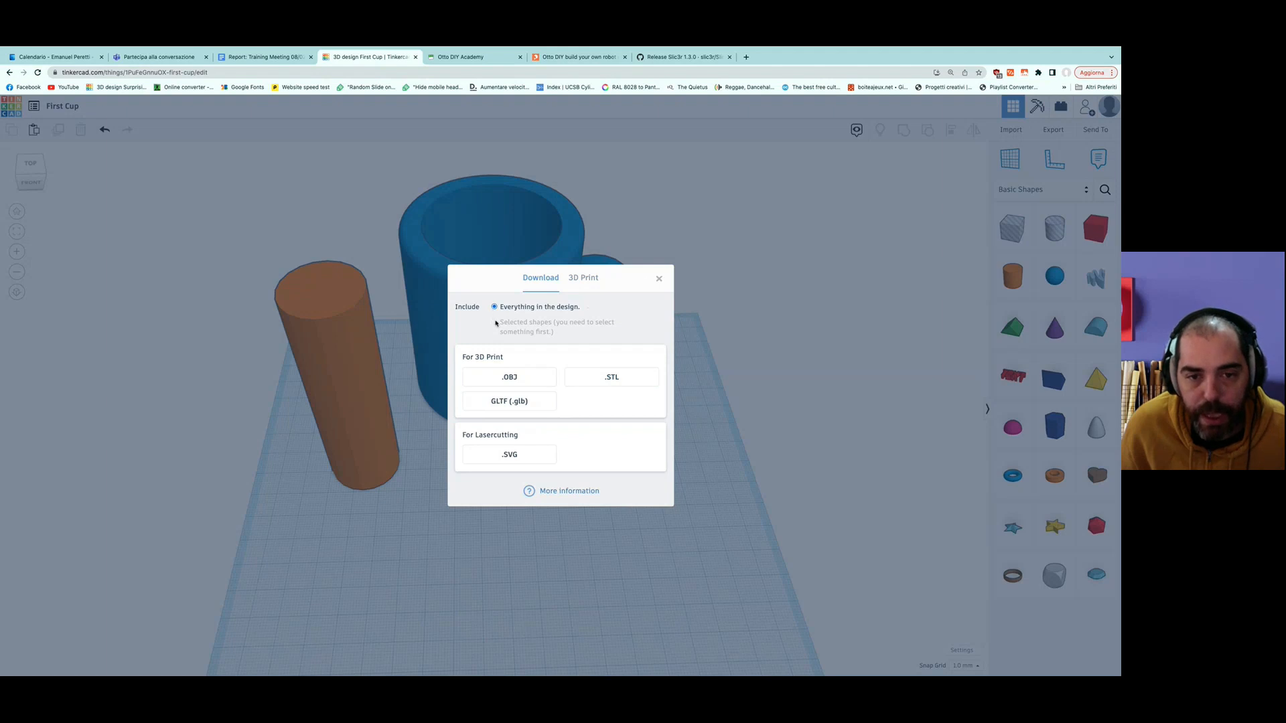
pyautogui.click(659, 280)
pyautogui.click(618, 284)
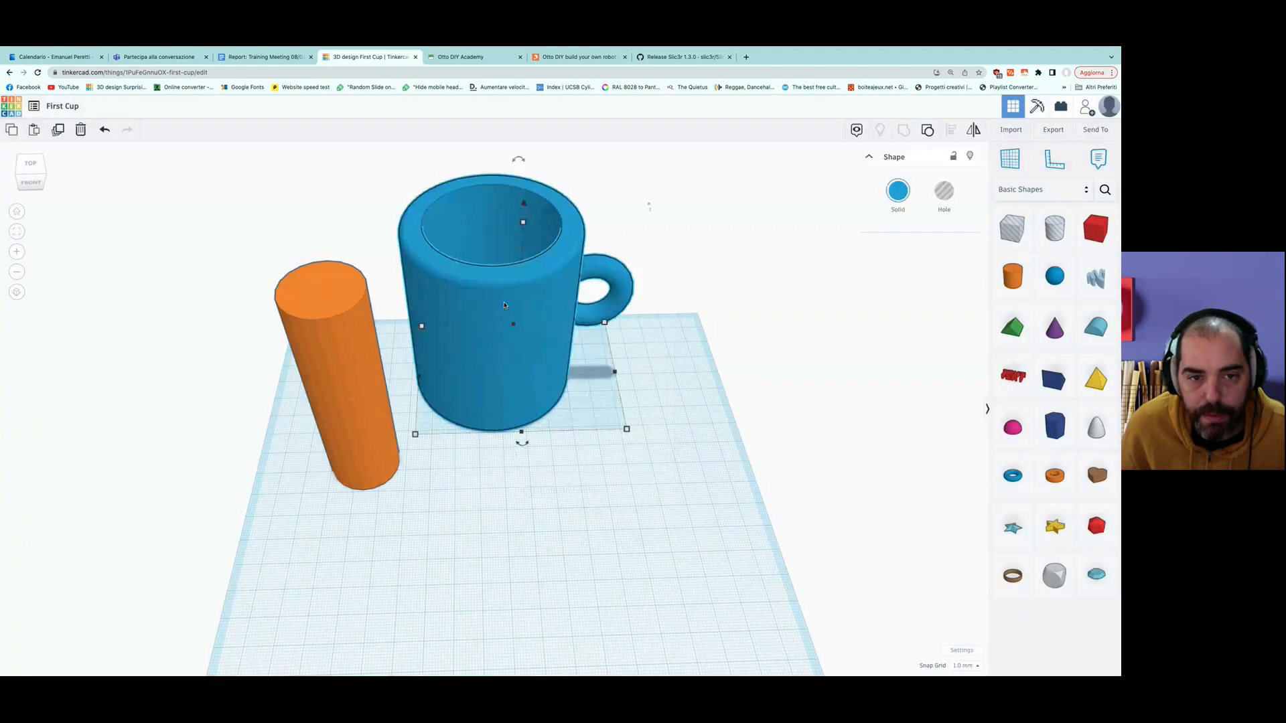
pyautogui.click(1043, 130)
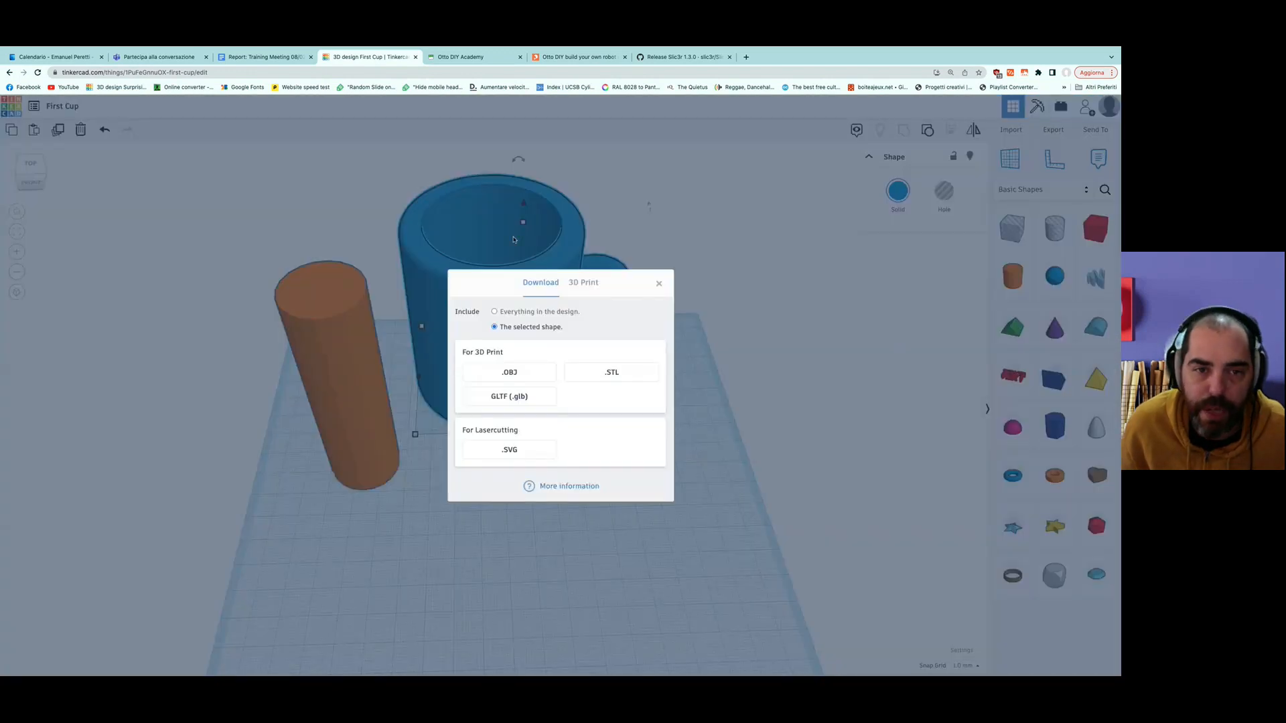
pyautogui.click(494, 313)
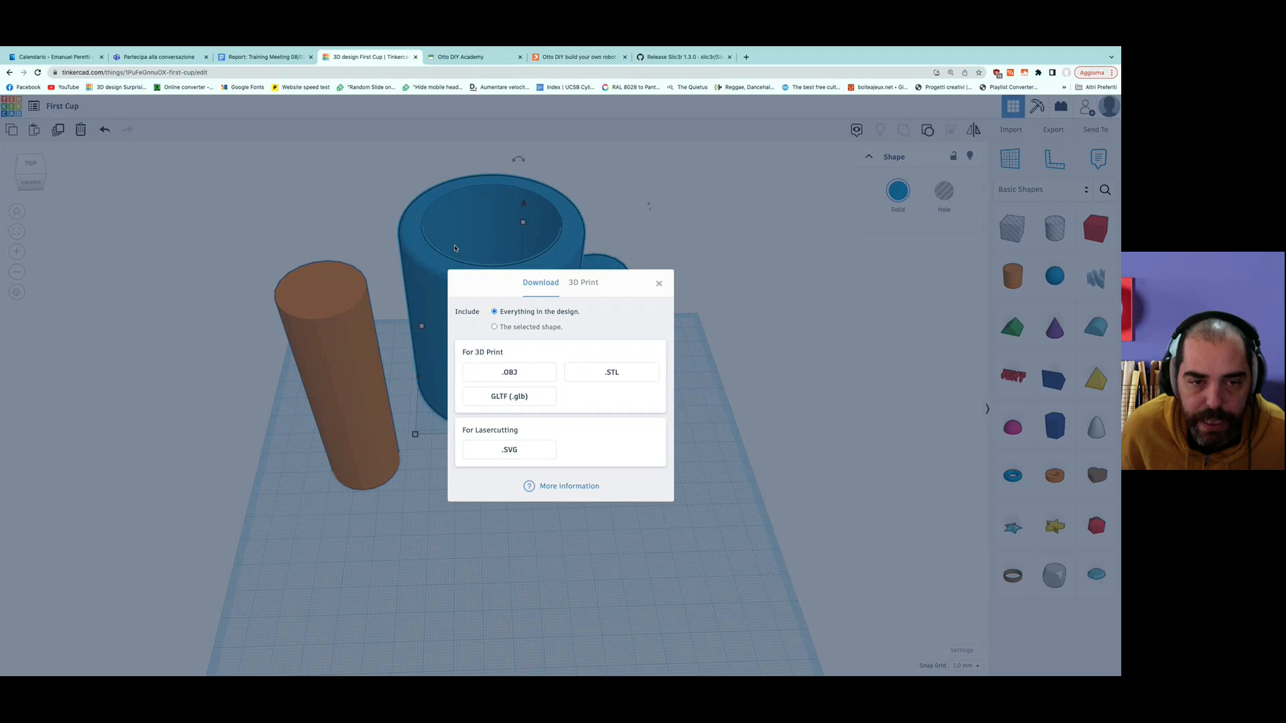
pyautogui.click(495, 327)
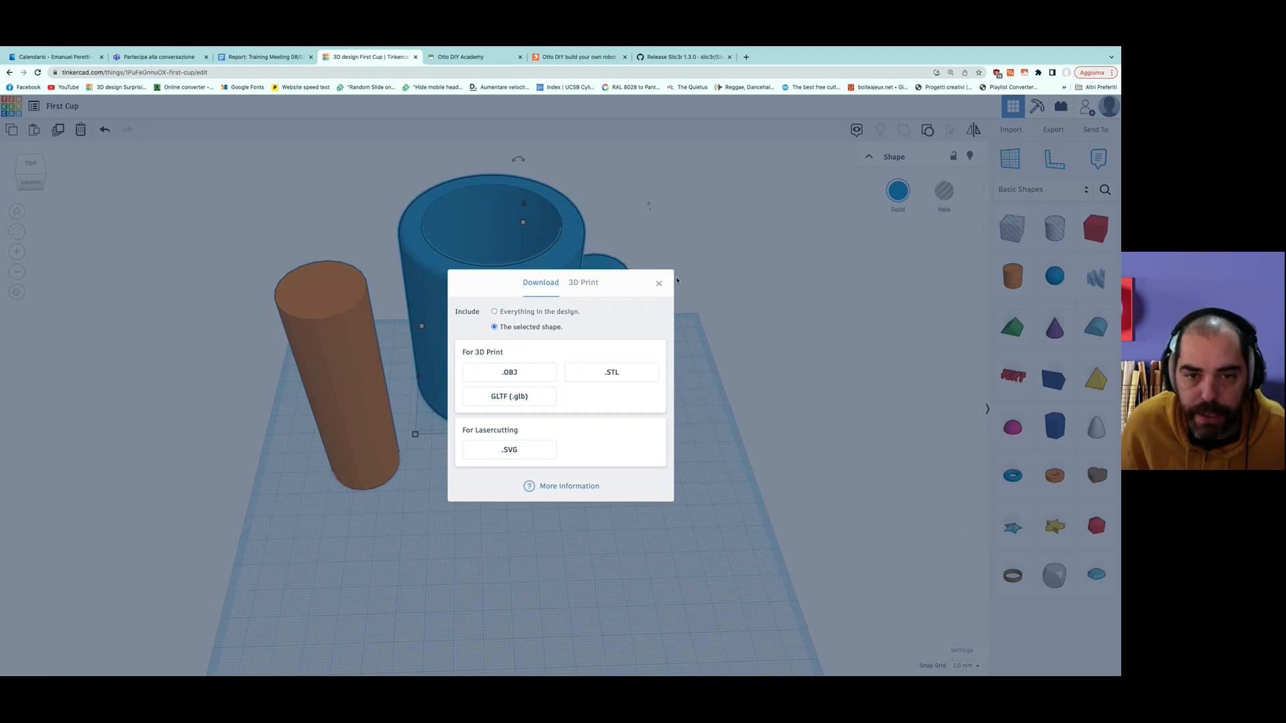
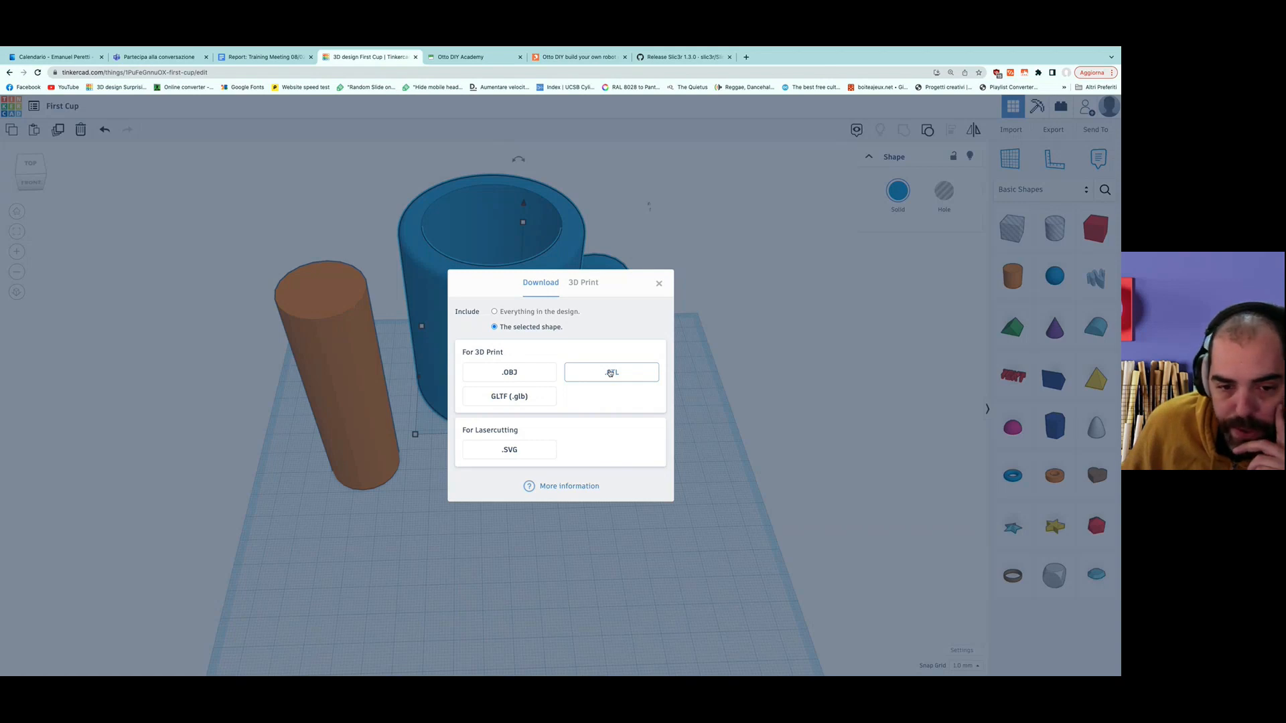
pyautogui.click(610, 373)
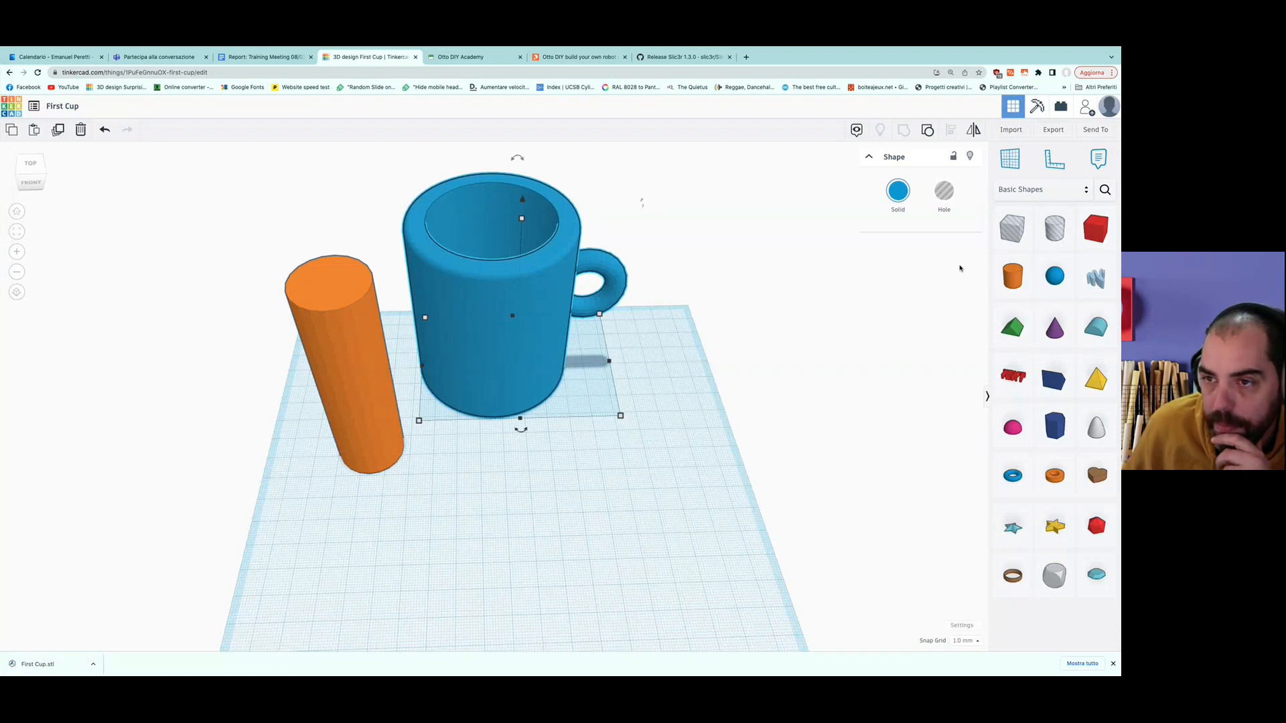
# Review the options for sending the design to Fusion 360, Google Classroom and 3D communities such as Thingiverse.
pyautogui.click(1096, 130)
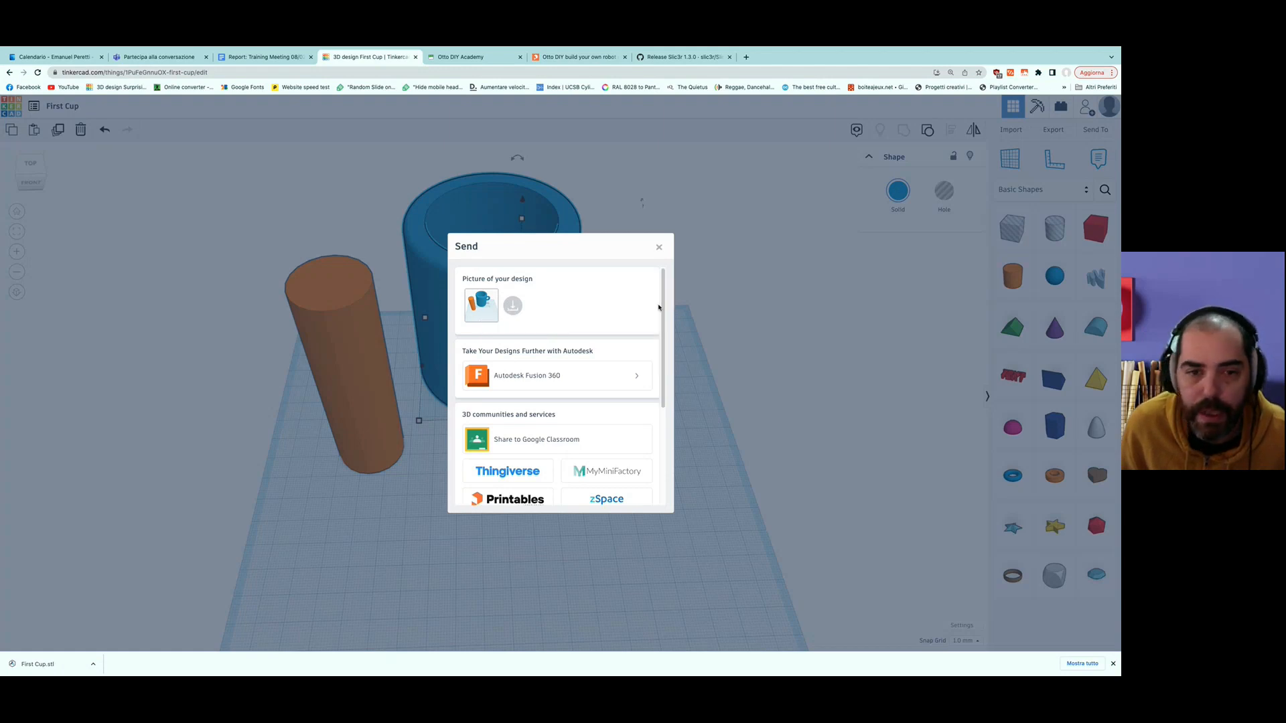
pyautogui.scroll(-1, 622, 315)
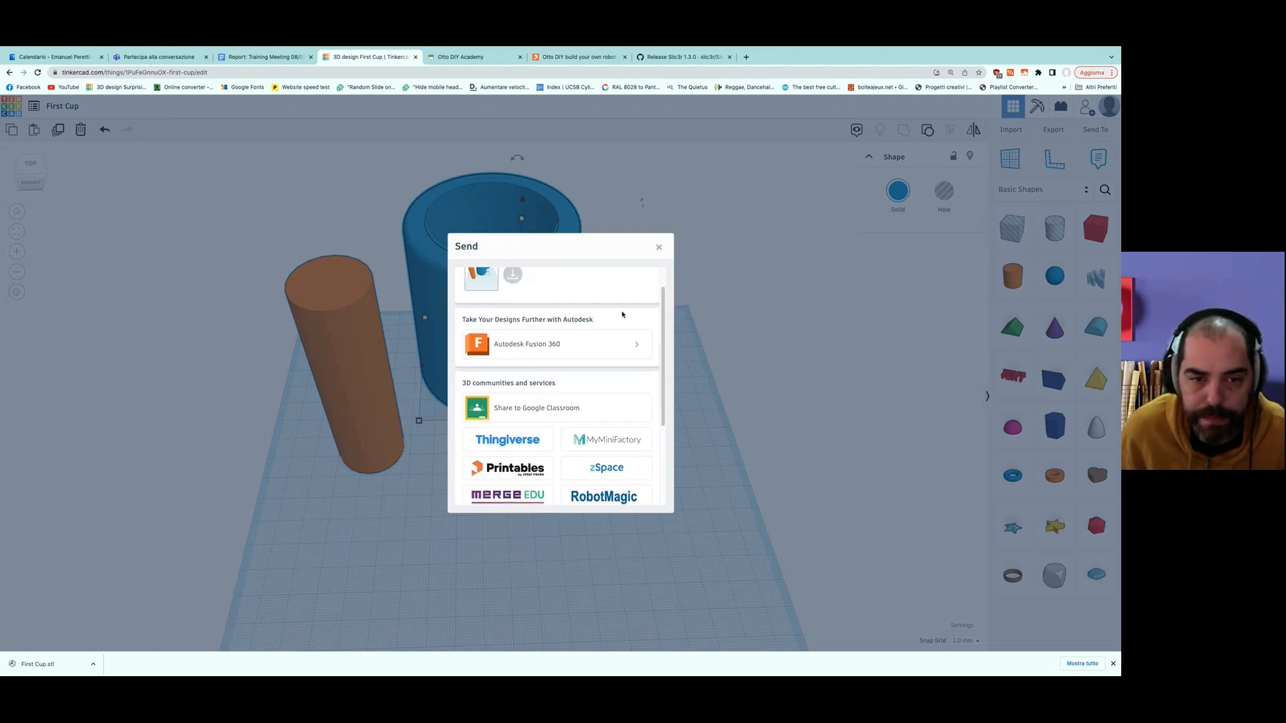
pyautogui.scroll(-1, 622, 314)
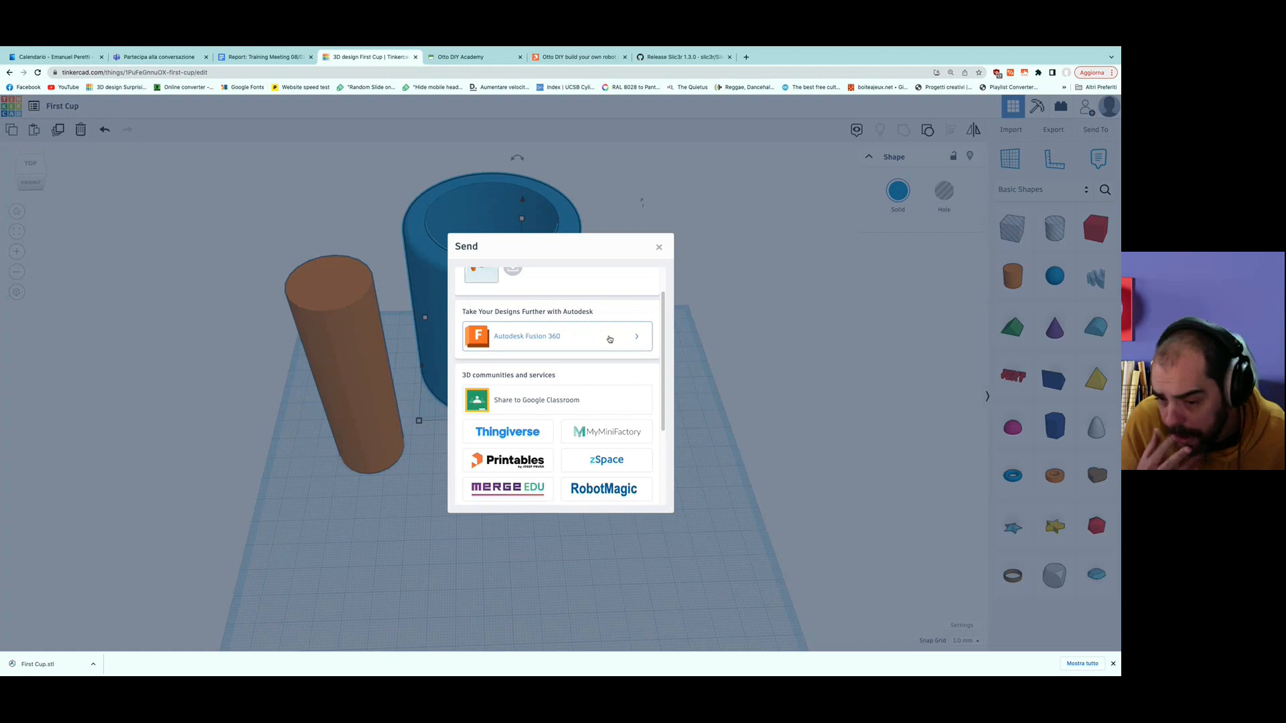
pyautogui.scroll(-3, 620, 337)
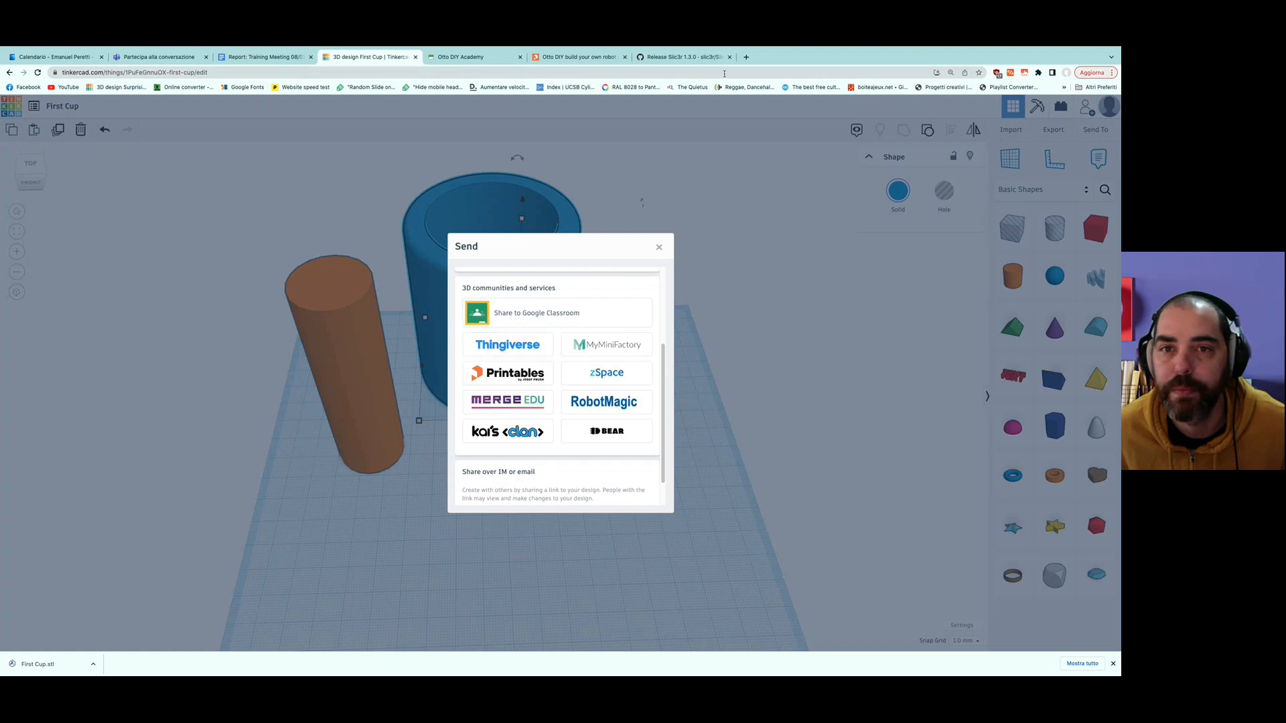
# Open thingiverse.com in a new browser tab.
pyautogui.click(746, 57)
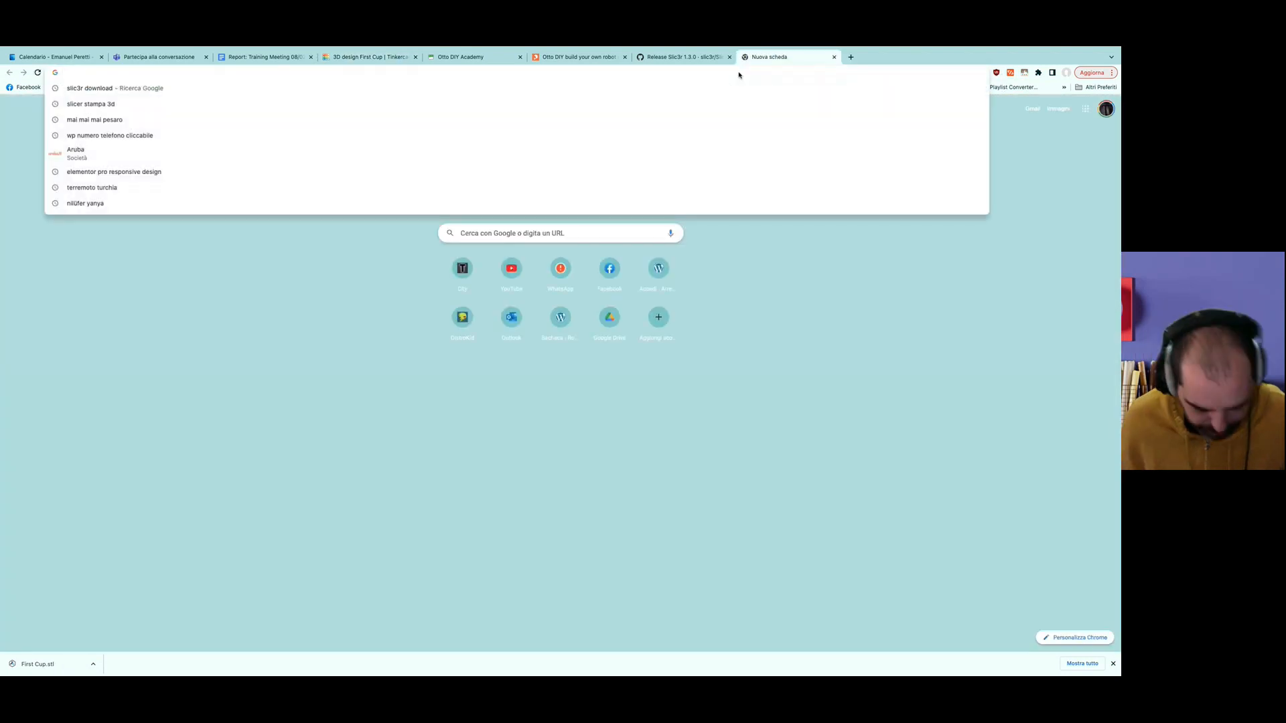
pyautogui.write('thingiverse')
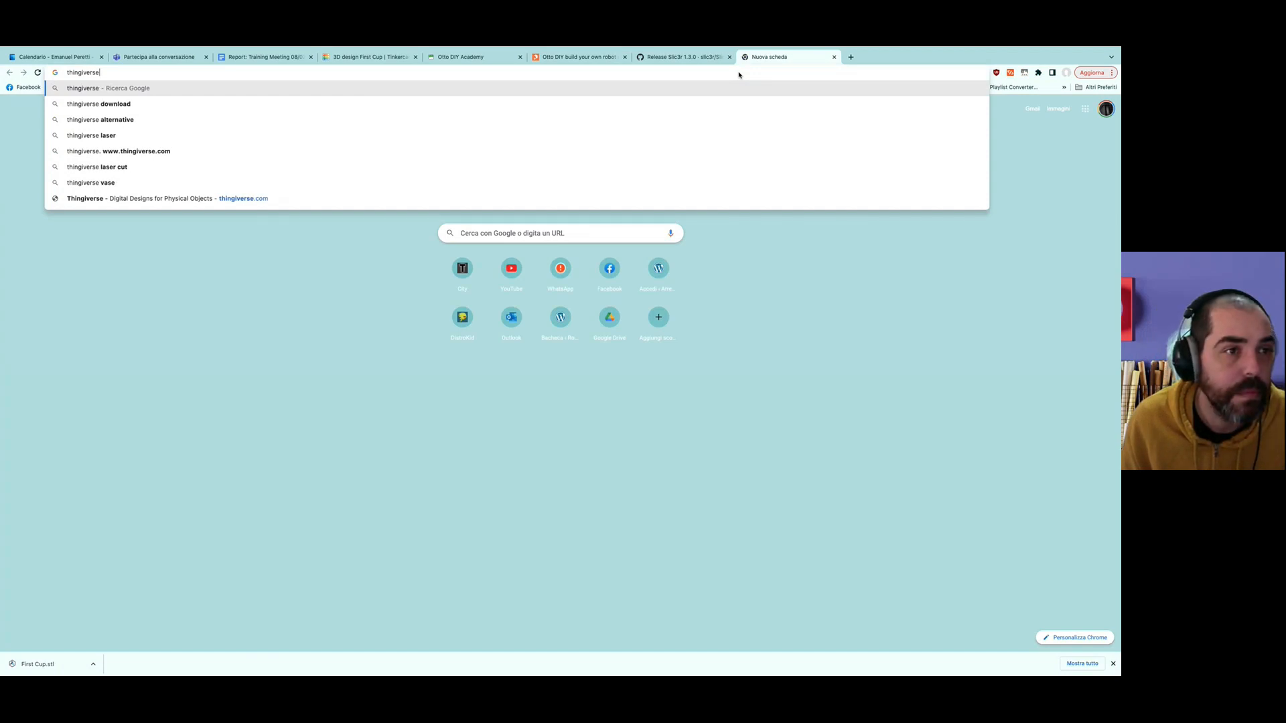
pyautogui.write('.com')
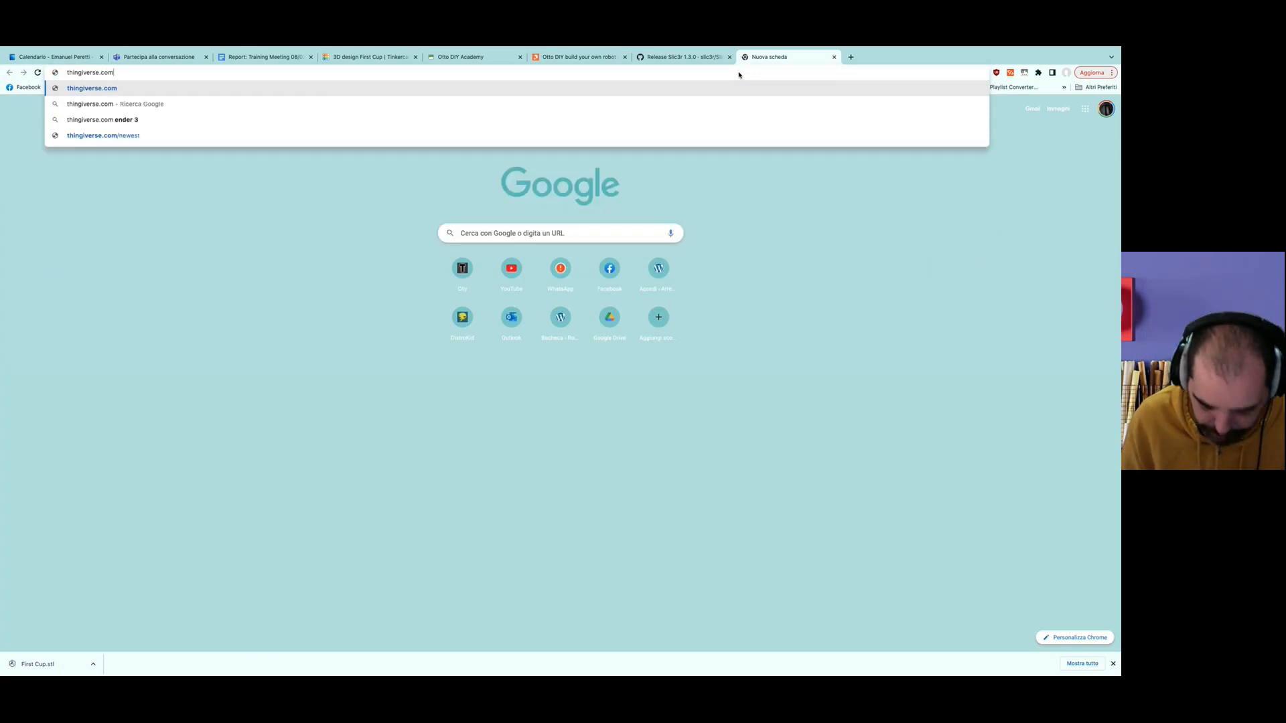
pyautogui.press('Return')
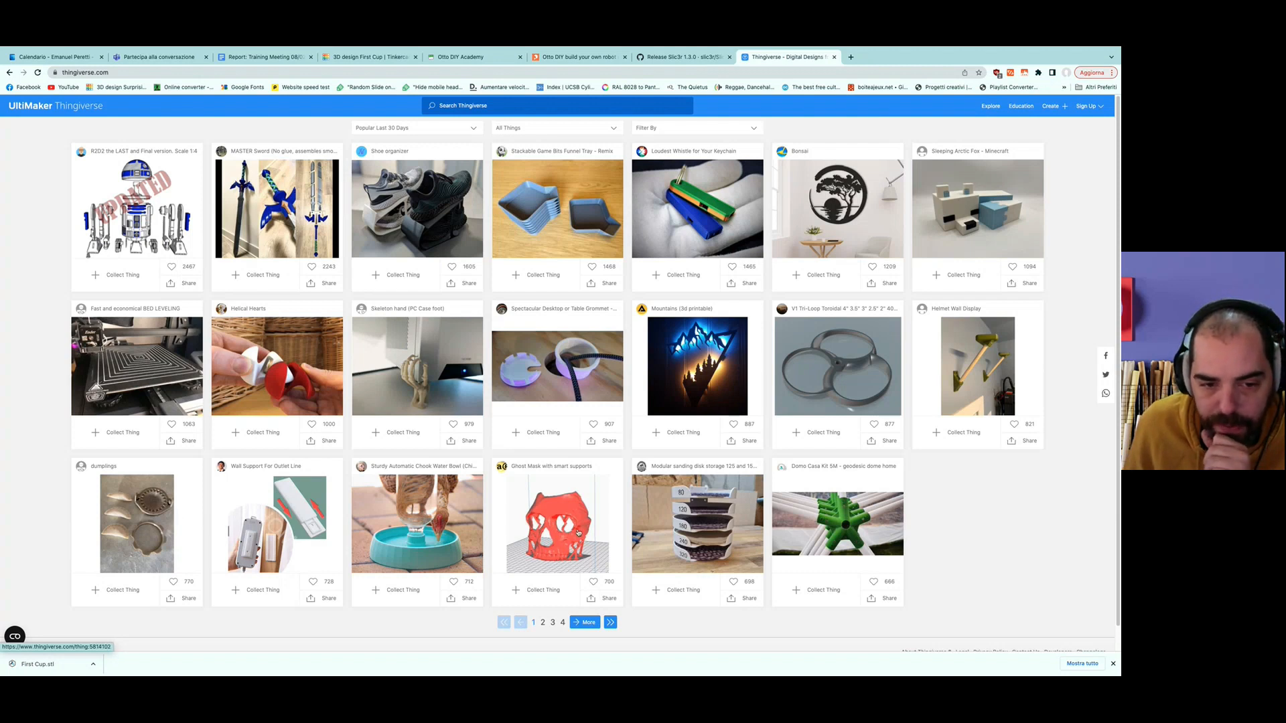
# Look at the Modular sanding disk storage design page and return to the listing of popular designs.
pyautogui.click(678, 517)
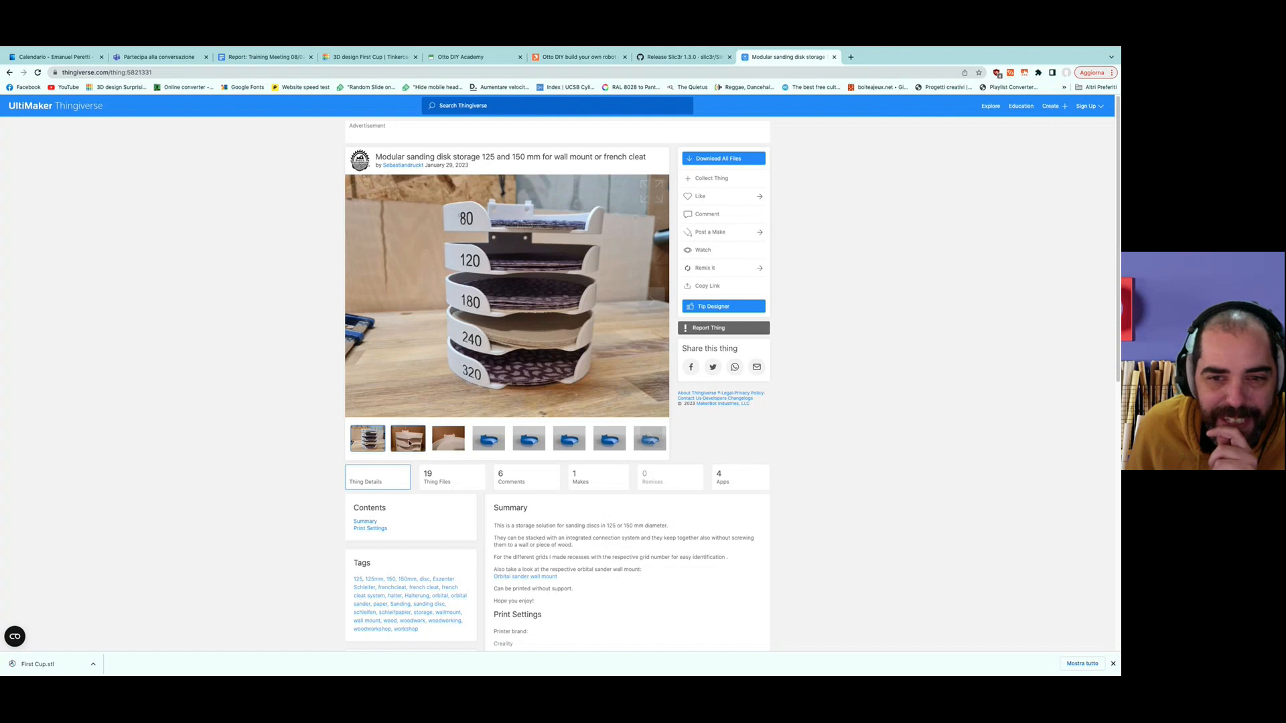
pyautogui.click(9, 73)
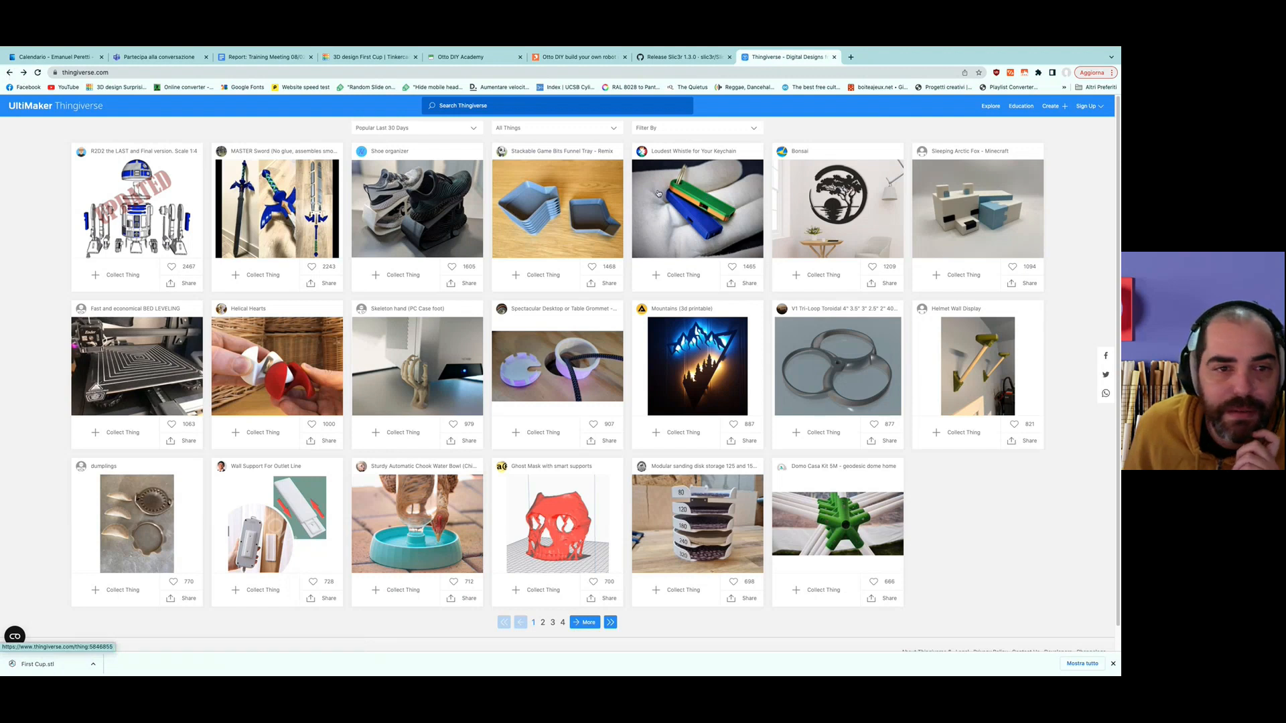
# Open the Shoe organizer design and look through its photos and model renders.
pyautogui.click(404, 220)
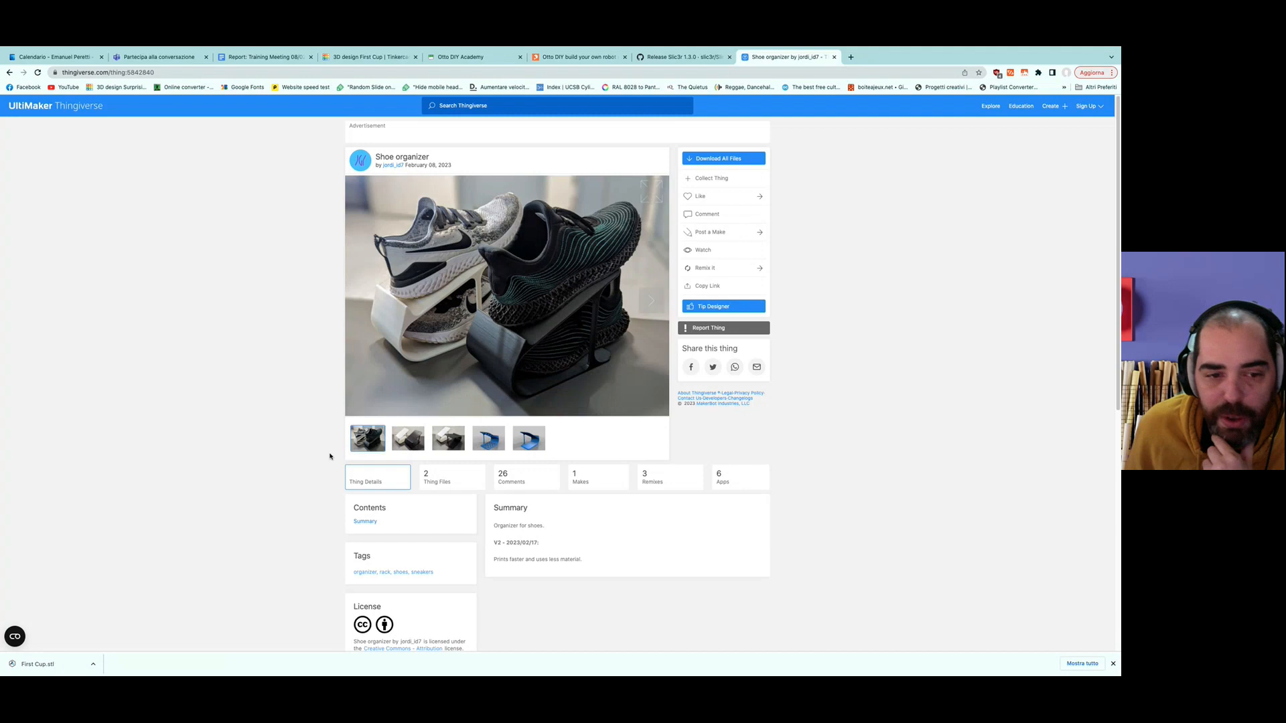
pyautogui.click(408, 438)
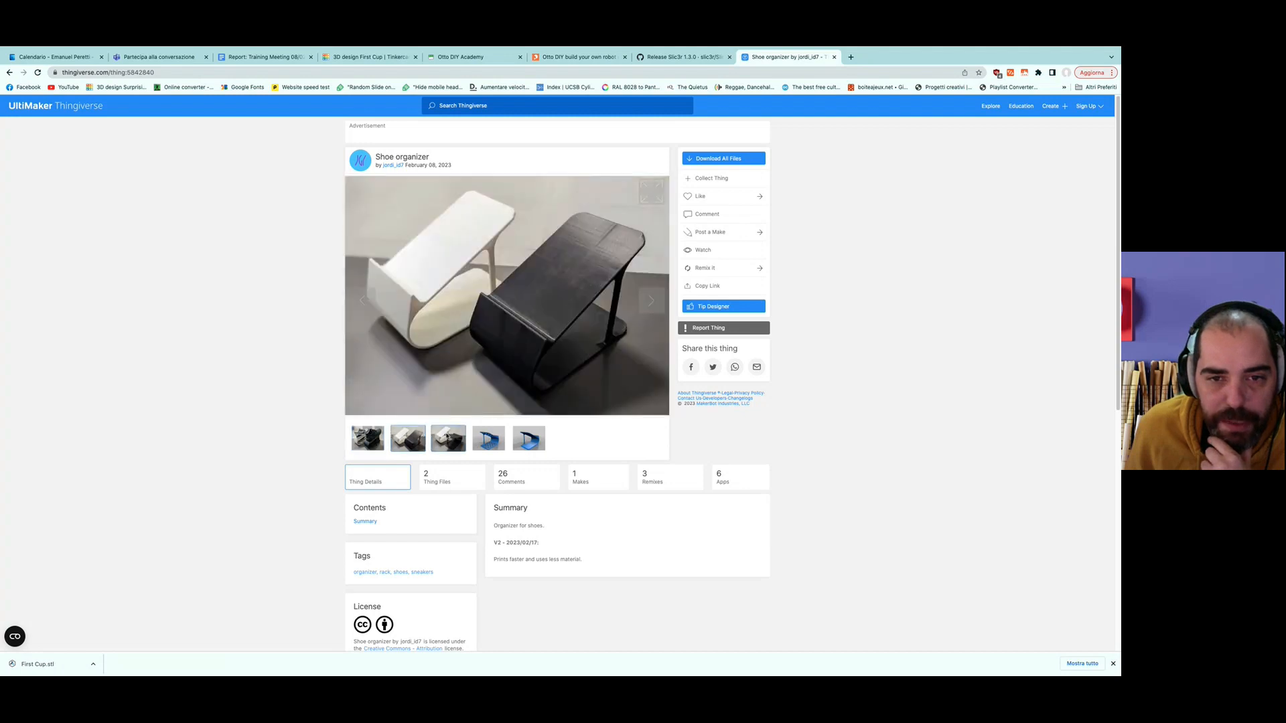
pyautogui.click(448, 438)
pyautogui.click(489, 438)
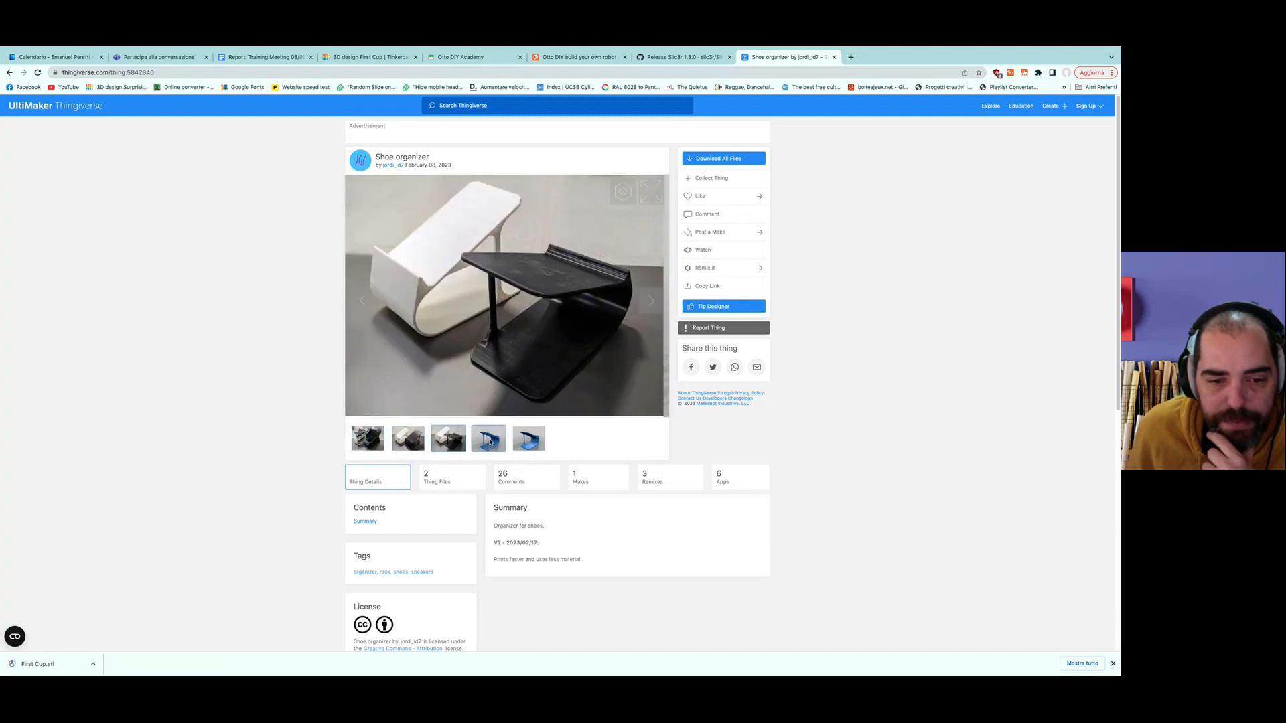
pyautogui.click(532, 447)
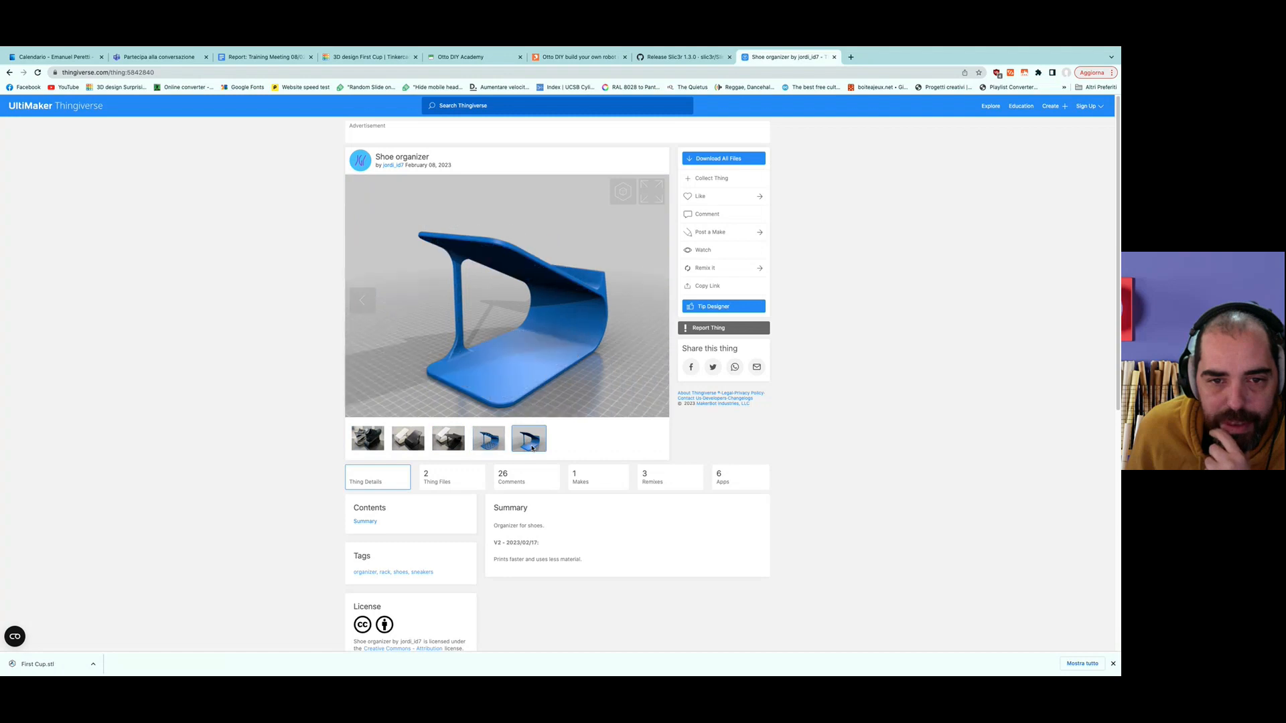
# Examine the Shoe organizer's downloadable files, summary and license details, and the remixes based on it.
pyautogui.scroll(-2, 532, 332)
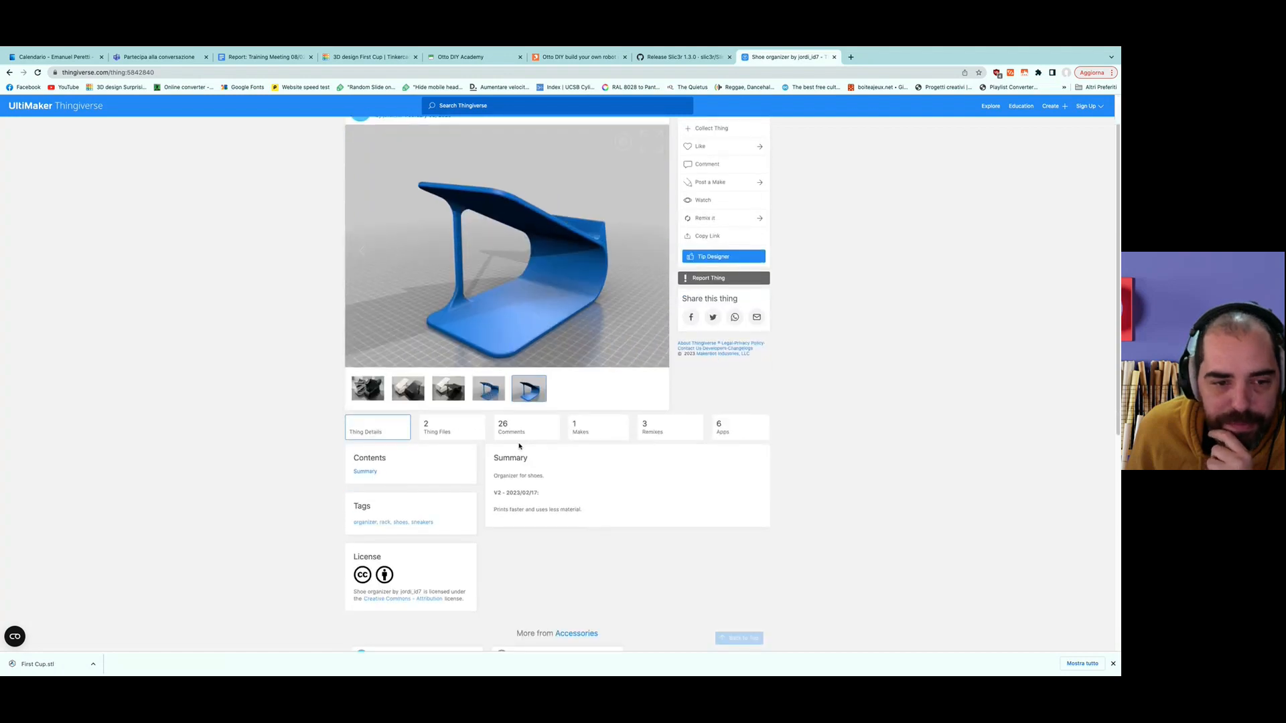
pyautogui.click(469, 420)
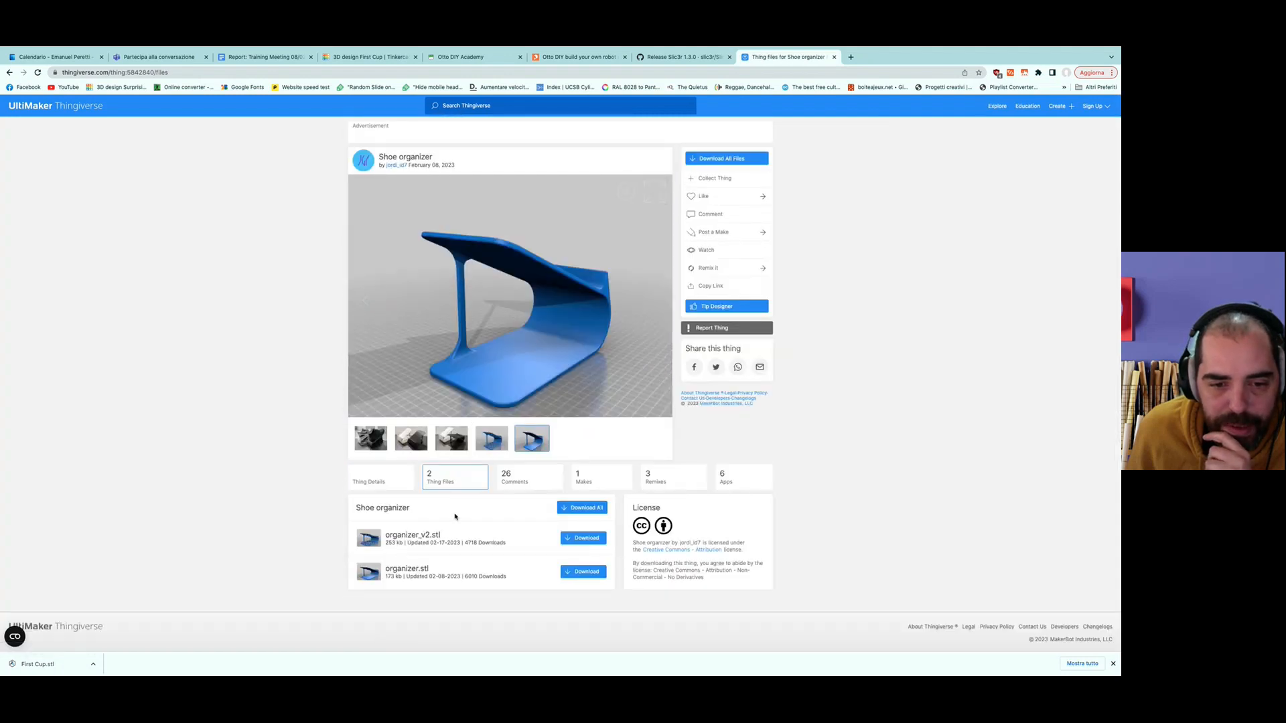
pyautogui.click(402, 483)
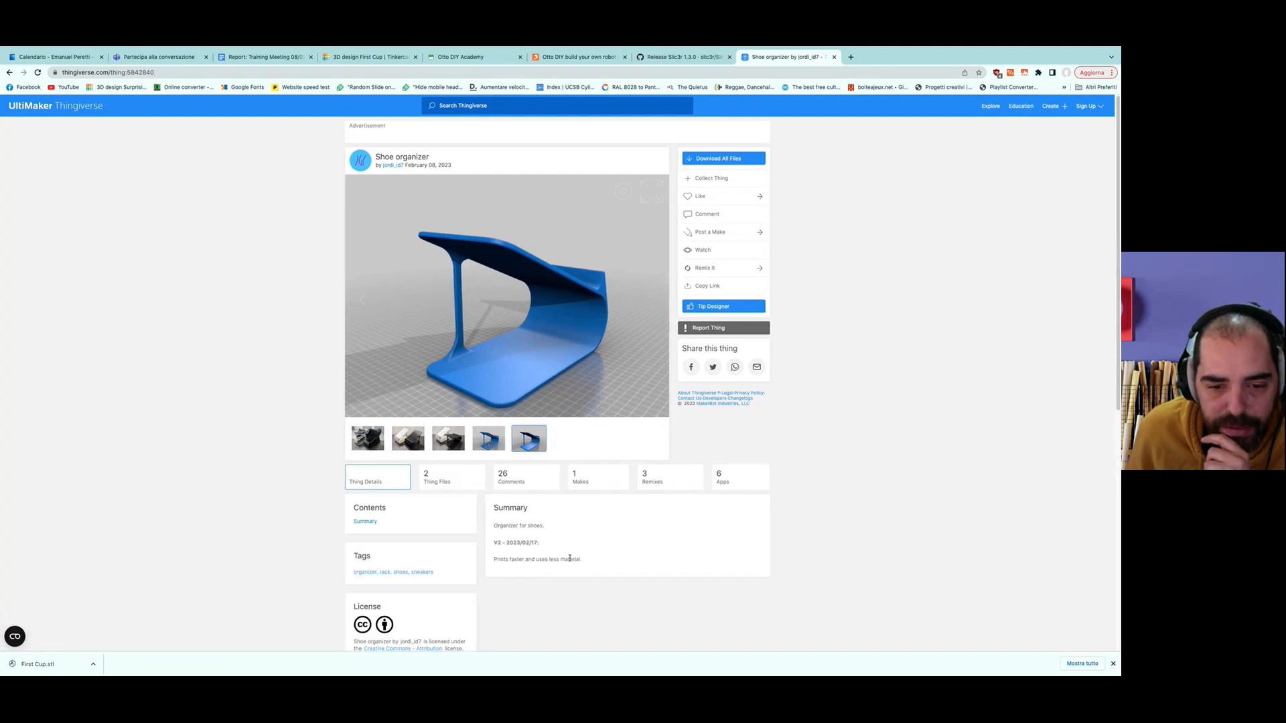
pyautogui.scroll(-3, 569, 559)
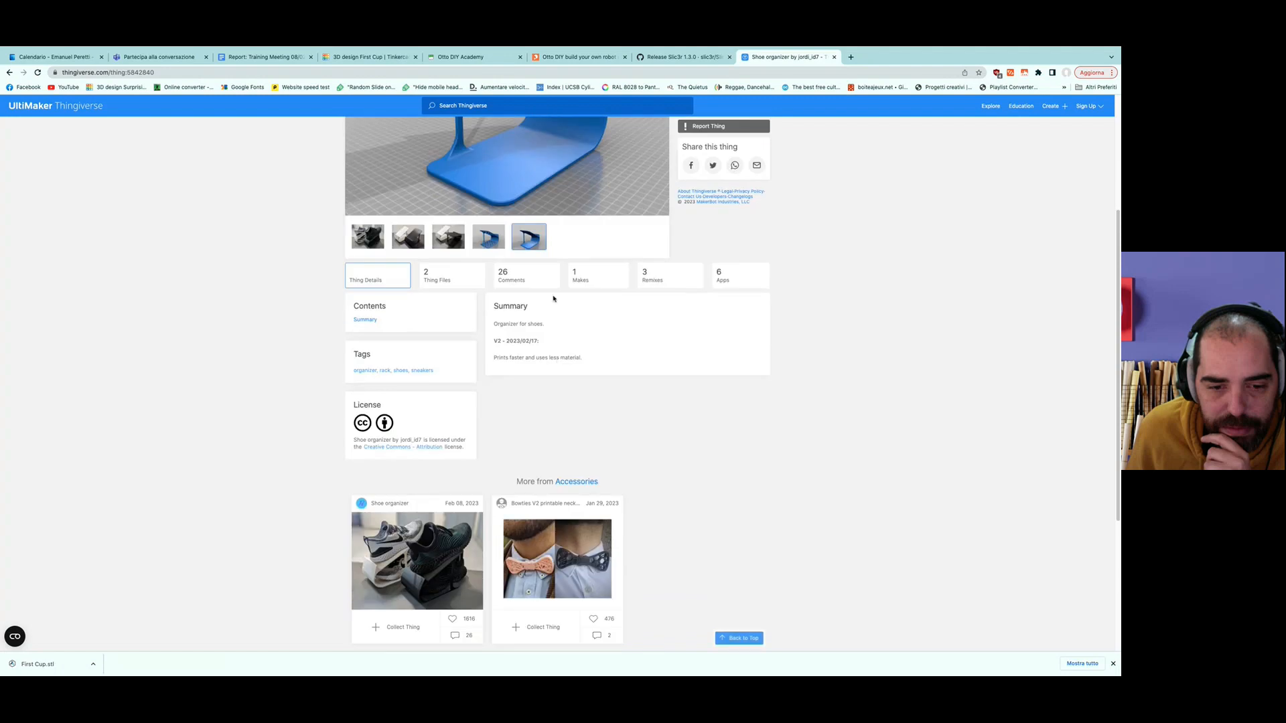
pyautogui.scroll(-1, 522, 321)
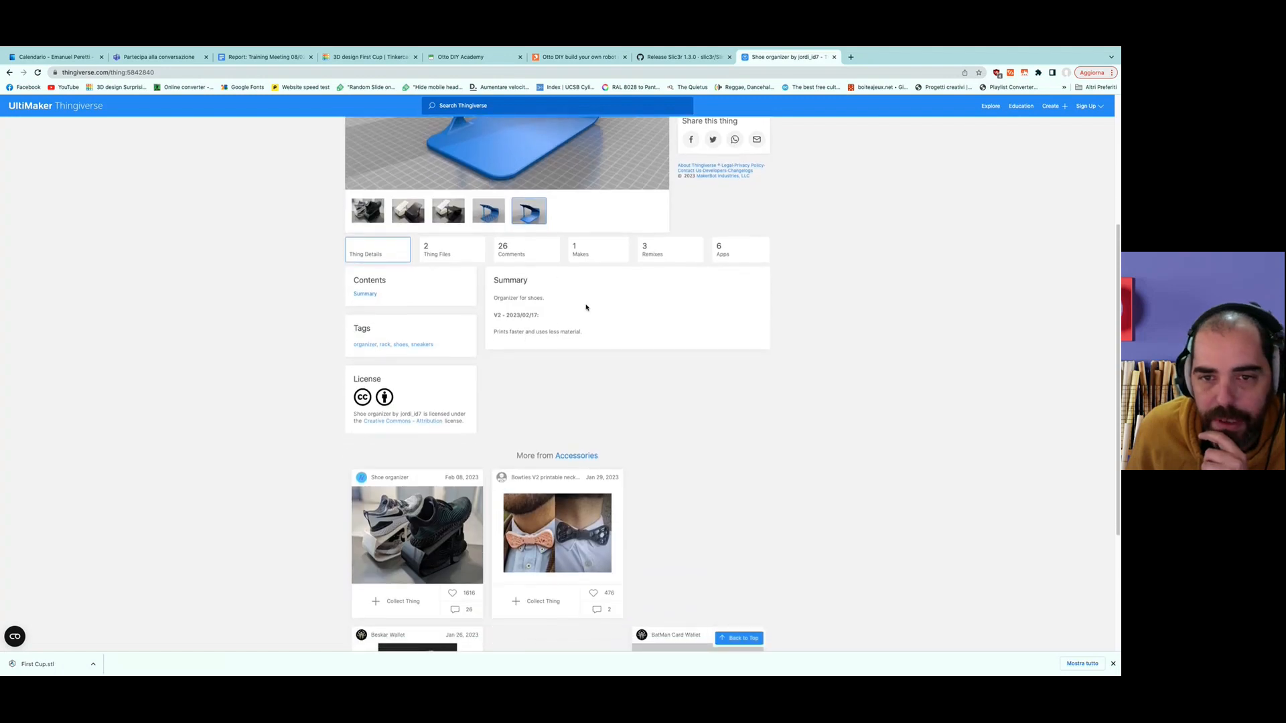
pyautogui.click(664, 252)
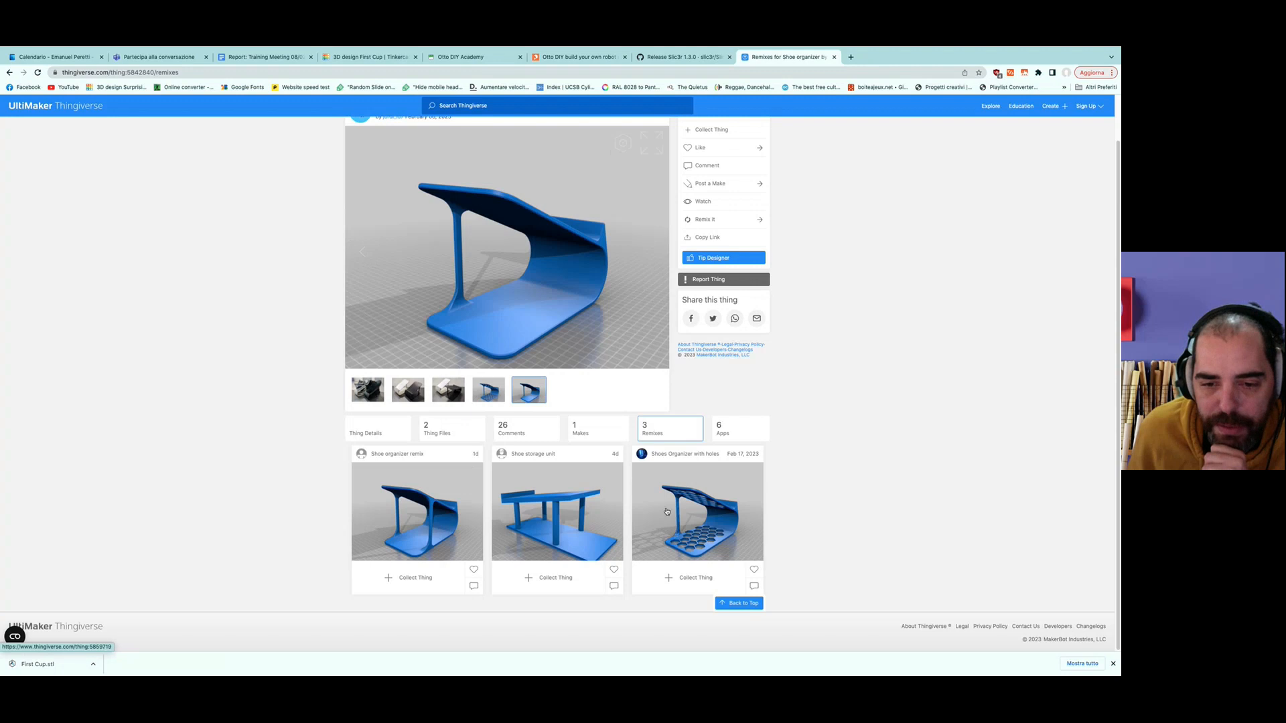
pyautogui.scroll(1, 644, 502)
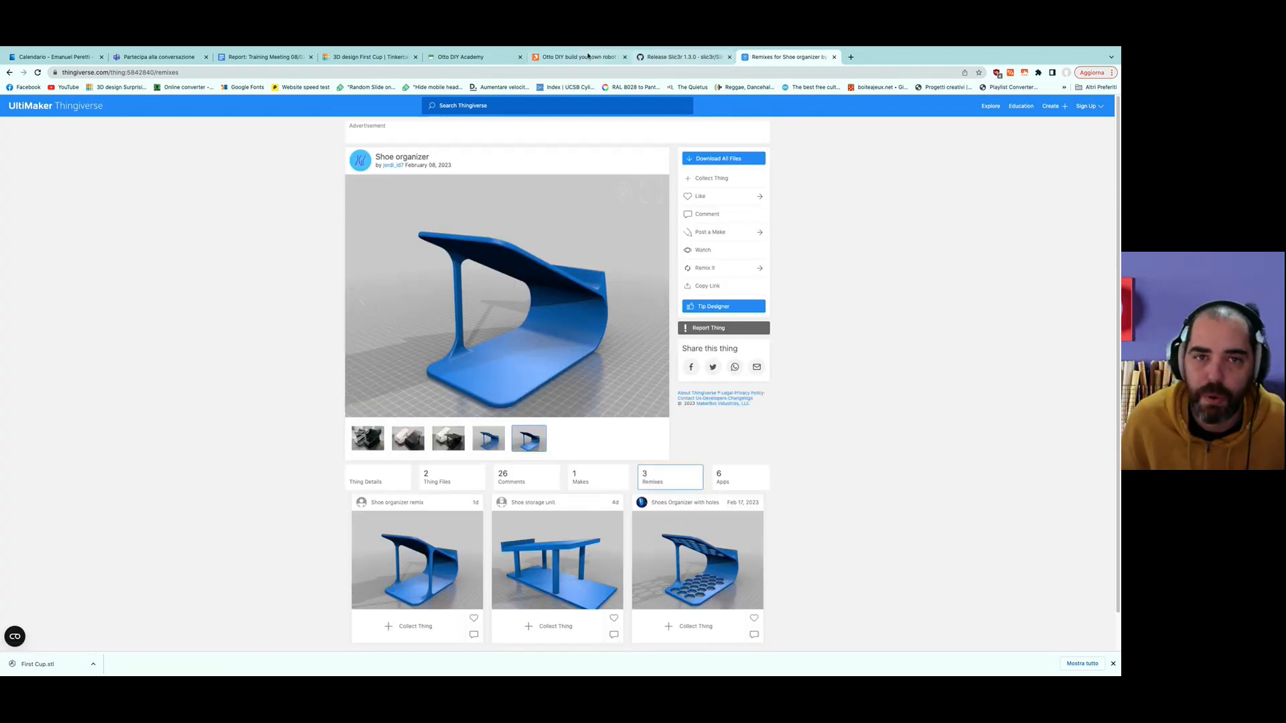
# Switch back to the First Cup design in Tinkercad and copy its collaboration link for inviting people.
pyautogui.click(373, 59)
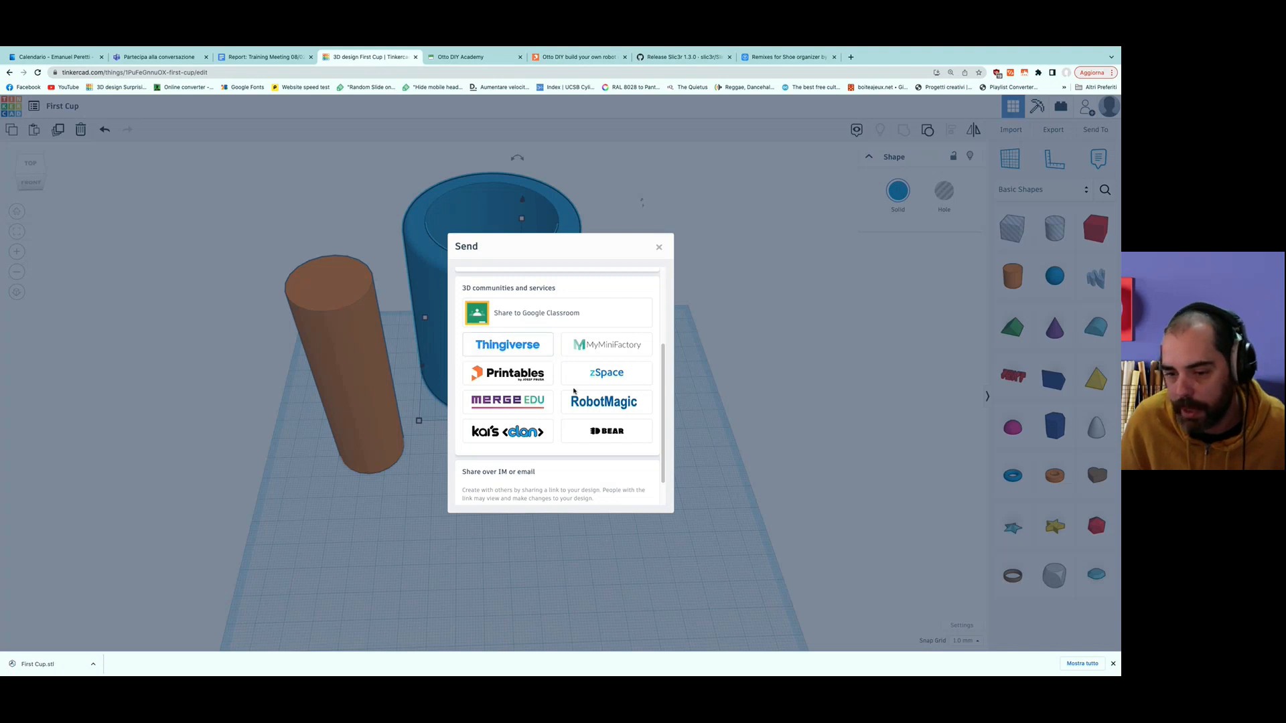
pyautogui.scroll(-1, 509, 349)
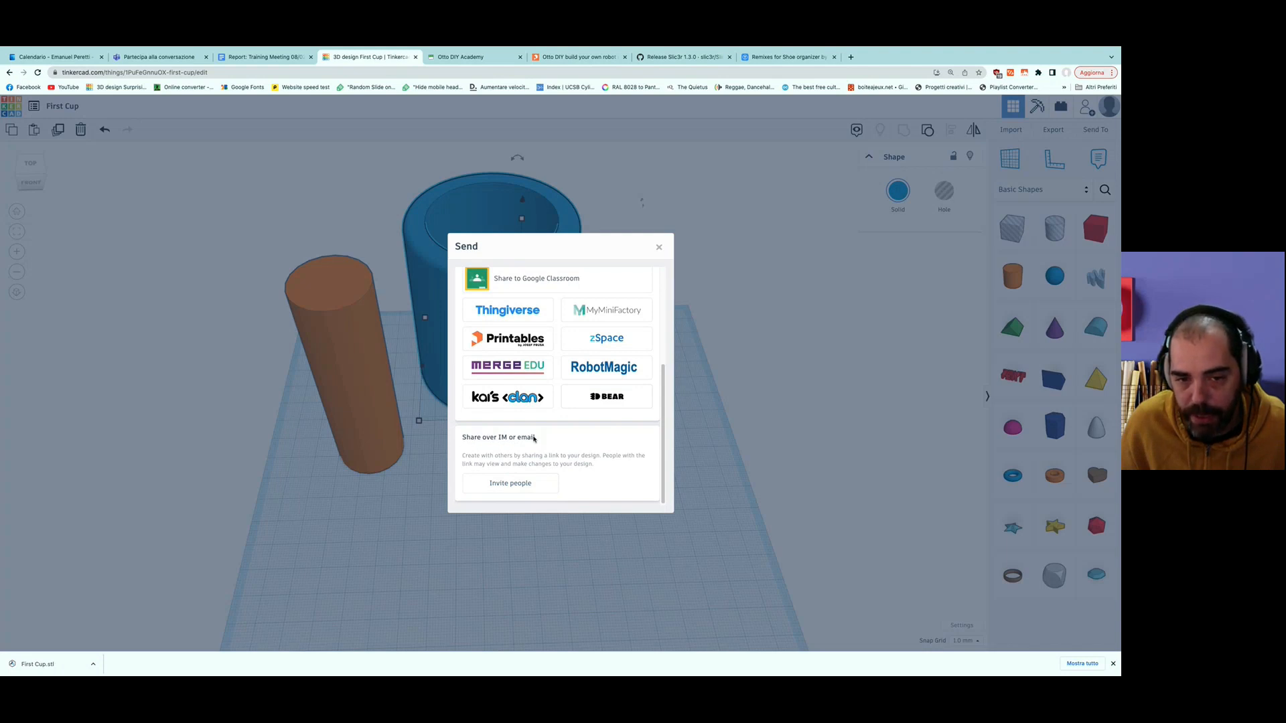
pyautogui.click(514, 481)
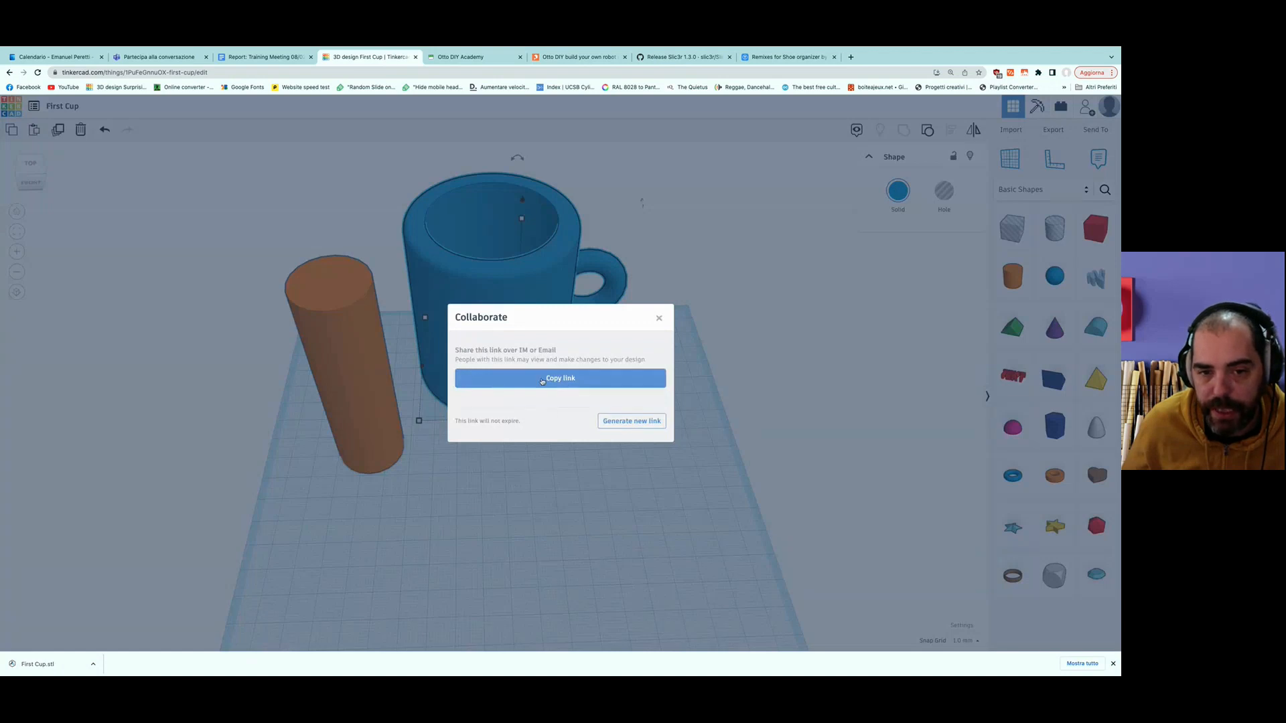
pyautogui.click(542, 379)
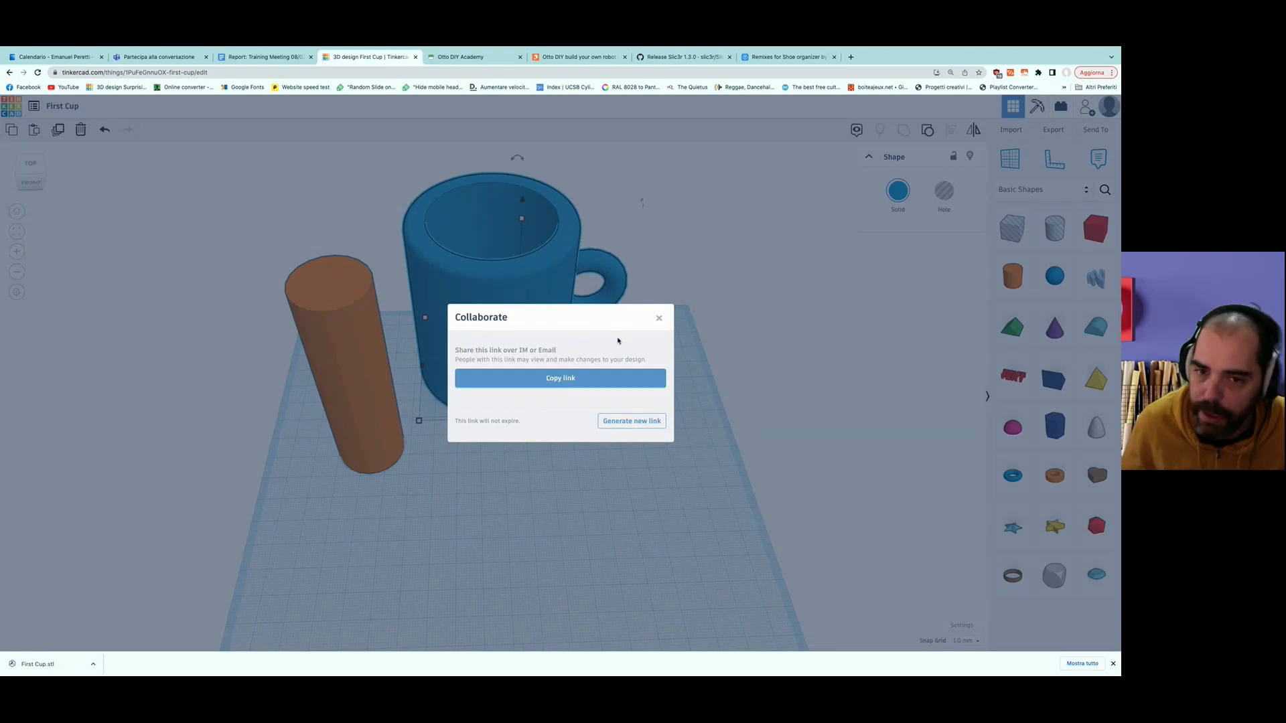
pyautogui.click(659, 319)
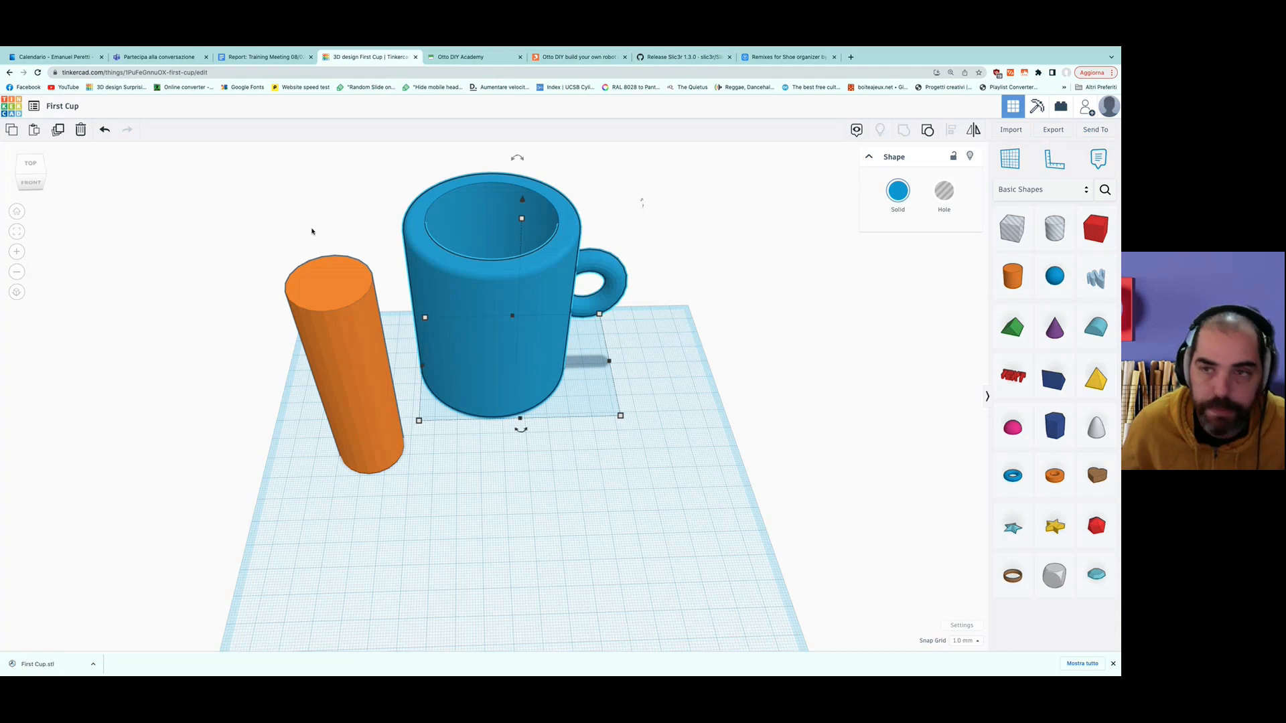
# Check the shape import options without importing anything, and delete both the mug and the cylinder from the workplane.
pyautogui.click(1005, 131)
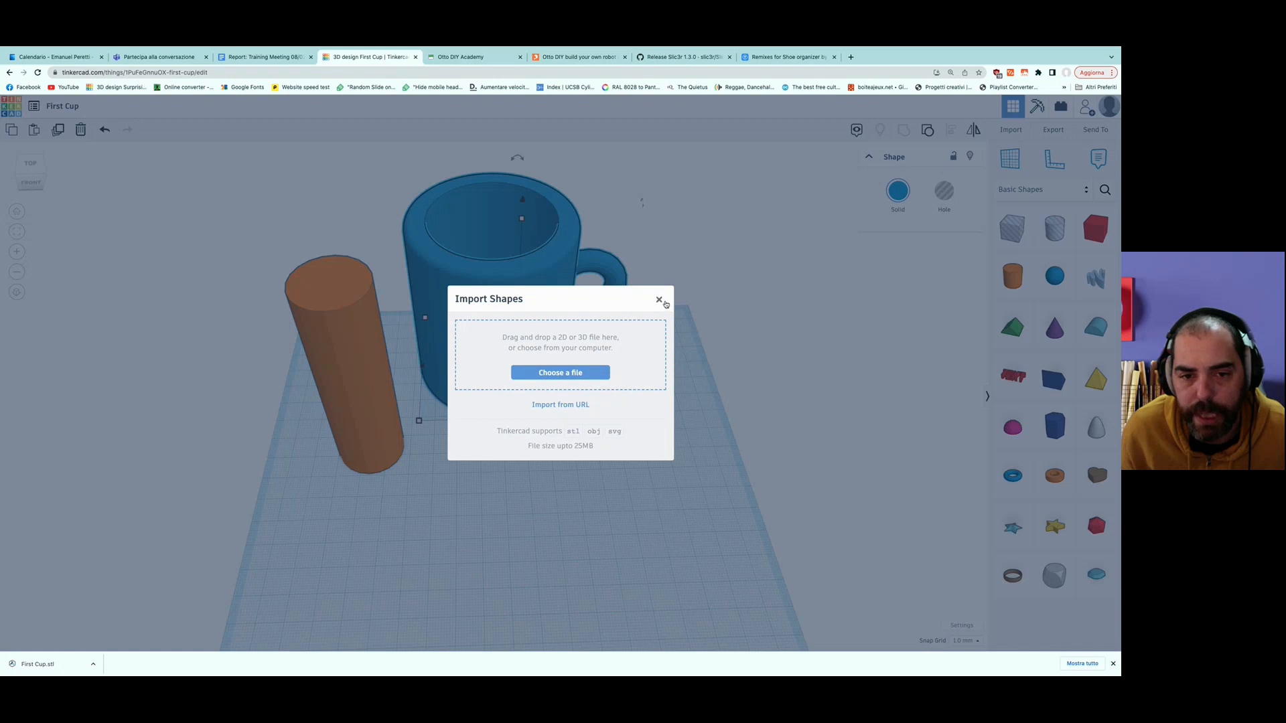
pyautogui.click(660, 300)
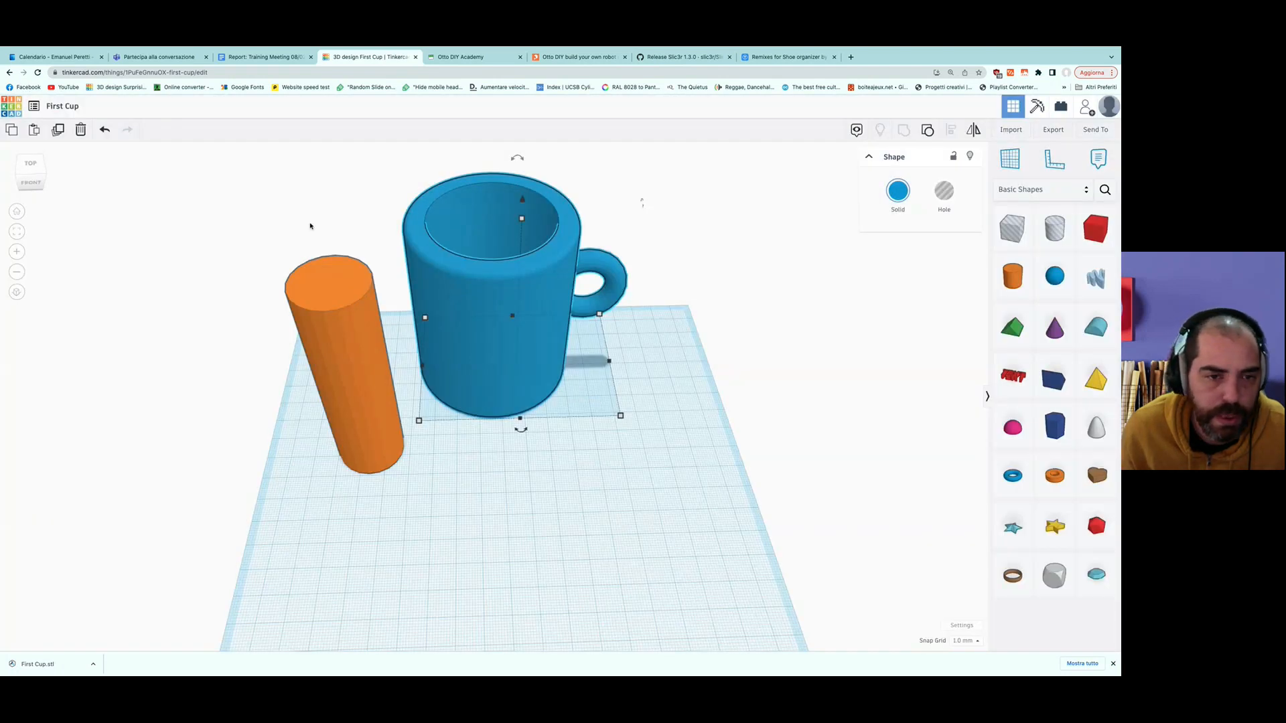
pyautogui.press('super+a')
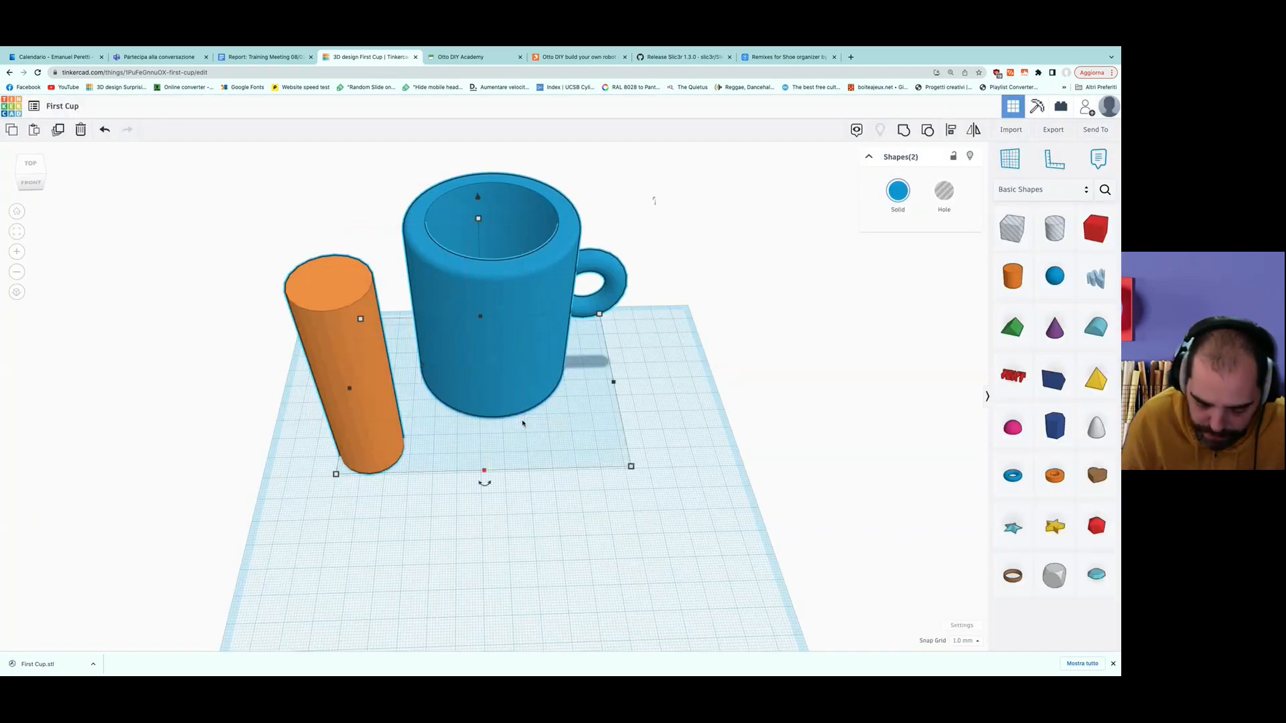
pyautogui.press('Delete')
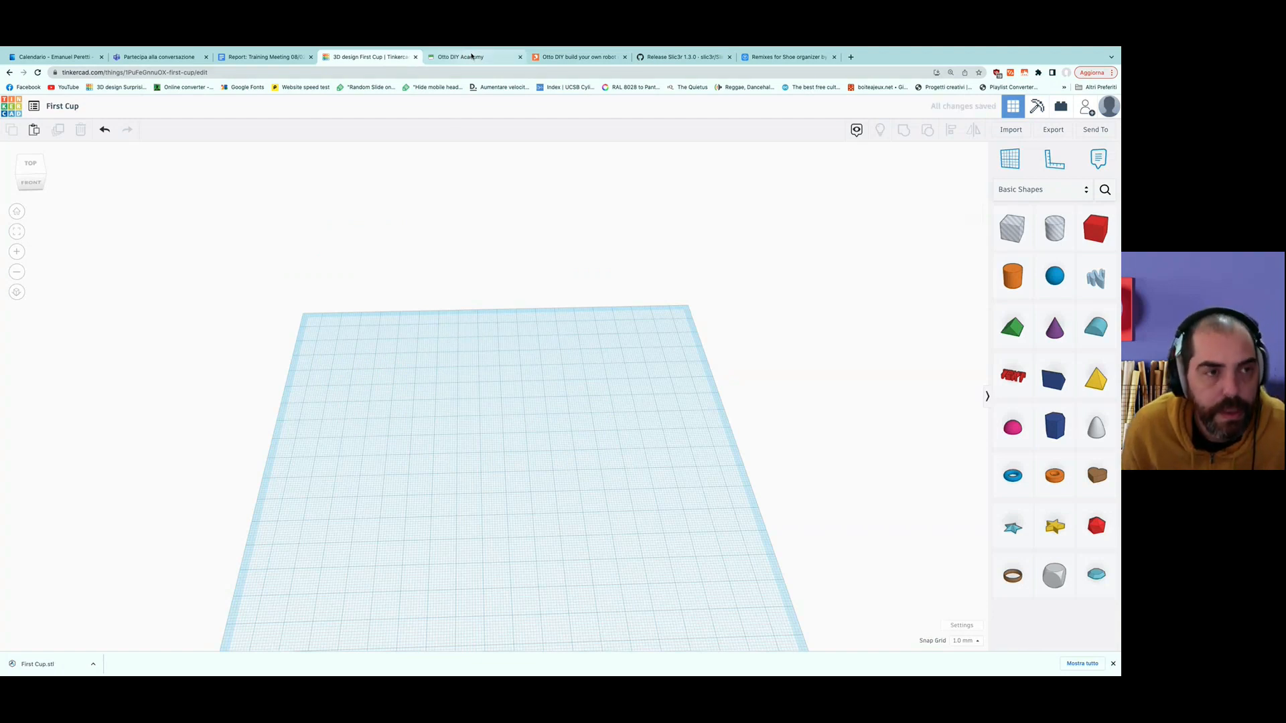
# Switch to the Otto DIY Academy page and open the Otto Starter instruction manual PDF.
pyautogui.click(471, 57)
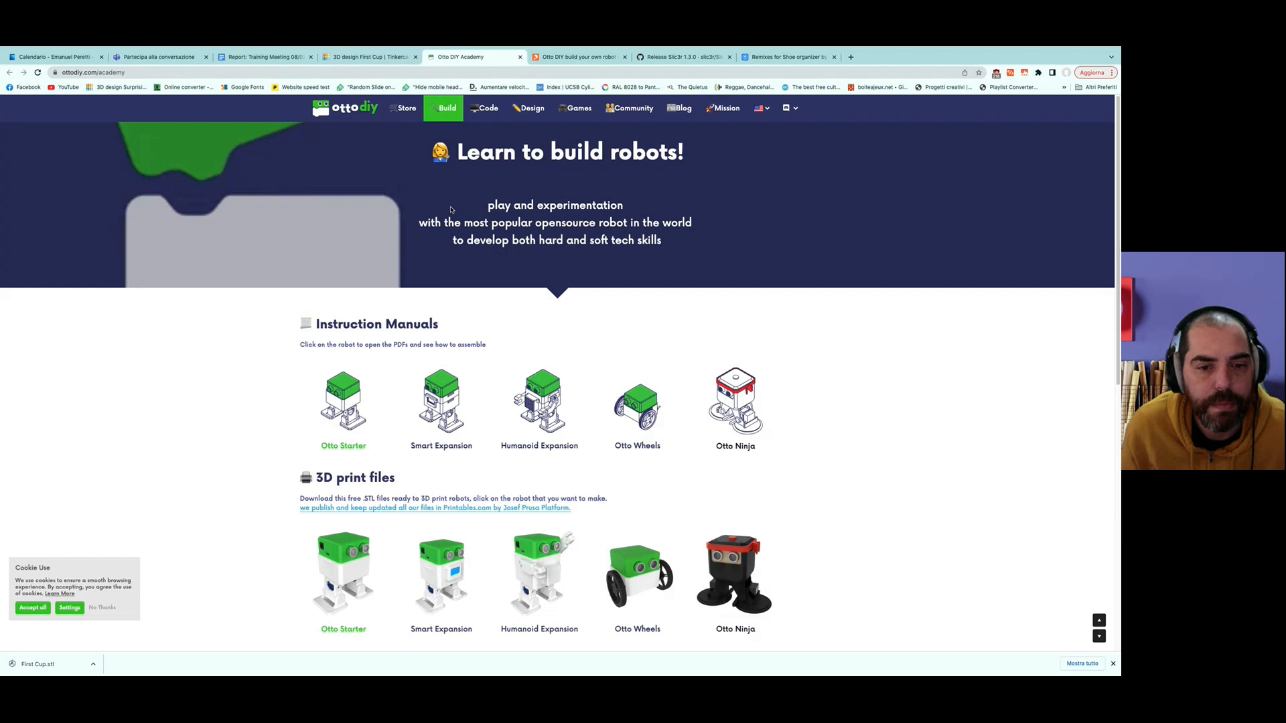
pyautogui.scroll(-4, 479, 292)
pyautogui.scroll(2, 479, 292)
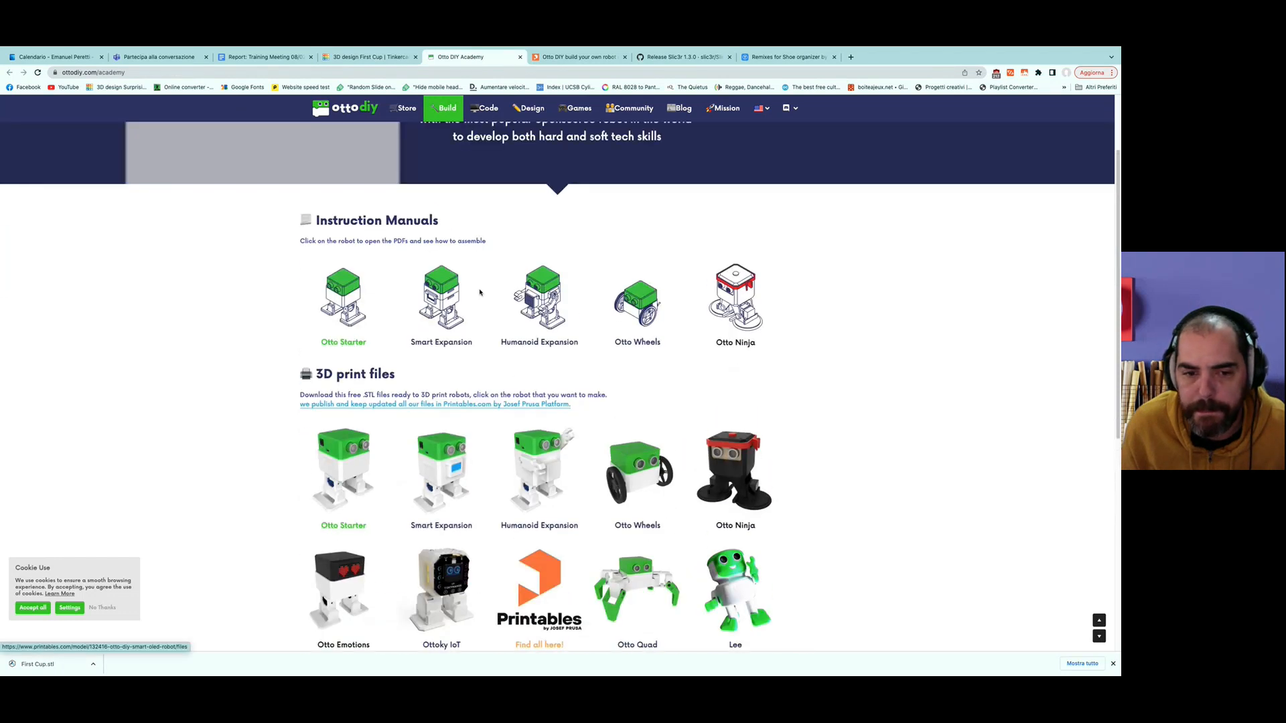
pyautogui.scroll(-1, 480, 292)
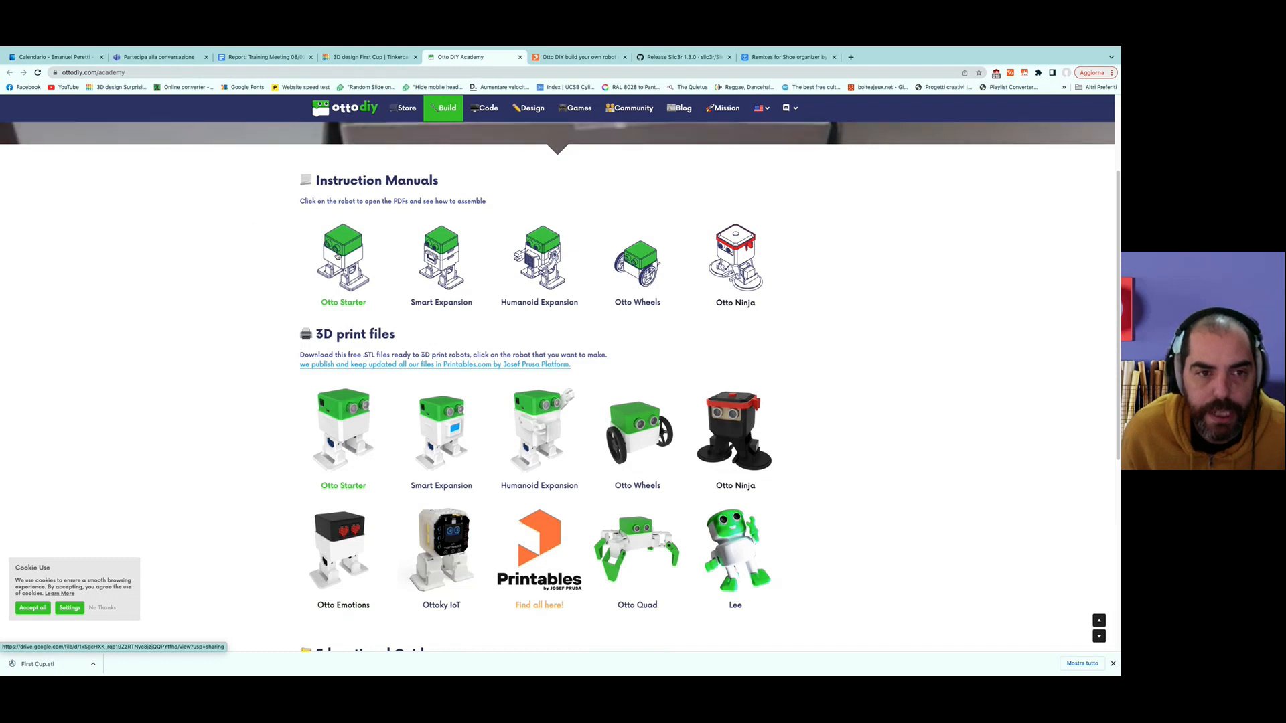
pyautogui.click(337, 255)
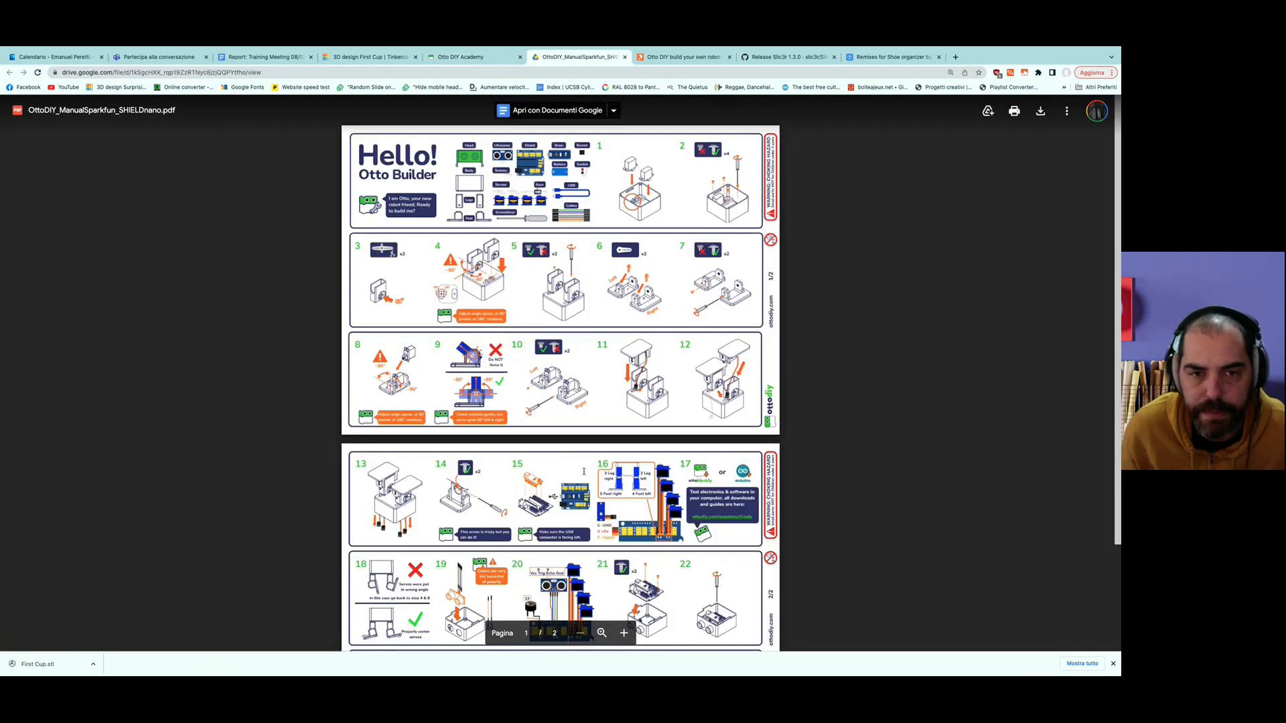
# Examine the parts overview and assembly steps on both pages of the Otto Starter manual, and return to the Otto DIY Academy page.
pyautogui.scroll(-3, 583, 471)
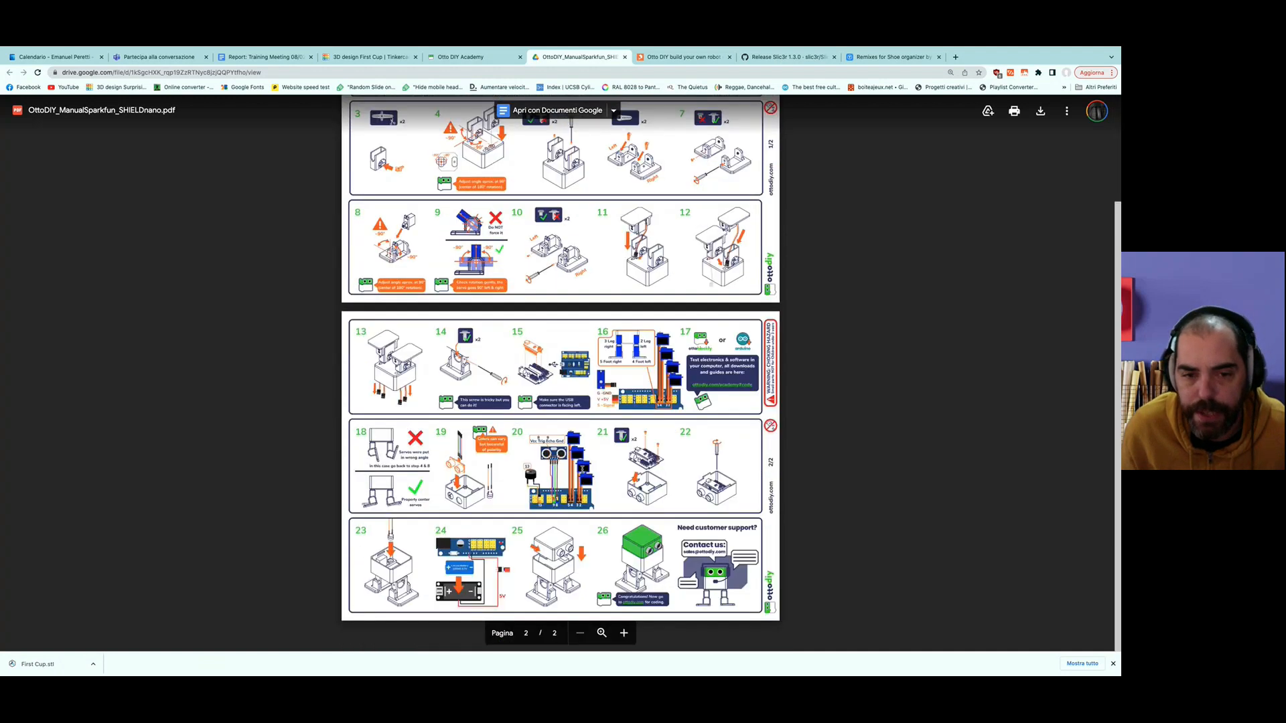
pyautogui.scroll(3, 583, 470)
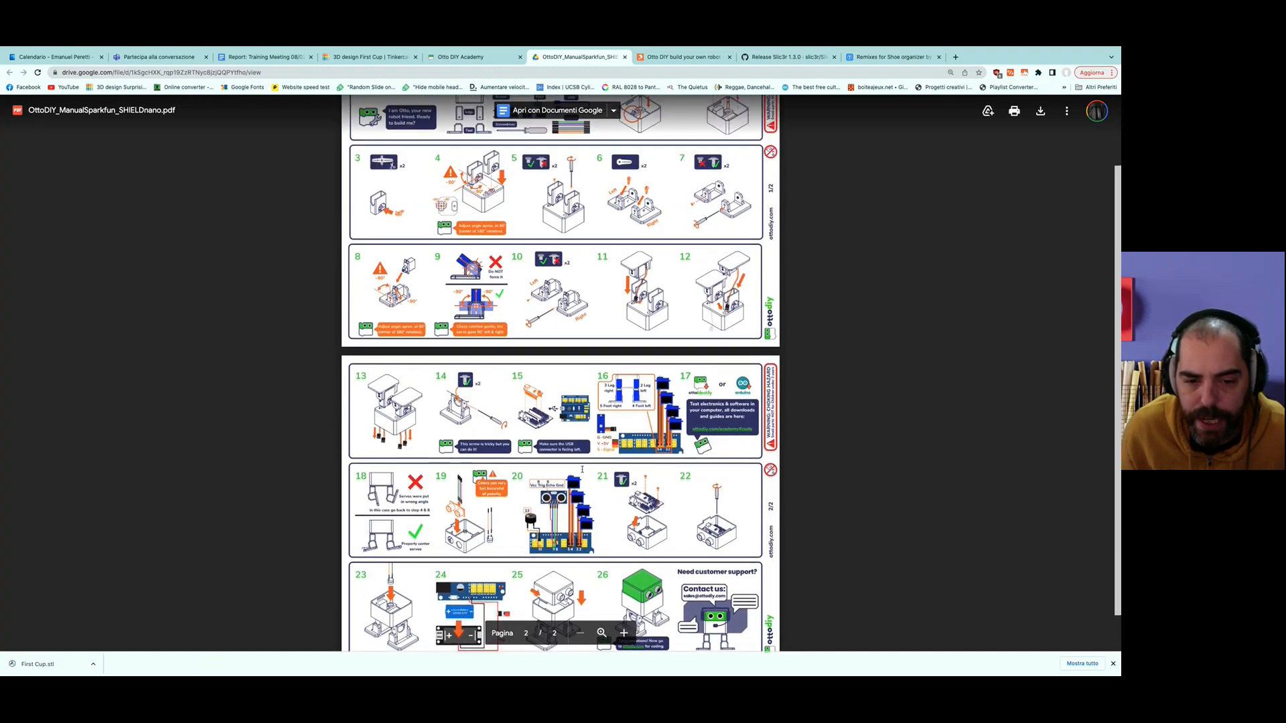
pyautogui.scroll(-1, 582, 470)
pyautogui.scroll(1, 582, 470)
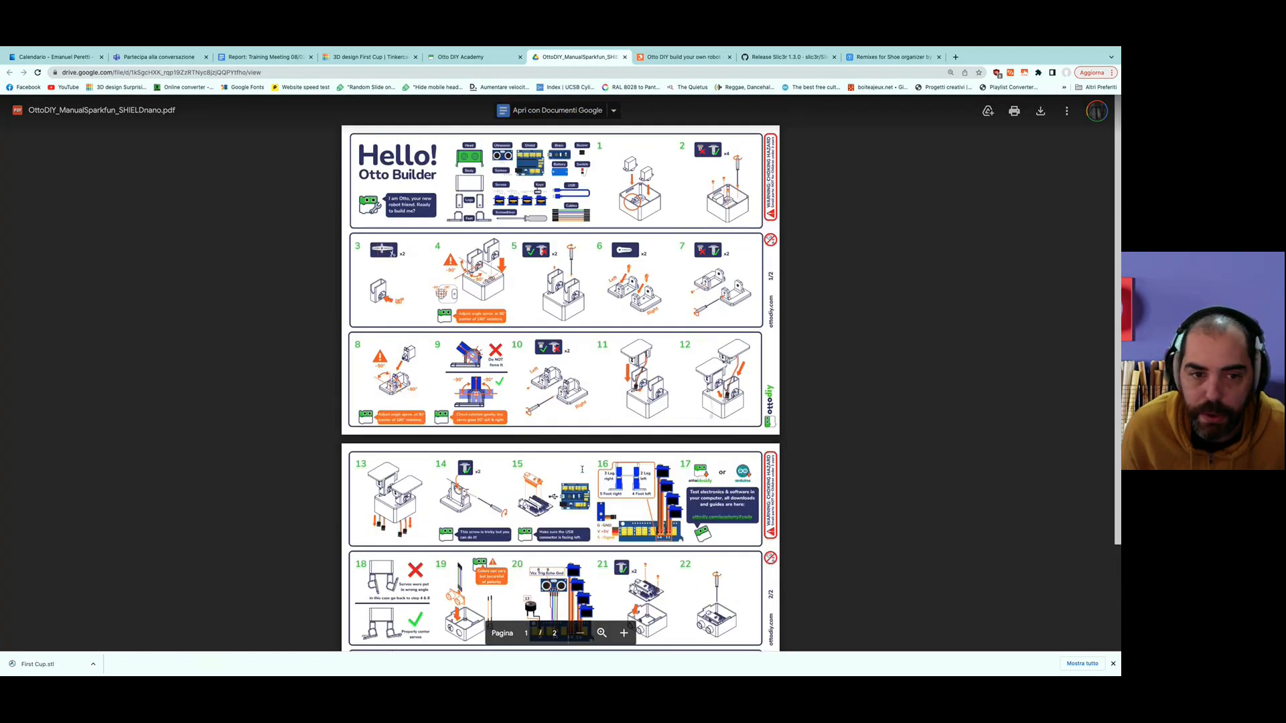
pyautogui.click(602, 635)
pyautogui.scroll(1, 604, 485)
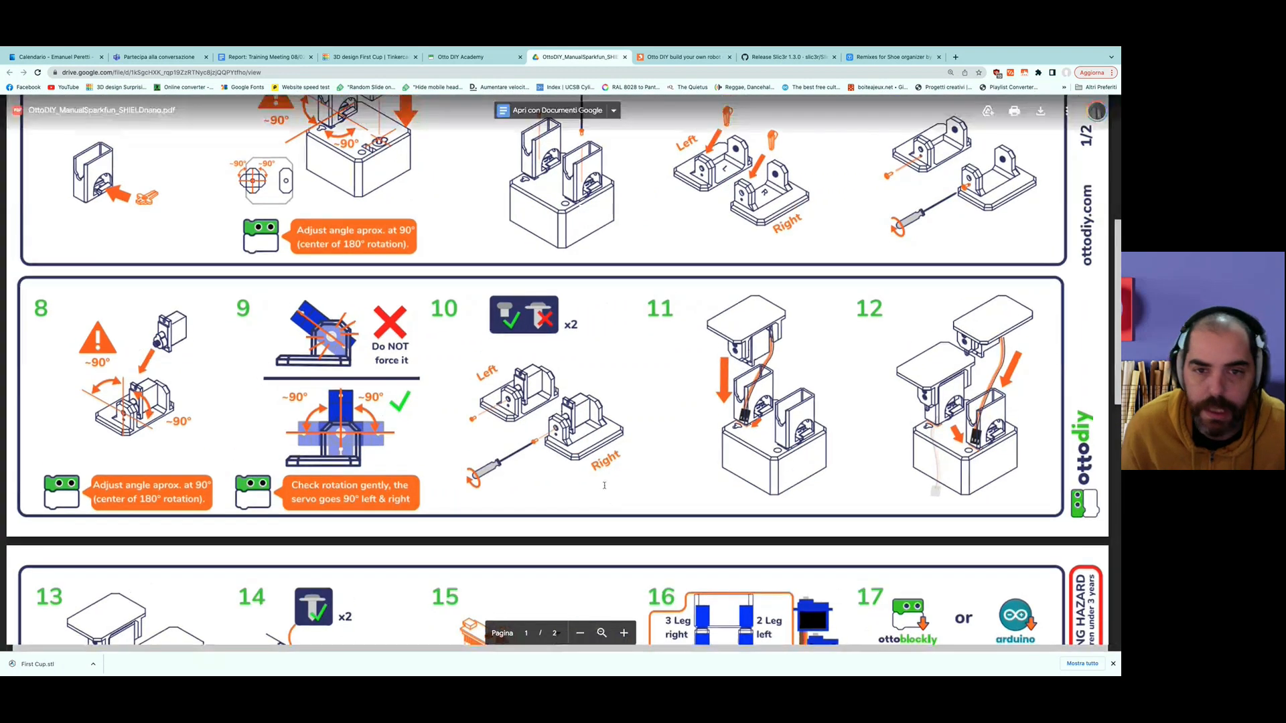
pyautogui.scroll(5, 605, 486)
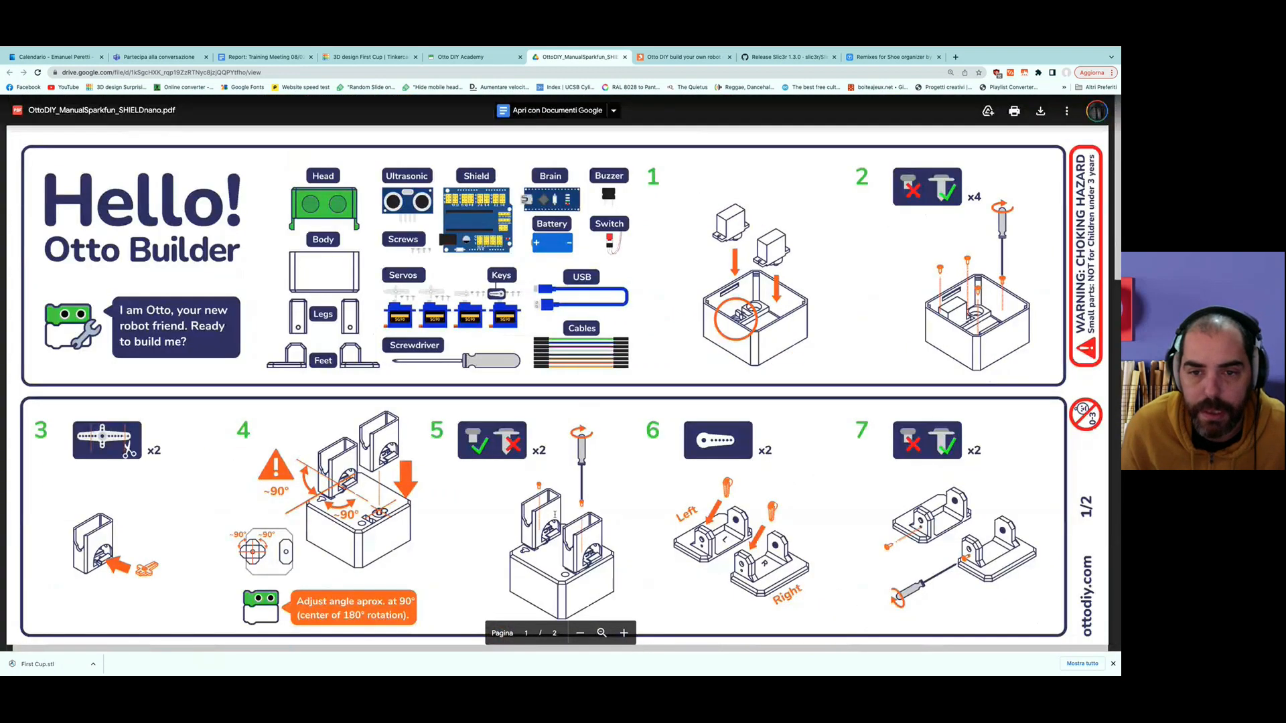
pyautogui.scroll(-4, 552, 513)
pyautogui.scroll(-8, 552, 513)
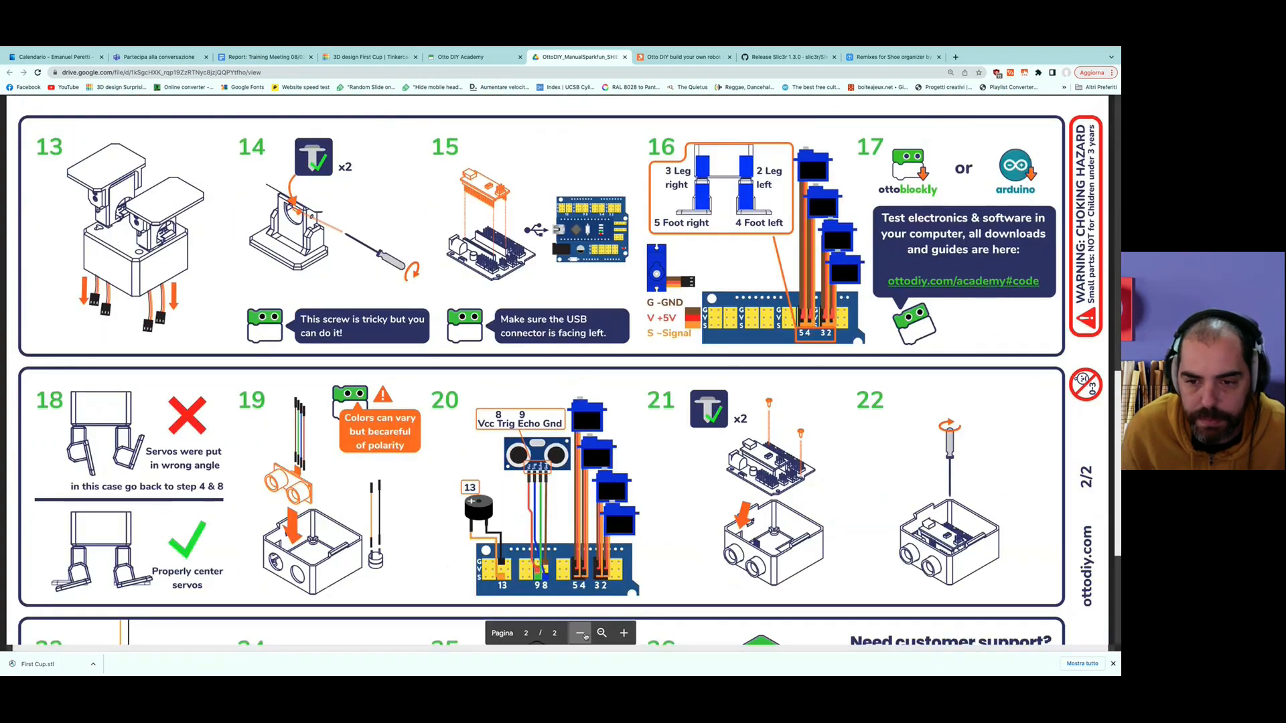
pyautogui.click(581, 633)
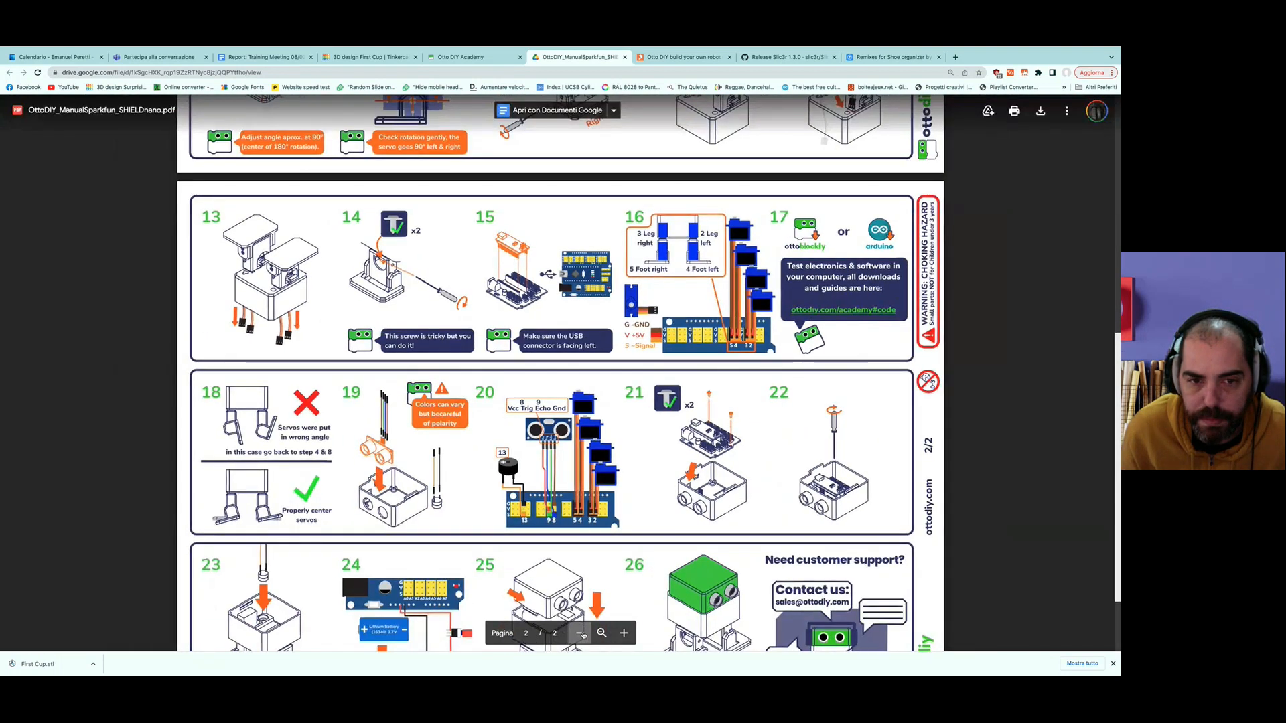
pyautogui.click(581, 634)
pyautogui.click(581, 634)
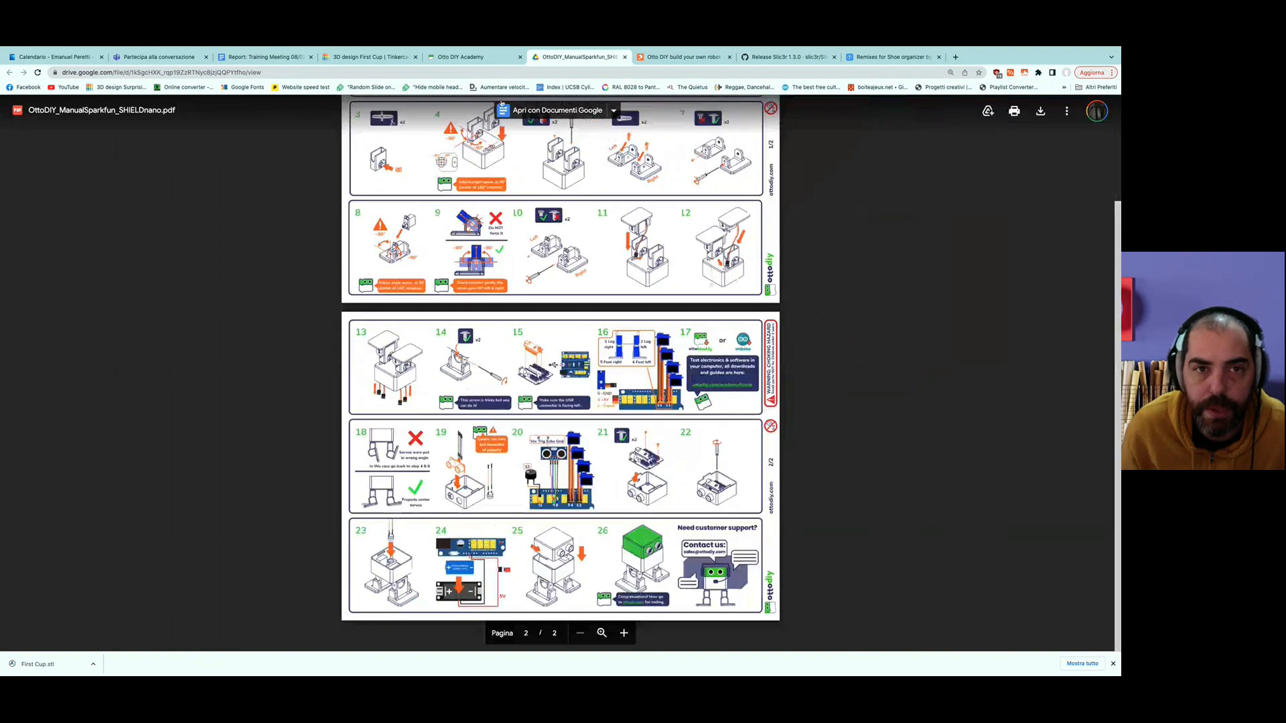
pyautogui.click(484, 59)
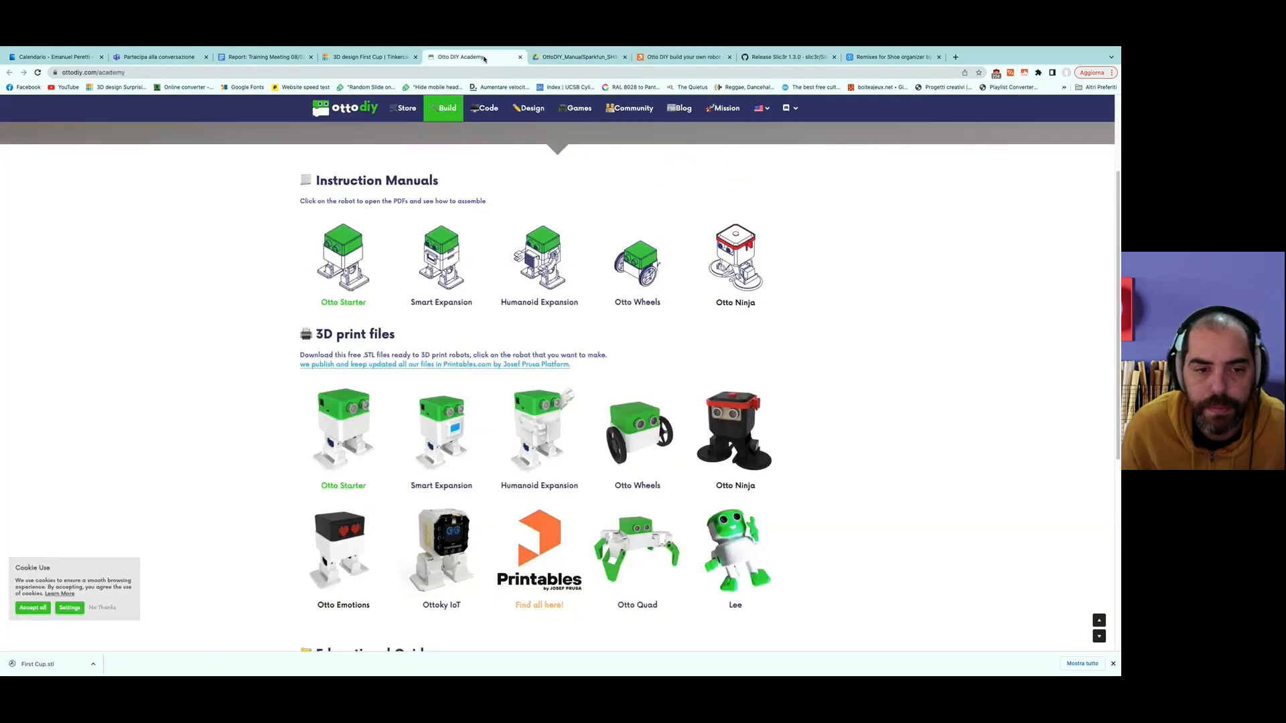
# Close the already open Printables page and open the Otto Starter 3D print files from the Otto DIY Academy page.
pyautogui.click(730, 58)
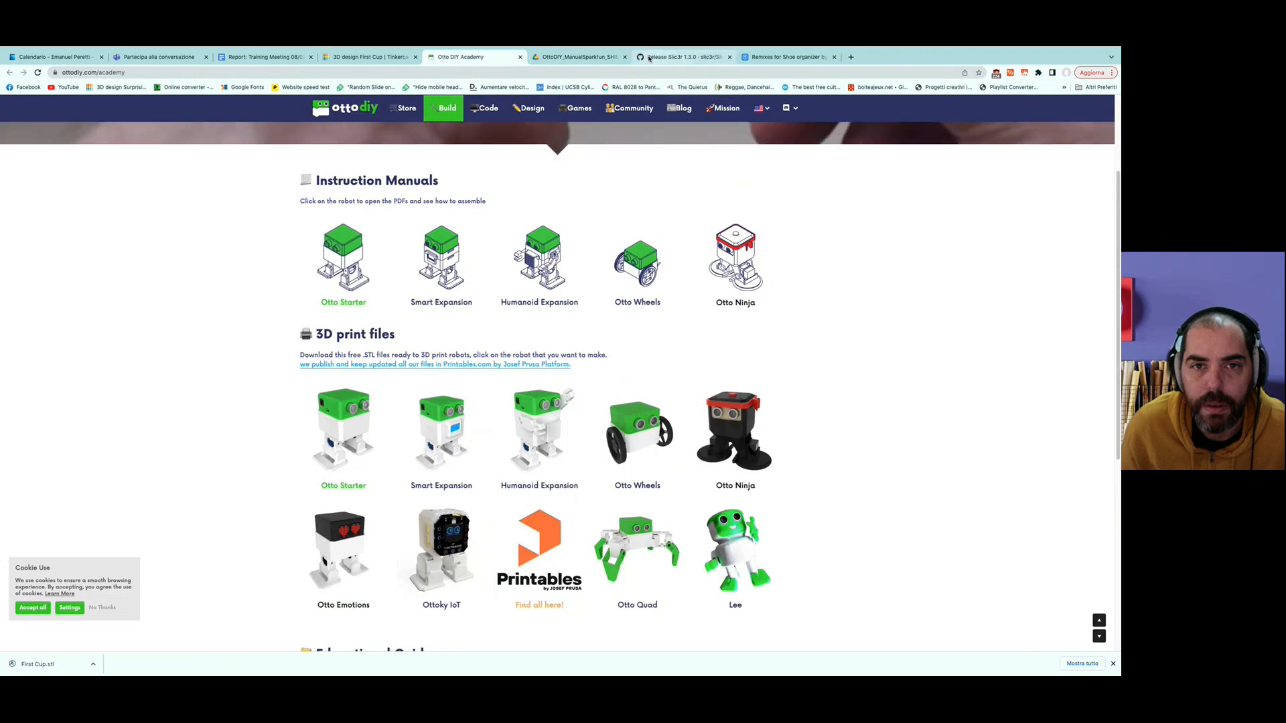
pyautogui.scroll(-1, 382, 469)
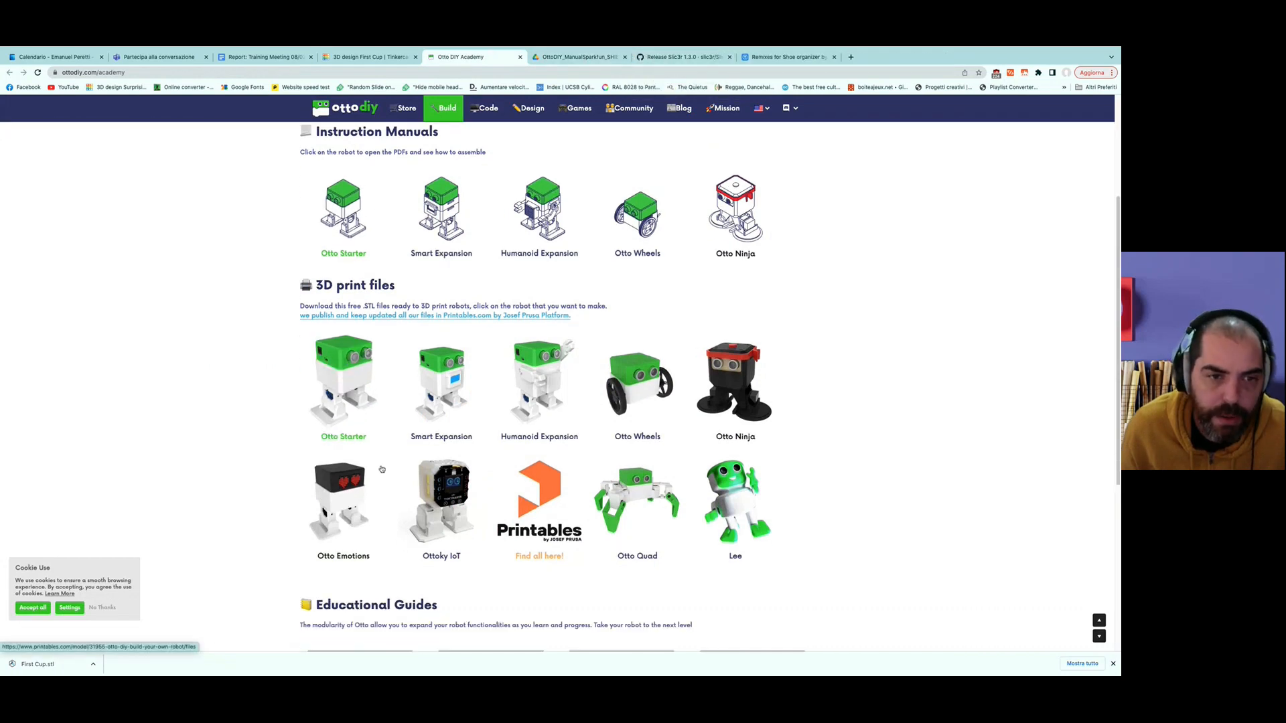
pyautogui.scroll(-2, 382, 469)
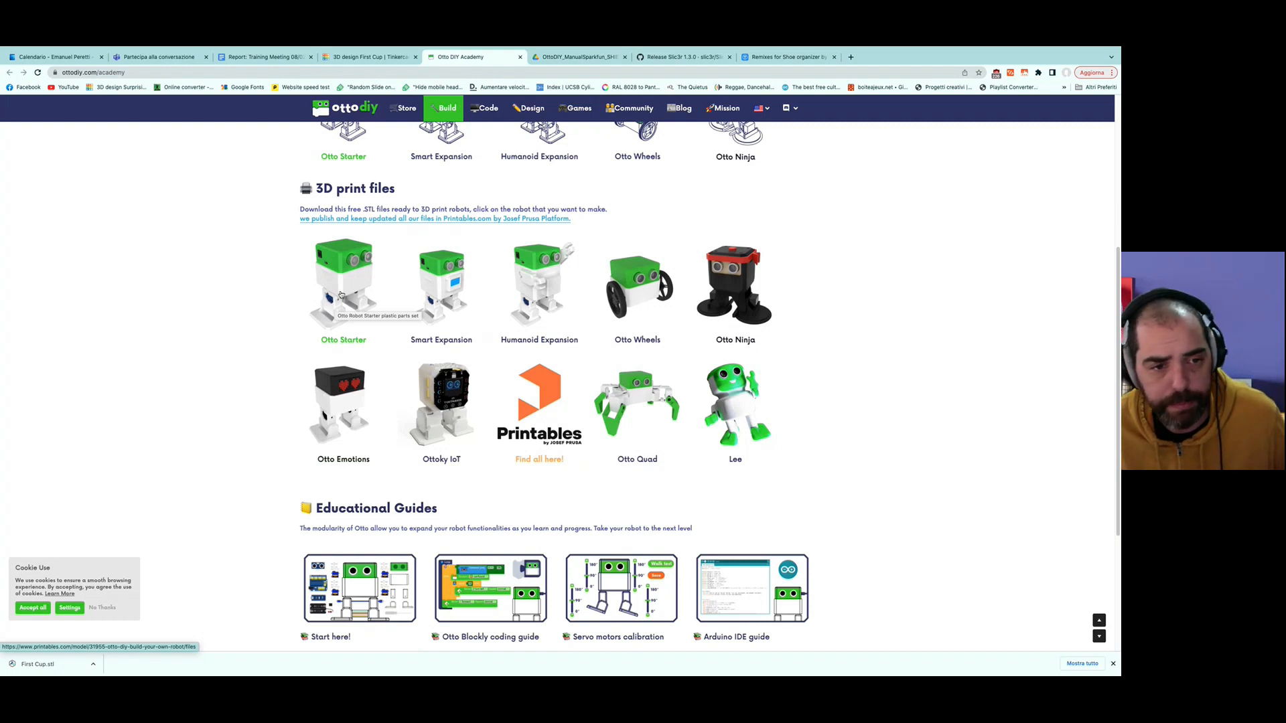
pyautogui.click(340, 295)
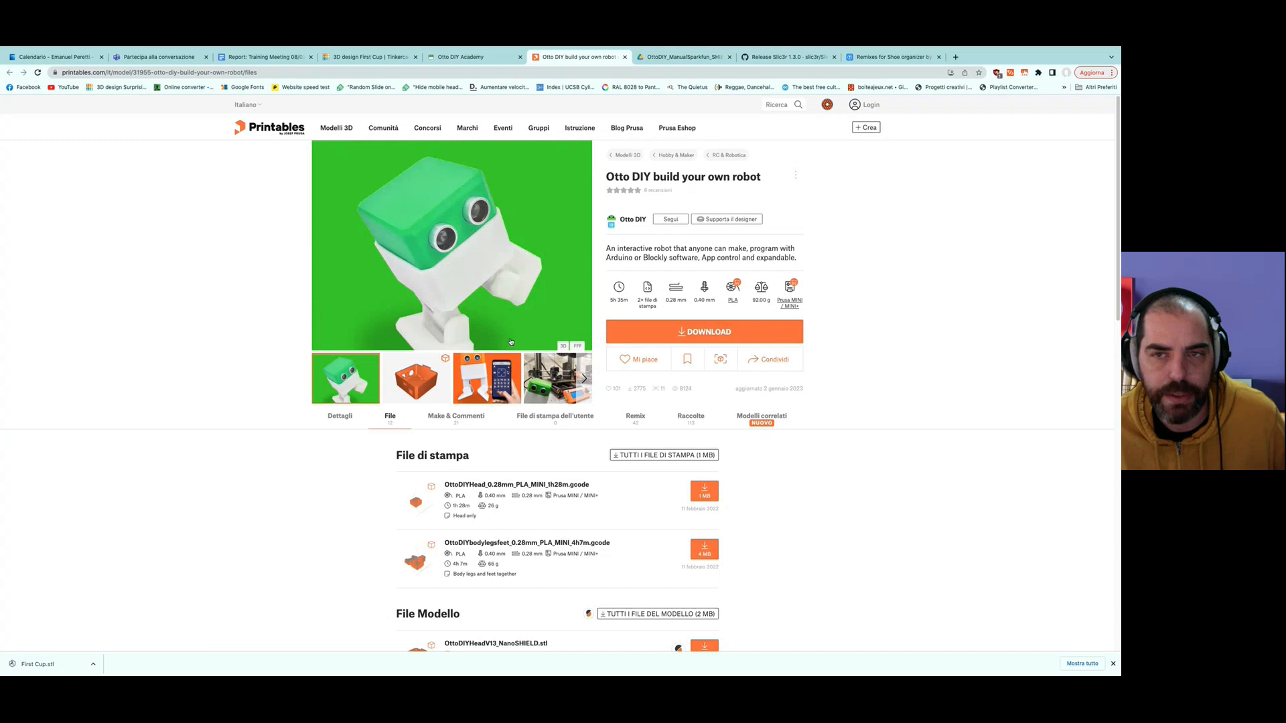
# Glance at the Shoe organizer remixes on Thingiverse, and return to the Otto DIY model on Printables to view its gallery pictures.
pyautogui.click(857, 57)
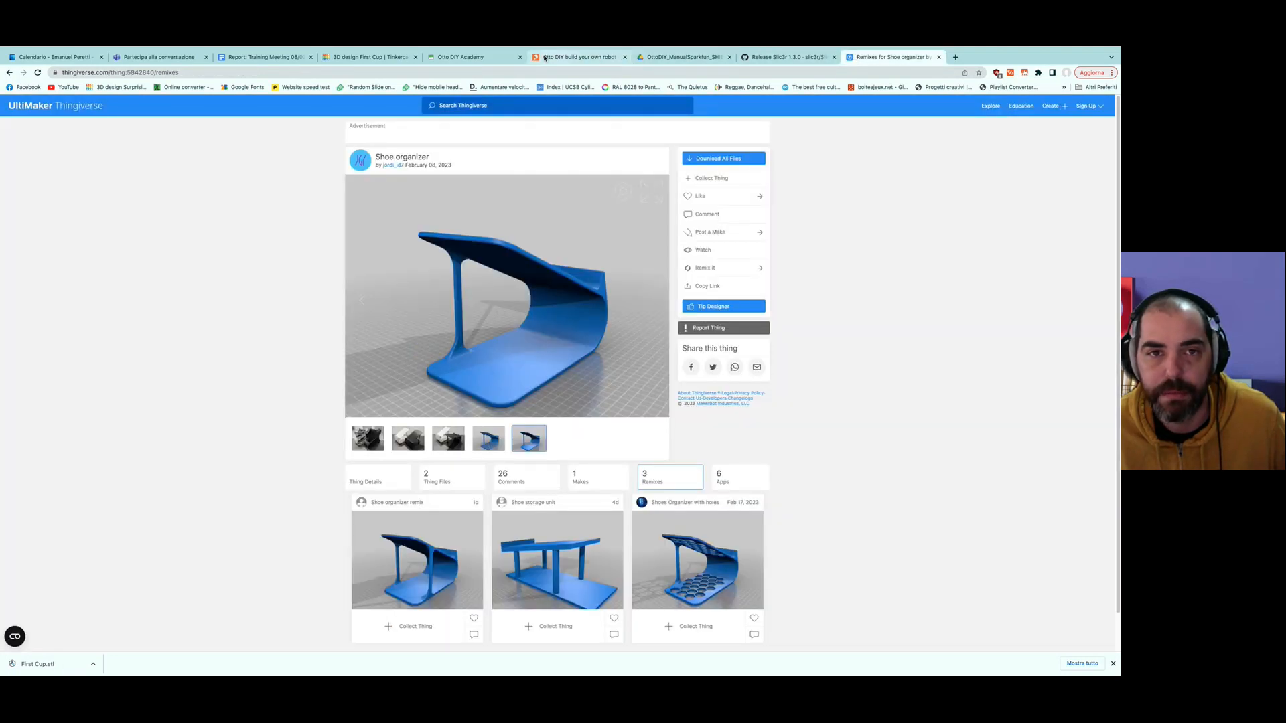
pyautogui.click(579, 57)
pyautogui.click(428, 388)
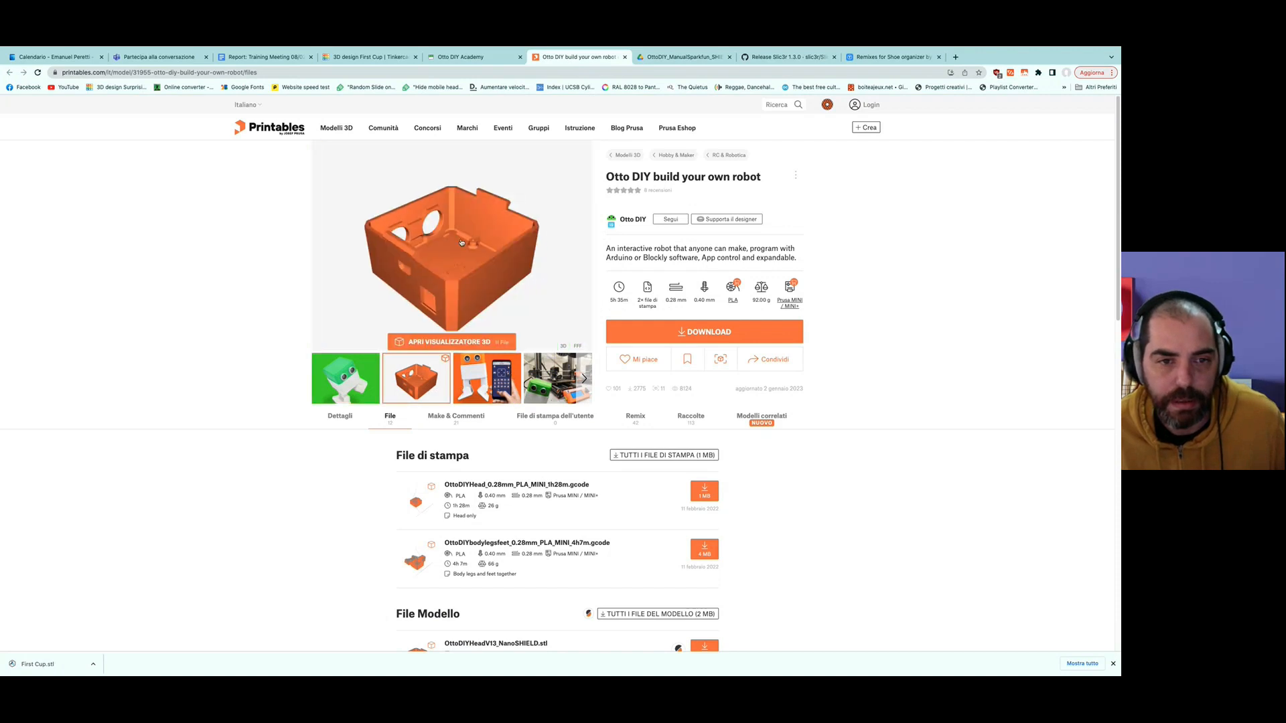
pyautogui.click(583, 378)
pyautogui.click(581, 379)
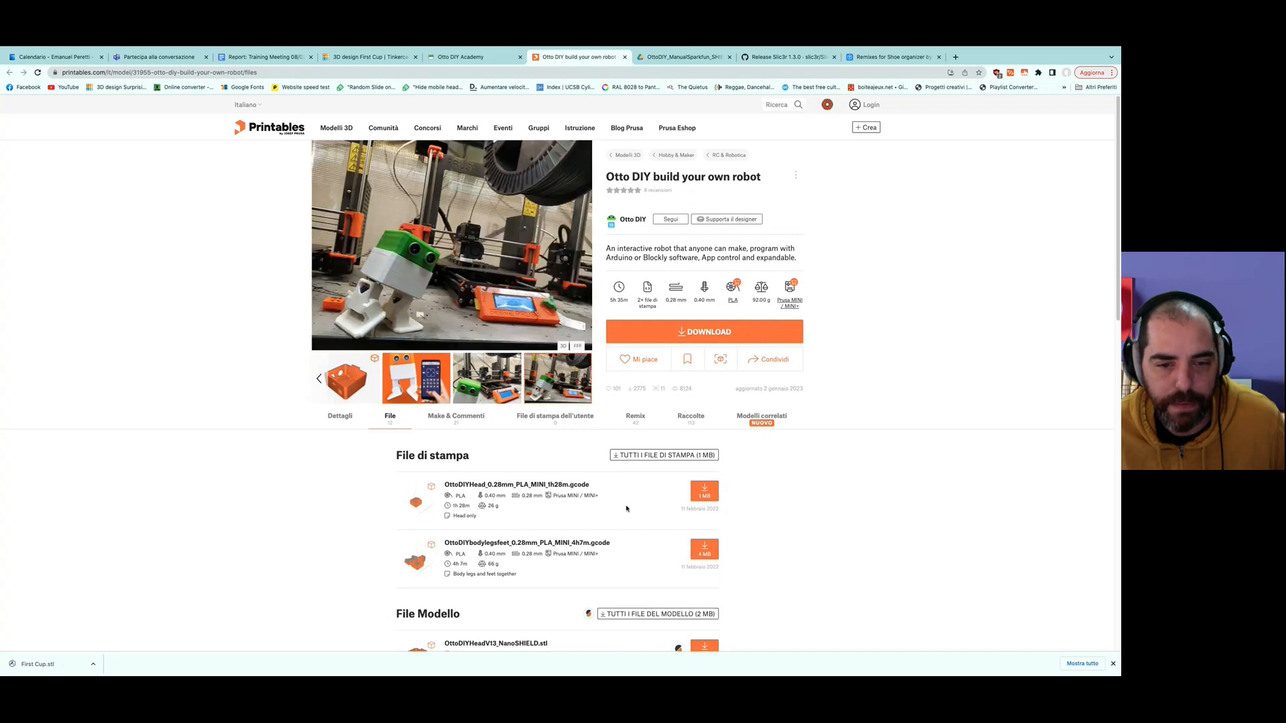
# Examine the print files and the model files offered for the Otto DIY robot, from the head variants to the CAD source.
pyautogui.scroll(-1, 560, 519)
pyautogui.scroll(-3, 559, 519)
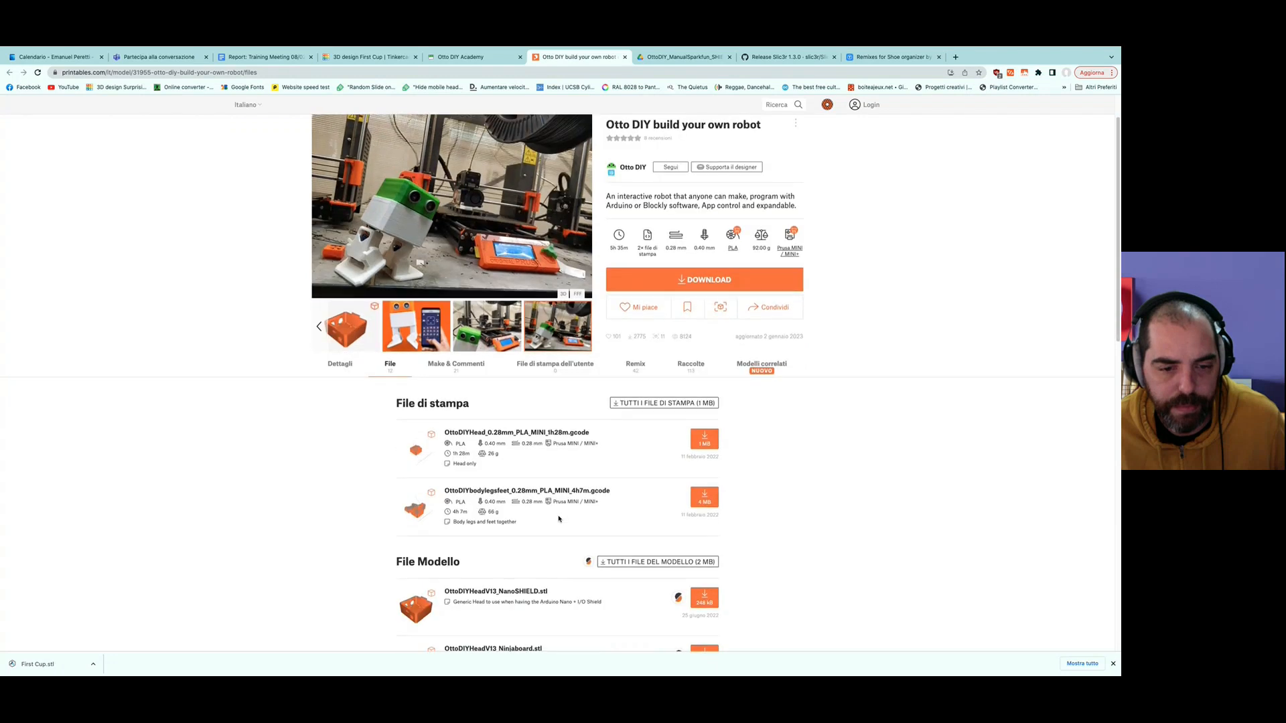
pyautogui.scroll(-3, 560, 519)
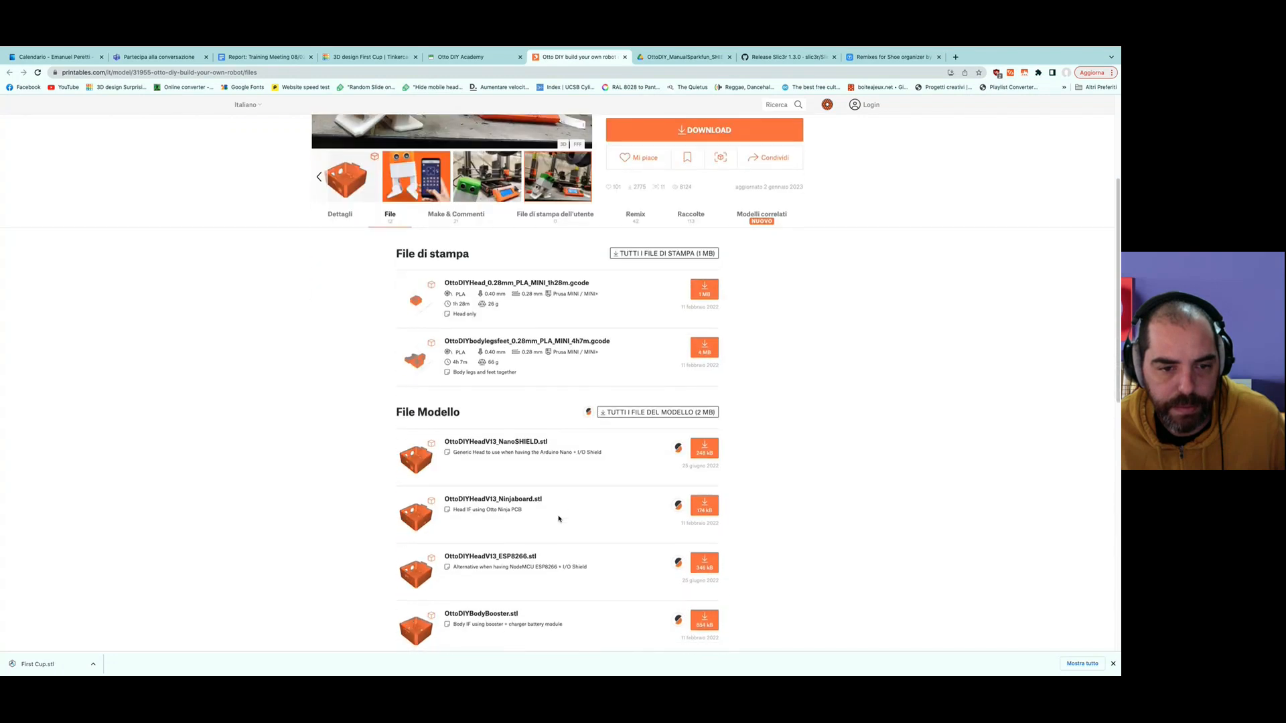
pyautogui.scroll(-2, 560, 519)
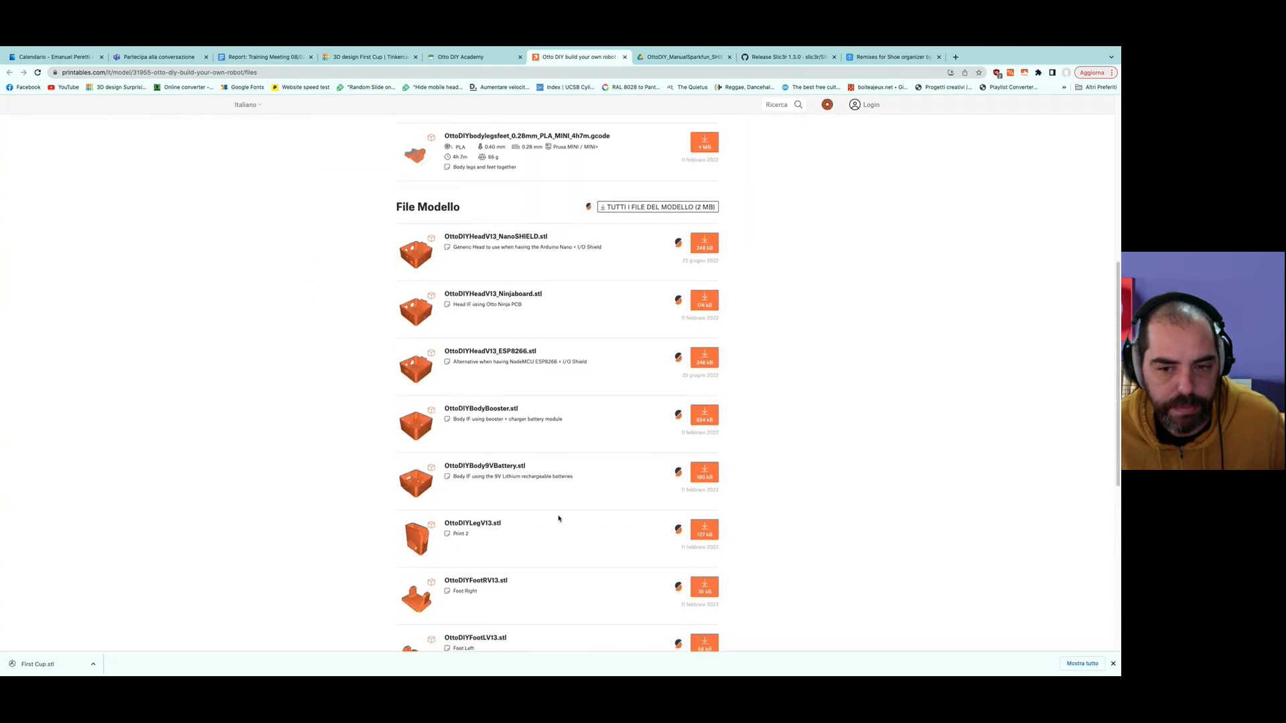
pyautogui.scroll(1, 559, 519)
pyautogui.scroll(2, 559, 520)
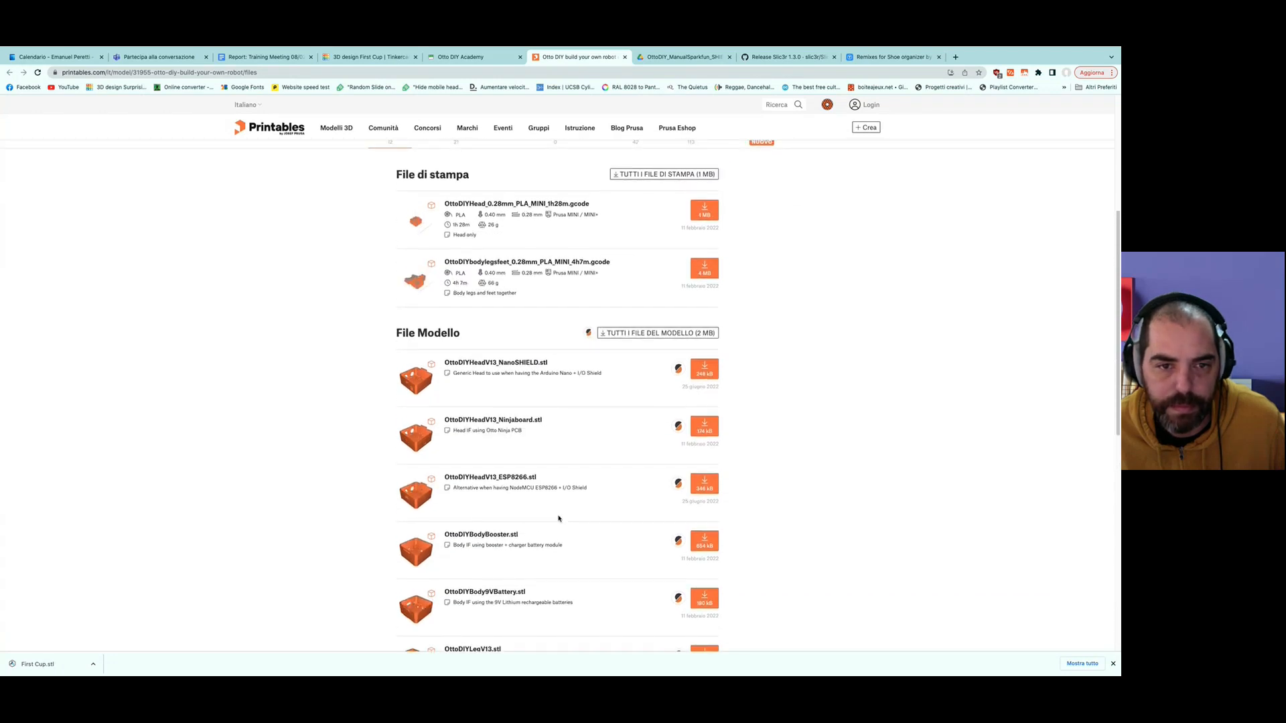
pyautogui.scroll(1, 559, 519)
pyautogui.scroll(1, 560, 519)
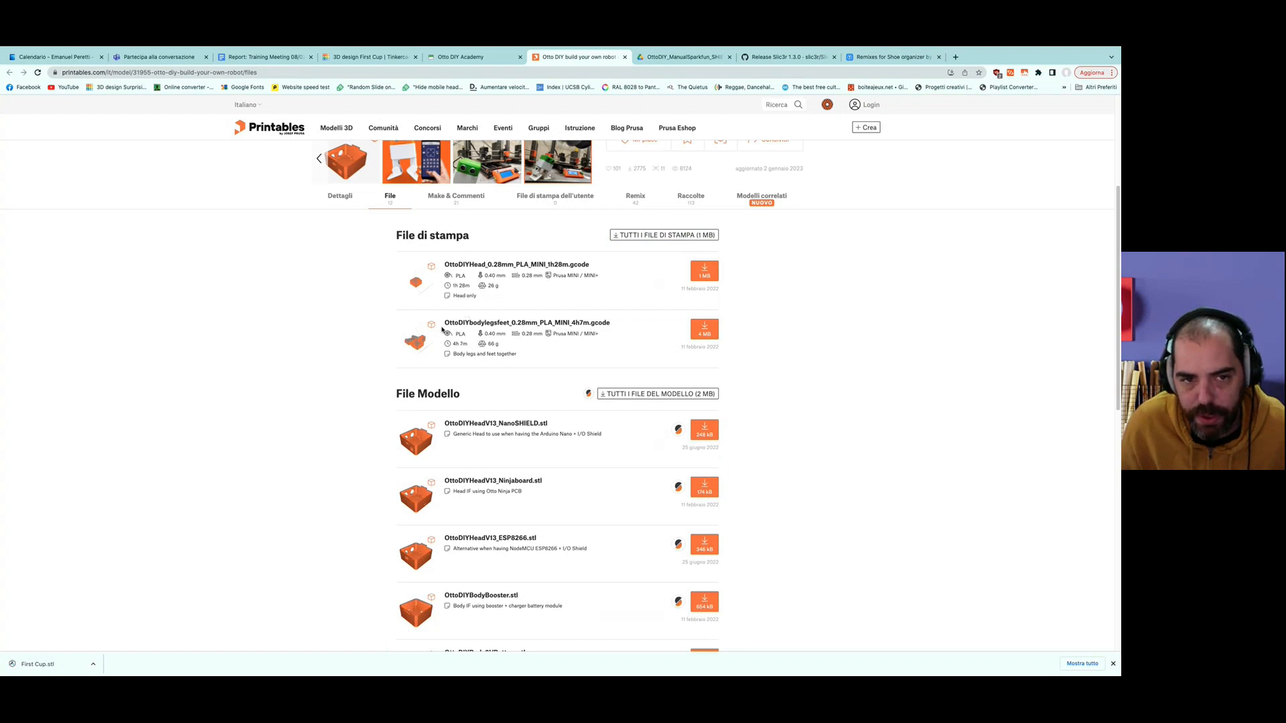
pyautogui.moveTo(393, 239); pyautogui.dragTo(468, 237)
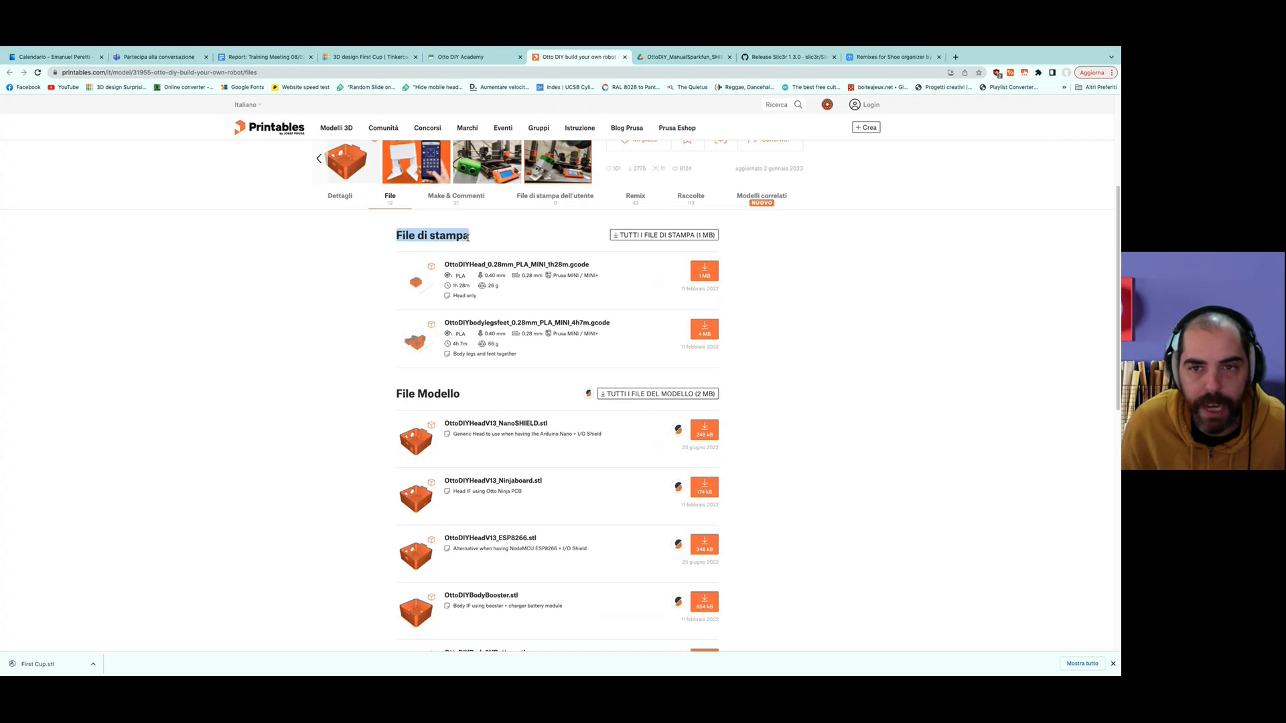
pyautogui.scroll(-5, 541, 410)
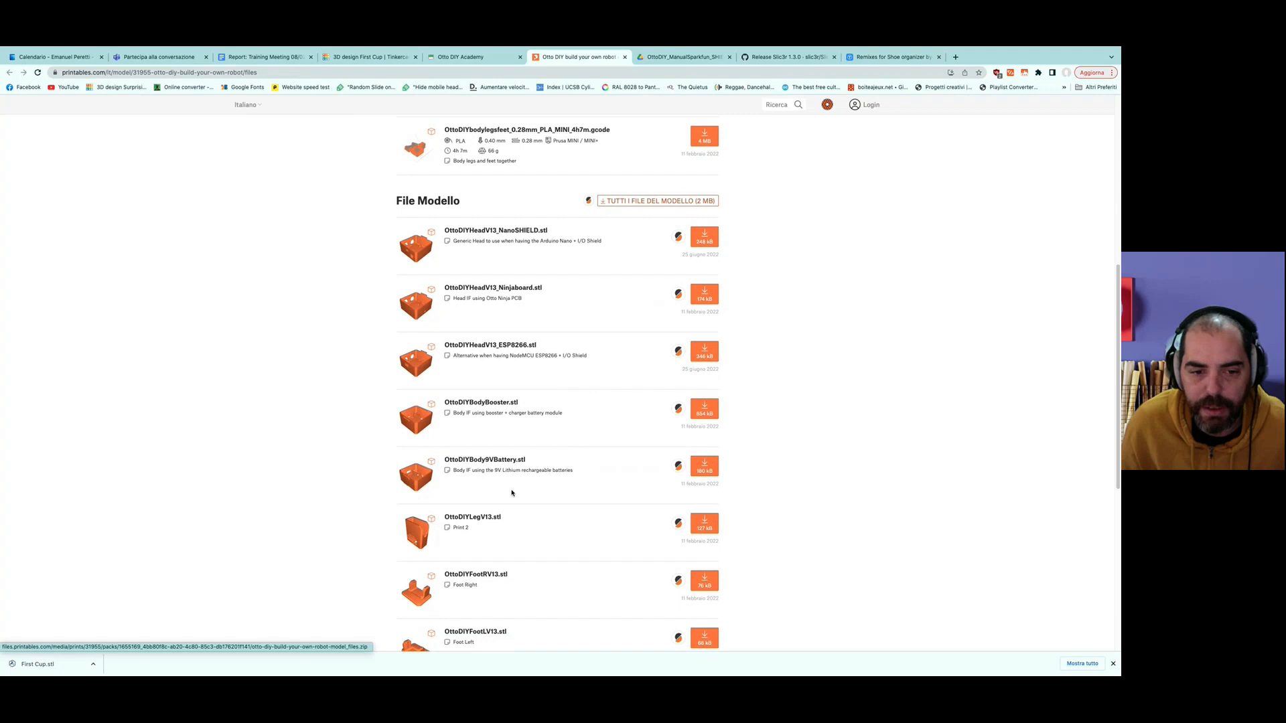
pyautogui.scroll(-4, 509, 497)
pyautogui.scroll(-2, 508, 501)
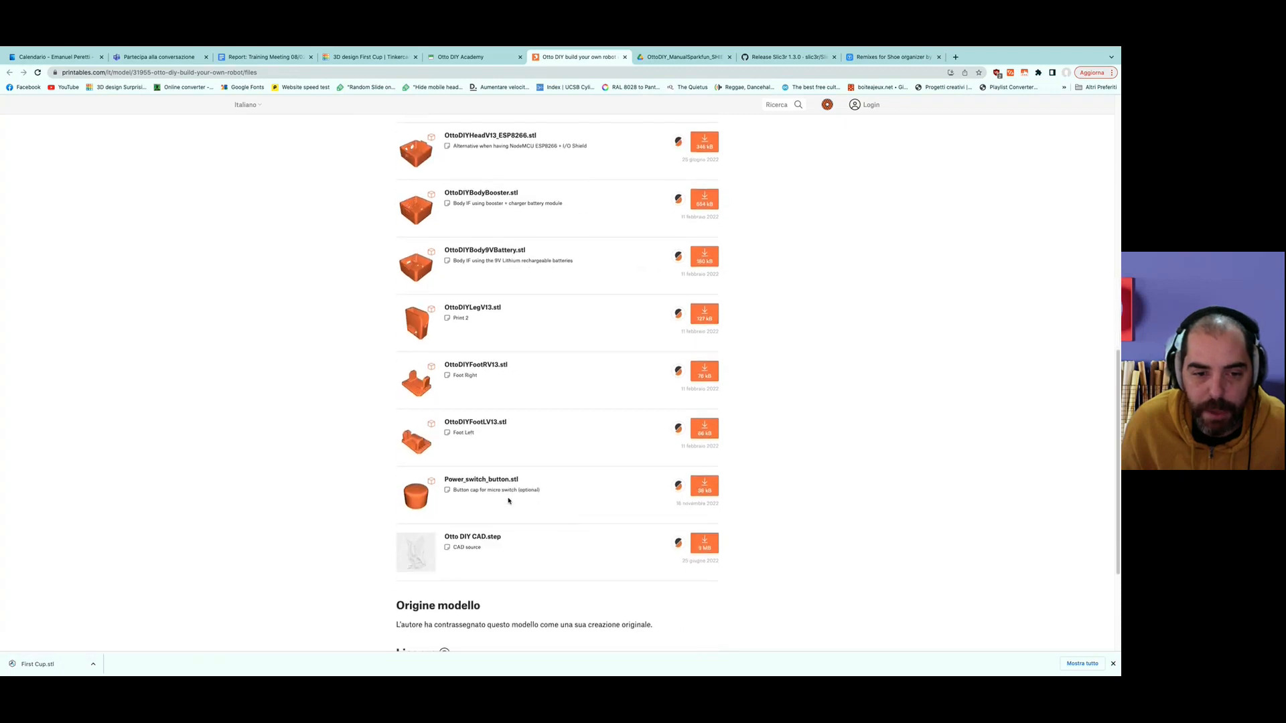
pyautogui.scroll(4, 509, 500)
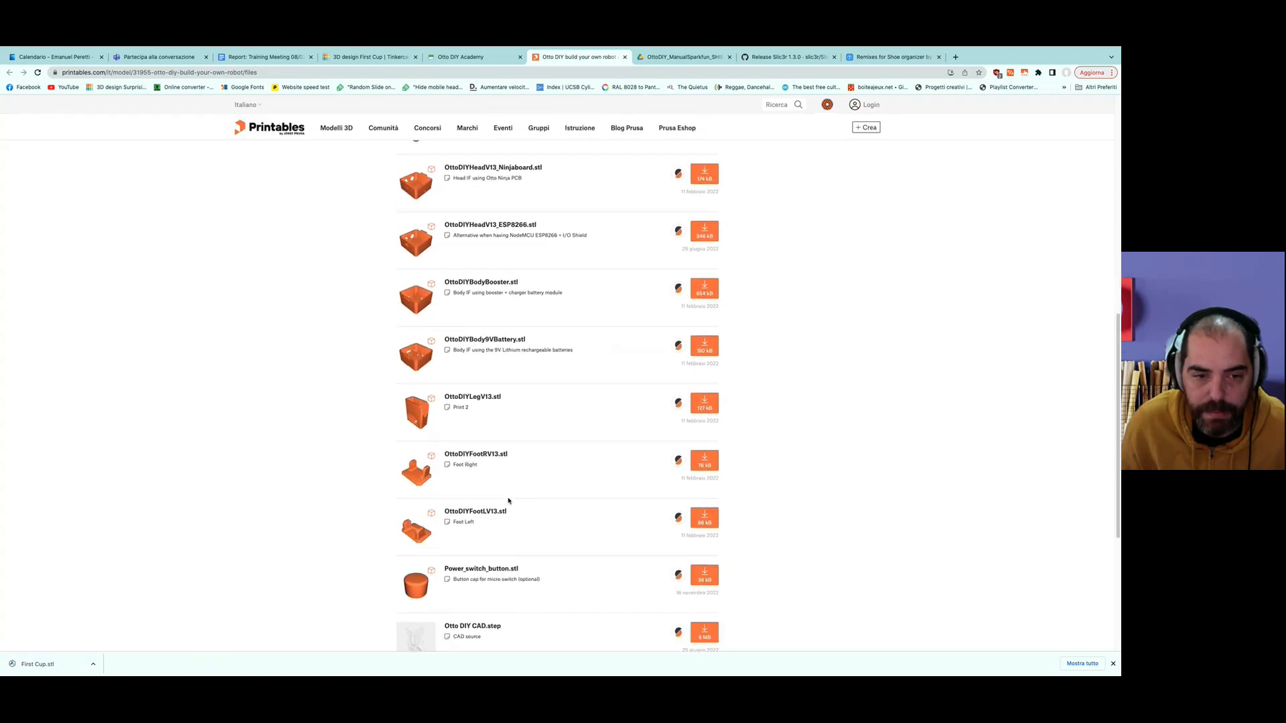
pyautogui.scroll(1, 509, 501)
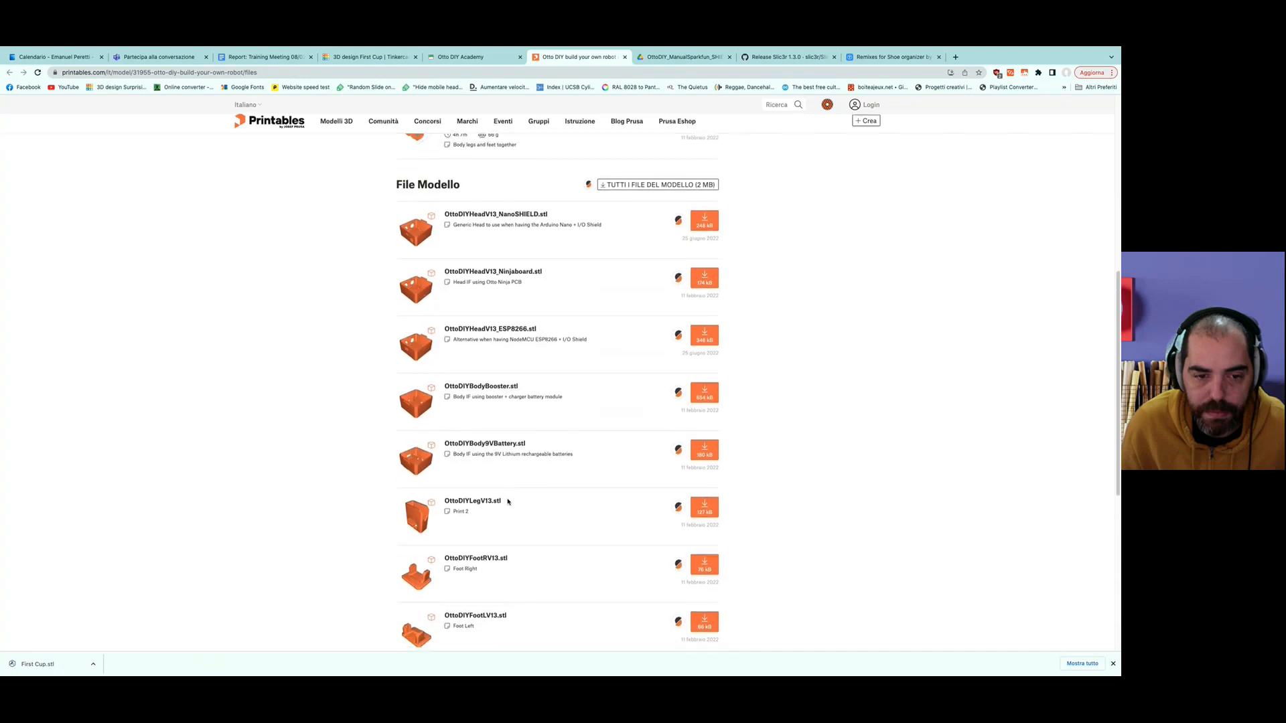
pyautogui.scroll(-4, 508, 501)
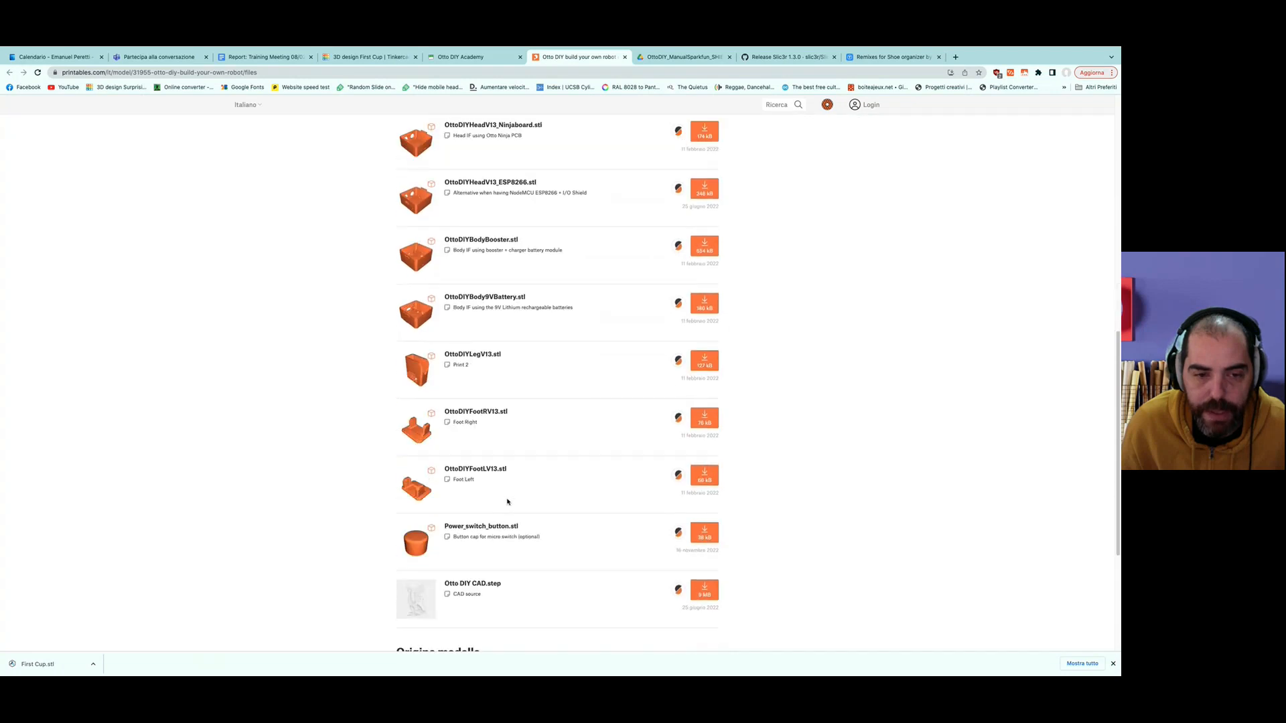
pyautogui.scroll(2, 507, 501)
pyautogui.scroll(3, 508, 502)
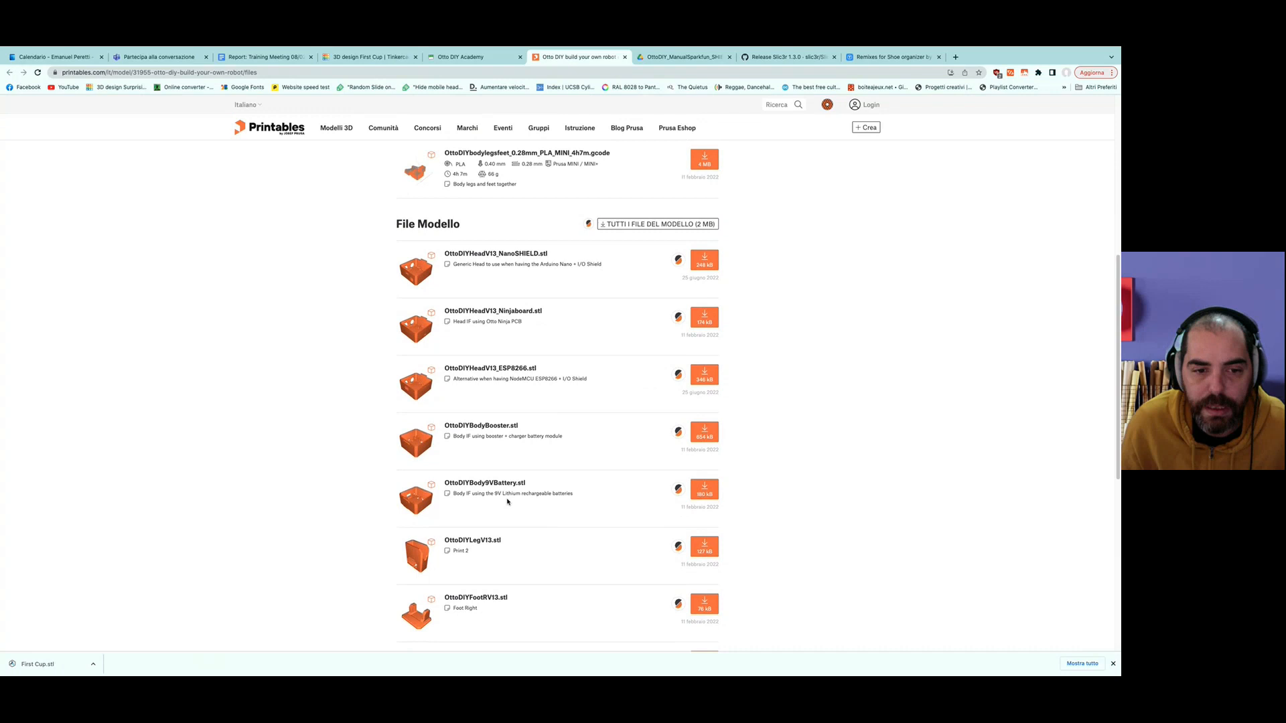
pyautogui.scroll(2, 507, 502)
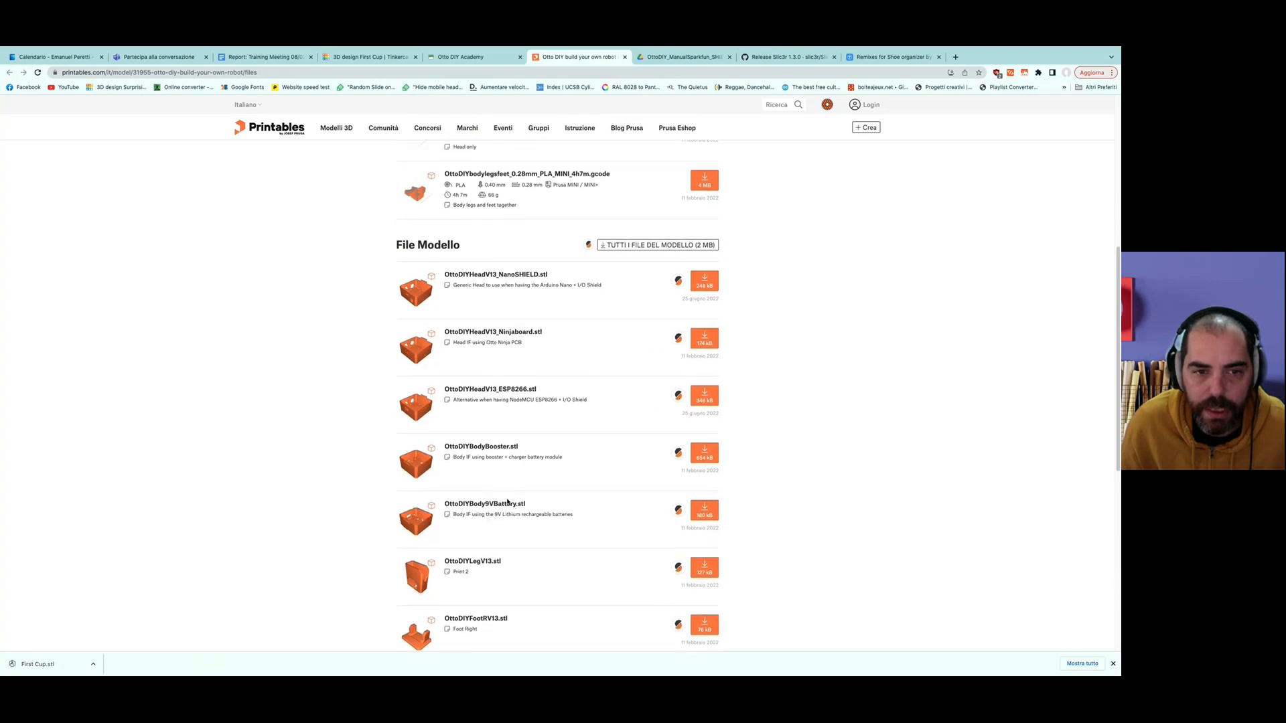
pyautogui.scroll(2, 507, 502)
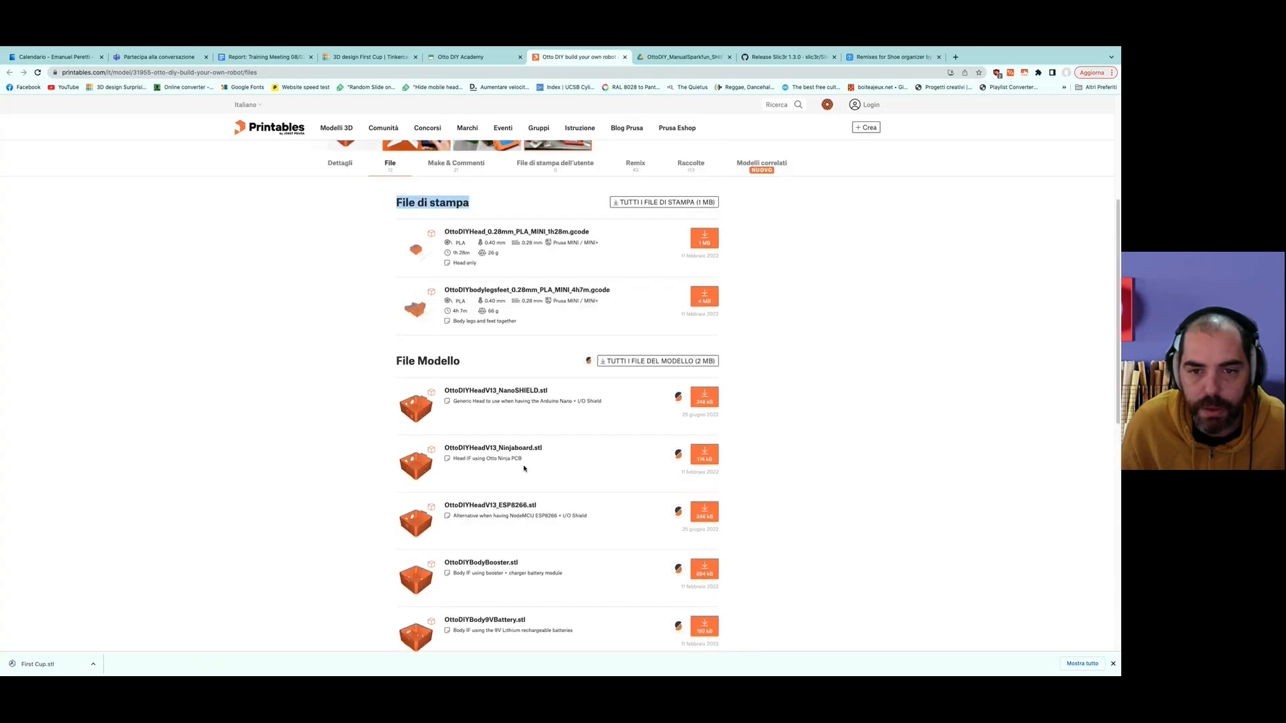
# Download all the Otto DIY model files, check the extracted folder in Finder, and return to Chrome to dismiss the registration prompt.
pyautogui.click(635, 361)
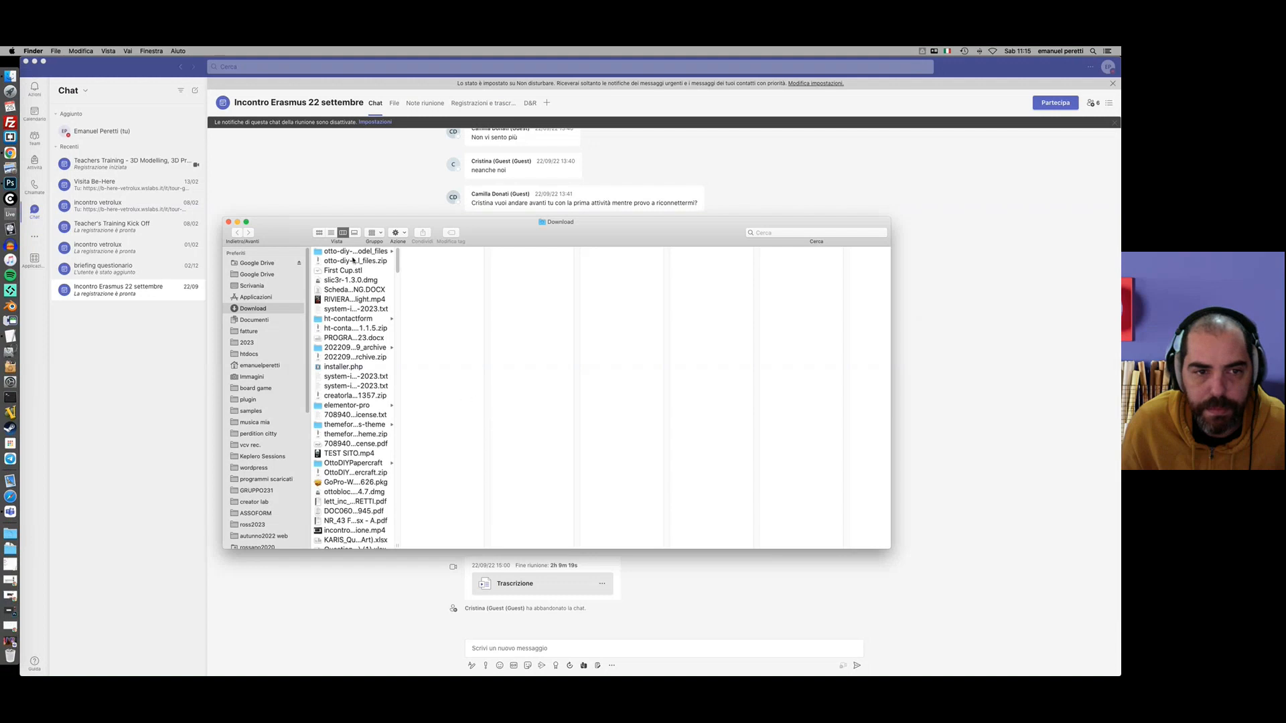
pyautogui.click(353, 252)
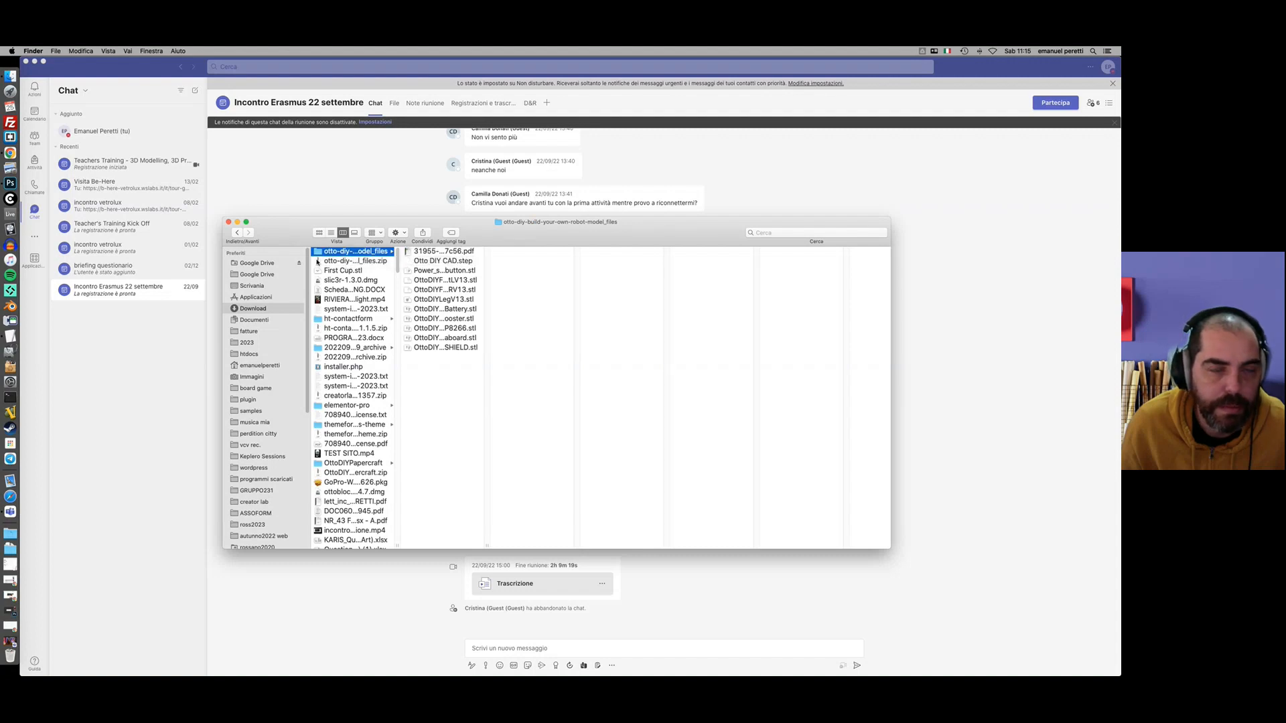
pyautogui.hotkey('ctrl', 'Up')
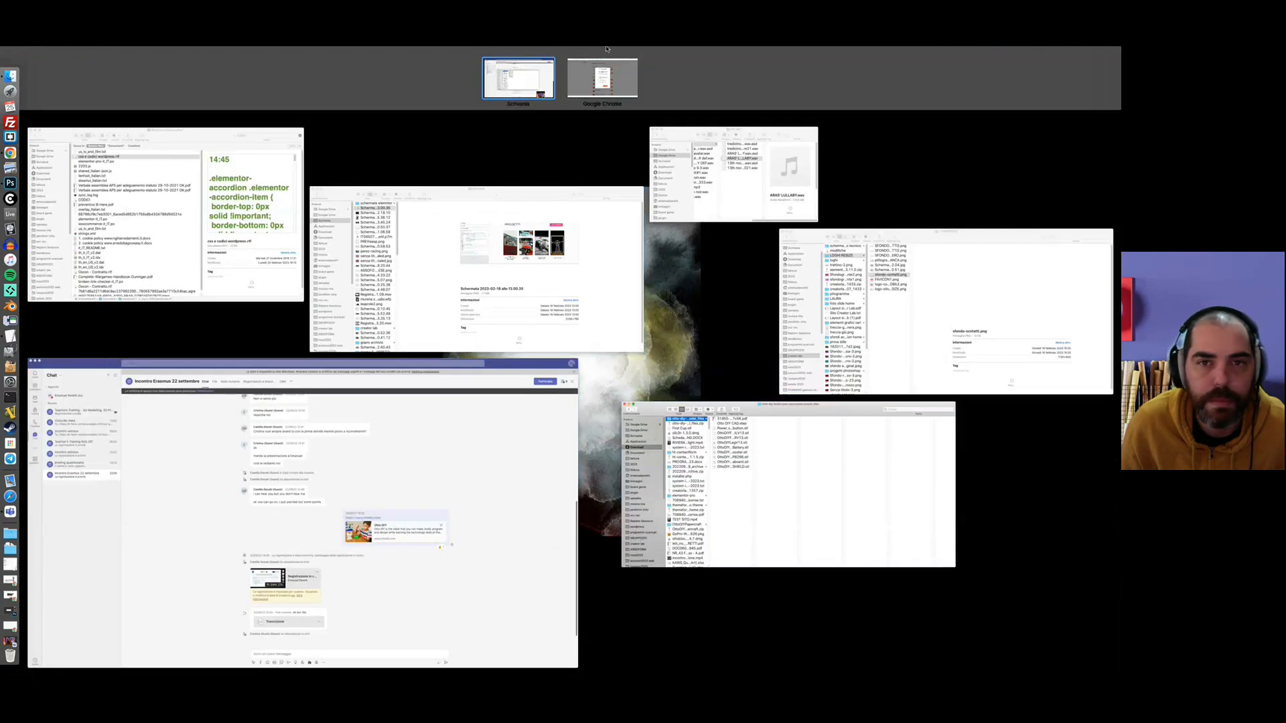
pyautogui.click(600, 87)
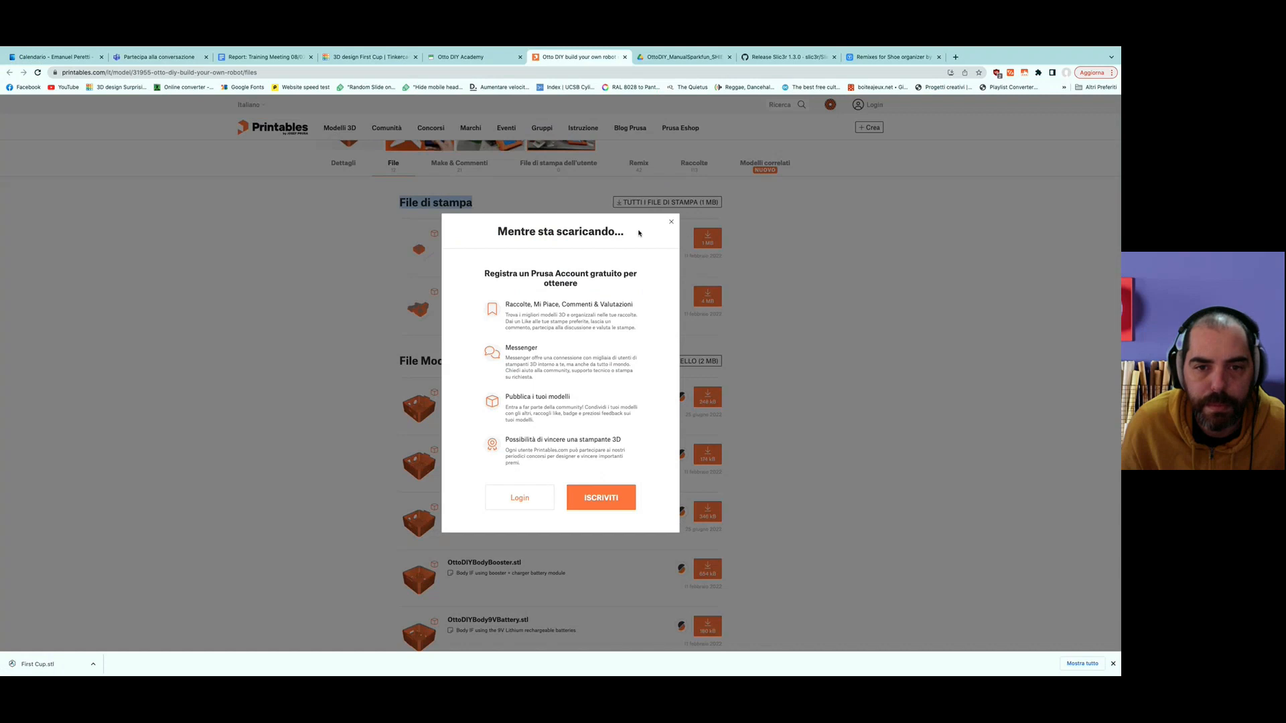
pyautogui.click(674, 222)
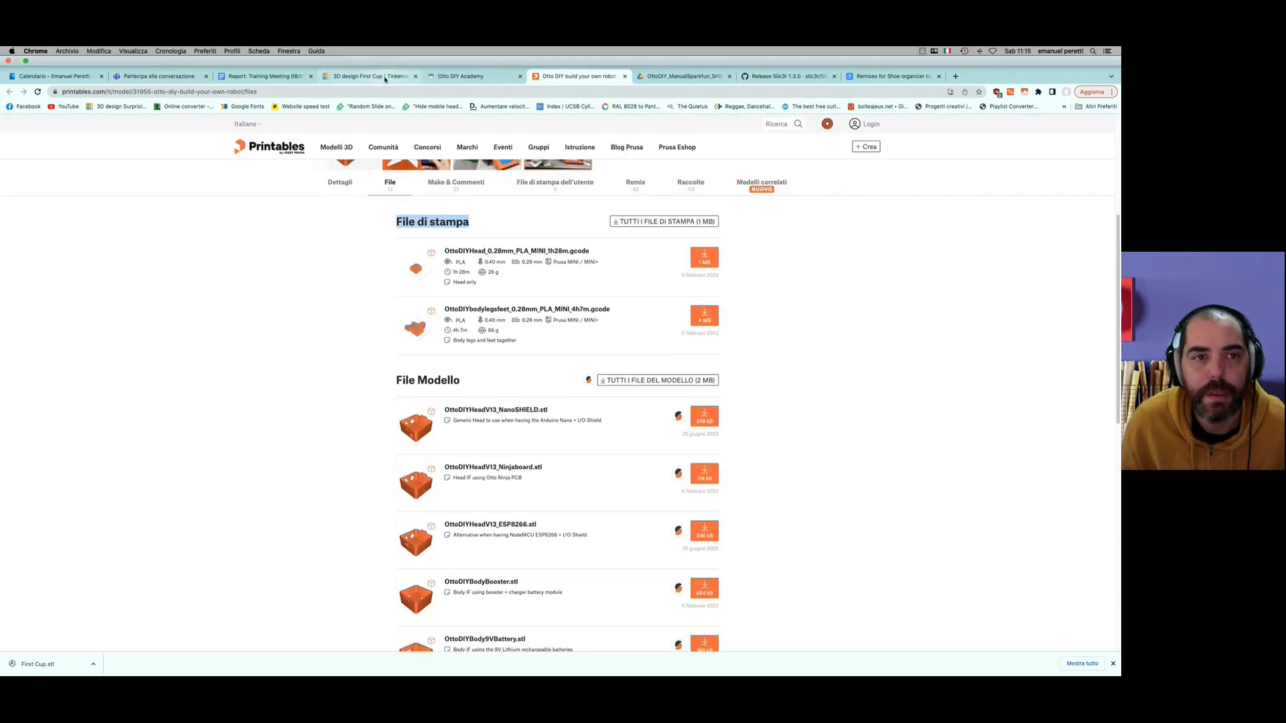
# Switch to the First Cup design in Tinkercad and start importing a shape from the otto-diy-build-your-own-robot-model_files folder in Downloads.
pyautogui.click(372, 76)
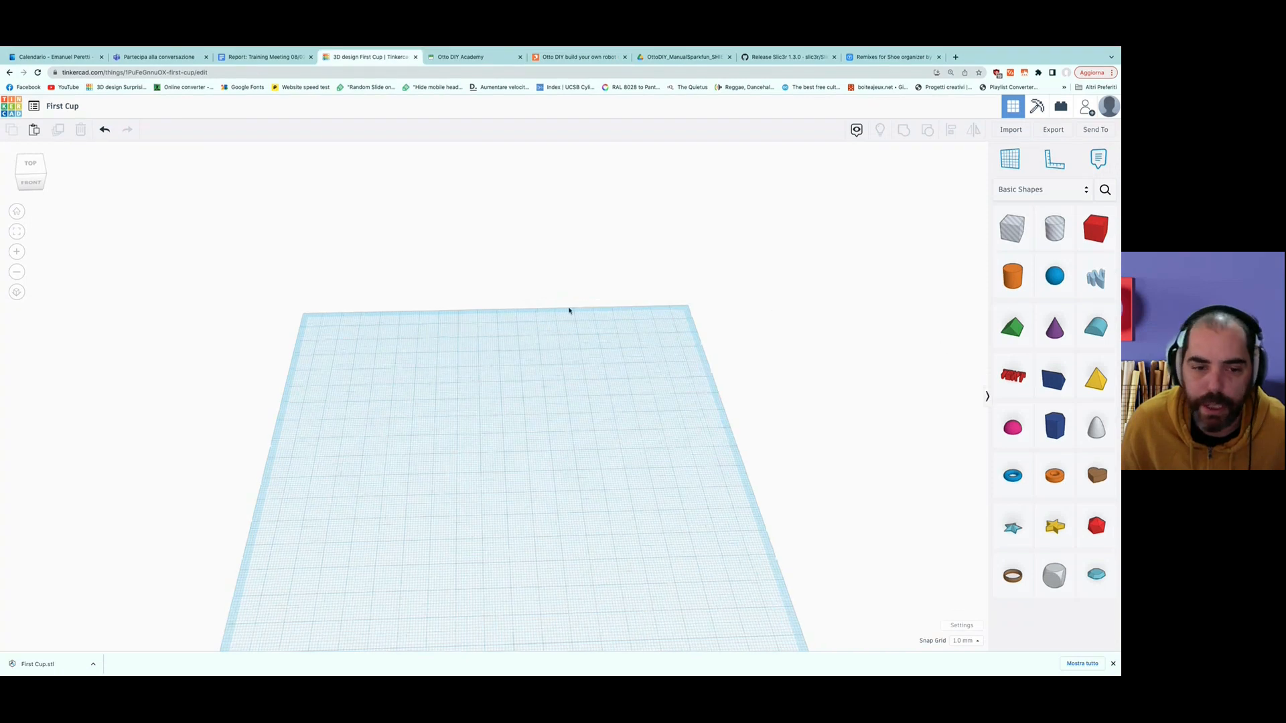
pyautogui.moveTo(552, 273); pyautogui.dragTo(212, 188, button='right')
pyautogui.click(18, 212)
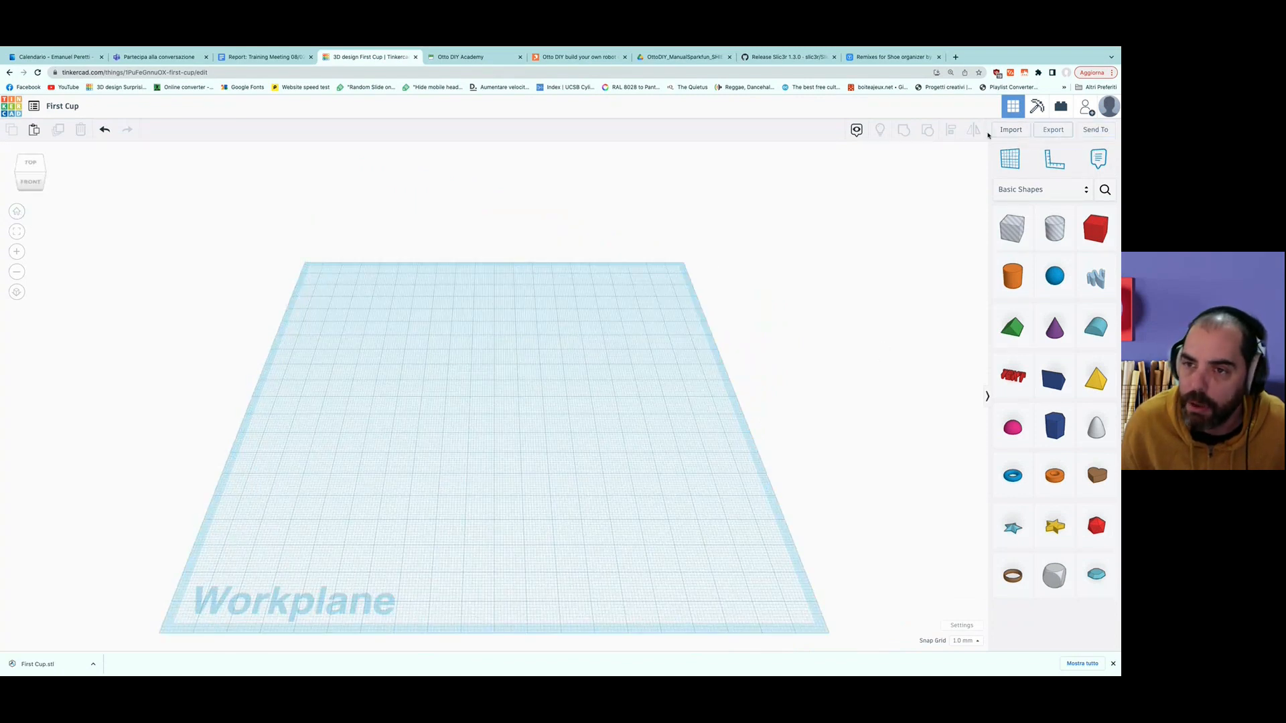
pyautogui.click(1010, 131)
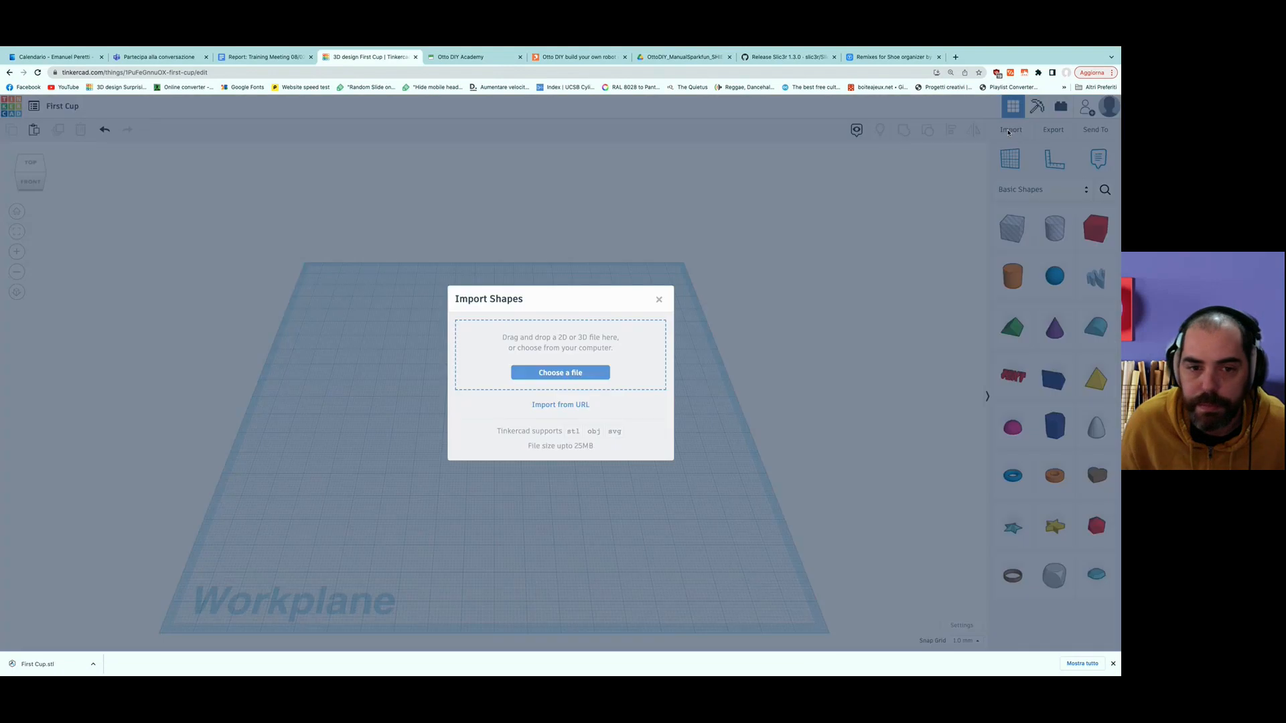
pyautogui.click(554, 374)
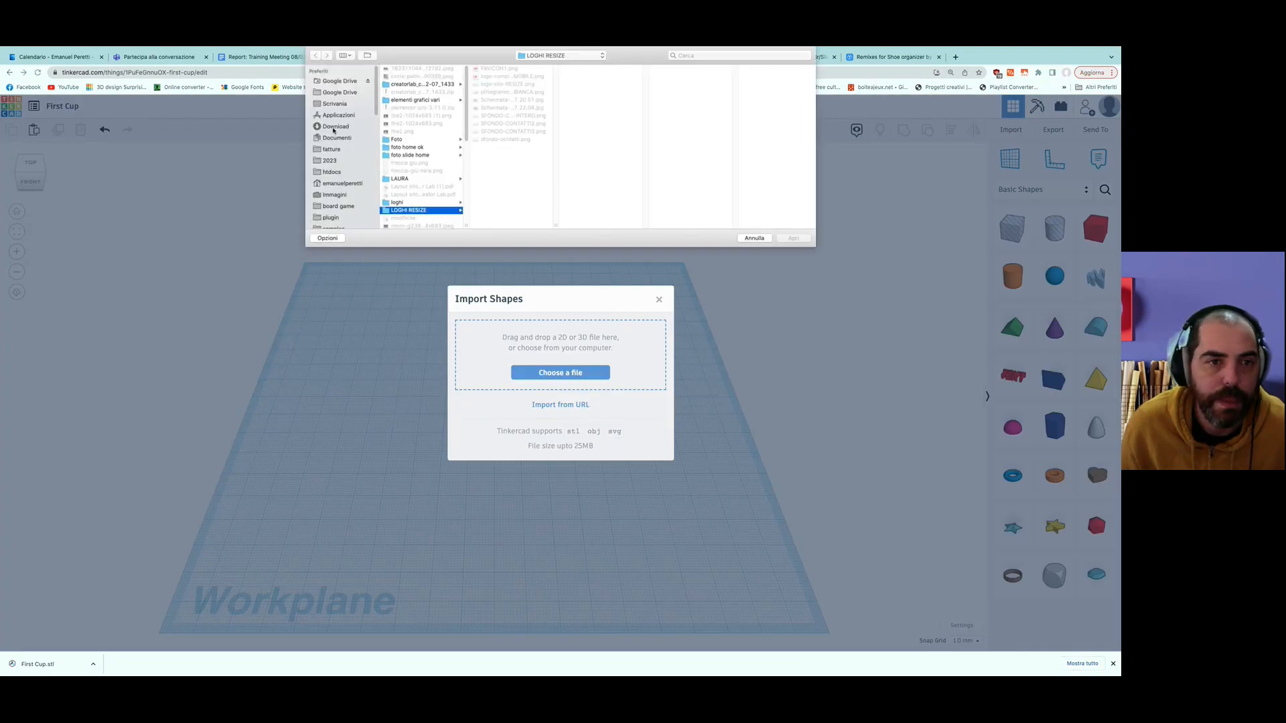
pyautogui.click(334, 127)
pyautogui.scroll(-10, 422, 162)
pyautogui.scroll(-15, 422, 162)
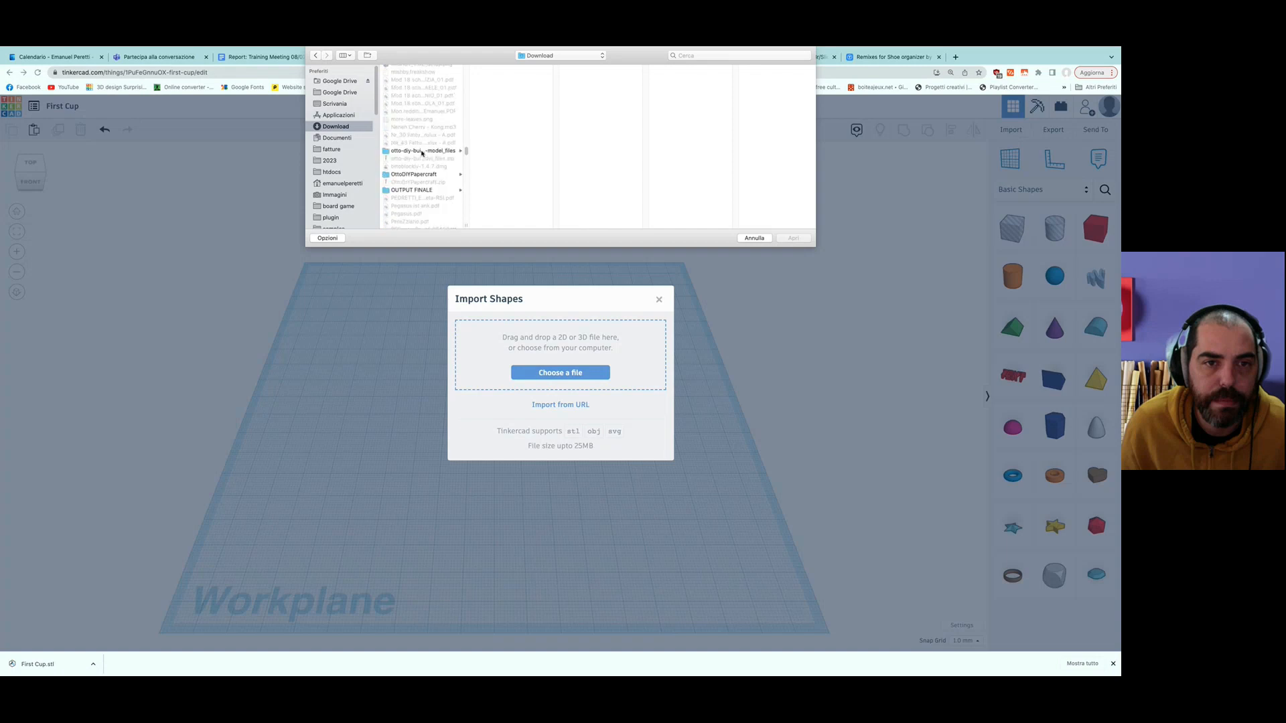
pyautogui.click(422, 151)
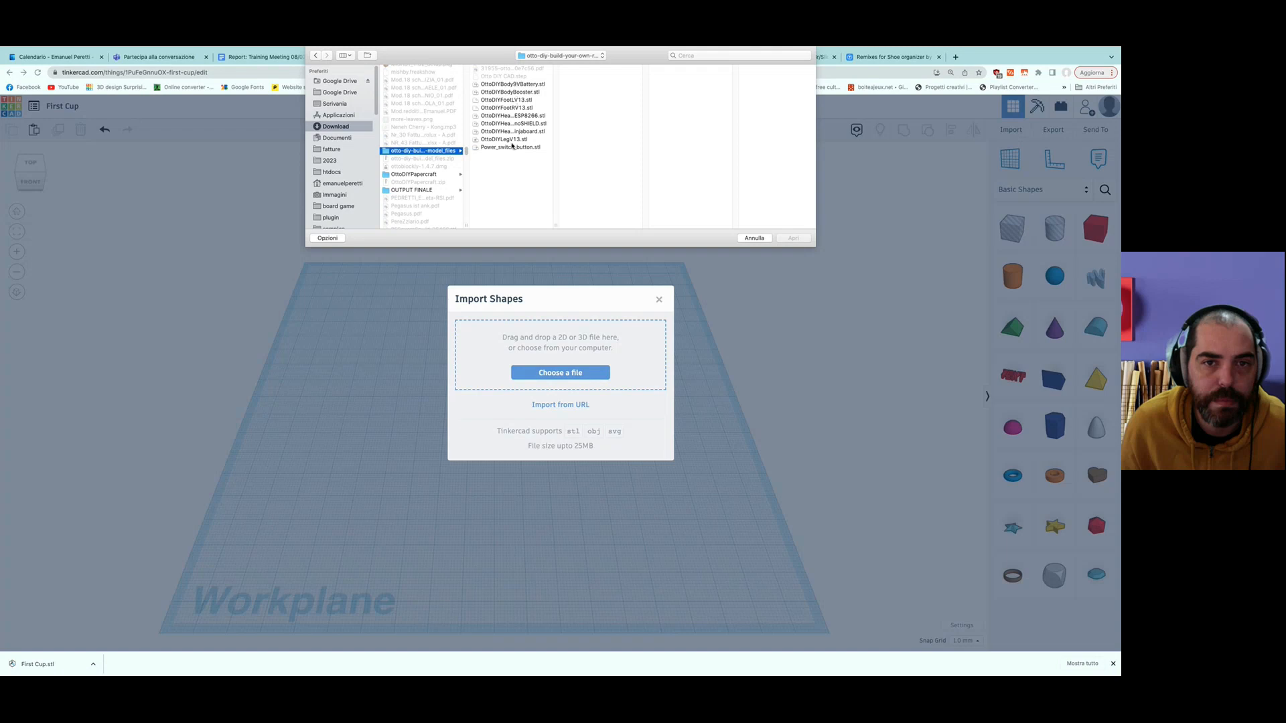
# Preview the Otto leg, head and body STL files, and import OttoDIYBody9VBattery.stl in millimetres at 100% scale.
pyautogui.click(512, 140)
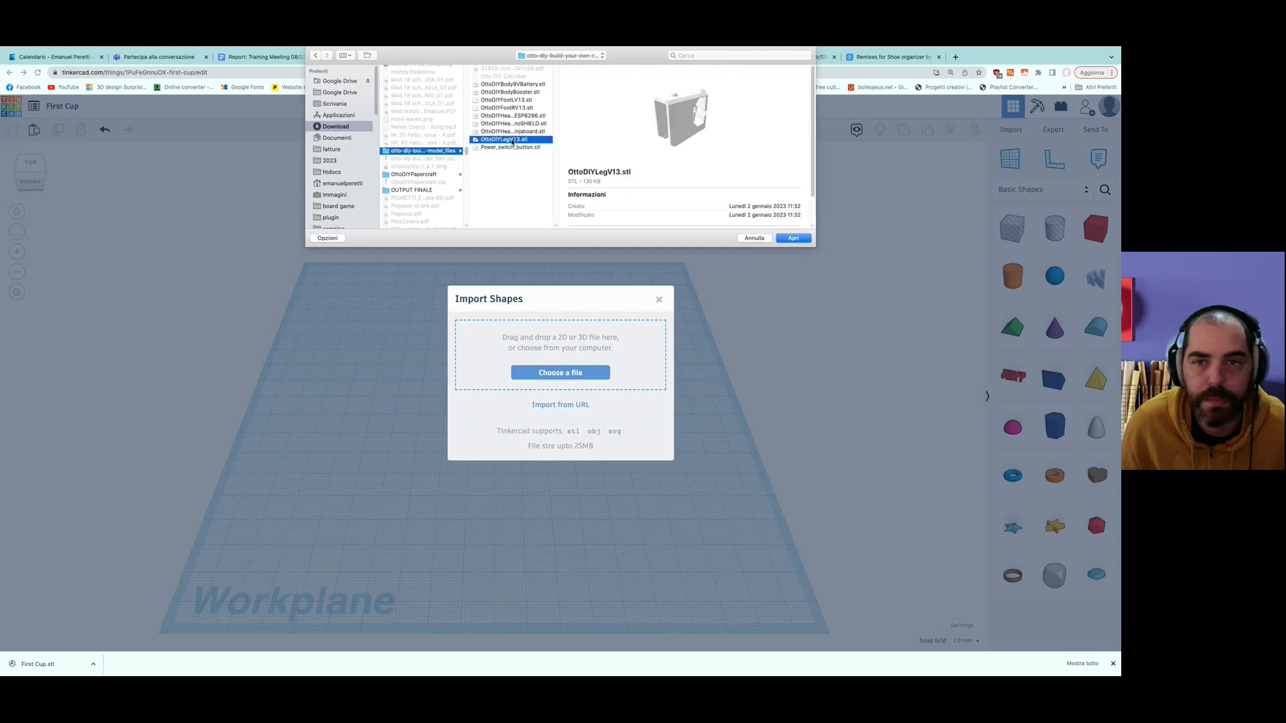
pyautogui.click(510, 132)
pyautogui.click(507, 123)
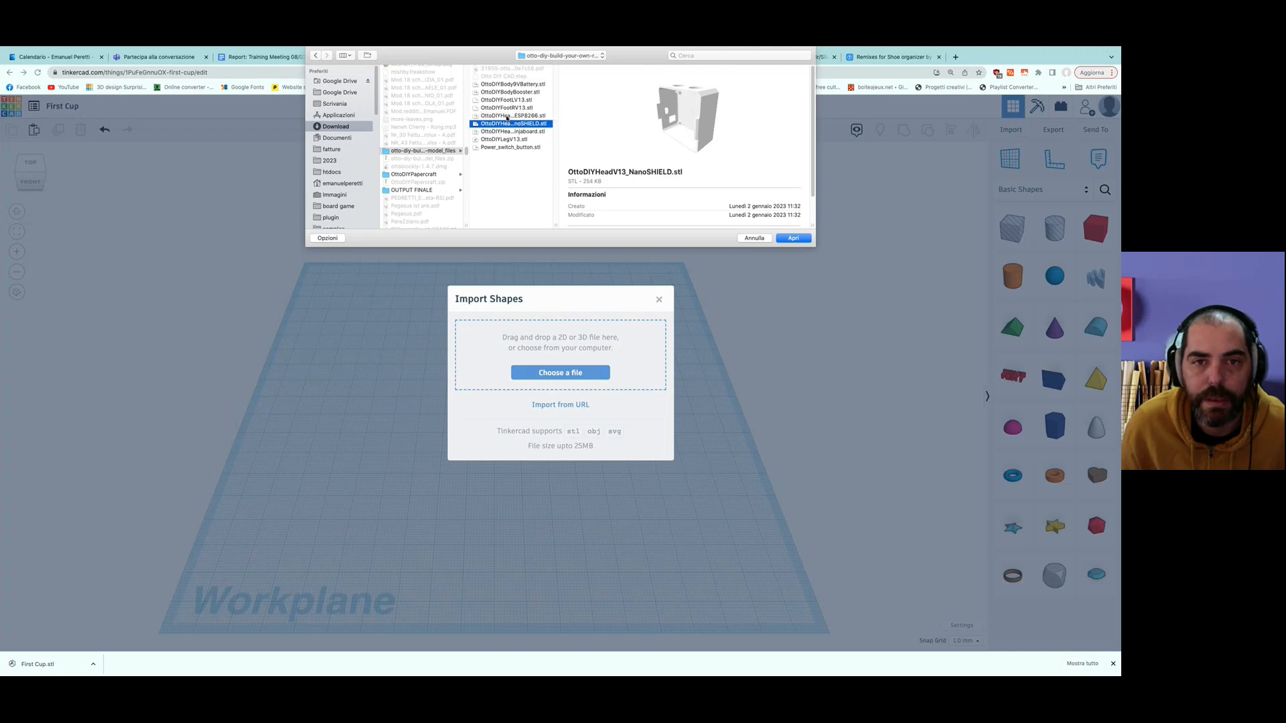
pyautogui.click(507, 116)
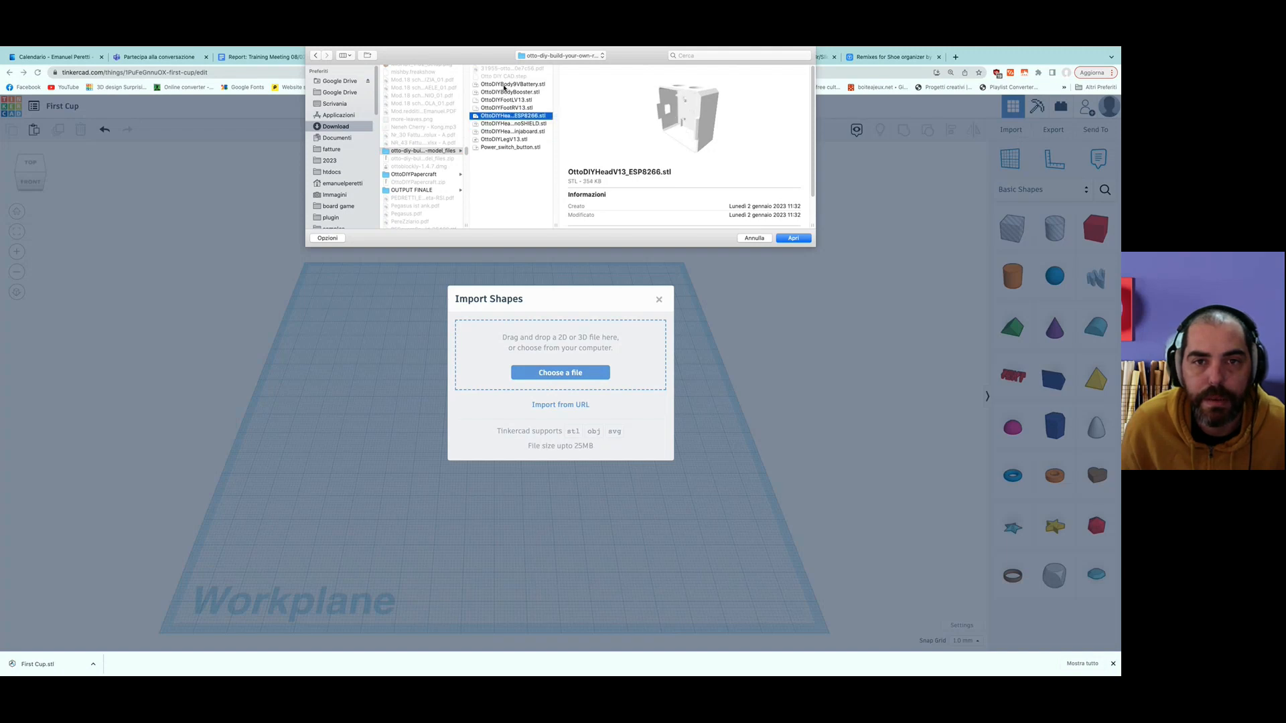
pyautogui.click(504, 85)
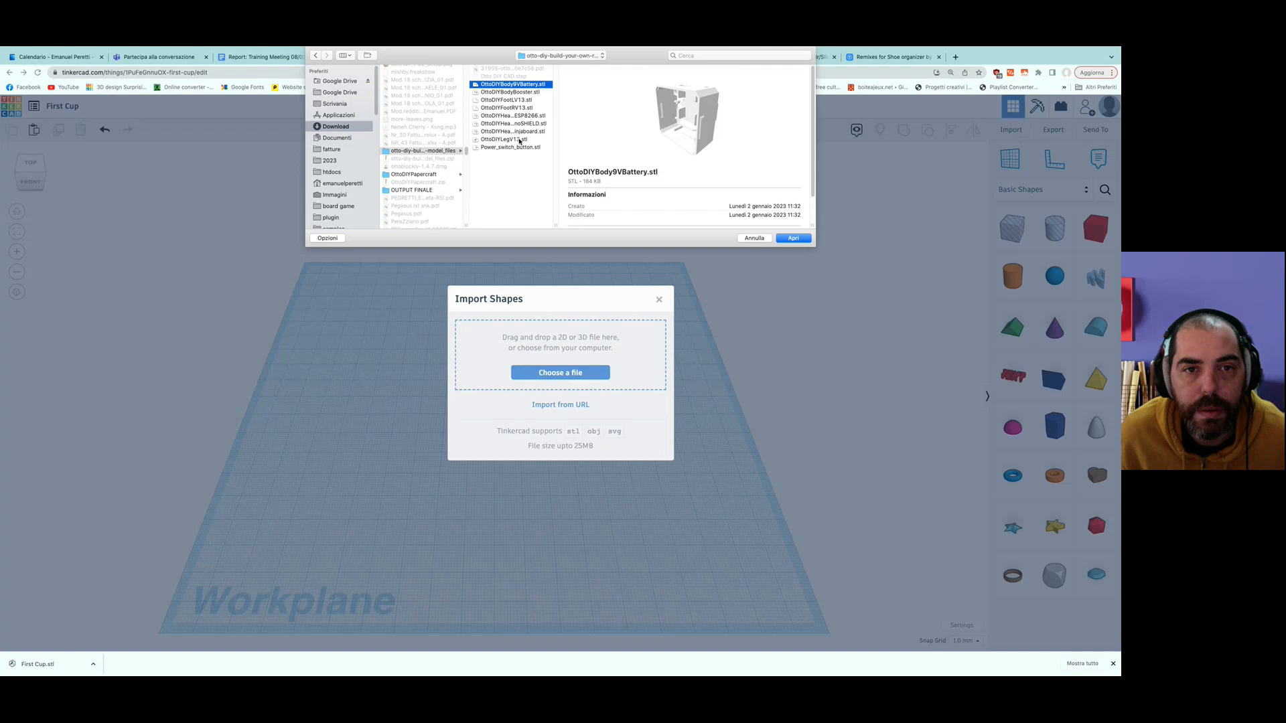
pyautogui.click(515, 93)
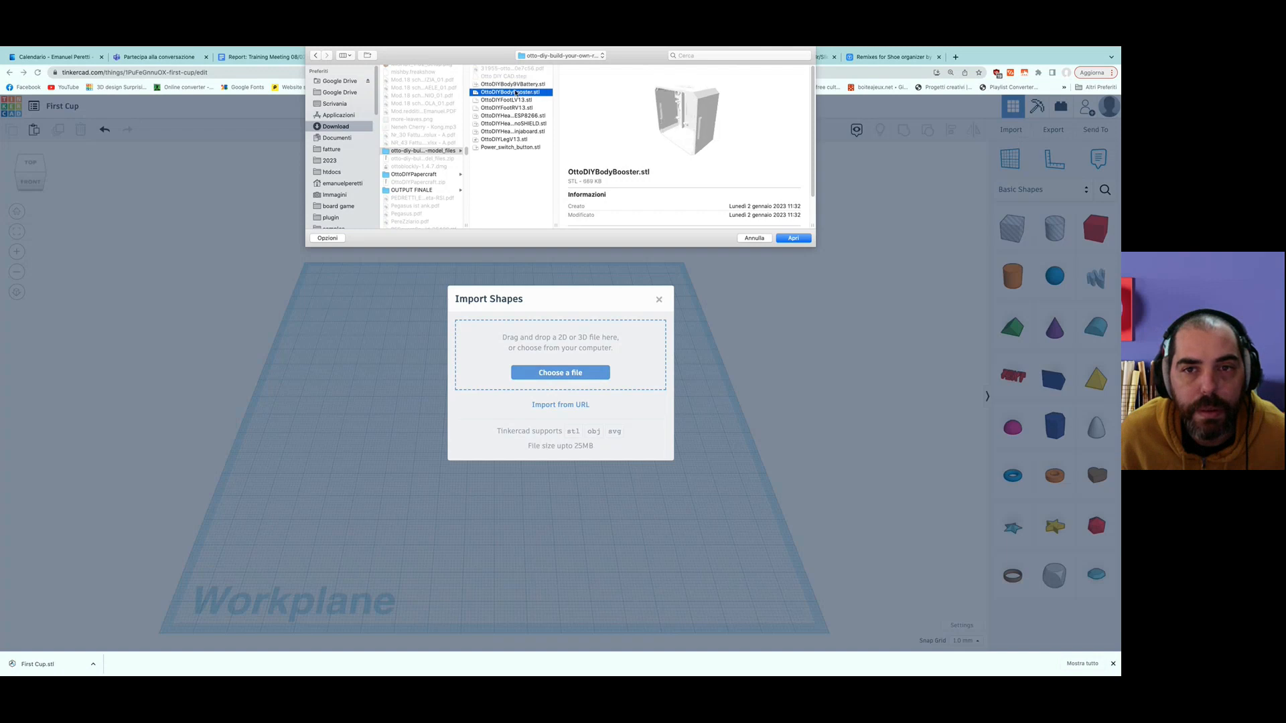
pyautogui.click(514, 85)
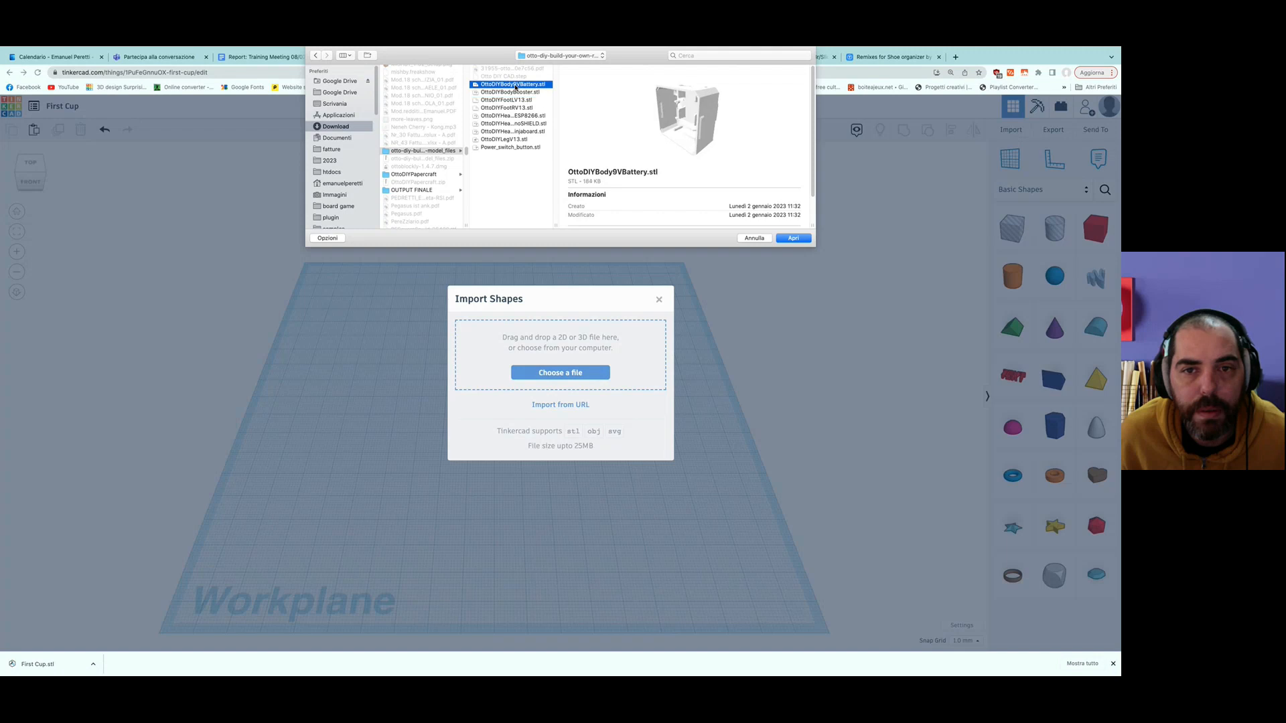
pyautogui.click(806, 238)
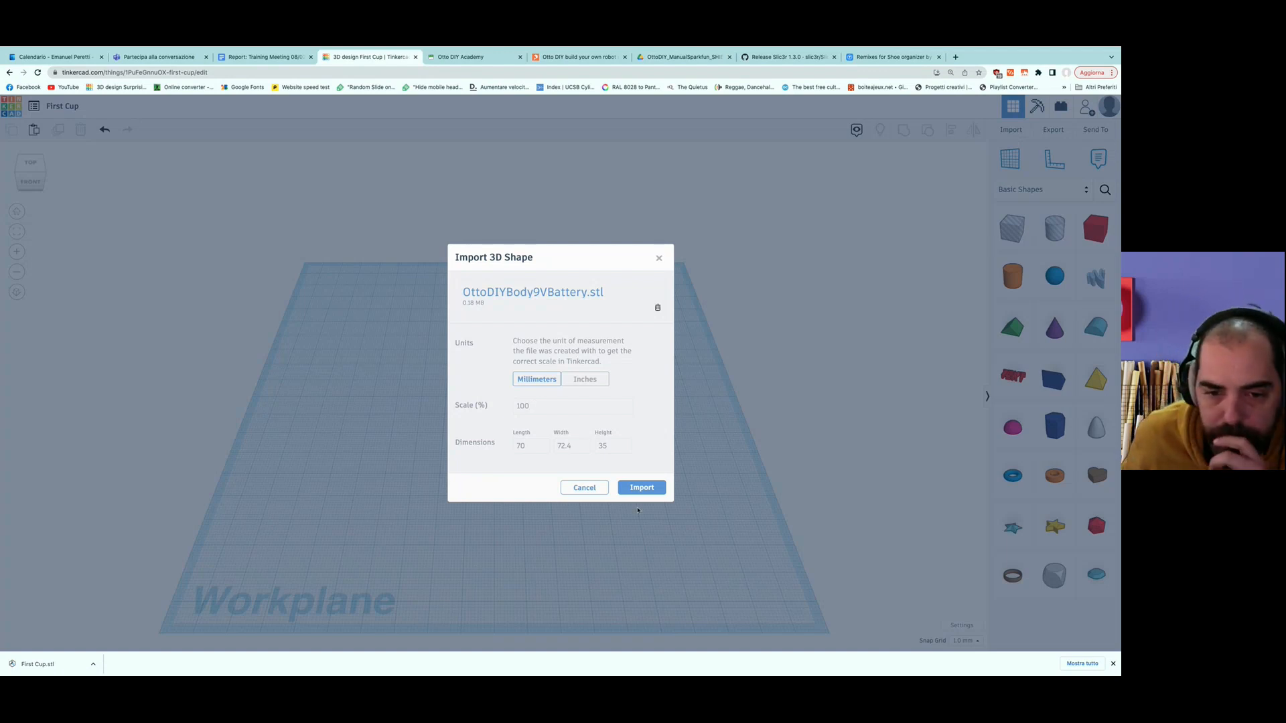
pyautogui.click(634, 488)
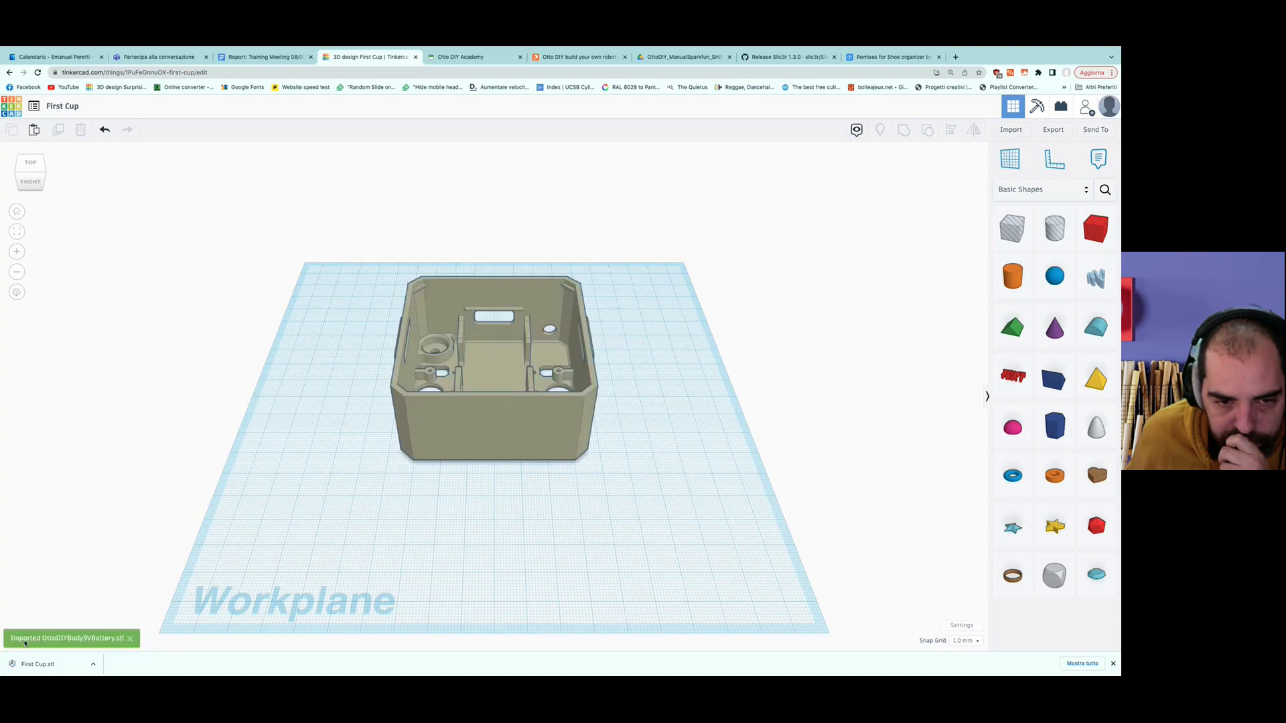
# Try enlarging the imported body to a 124 by 110.40 mm base and 45 mm height, and delete it from the workplane.
pyautogui.moveTo(450, 433); pyautogui.dragTo(475, 454, button='right')
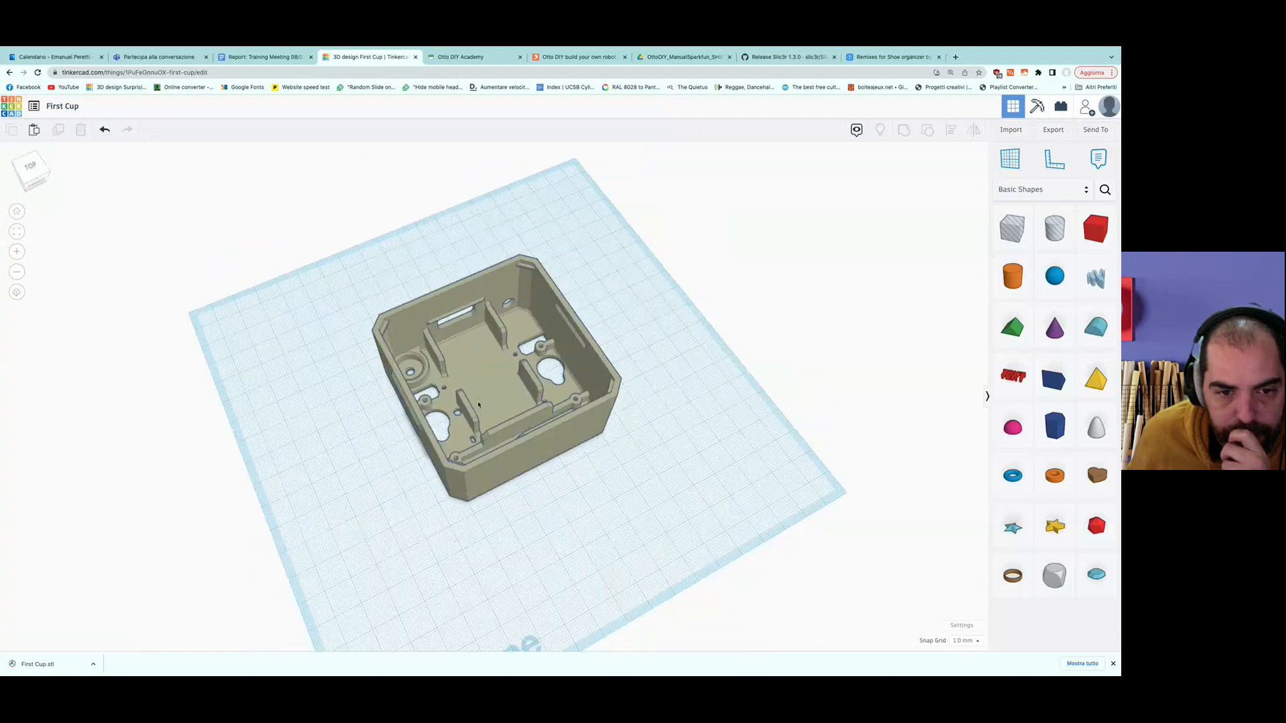
pyautogui.click(489, 428)
pyautogui.moveTo(494, 413); pyautogui.dragTo(409, 574)
pyautogui.moveTo(439, 409)
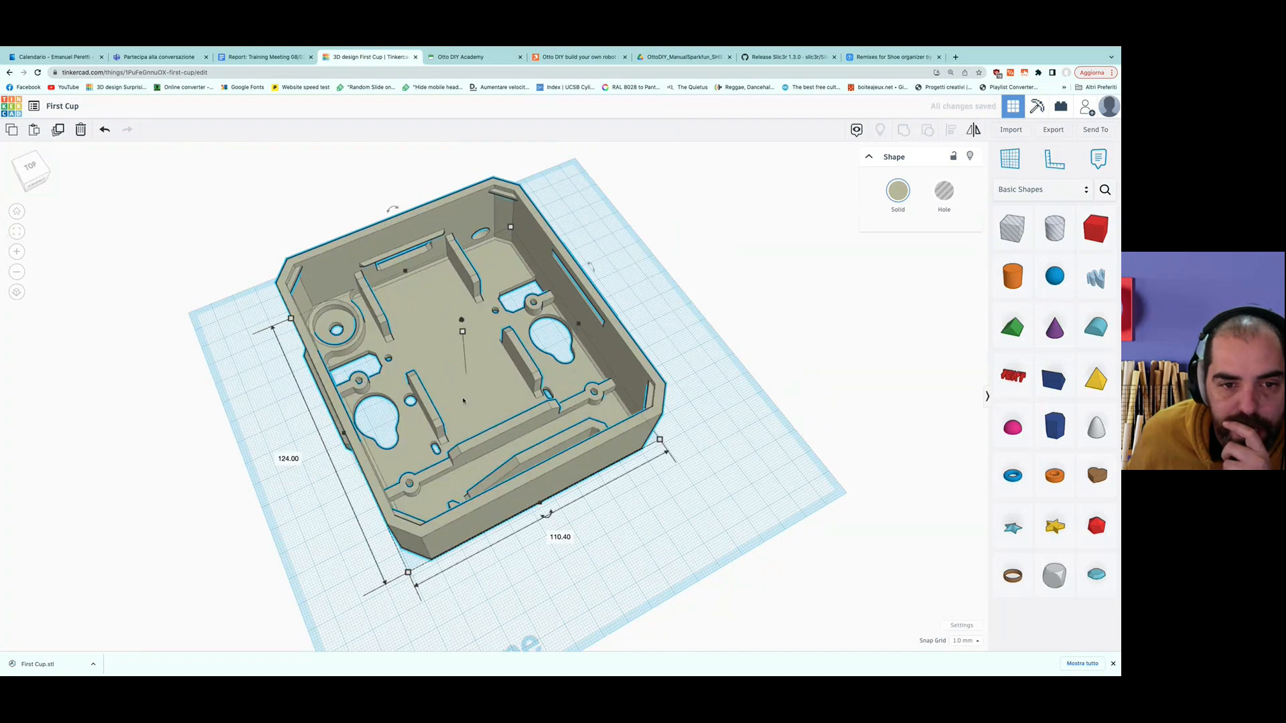
pyautogui.moveTo(462, 331); pyautogui.dragTo(458, 264)
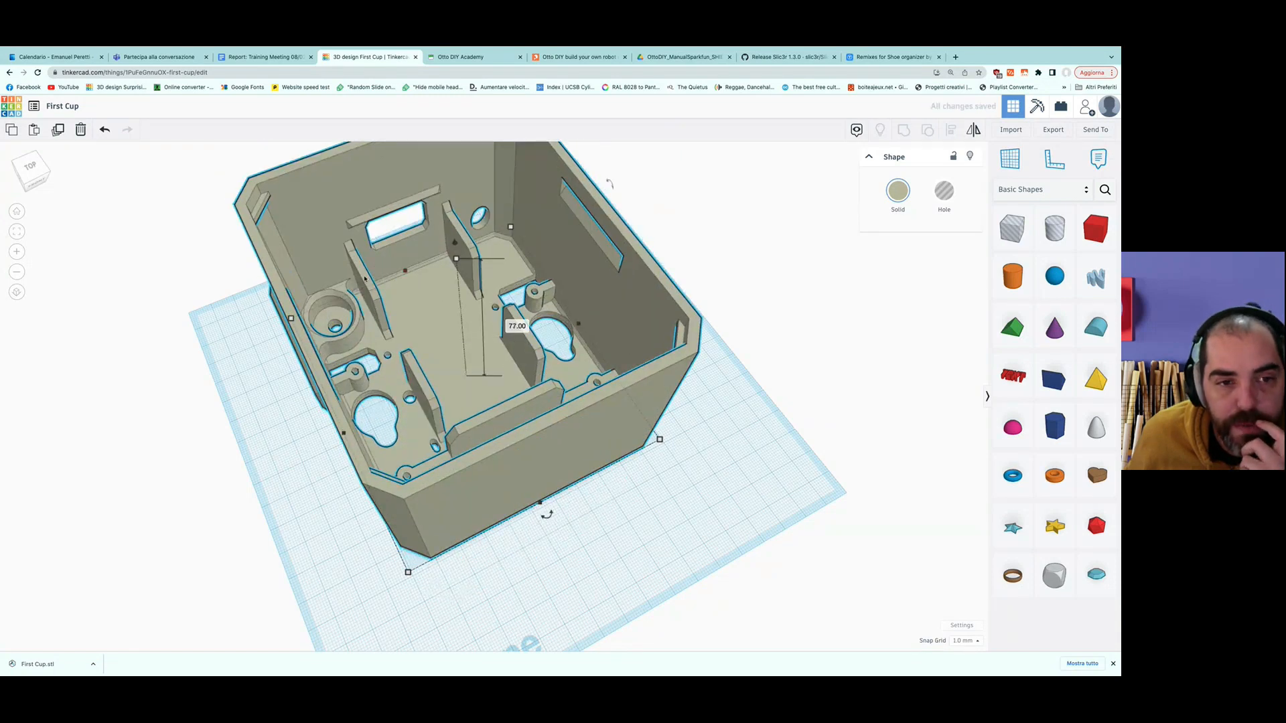
pyautogui.moveTo(457, 259); pyautogui.dragTo(461, 316)
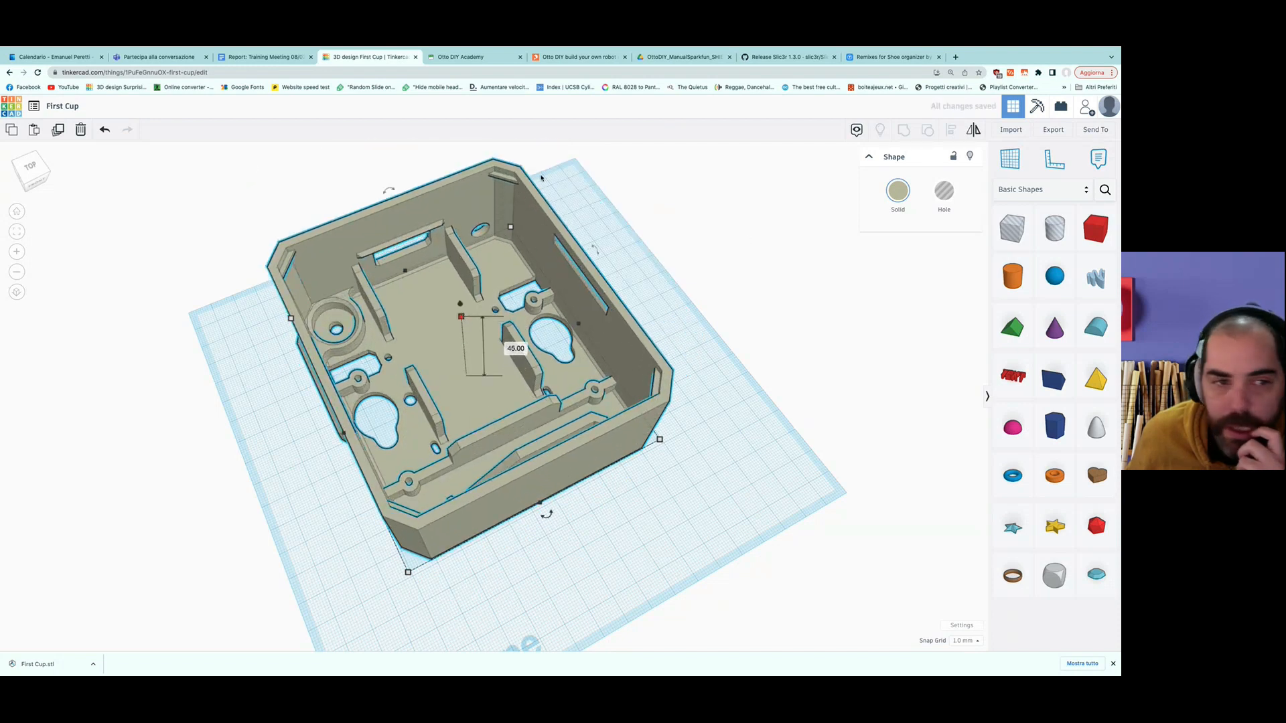
pyautogui.moveTo(262, 191); pyautogui.dragTo(396, 355)
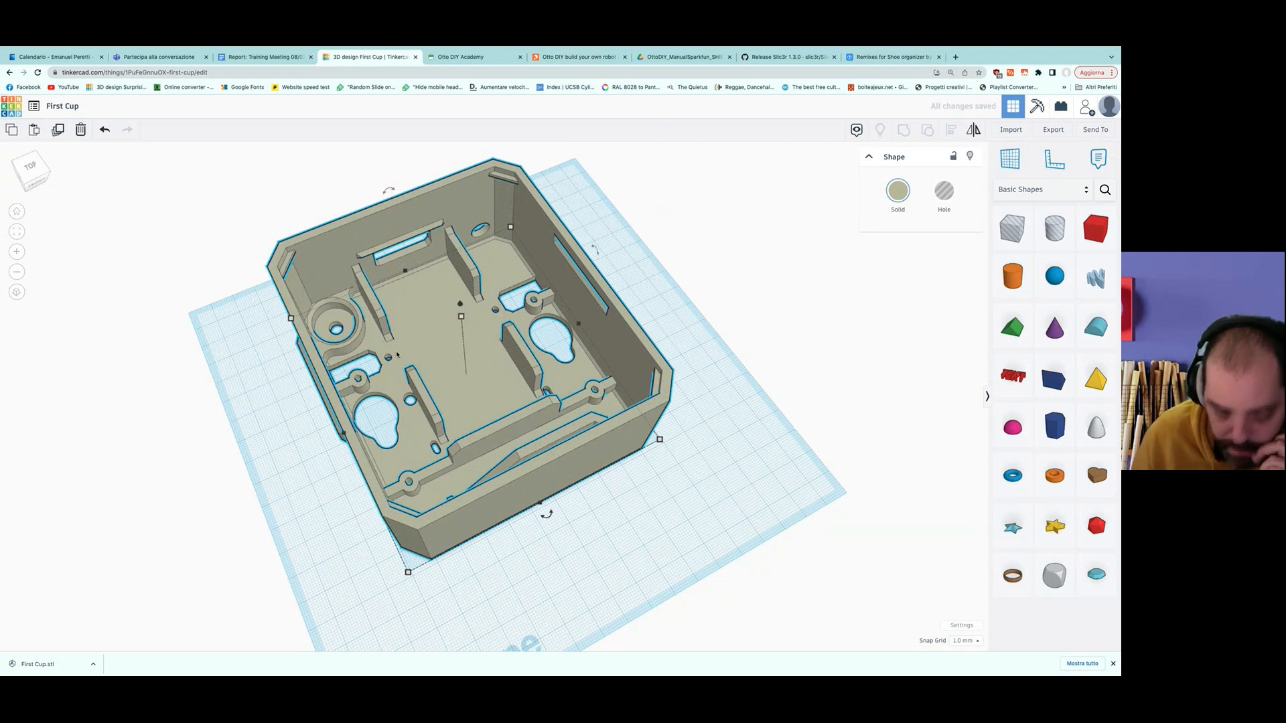
pyautogui.press('Delete')
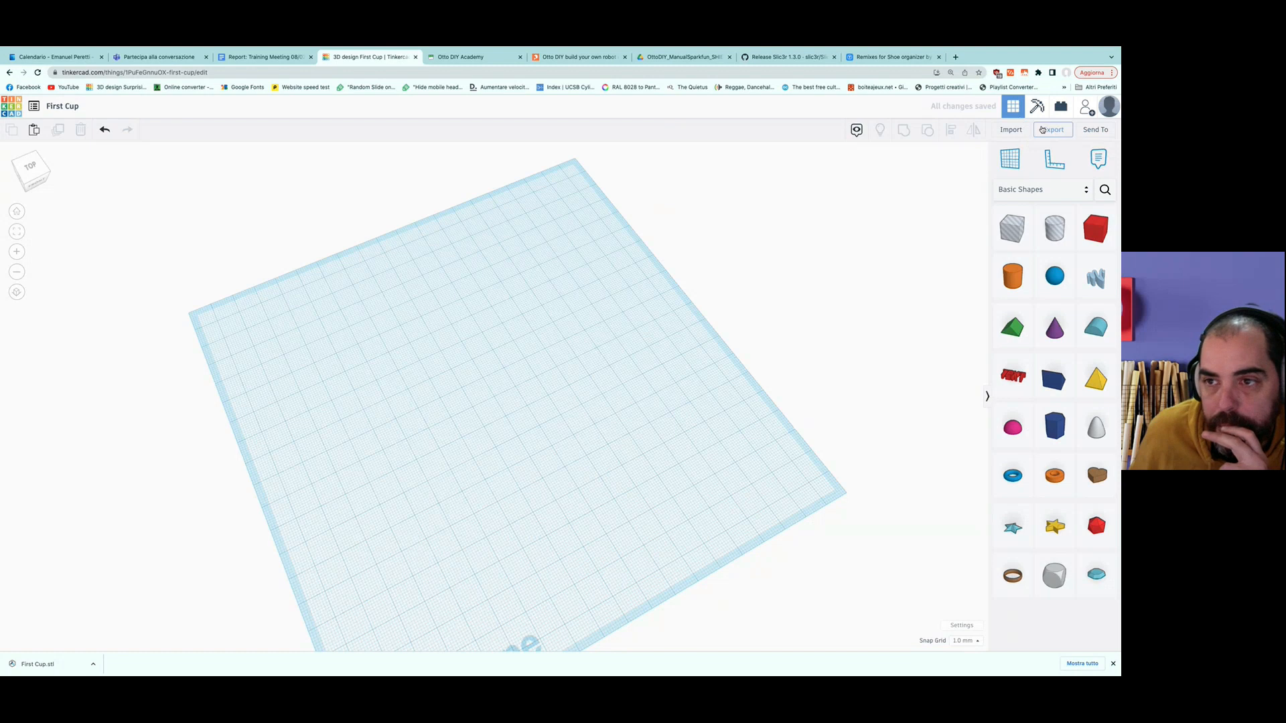
# Start another shape import and compare the previews of the Otto body, foot and head STL files, including the ESP8266, NanoSHIELD and Ninjaboard variants.
pyautogui.click(1011, 129)
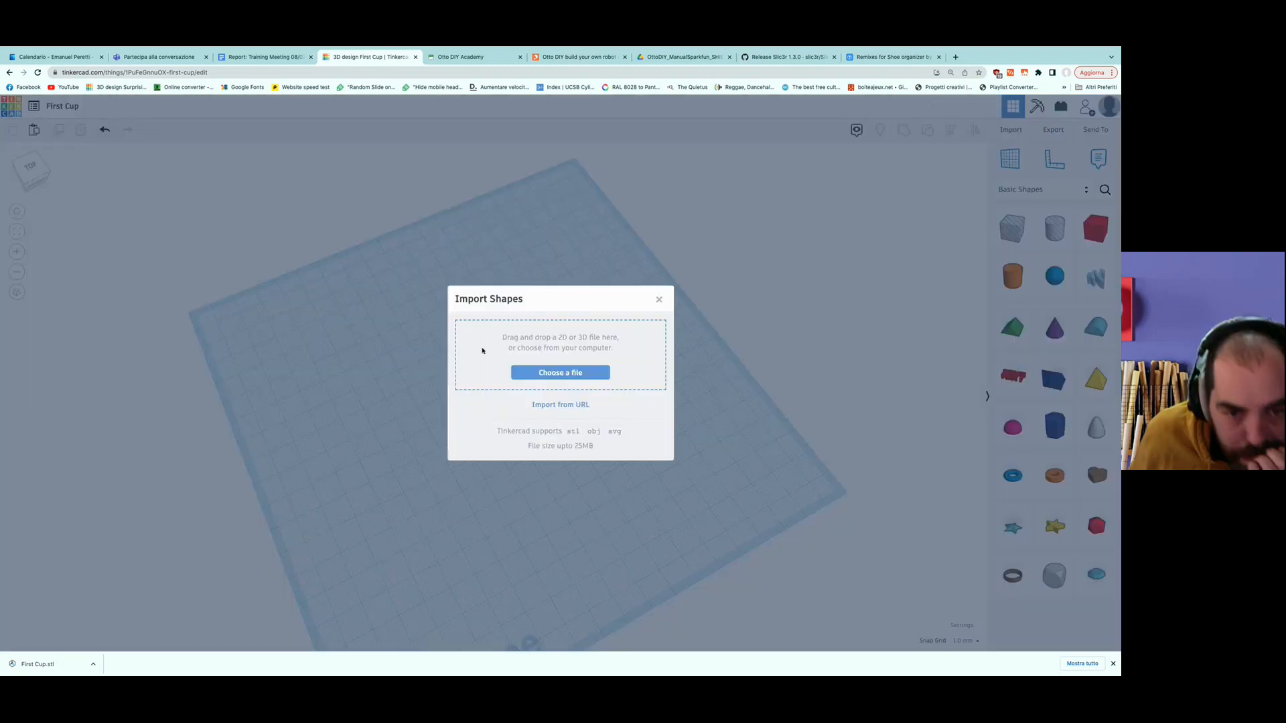
pyautogui.click(552, 374)
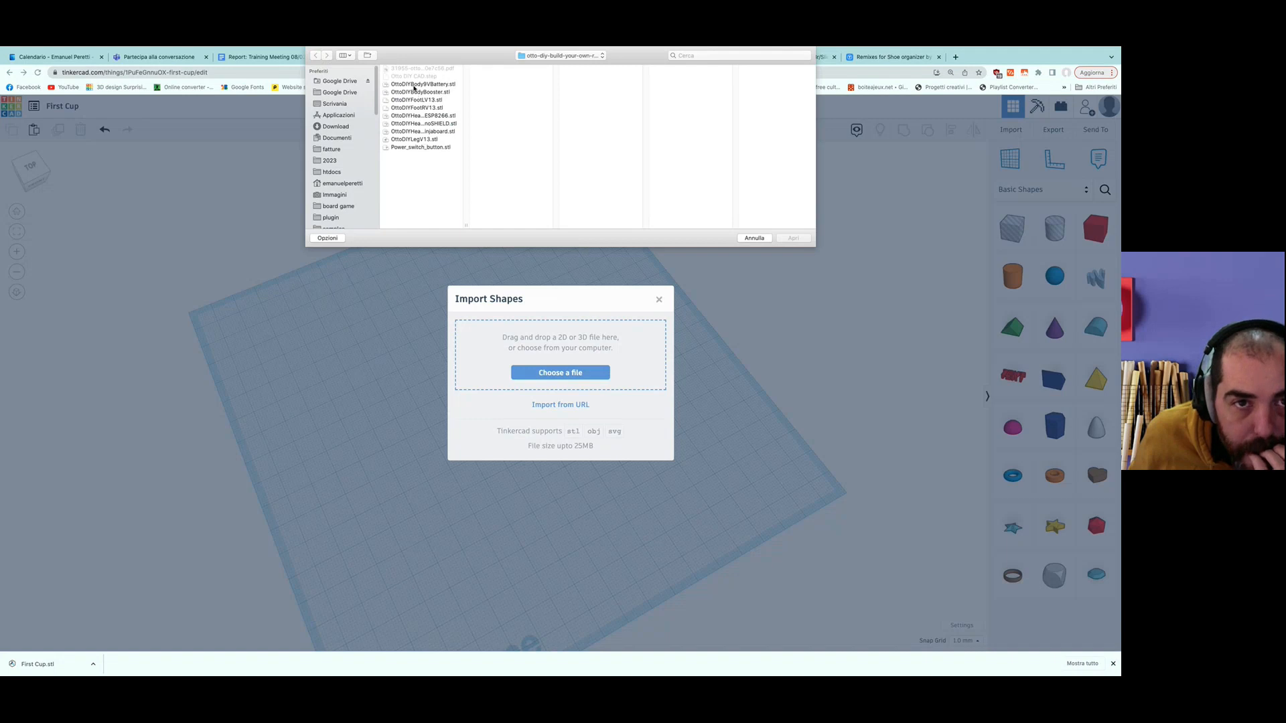
pyautogui.click(415, 85)
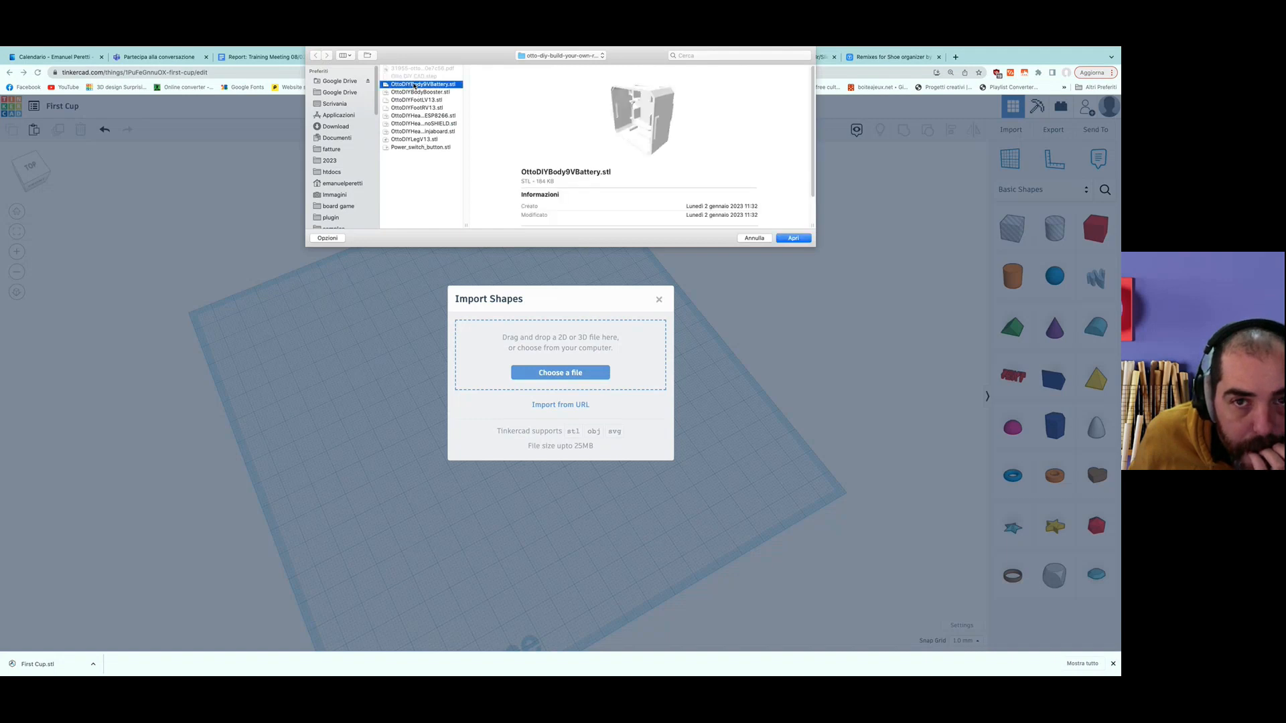
pyautogui.click(418, 93)
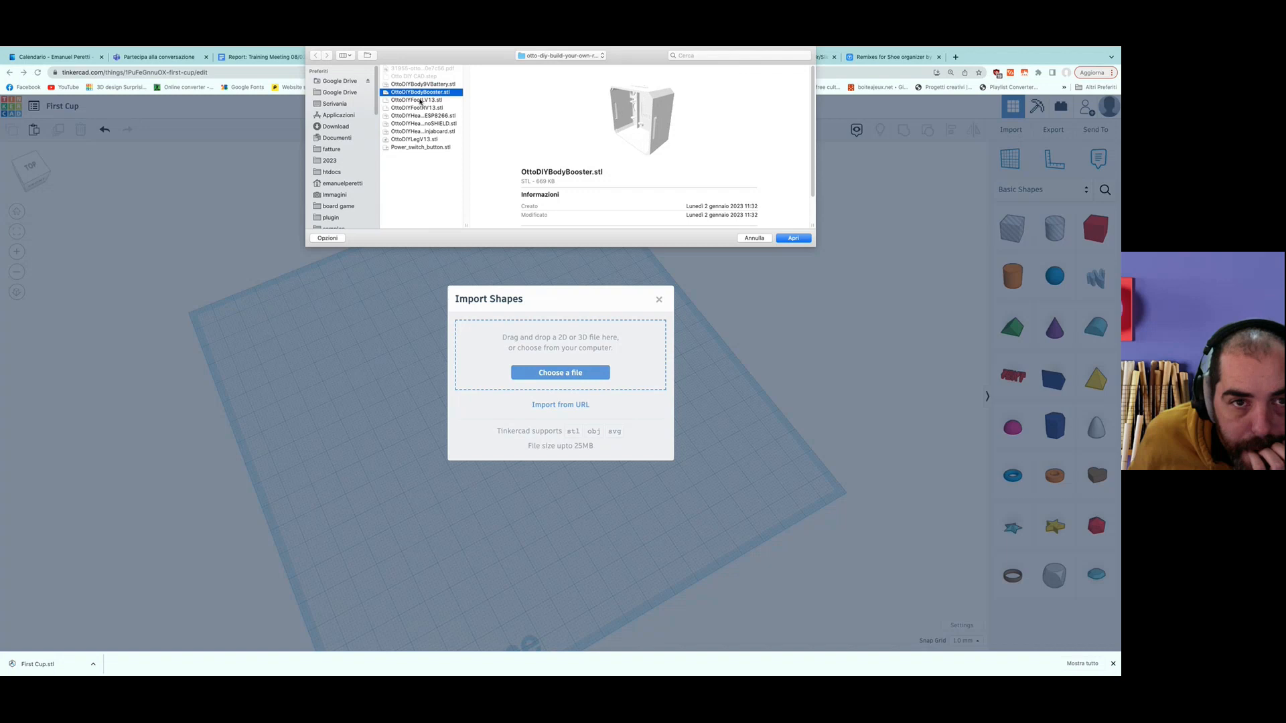
pyautogui.click(421, 100)
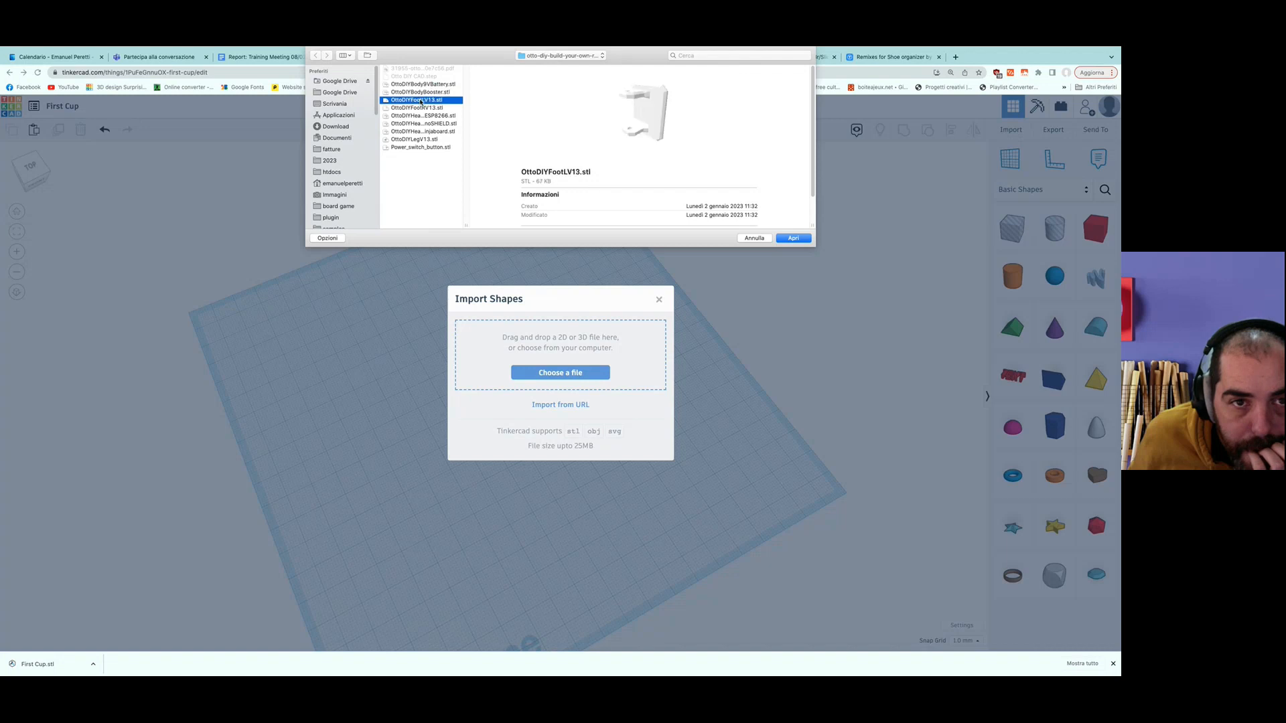
pyautogui.click(420, 116)
pyautogui.click(420, 125)
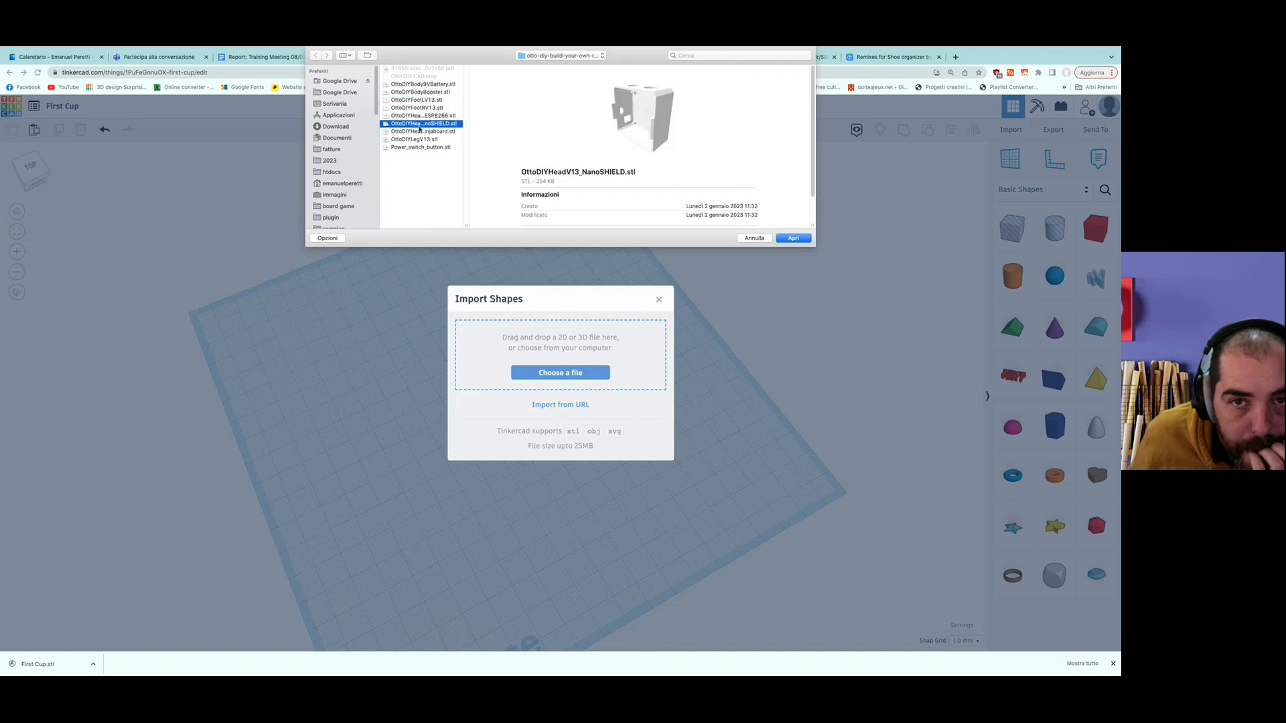
pyautogui.click(420, 116)
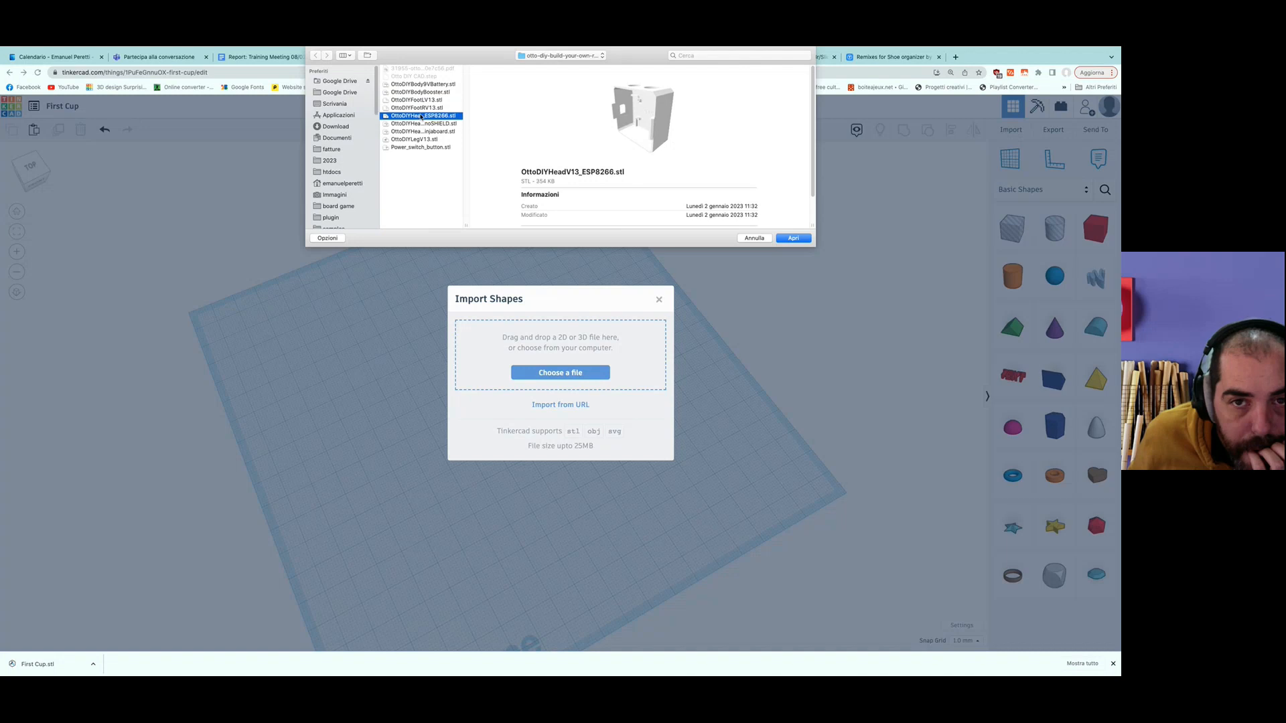
pyautogui.click(420, 125)
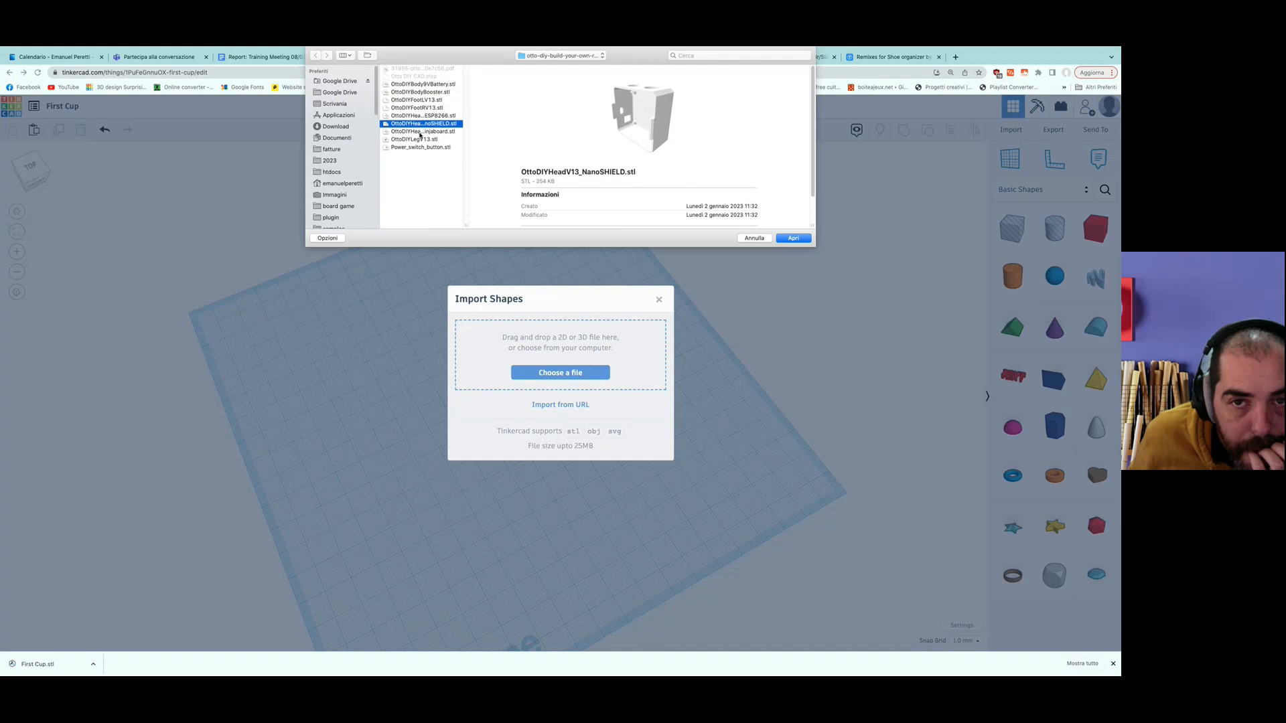
pyautogui.click(420, 132)
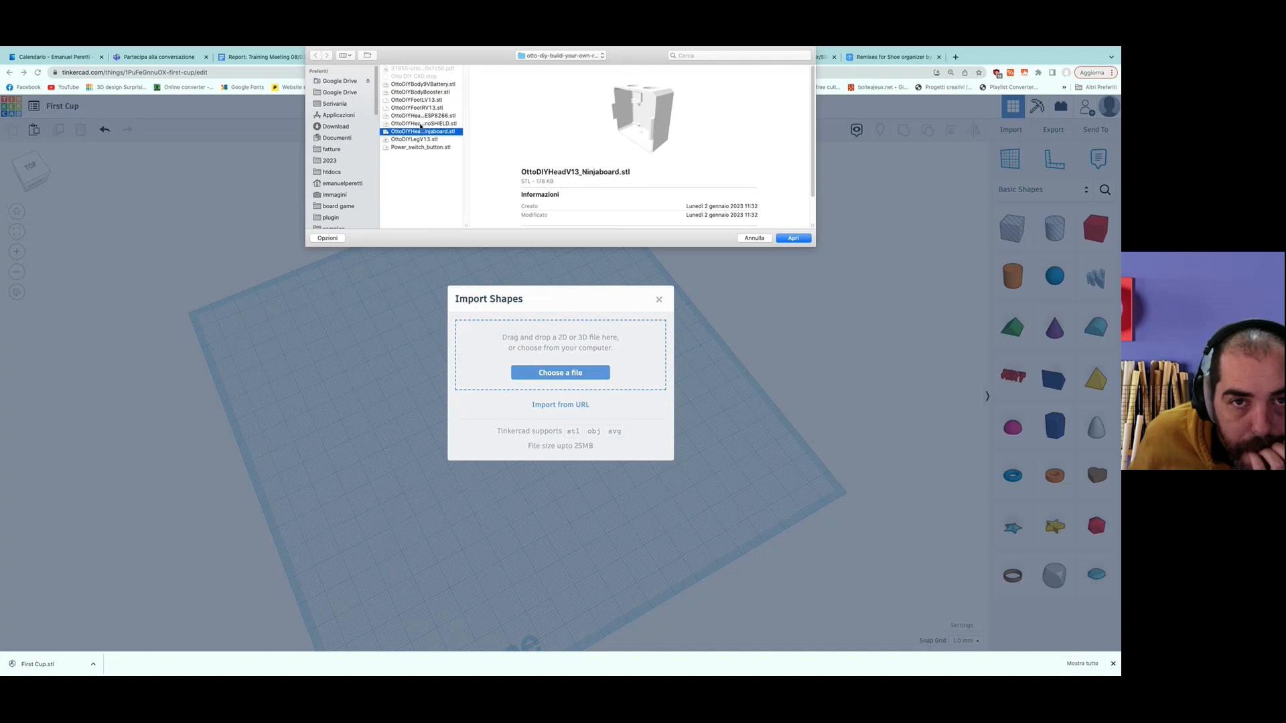
pyautogui.click(420, 125)
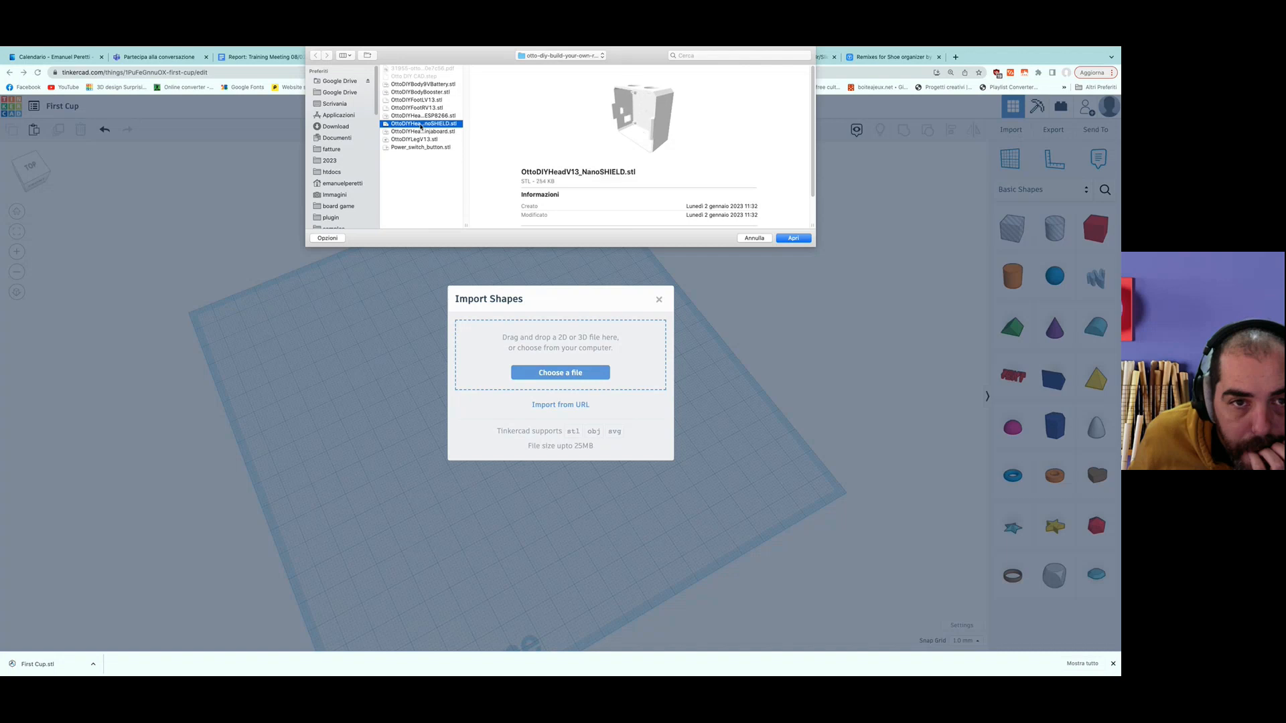
pyautogui.click(420, 116)
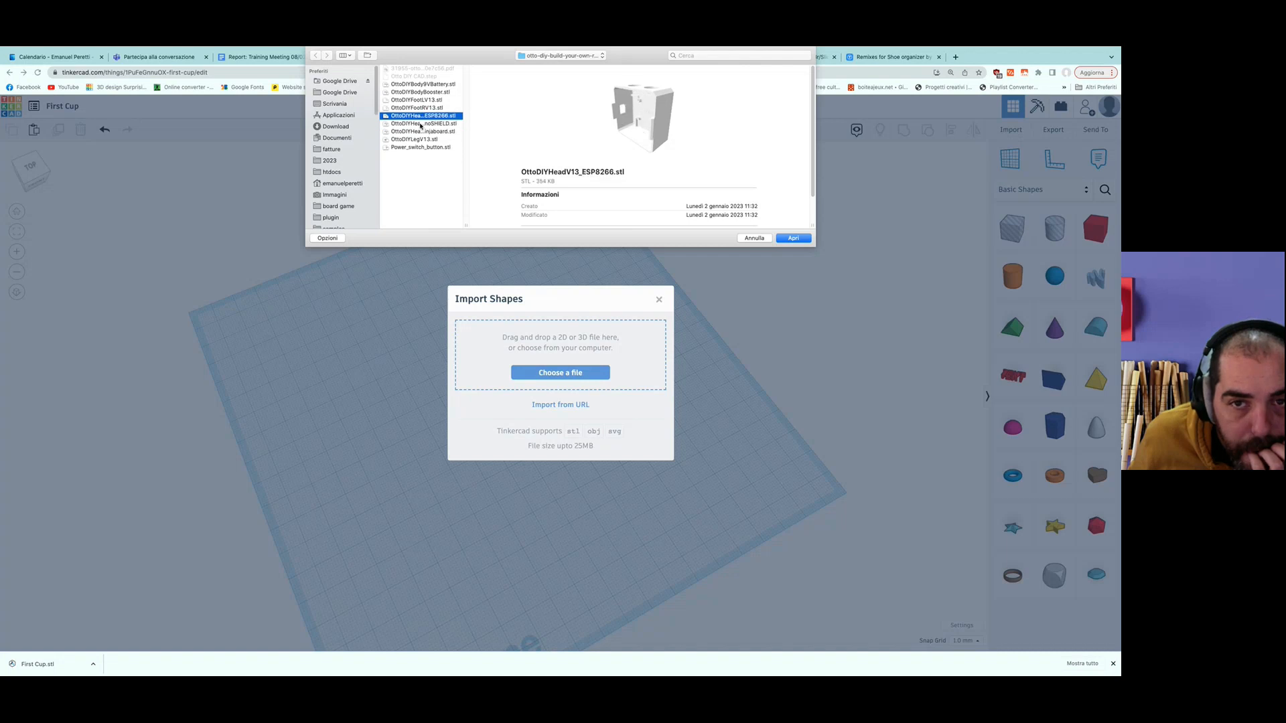
pyautogui.click(420, 125)
pyautogui.click(420, 132)
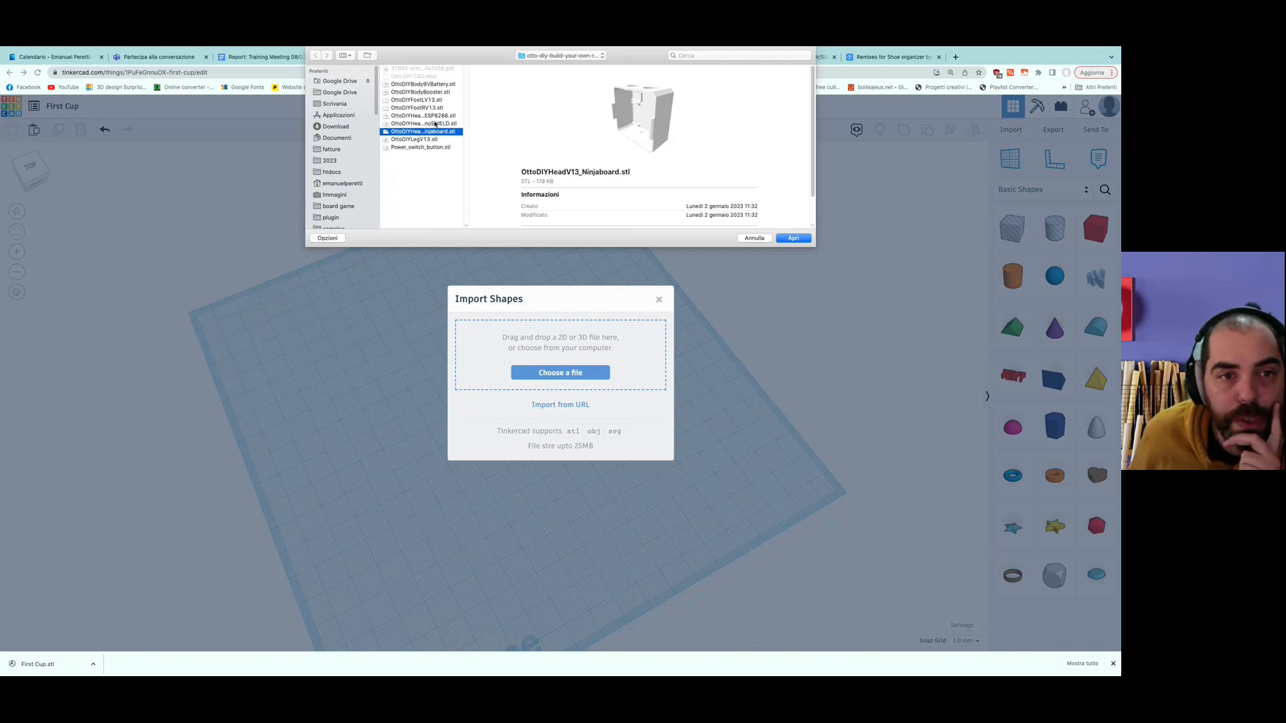
# Import OttoDIYHeadV13_NanoSHIELD.stl in millimetres at 100% scale.
pyautogui.click(435, 124)
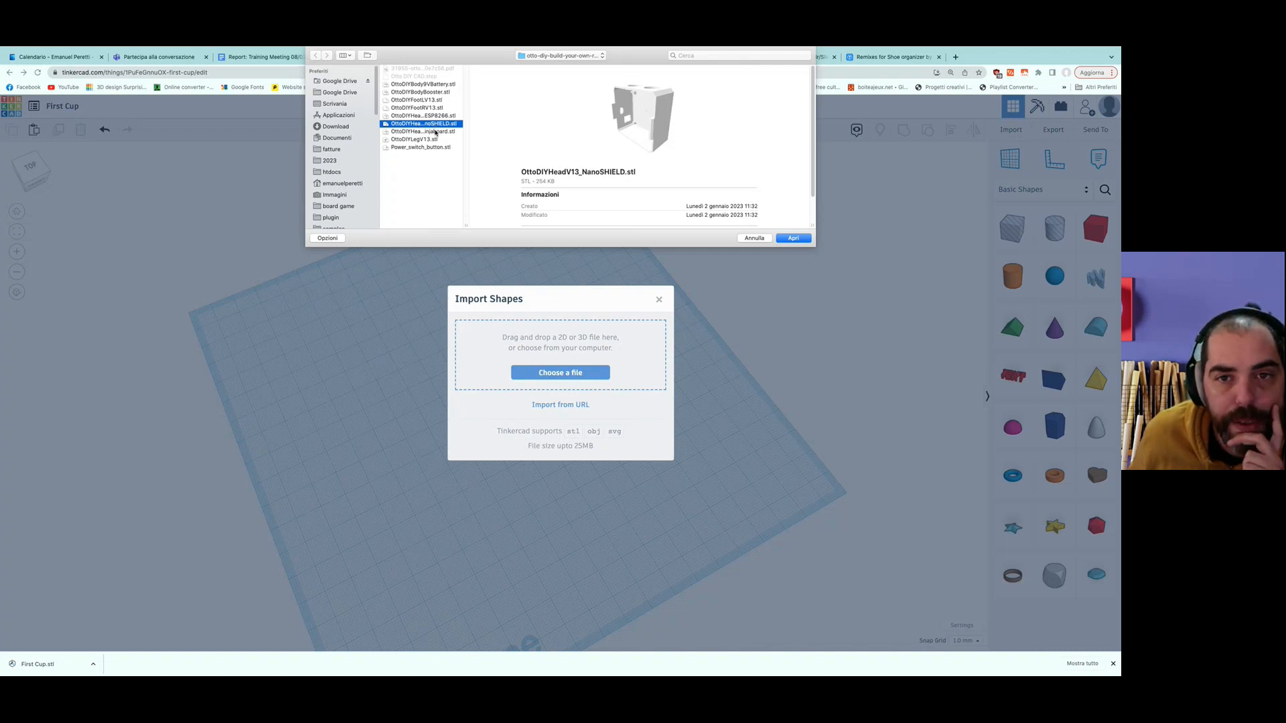
pyautogui.click(436, 132)
pyautogui.click(435, 125)
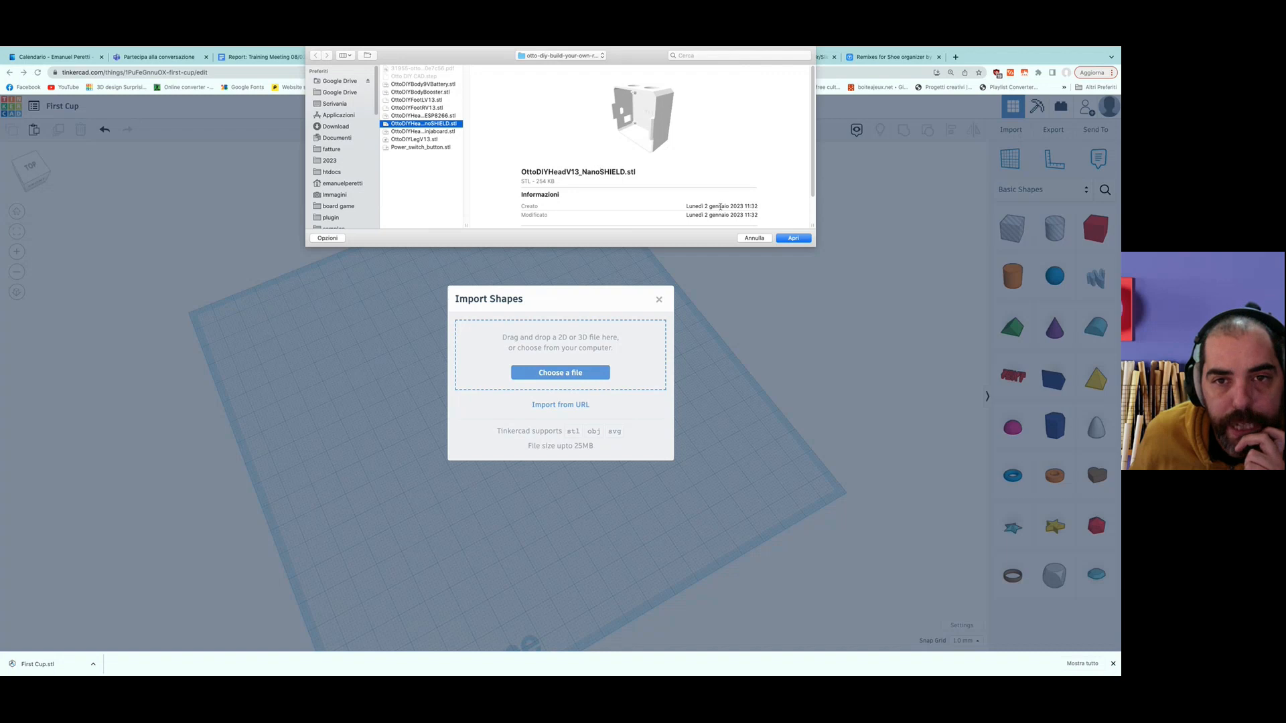
pyautogui.click(791, 238)
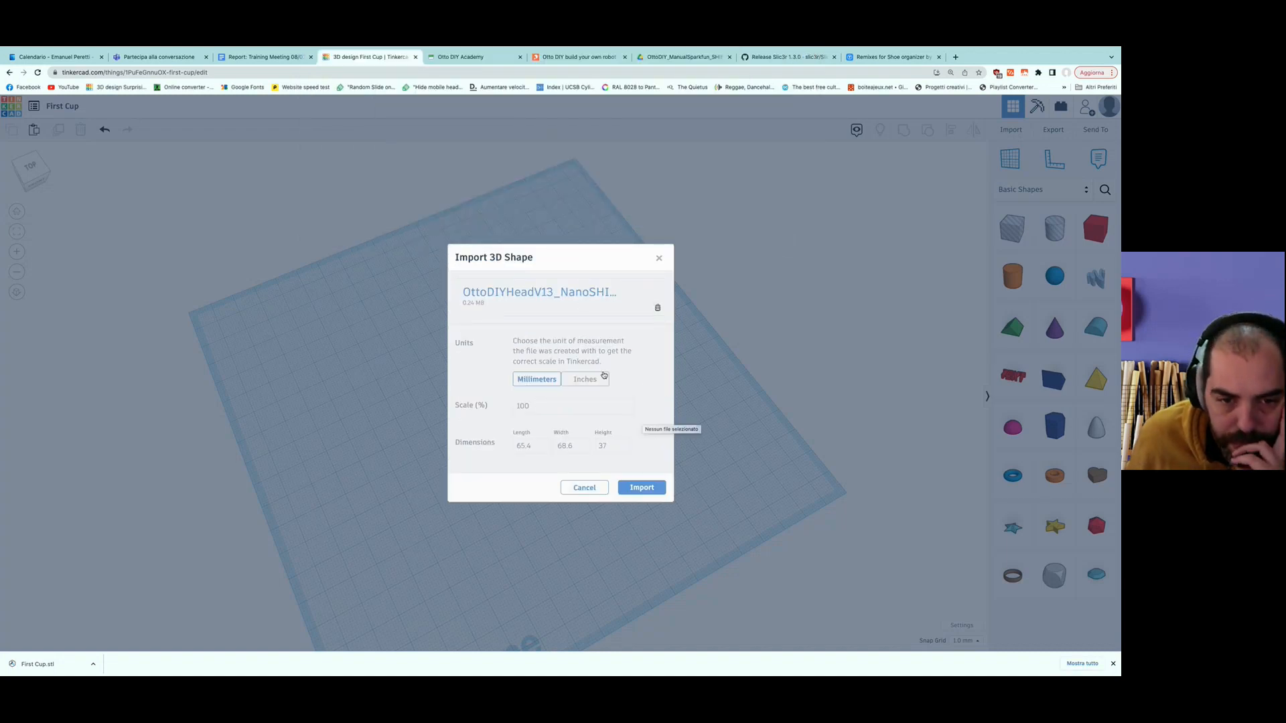
pyautogui.click(642, 489)
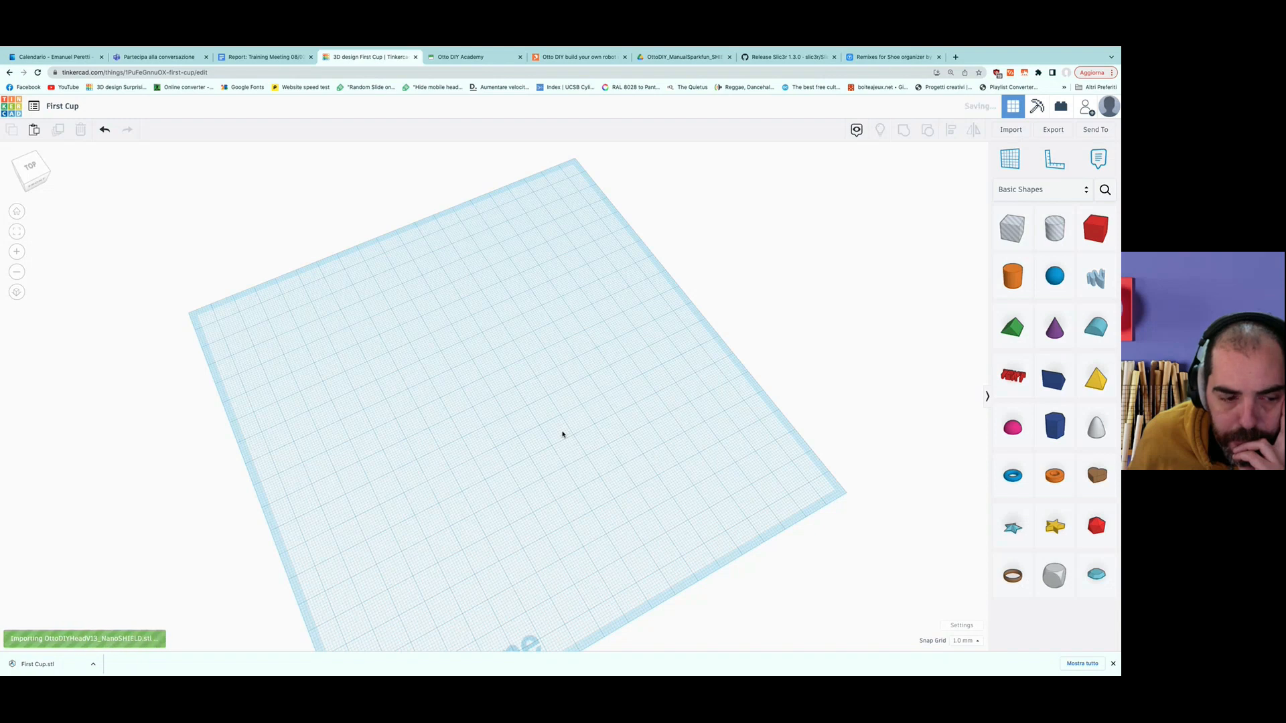
# Flip the imported Otto head upside down by rotating it 180°, and inspect its eye holes and side openings.
pyautogui.moveTo(537, 547); pyautogui.dragTo(716, 507, button='right')
pyautogui.moveTo(715, 493); pyautogui.dragTo(753, 461, button='right')
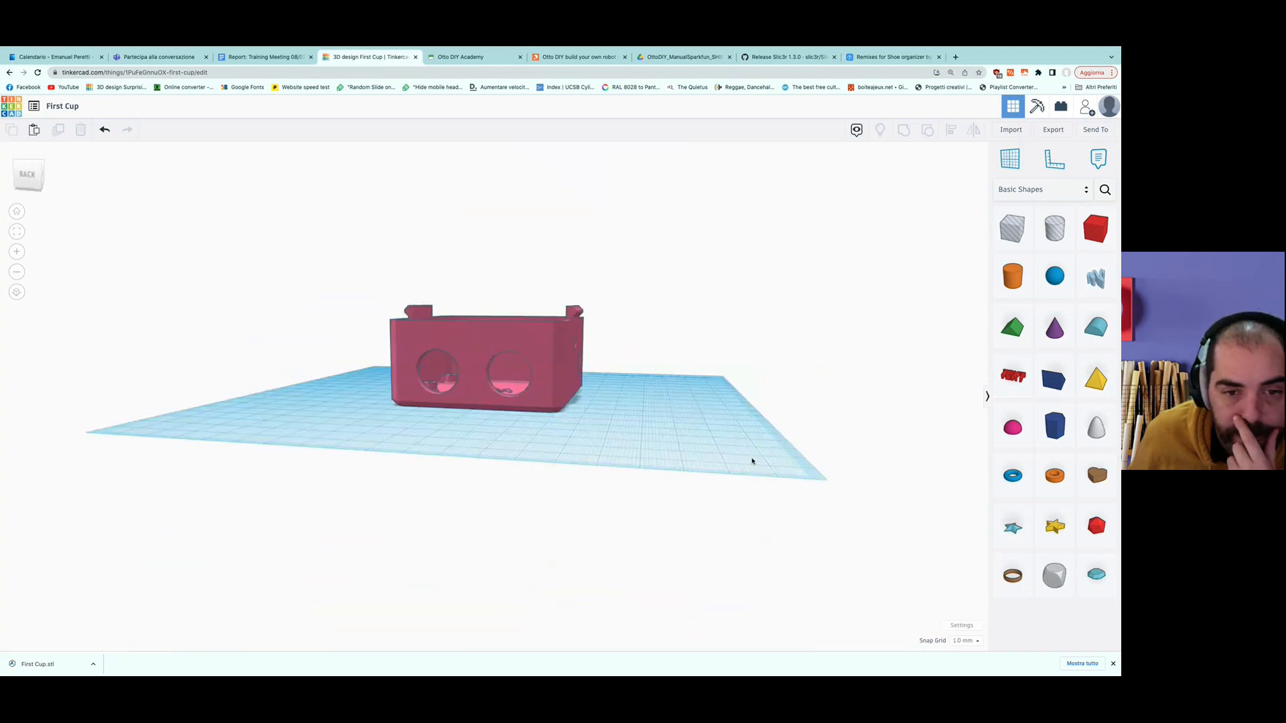
pyautogui.moveTo(584, 439); pyautogui.dragTo(603, 515, button='right')
pyautogui.click(554, 372)
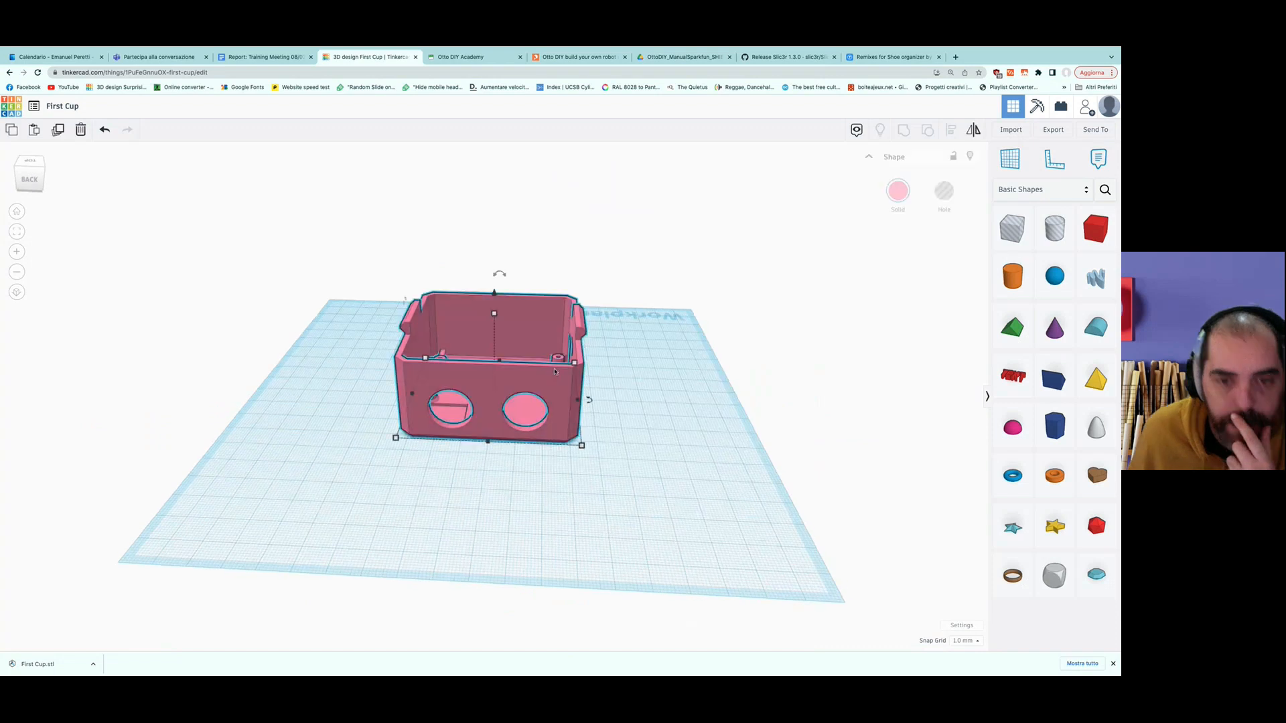
pyautogui.moveTo(501, 276); pyautogui.dragTo(603, 597)
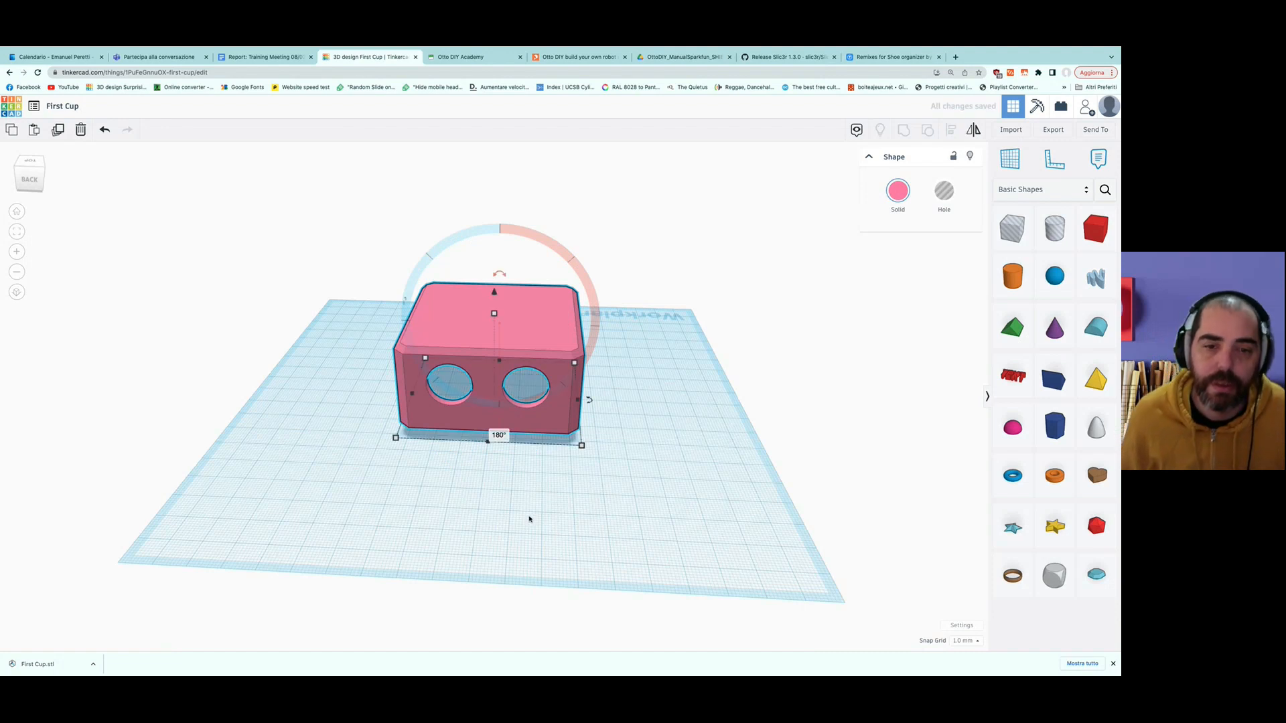
pyautogui.moveTo(577, 527); pyautogui.dragTo(557, 327, button='right')
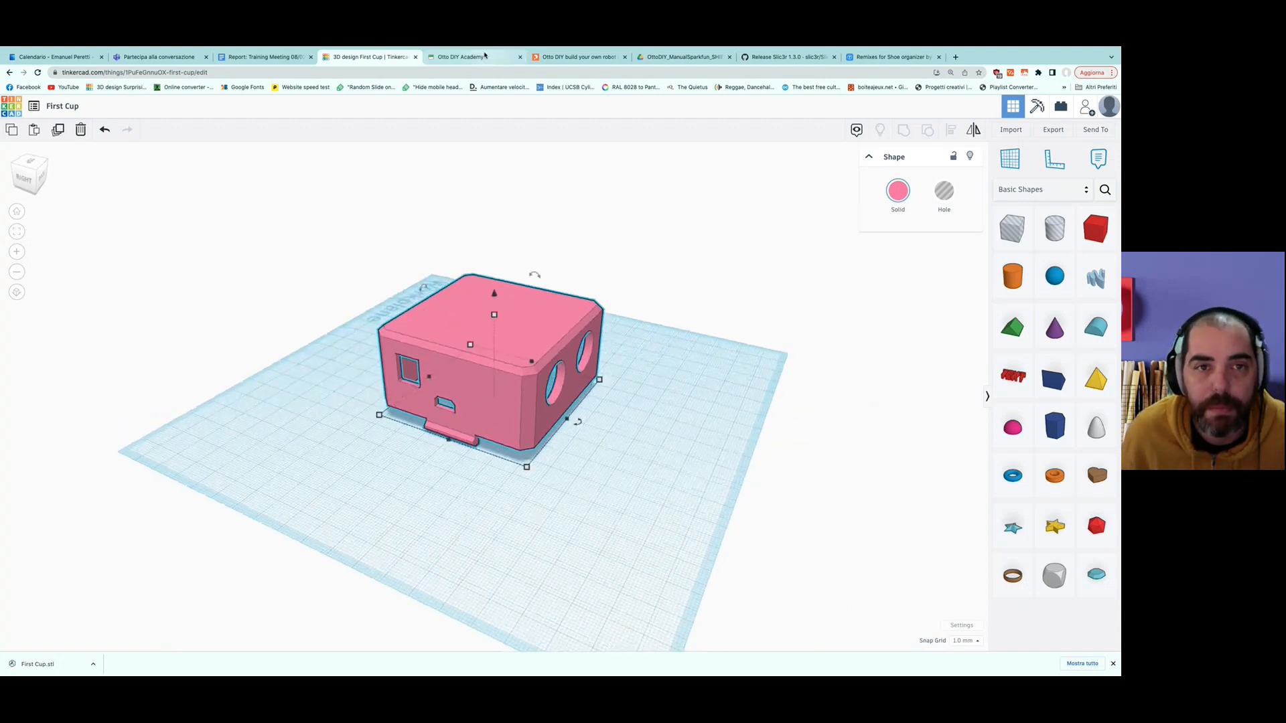
# Switch to the Otto DIY Academy page and look over its instruction manuals and 3D print files.
pyautogui.click(507, 56)
pyautogui.scroll(-3, 462, 288)
pyautogui.scroll(5, 462, 288)
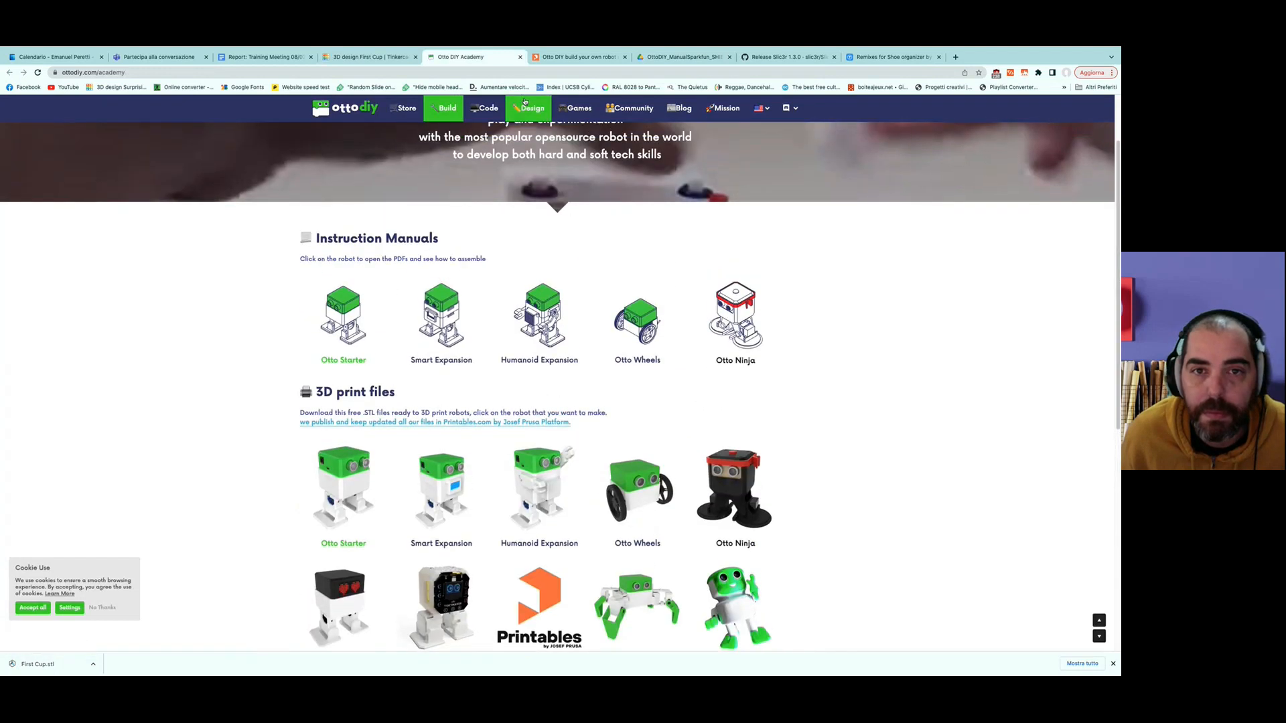
# Open the Otto DIY Community page and look over its social media feed and invitation to join.
pyautogui.click(642, 108)
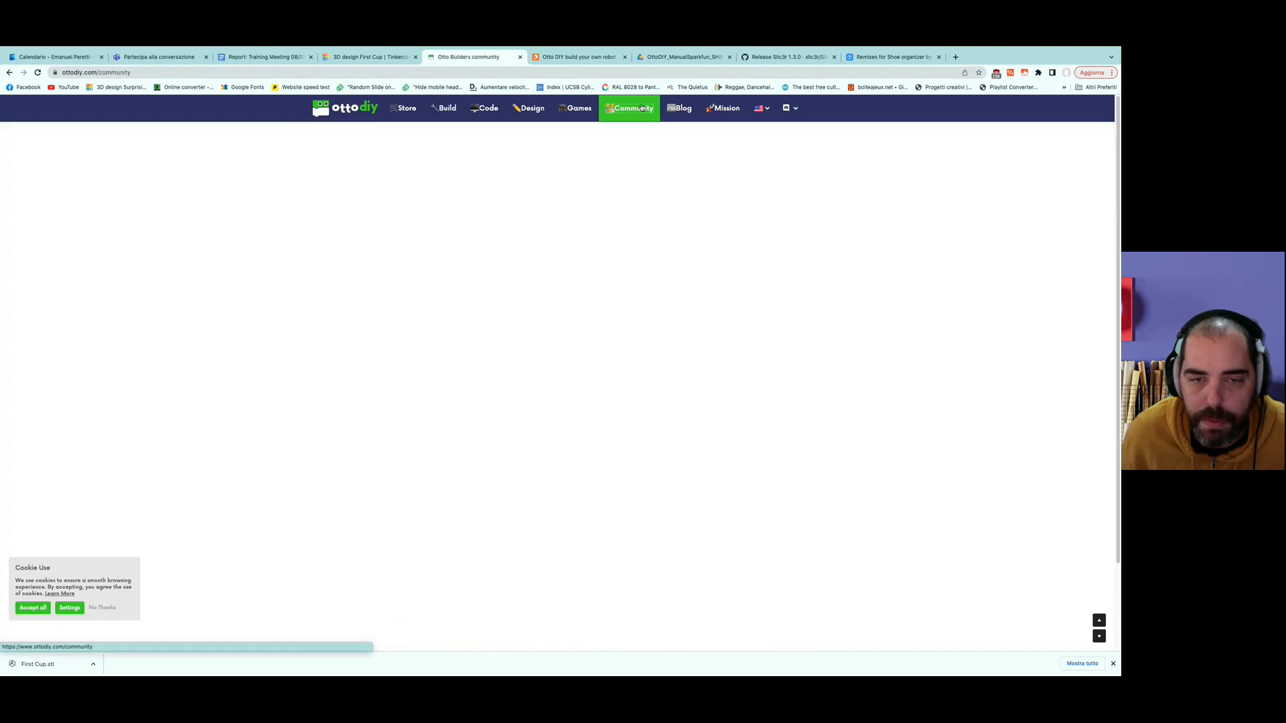
pyautogui.scroll(-7, 543, 357)
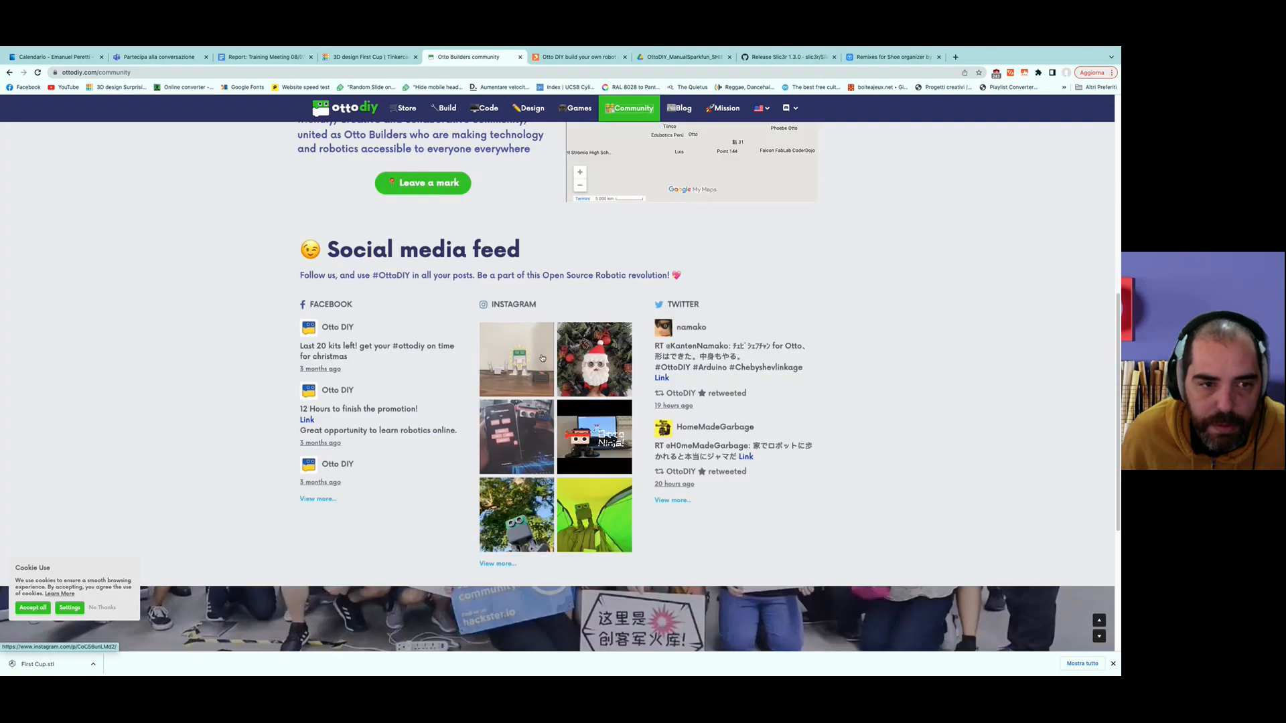
pyautogui.scroll(-1, 543, 357)
pyautogui.scroll(-4, 542, 357)
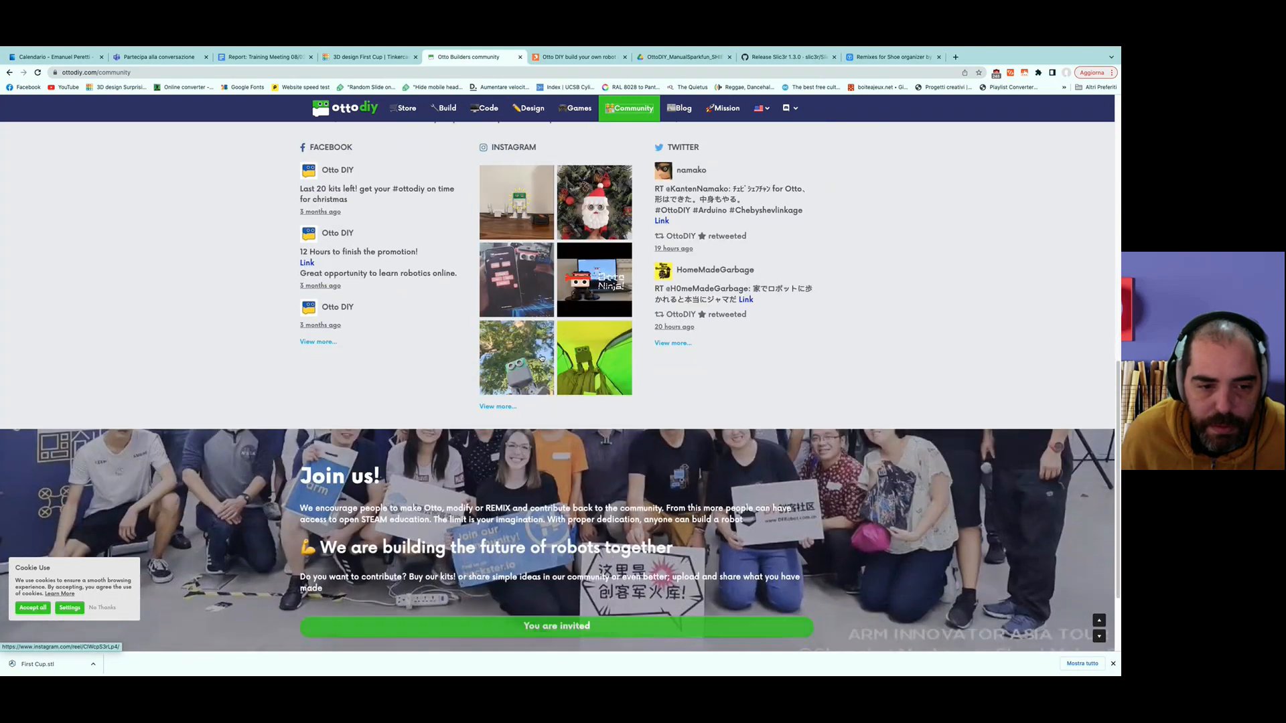
pyautogui.scroll(1, 541, 358)
pyautogui.scroll(1, 541, 359)
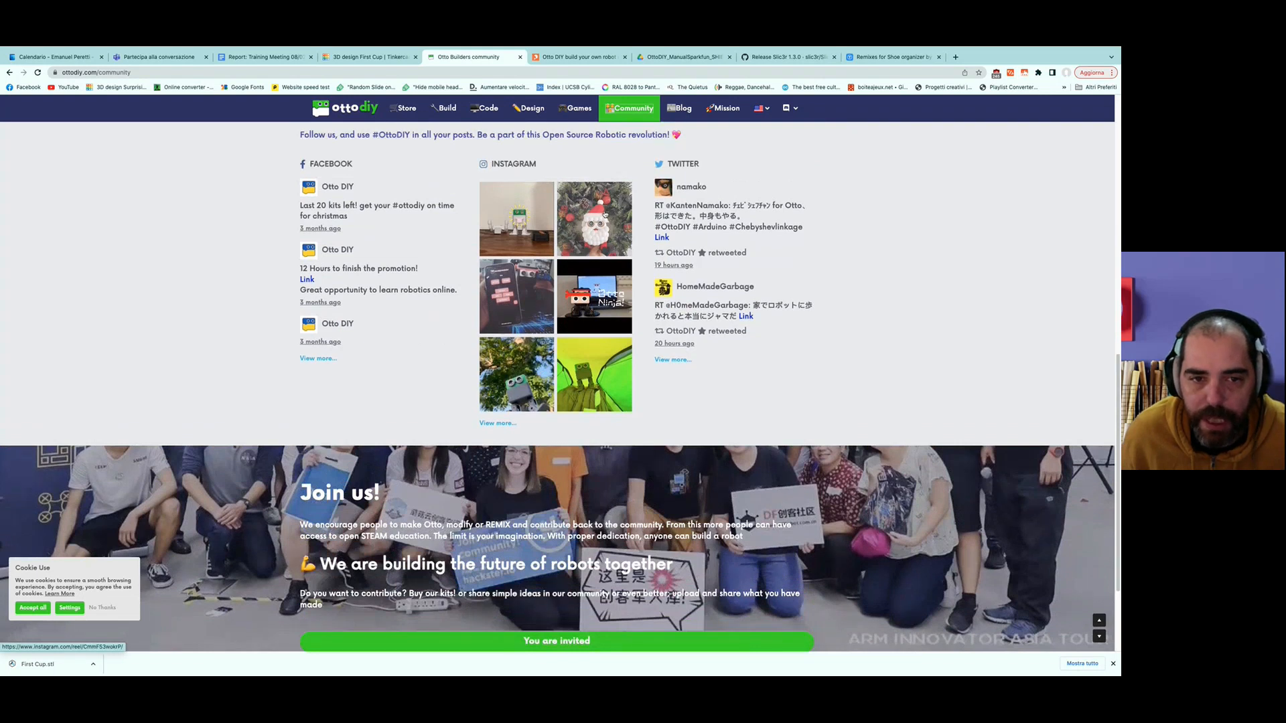
# View the Santa Otto reel on Instagram and browse the posts on the Otto DIY profile.
pyautogui.click(581, 216)
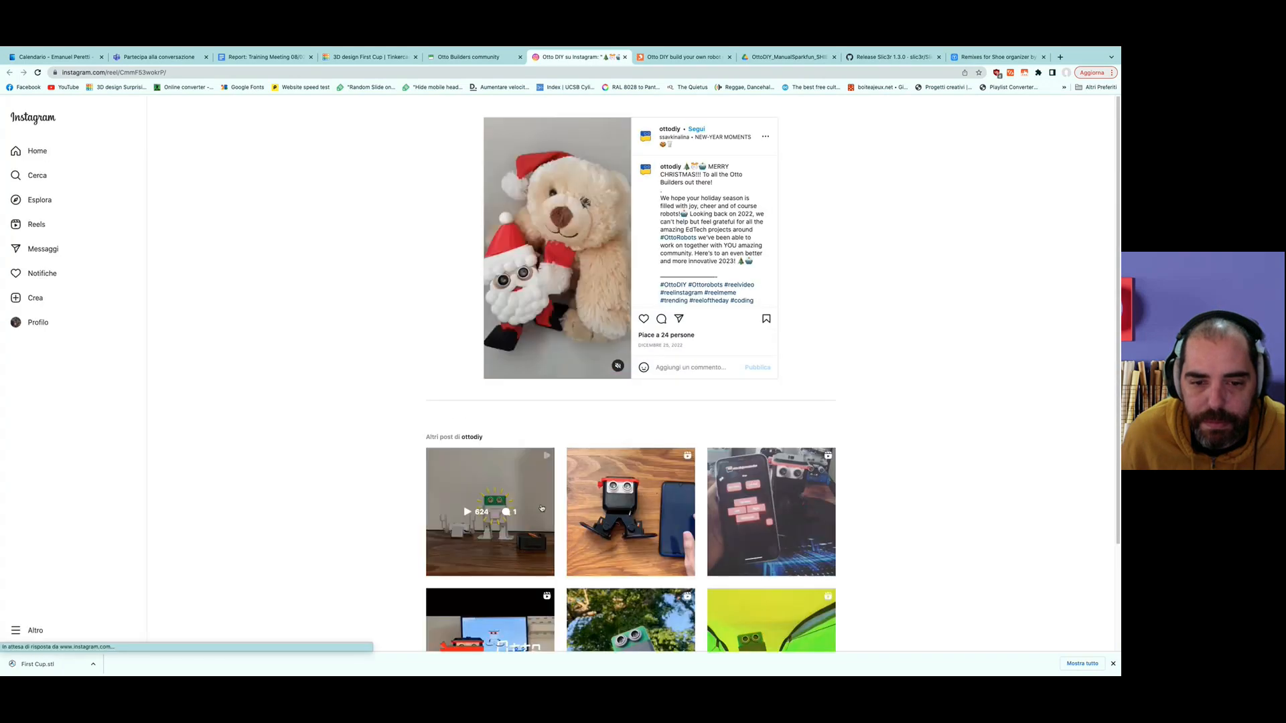
pyautogui.scroll(-2, 635, 514)
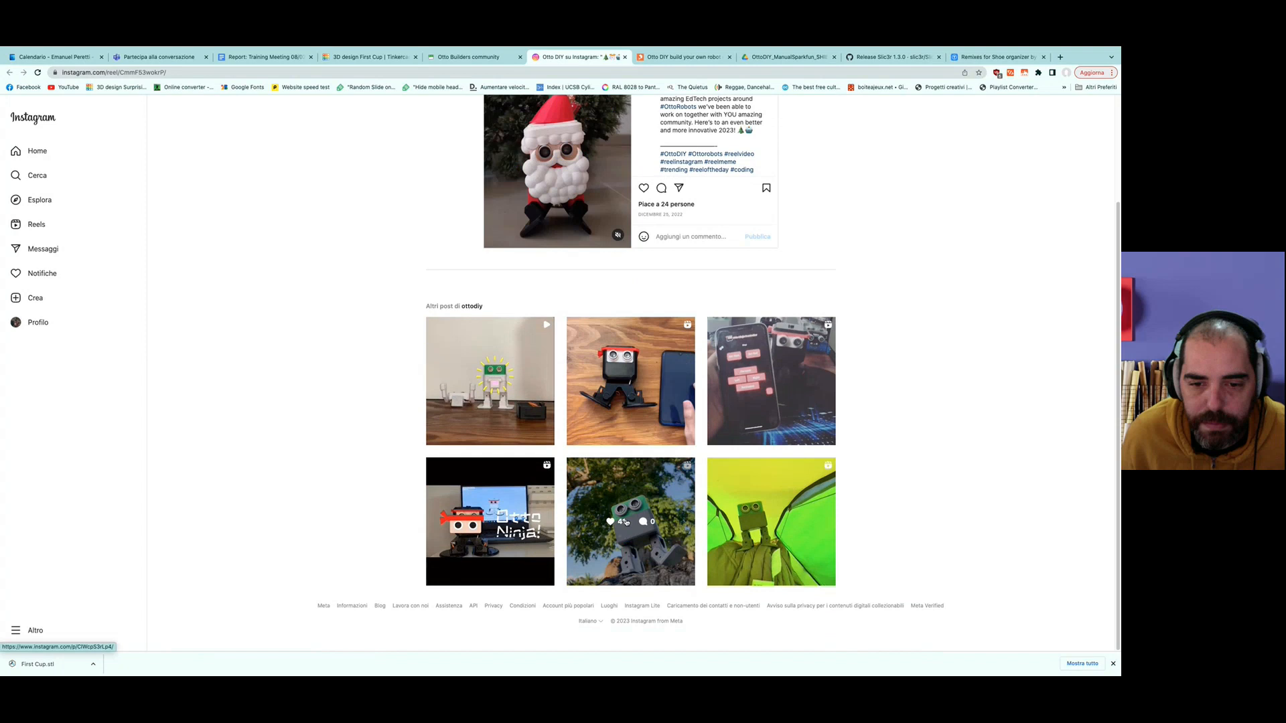
pyautogui.scroll(2, 635, 515)
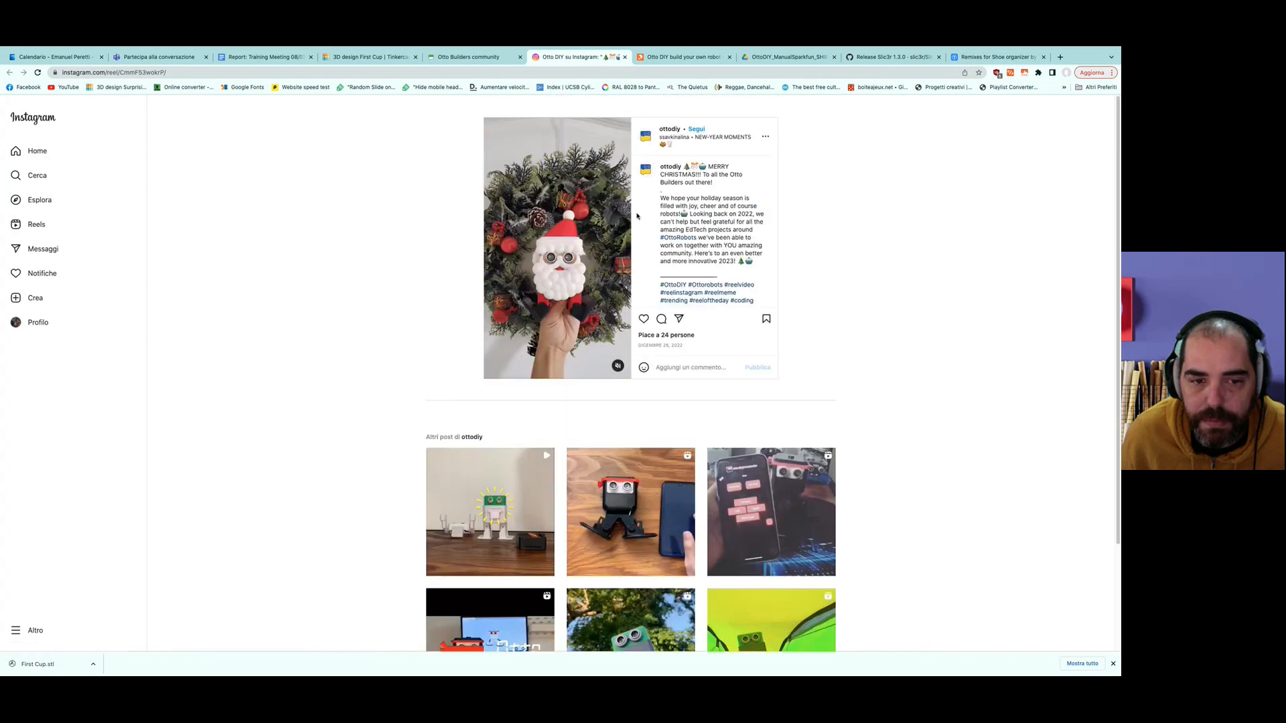
pyautogui.click(470, 438)
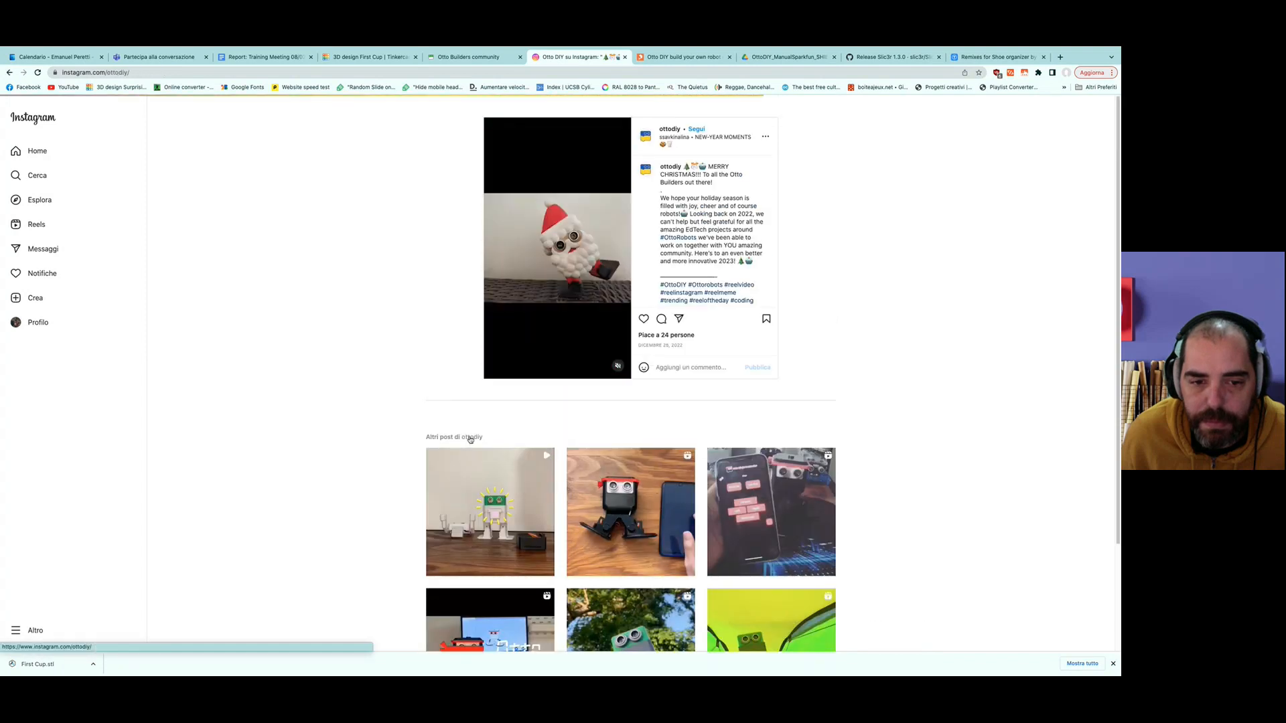
pyautogui.scroll(-7, 478, 445)
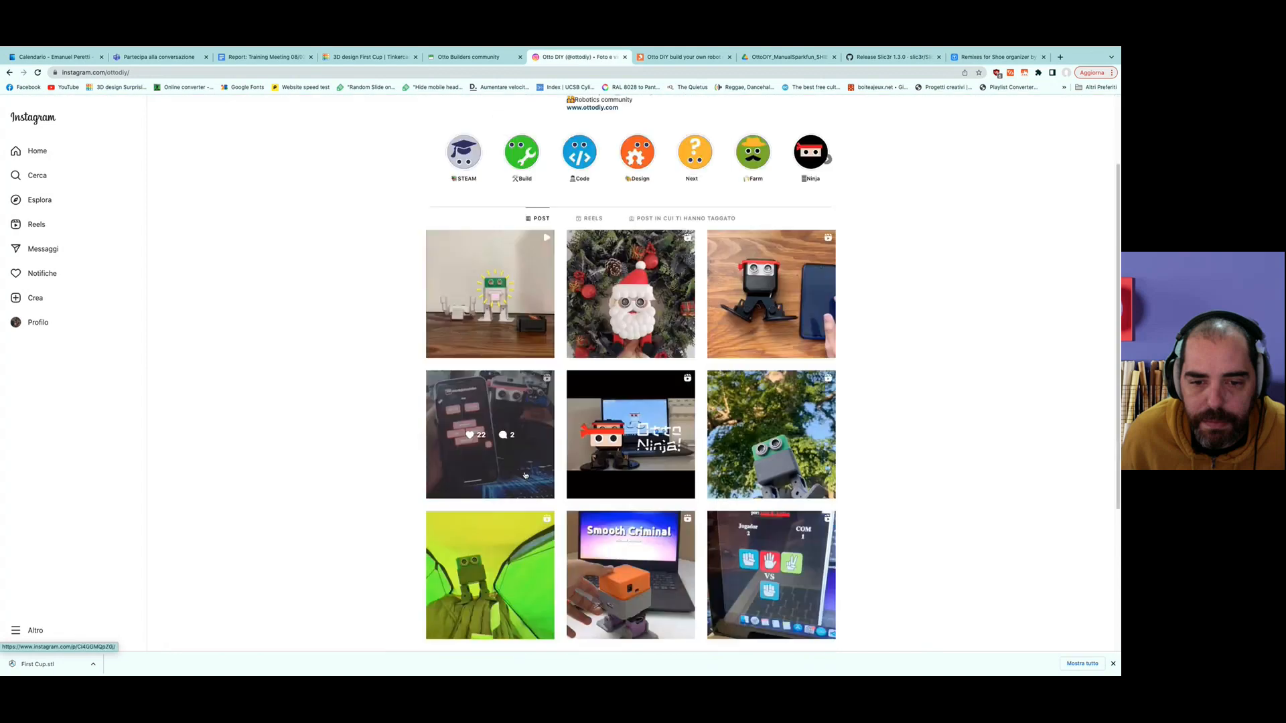
pyautogui.scroll(-4, 525, 475)
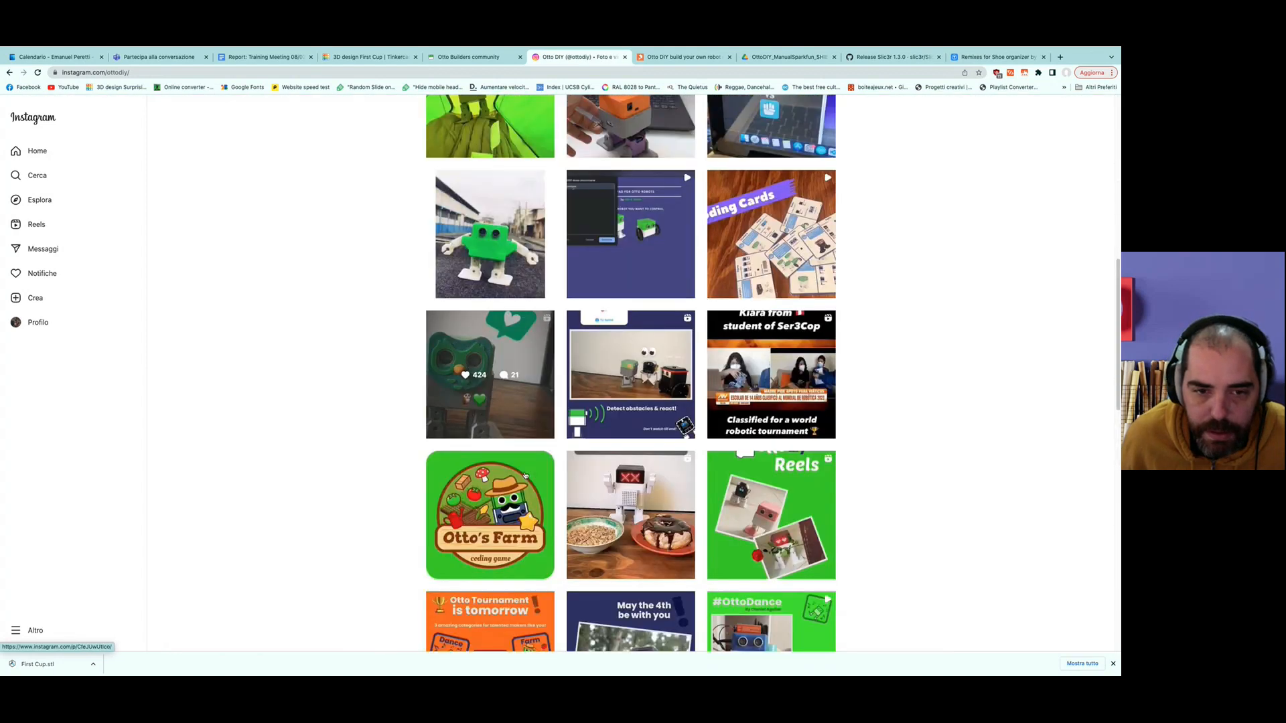
# Watch the reel of the green owl Otto robot, close it, and look through the older Otto DIY posts.
pyautogui.click(503, 230)
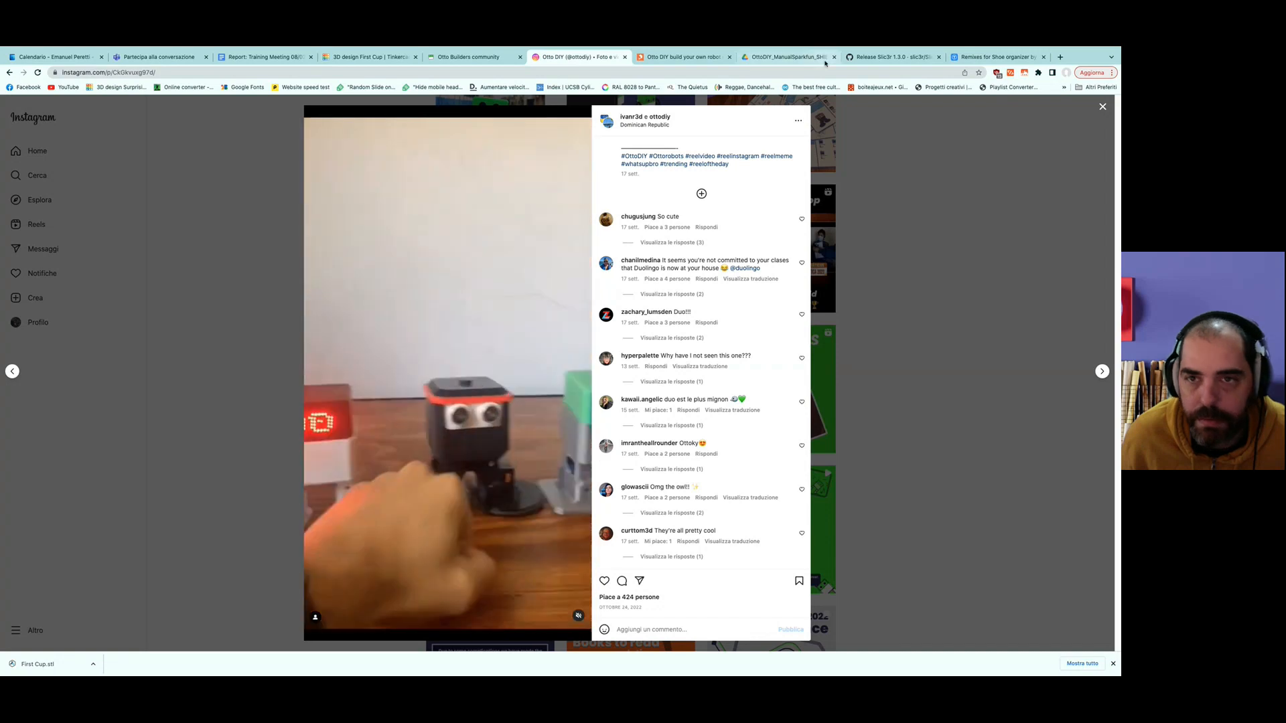
pyautogui.click(1102, 108)
pyautogui.scroll(-3, 486, 457)
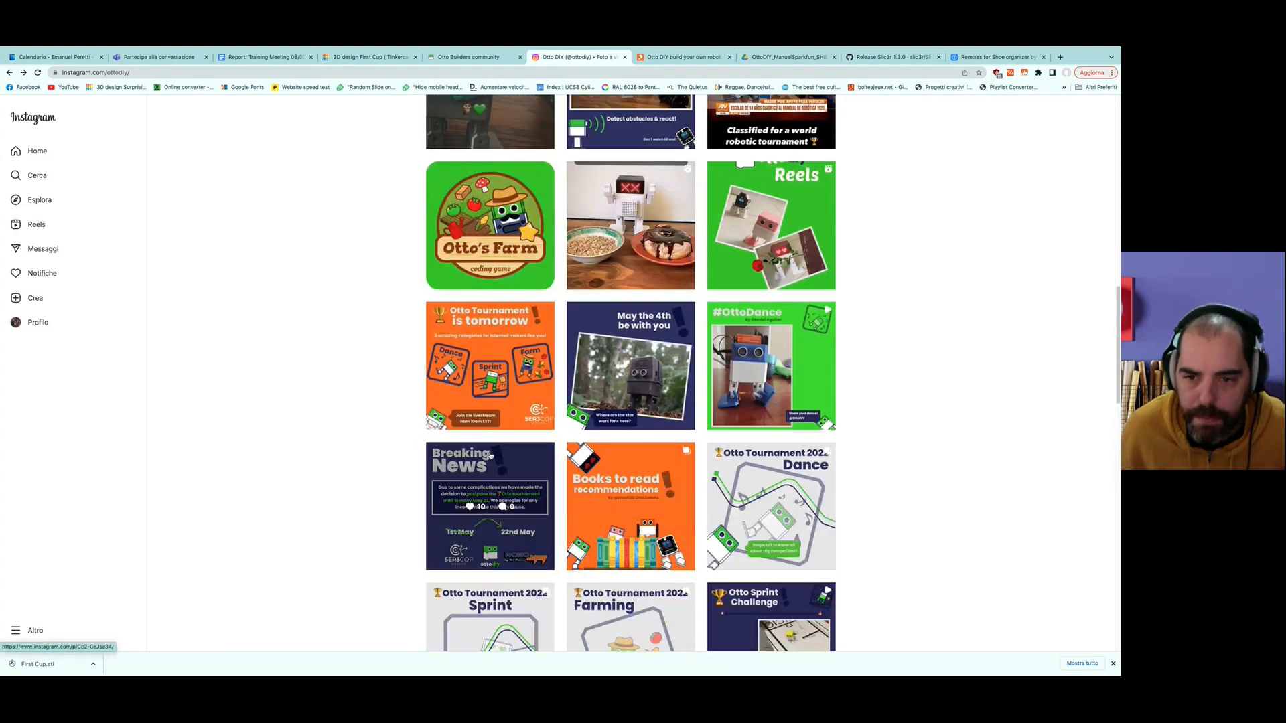
pyautogui.scroll(-4, 490, 456)
pyautogui.scroll(-3, 490, 456)
pyautogui.scroll(-3, 490, 456)
pyautogui.scroll(15, 490, 456)
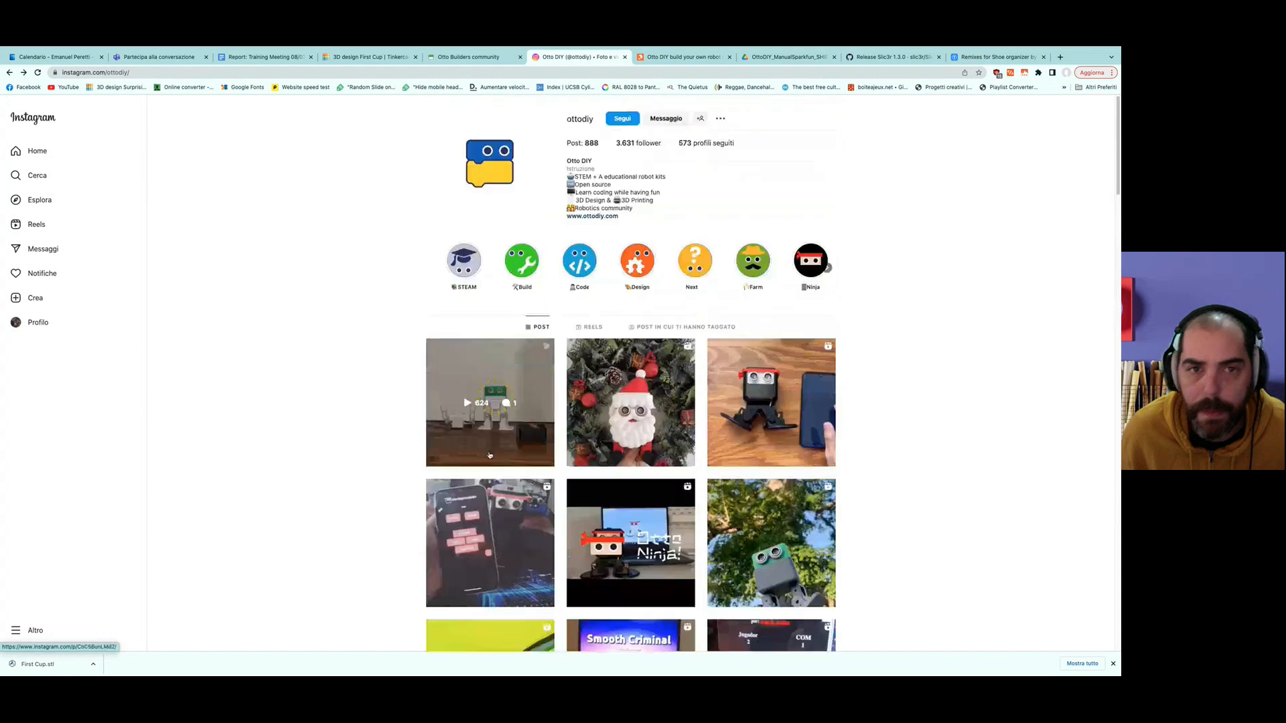
# Return to the Tinkercad design and move the Otto head across the workplane and back near its starting place.
pyautogui.moveTo(471, 49)
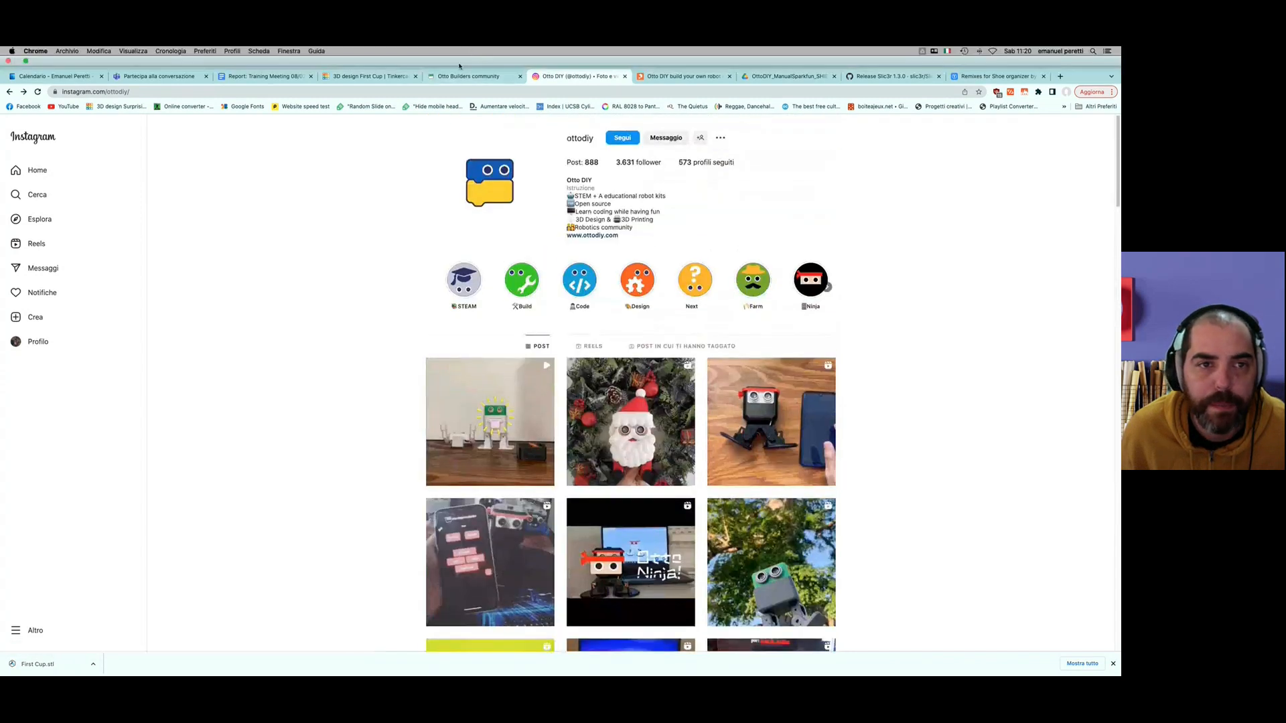
pyautogui.click(370, 76)
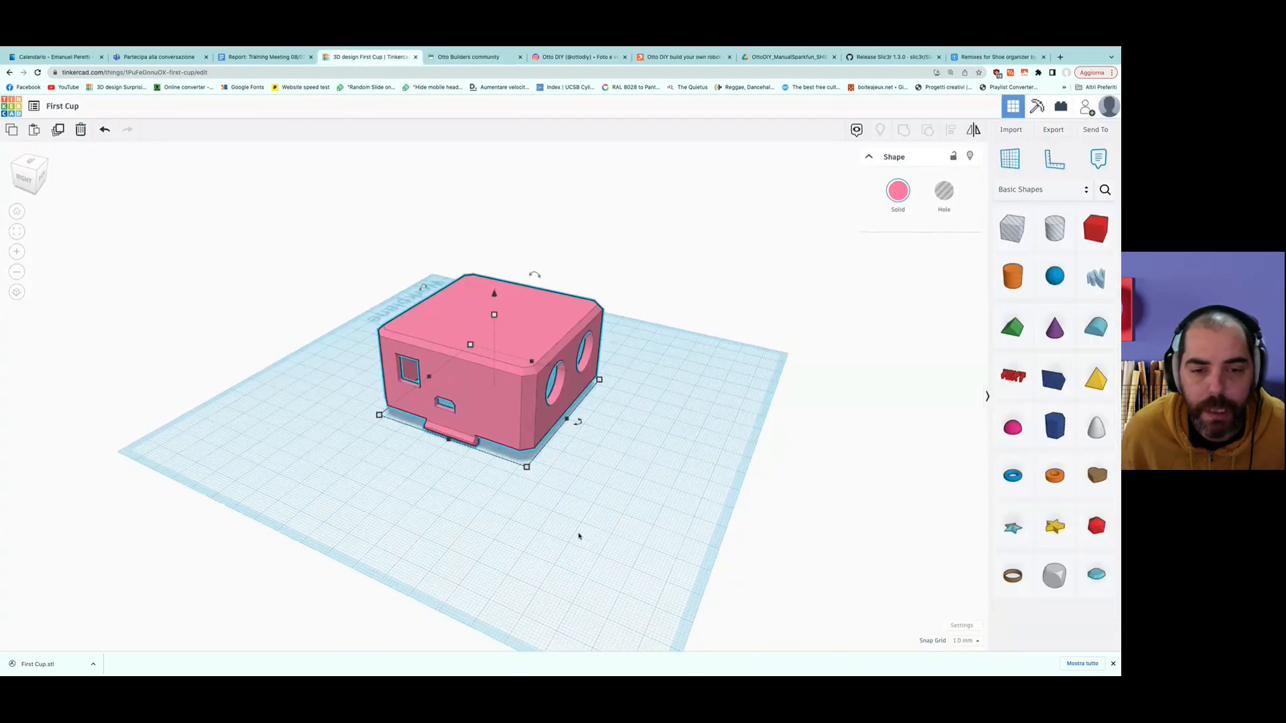
pyautogui.moveTo(580, 534); pyautogui.dragTo(443, 347, button='right')
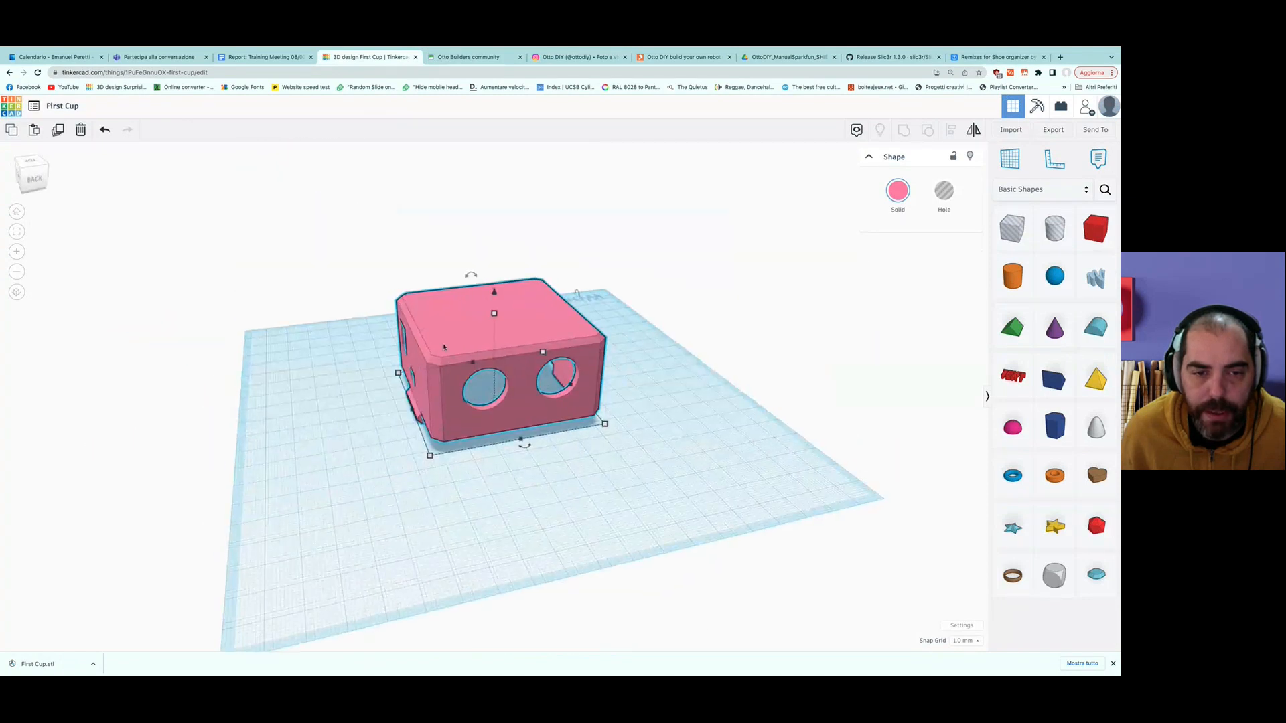
pyautogui.moveTo(444, 347); pyautogui.dragTo(521, 289)
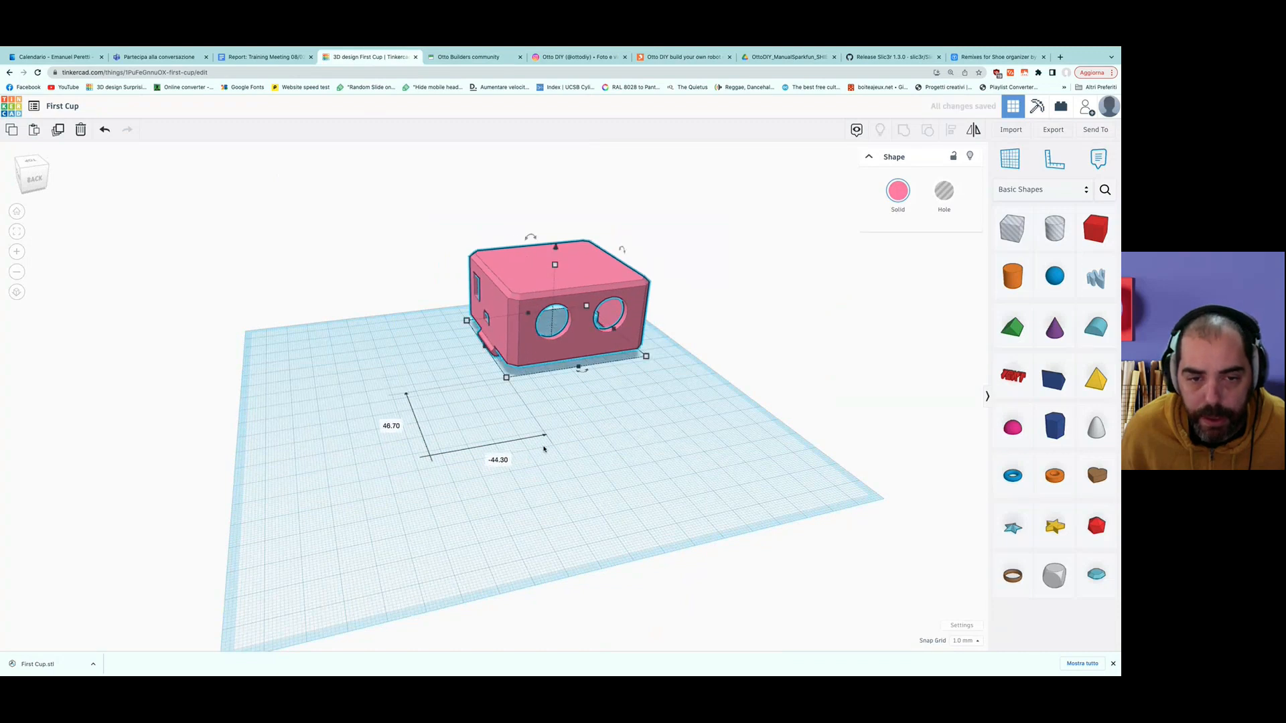
pyautogui.click(573, 482)
pyautogui.moveTo(569, 465); pyautogui.dragTo(603, 498, button='right')
pyautogui.moveTo(514, 282); pyautogui.dragTo(428, 345)
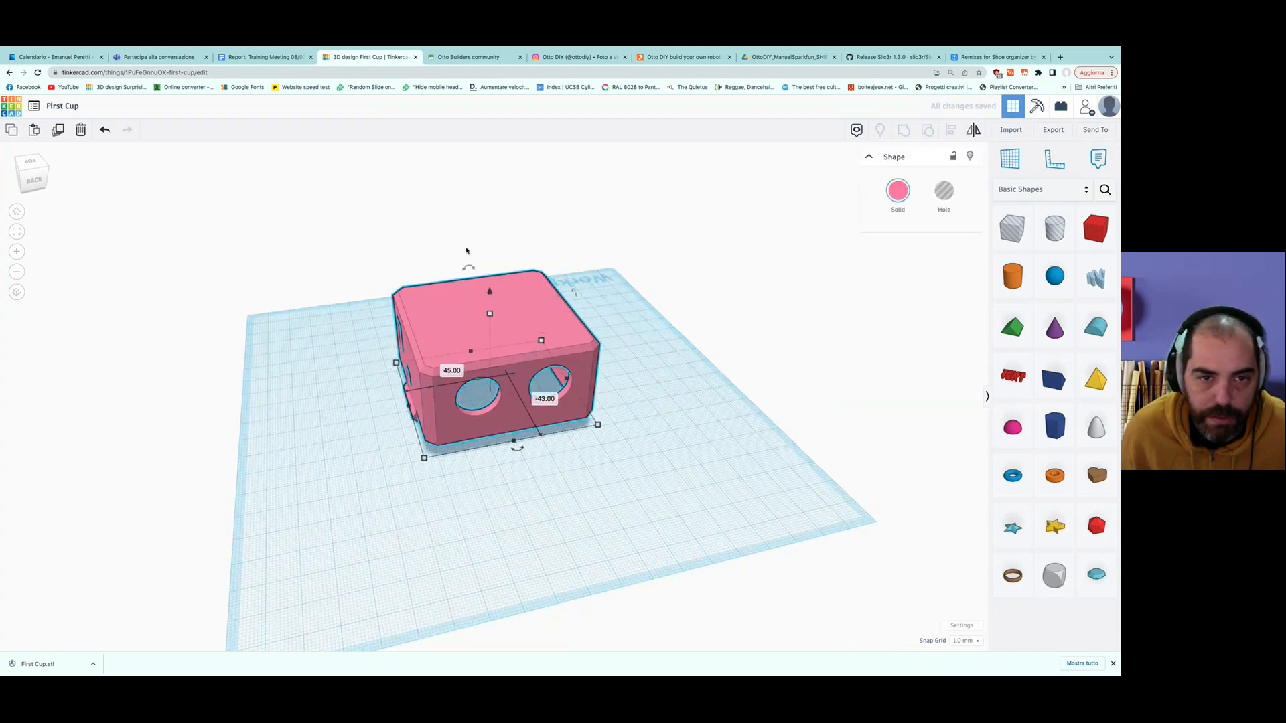
# Rotate the Otto head by 180° so its open side faces up, and inspect it from a lower angle.
pyautogui.moveTo(466, 275); pyautogui.dragTo(616, 457)
pyautogui.moveTo(588, 544); pyautogui.dragTo(577, 569)
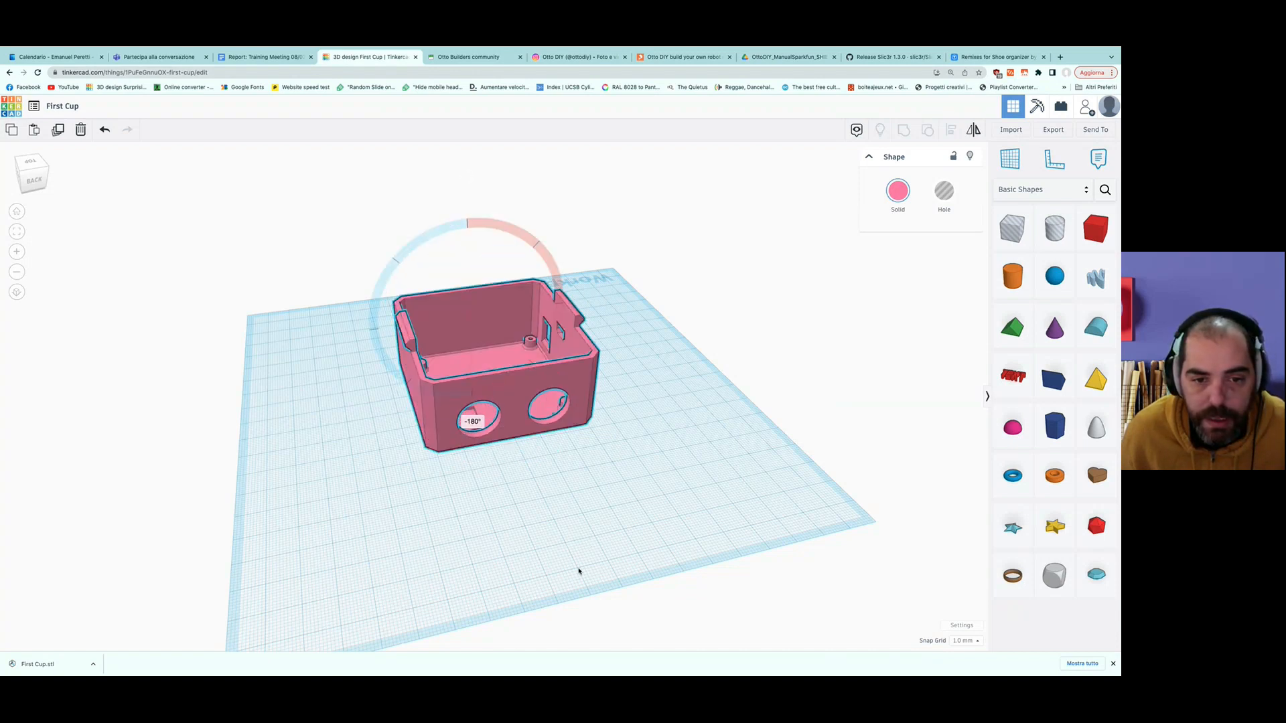
pyautogui.click(516, 568)
pyautogui.moveTo(516, 568); pyautogui.dragTo(542, 525, button='right')
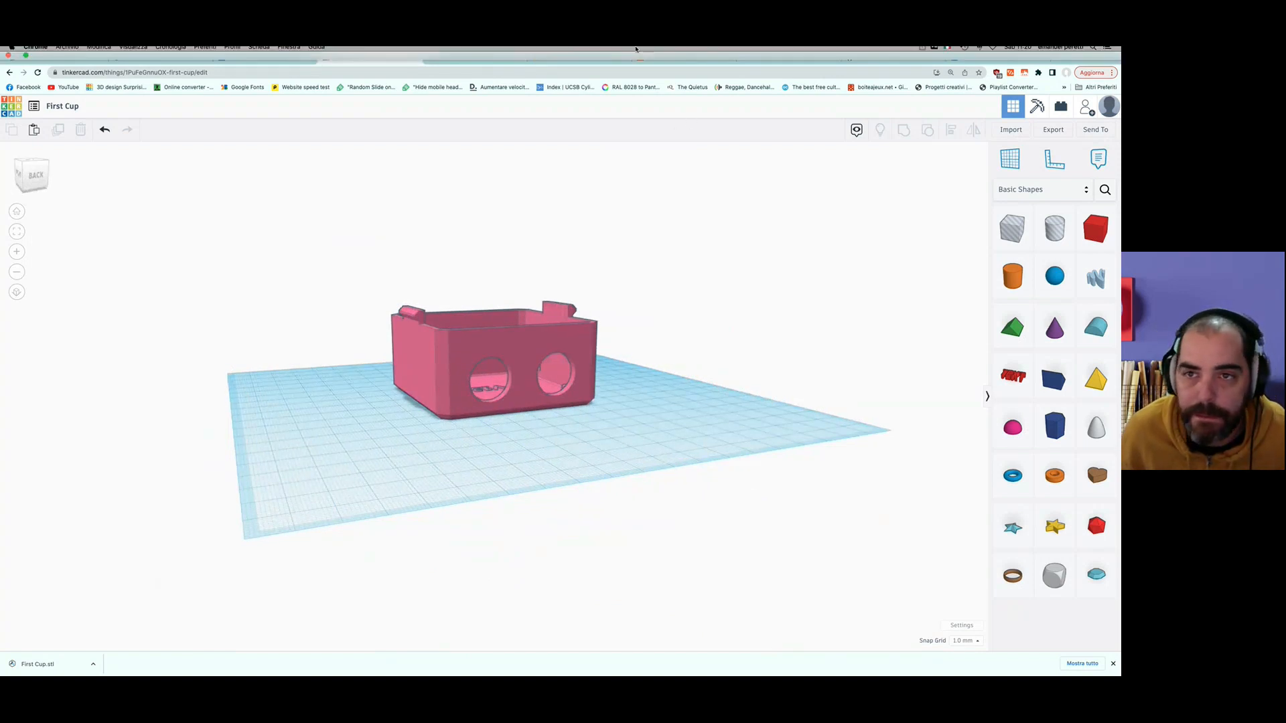
# Export everything in the First Cup design as an STL file for 3D printing.
pyautogui.click(1053, 130)
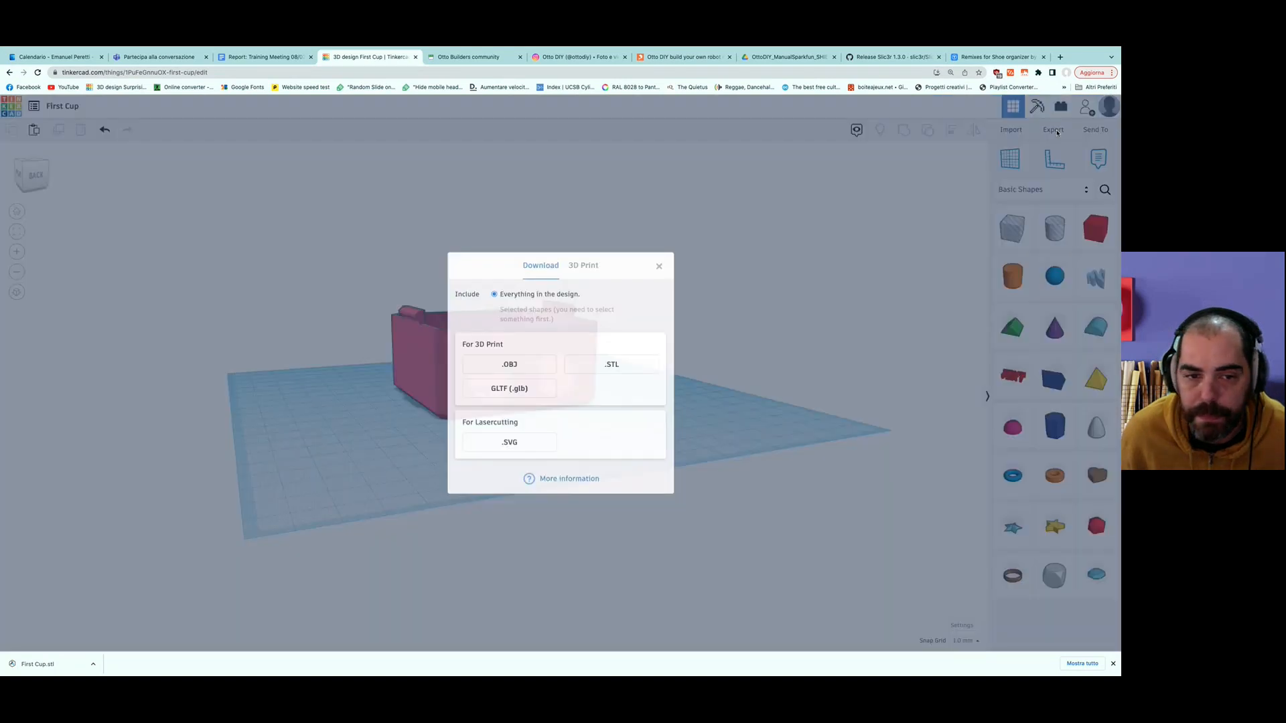
pyautogui.click(618, 371)
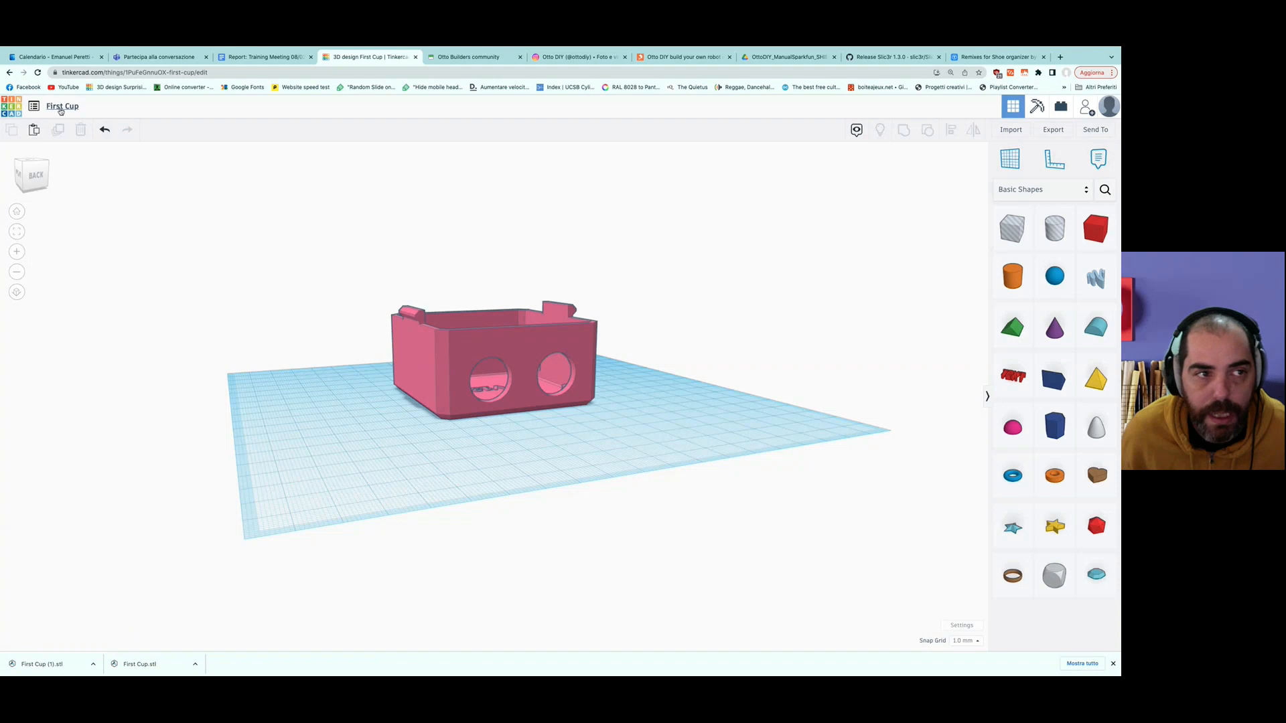
pyautogui.click(91, 662)
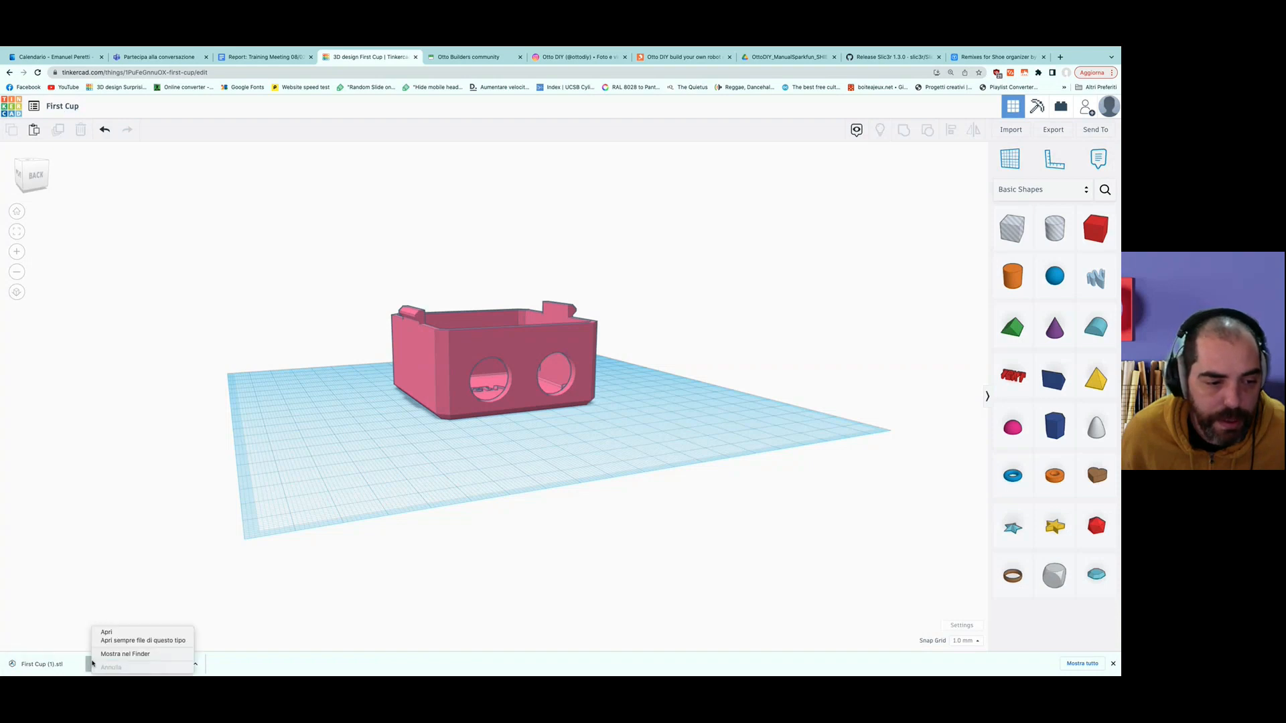
pyautogui.click(77, 545)
# Rename the design as OTTO head 1 and export everything in it as an STL file.
pyautogui.click(71, 107)
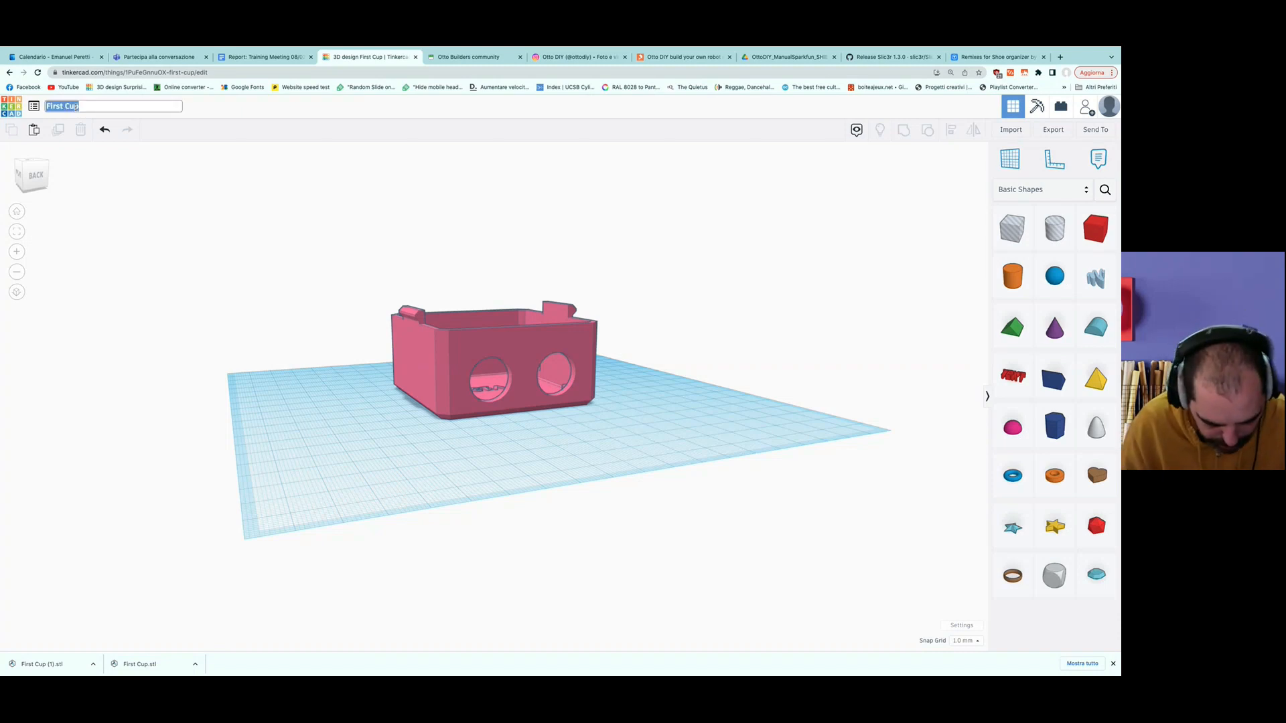
pyautogui.write('OTTO')
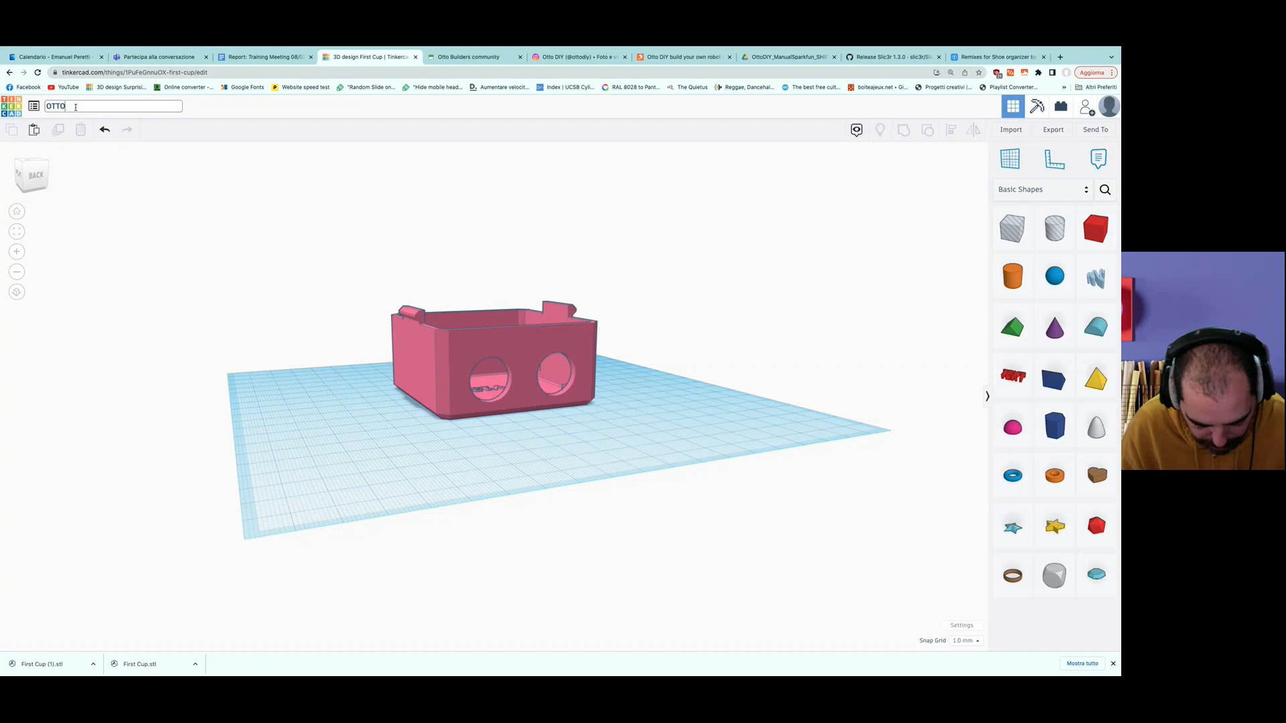
pyautogui.write(' head')
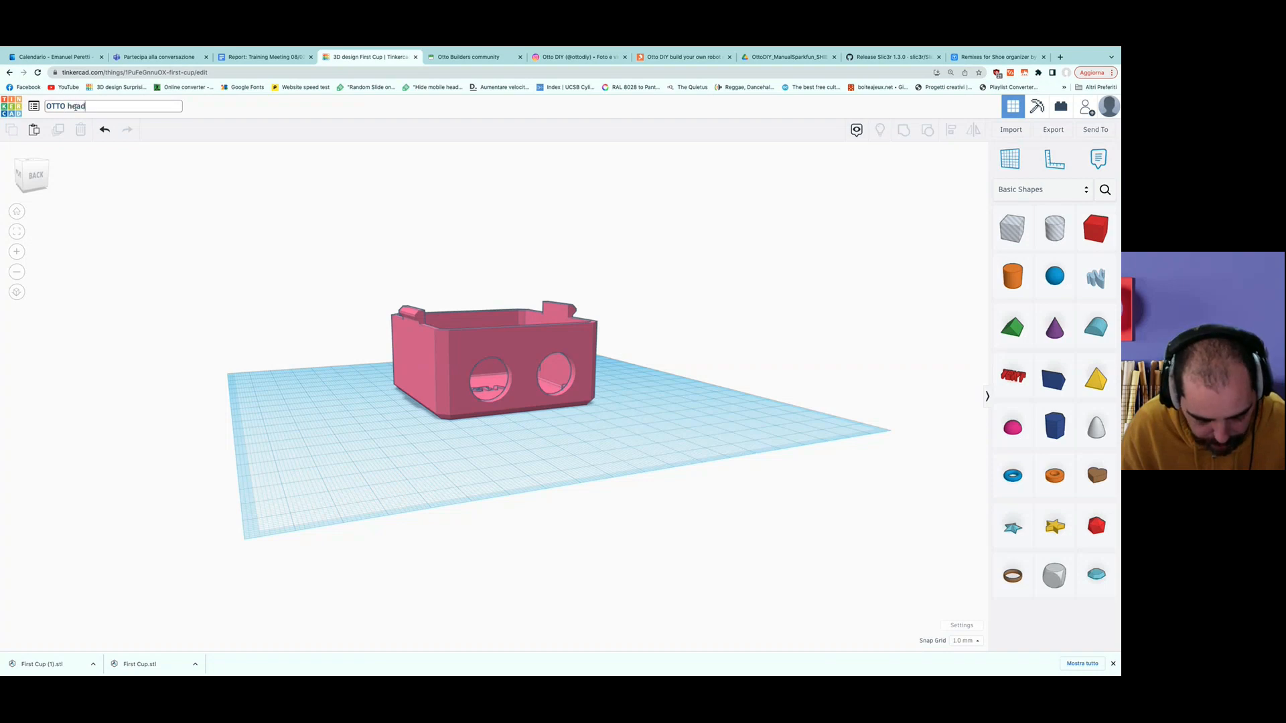
pyautogui.write(' 1')
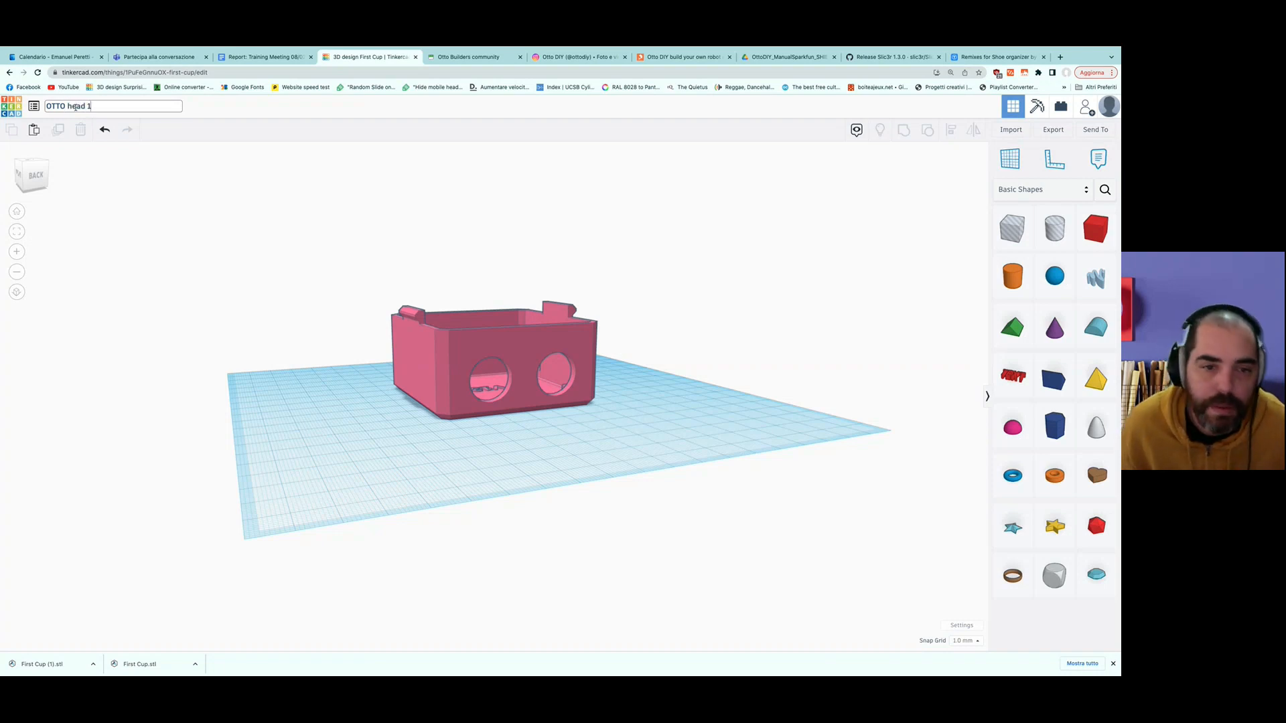
pyautogui.click(648, 373)
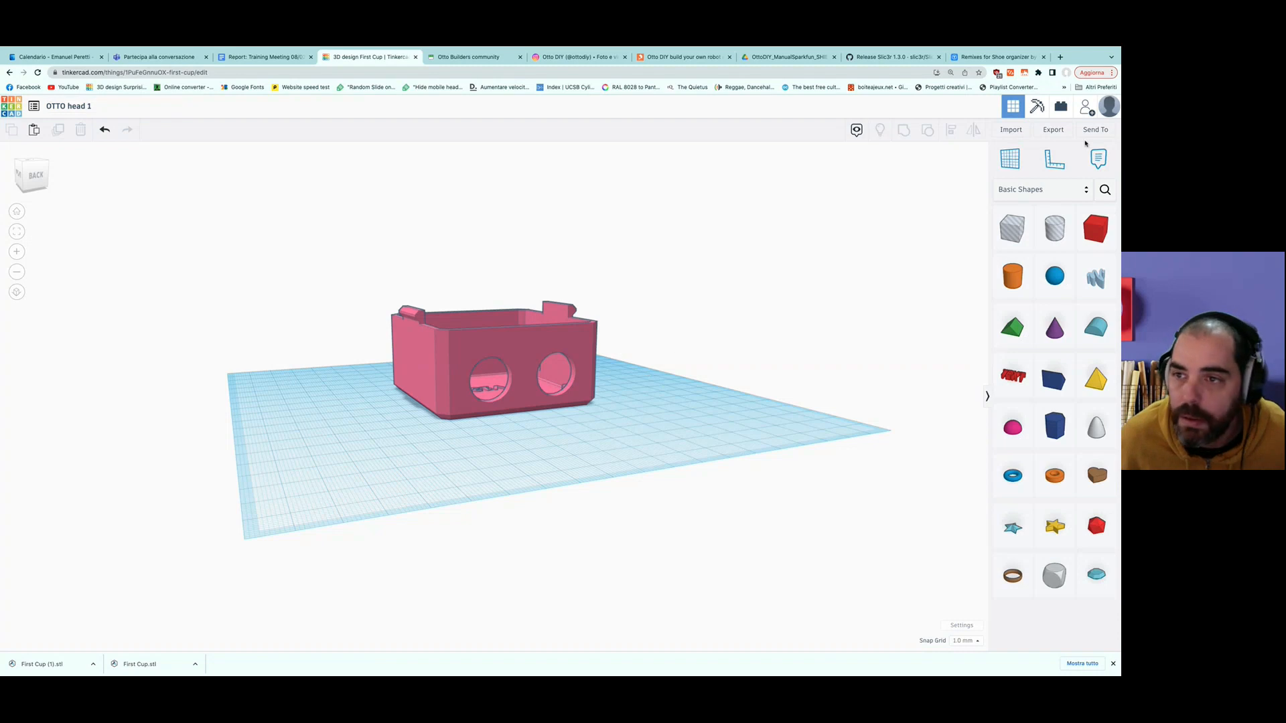
pyautogui.click(1055, 134)
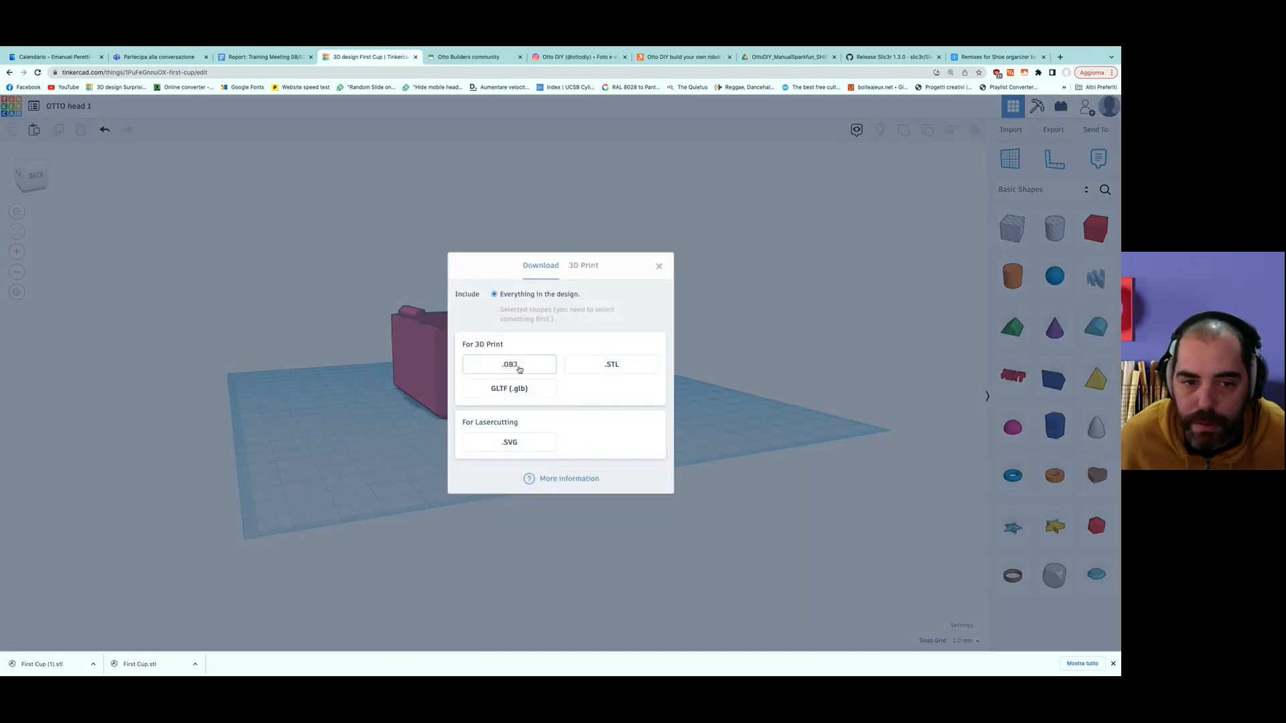
pyautogui.click(605, 363)
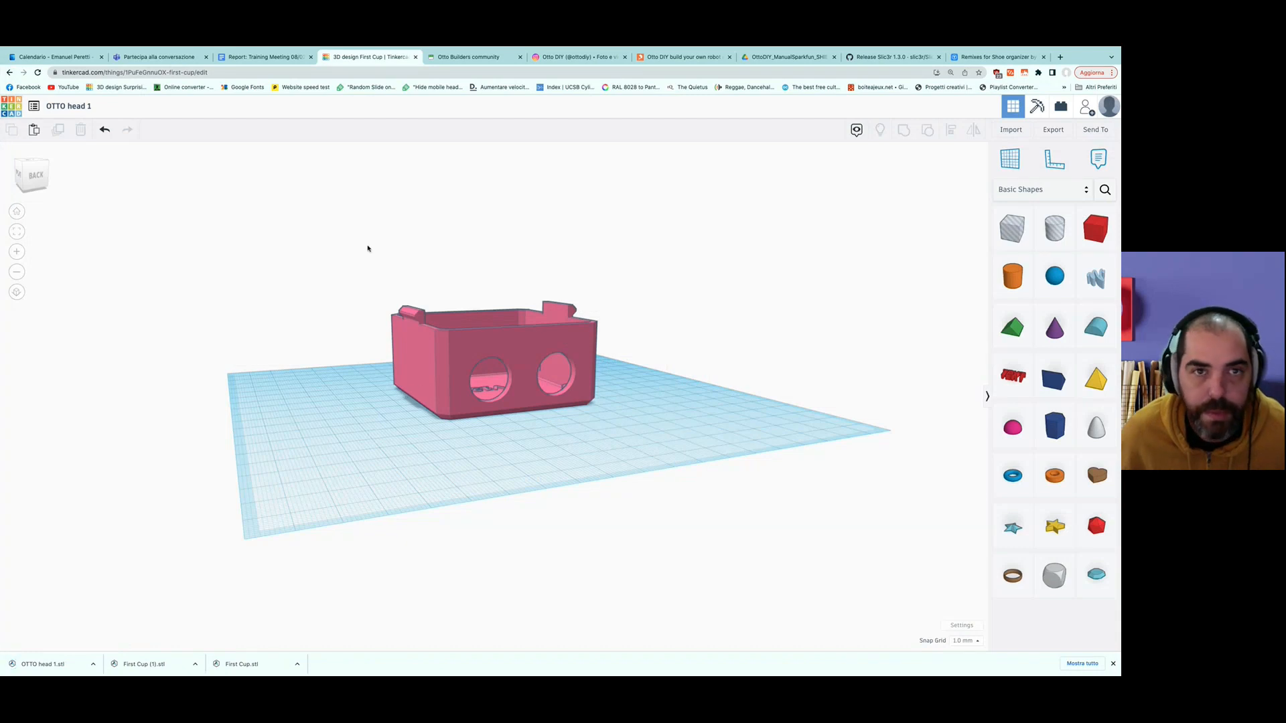
# Take the browser window out of full screen, search the web for slicer 3d, and look through the results for 3D-printing slicers.
pyautogui.moveTo(37, 48)
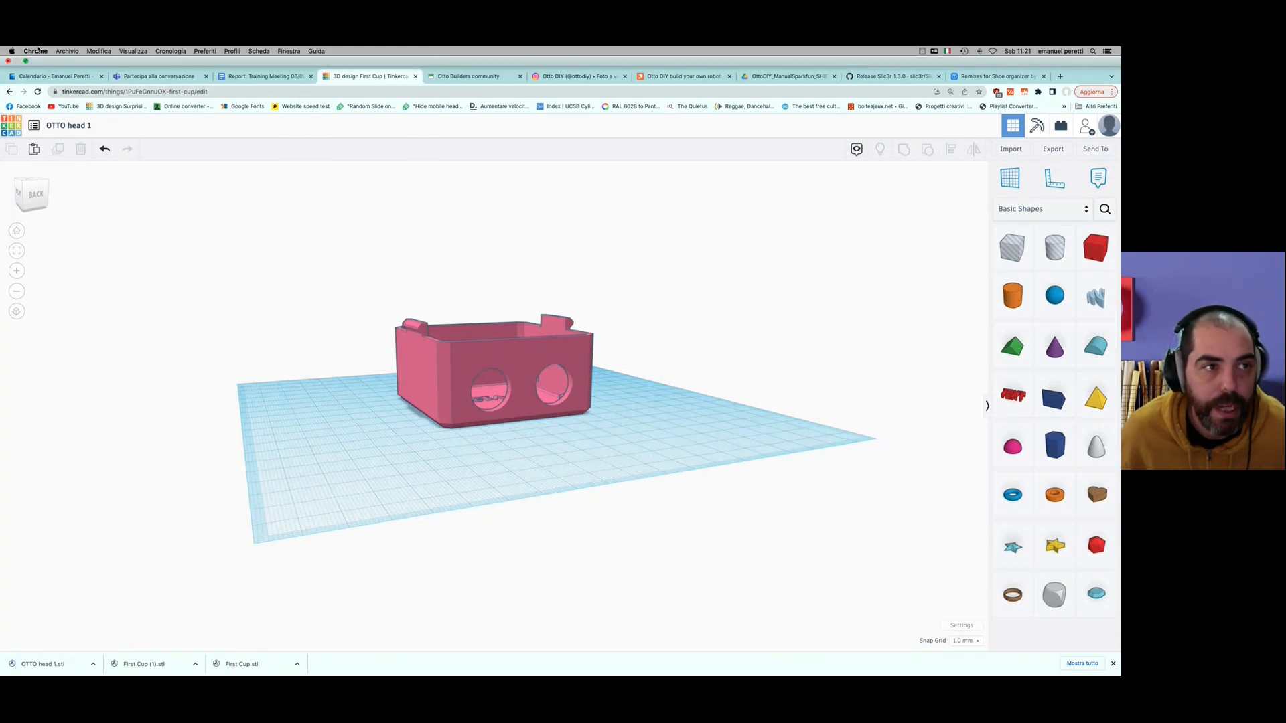
pyautogui.click(26, 61)
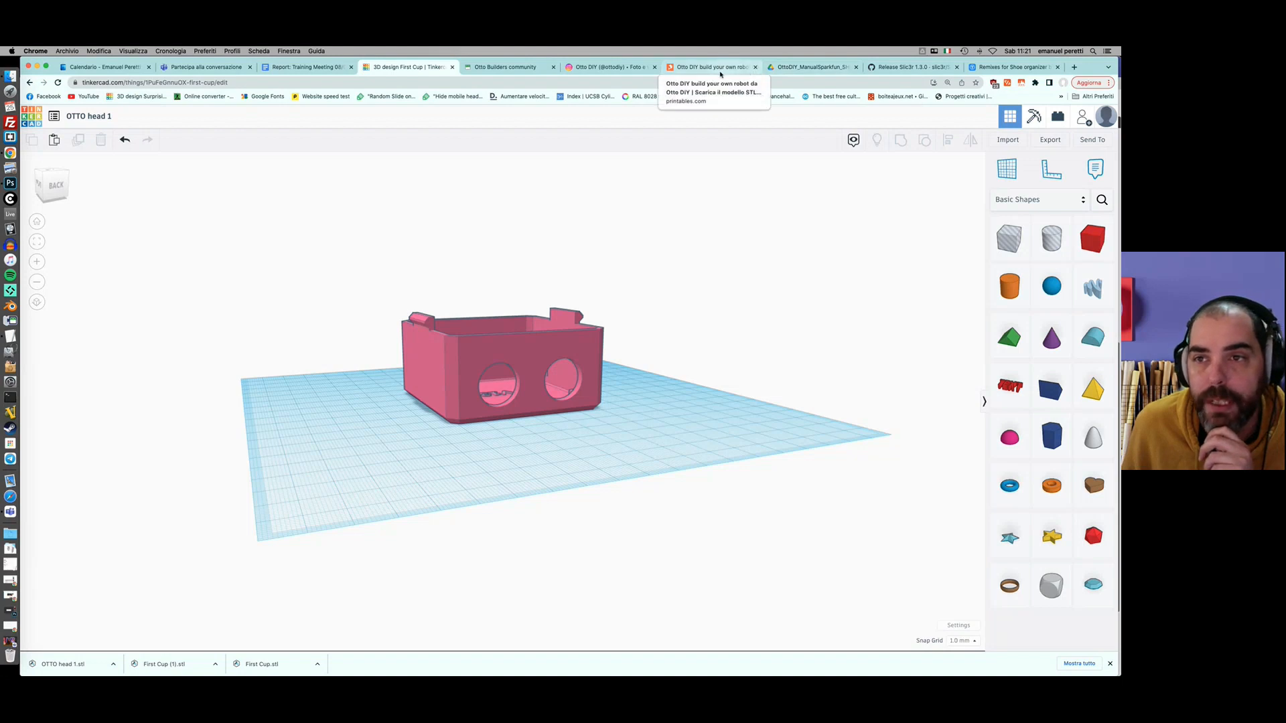
pyautogui.click(986, 69)
pyautogui.click(678, 83)
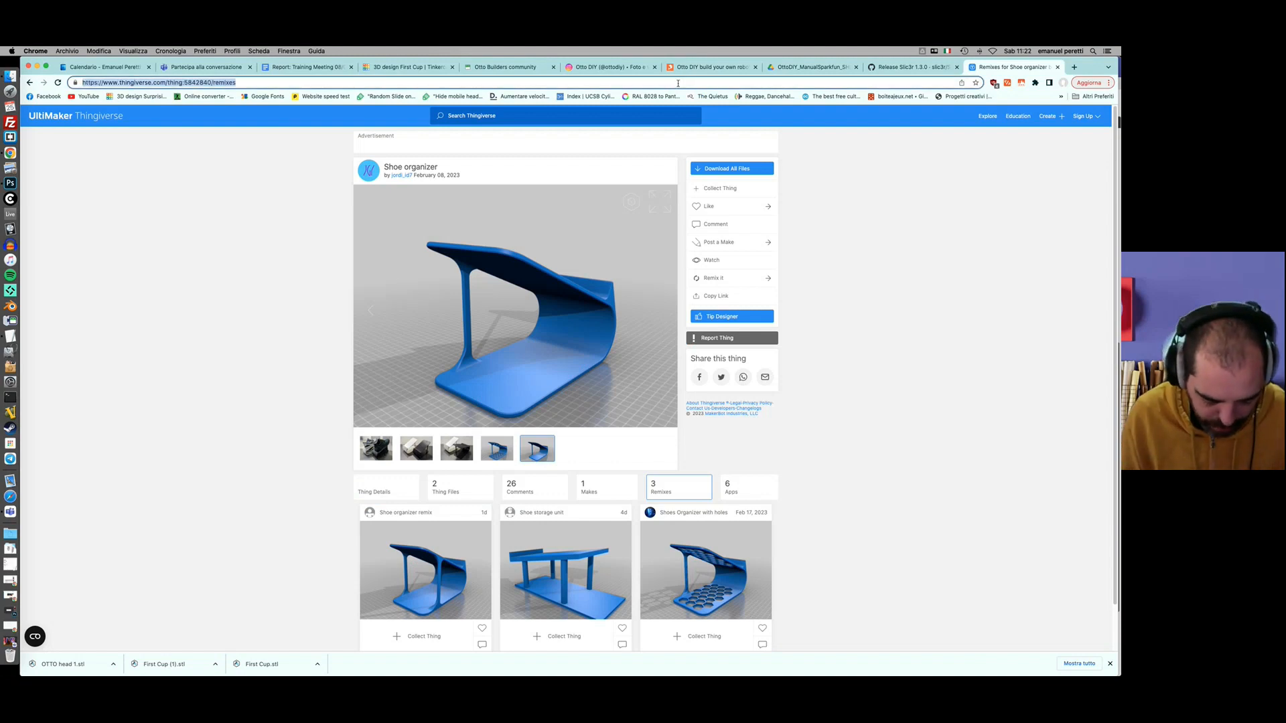
pyautogui.write('slicer')
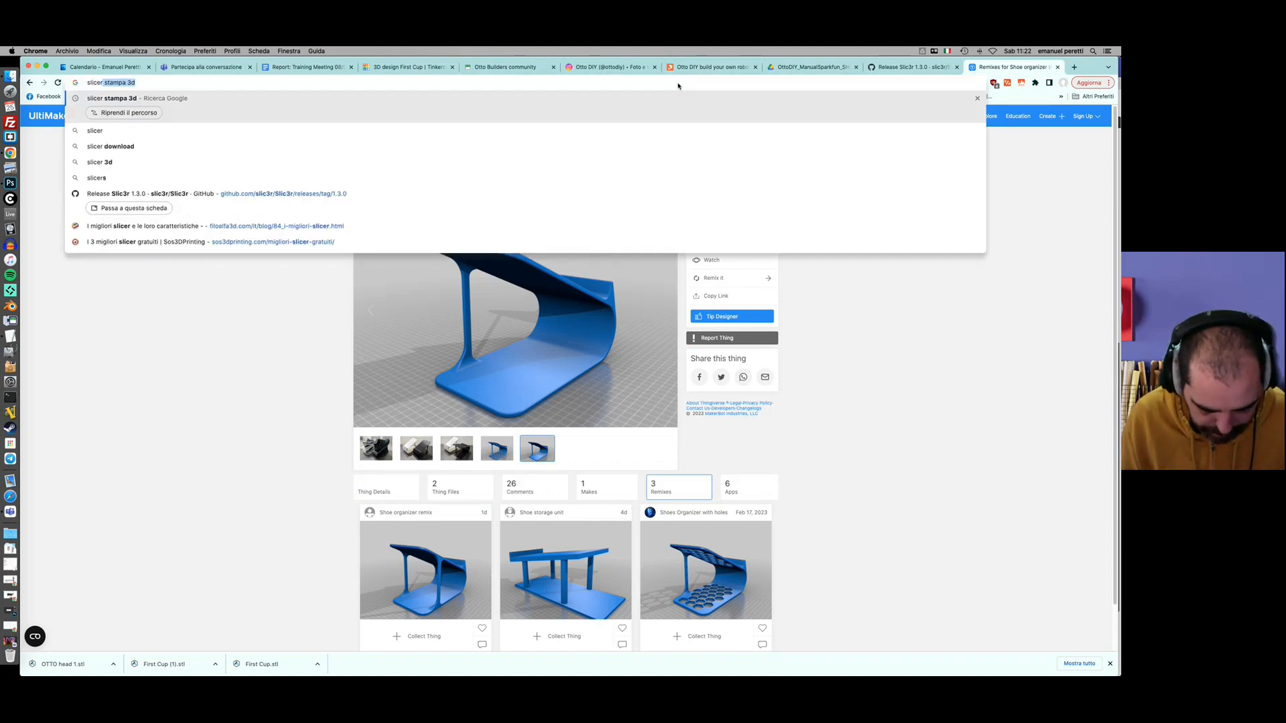
pyautogui.write(' 3d')
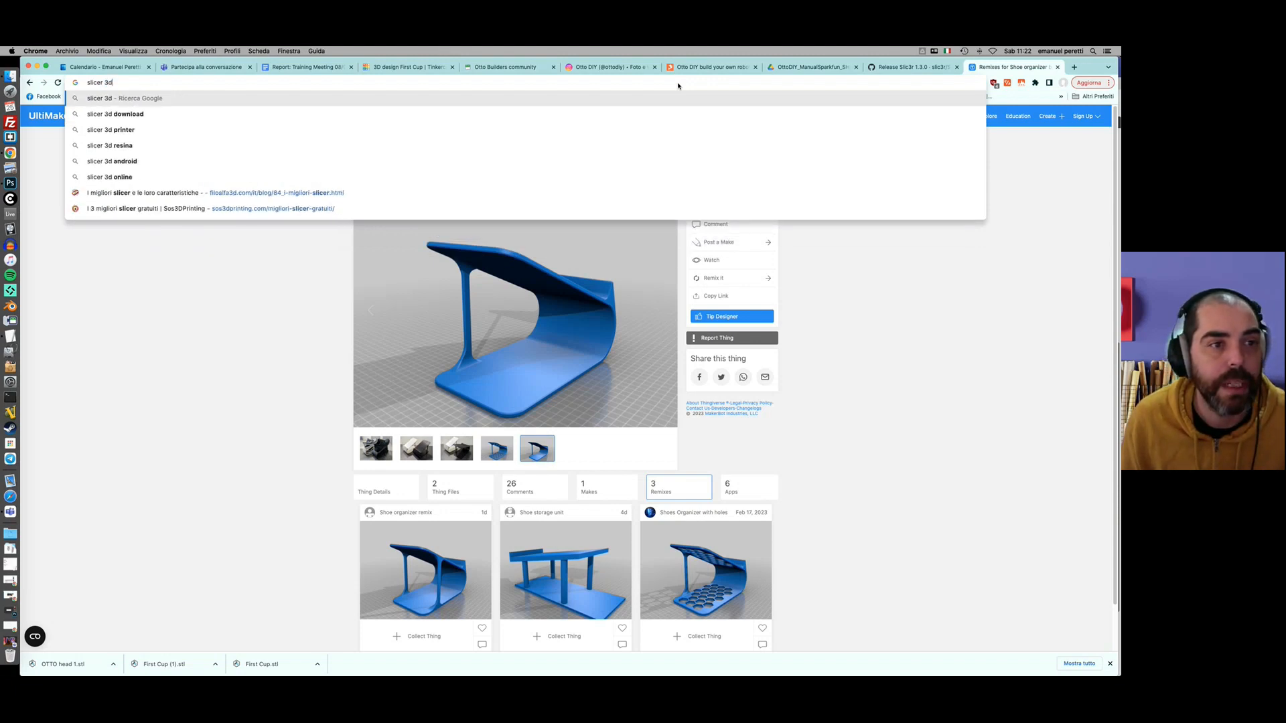
pyautogui.press('Return')
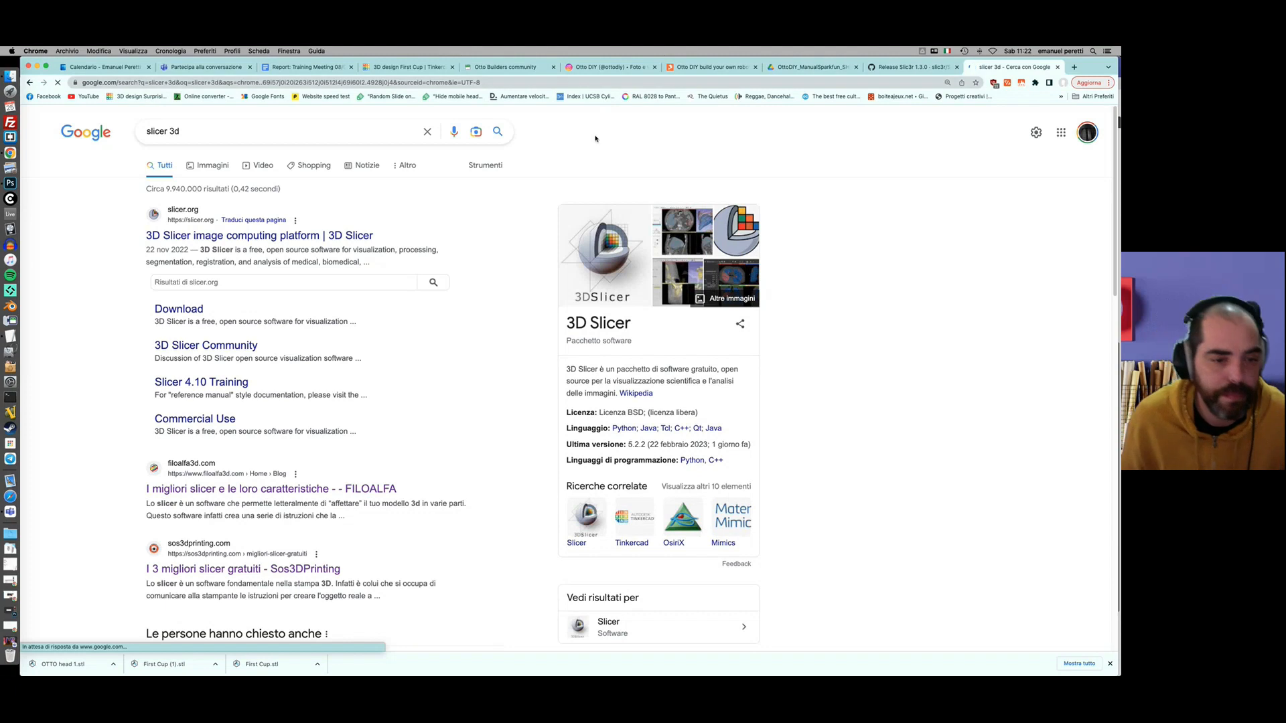
pyautogui.scroll(-3, 360, 409)
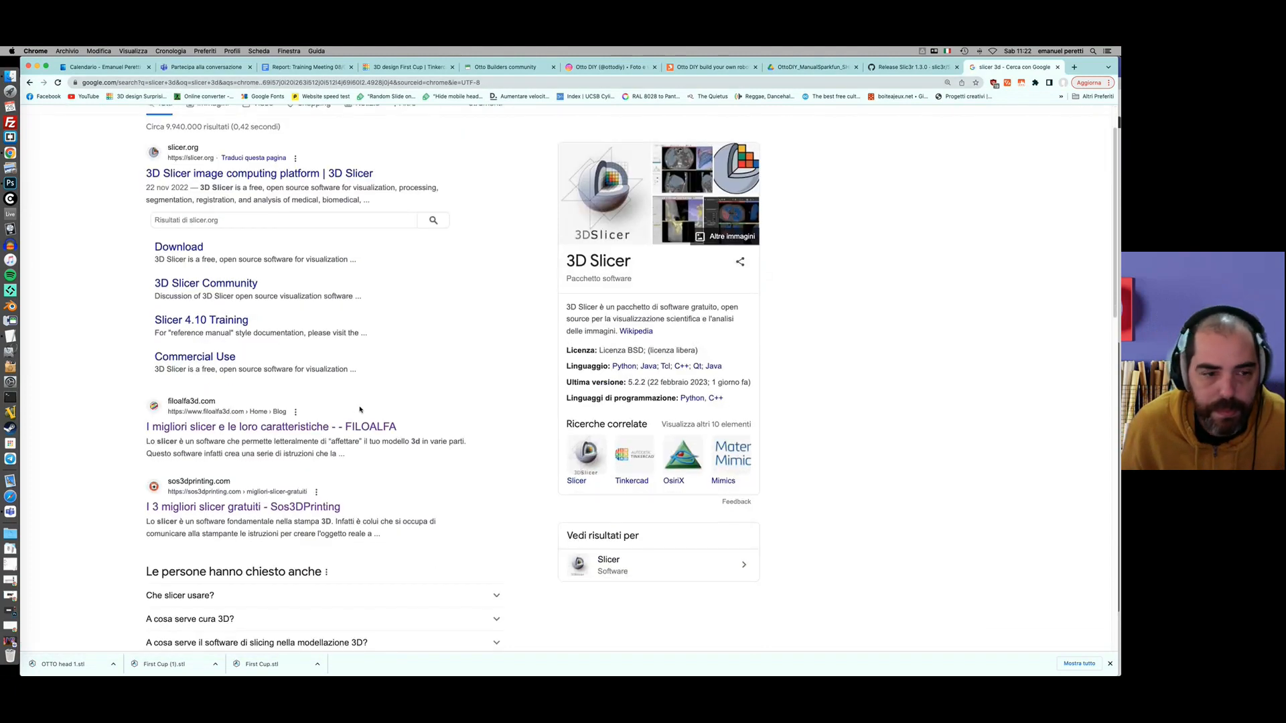
pyautogui.scroll(3, 359, 410)
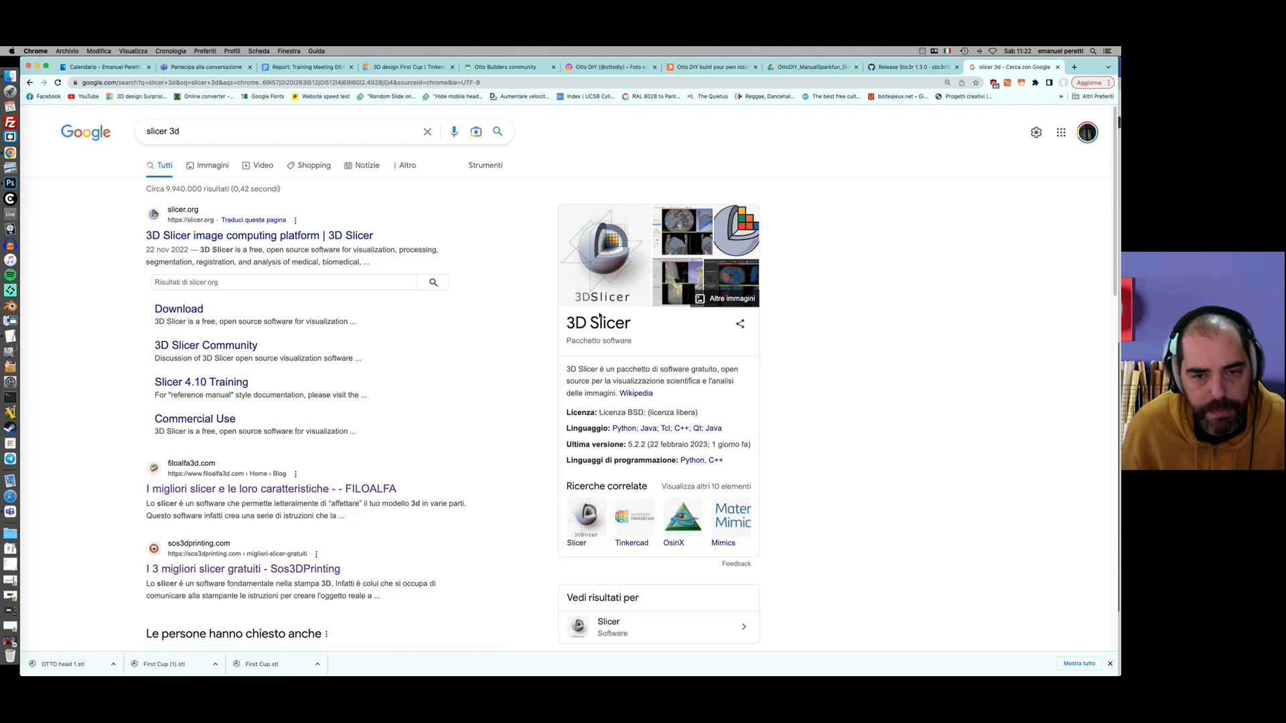
pyautogui.scroll(-5, 271, 441)
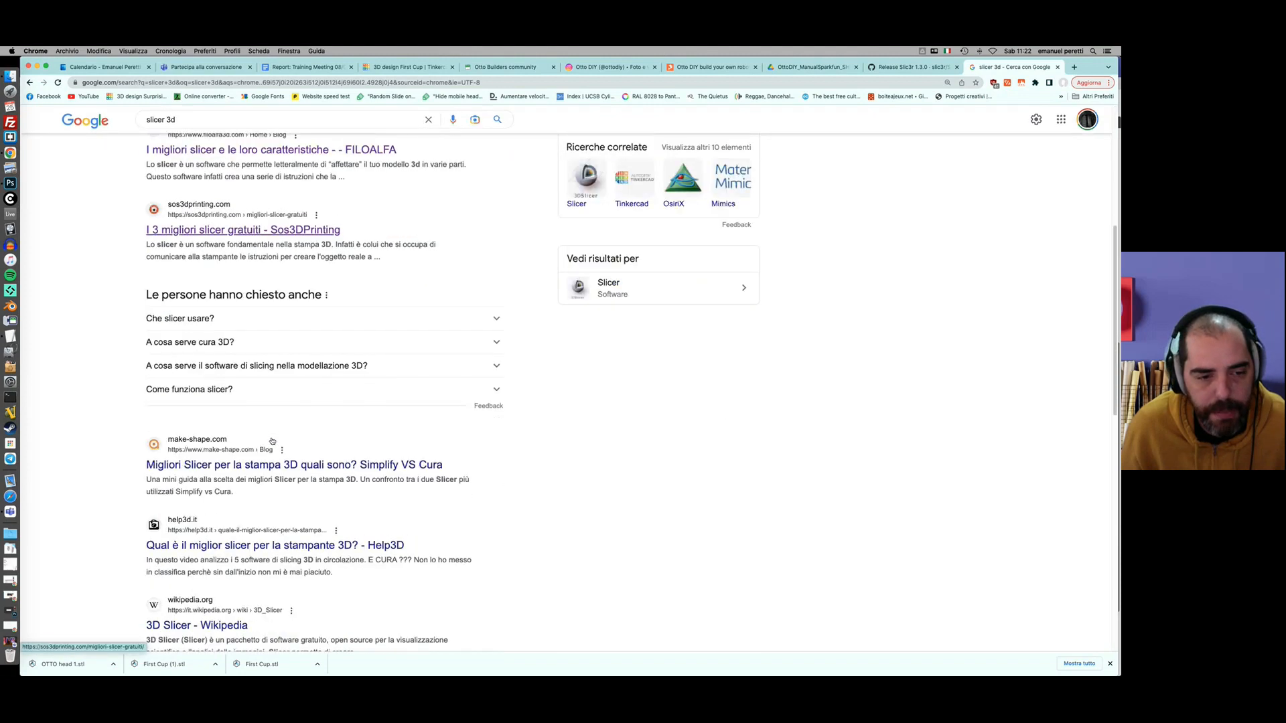
pyautogui.scroll(1, 272, 441)
pyautogui.scroll(4, 272, 441)
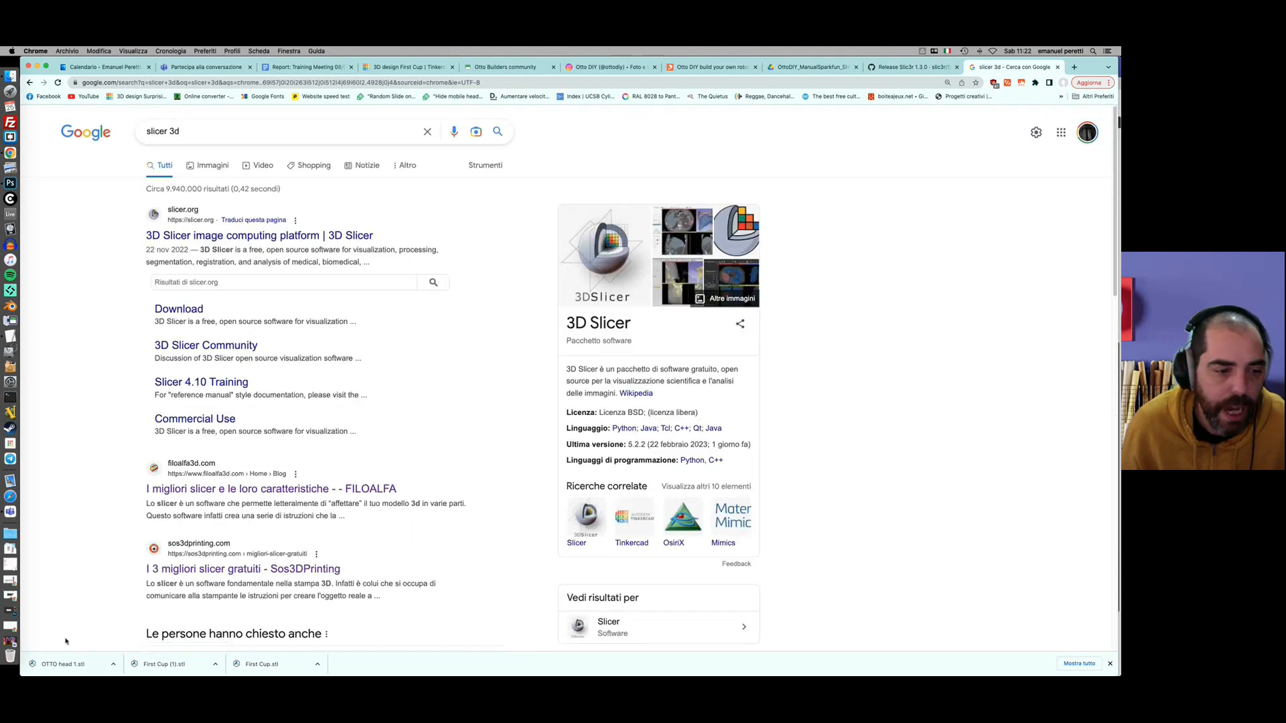
# Return to the Tinkercad design and open the slic3r-1.3.0.dmg disk image from the Download folder.
pyautogui.click(393, 68)
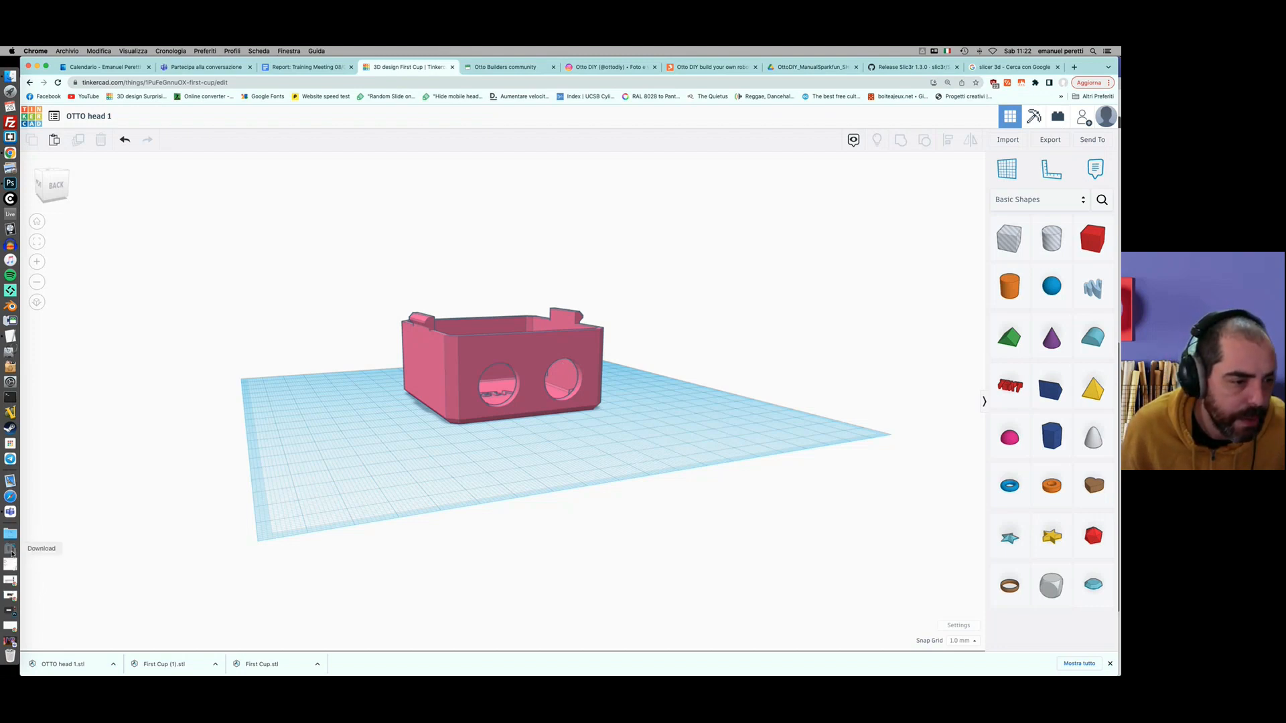
pyautogui.click(11, 548)
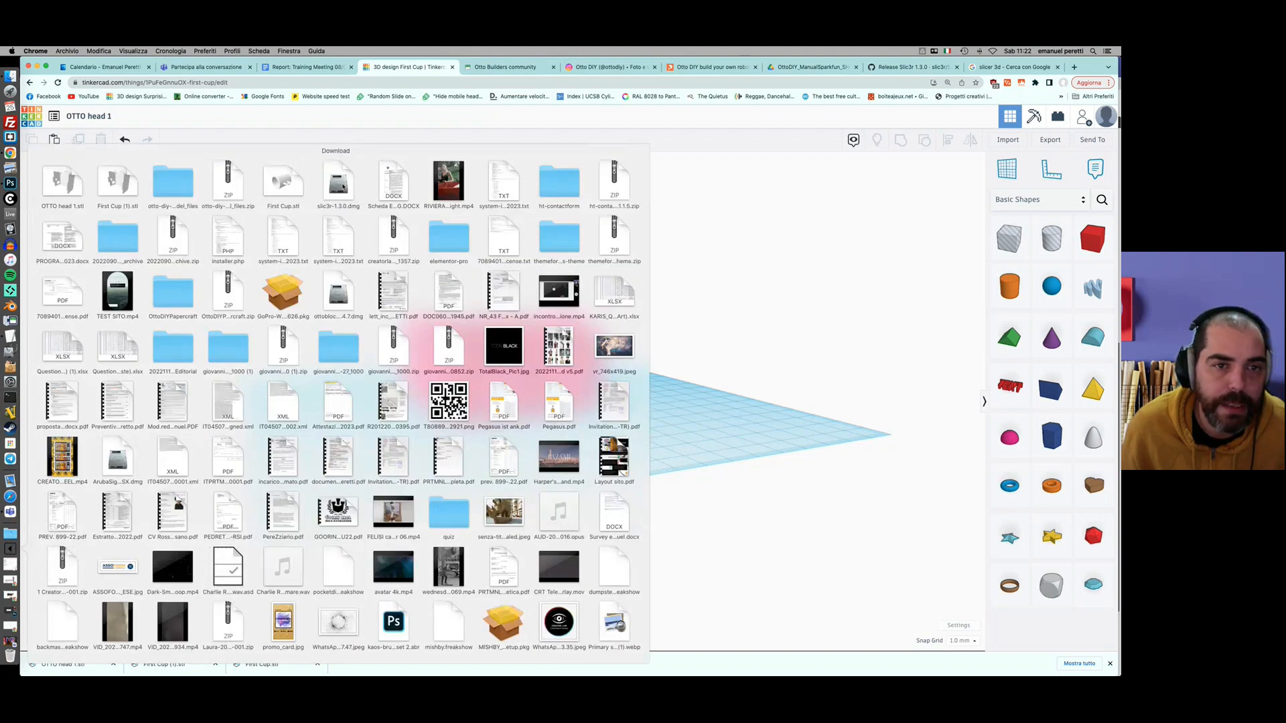
pyautogui.click(342, 187)
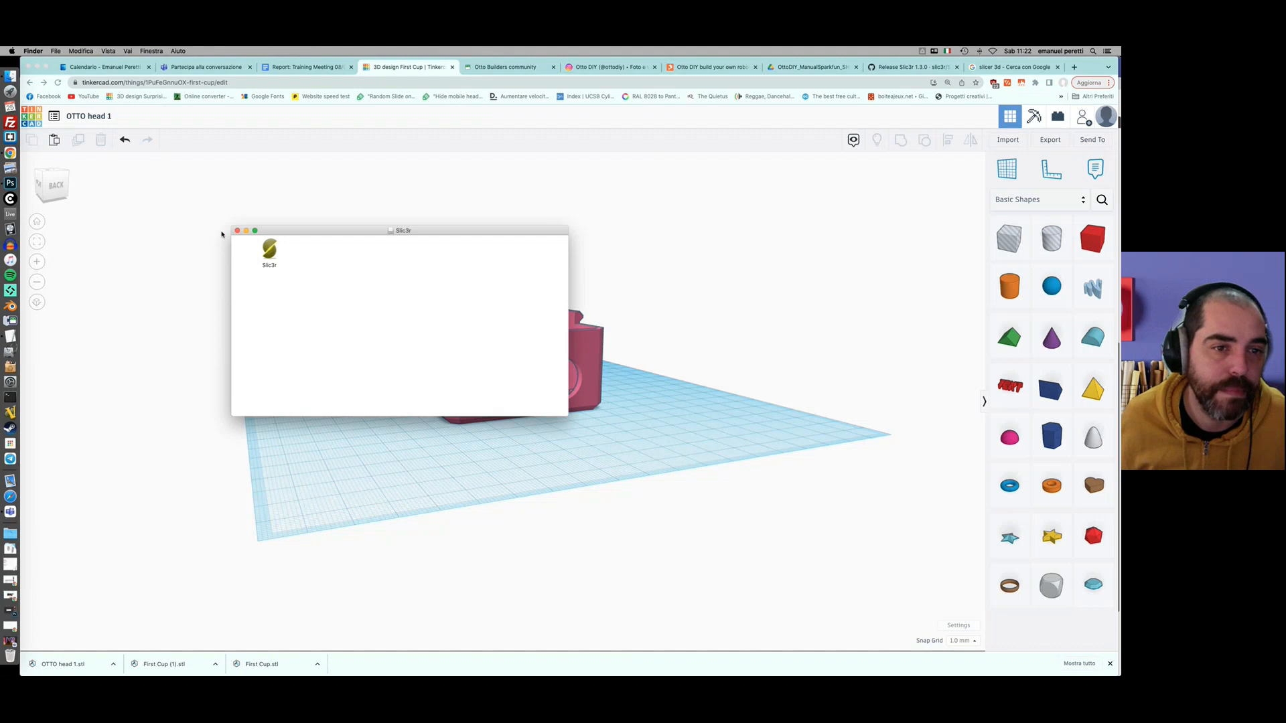
# Try to launch Slic3r directly from the mounted disk image.
pyautogui.click(272, 255)
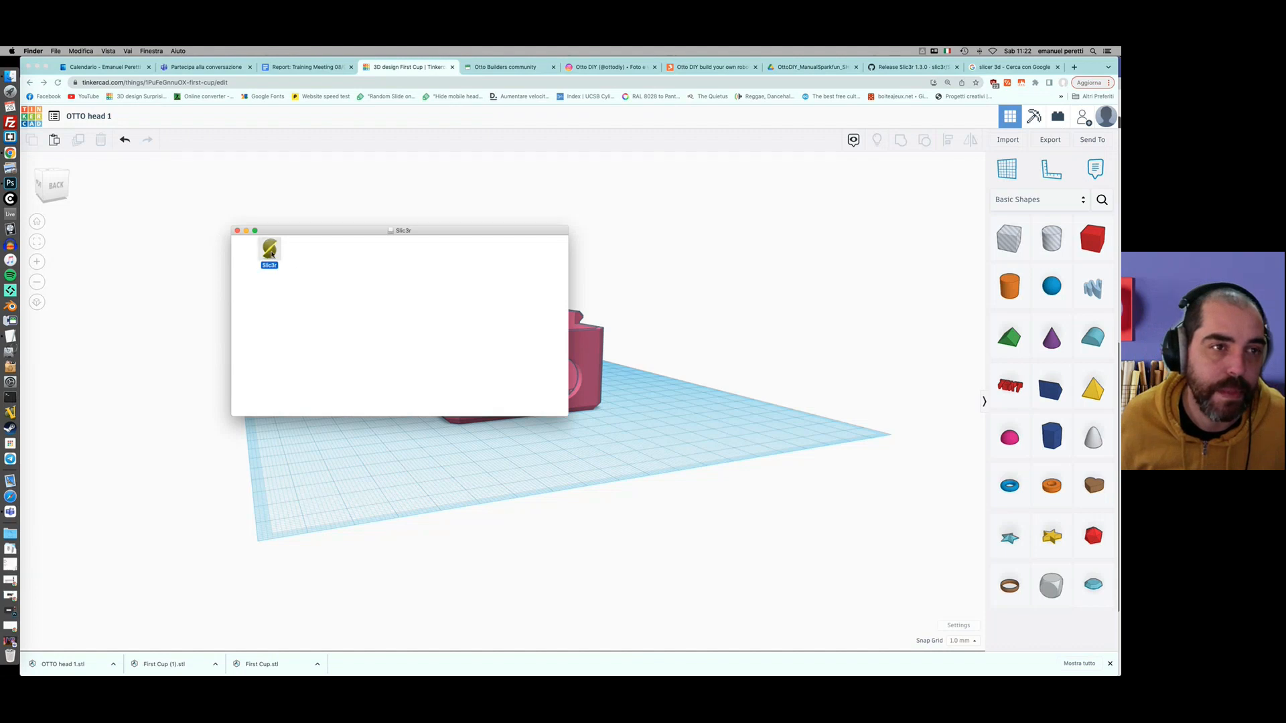
pyautogui.doubleClick(271, 251)
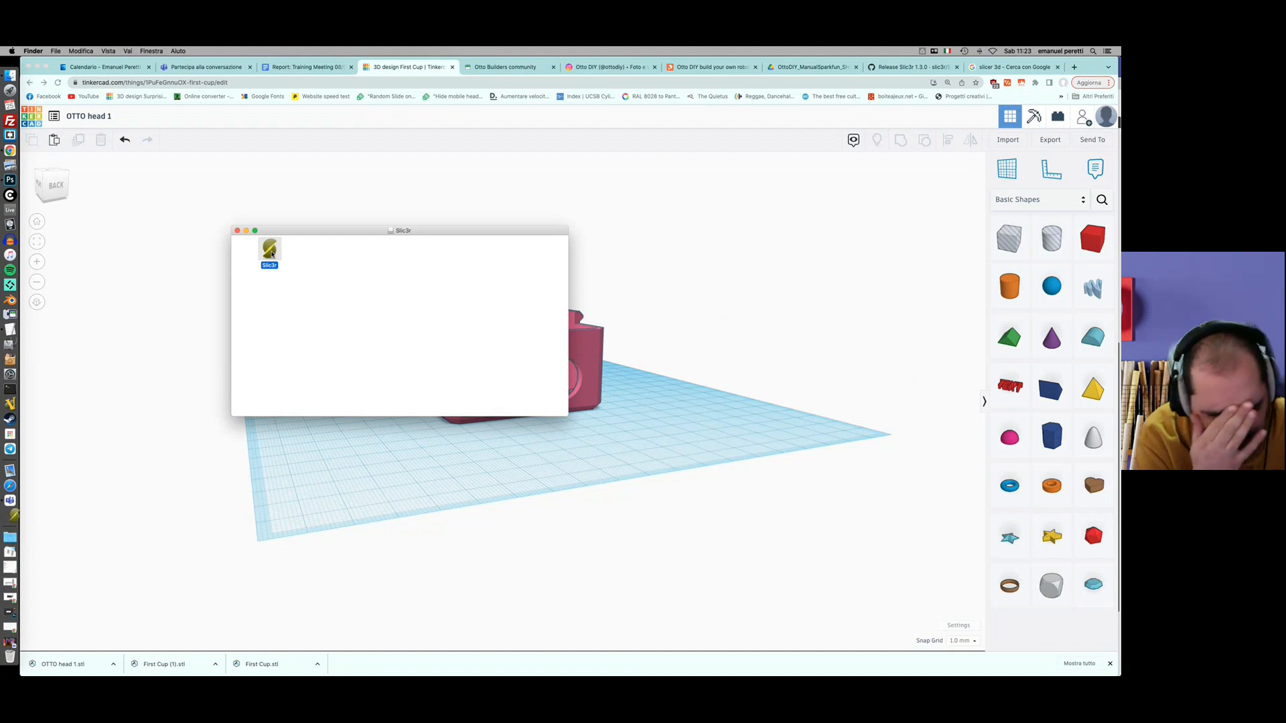
pyautogui.doubleClick(270, 250)
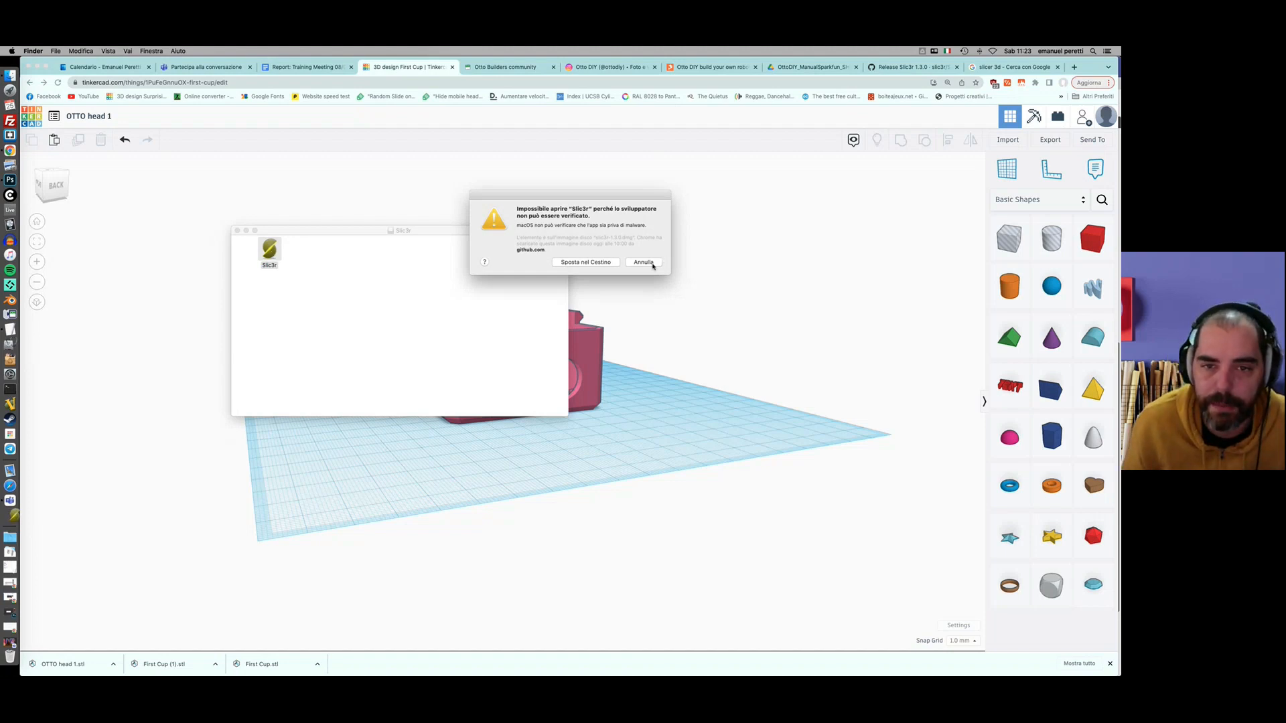
pyautogui.click(644, 262)
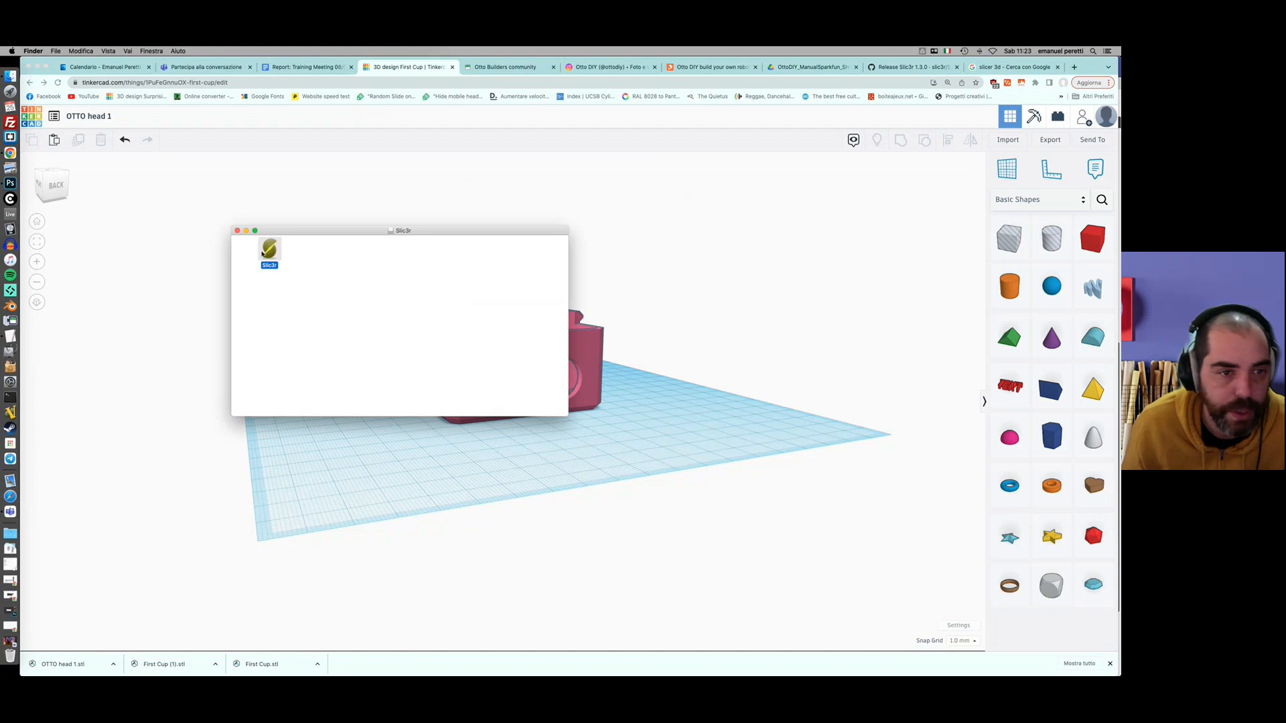
# Launch Slic3r from the disk image, confirming that the app from an unverified developer may be opened.
pyautogui.rightClick(265, 253)
pyautogui.click(281, 260)
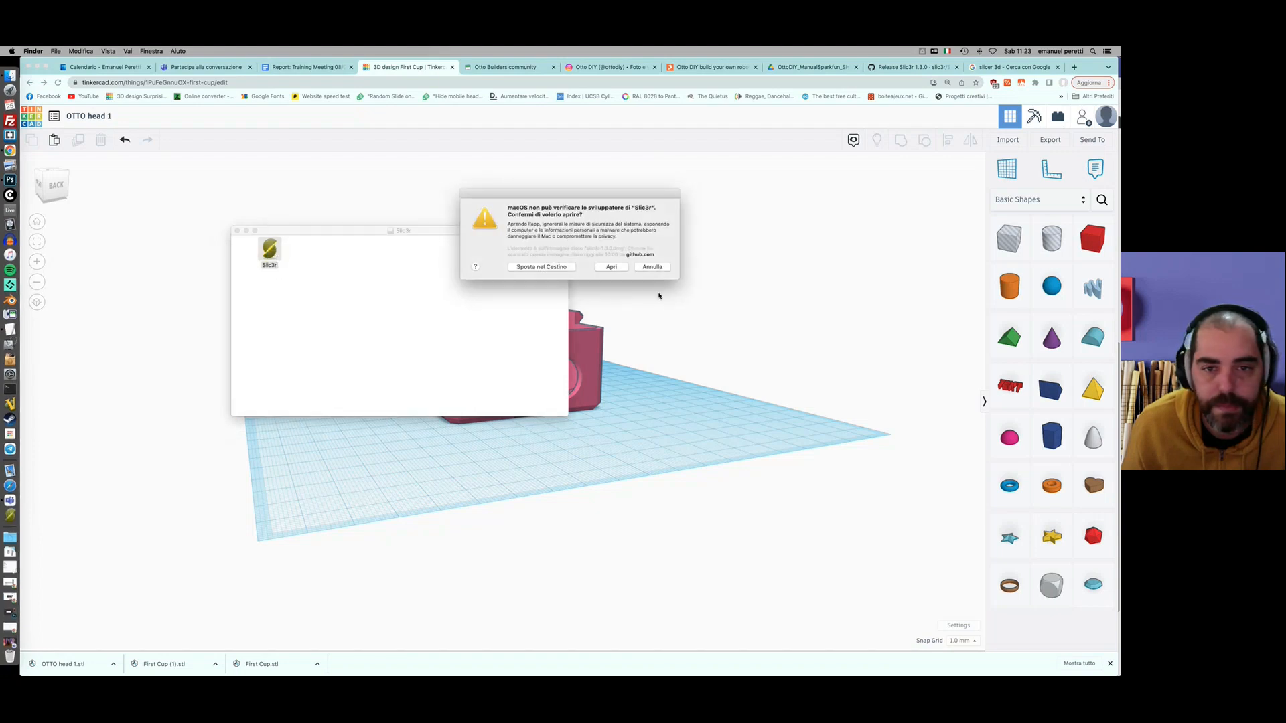
pyautogui.click(619, 268)
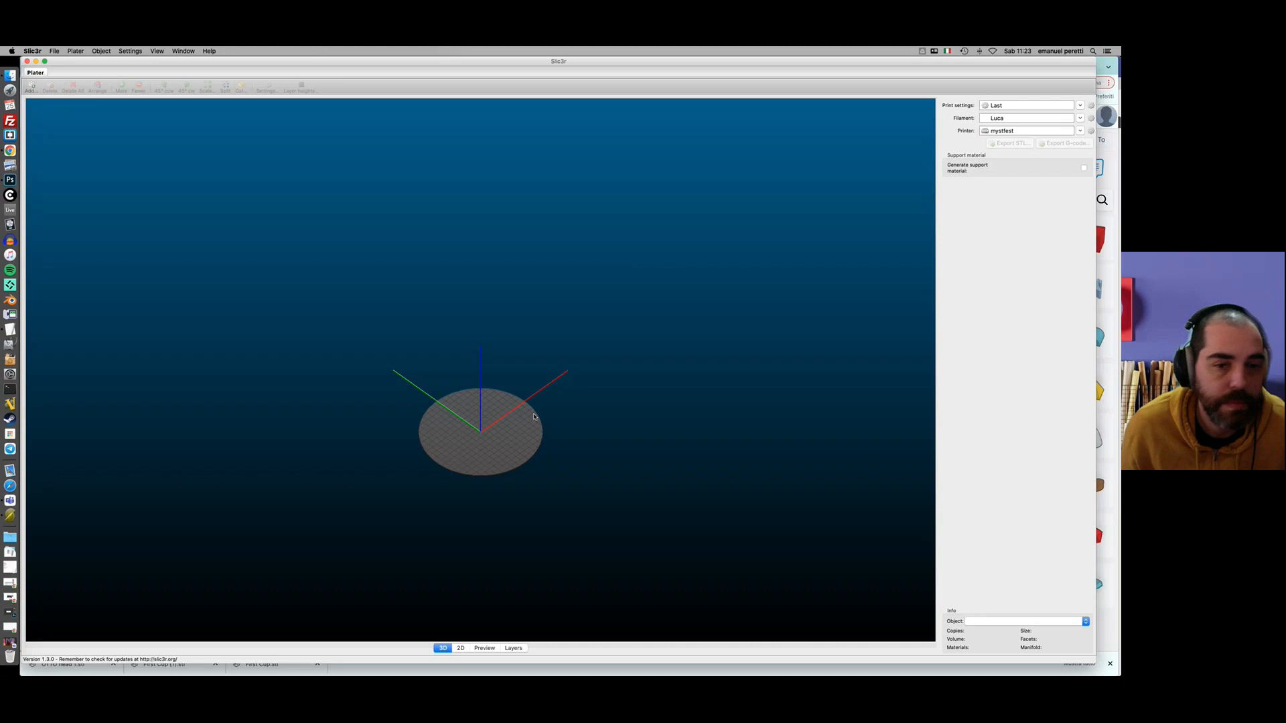
# Load OTTO head 1.stl from the Downloads folder onto the Slic3r print bed.
pyautogui.click(33, 88)
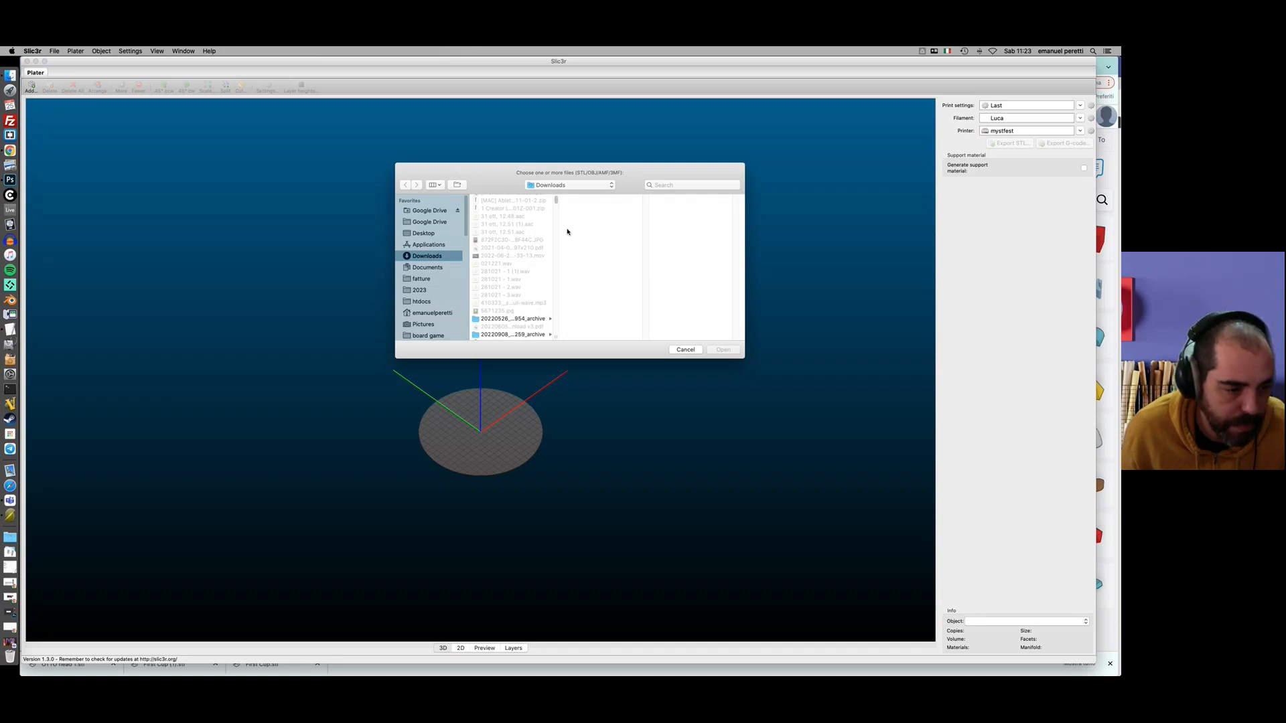
pyautogui.scroll(-10, 526, 241)
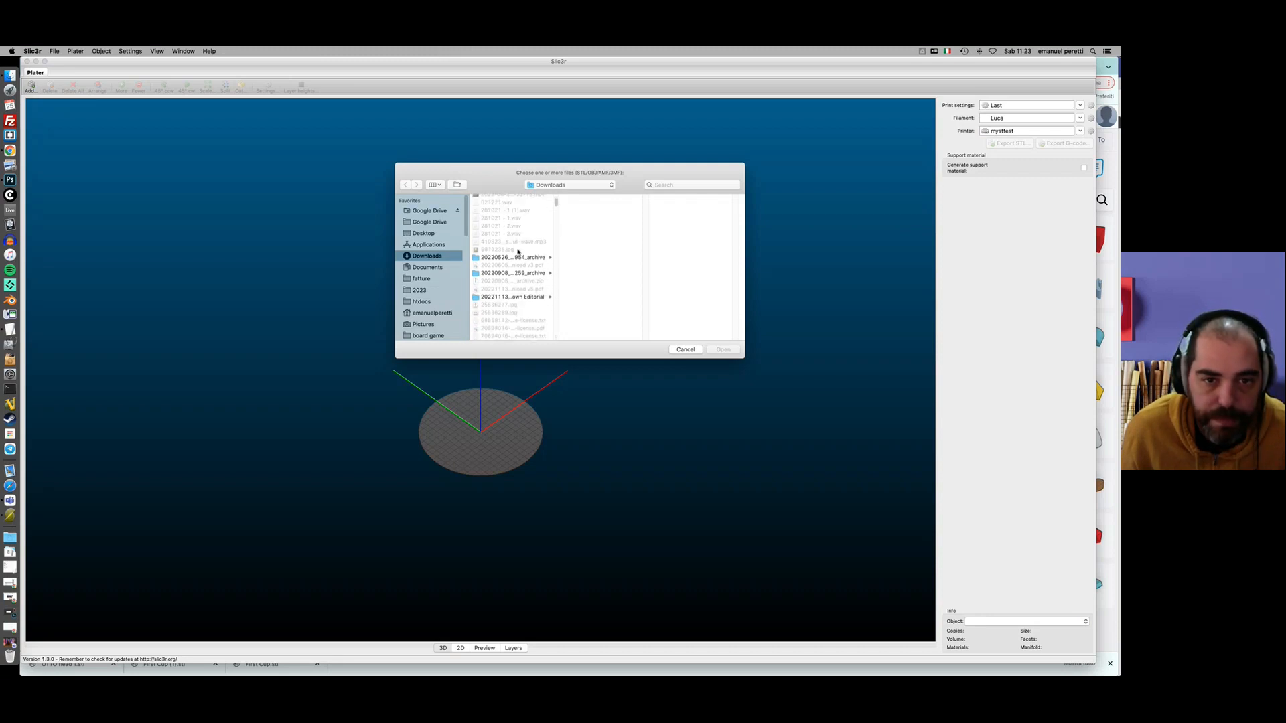
pyautogui.scroll(-10, 518, 252)
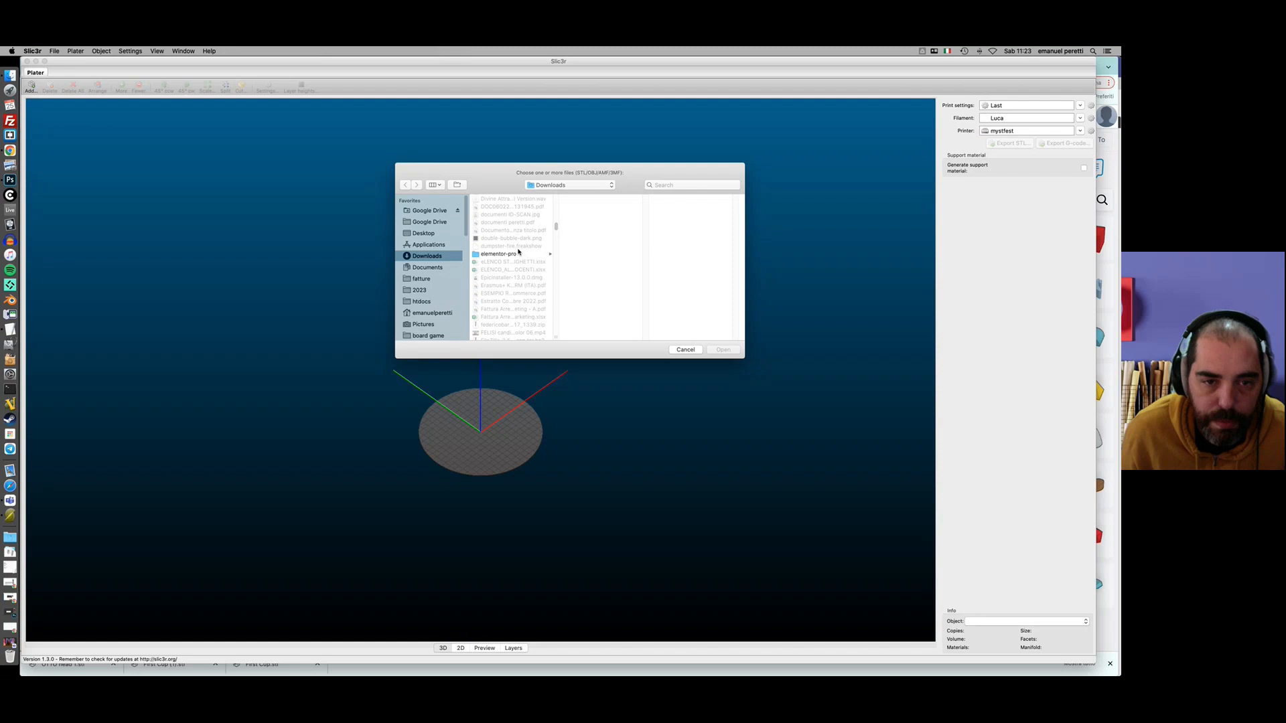
pyautogui.scroll(-8, 518, 252)
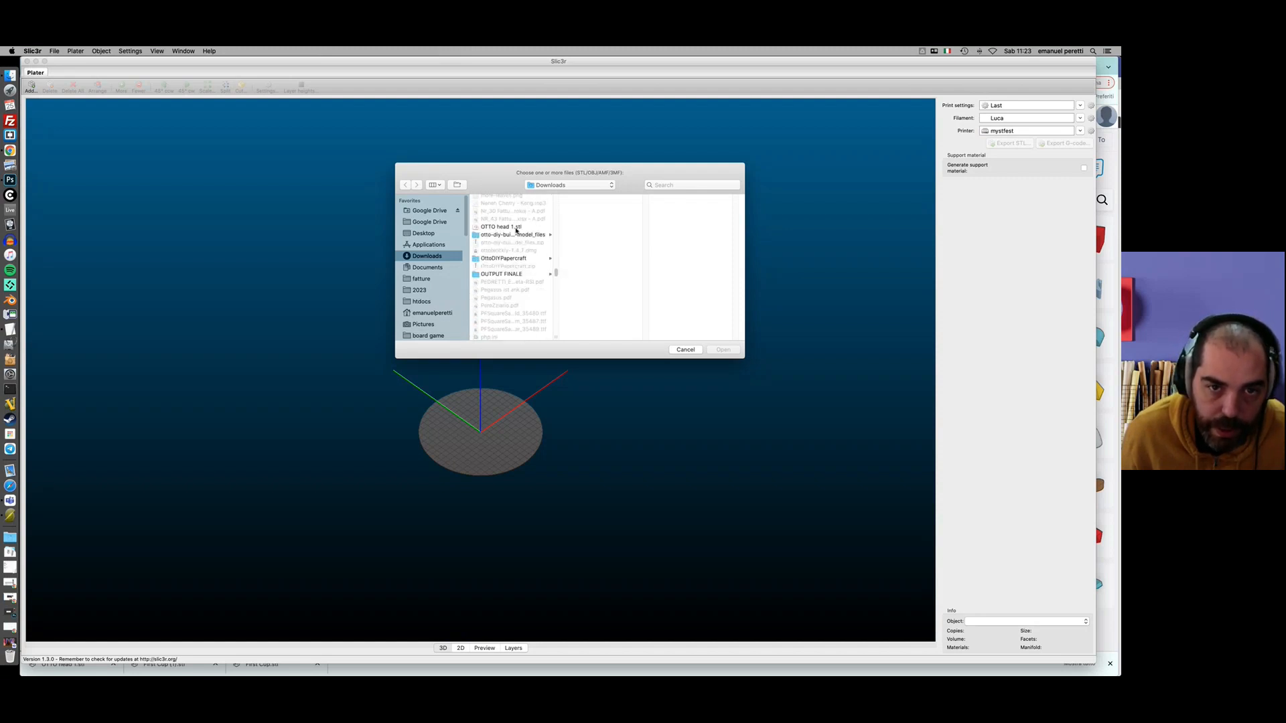
pyautogui.click(517, 227)
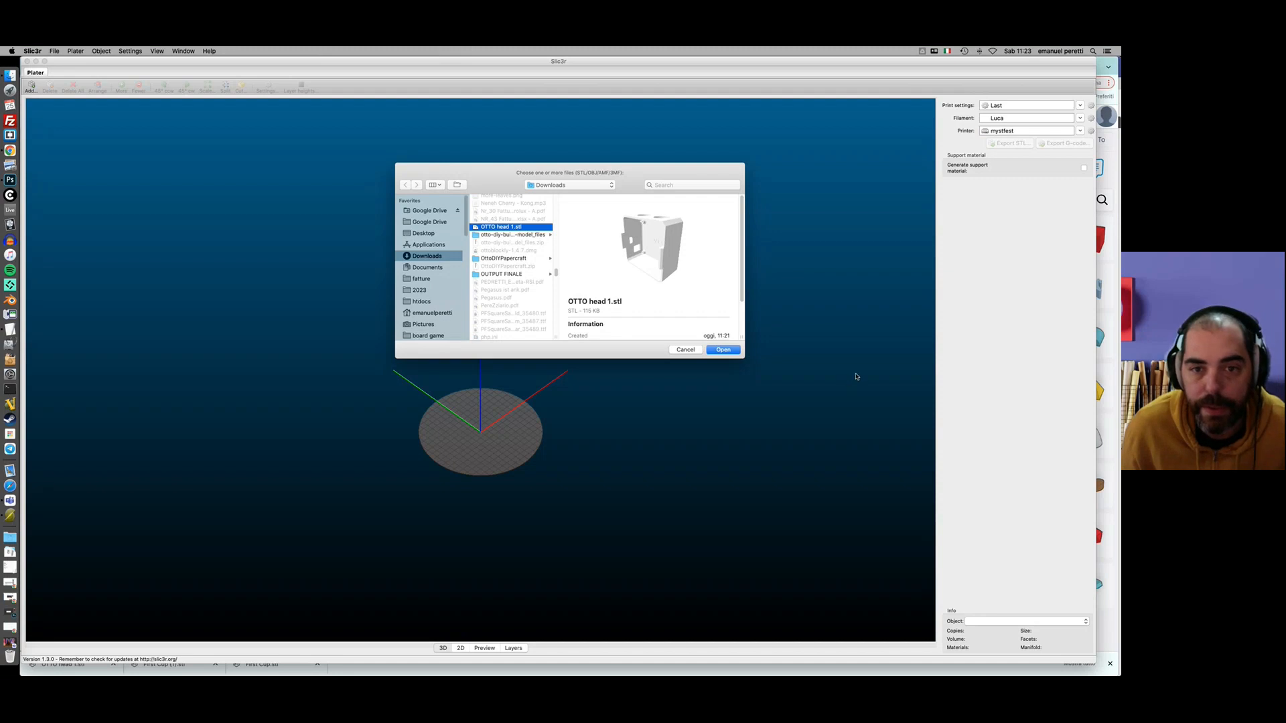
pyautogui.click(722, 350)
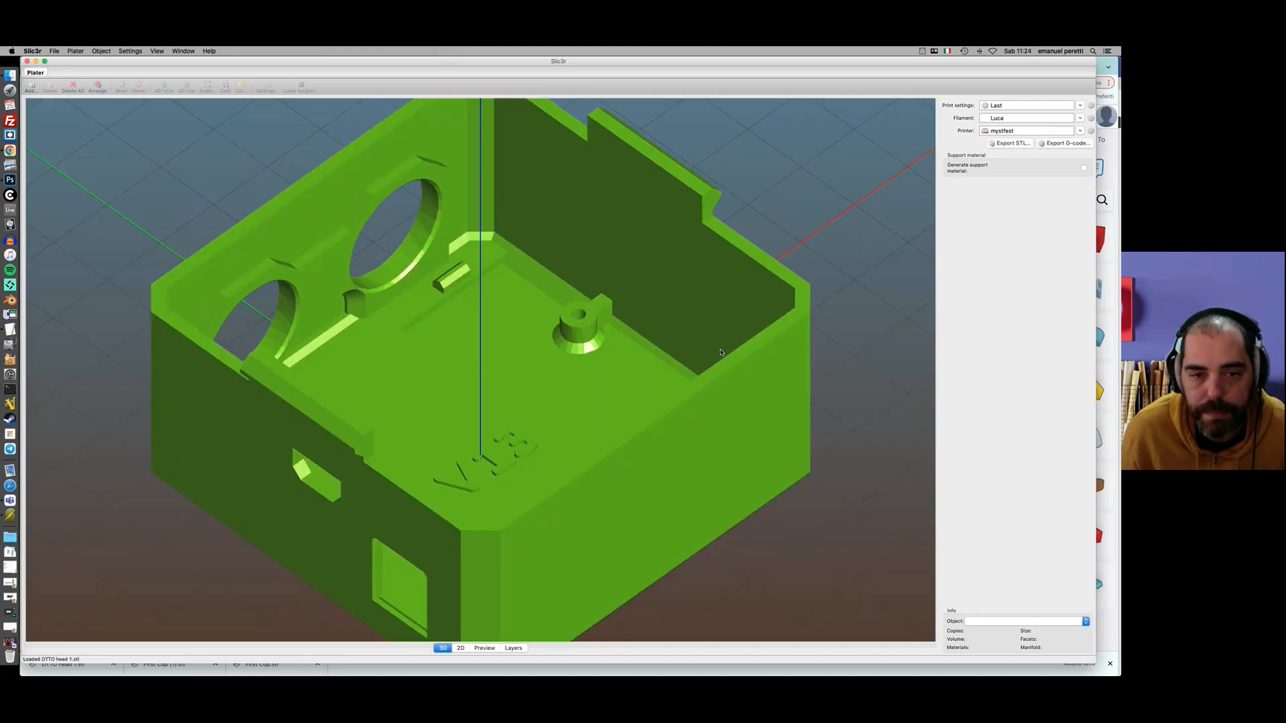
# View the Otto head on the whole print bed, and delete it from the plater.
pyautogui.scroll(-10, 720, 352)
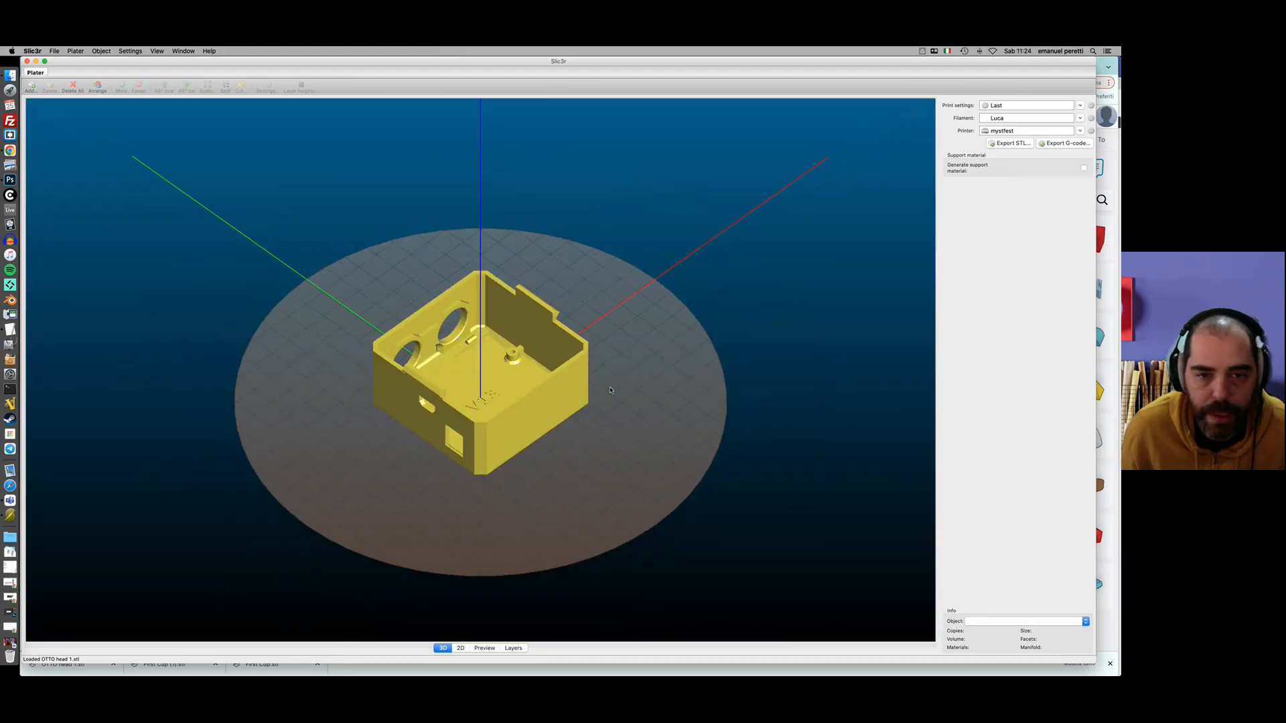
pyautogui.scroll(-4, 609, 390)
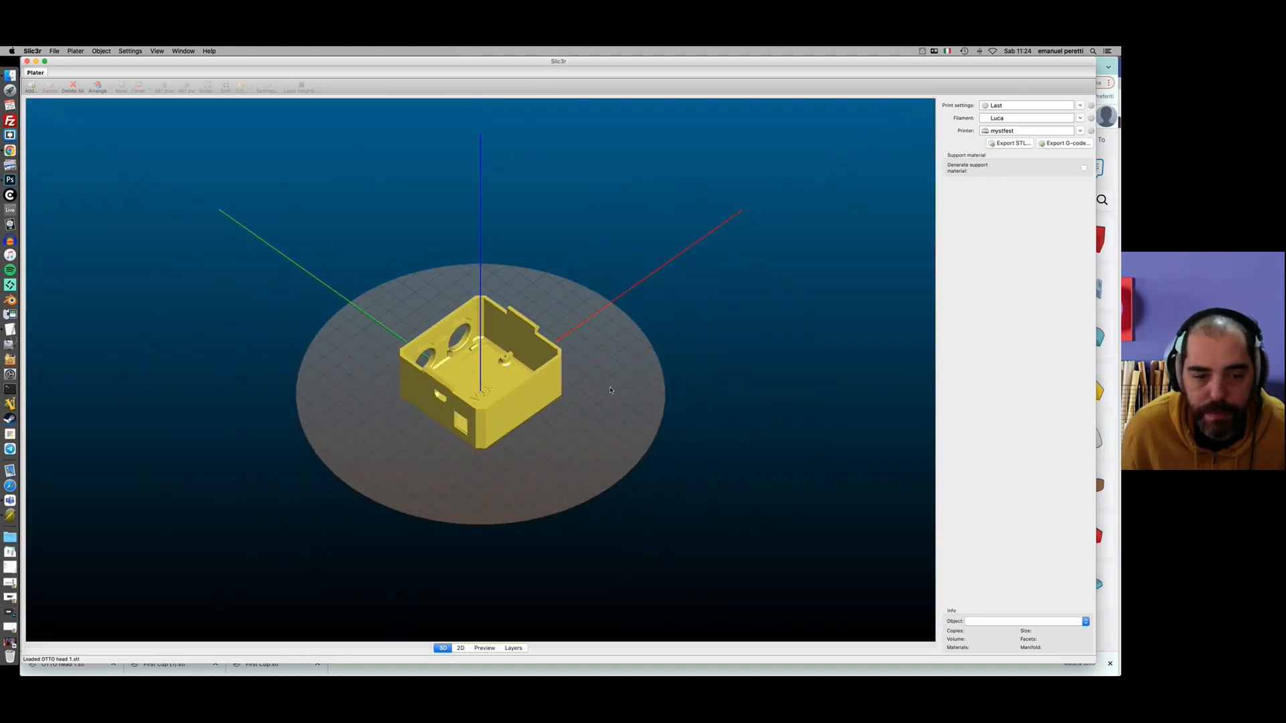
pyautogui.scroll(-1, 609, 390)
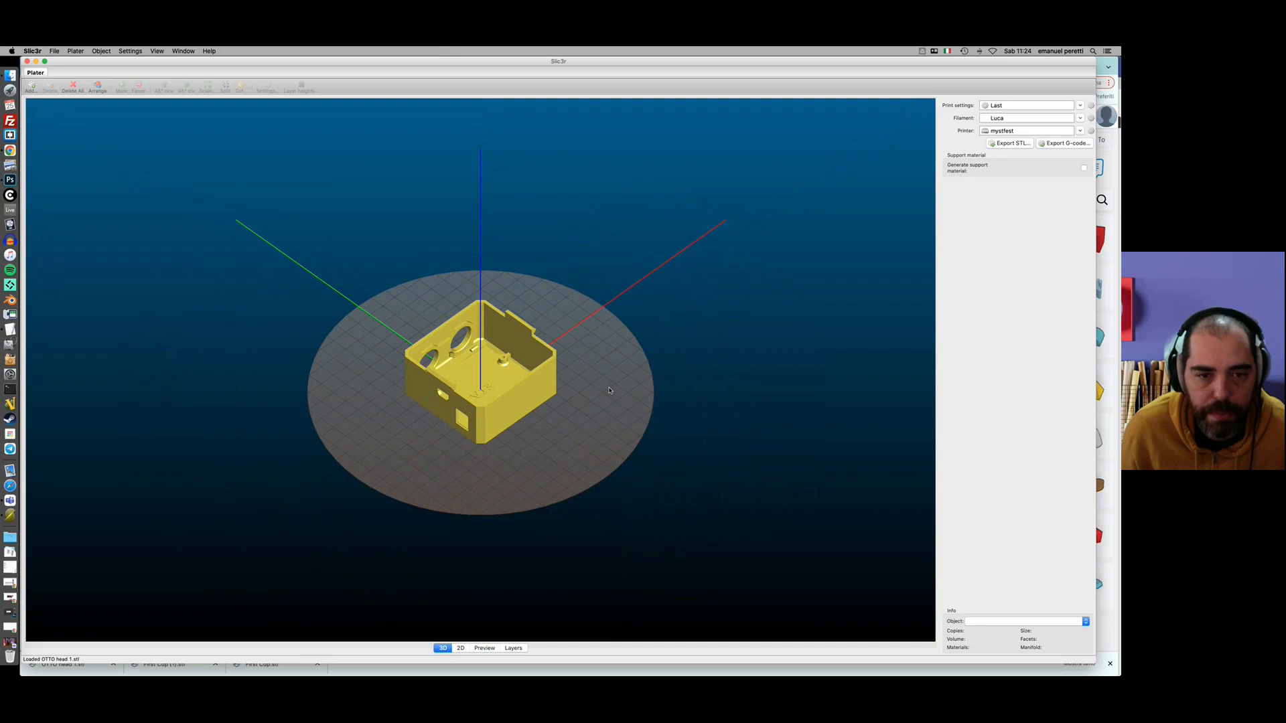
pyautogui.moveTo(435, 478)
pyautogui.mouseDown(button='middle')
pyautogui.moveTo(559, 478)
pyautogui.moveTo(506, 447)
pyautogui.moveTo(442, 444)
pyautogui.moveTo(435, 463)
pyautogui.mouseUp(button='middle')
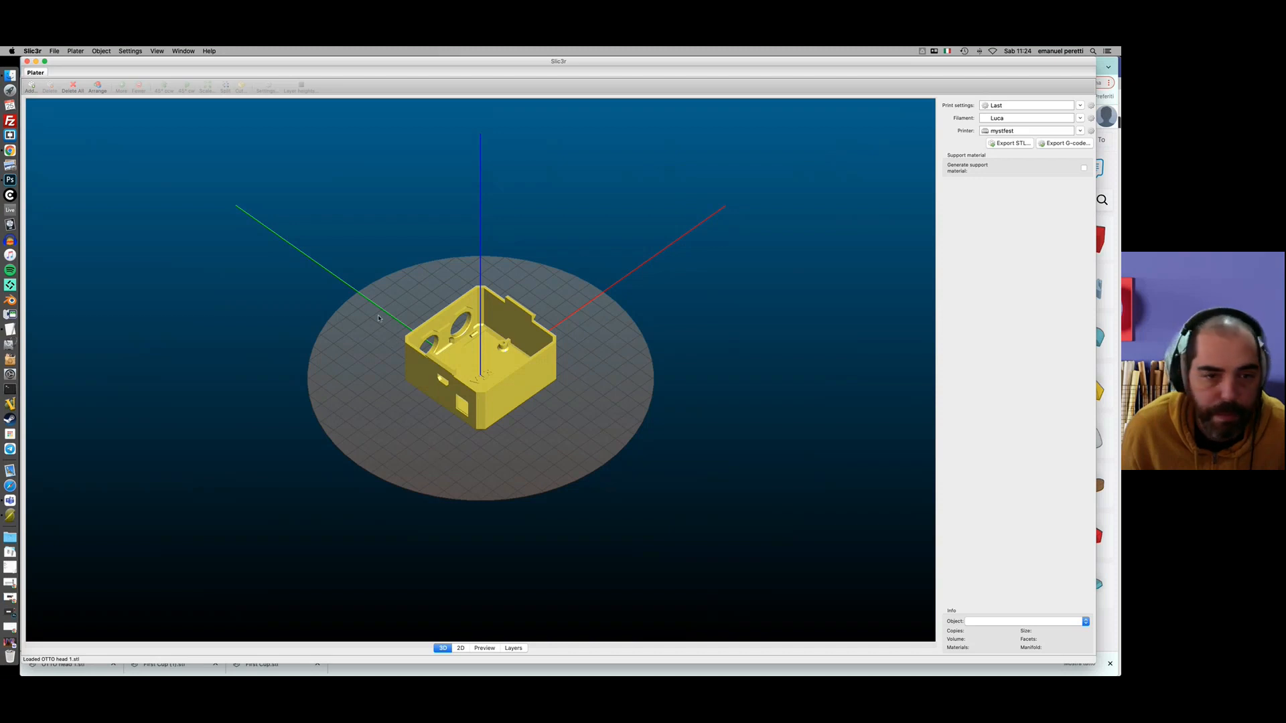
pyautogui.click(414, 345)
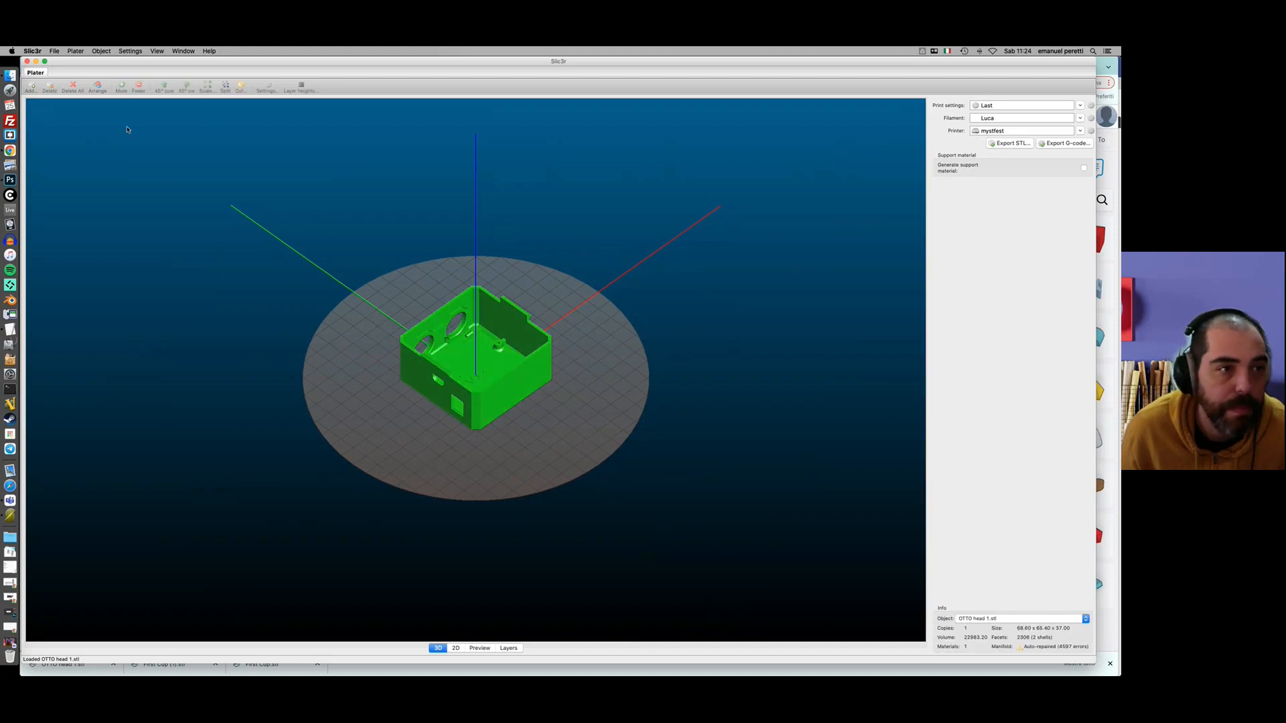
pyautogui.click(49, 87)
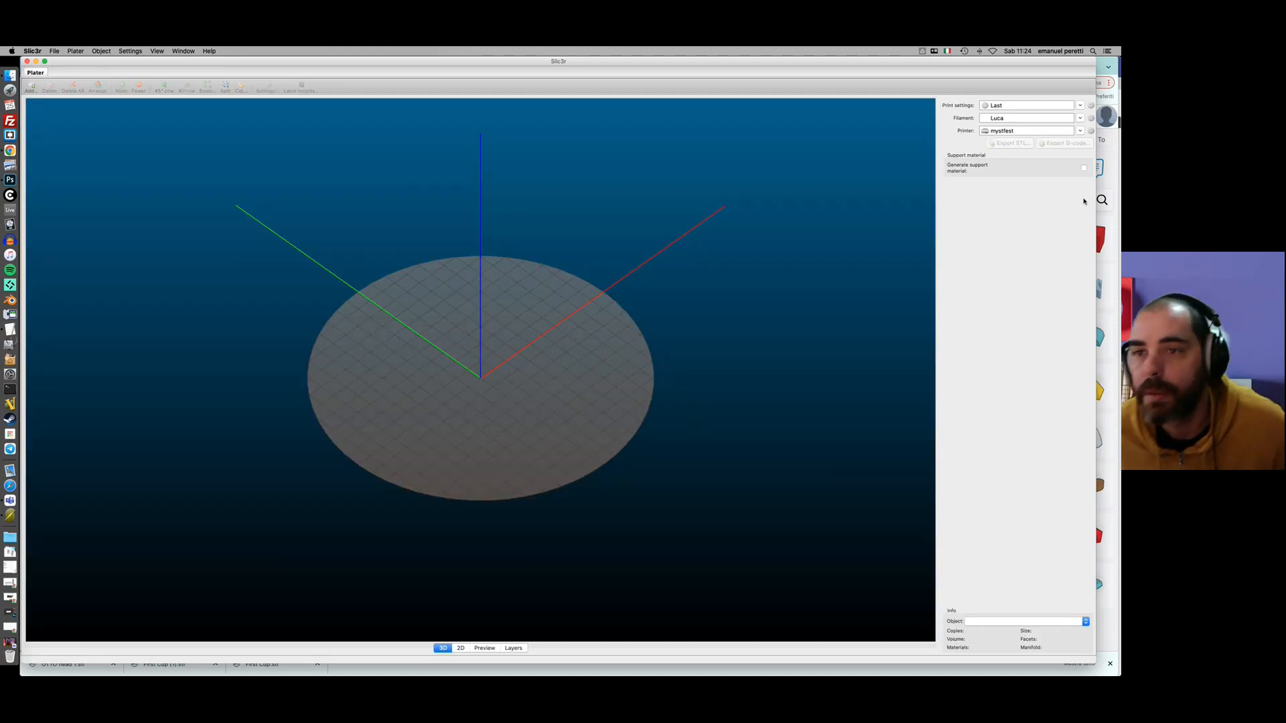
# Examine the layer height, perimeter, shell and quality options of the Last print profile, and return to the plater.
pyautogui.click(1090, 106)
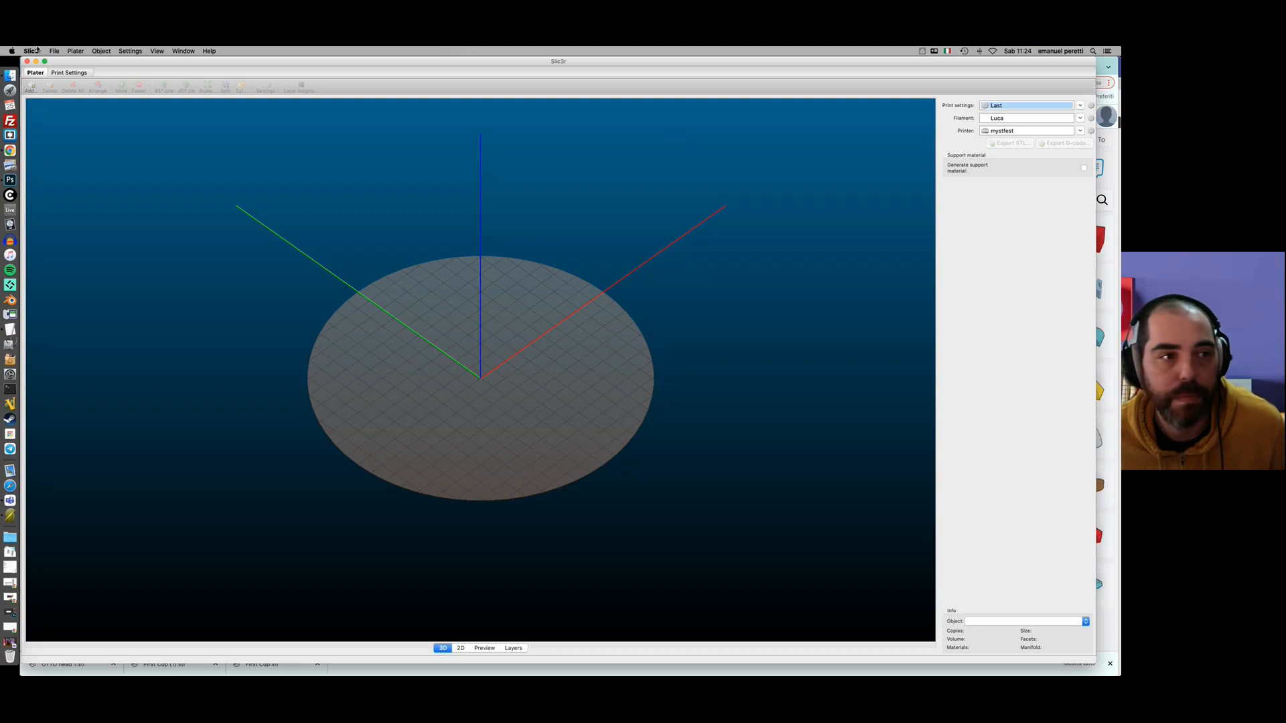
pyautogui.click(69, 73)
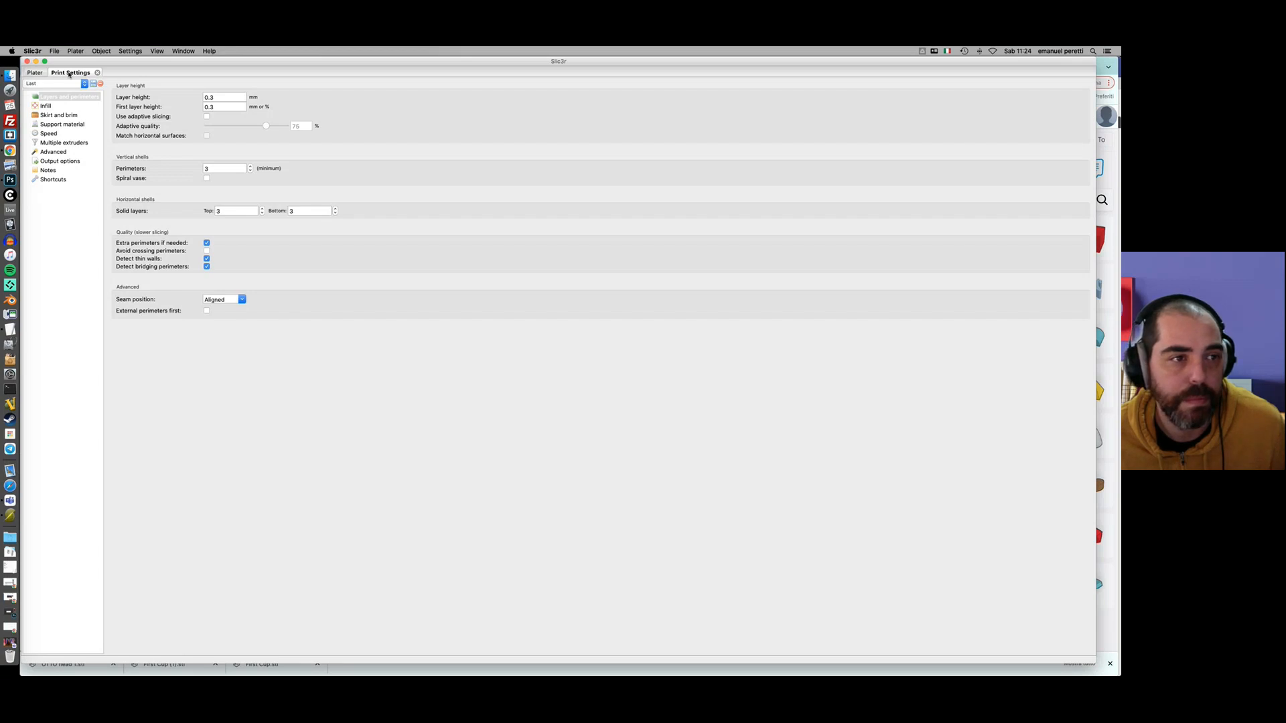
pyautogui.click(36, 74)
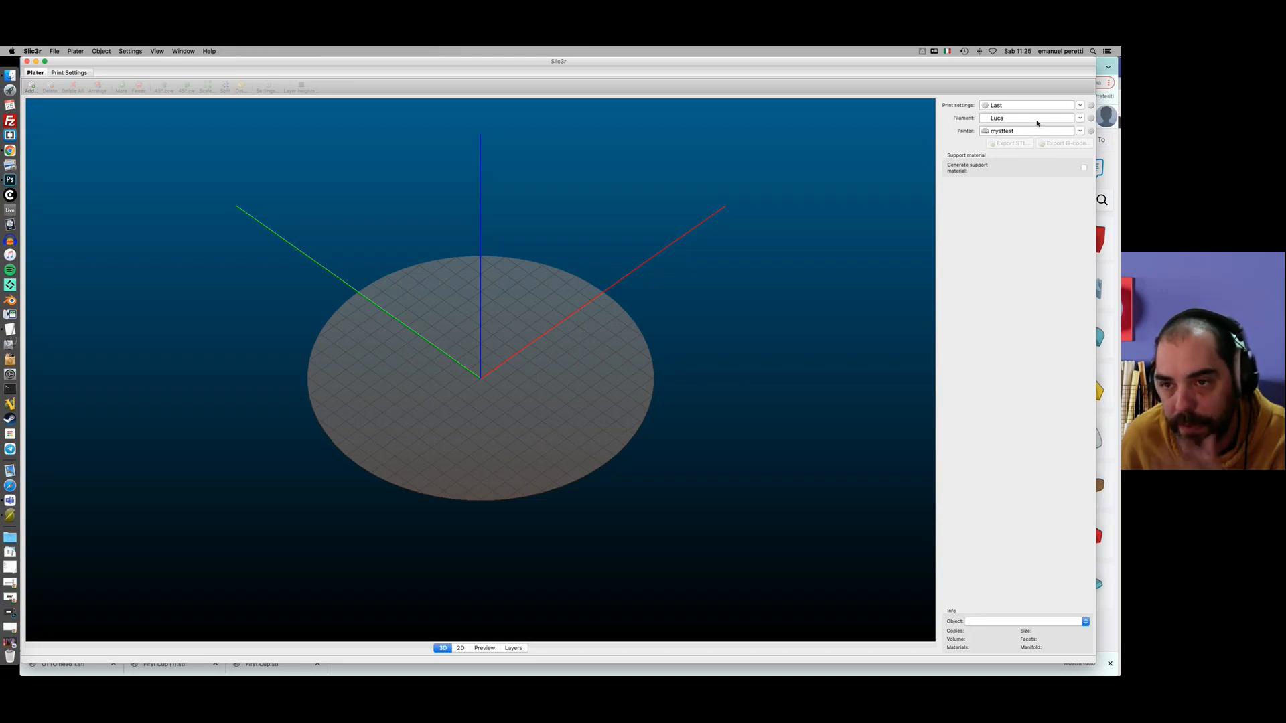
# Examine the printer profile's general, custom G-code, notes and Extruder 1 settings, and return to the plater by way of the print settings.
pyautogui.click(1091, 131)
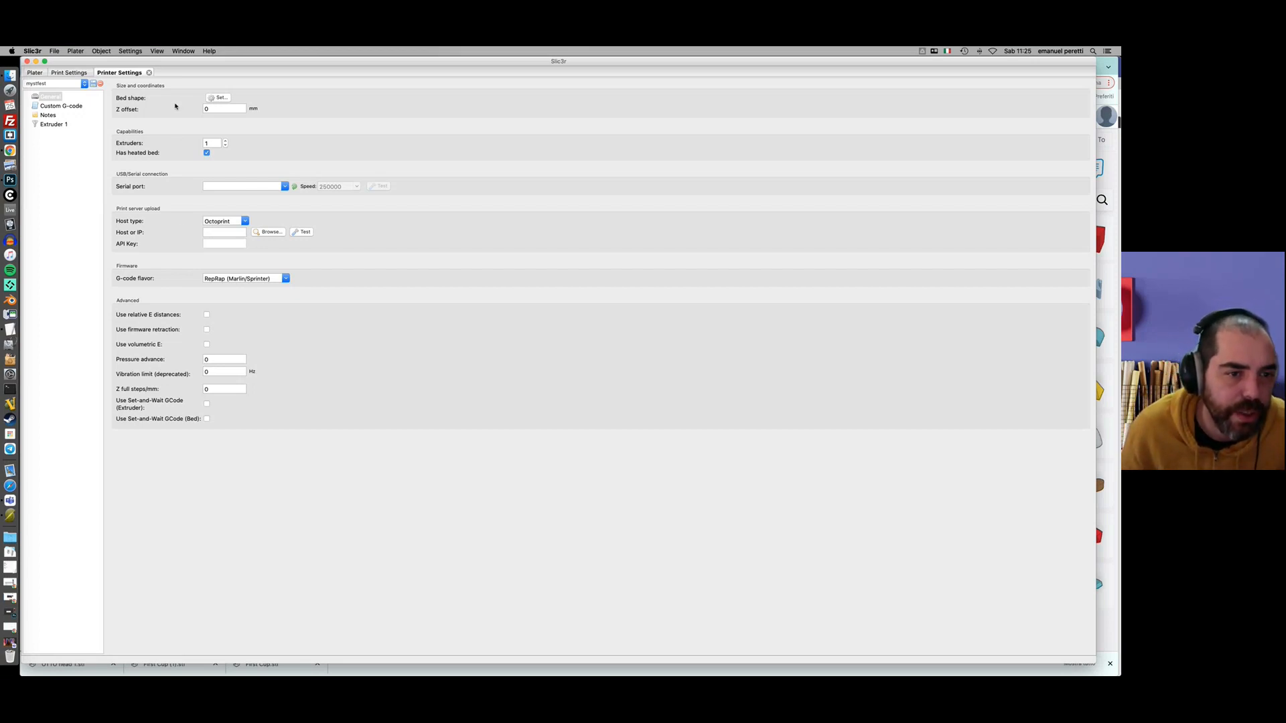
pyautogui.click(68, 108)
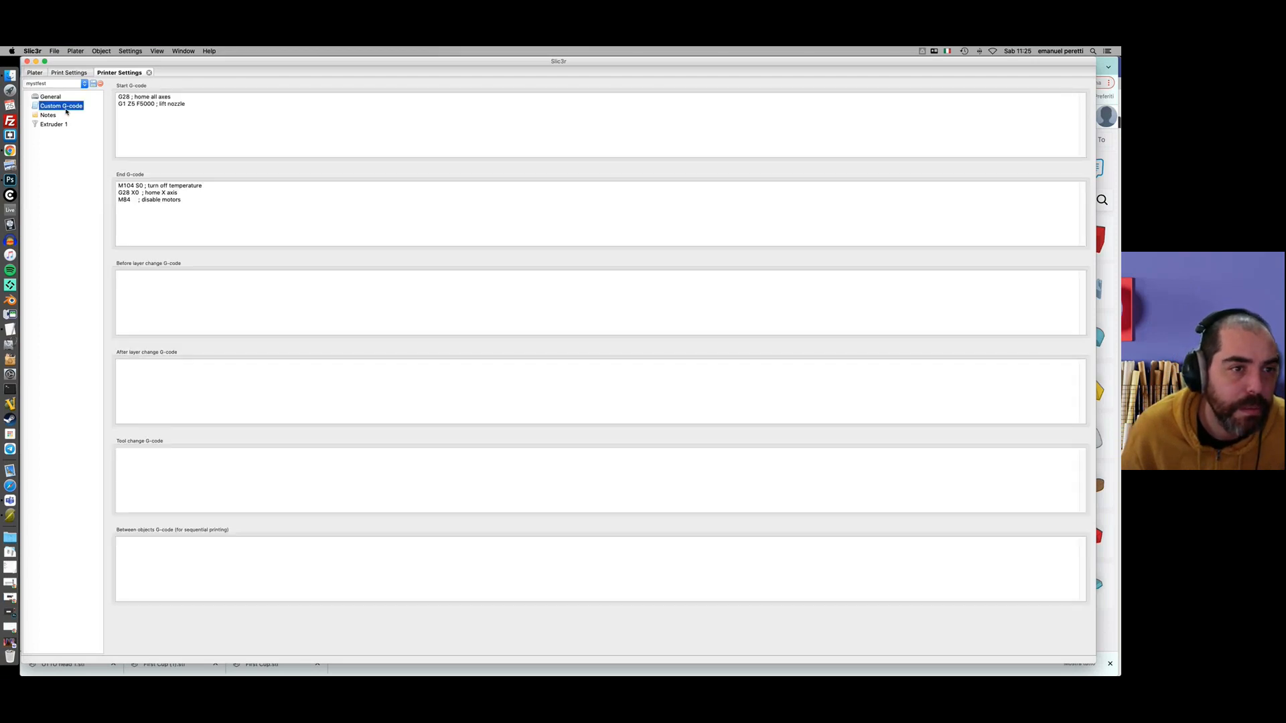
pyautogui.click(66, 115)
pyautogui.click(63, 126)
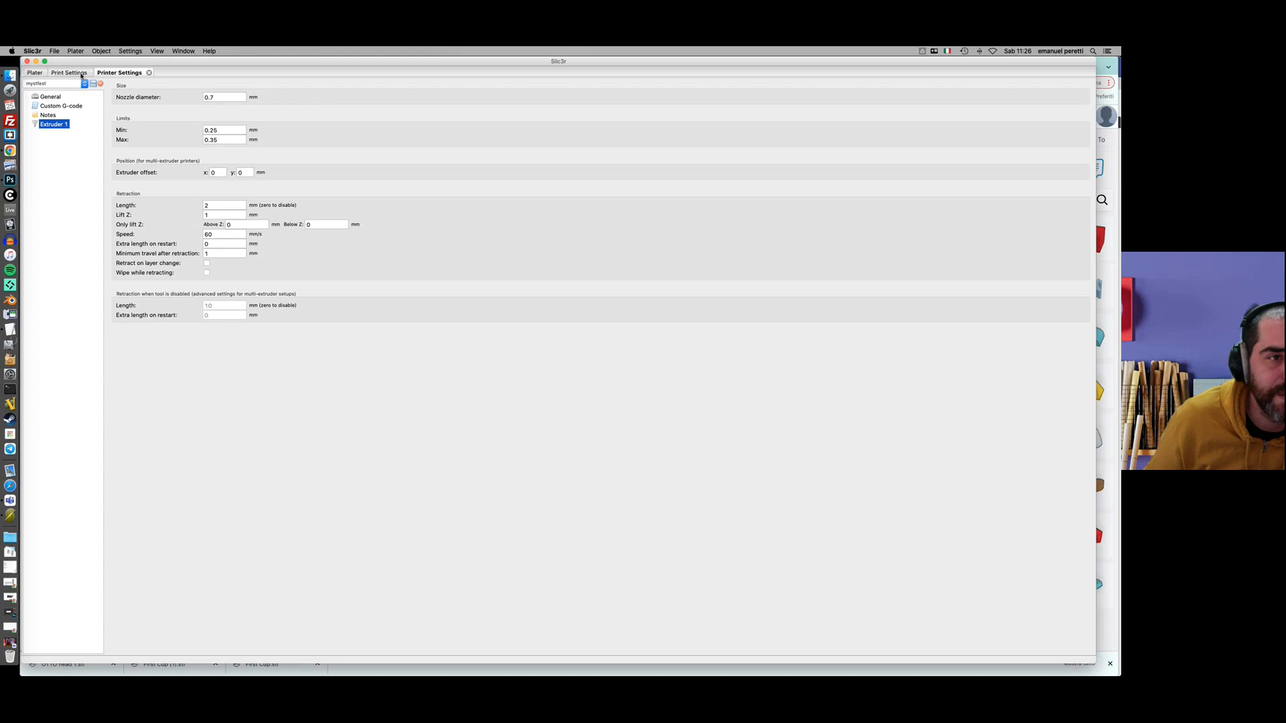
pyautogui.click(82, 73)
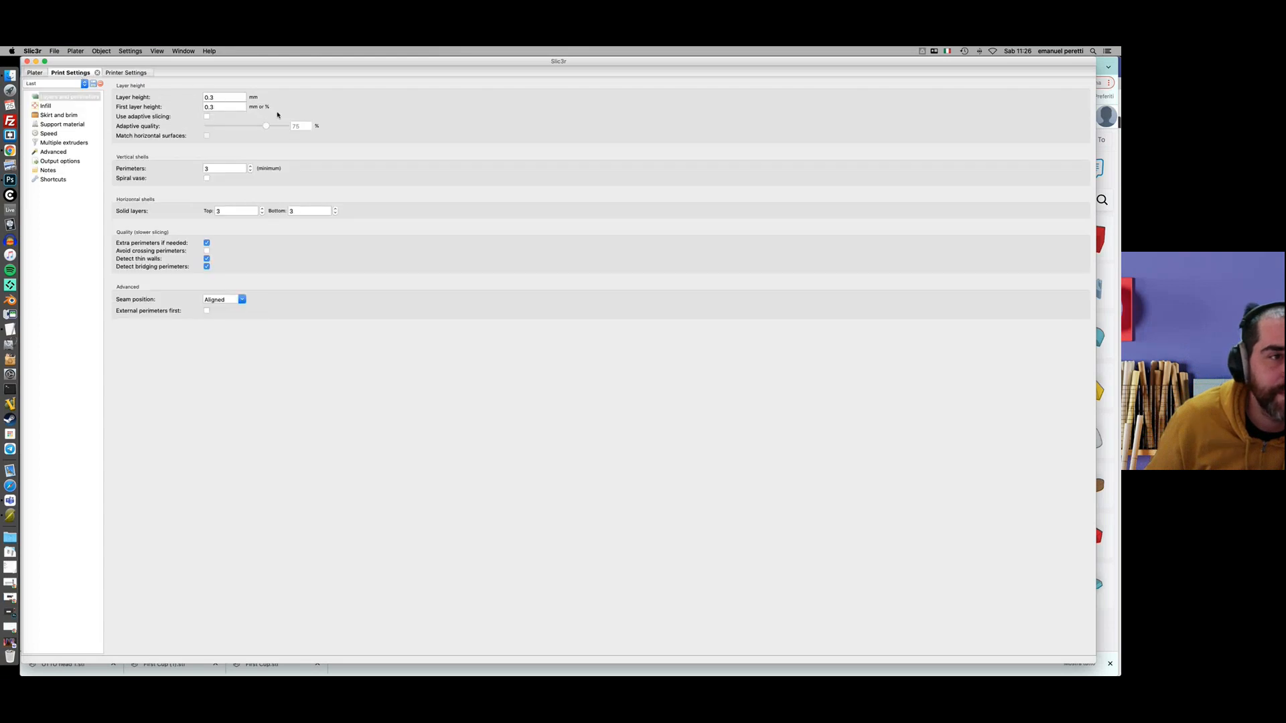
pyautogui.click(35, 73)
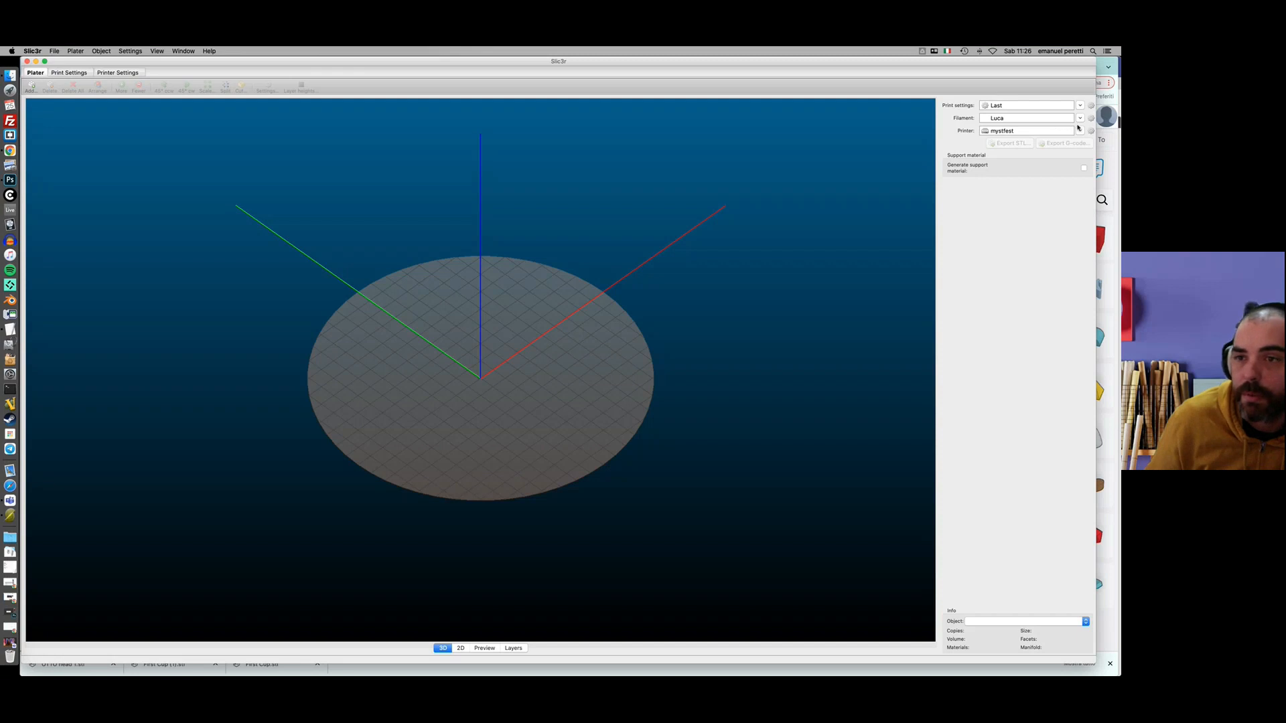
# Open the filament profile's settings, and look over the print settings and the printer's extruder settings again.
pyautogui.click(1090, 118)
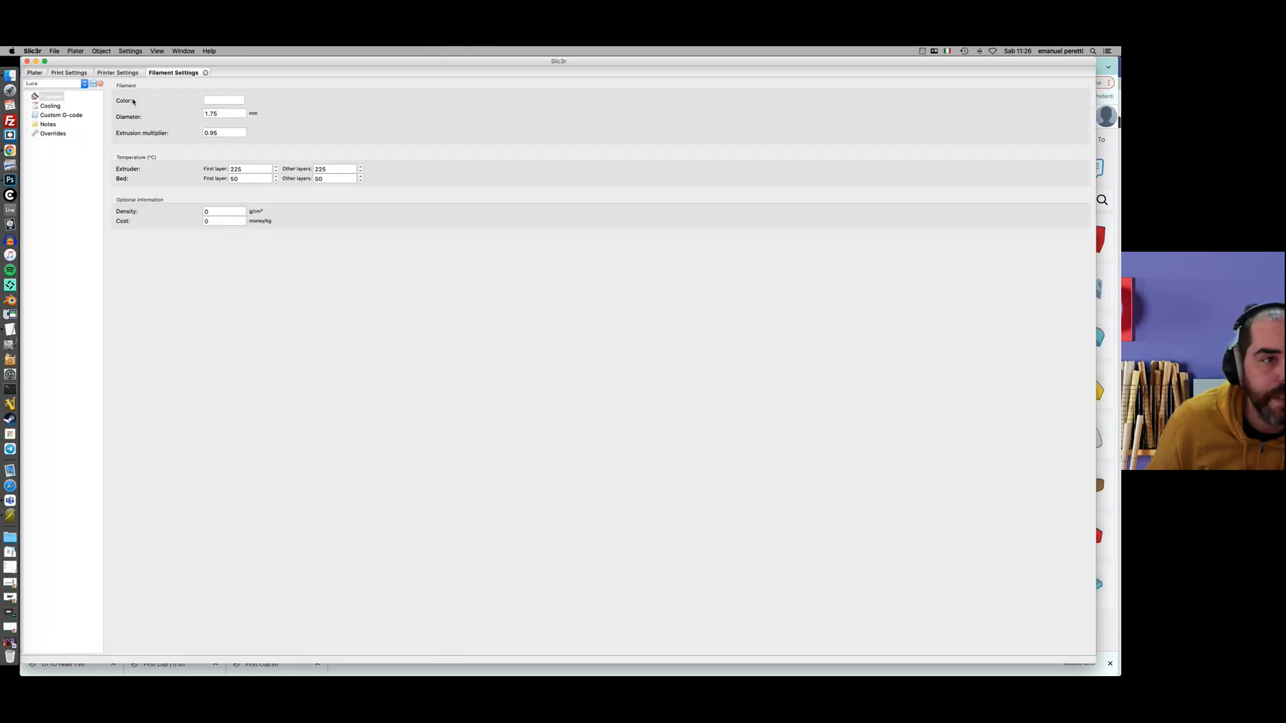
pyautogui.click(70, 73)
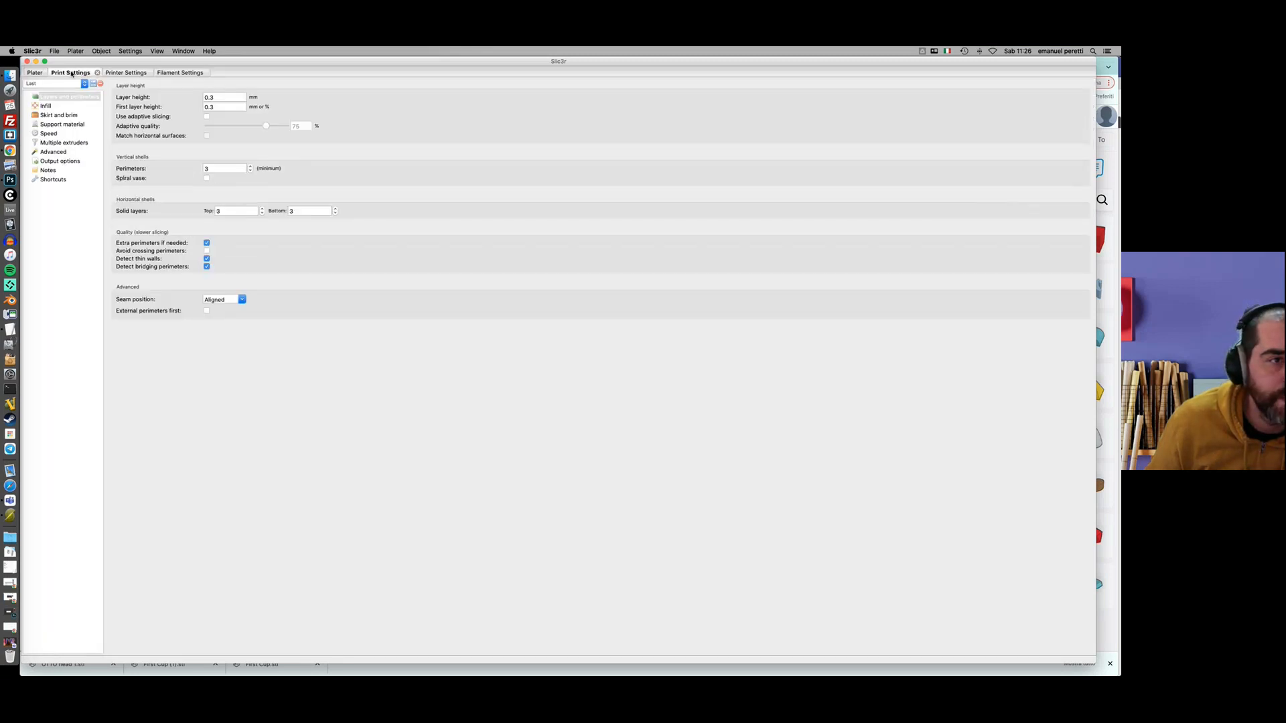
pyautogui.click(126, 73)
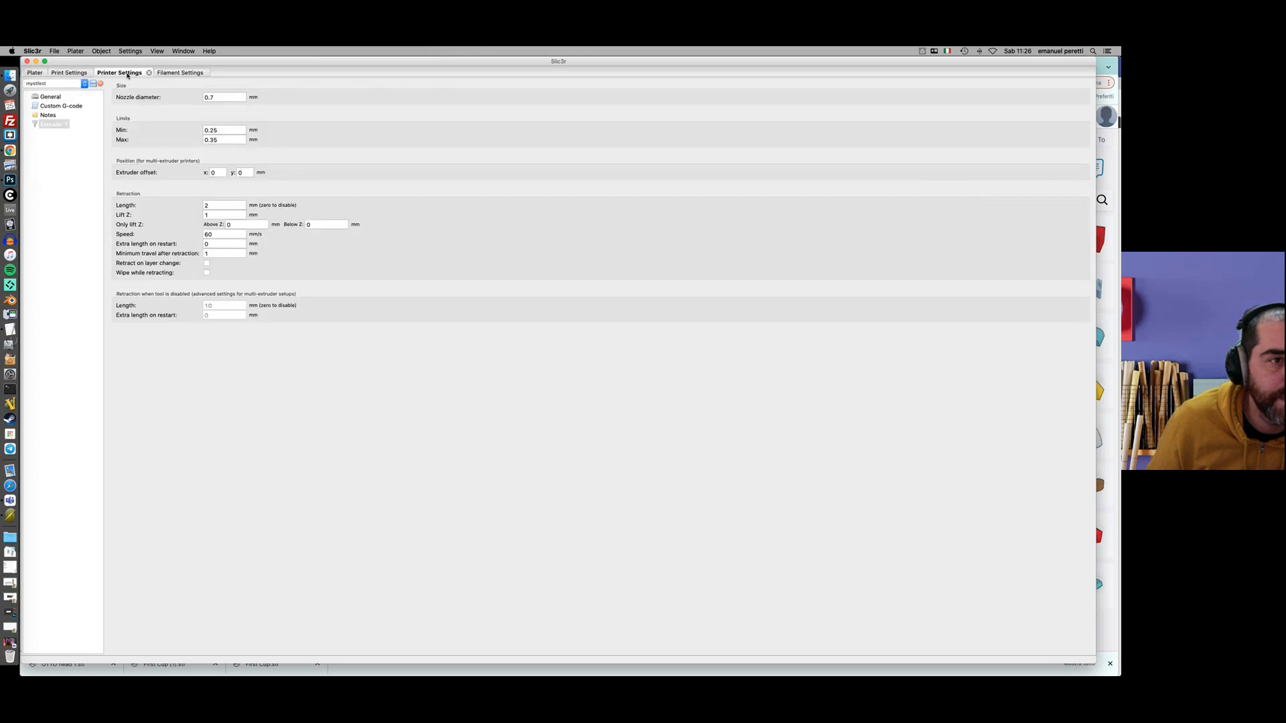
# Switch the printer's bed shape to Rectangular and back to Circular, accept it, and view the available G-code flavors.
pyautogui.click(79, 99)
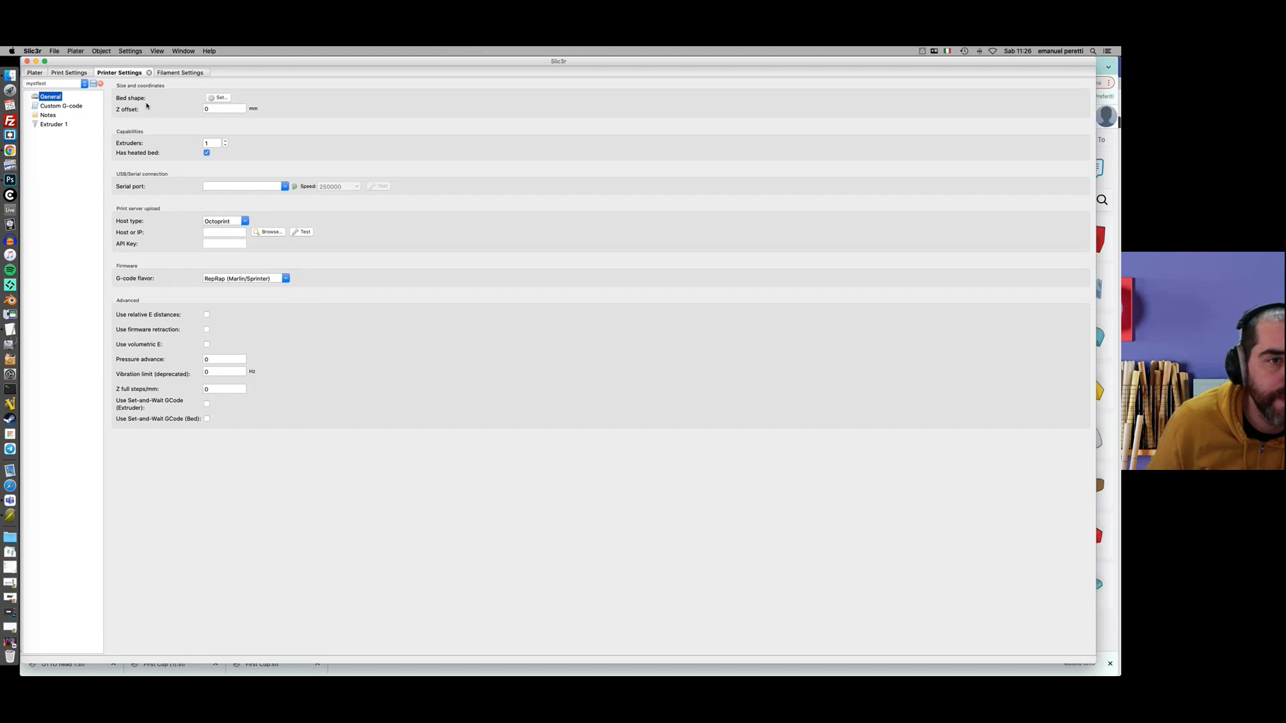
pyautogui.click(219, 99)
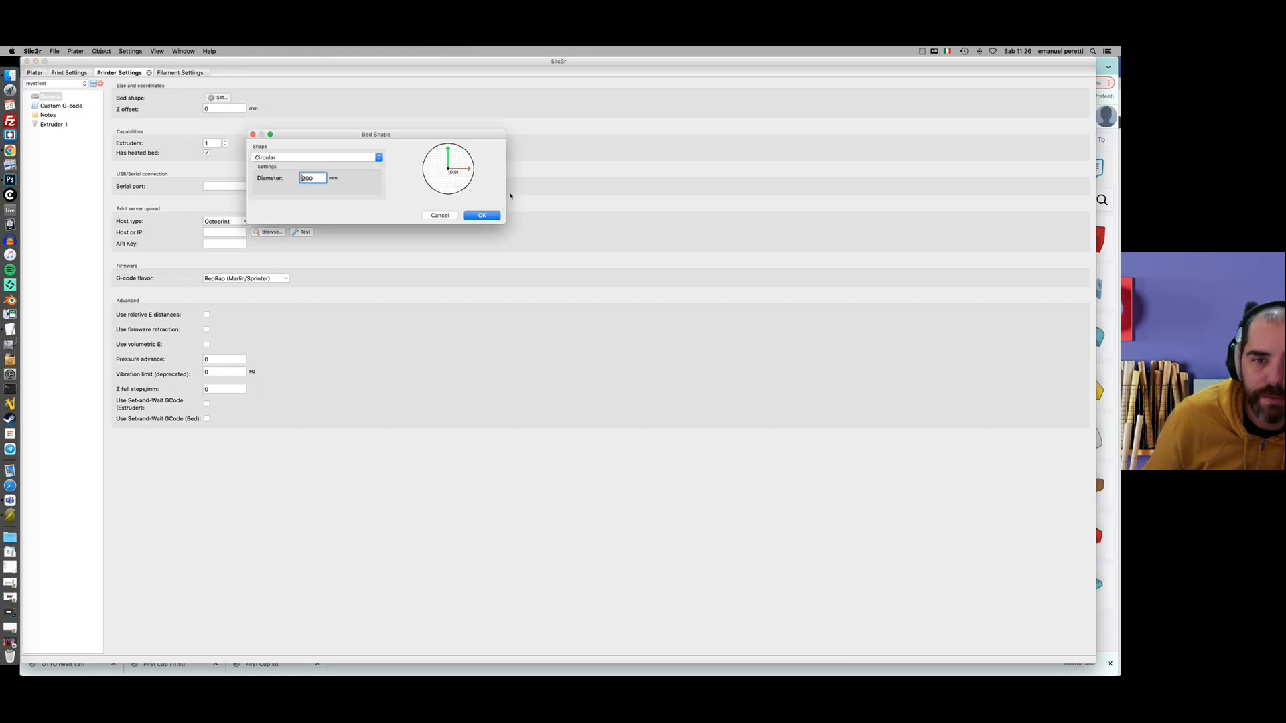
pyautogui.click(373, 159)
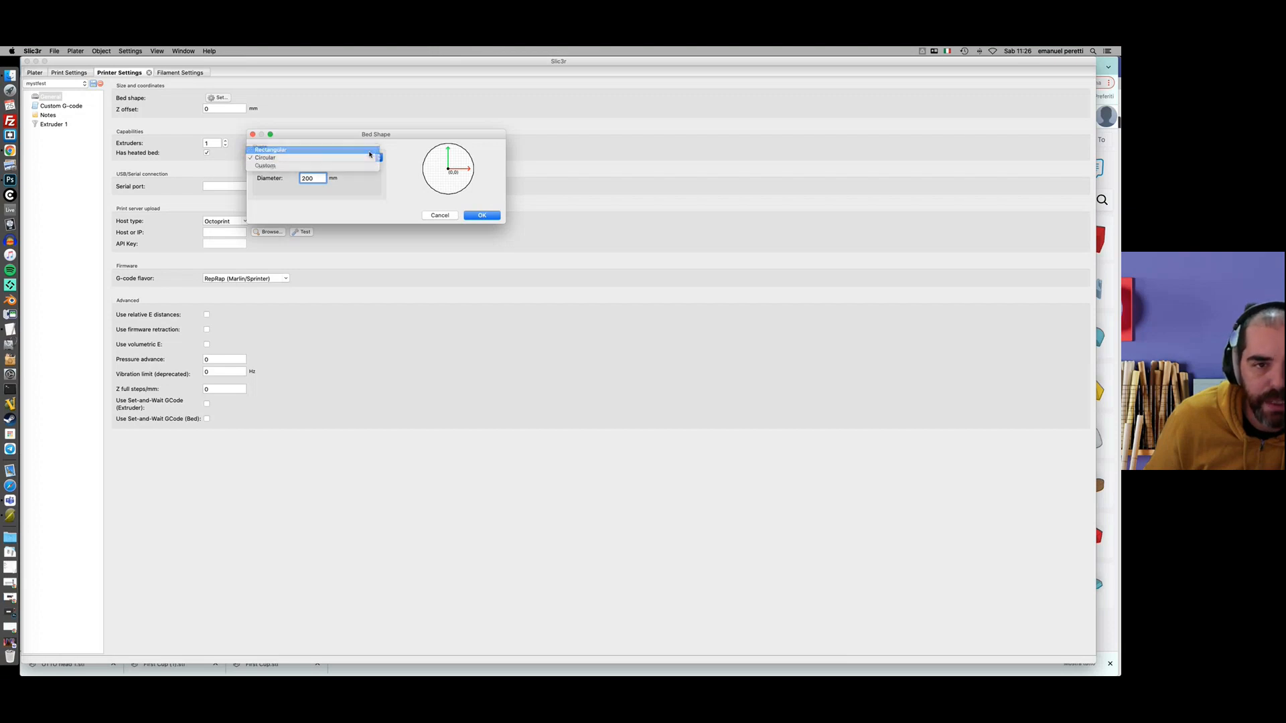
pyautogui.click(366, 150)
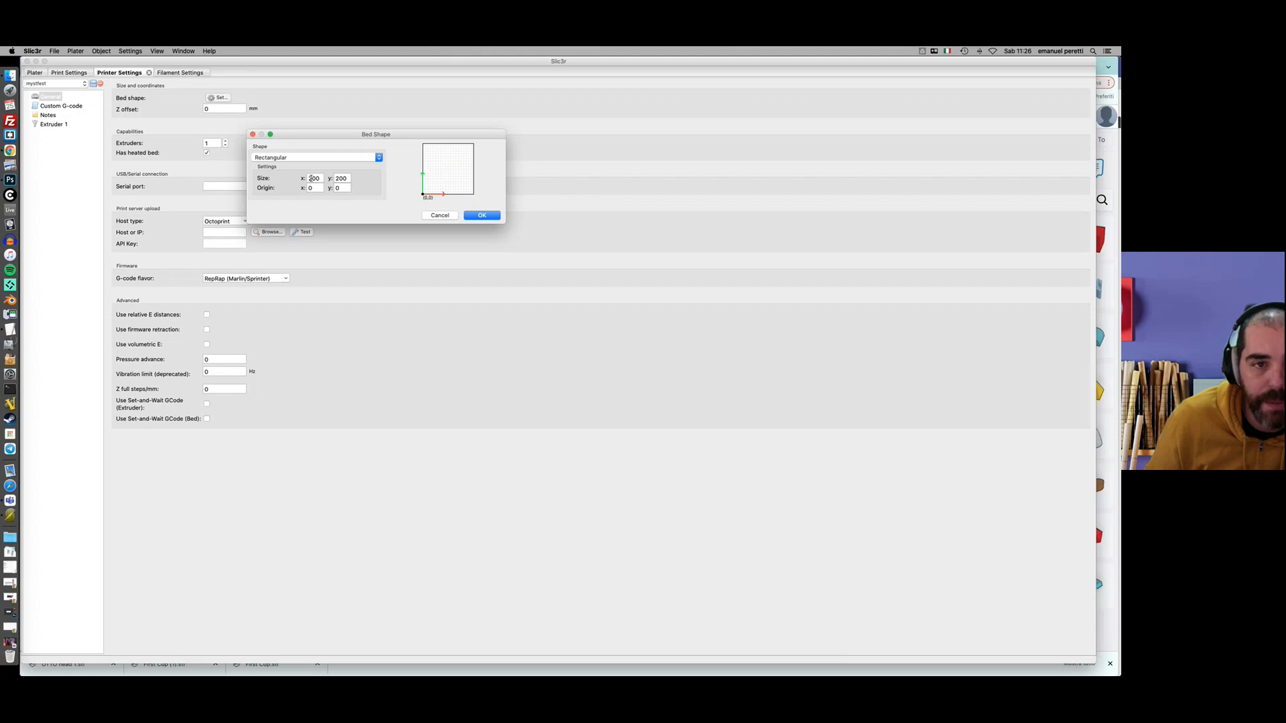
pyautogui.click(361, 158)
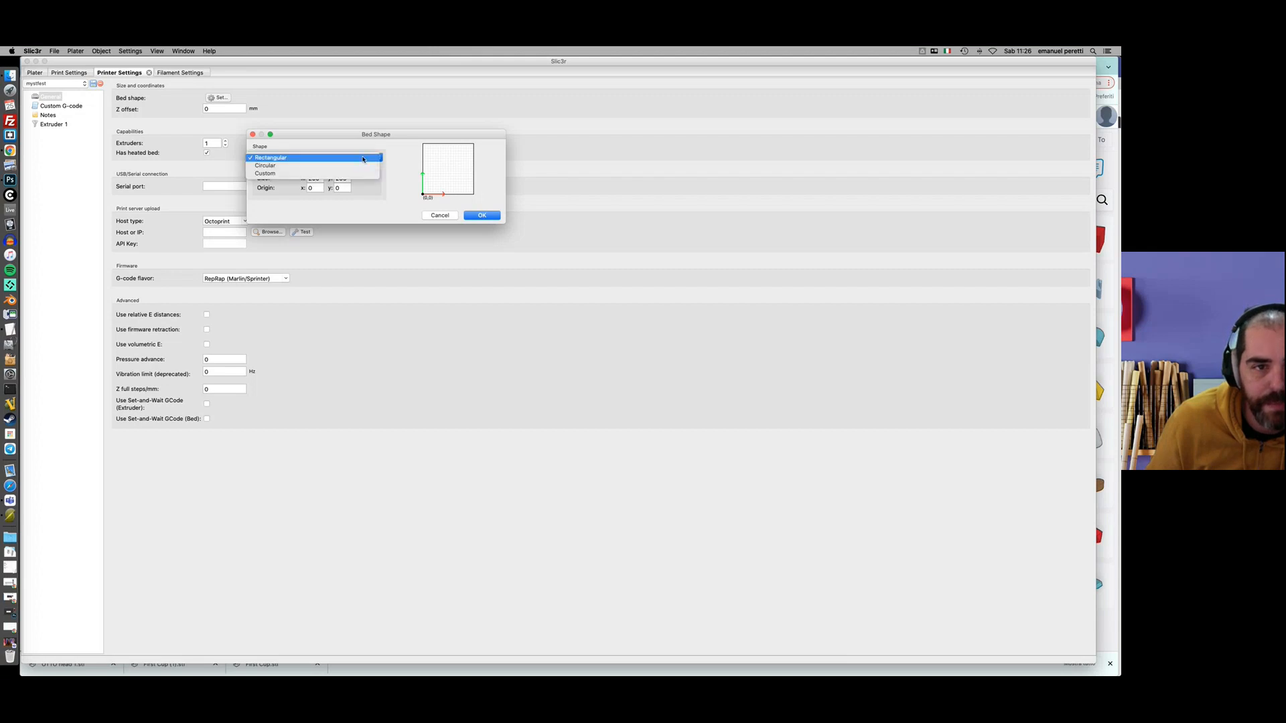
pyautogui.click(363, 167)
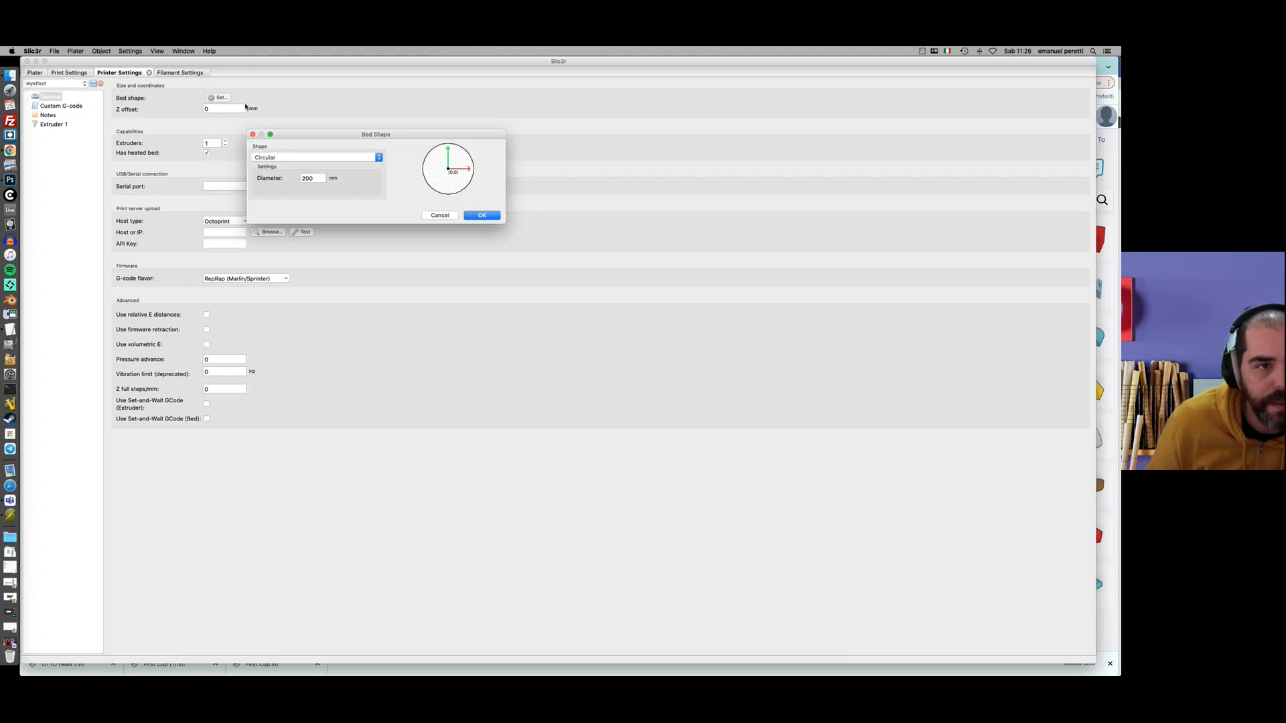
pyautogui.click(495, 212)
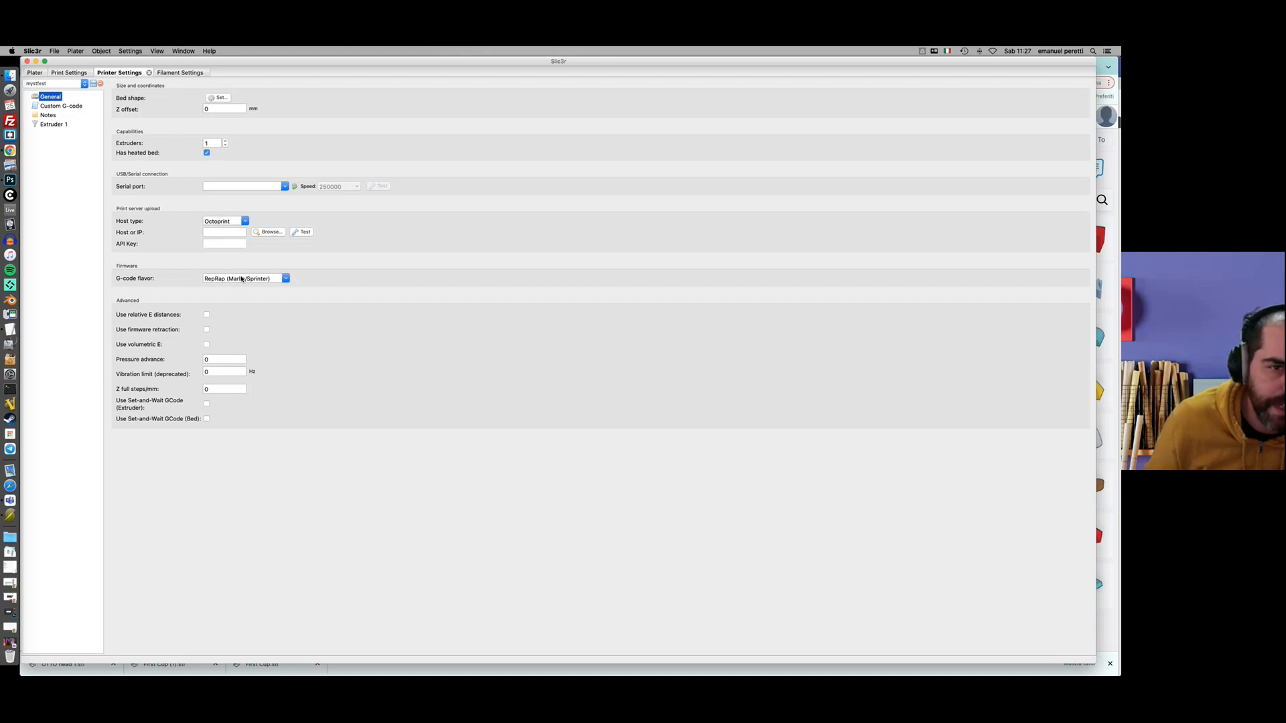
pyautogui.click(287, 280)
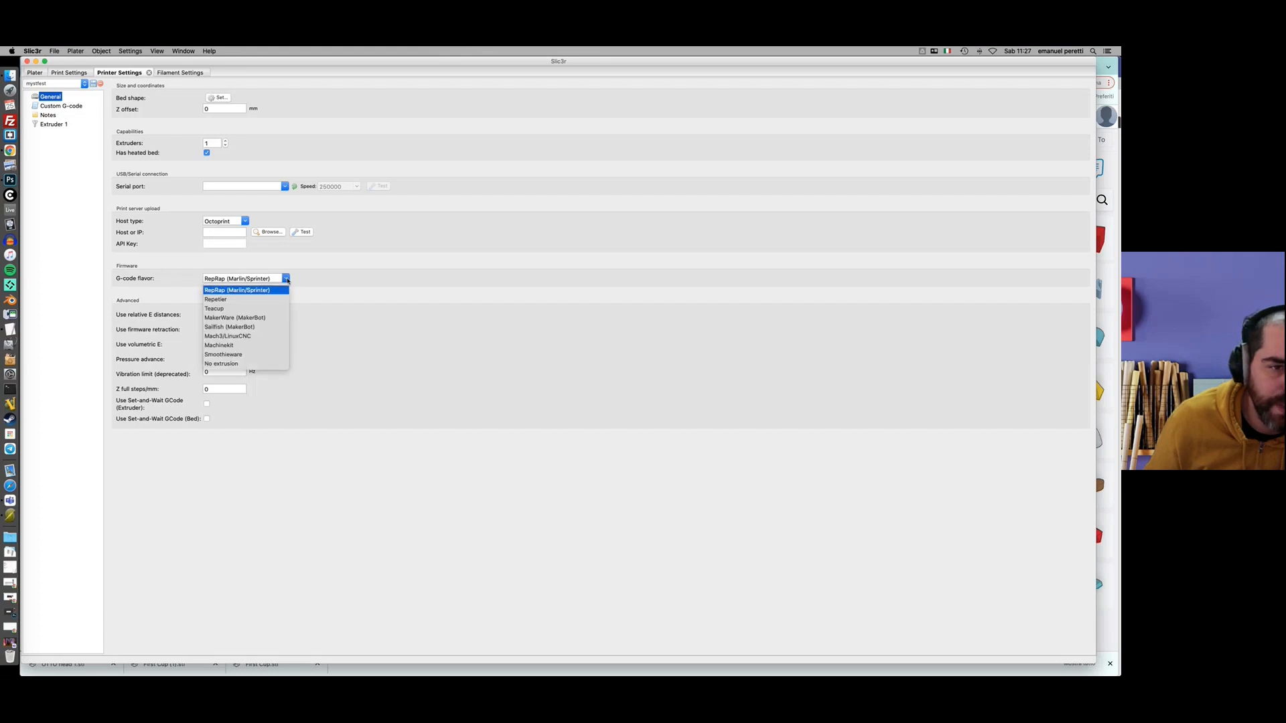
pyautogui.click(287, 280)
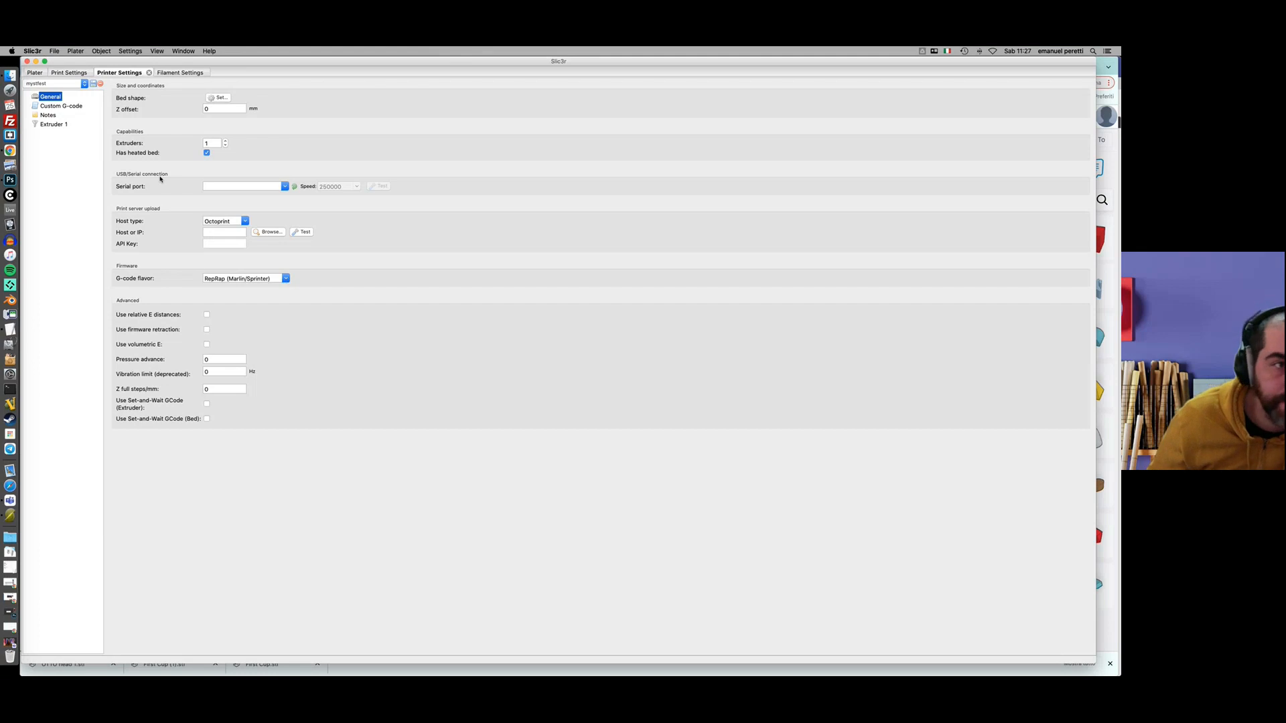
# Set the nozzle diameter of Extruder 1 to 0.4 mm in the printer profile.
pyautogui.click(54, 124)
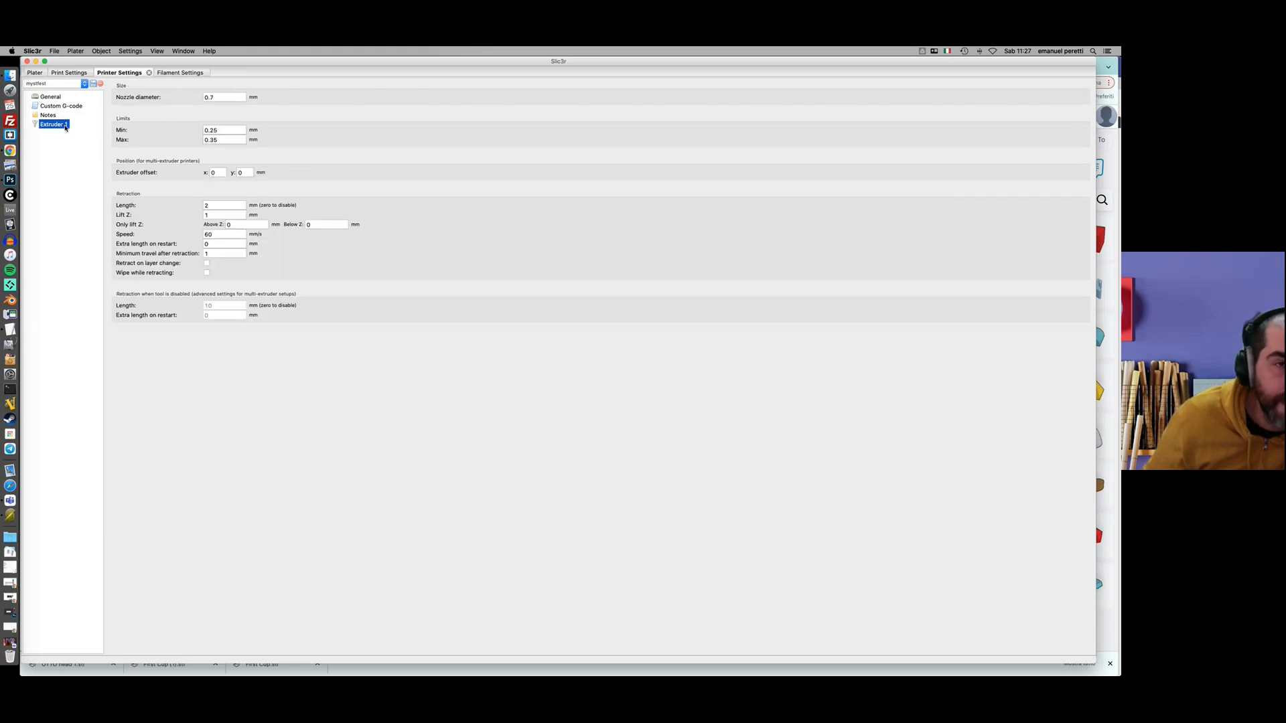
pyautogui.click(227, 96)
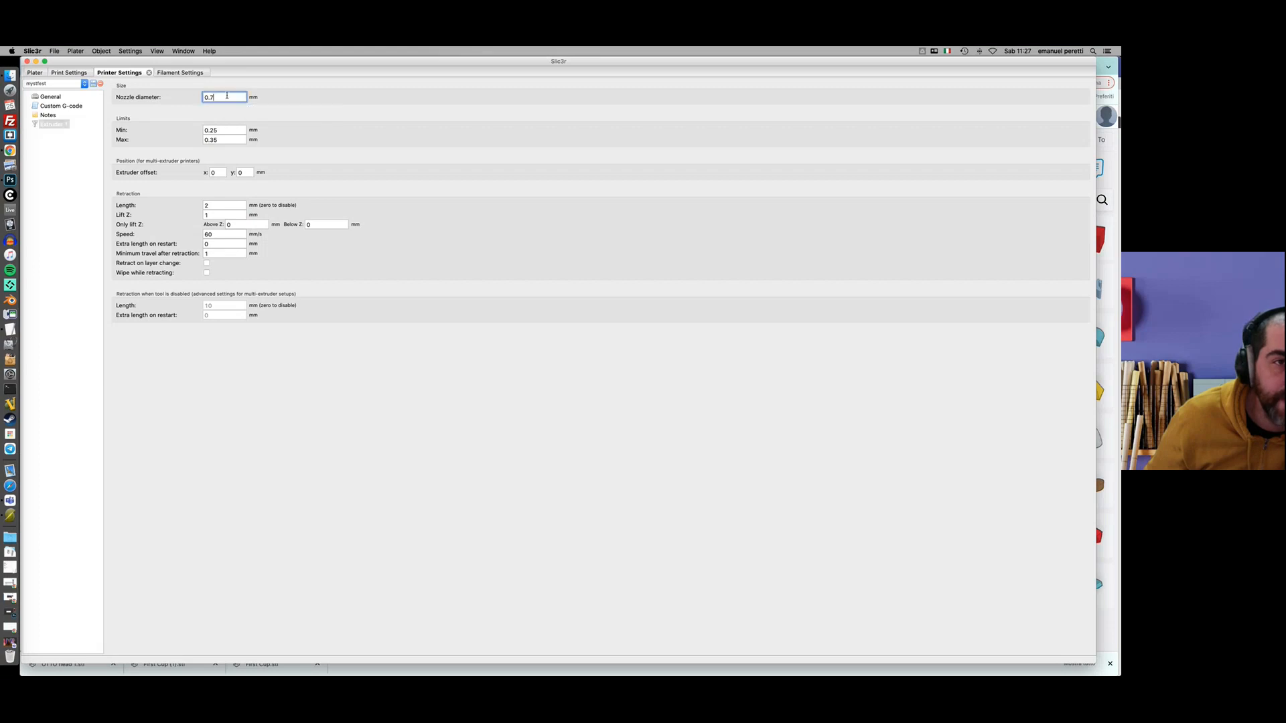
pyautogui.press('BackSpace')
pyautogui.write('4')
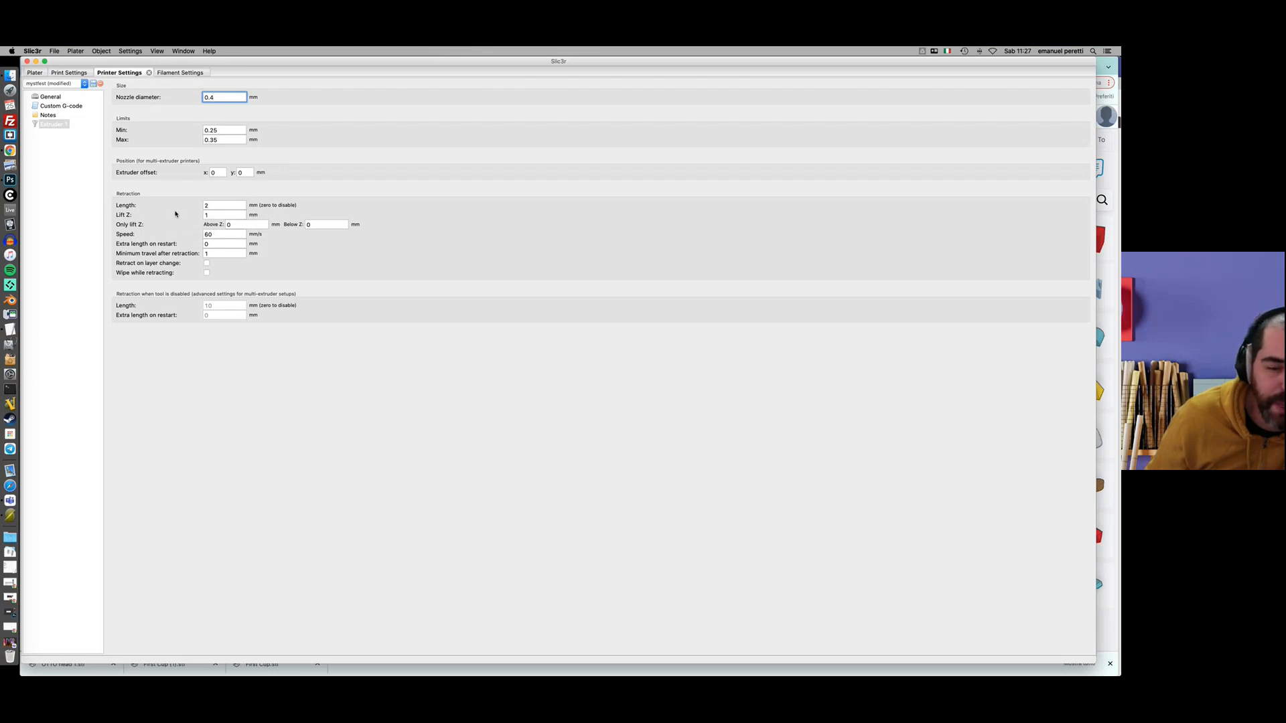
pyautogui.moveTo(175, 214)
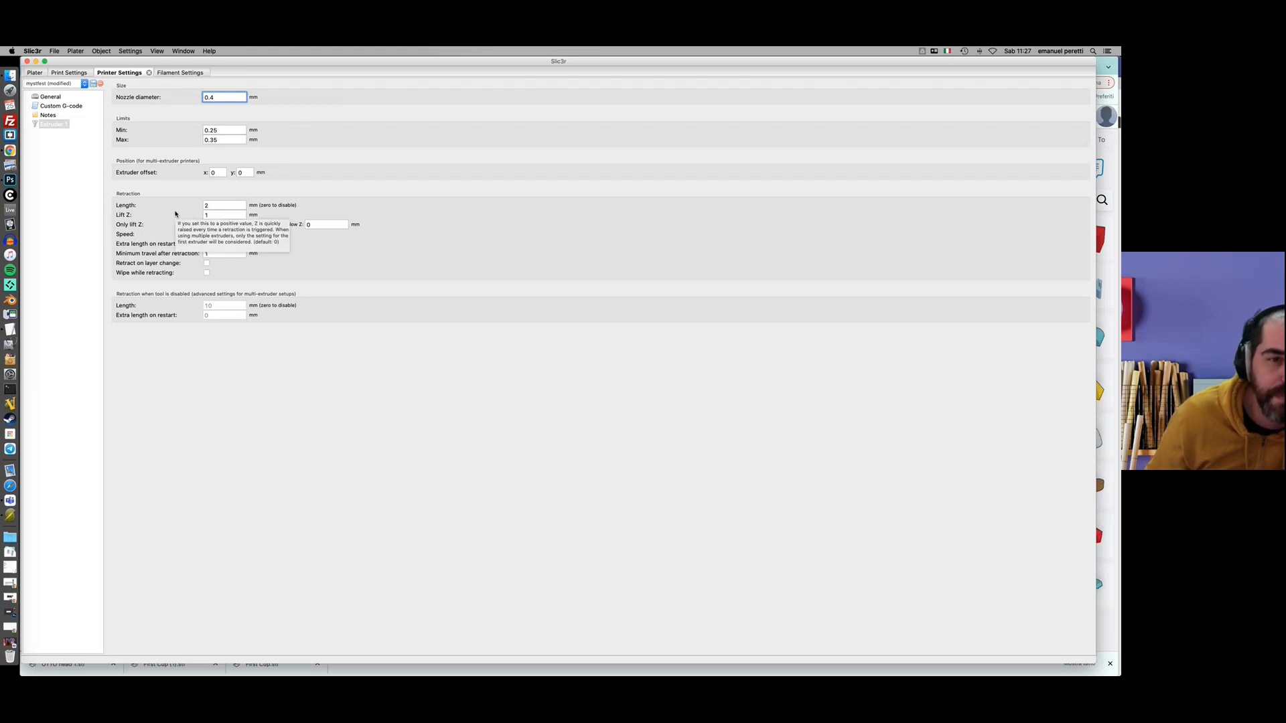
# Examine every page of the Last print profile, from layers and infill to shortcuts, ending on the skirt and brim options.
pyautogui.click(75, 73)
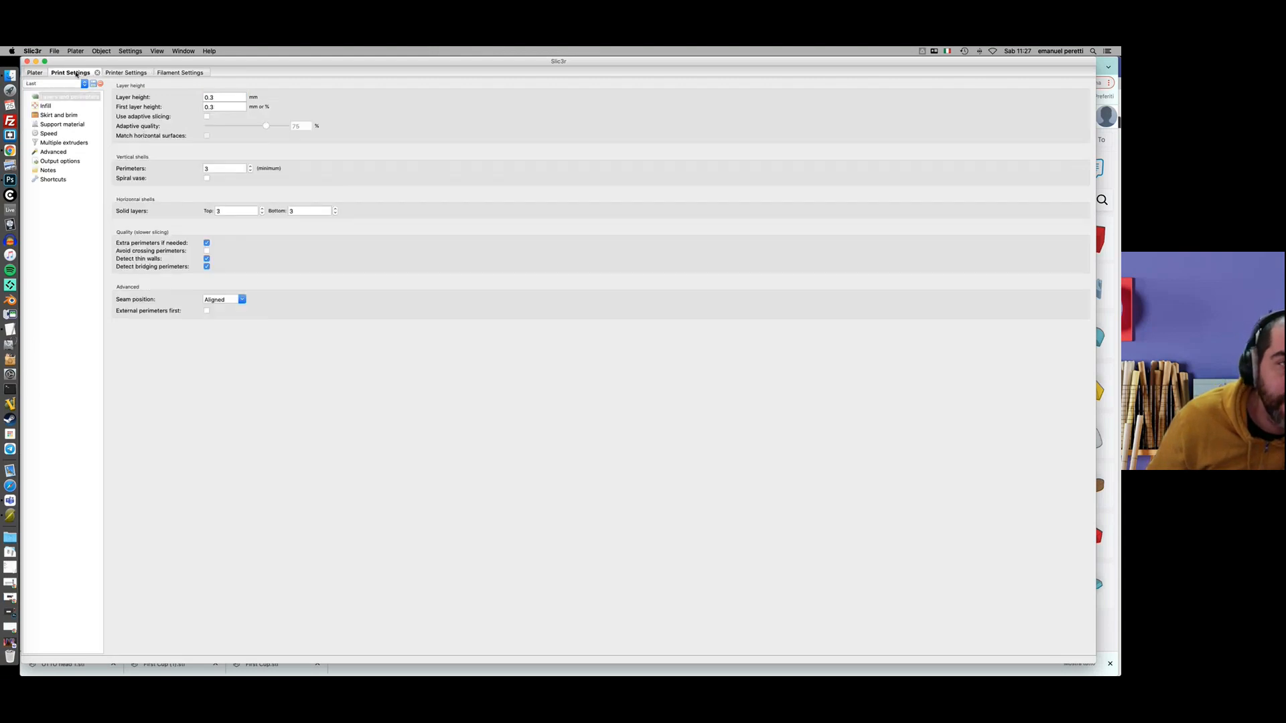
pyautogui.click(72, 107)
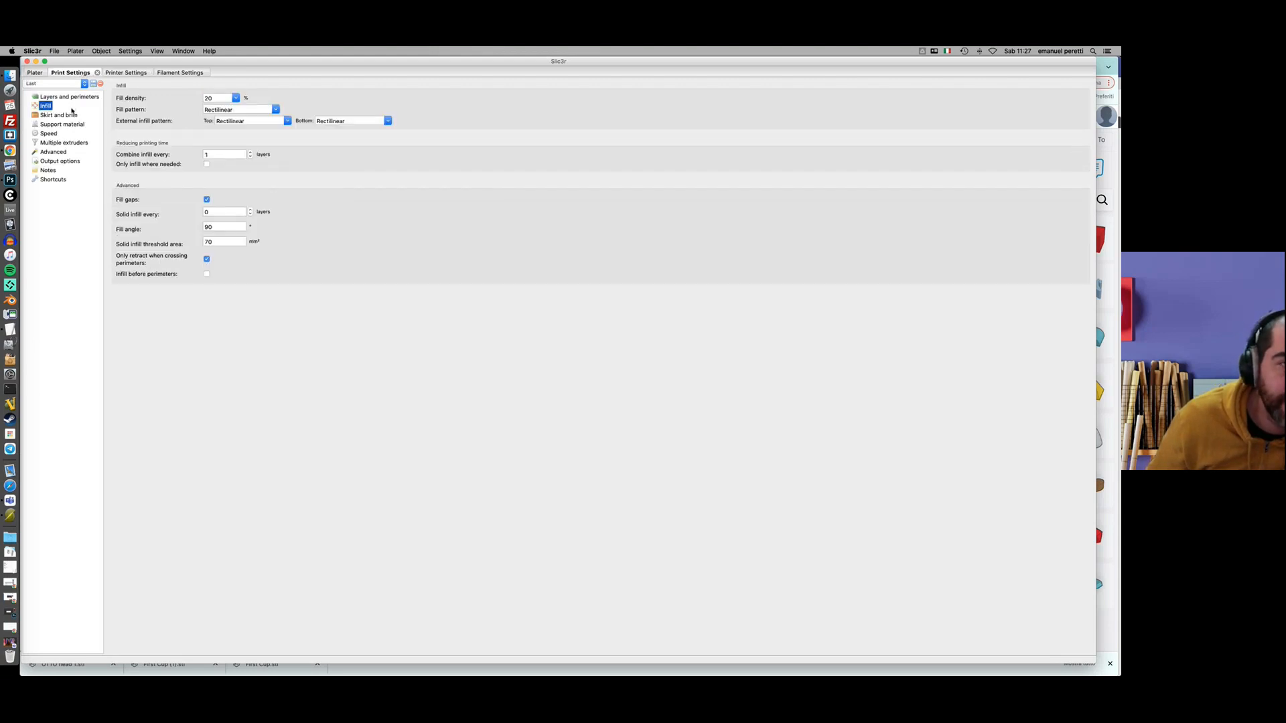
pyautogui.click(68, 98)
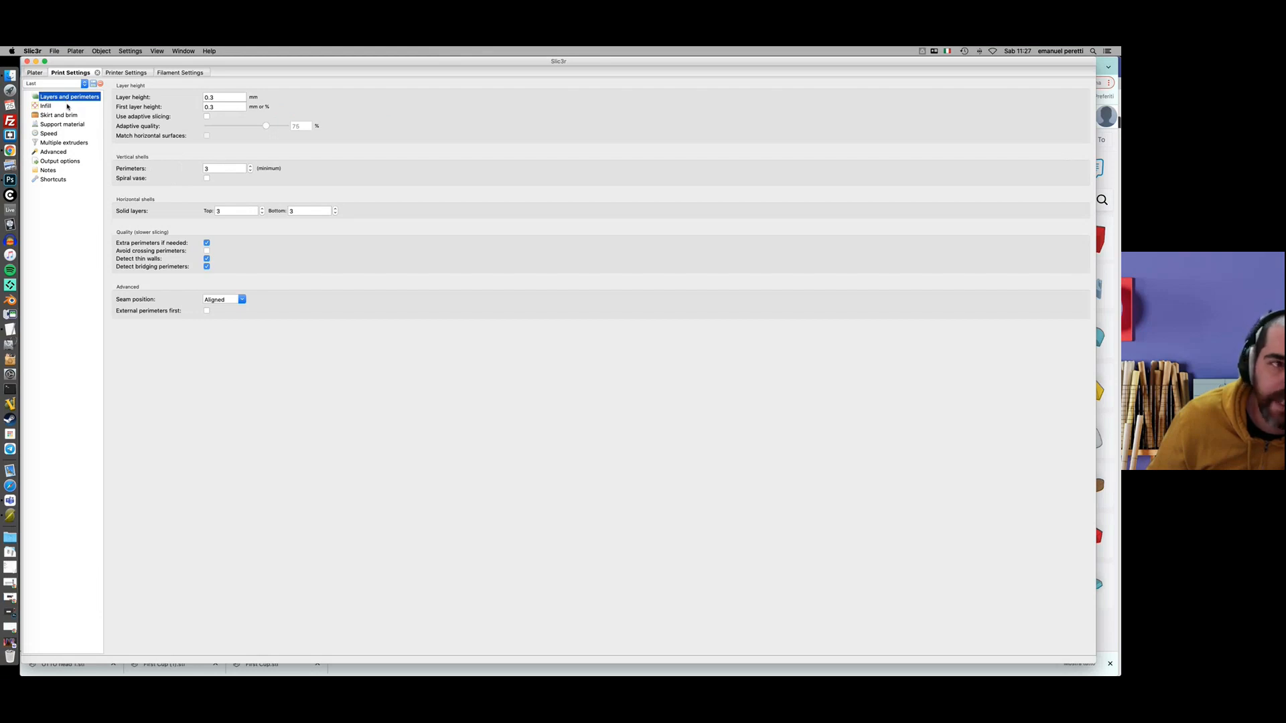
pyautogui.click(68, 106)
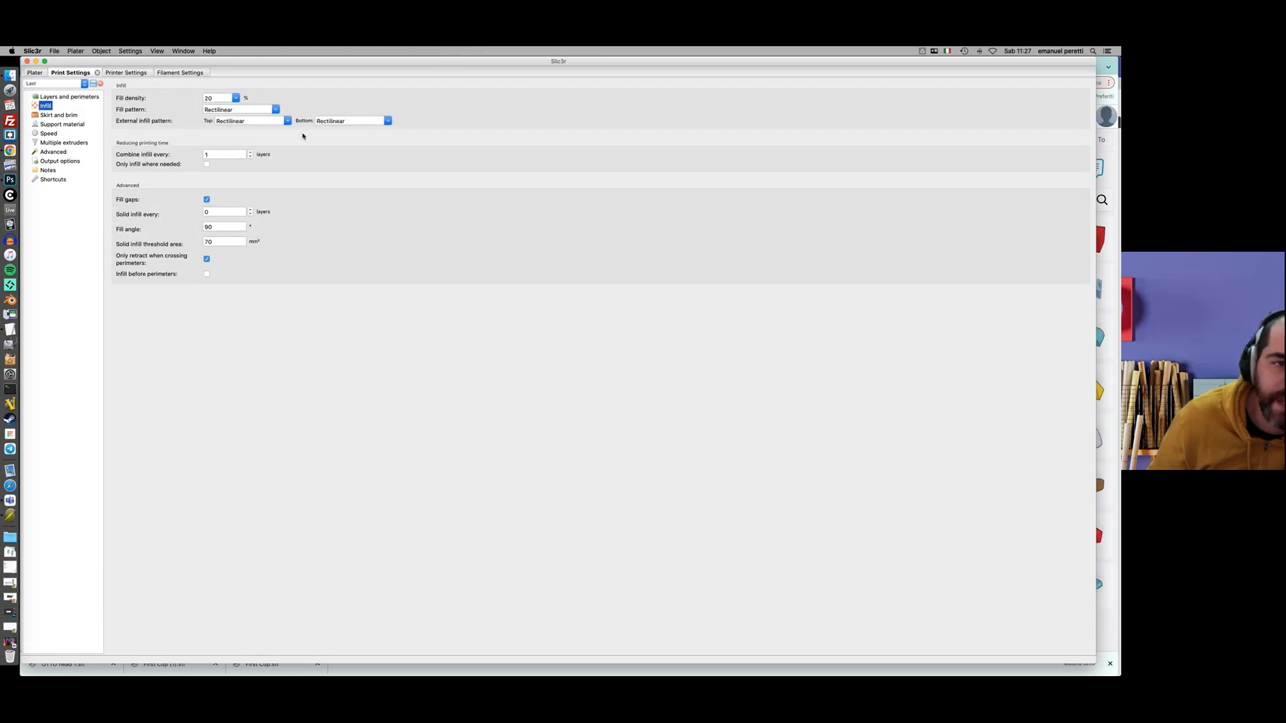
pyautogui.click(73, 116)
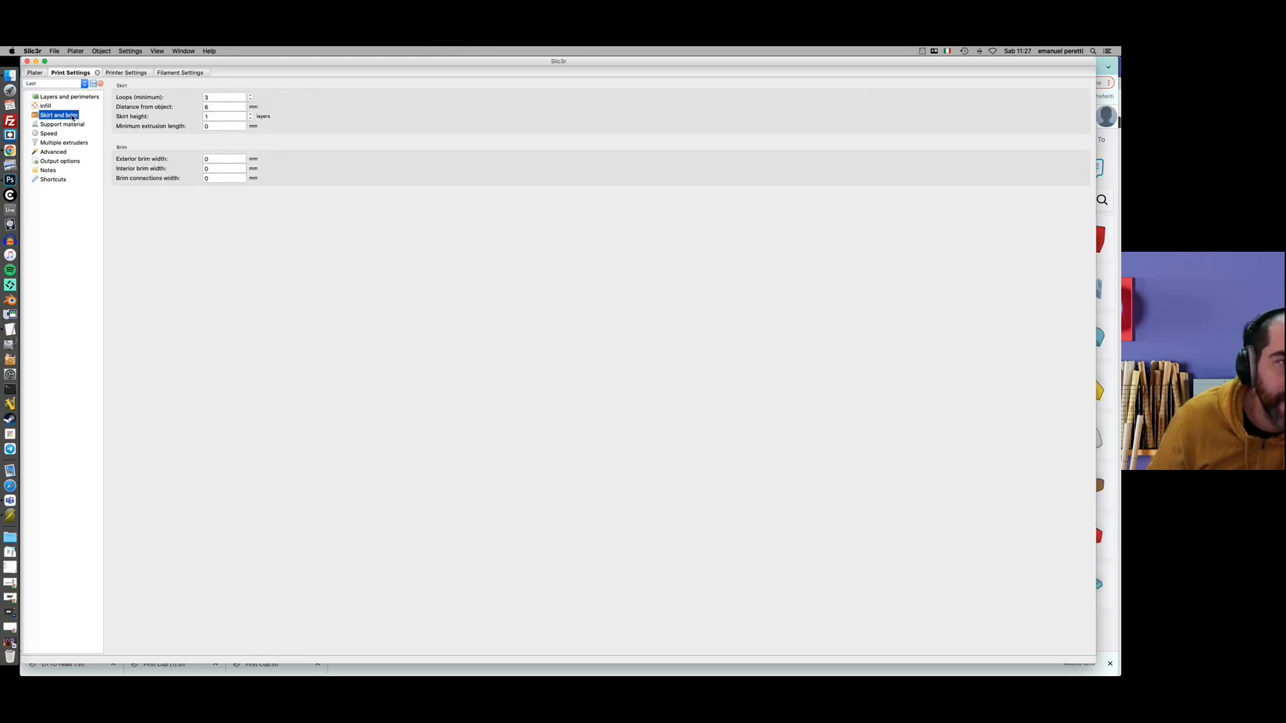
pyautogui.click(76, 125)
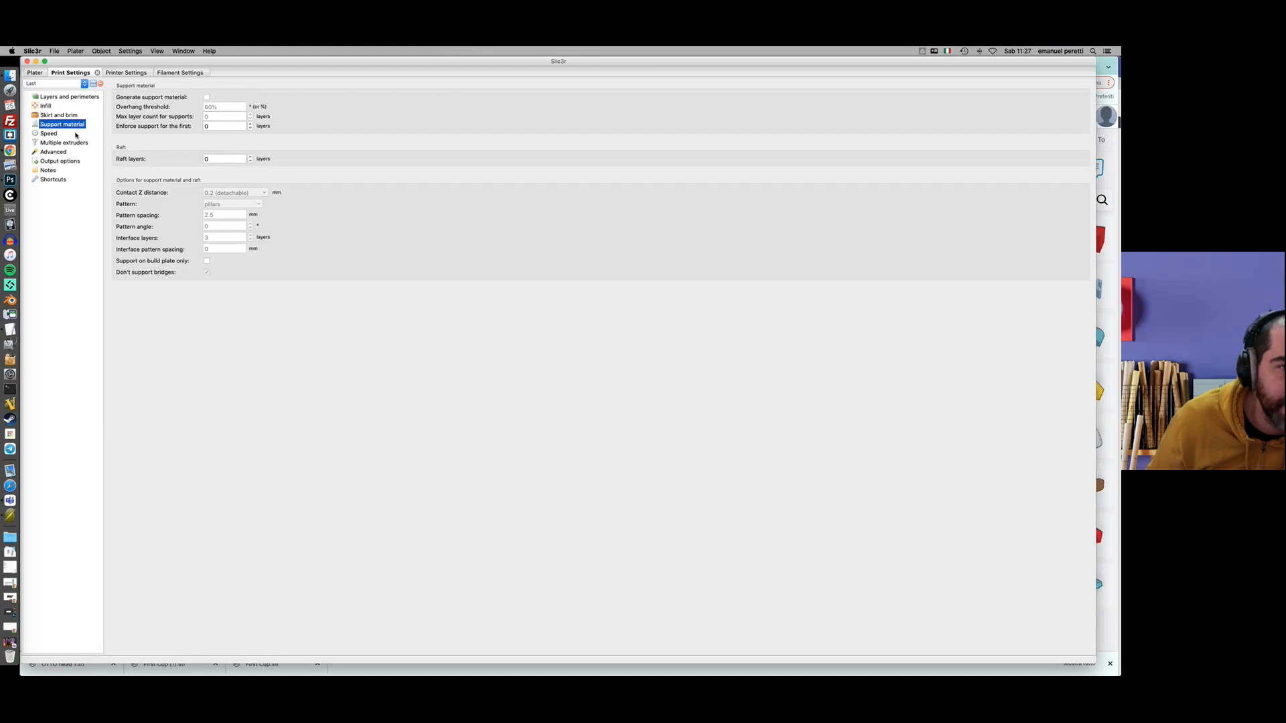
pyautogui.click(75, 134)
pyautogui.click(77, 142)
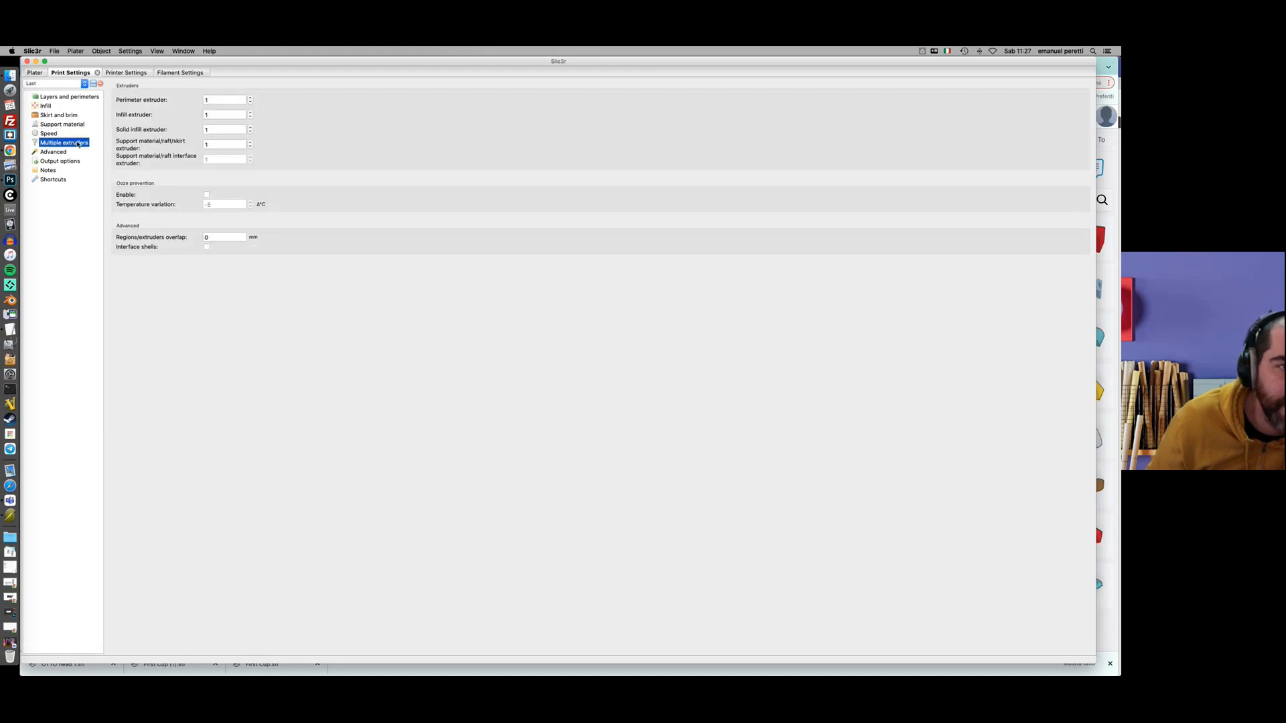
pyautogui.click(78, 152)
pyautogui.click(79, 162)
pyautogui.click(79, 171)
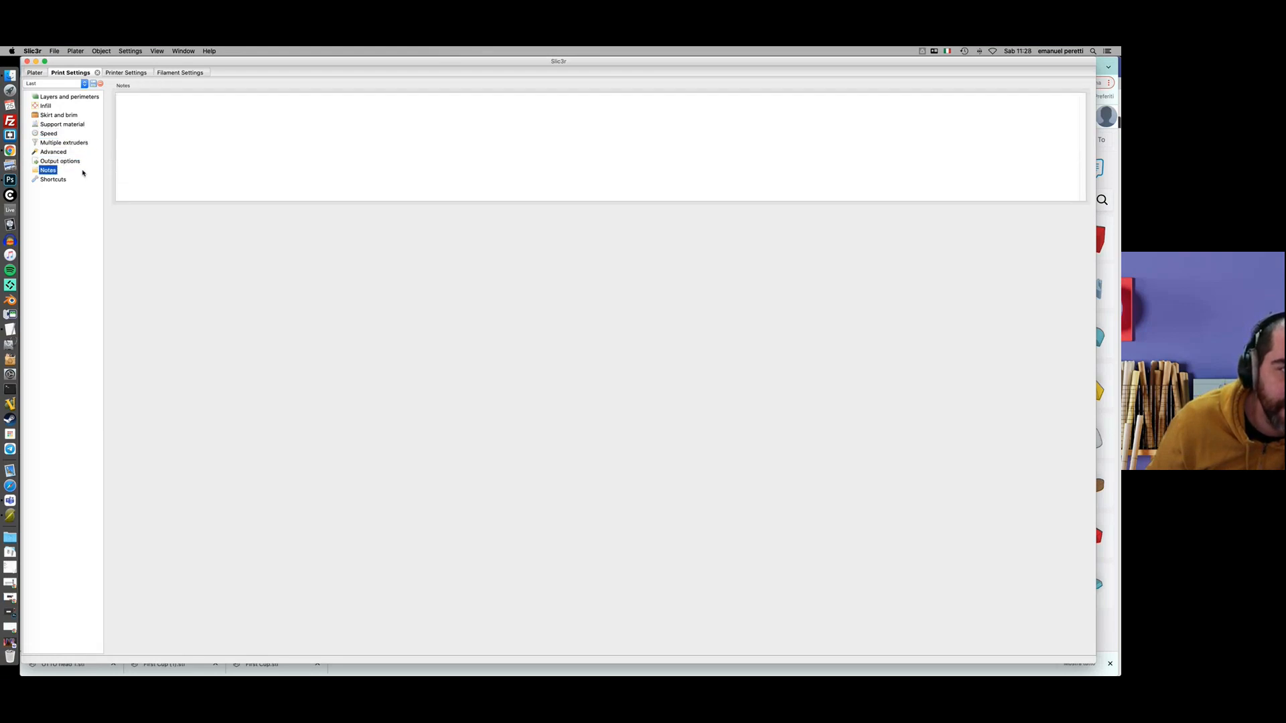
pyautogui.click(80, 179)
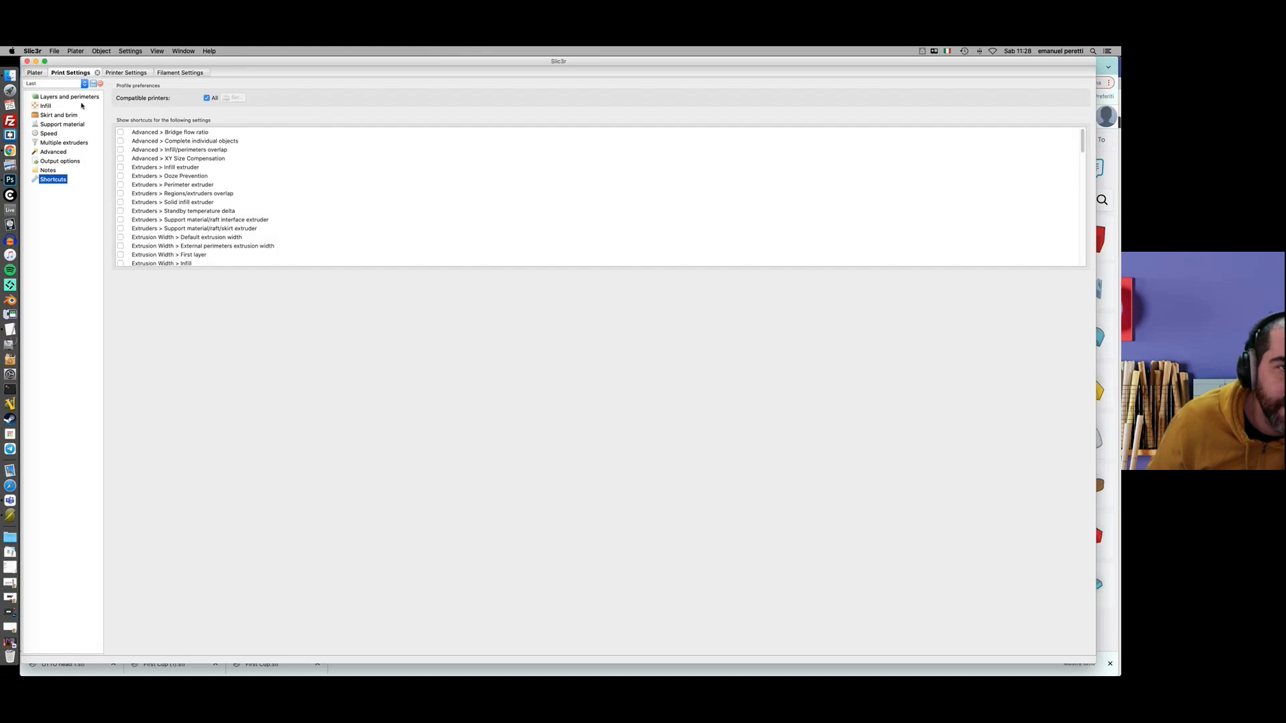
pyautogui.click(63, 116)
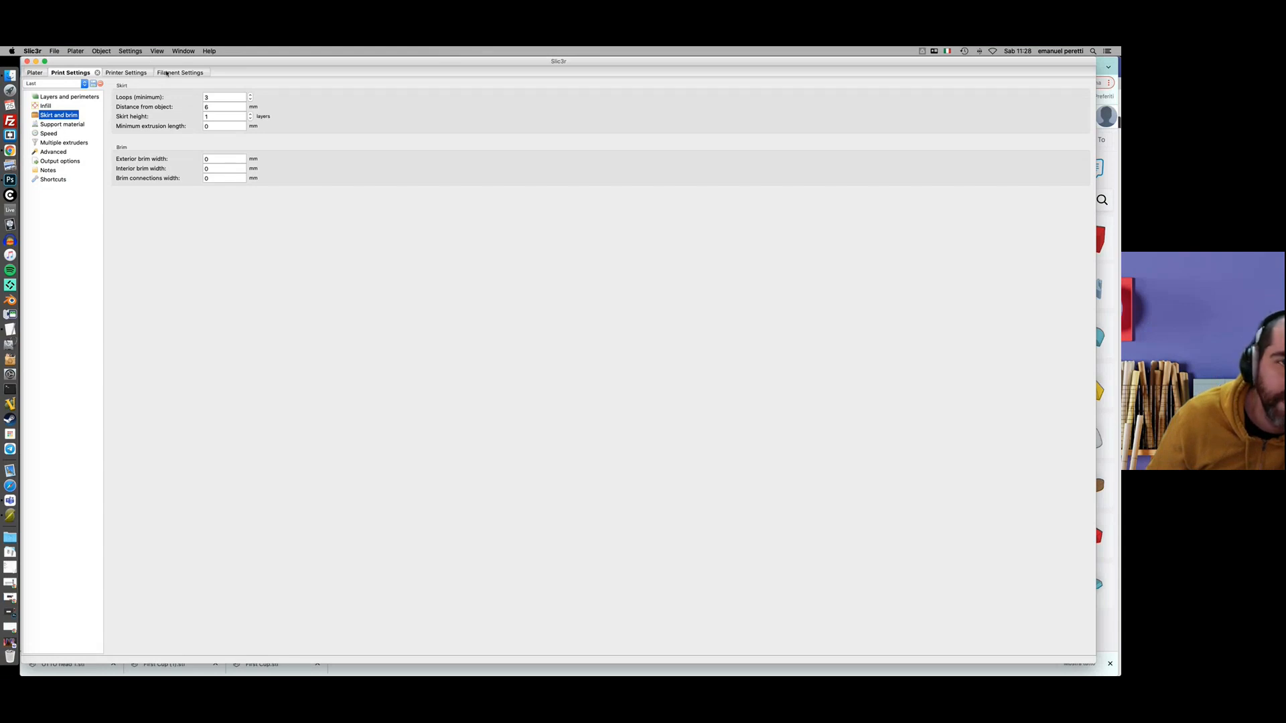
# Examine the filament profile's cooling options and its diameter, extrusion multiplier and temperature settings.
pyautogui.click(167, 73)
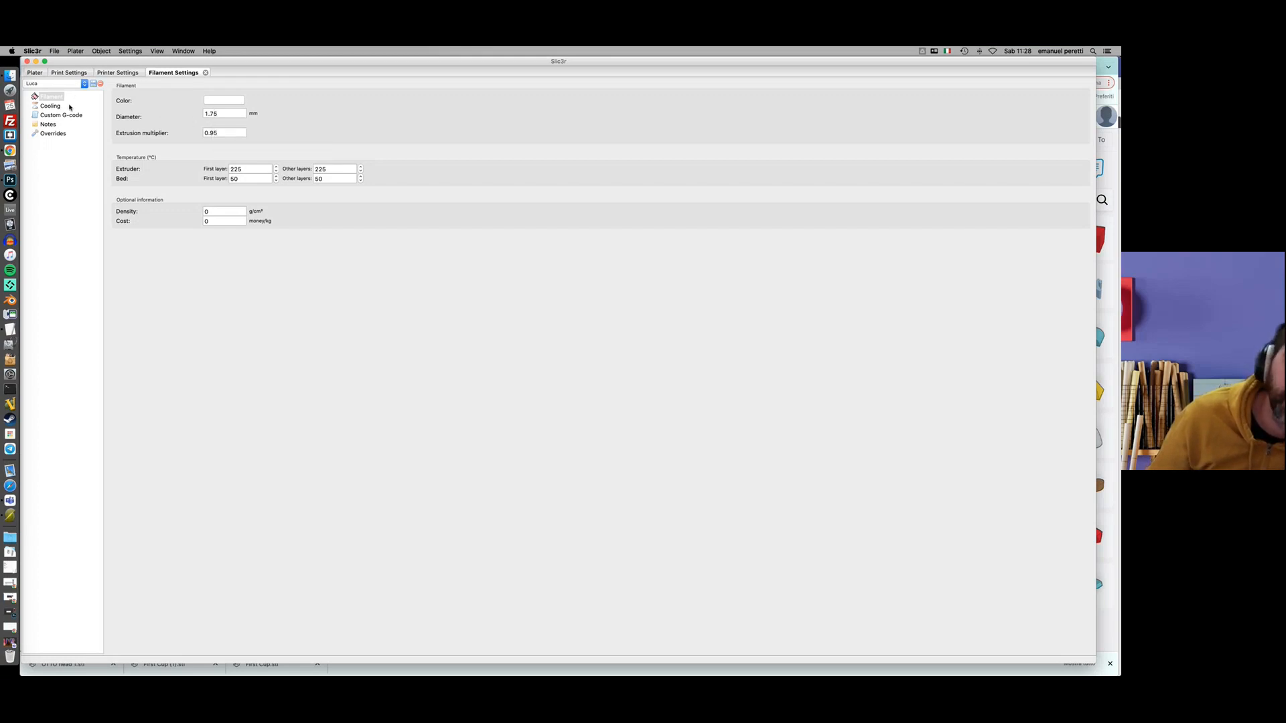
pyautogui.click(47, 106)
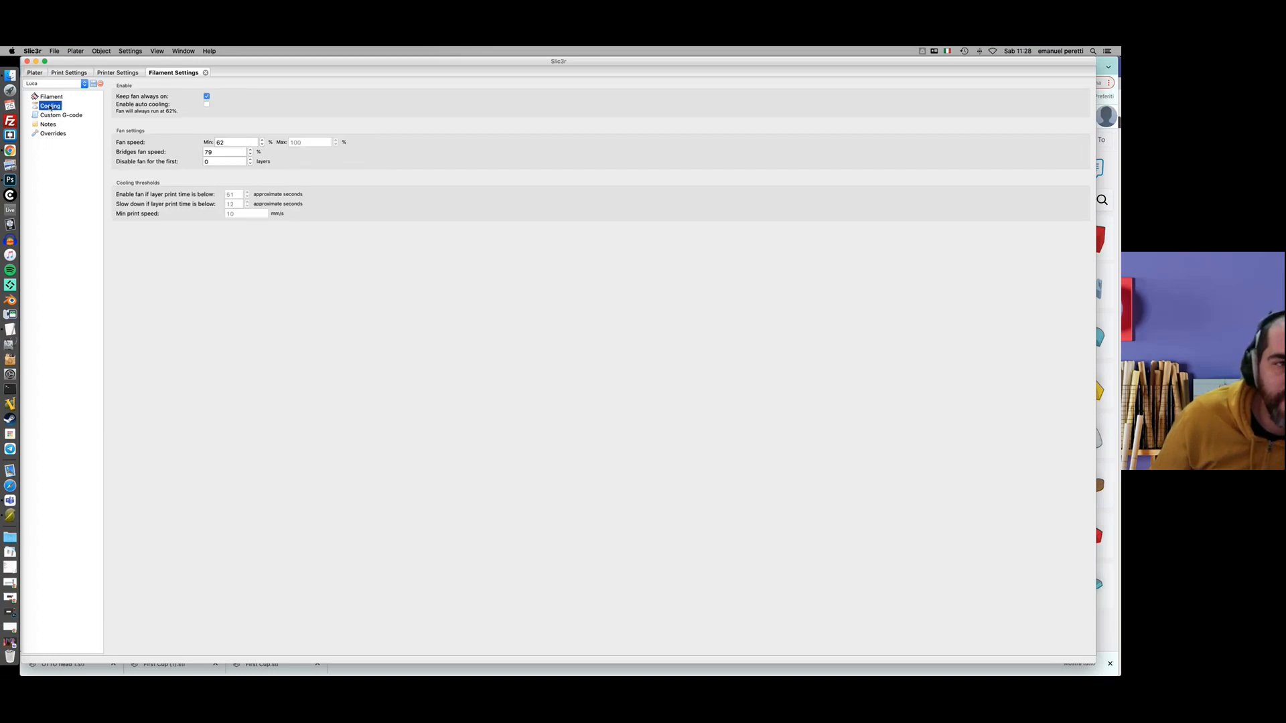
pyautogui.click(52, 99)
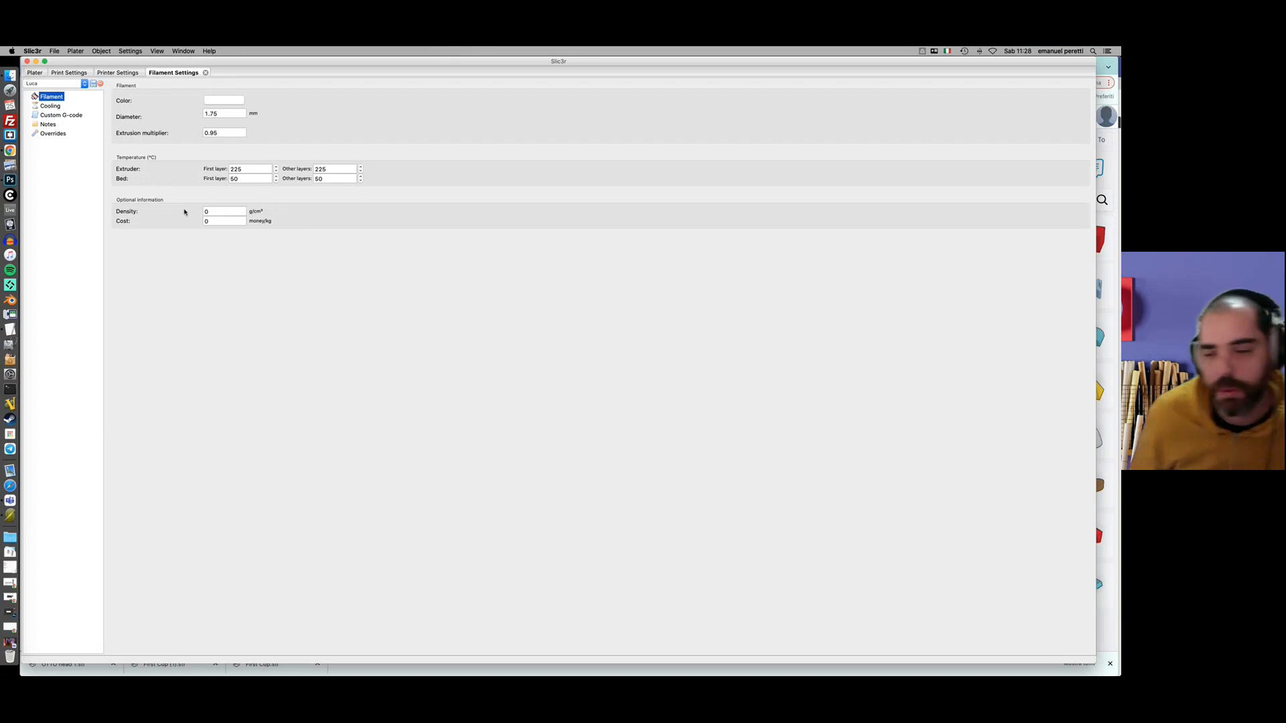
pyautogui.moveTo(184, 211)
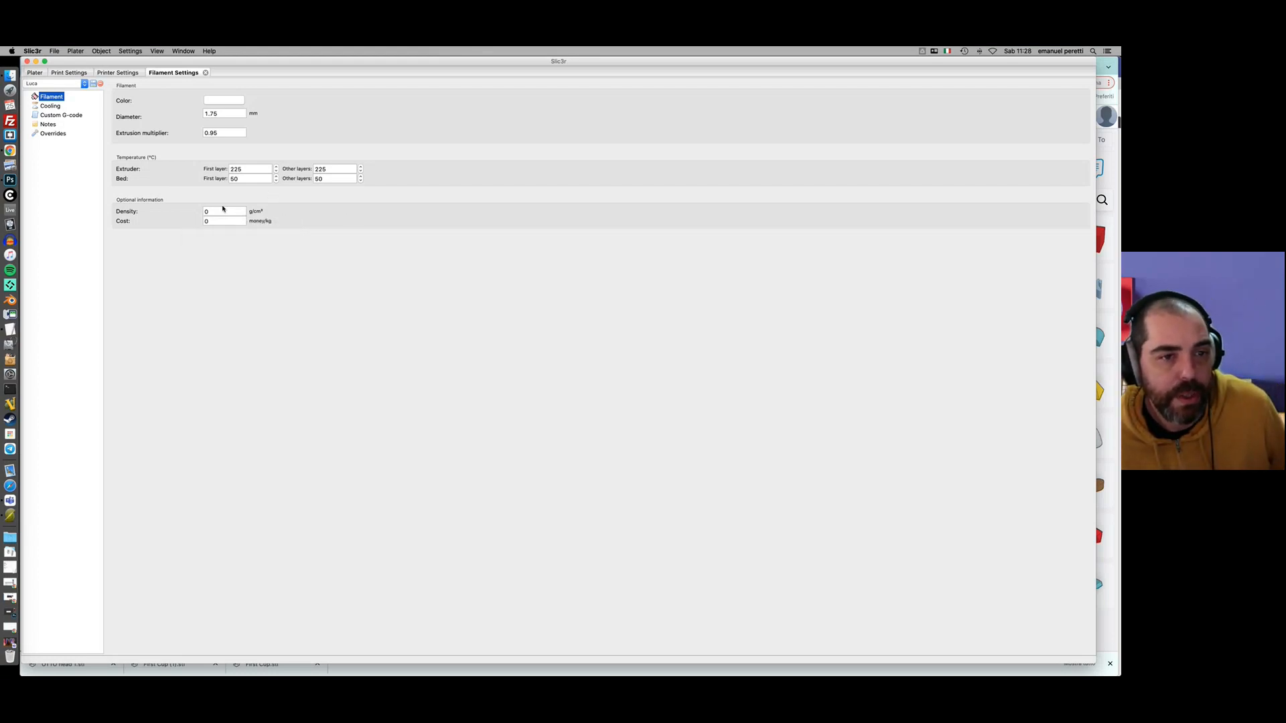
# Examine the filament profile's optional density and cost fields, and return to the plater's 3D bed view.
pyautogui.click(226, 211)
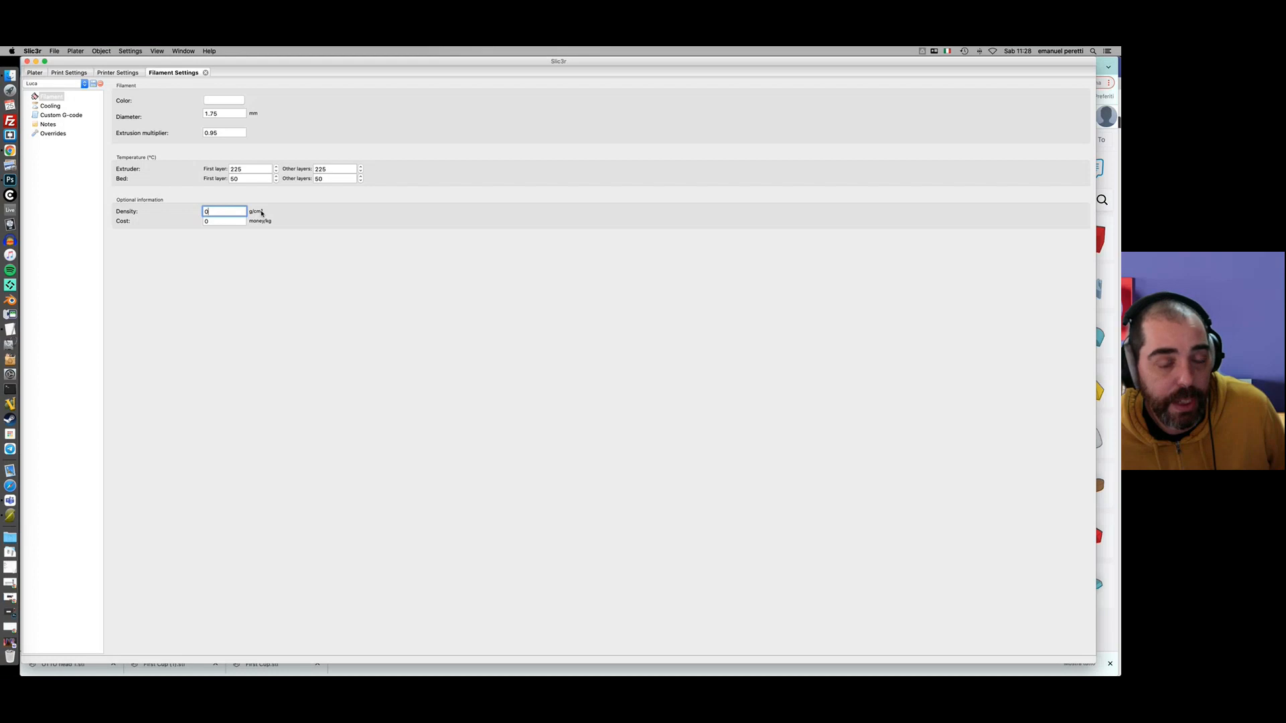
pyautogui.click(208, 222)
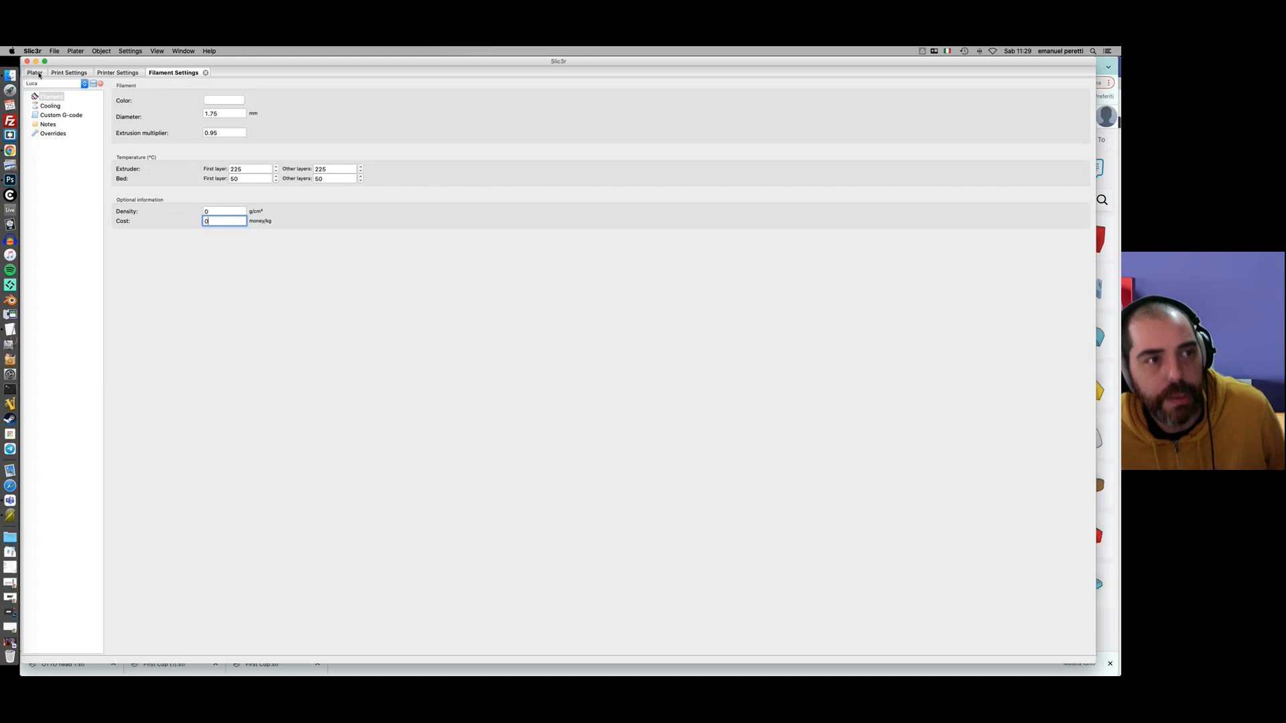
pyautogui.click(35, 73)
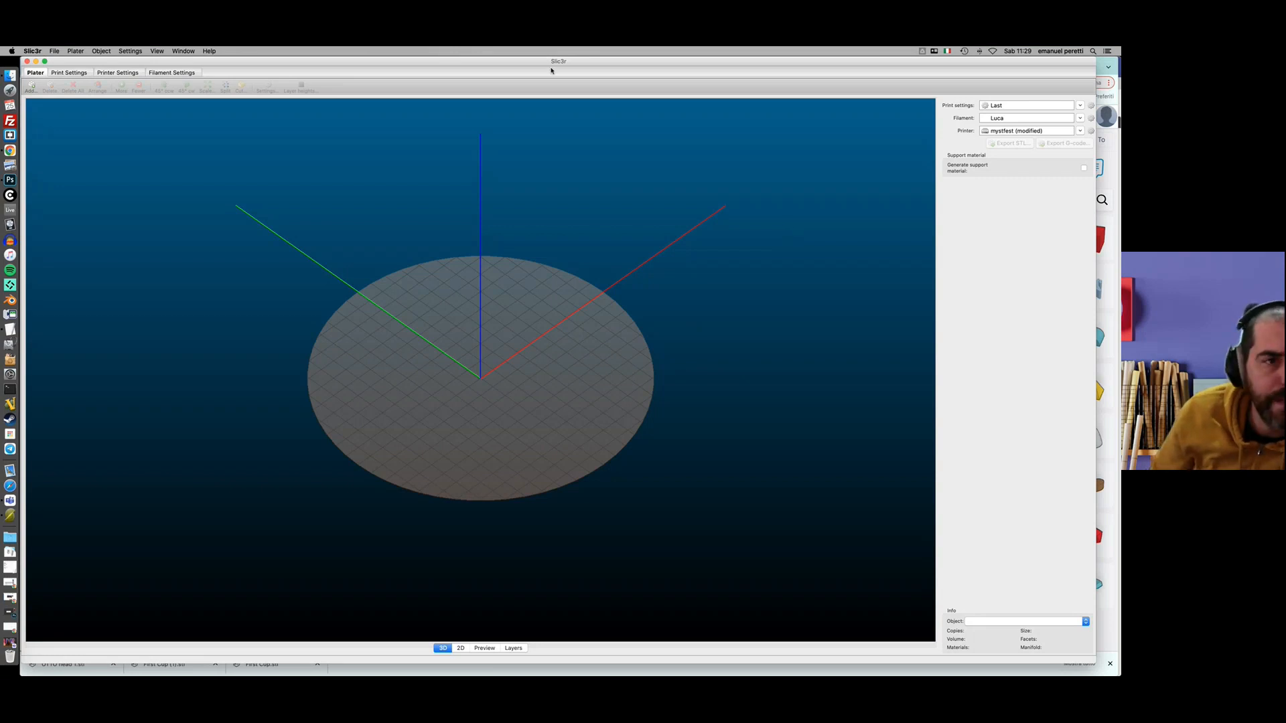
# Close Slic3r, discarding the unsaved nozzle diameter change, and close the Slic3r Finder window to return to the OTTO head 1 design.
pyautogui.click(27, 61)
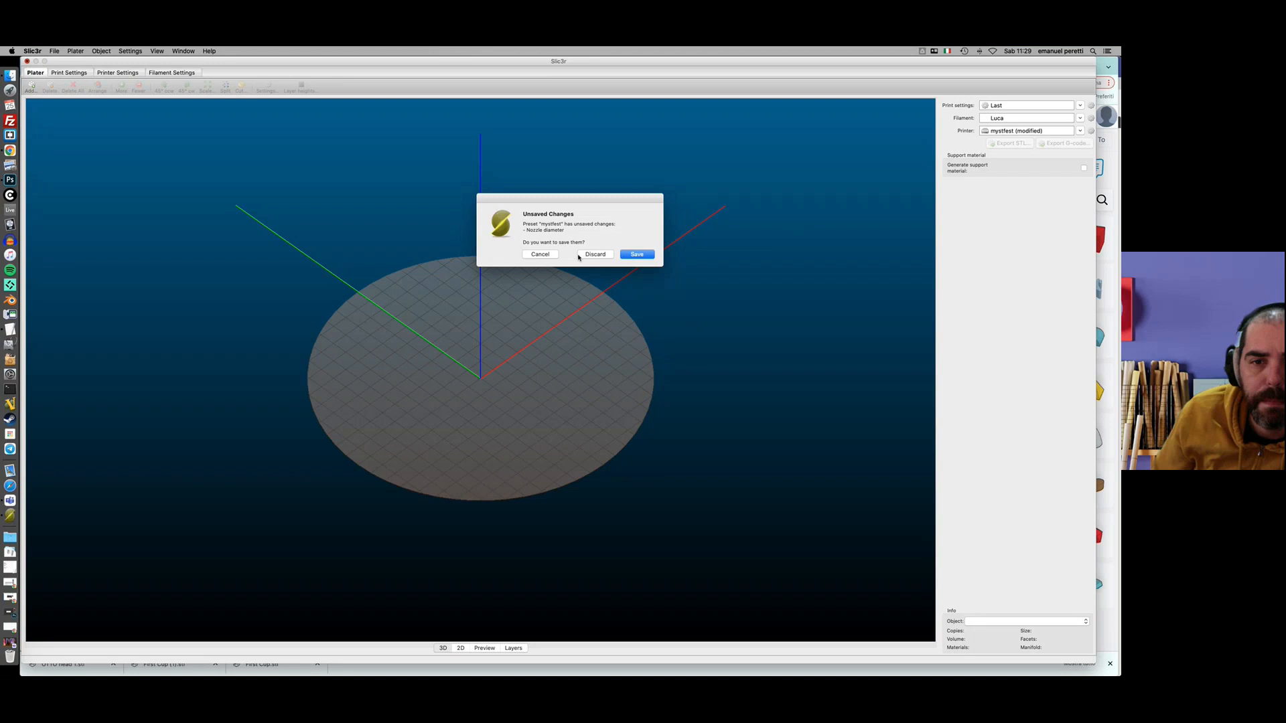
pyautogui.click(595, 256)
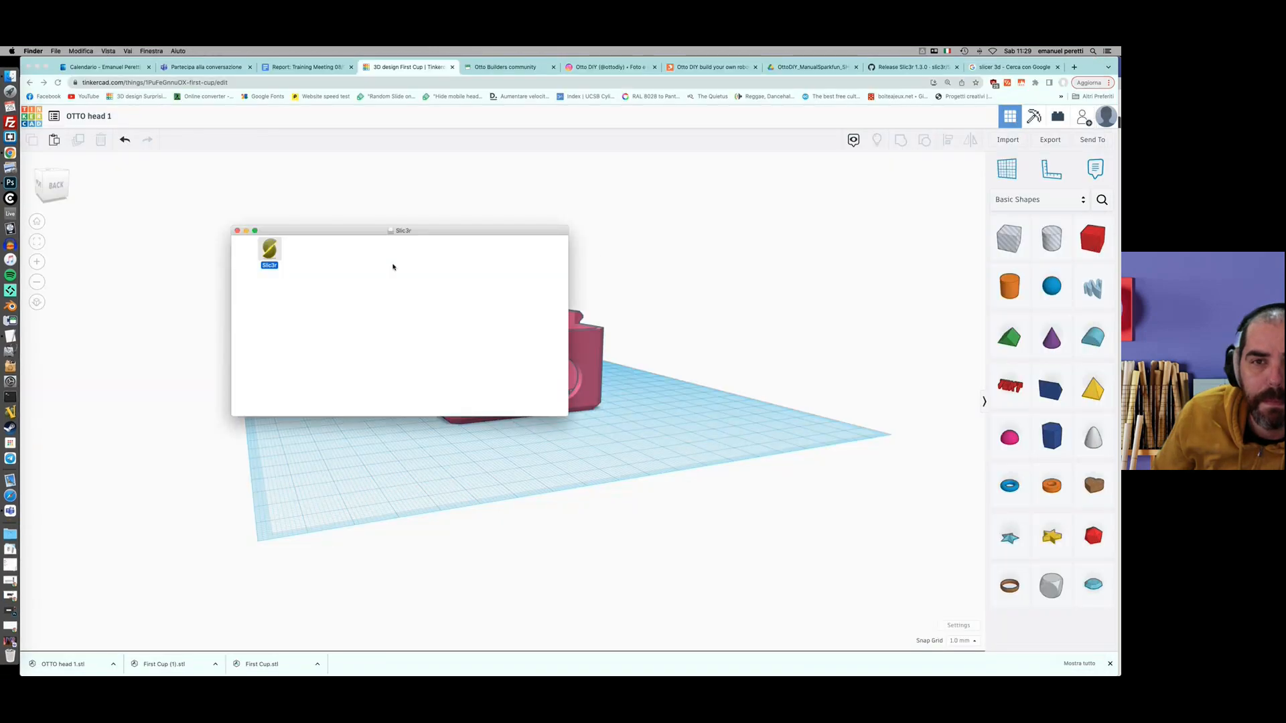
pyautogui.click(238, 231)
pyautogui.click(296, 176)
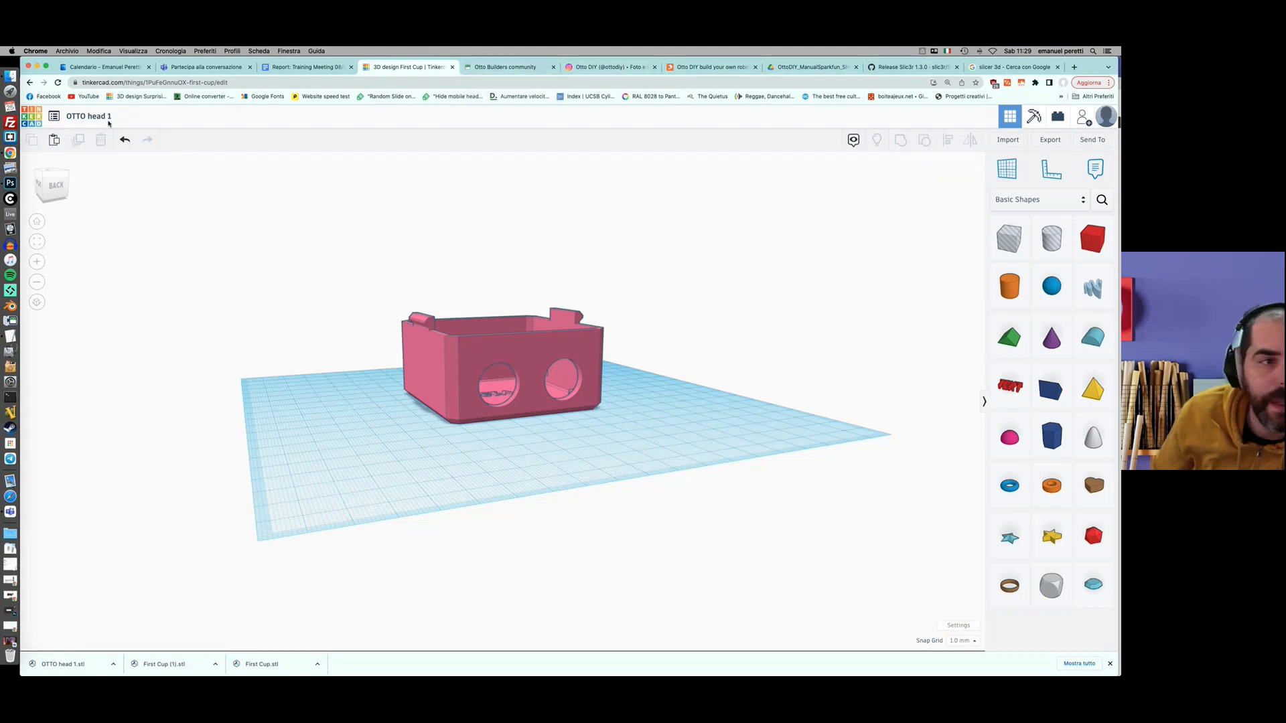
# Leave the OTTO head 1 design for the Tinkercad dashboard and look through the saved 3D designs.
pyautogui.click(28, 117)
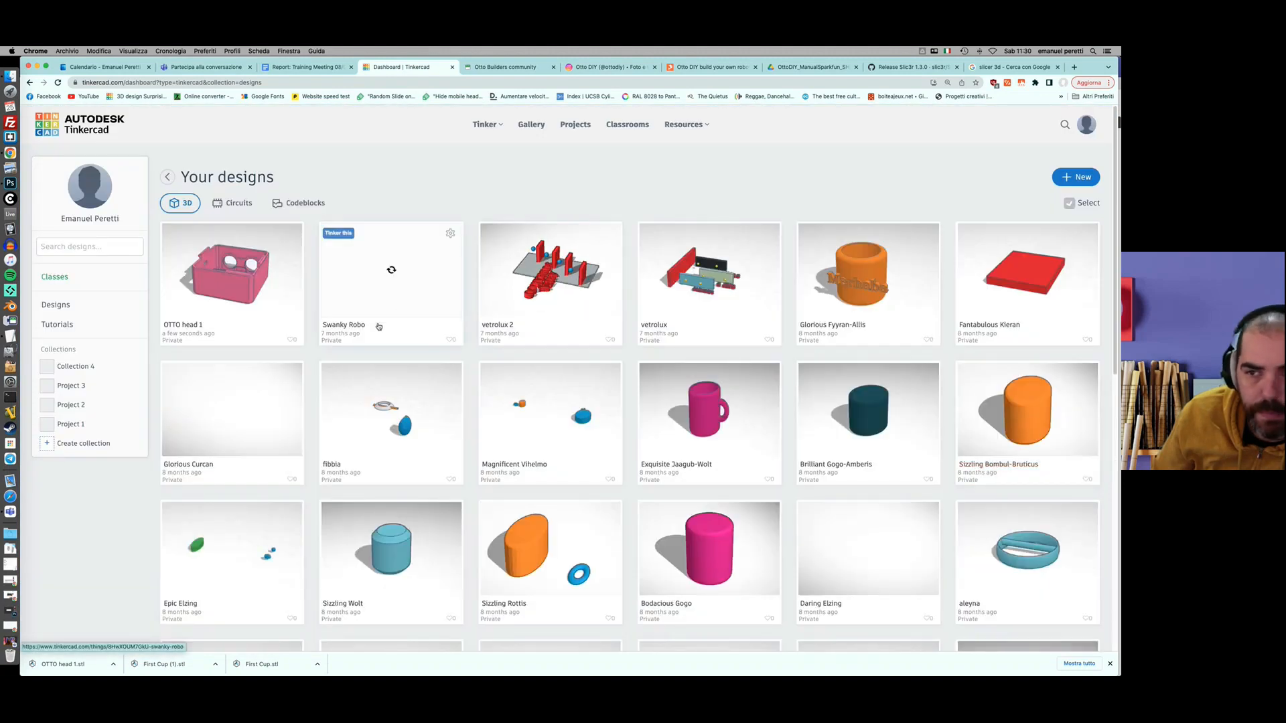
pyautogui.scroll(-1, 379, 326)
pyautogui.scroll(-1, 378, 327)
pyautogui.scroll(2, 376, 327)
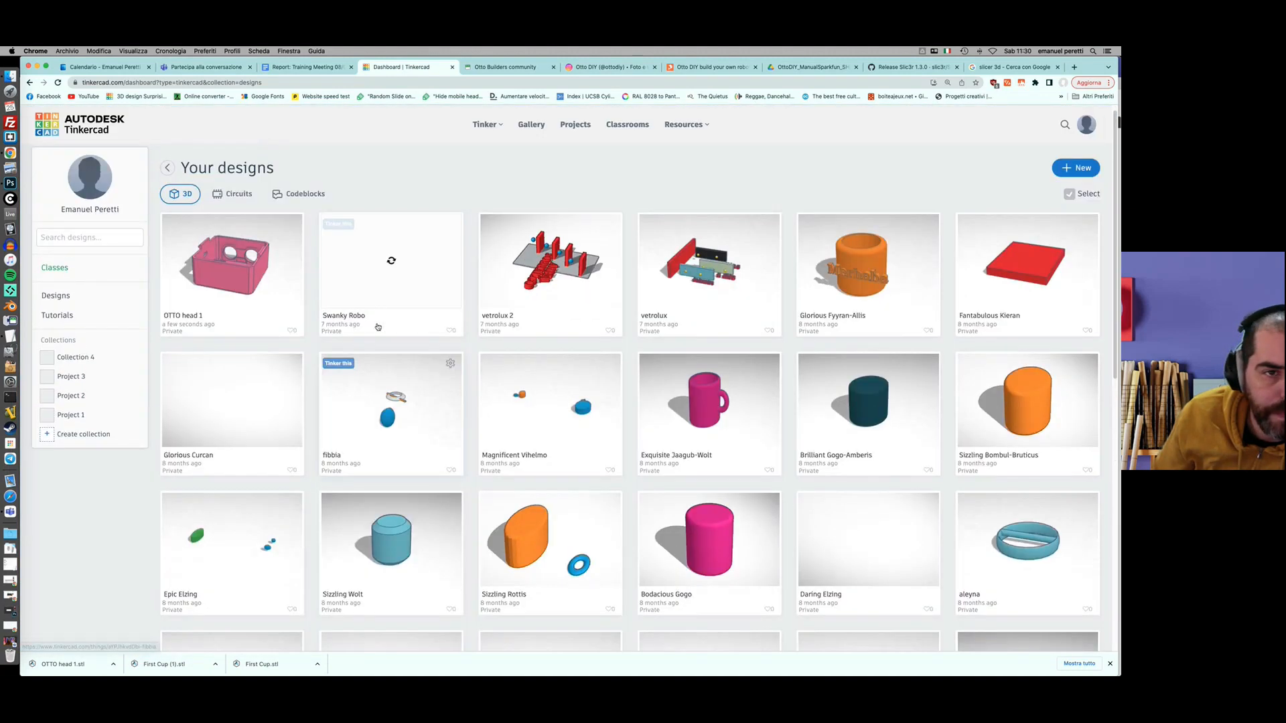
# Open the Copy of Drone circuit with the Arduino and four motors from the circuit designs for editing.
pyautogui.click(229, 204)
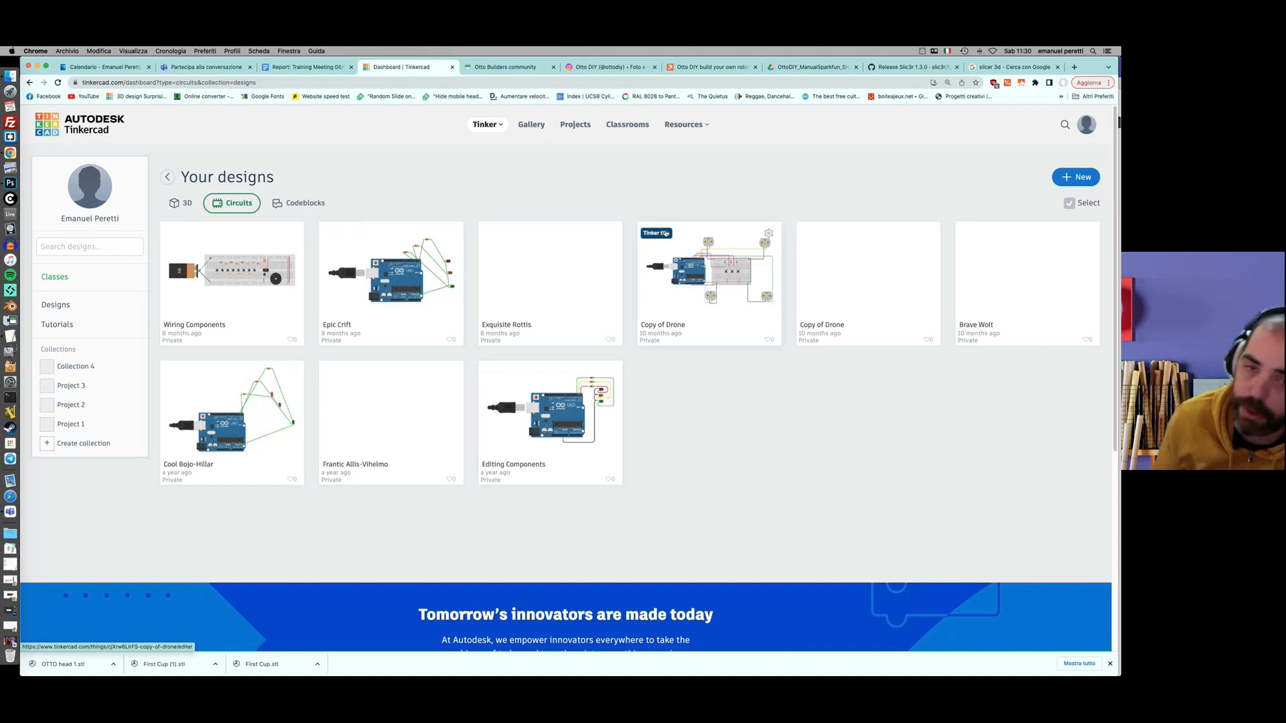
pyautogui.click(666, 233)
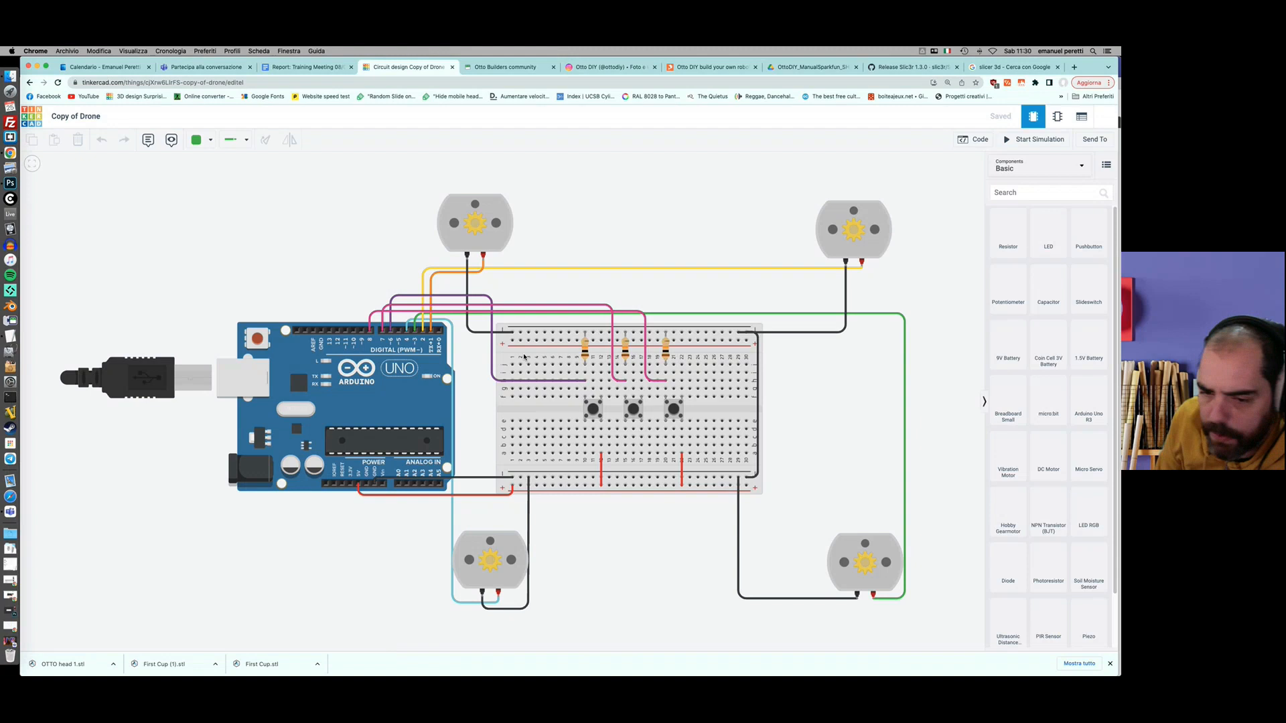
pyautogui.scroll(-5, 491, 407)
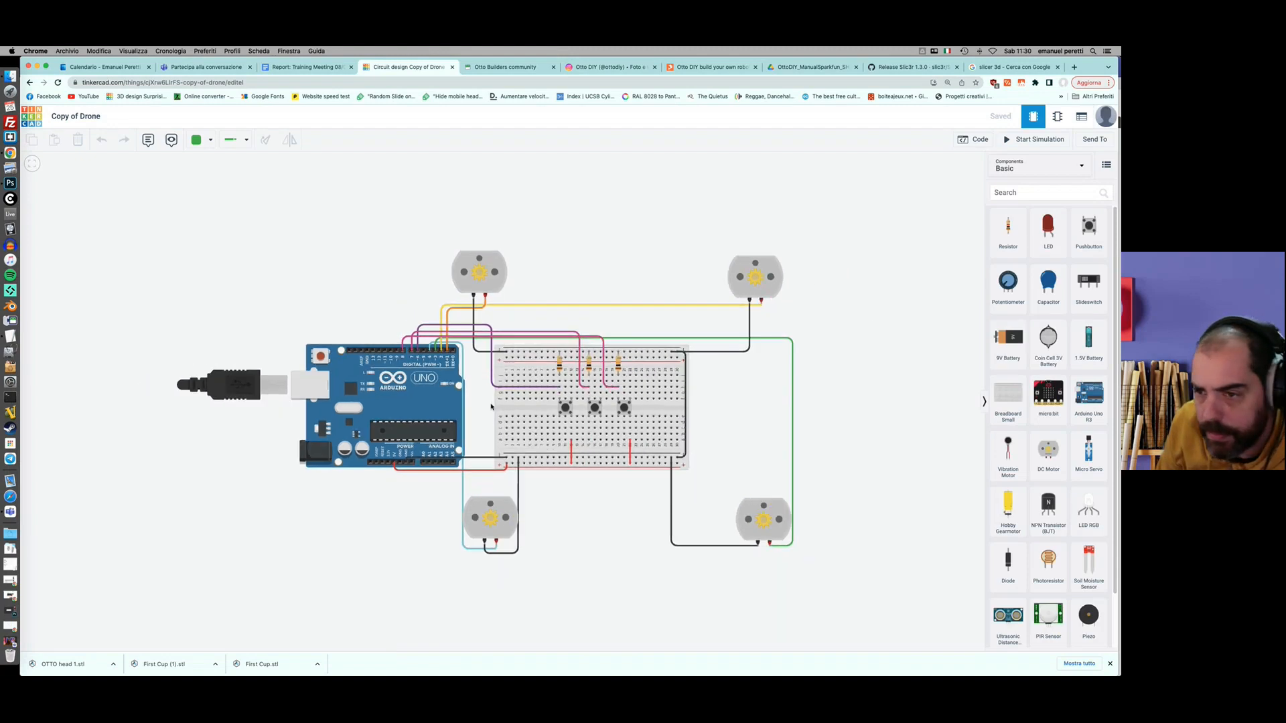
pyautogui.scroll(2, 491, 407)
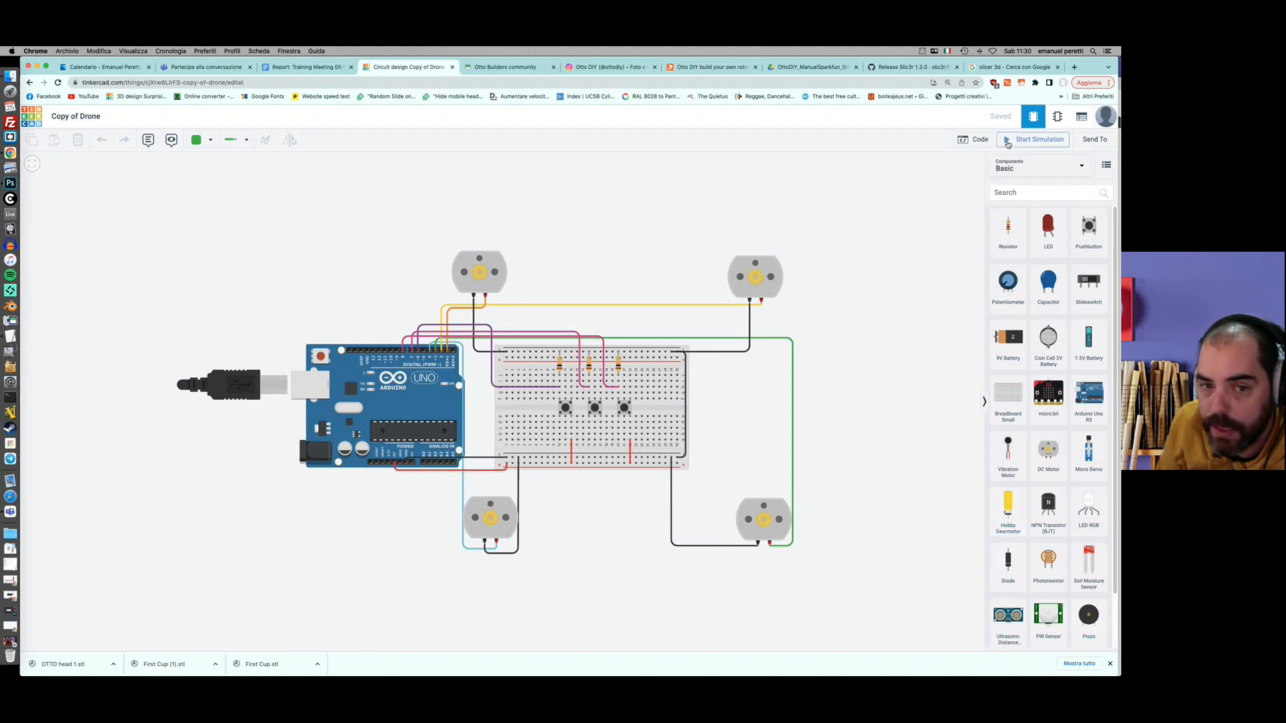
# Start the drone circuit's simulation and look through the available Basic components.
pyautogui.click(1008, 141)
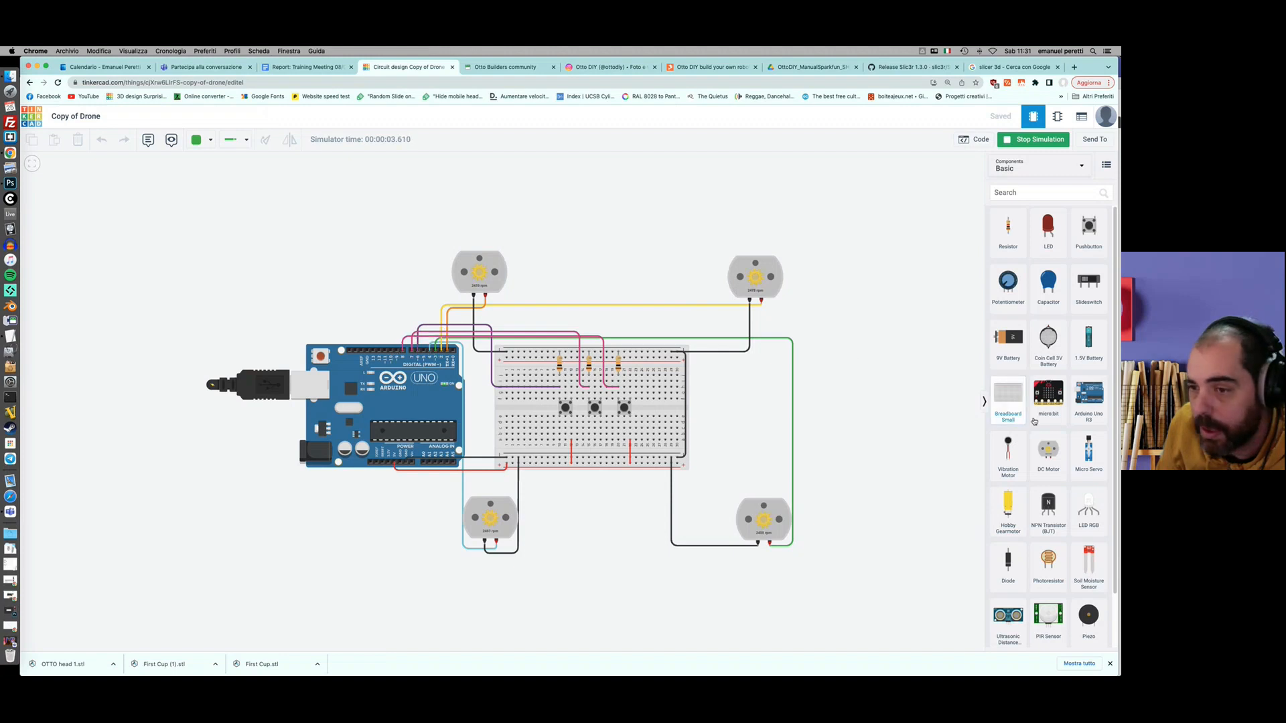
pyautogui.scroll(-2, 1032, 409)
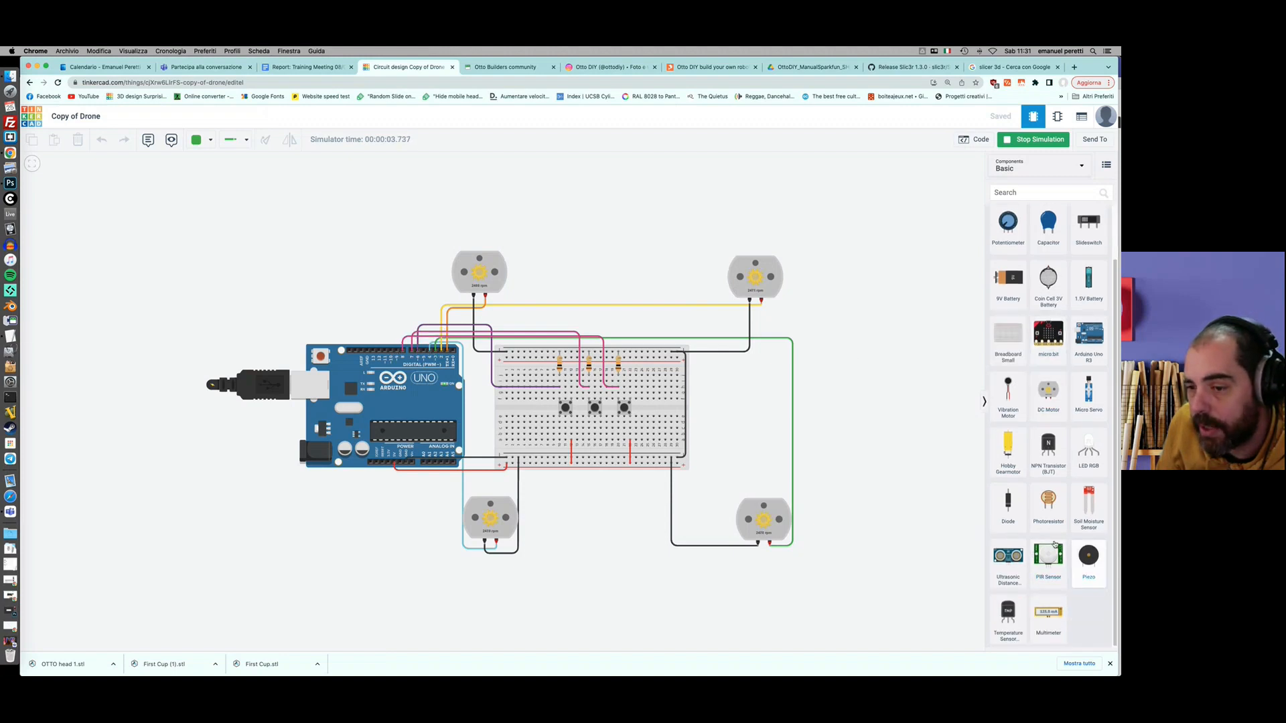
pyautogui.scroll(2, 1045, 549)
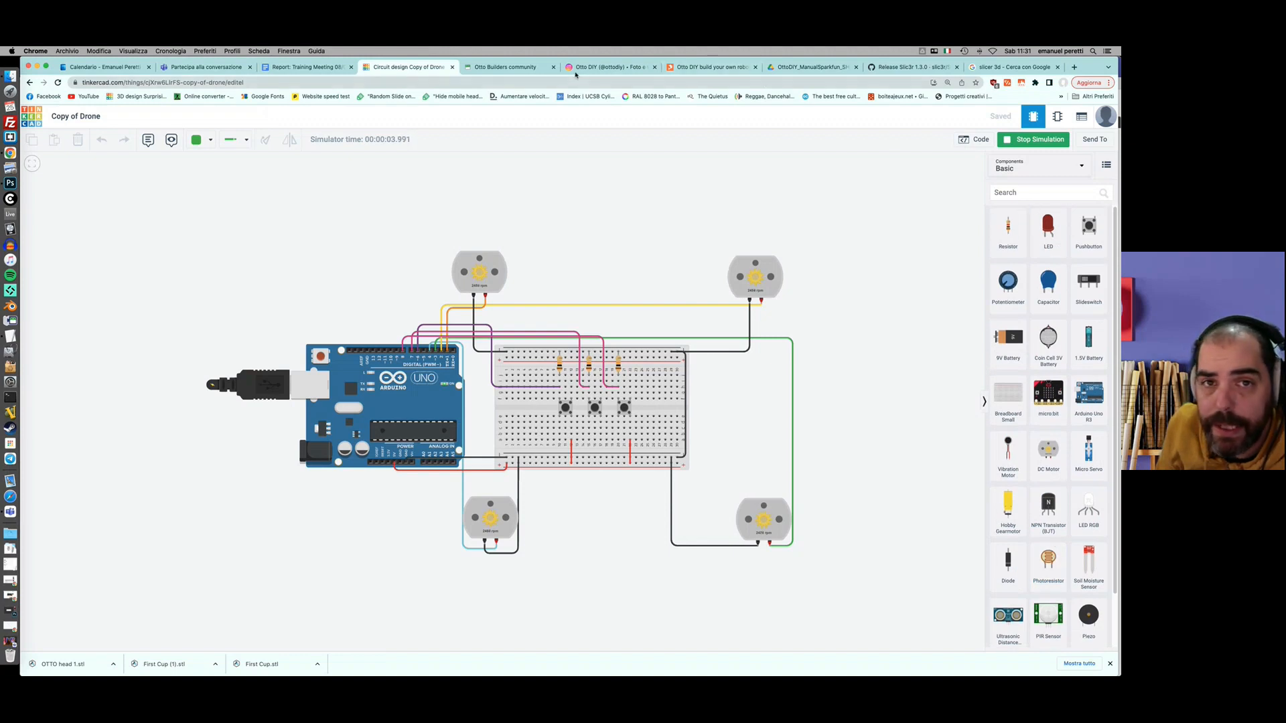
# Examine the Otto DIY website's Design page, from the robot models and remixes to the 3D accessories and papercrafts.
pyautogui.click(506, 67)
pyautogui.scroll(10, 508, 220)
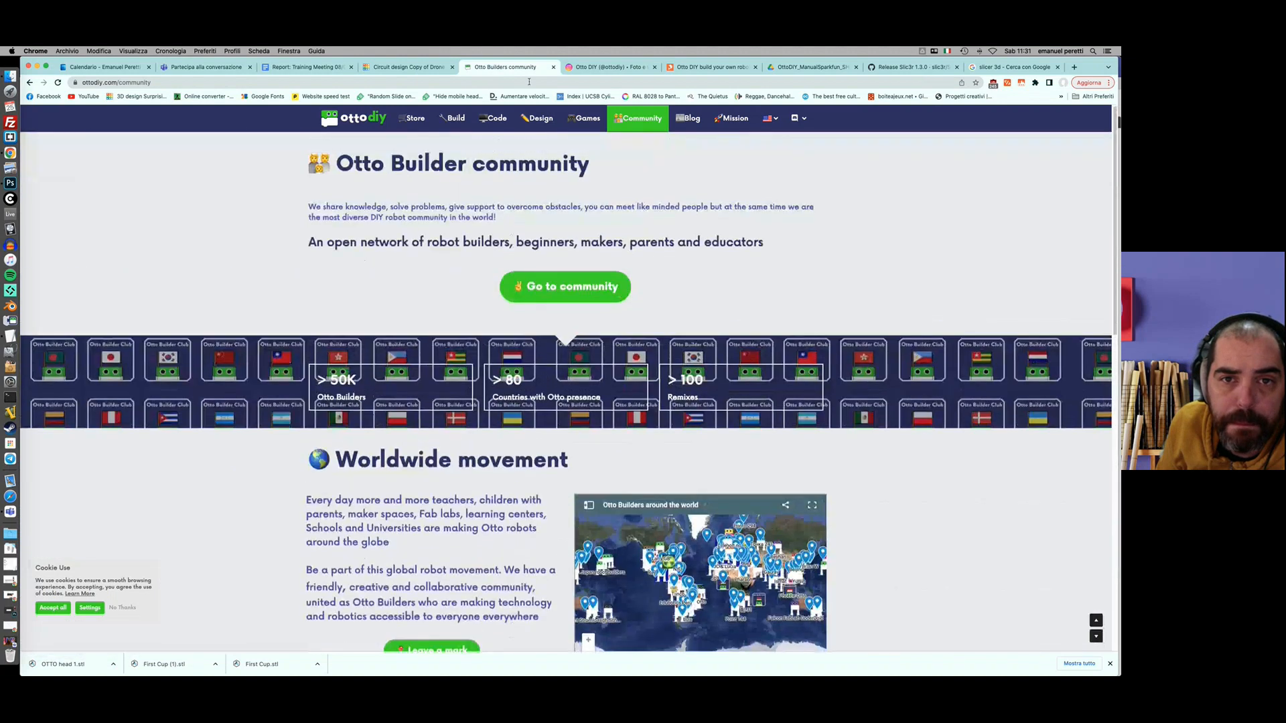
pyautogui.click(543, 127)
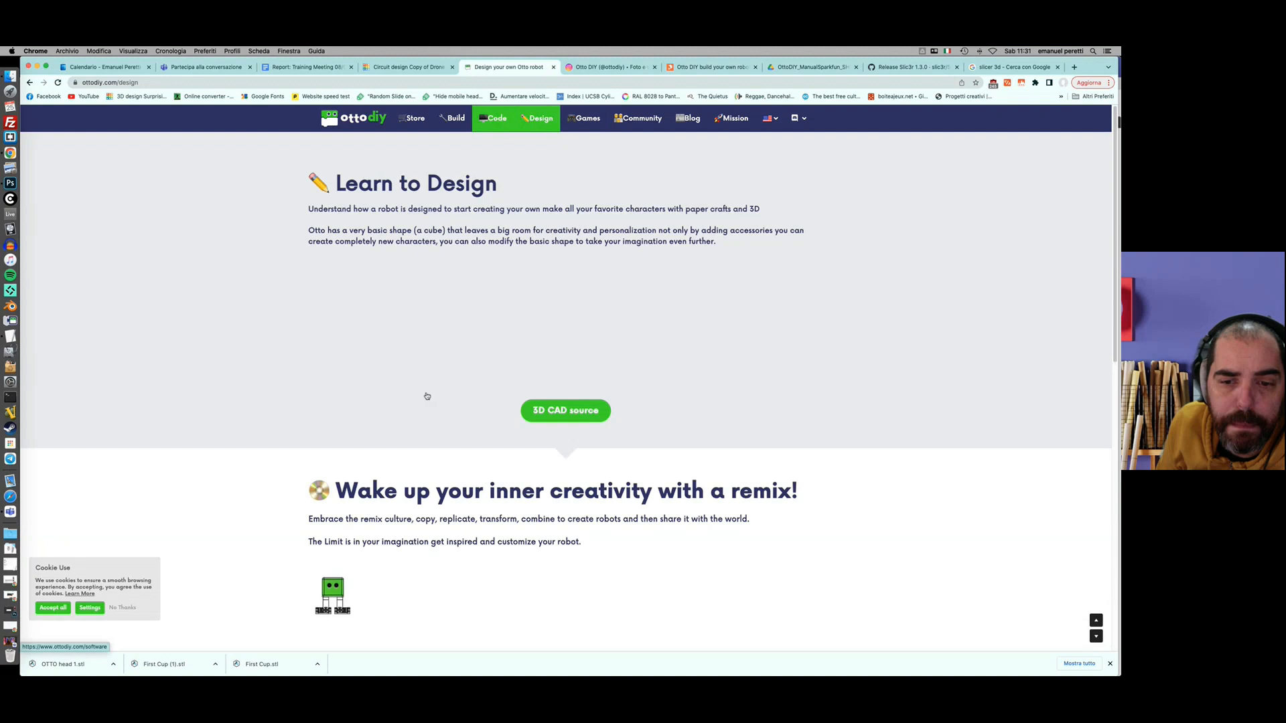
pyautogui.scroll(-10, 437, 602)
pyautogui.scroll(-5, 436, 602)
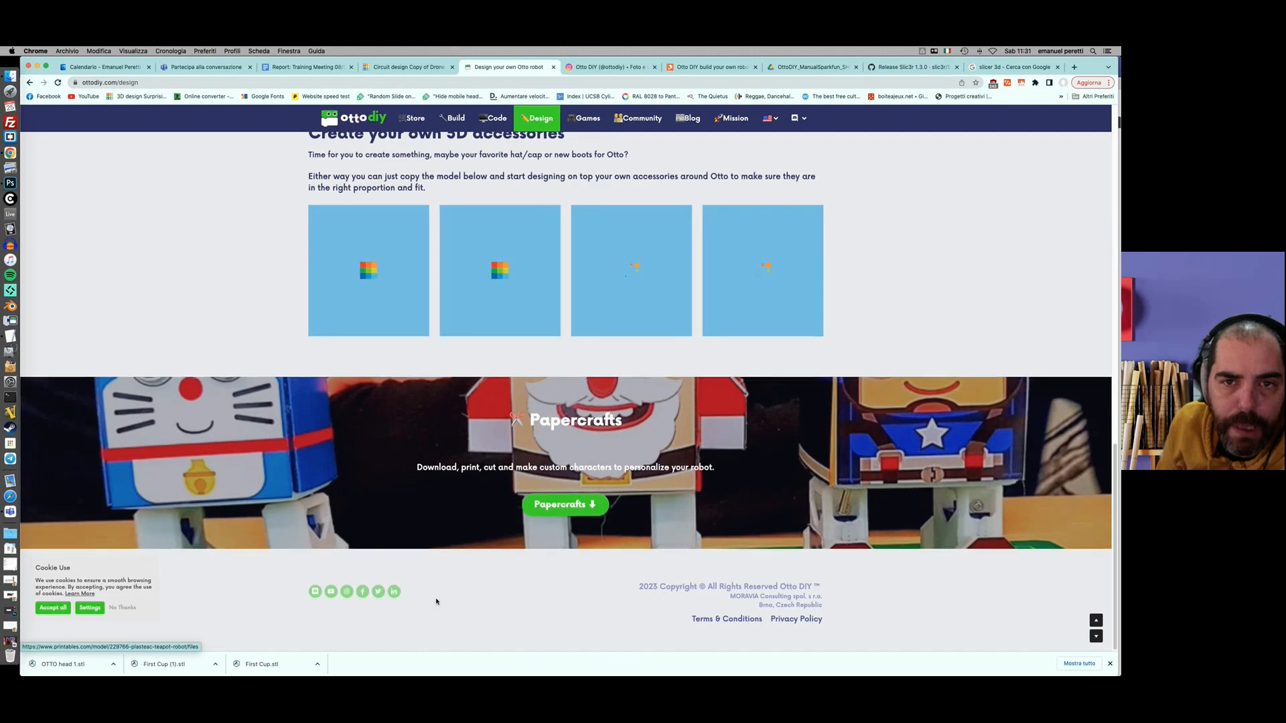
pyautogui.scroll(4, 436, 601)
pyautogui.scroll(10, 436, 601)
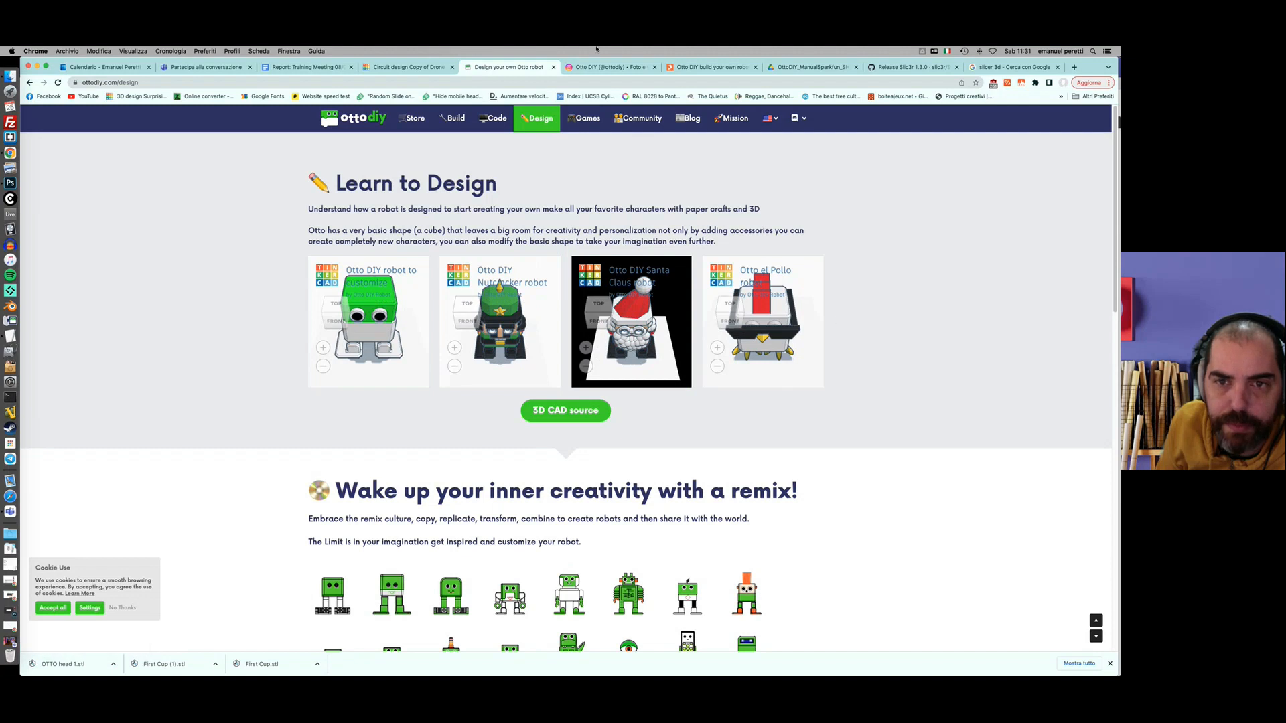
# Go back from the drone circuit to the Tinkercad dashboard, and view the Codeblocks designs followed by the 3D designs.
pyautogui.click(404, 68)
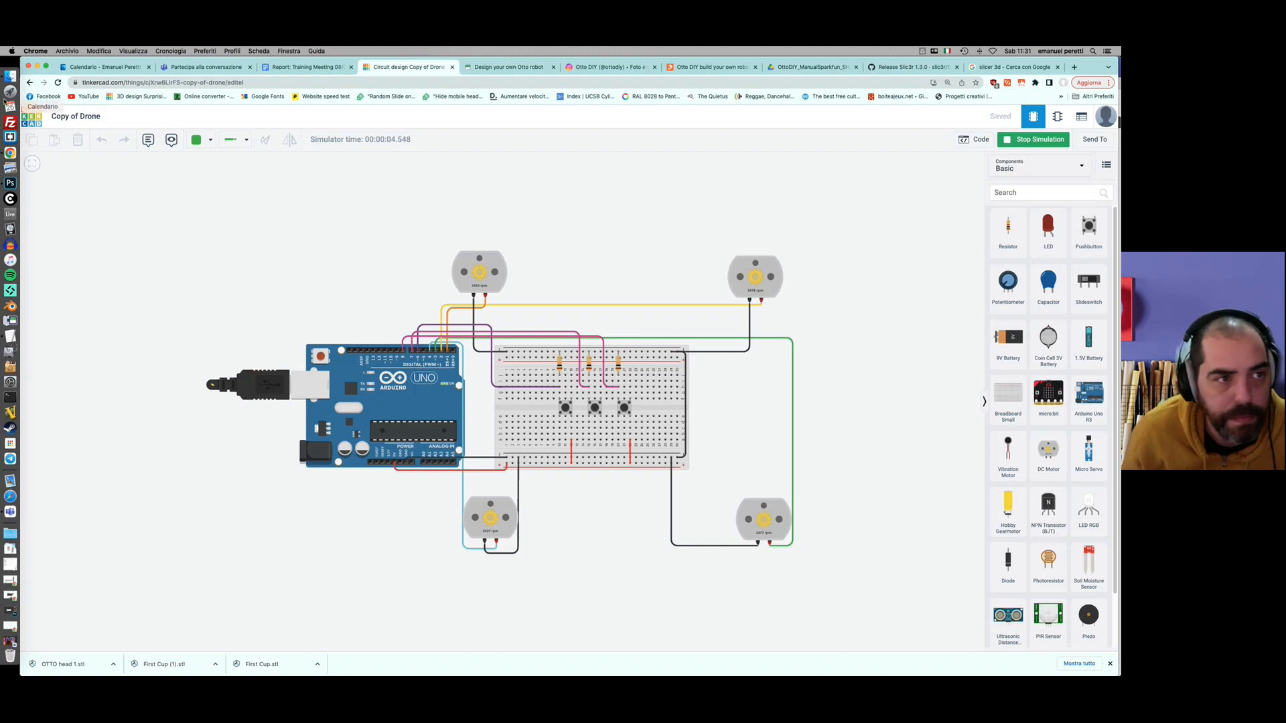
pyautogui.click(29, 82)
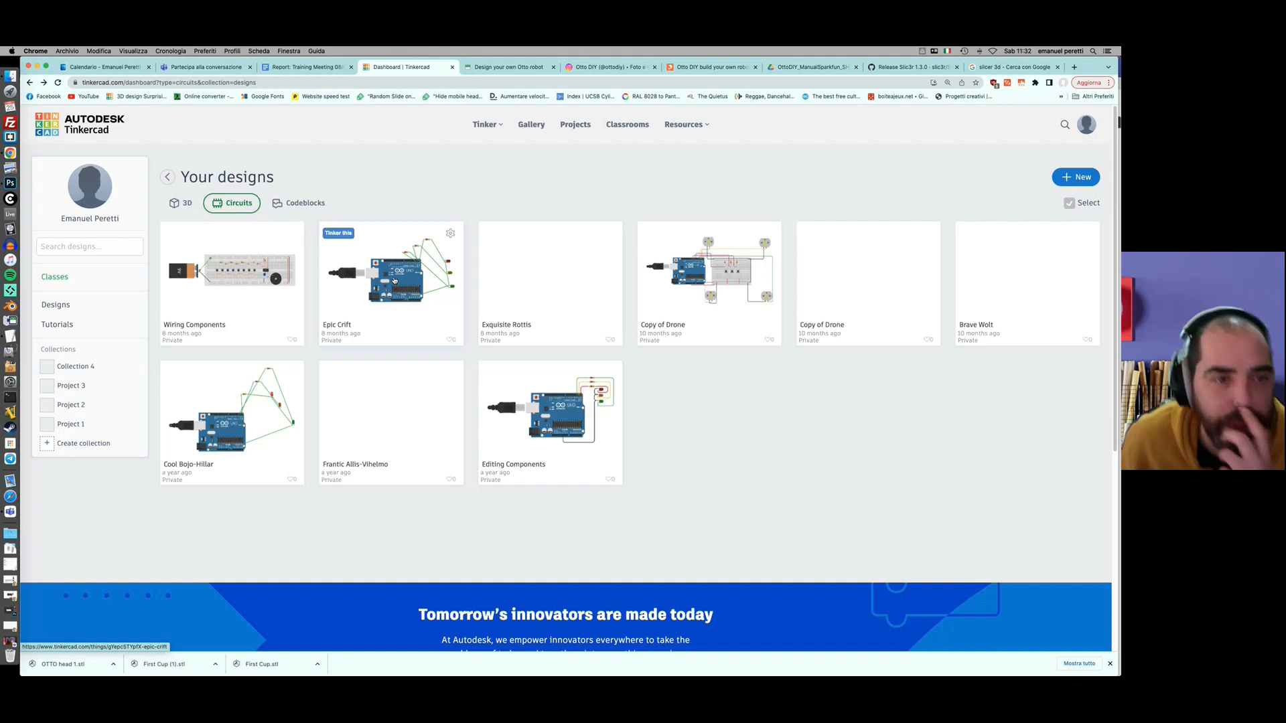
pyautogui.click(287, 208)
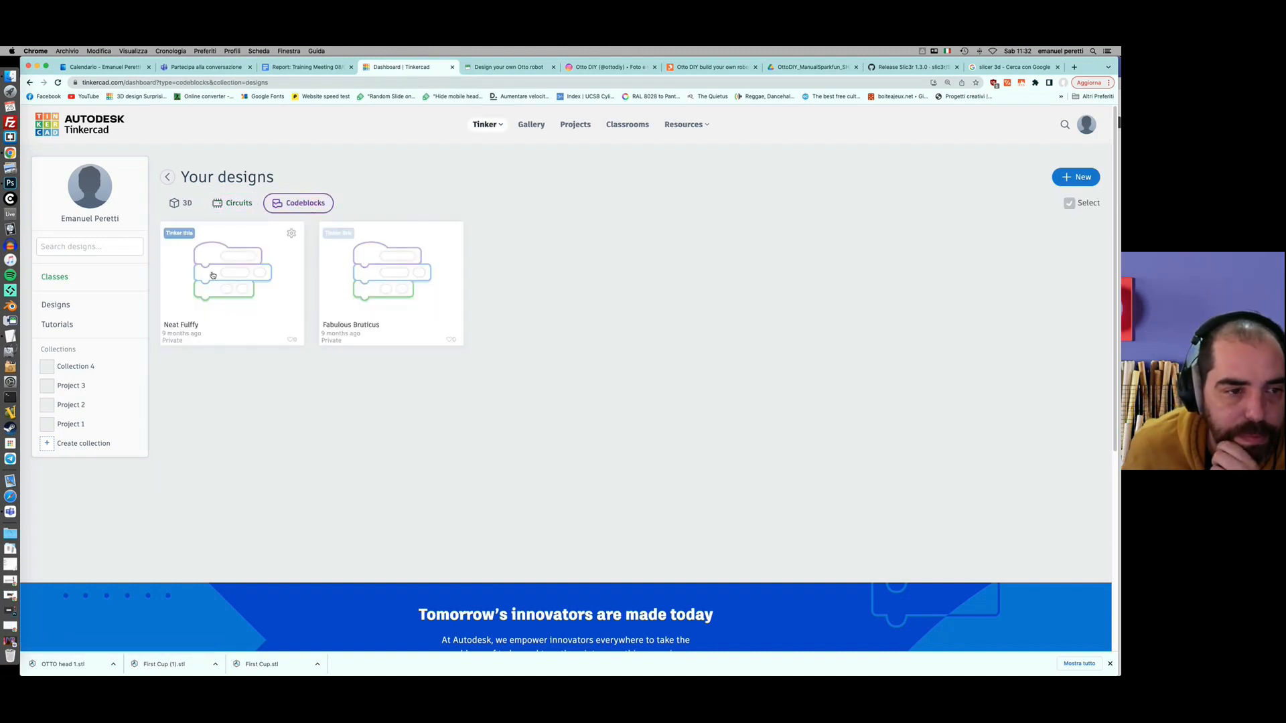
pyautogui.click(174, 204)
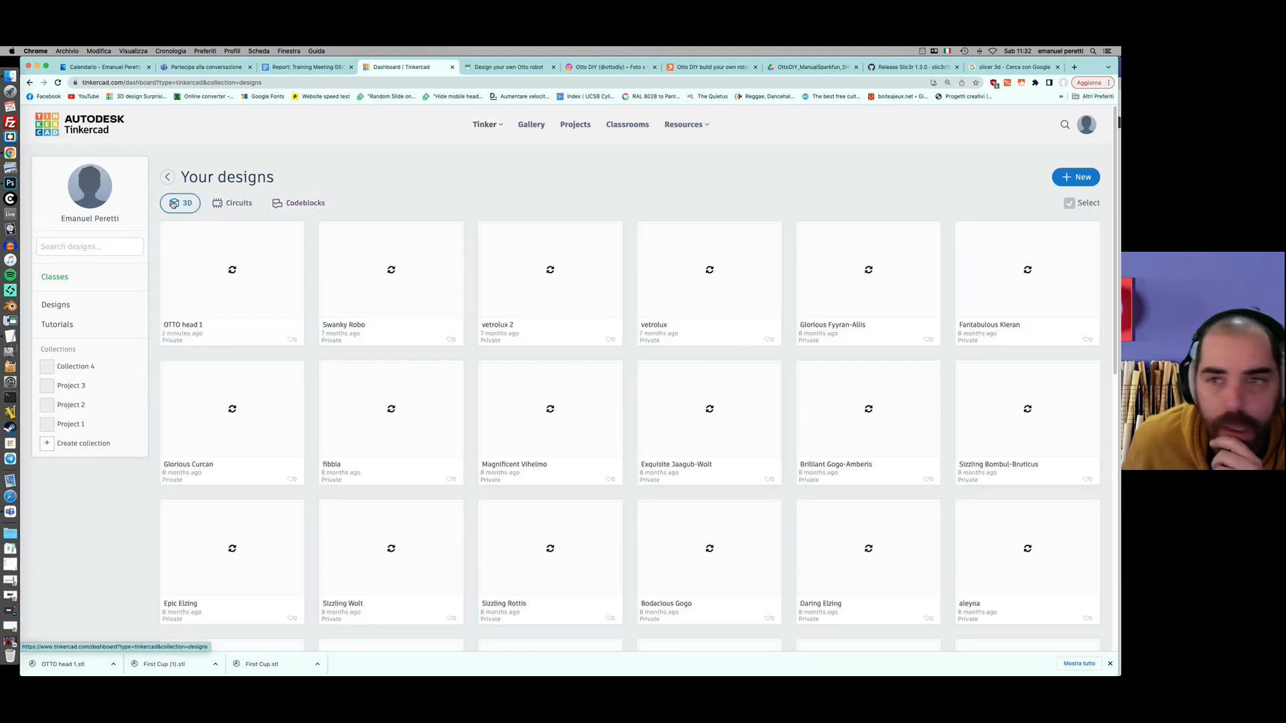
pyautogui.click(915, 584)
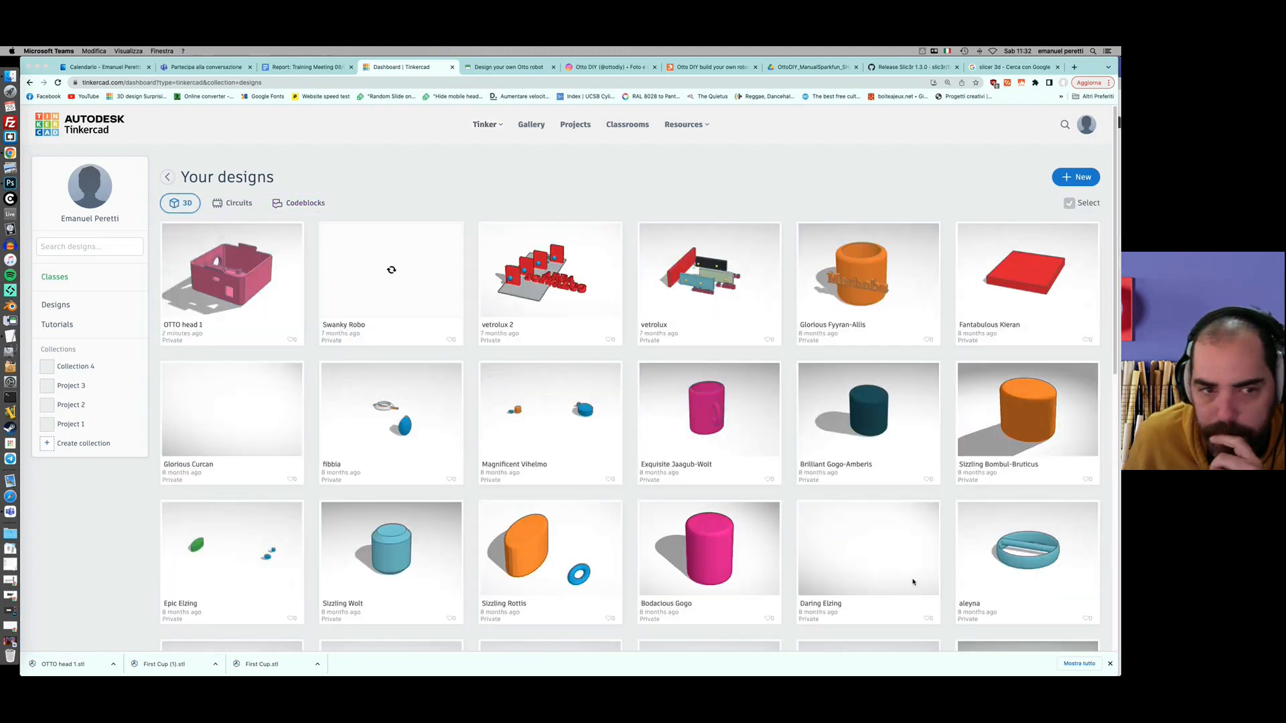